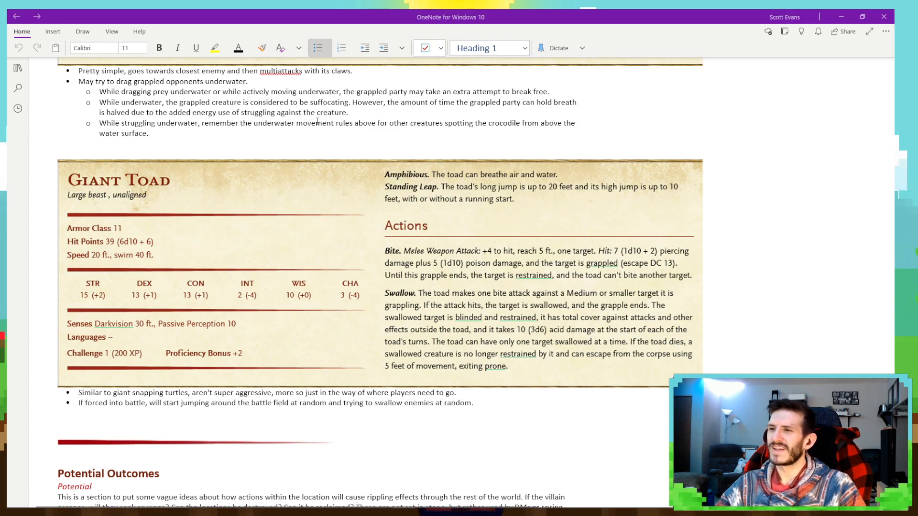
- Review the monster stat blocks, floor-wide notes and room templates across the dungeon sections of the notes page
scroll(328, 199, "down", 3)
scroll(334, 201, "up", 8)
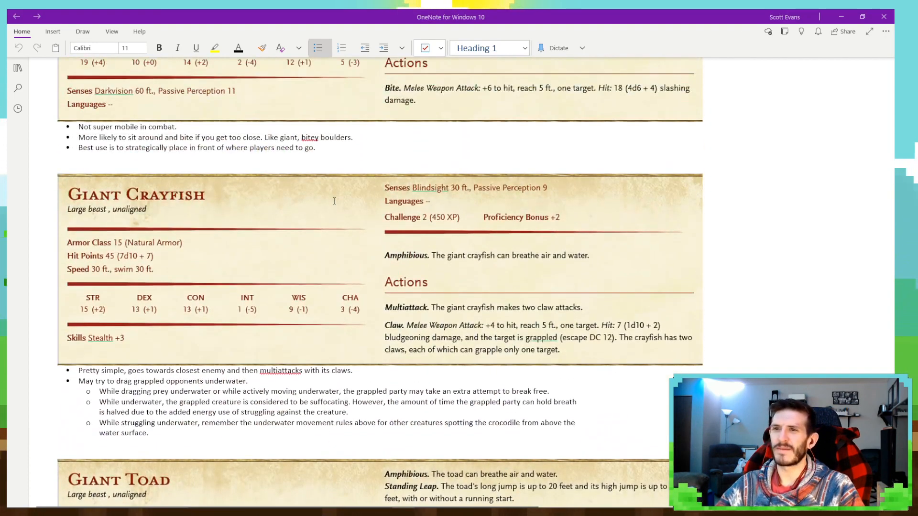
scroll(335, 201, "down", 15)
scroll(357, 216, "up", 8)
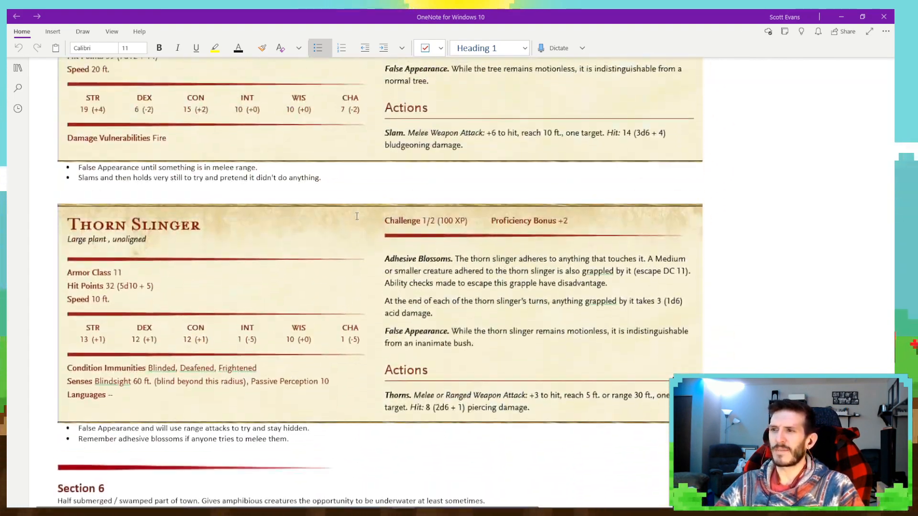
scroll(357, 216, "up", 15)
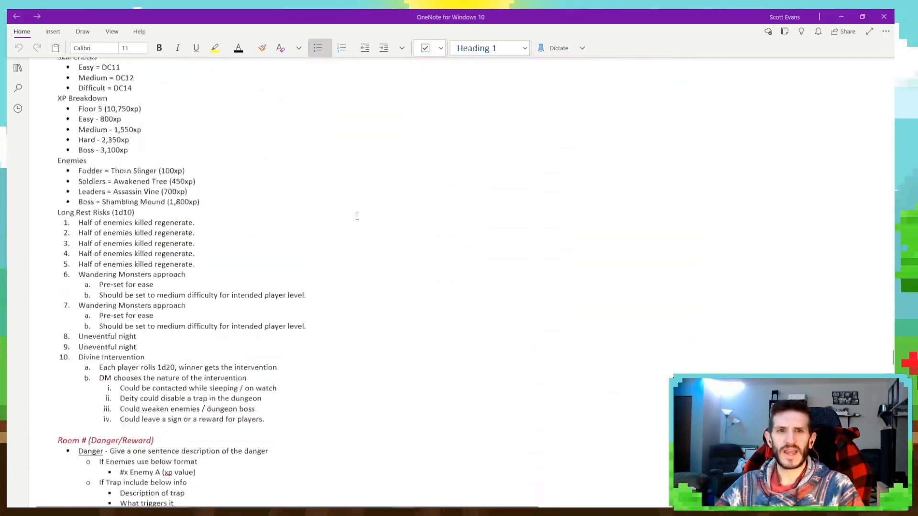
scroll(357, 216, "up", 20)
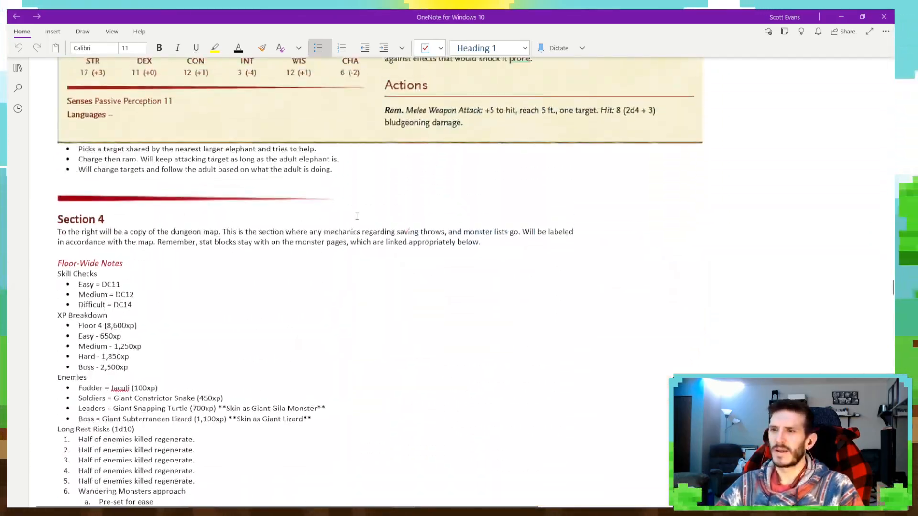
scroll(356, 216, "up", 20)
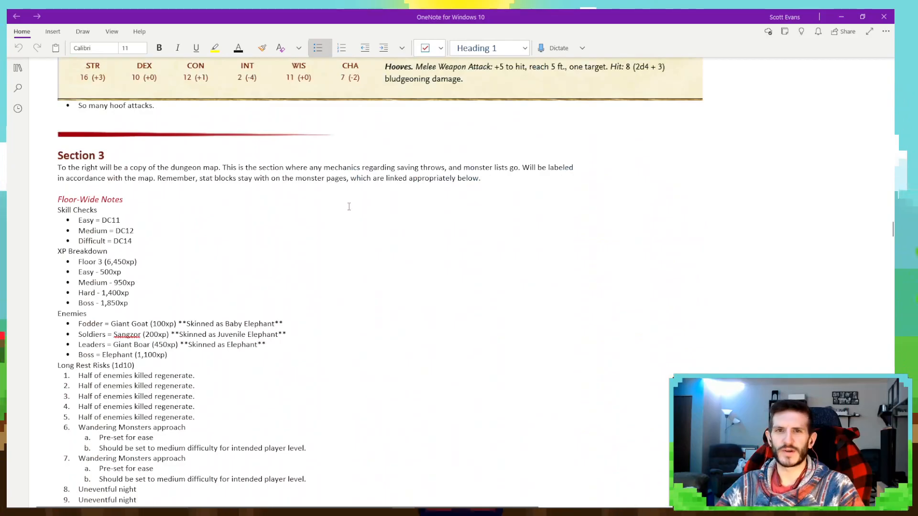
scroll(347, 178, "up", 20)
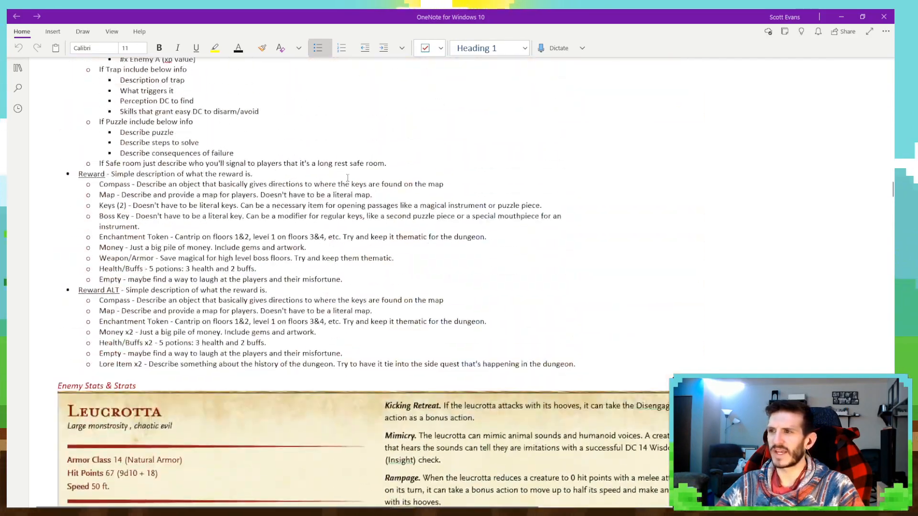
scroll(348, 178, "up", 20)
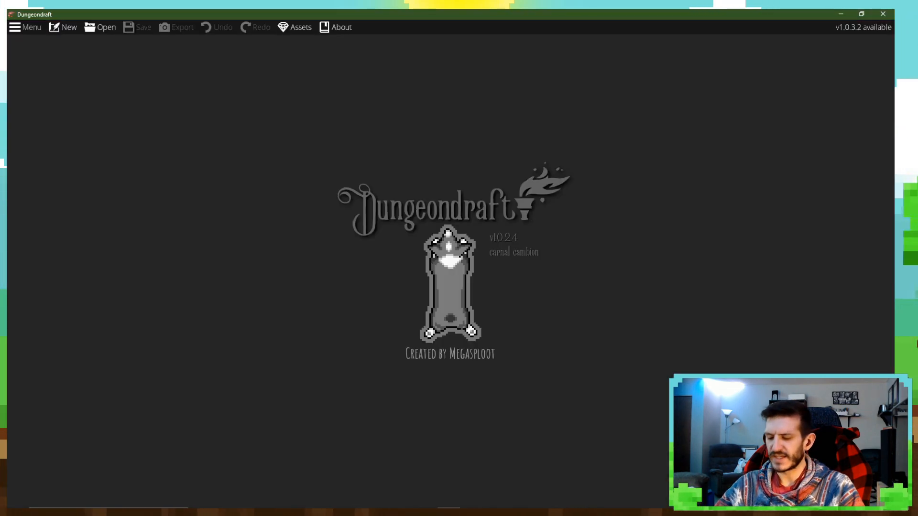
- Switch to Dungeondraft and open the Minnadalla Part 1 map
left_click(101, 30)
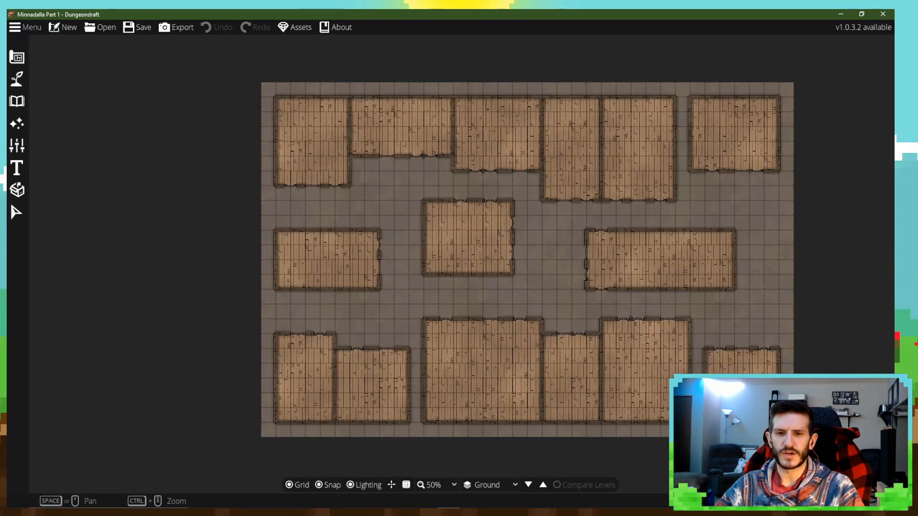
key("alt+Tab")
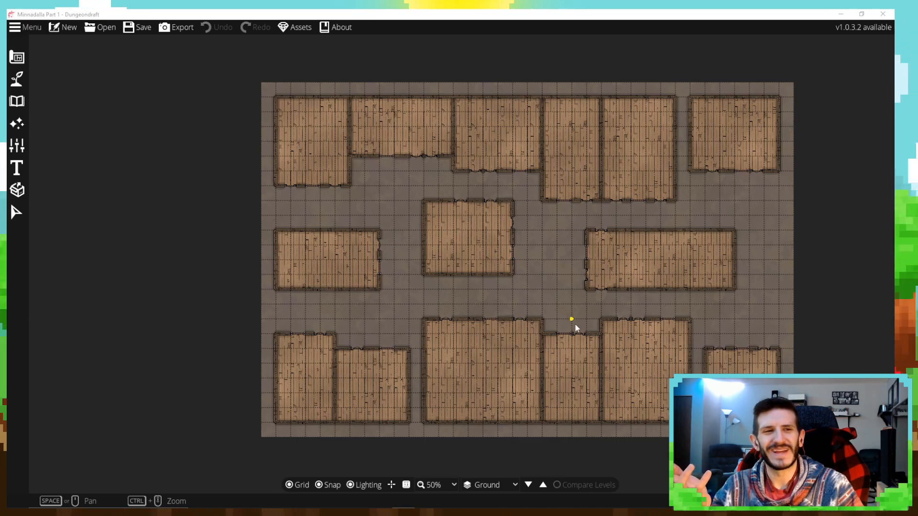
mouse_move(583, 511)
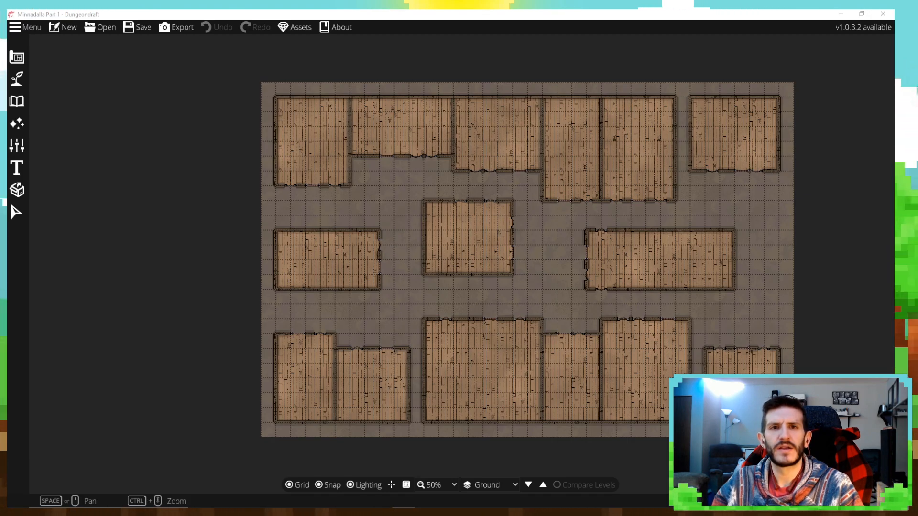
- Turn on text boxes for labels and number the first three buildings of the map's upper row 1, 2 and 3
left_click_drag(558, 96, 507, 158)
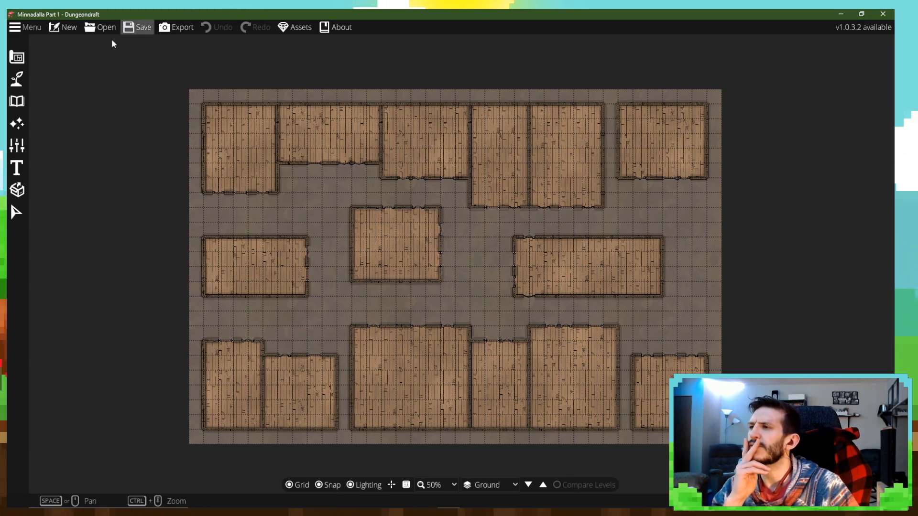
left_click(17, 167)
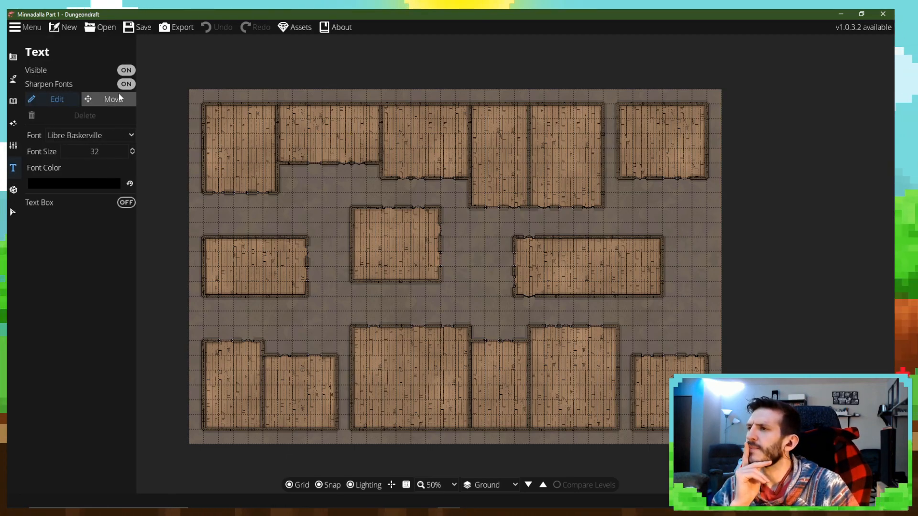
left_click(126, 202)
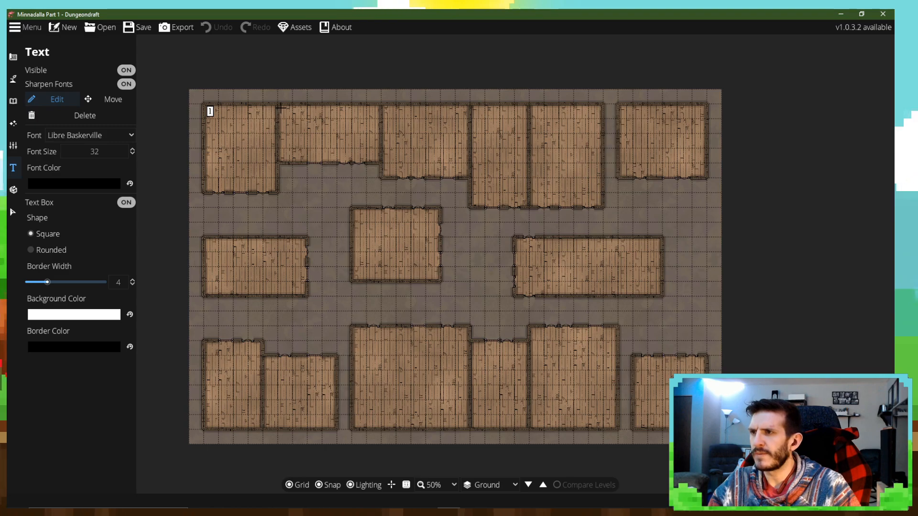
left_click(280, 106)
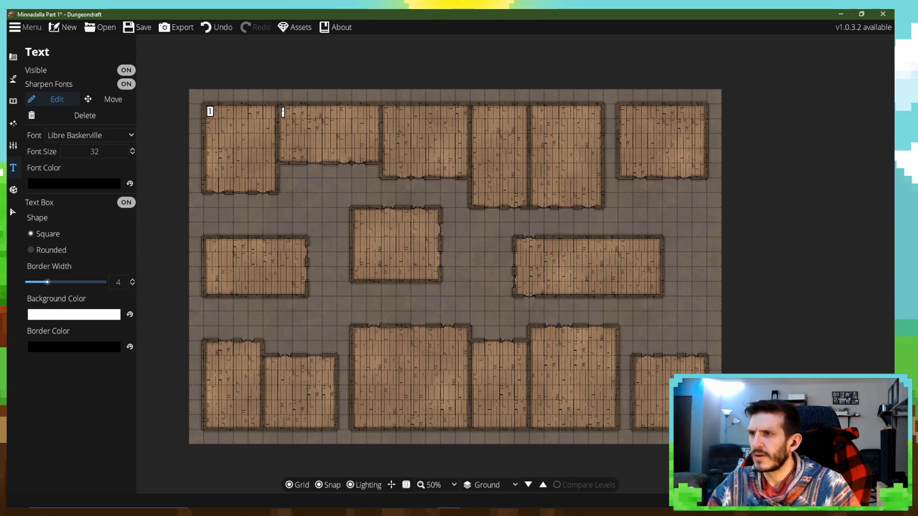
type("2")
left_click(382, 107)
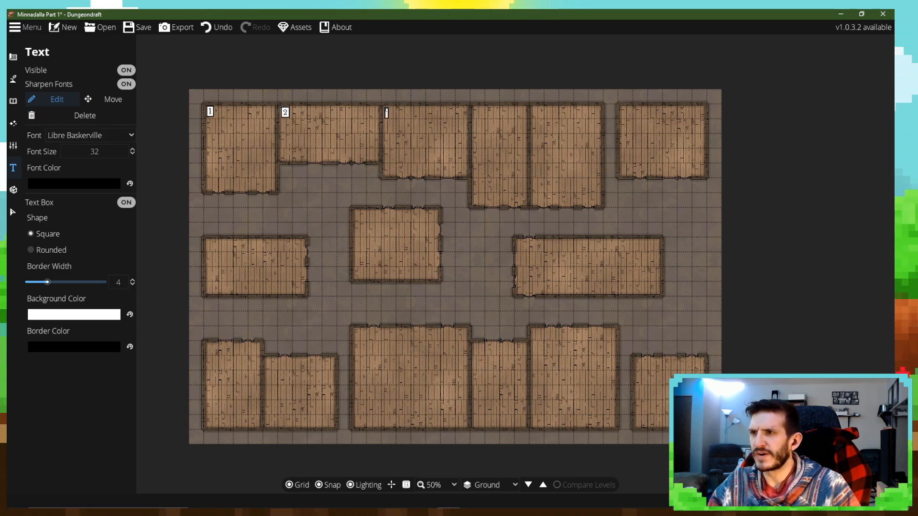
type("3")
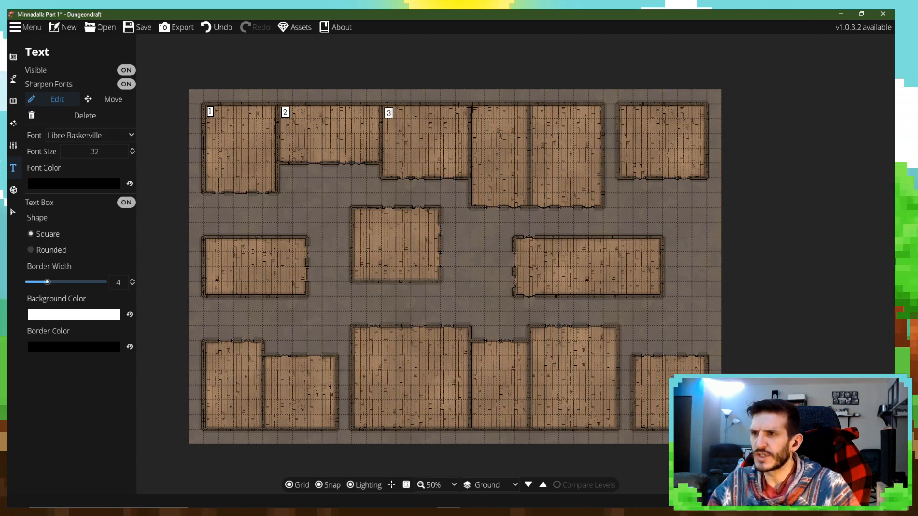
- Label the remaining three buildings of the map's upper row 4, 5 and 6 at their upper-left corners
left_click(470, 106)
type("4")
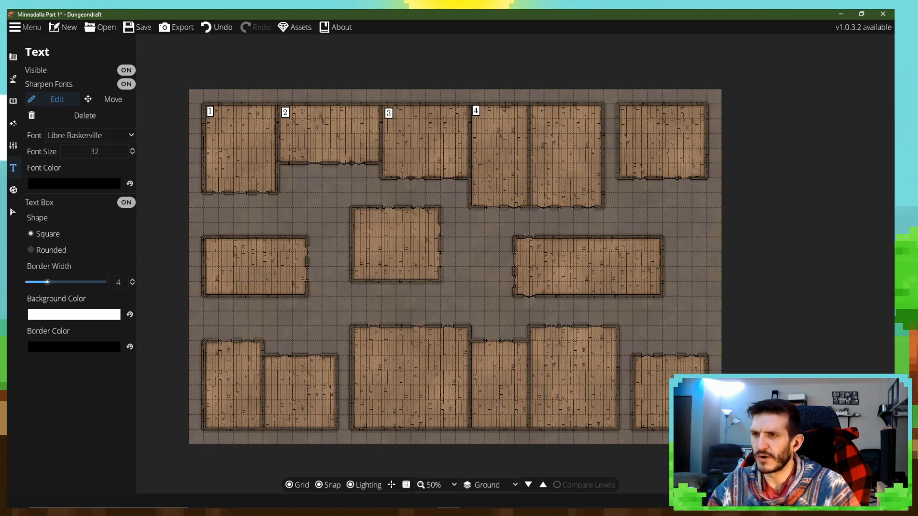
left_click(530, 102)
type("5")
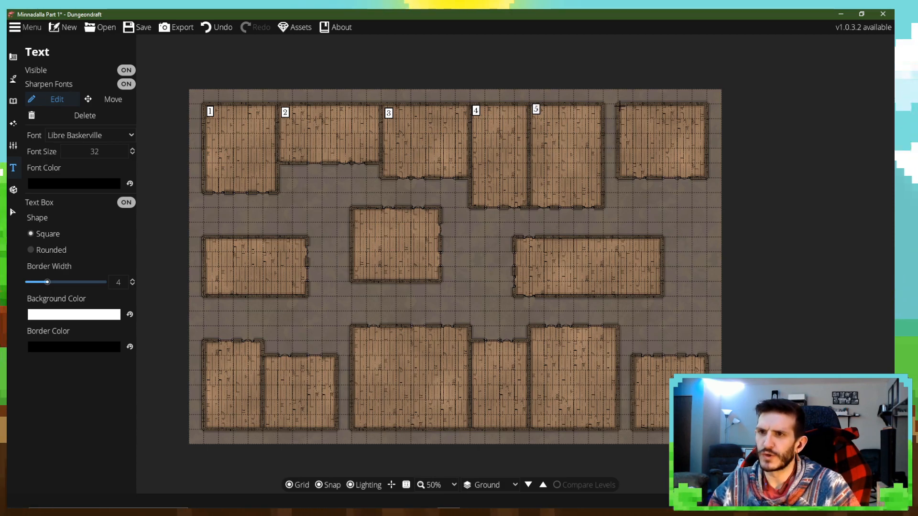
left_click(621, 103)
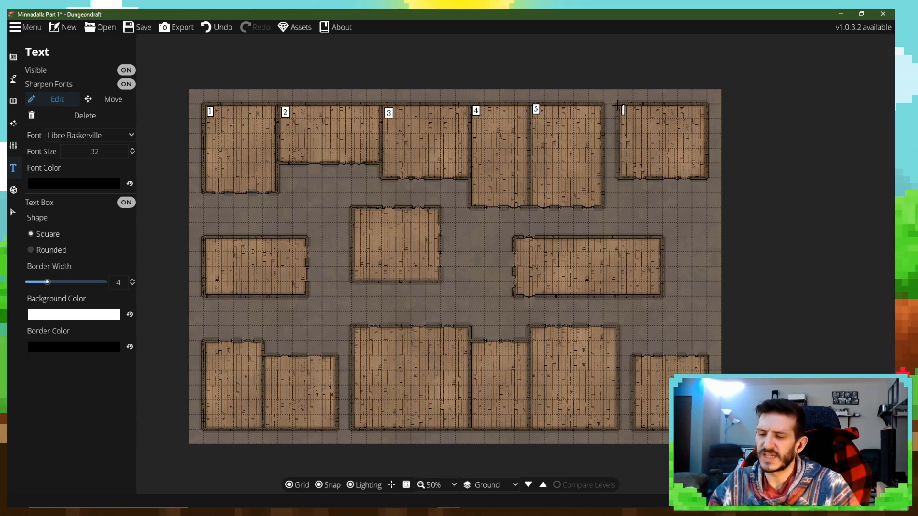
type("6")
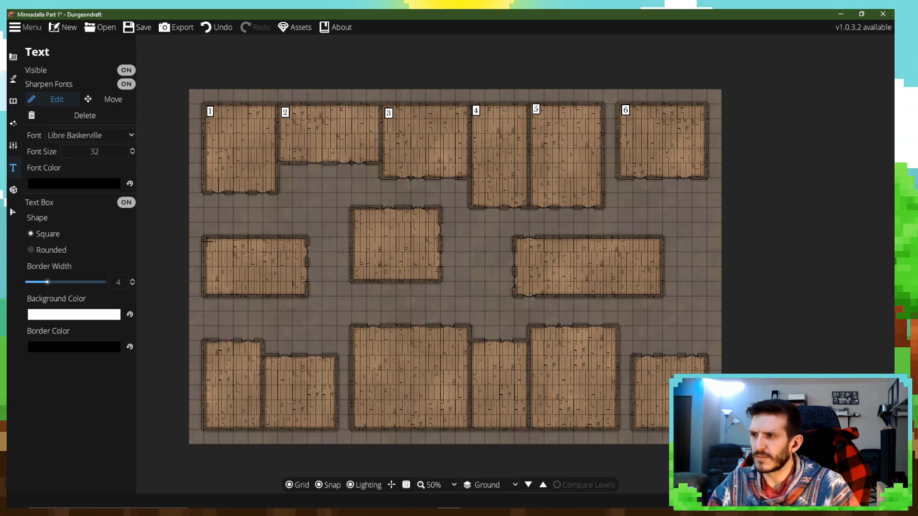
- Label the three buildings in the map's middle row 7, 8 and 9 at their upper-left corners
left_click(204, 239)
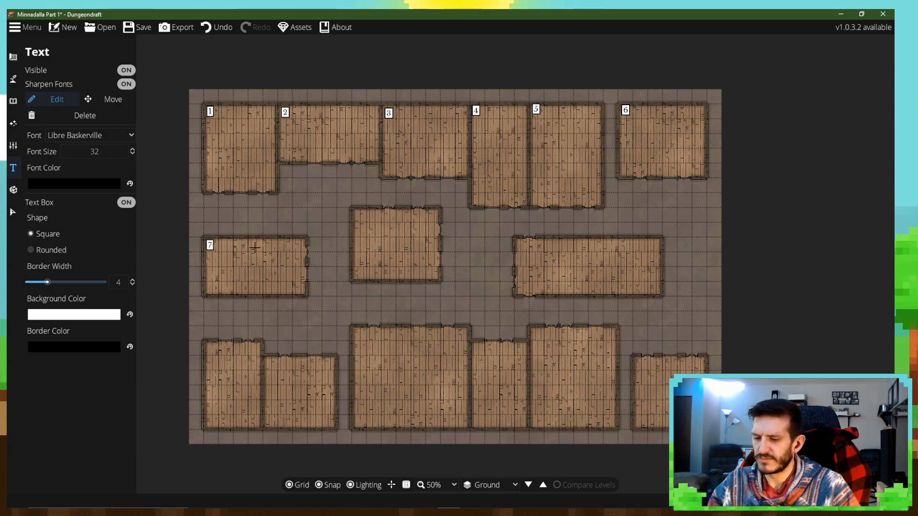
left_click(352, 209)
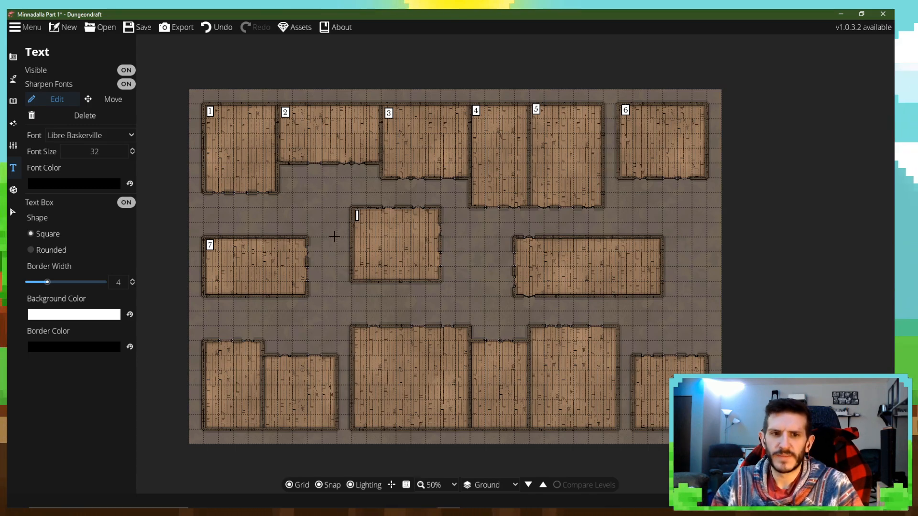
type("8")
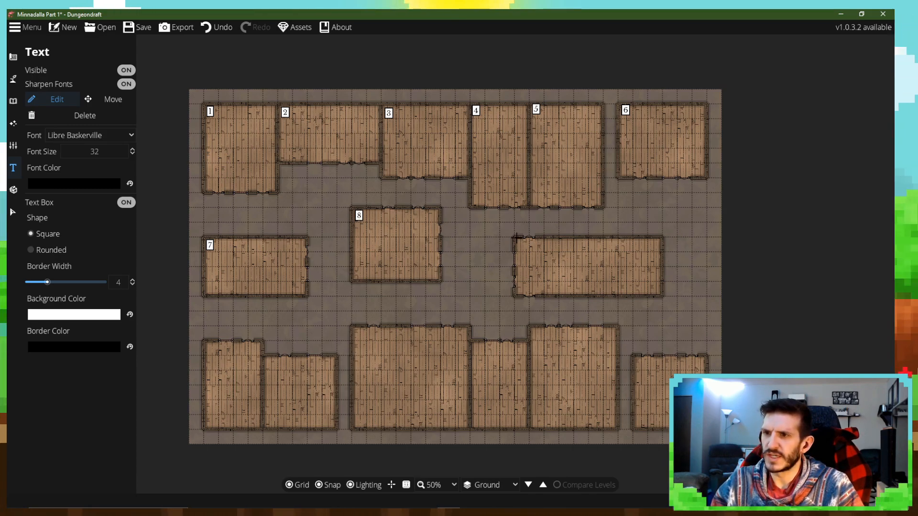
left_click(507, 245)
type("9")
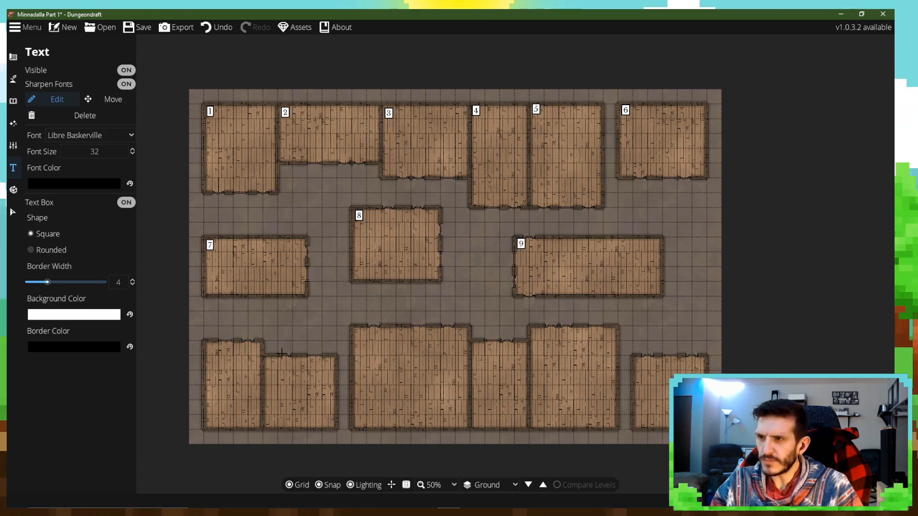
- Label the first three buildings of the map's lower row 10, 11 and 12 at their upper-left corners
left_click(206, 348)
type("10")
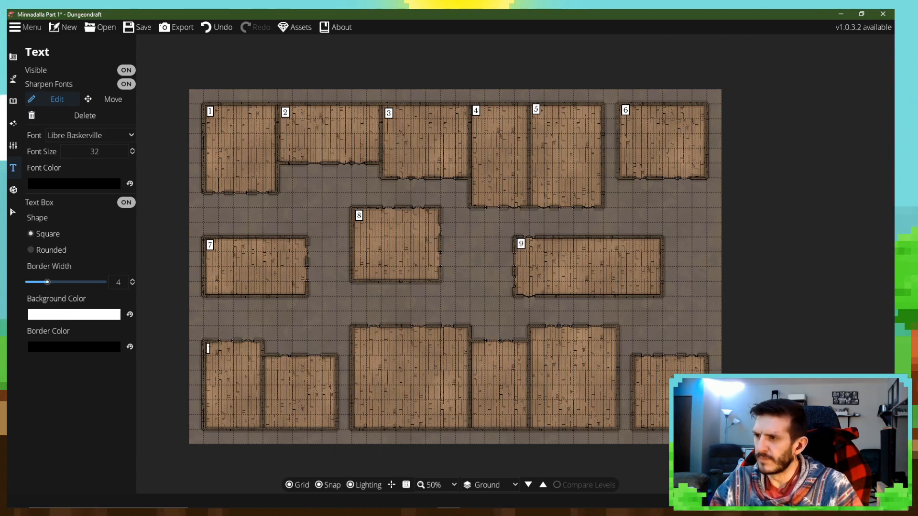
left_click(266, 363)
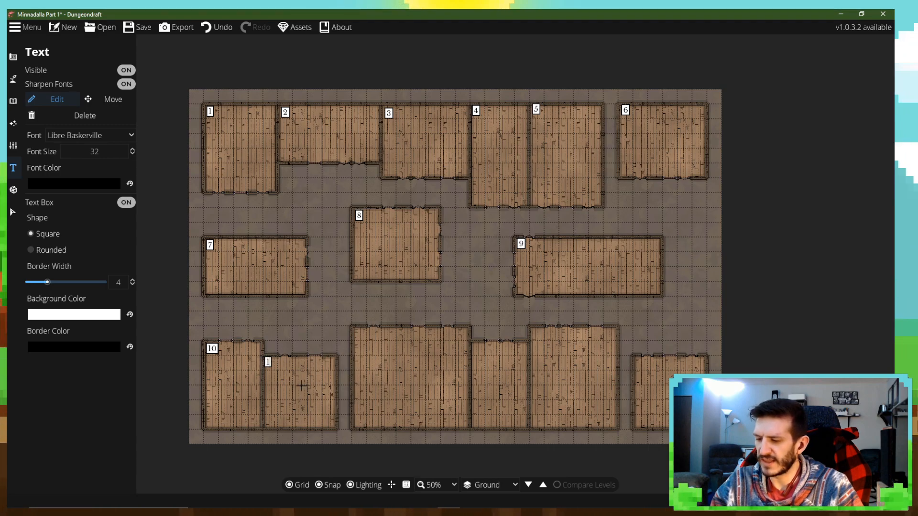
type("11")
left_click(357, 333)
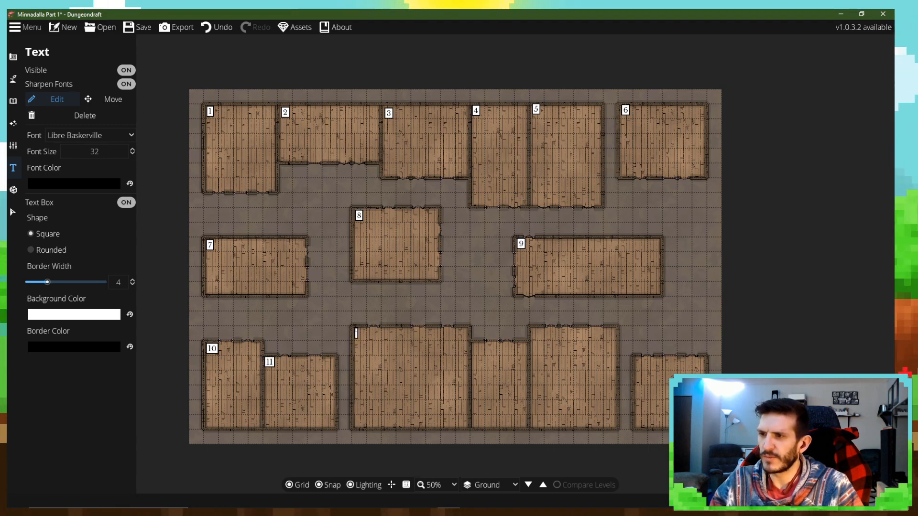
type("12")
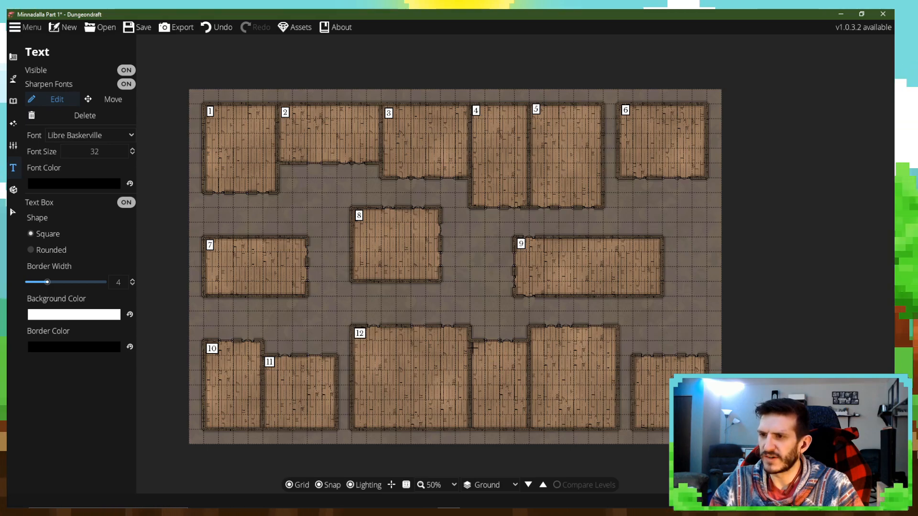
- Label the last three buildings of the map's lower row 13, 14 and 15, and save the map
left_click(474, 346)
type("13")
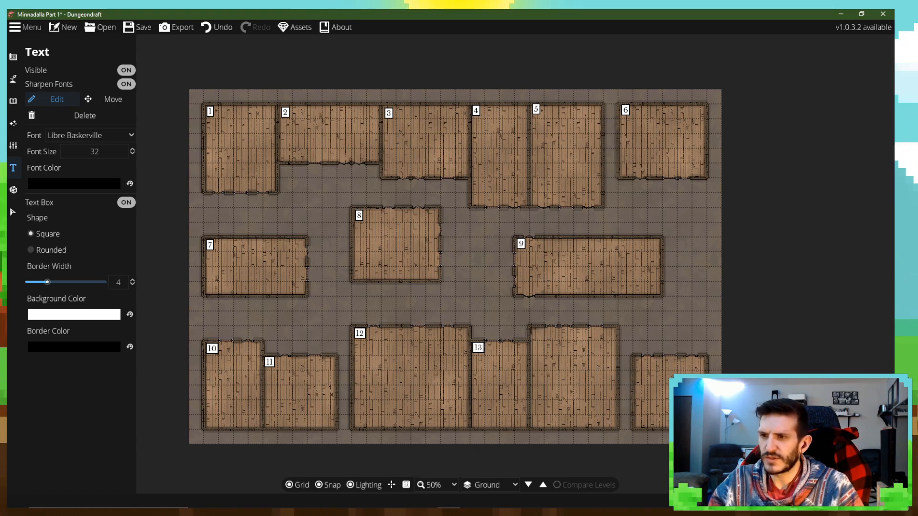
left_click(530, 330)
type("14")
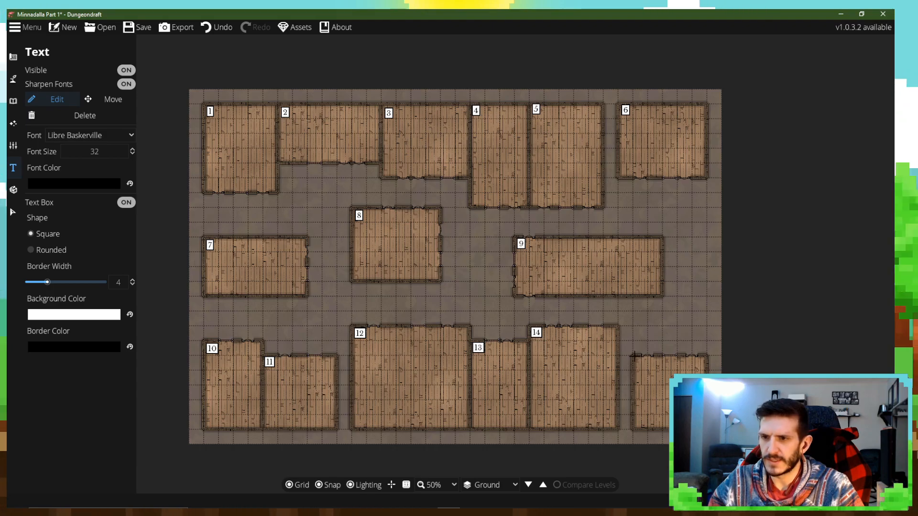
left_click(635, 356)
type("15")
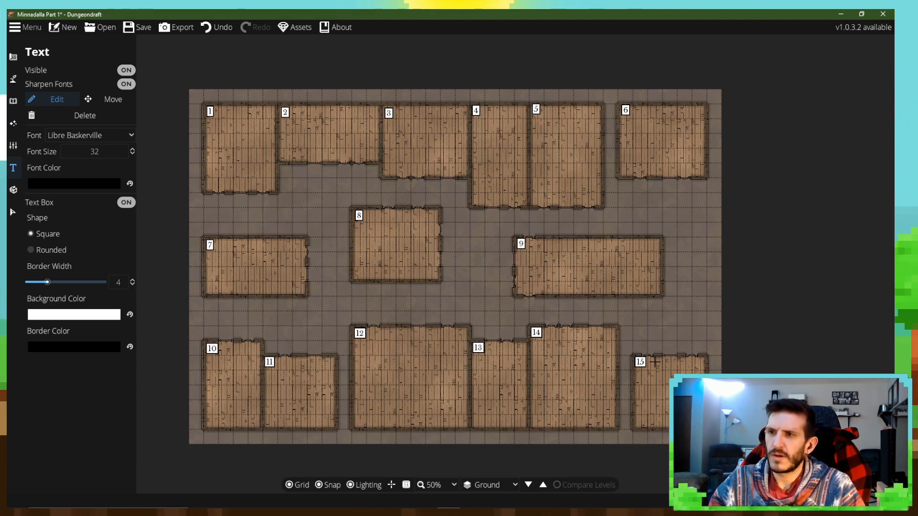
left_click(137, 27)
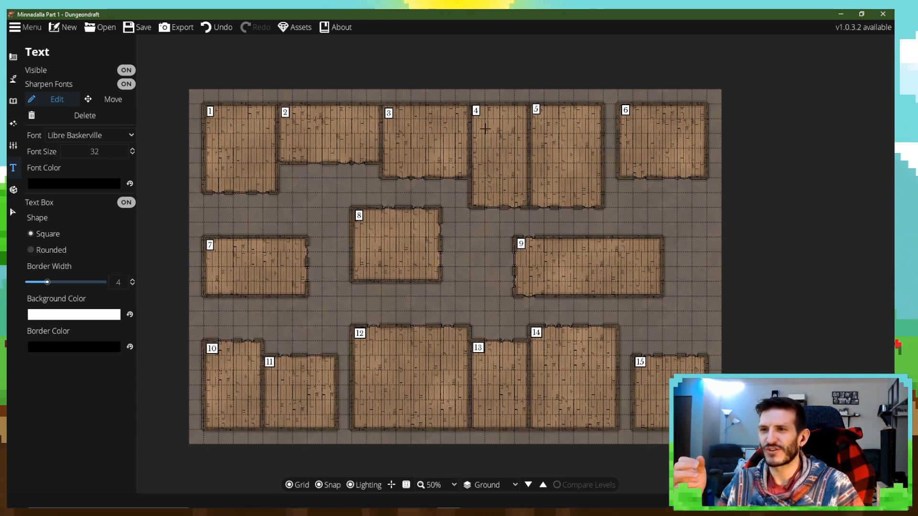
- Move labels 2 and 3 slightly up and left to line up with the other labels in the upper row
left_click(12, 213)
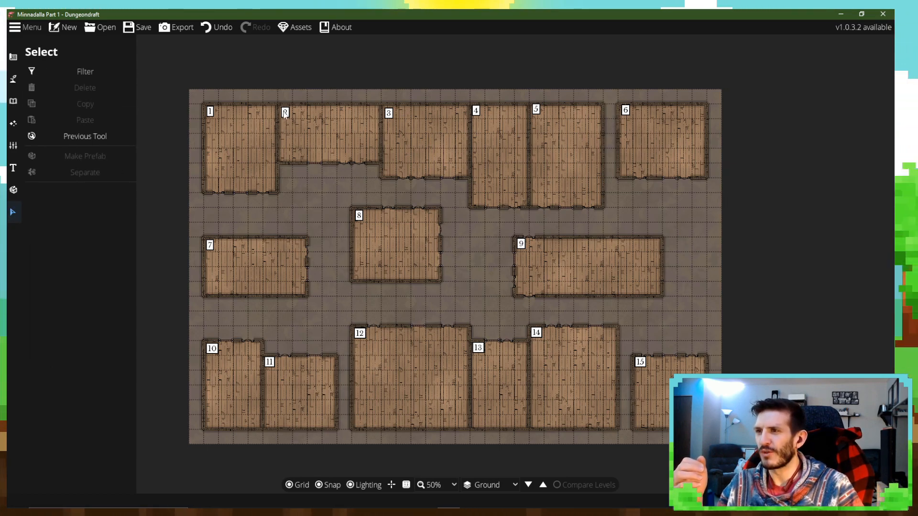
left_click(12, 168)
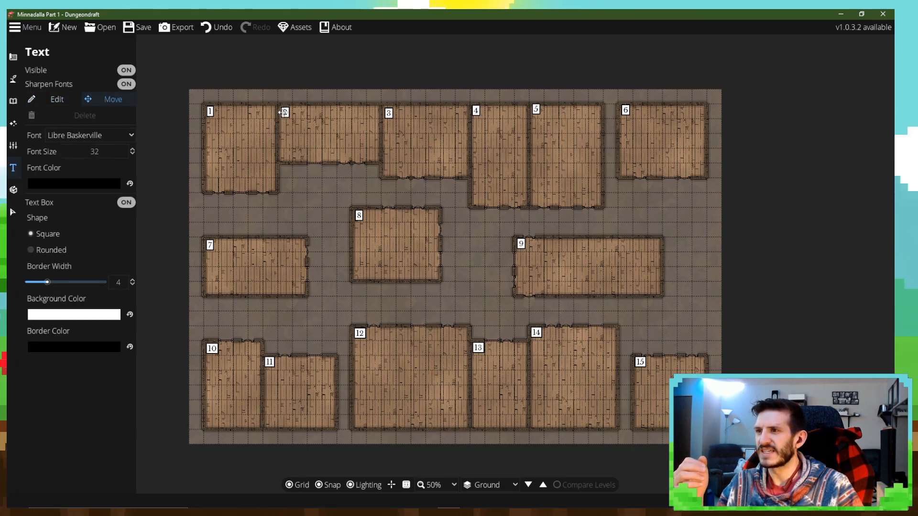
left_click_drag(282, 111, 283, 110)
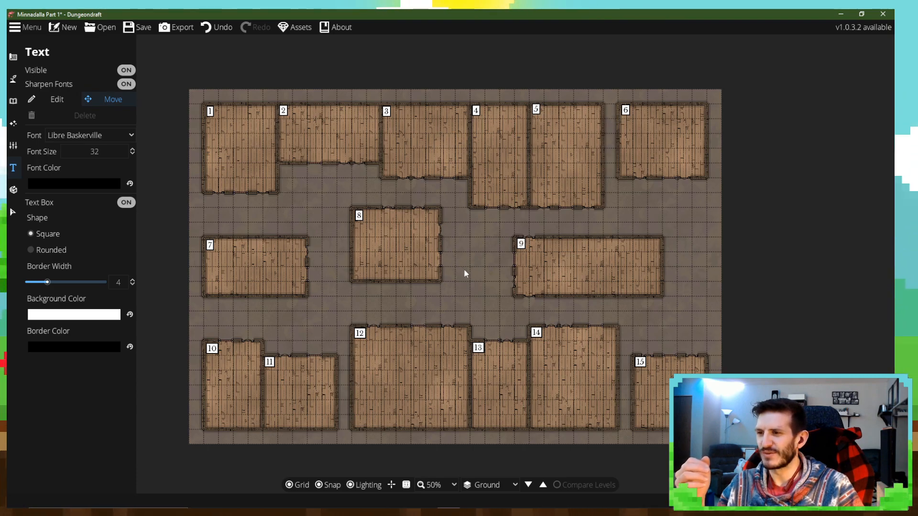
- Save the numbered Minnadalla Part 1 map
left_click(137, 28)
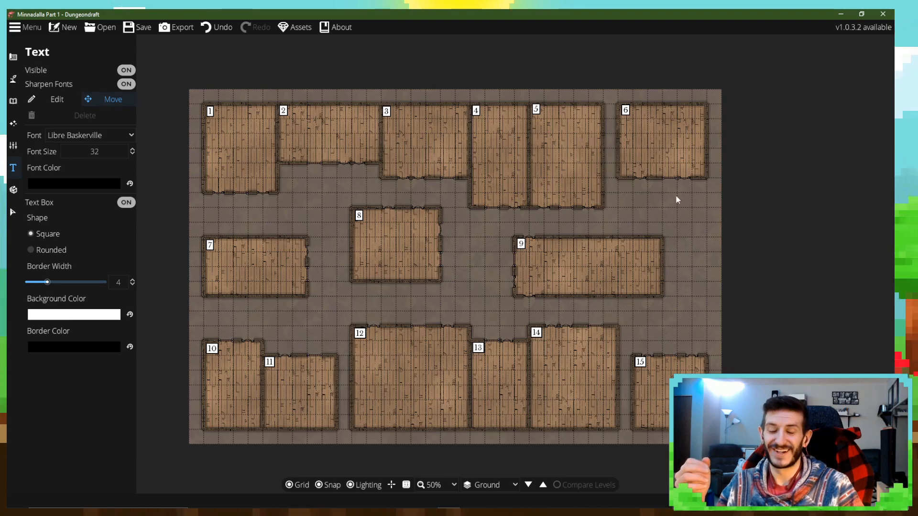
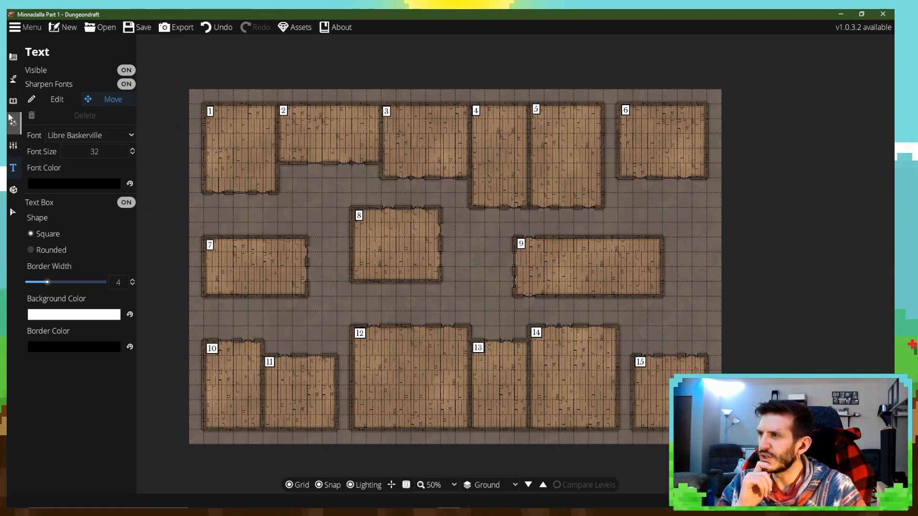
left_click(13, 145)
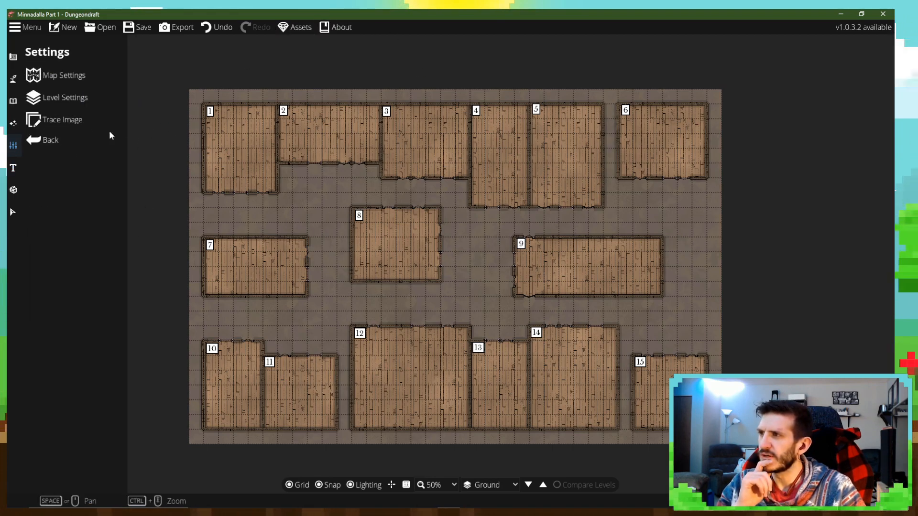
left_click(79, 98)
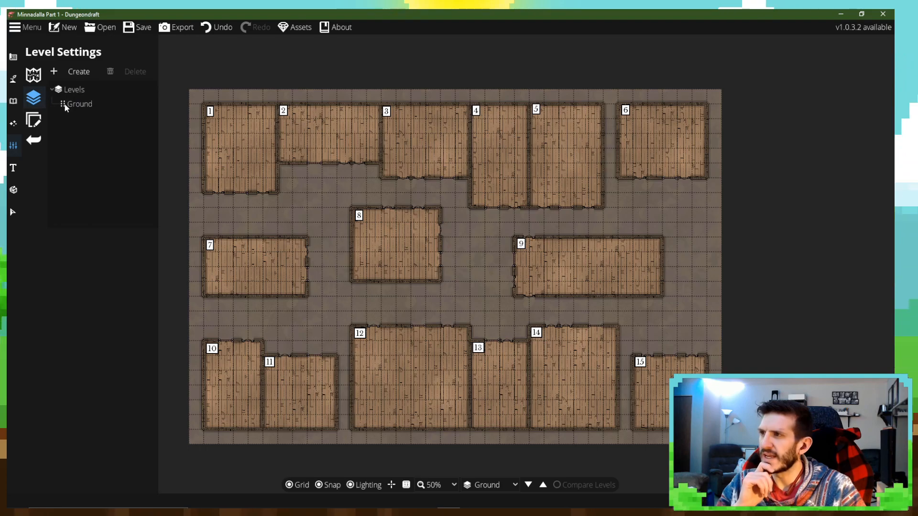
left_click(78, 72)
left_click(453, 256)
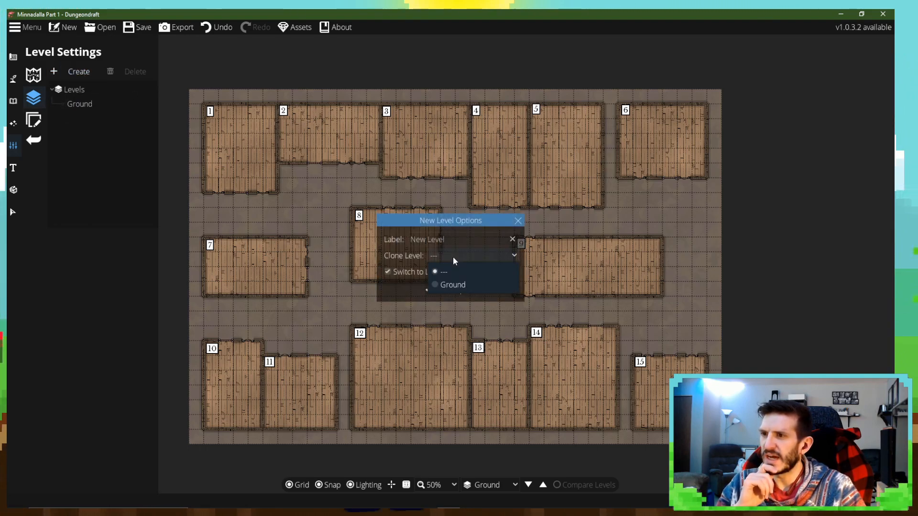
left_click(457, 286)
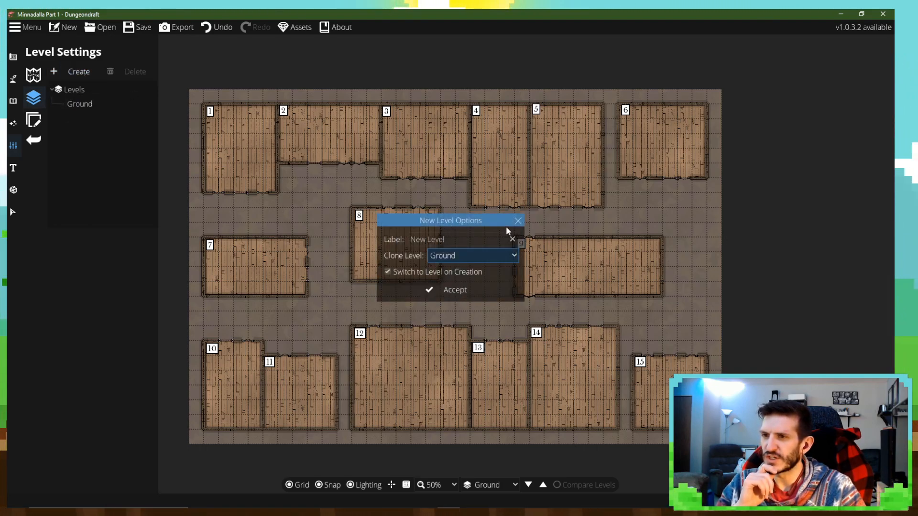
left_click(517, 222)
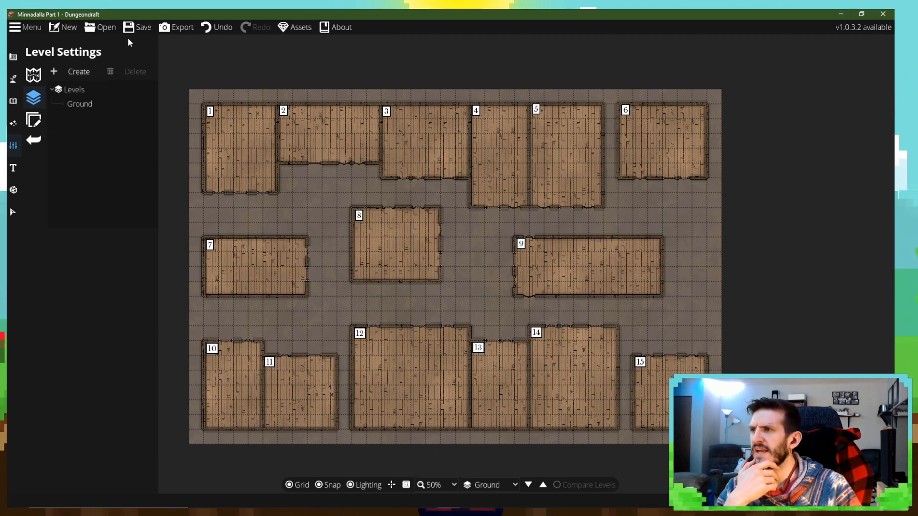
- Create a new map from the A4 Paper template, 36 tiles wide and 24 tiles high
left_click(62, 27)
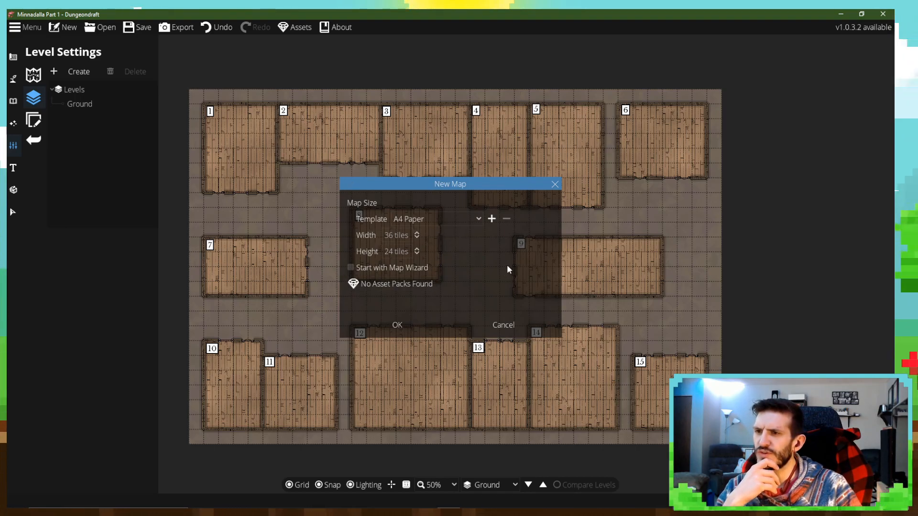
left_click(398, 324)
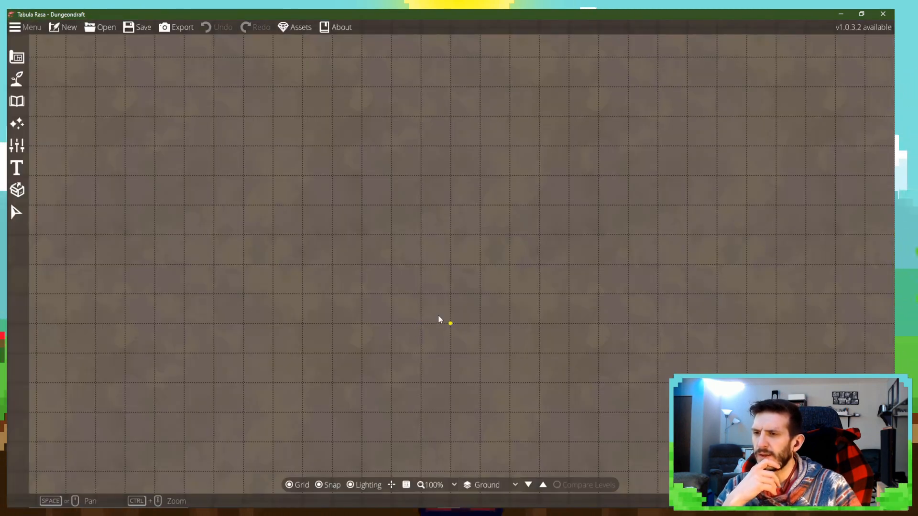
scroll(441, 289, "down", 2)
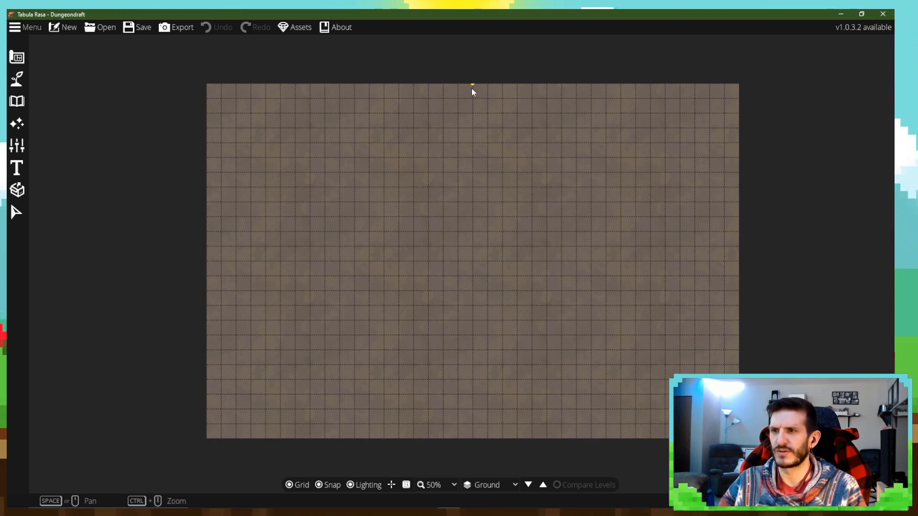
- Draw a straight wall down the map's vertical centre line from edge to edge in the third wall style, and select the second style
left_click(17, 57)
left_click(53, 101)
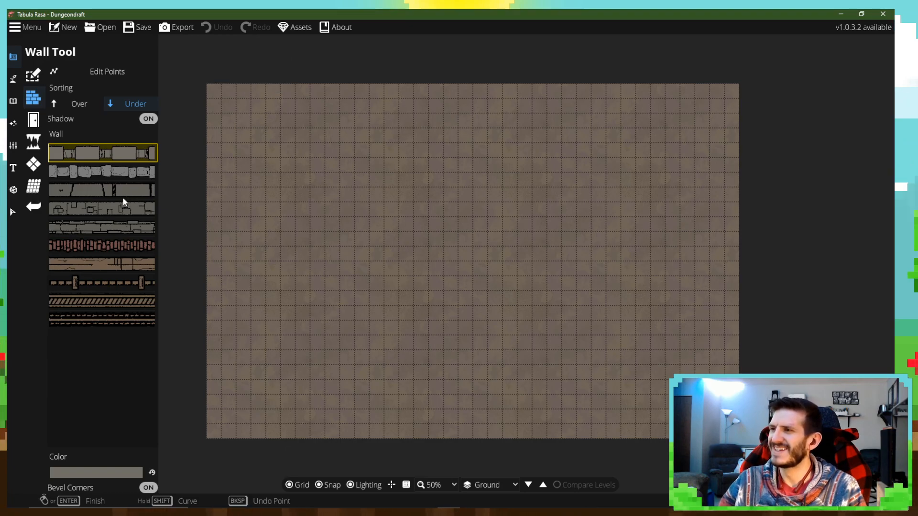
left_click(107, 190)
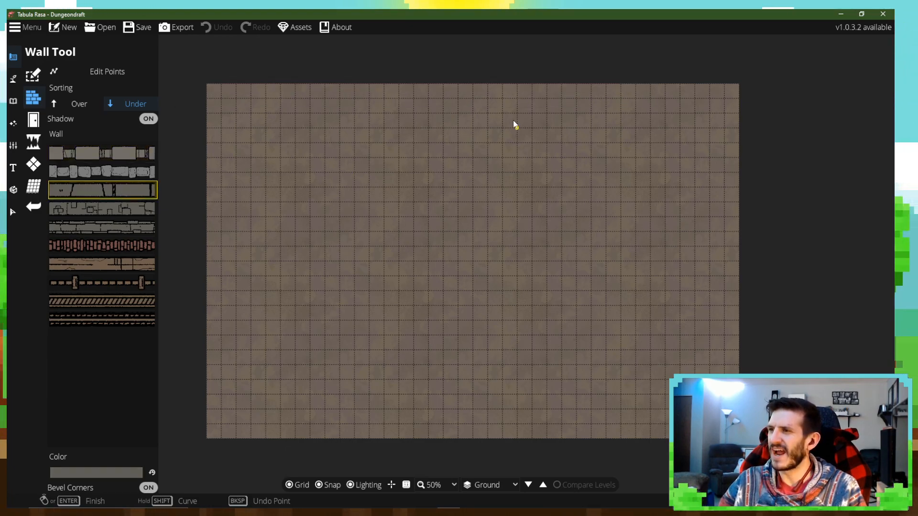
left_click(473, 86)
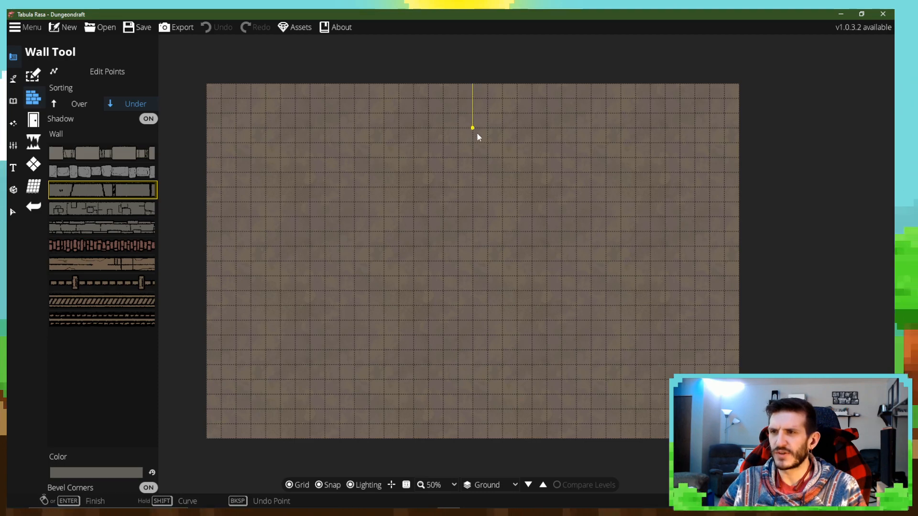
double_click(472, 438)
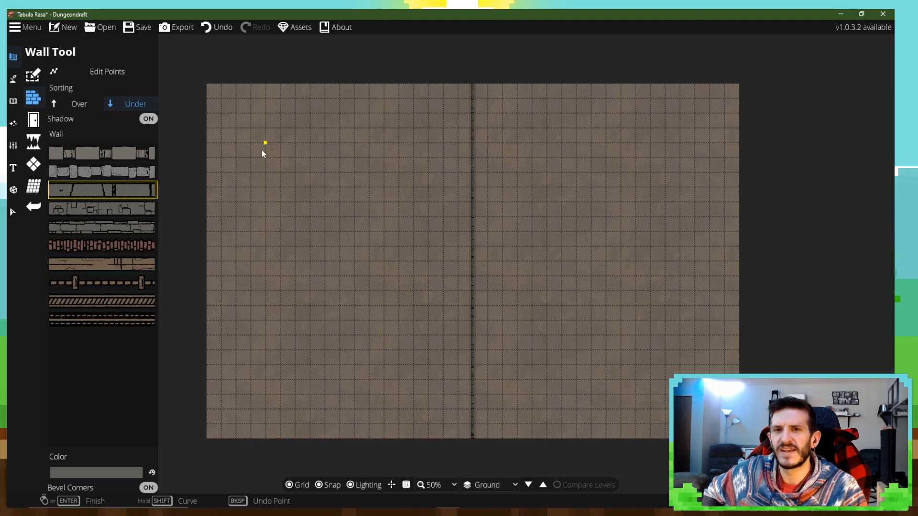
left_click(102, 171)
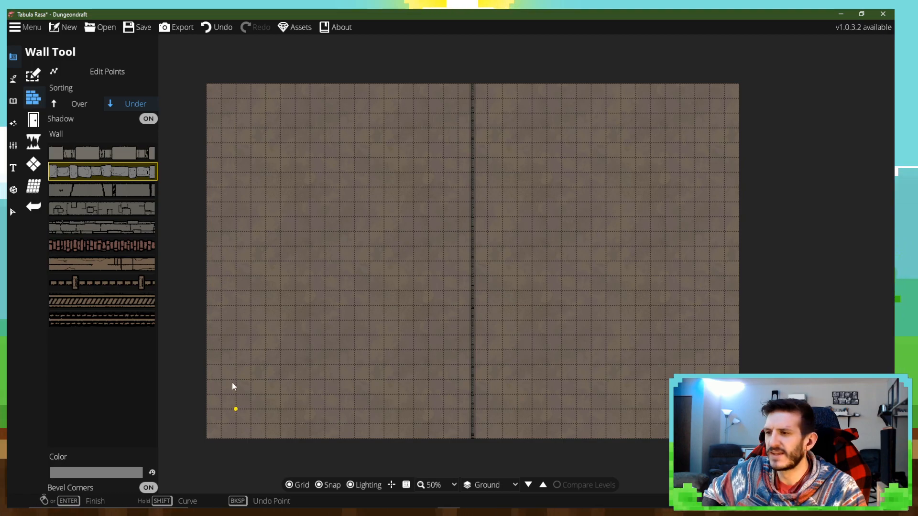
- Try a 5-by-5-tile square room one tile from the map's left edge and two from its upper edge, and undo it
left_click(225, 111)
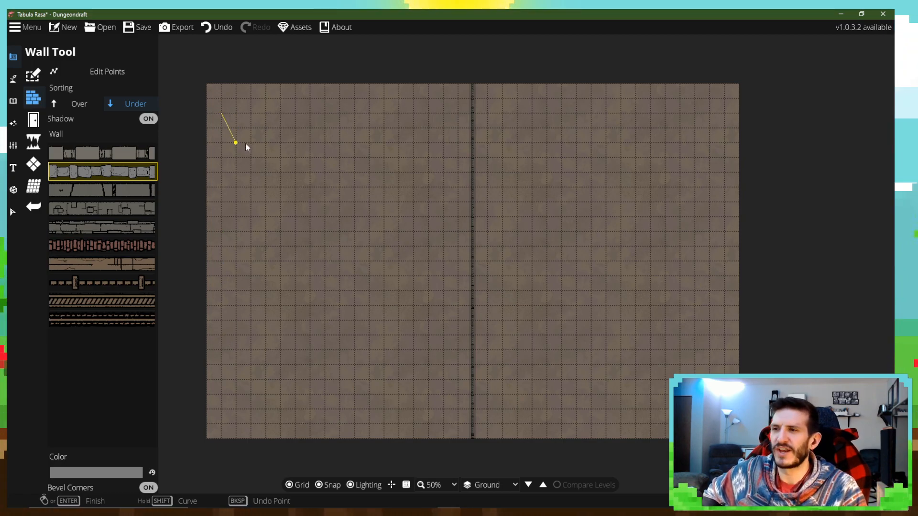
left_click(221, 188)
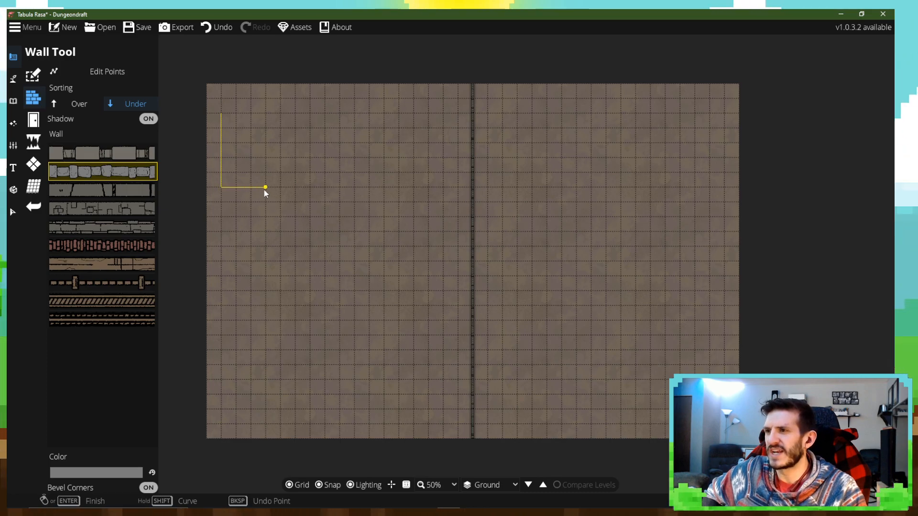
left_click(293, 191)
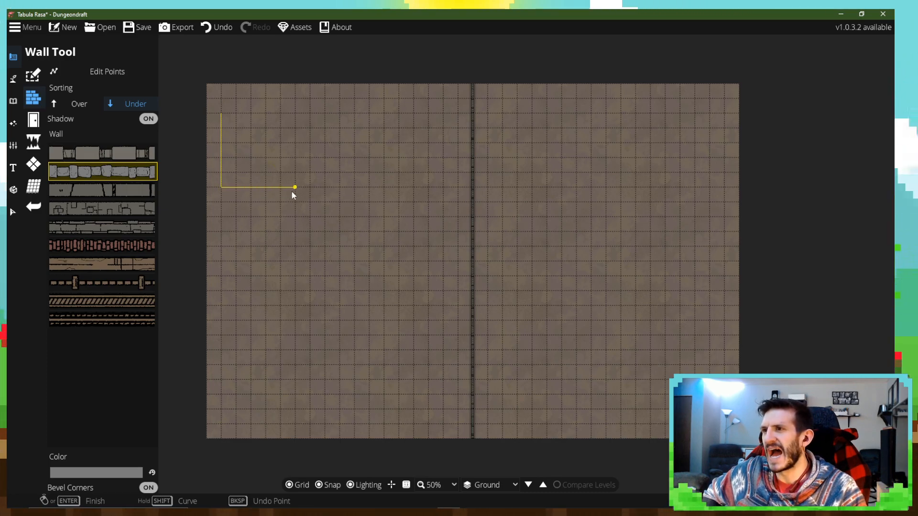
left_click(293, 123)
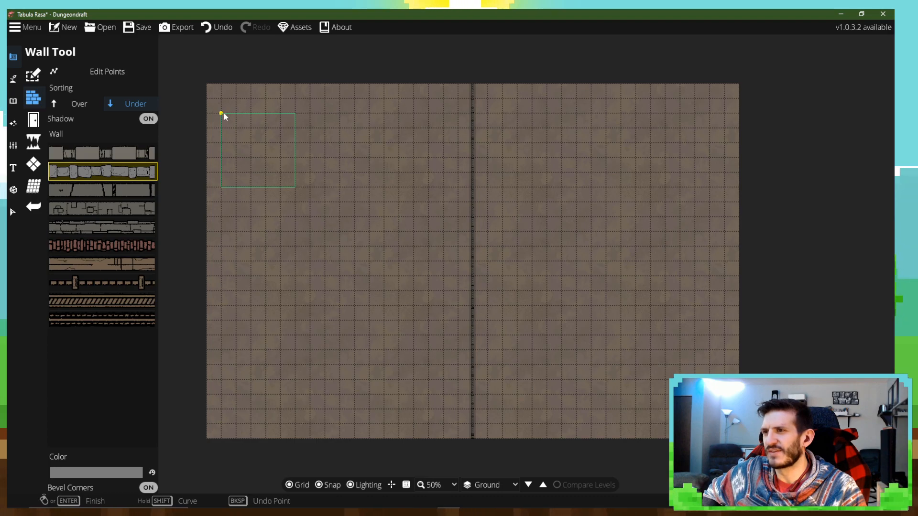
left_click(222, 111)
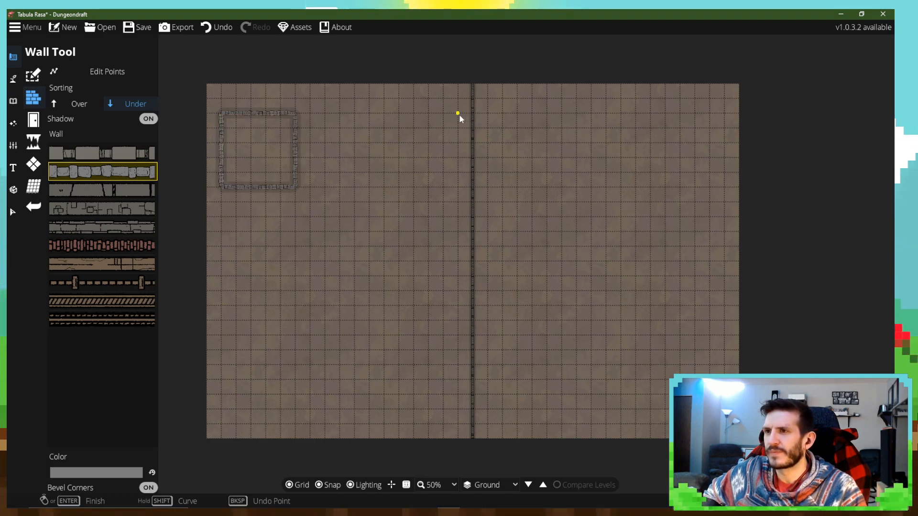
left_click(222, 32)
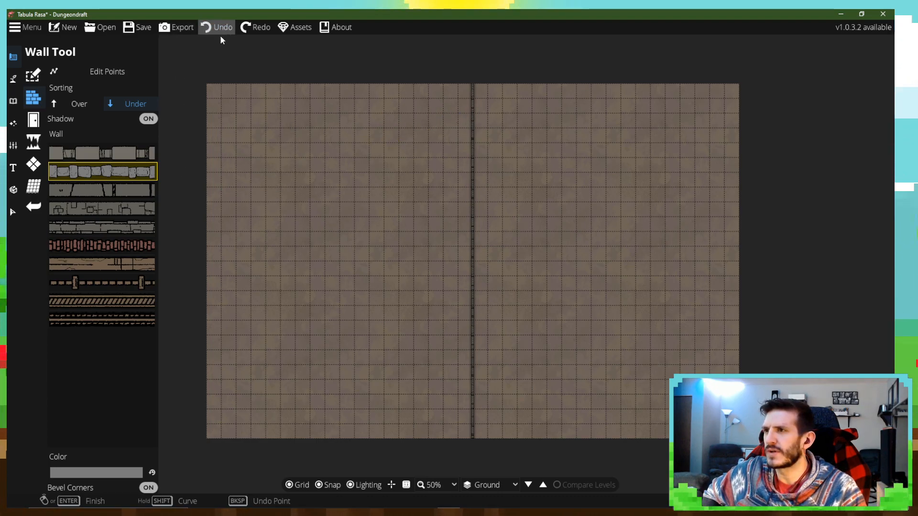
- Draw a 5-by-5-tile square room with walls in the map's upper-left corner, one tile in from both edges
left_click(220, 102)
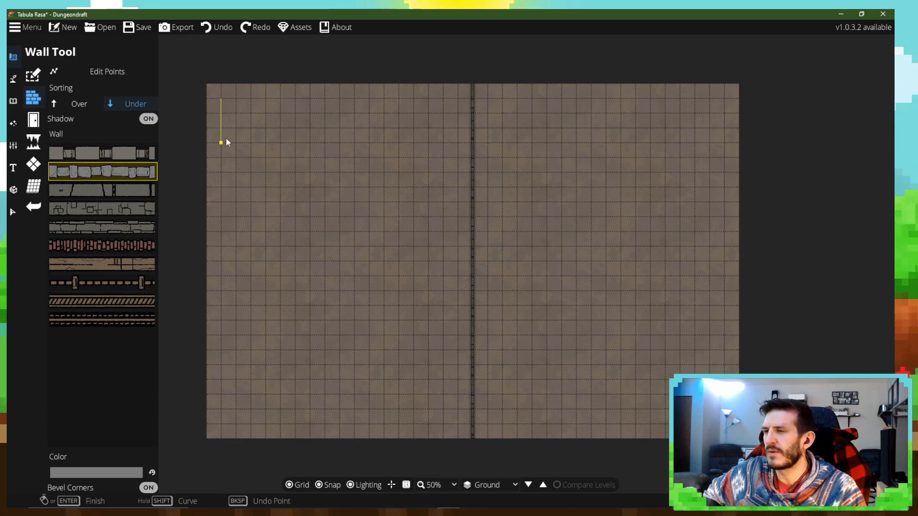
left_click(228, 172)
left_click(295, 172)
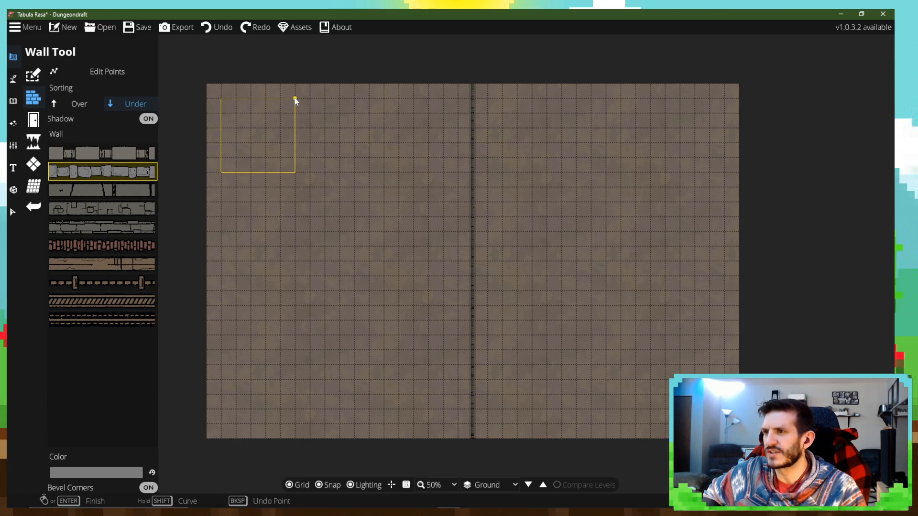
left_click(295, 98)
left_click(222, 99)
- Draw a second 5-by-5-tile room level with the first, one tile left of the central dividing wall
left_click(457, 101)
left_click(459, 172)
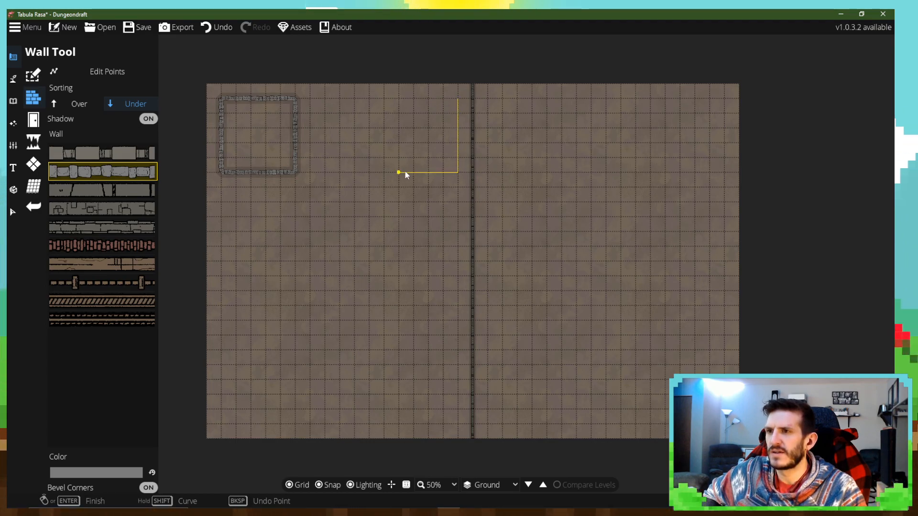
left_click(388, 174)
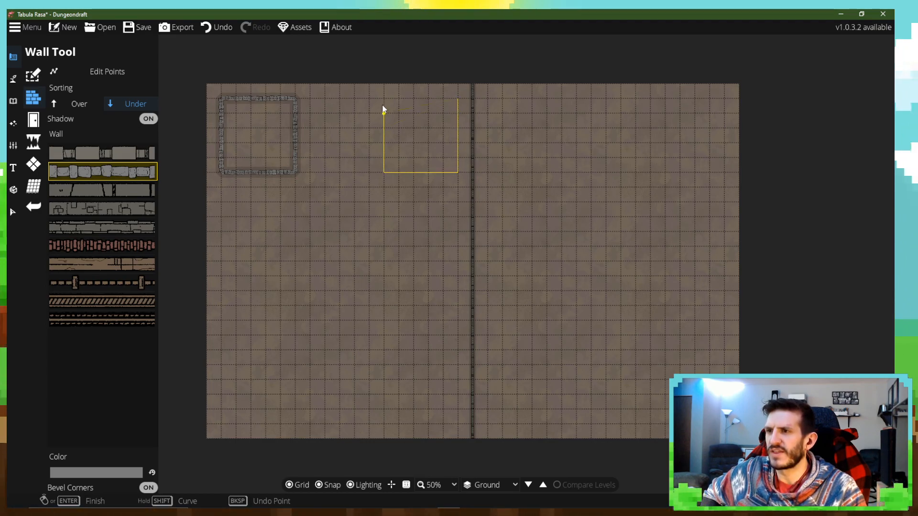
left_click(452, 101)
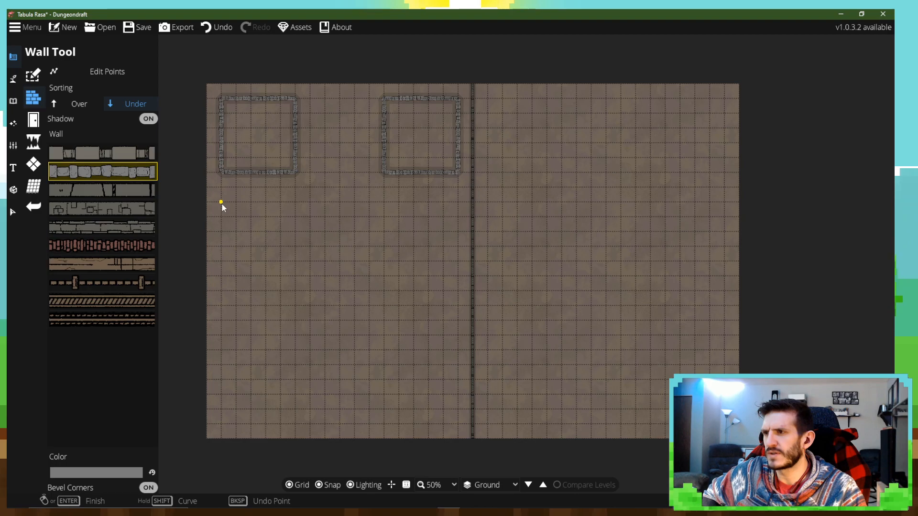
- Draw a third 5-by-5-tile room directly below the first, leaving a six-tile gap between them
left_click(223, 264)
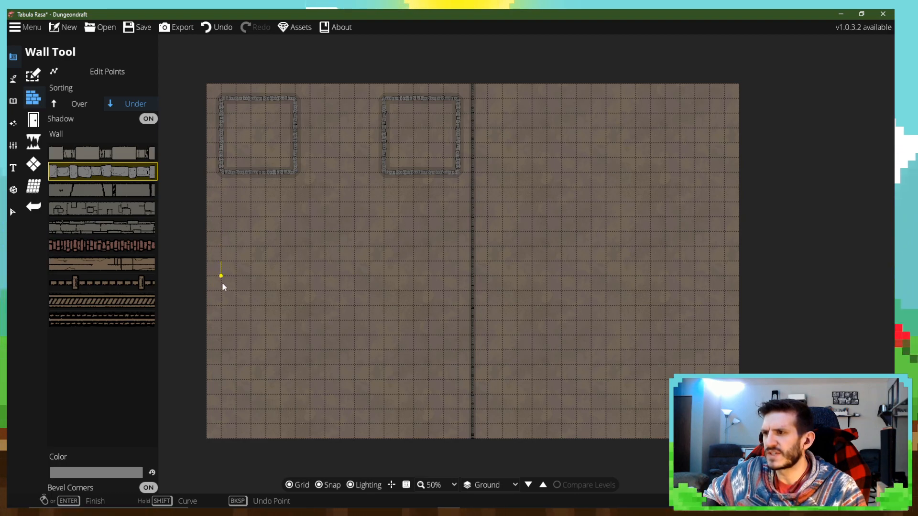
left_click(296, 337)
left_click(296, 264)
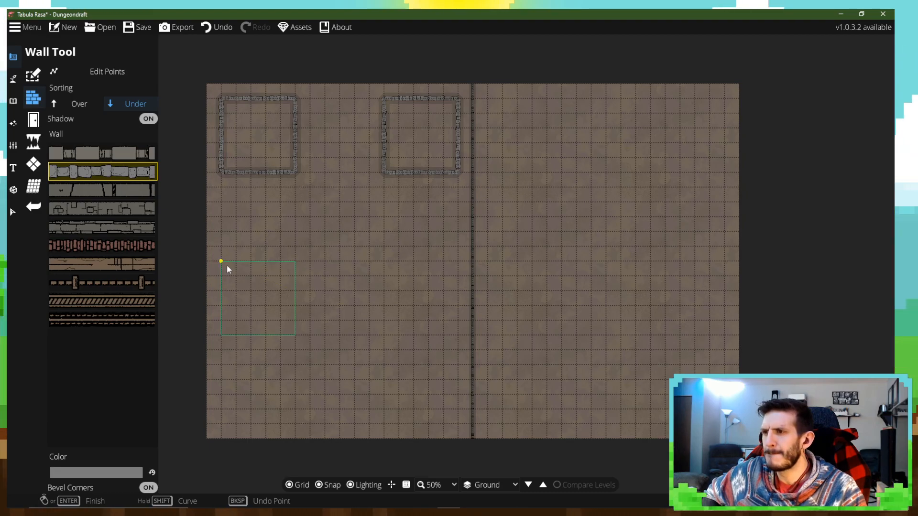
left_click(227, 267)
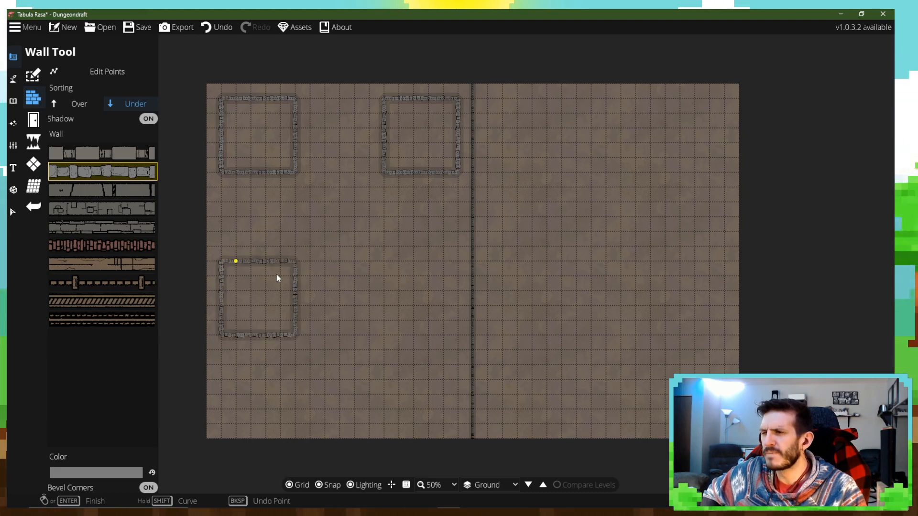
- Draw a fourth 5-by-5-tile room below the second one, level with the third room beside the dividing wall
left_click(385, 264)
left_click(456, 335)
left_click(458, 263)
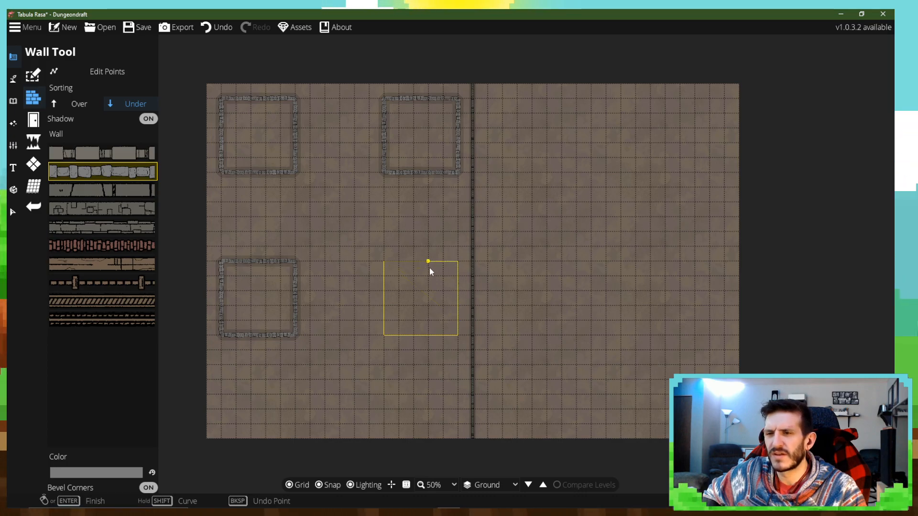
left_click(384, 266)
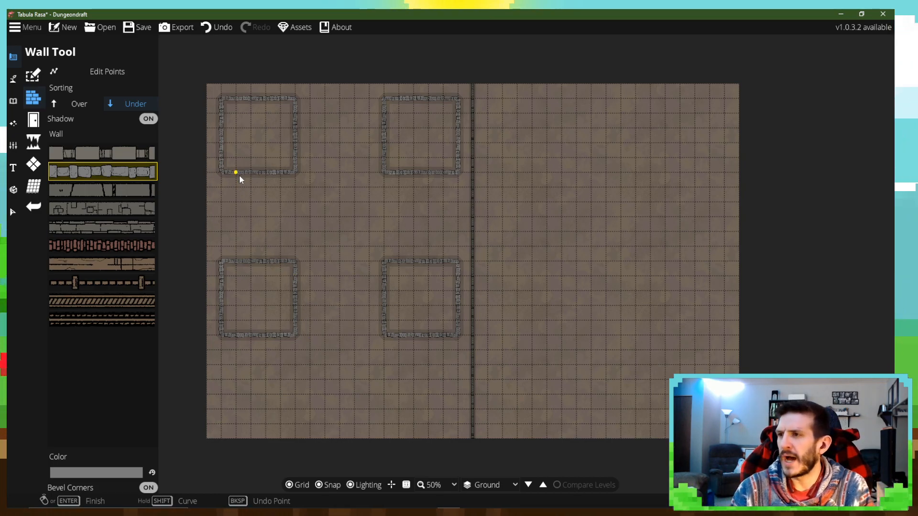
- Try single connecting walls between the upper two rooms, the right-hand pair and the left-hand pair, and undo all three
left_click(297, 115)
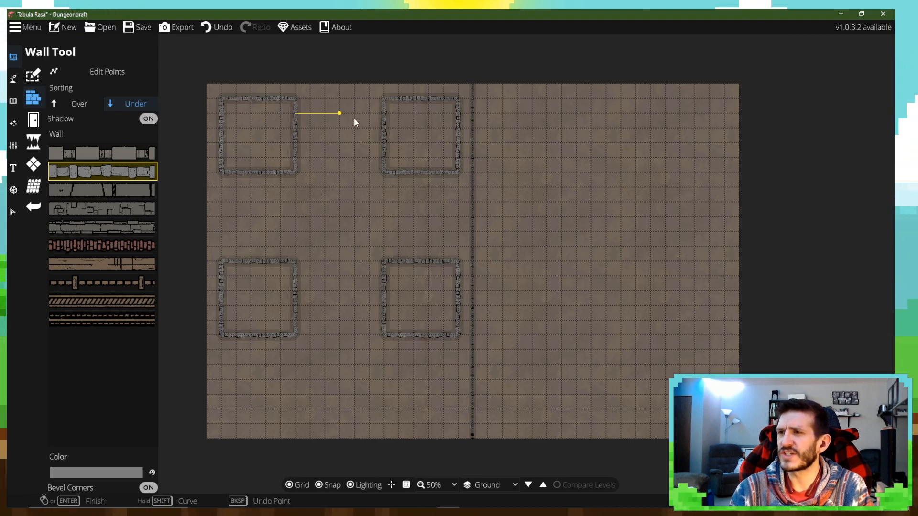
double_click(378, 116)
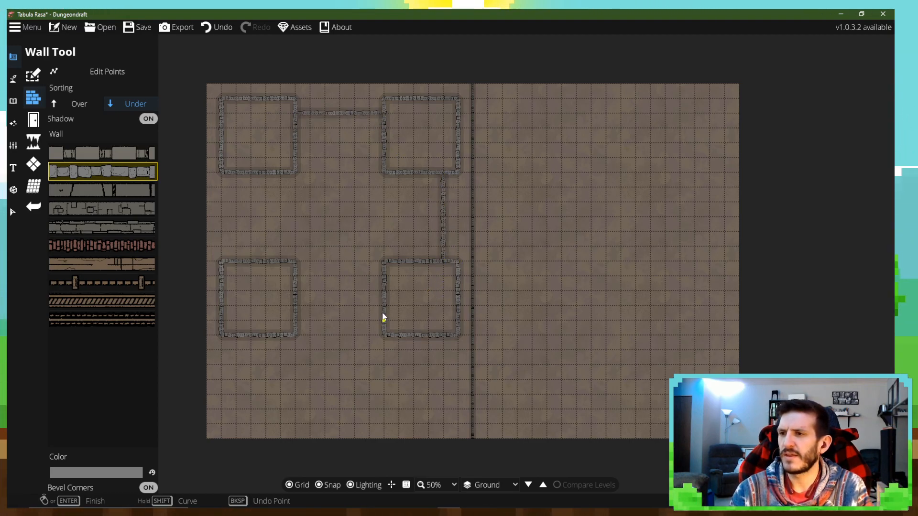
left_click(238, 172)
double_click(236, 260)
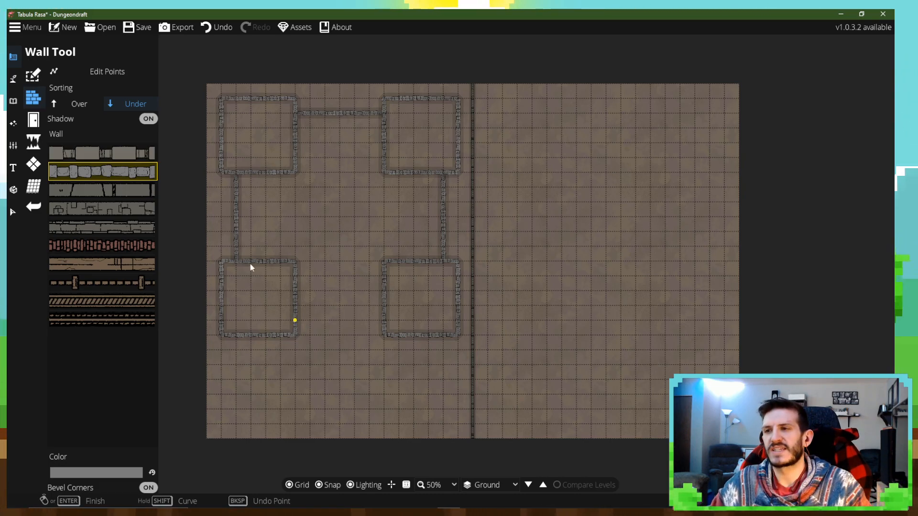
left_click(218, 27)
left_click(218, 27)
left_click(218, 27)
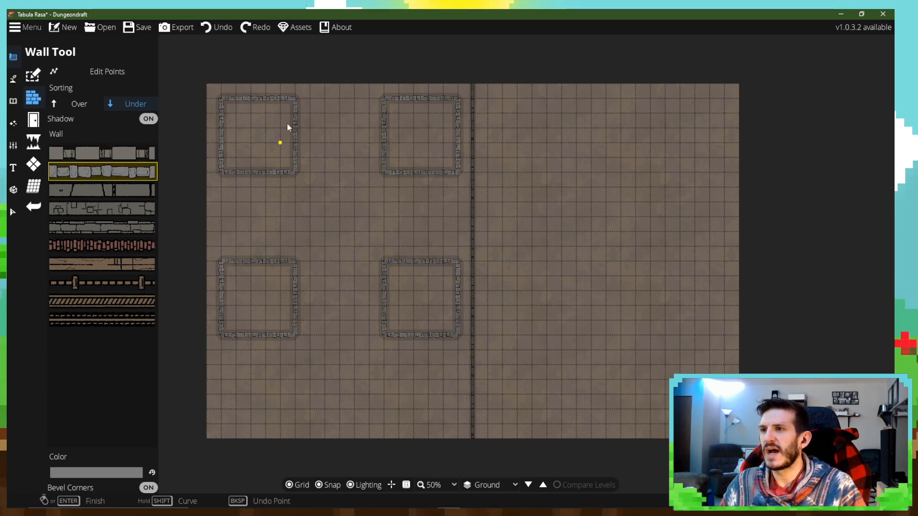
- Draw cobble walls joining the upper two rooms and the right-hand pair, with each wall two tiles in from the rooms' outer edges
left_click(300, 129)
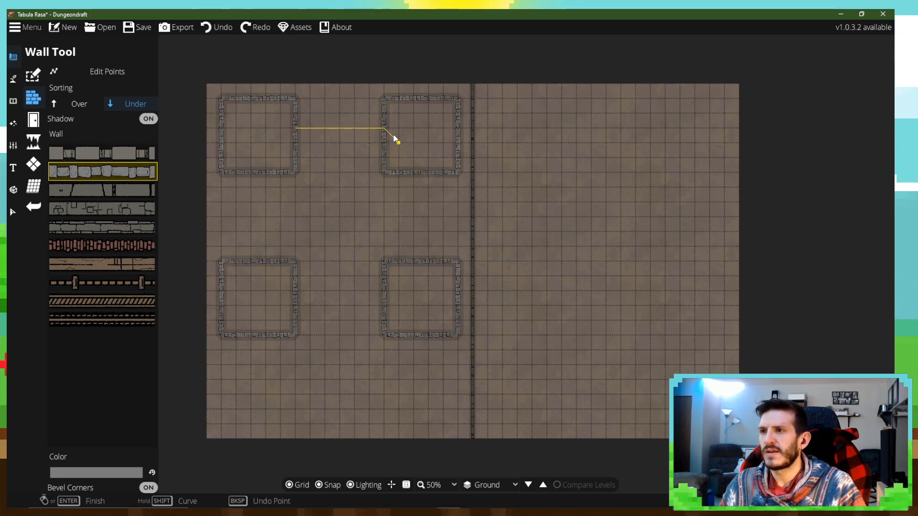
left_click(384, 129)
right_click(384, 130)
left_click(428, 174)
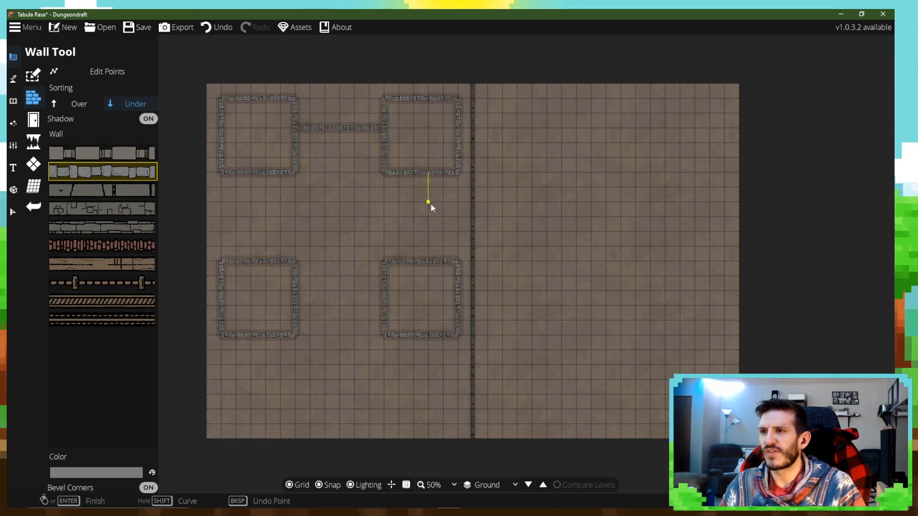
left_click(428, 261)
right_click(428, 260)
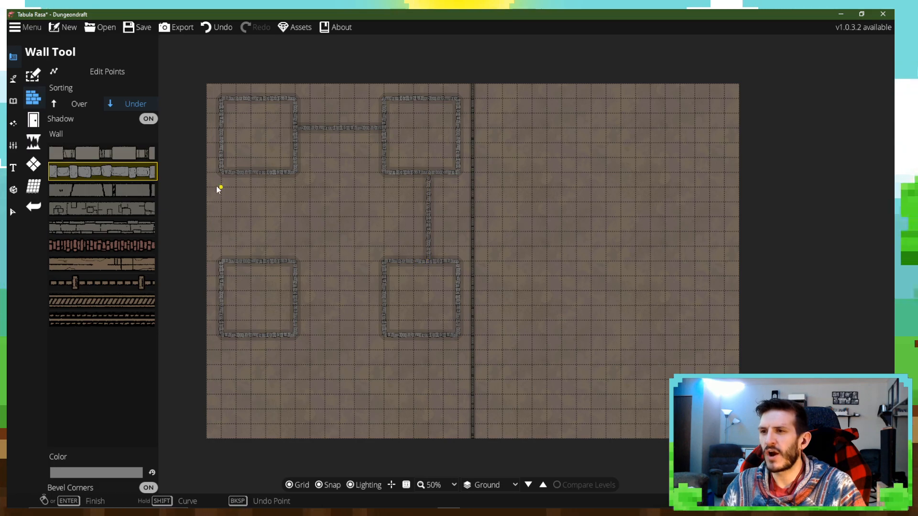
- Join the left-hand pair of rooms with a vertical wall and the lower pair with a horizontal wall two tiles below their top edges
left_click(251, 262)
right_click(251, 261)
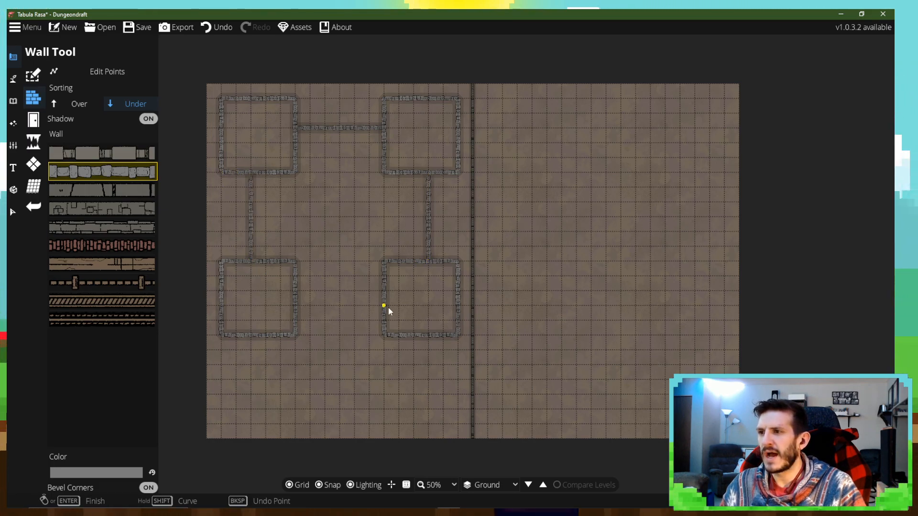
left_click(296, 291)
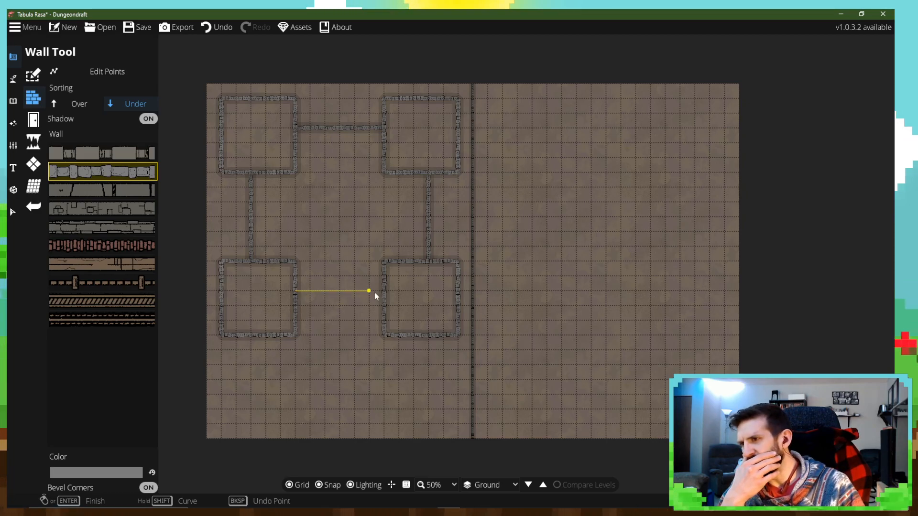
left_click(381, 291)
right_click(381, 291)
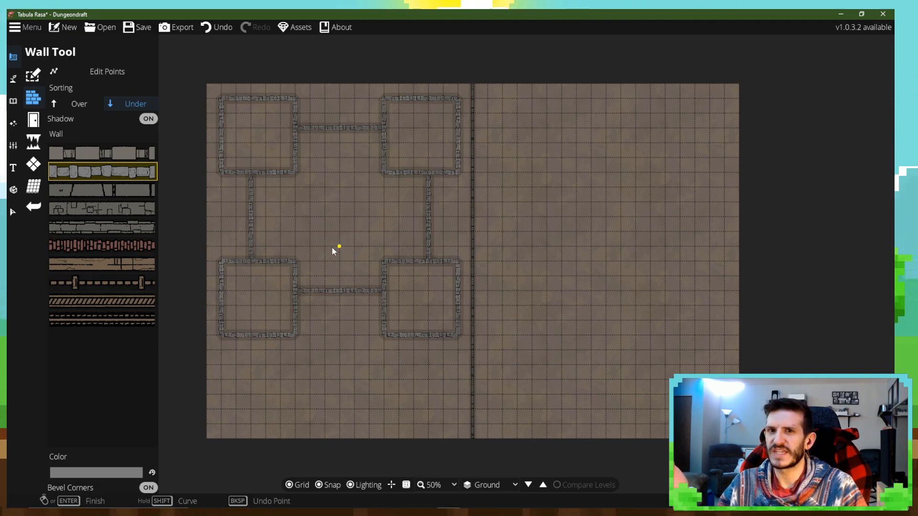
- Try a U-shaped wall beneath the lower two rooms and undo it
left_click(266, 335)
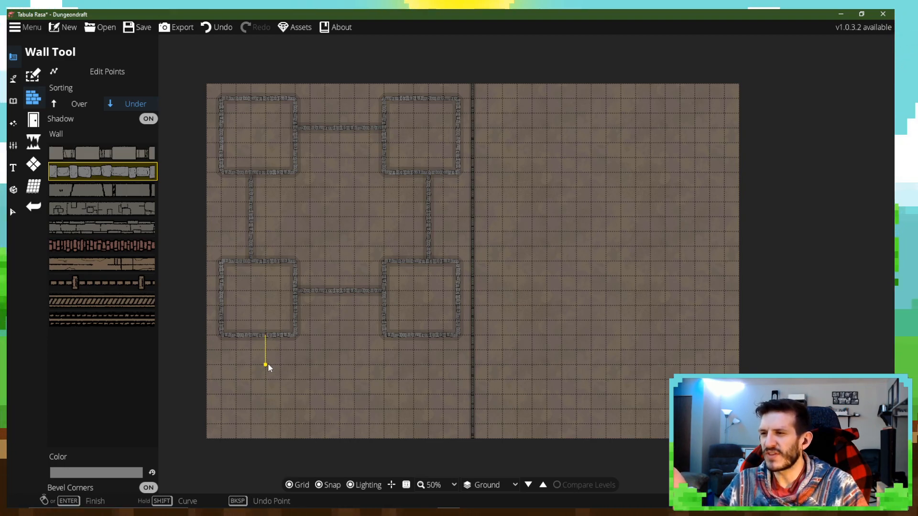
left_click(265, 365)
right_click(415, 363)
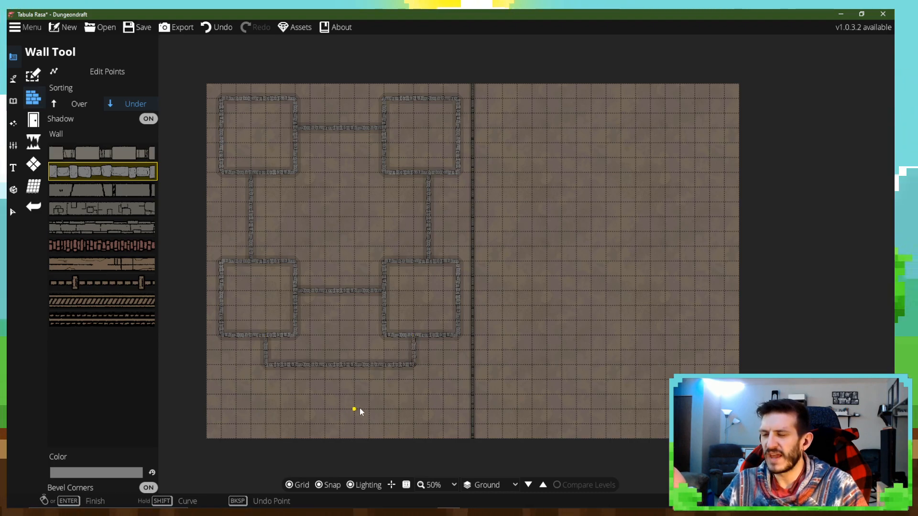
left_click(217, 26)
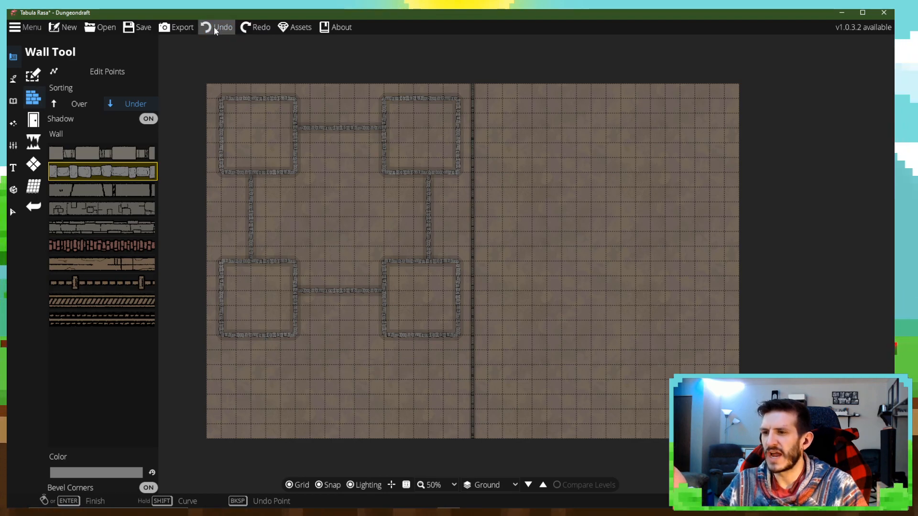
- Draw a U-shaped wall joining the undersides of the lower two rooms, two tiles deep and ten tiles wide
left_click(266, 334)
left_click(266, 365)
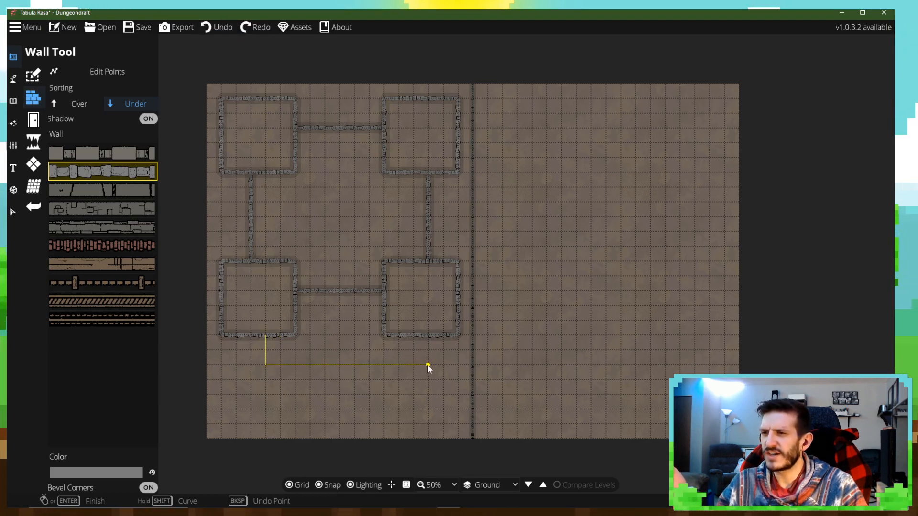
left_click(417, 365)
right_click(411, 336)
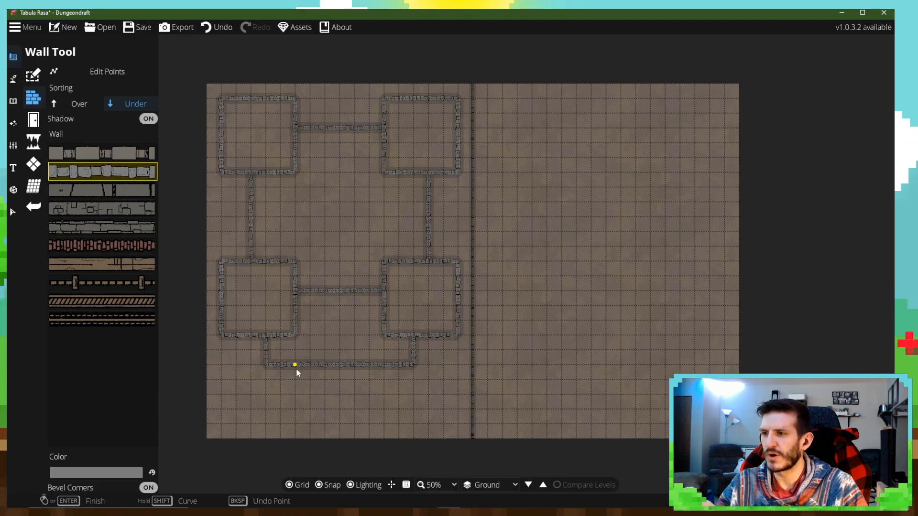
- Add a walled room six tiles wide and three tiles deep, centred beneath the U-shaped wall
left_click(297, 409)
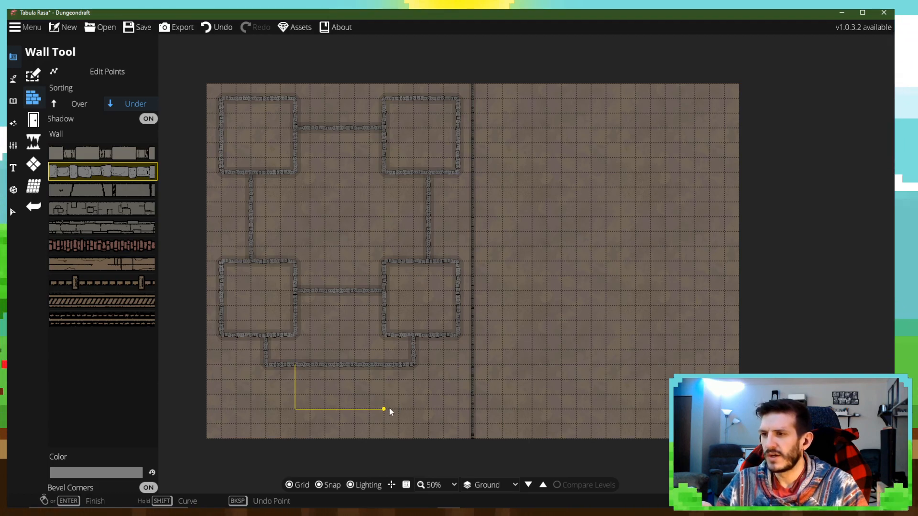
left_click(389, 410)
right_click(385, 366)
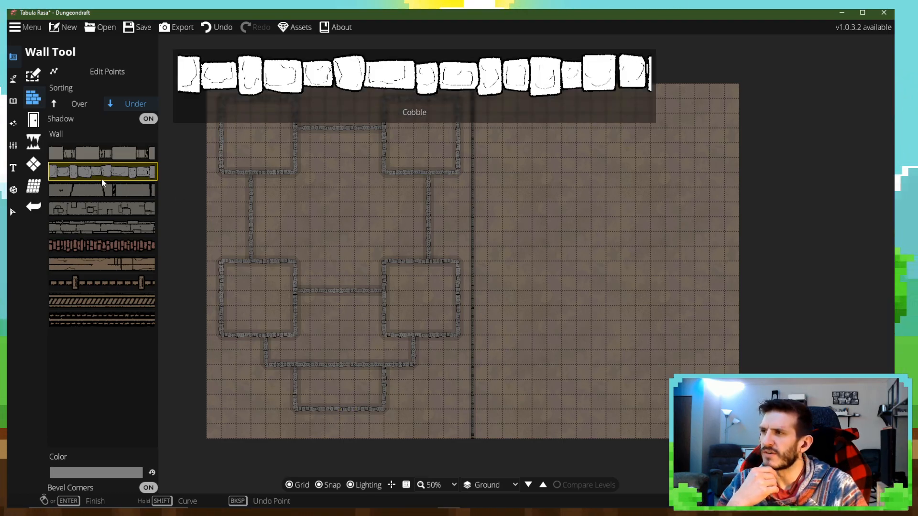
- Try filling the cross-shaped central hall with the teal-and-grey diamond tile pattern as a custom shape, and undo it
left_click(34, 164)
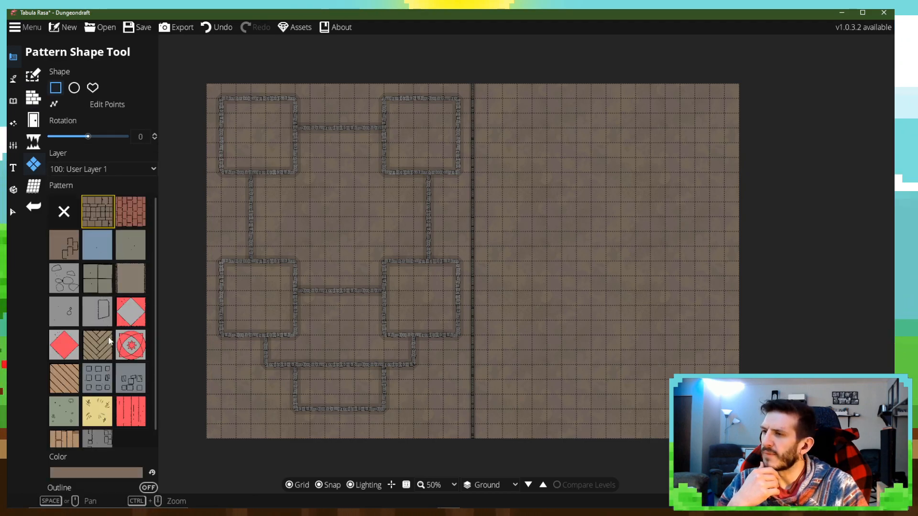
scroll(127, 353, "down", 1)
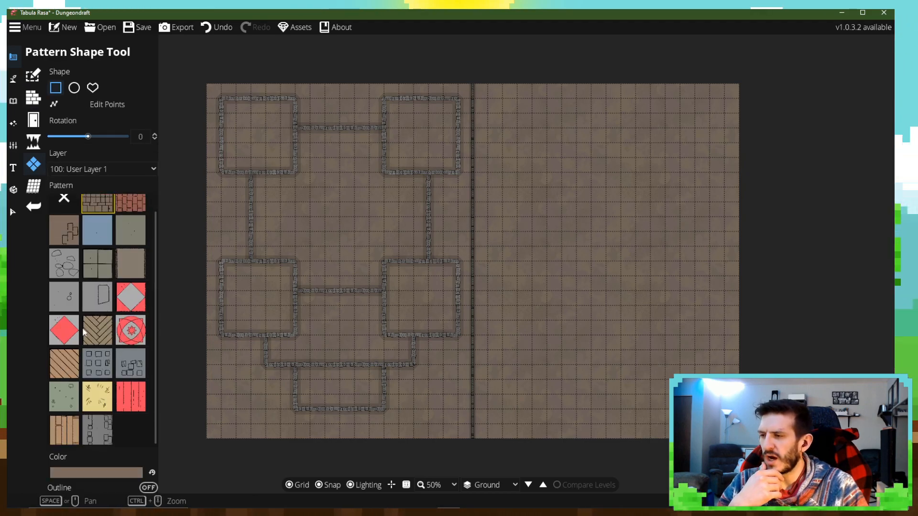
left_click(120, 307)
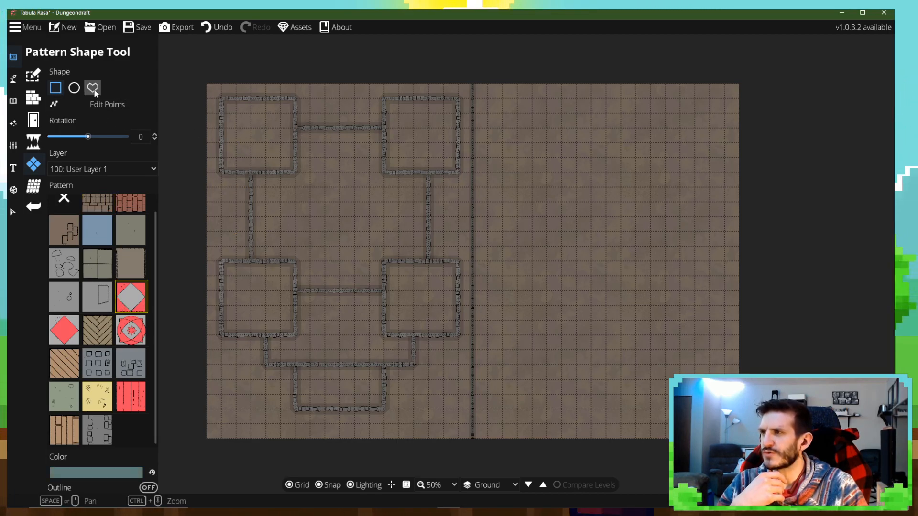
left_click(297, 129)
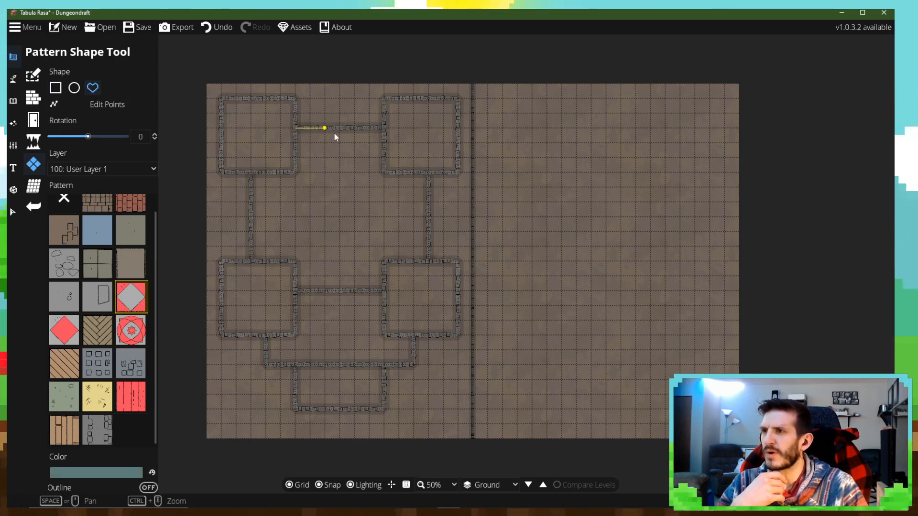
left_click(383, 128)
left_click(385, 173)
left_click(427, 174)
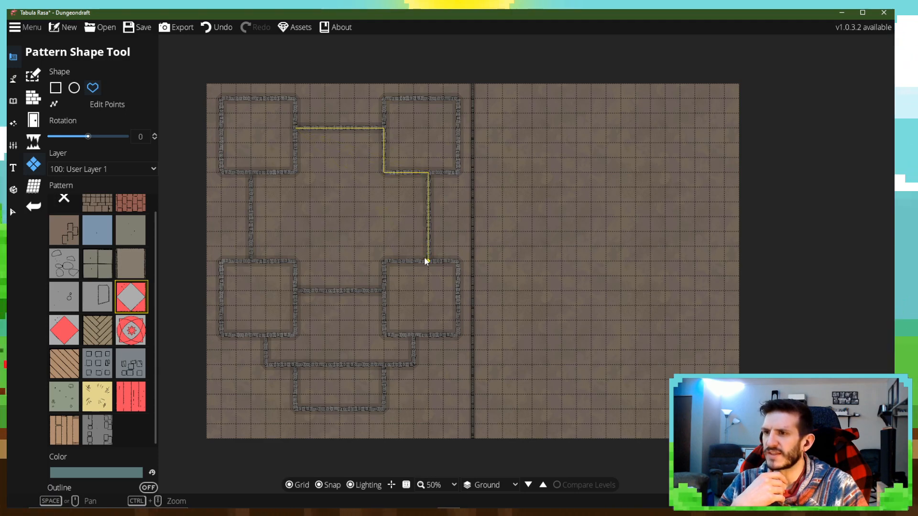
left_click(384, 262)
left_click(384, 290)
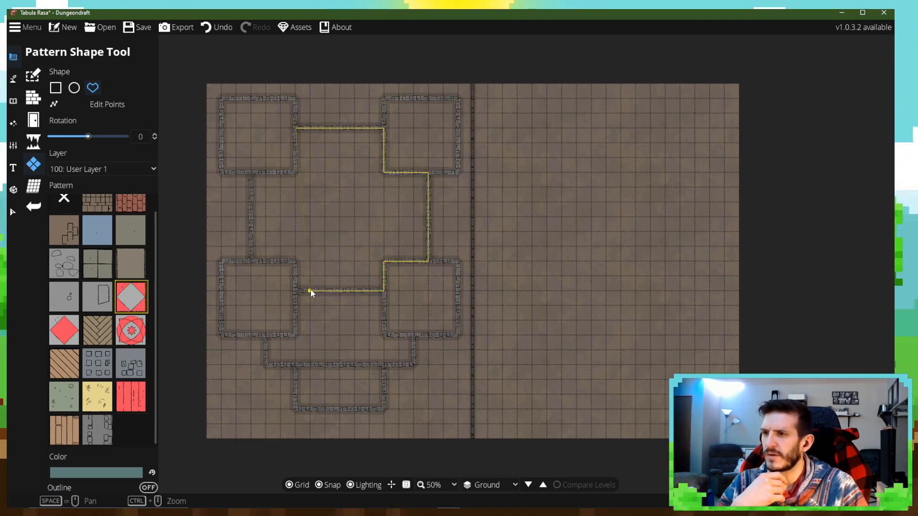
left_click(295, 262)
left_click(251, 261)
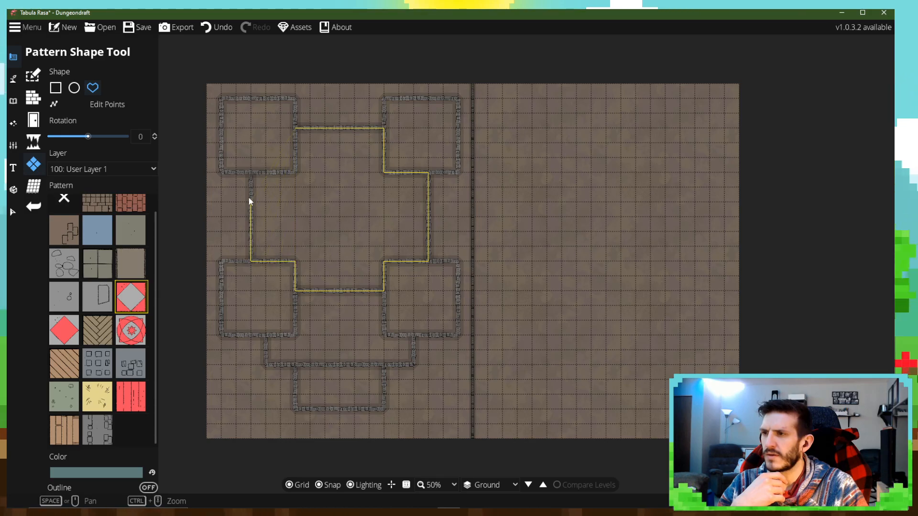
left_click(295, 129)
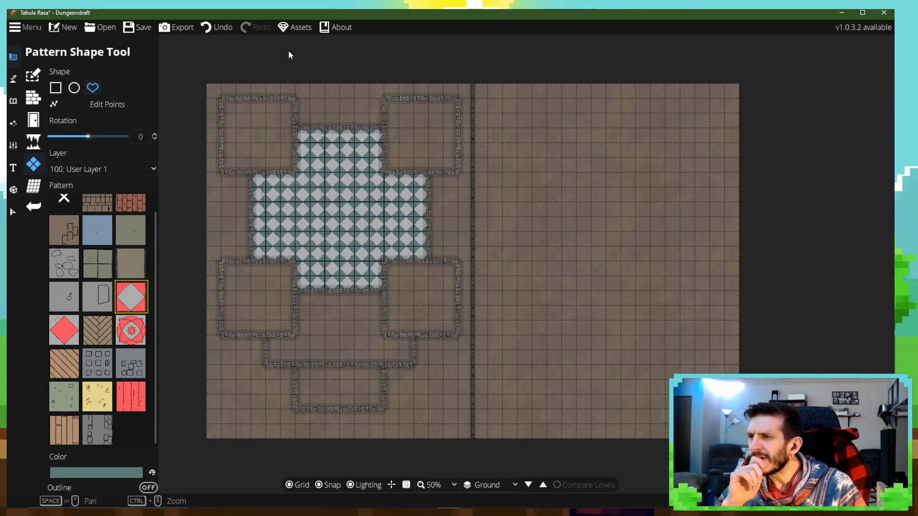
left_click(211, 27)
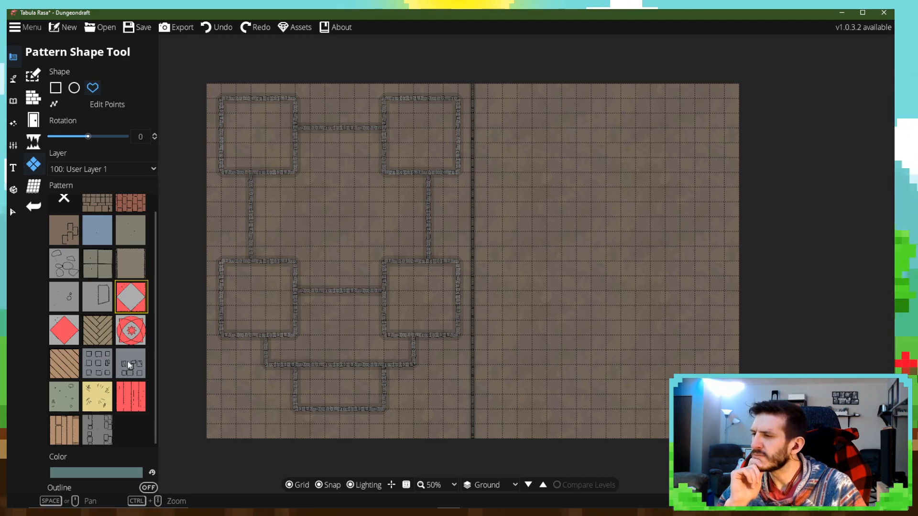
- Try filling the cross-shaped central hall with the brown scattered-brick pattern along its walls, and undo it
left_click(127, 208)
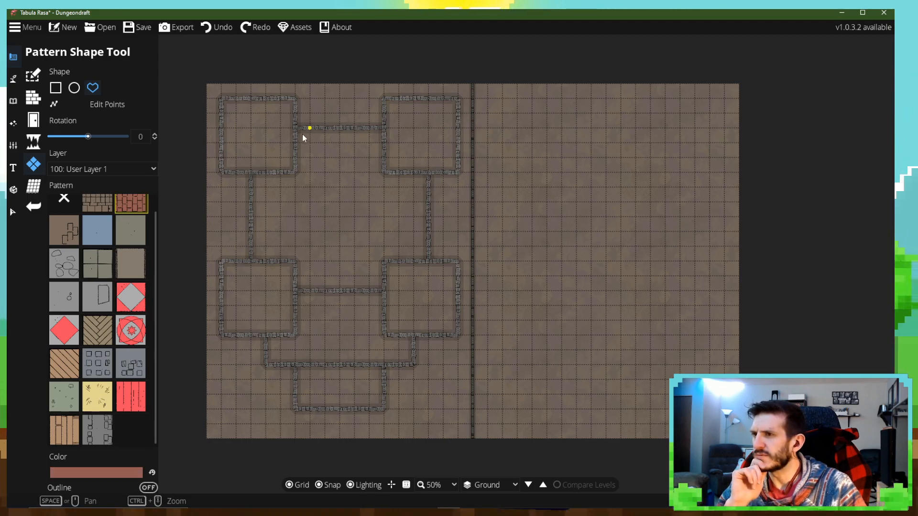
left_click(67, 242)
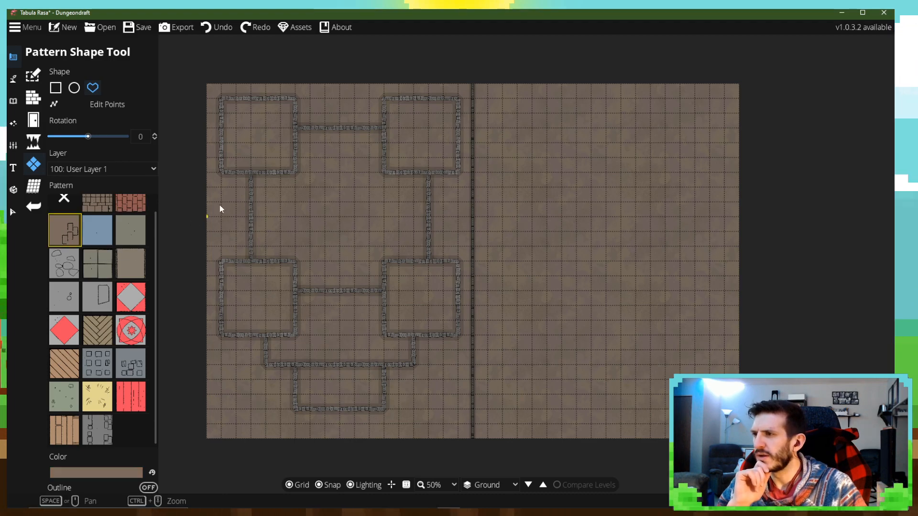
left_click(384, 128)
left_click(384, 172)
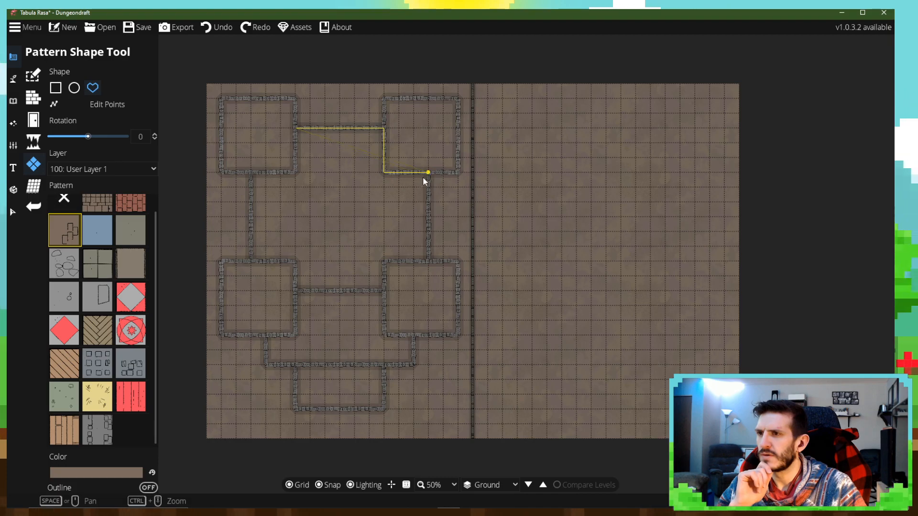
left_click(428, 172)
left_click(431, 261)
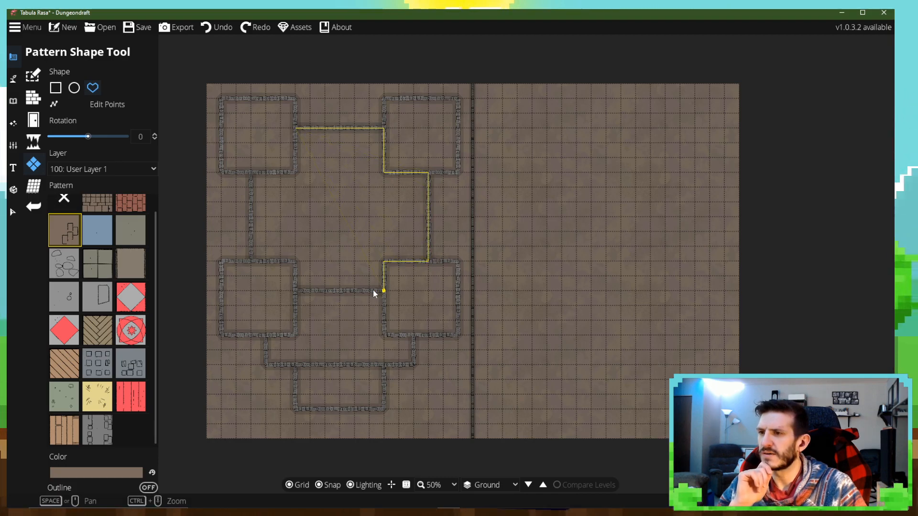
left_click(300, 291)
left_click(297, 262)
left_click(251, 262)
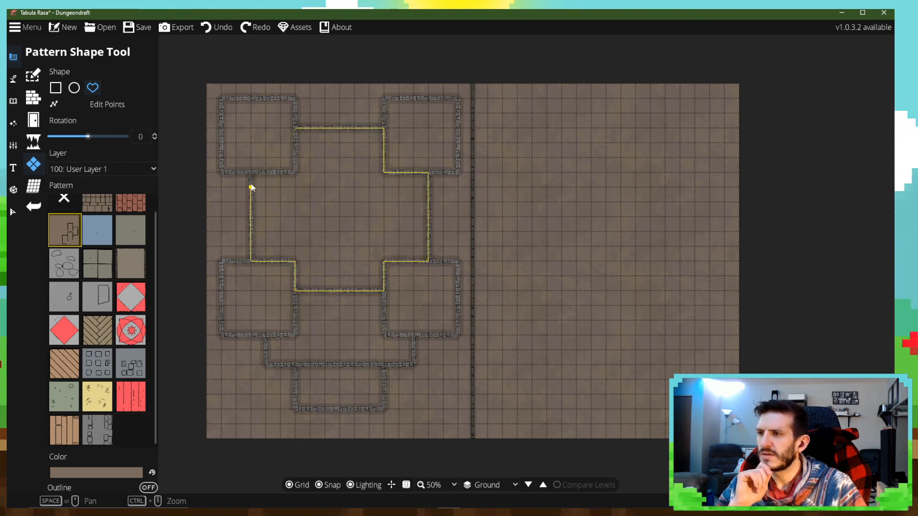
left_click(256, 175)
left_click(293, 172)
left_click(293, 129)
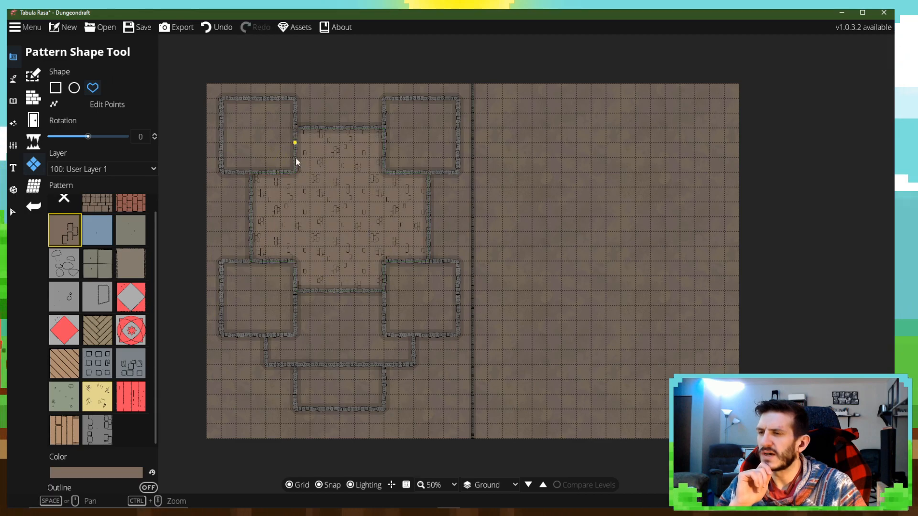
left_click(315, 330)
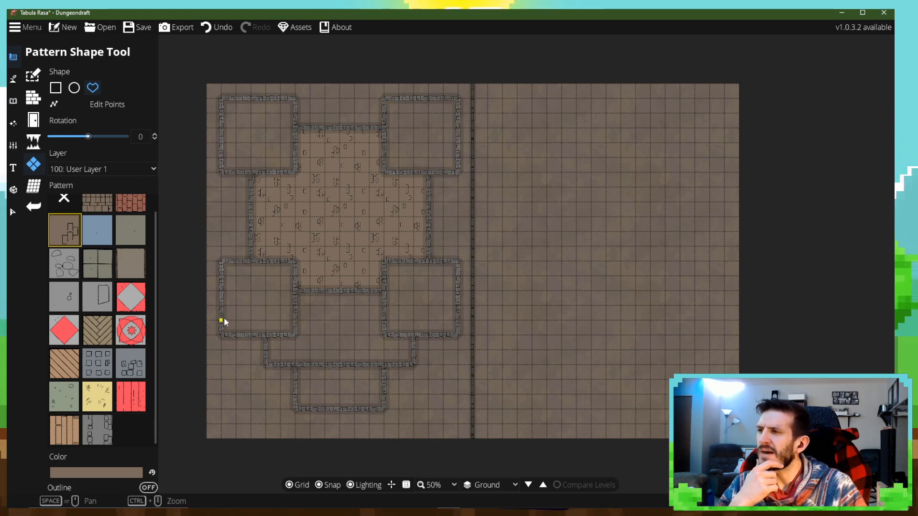
left_click(218, 27)
- Try the grey stone-slab pattern on a six-by-three-tile area between the upper two rooms, and undo it
left_click(87, 292)
left_click(297, 128)
left_click(383, 128)
left_click(383, 172)
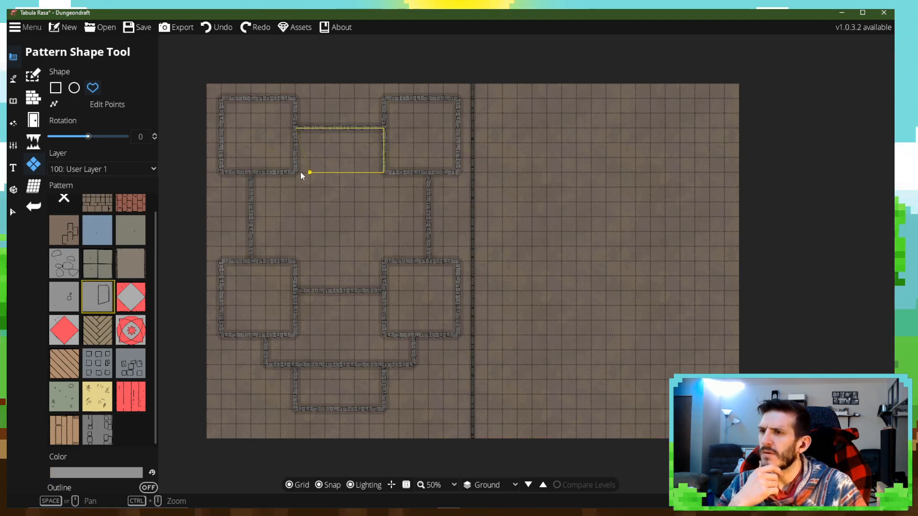
left_click(295, 172)
left_click(298, 139)
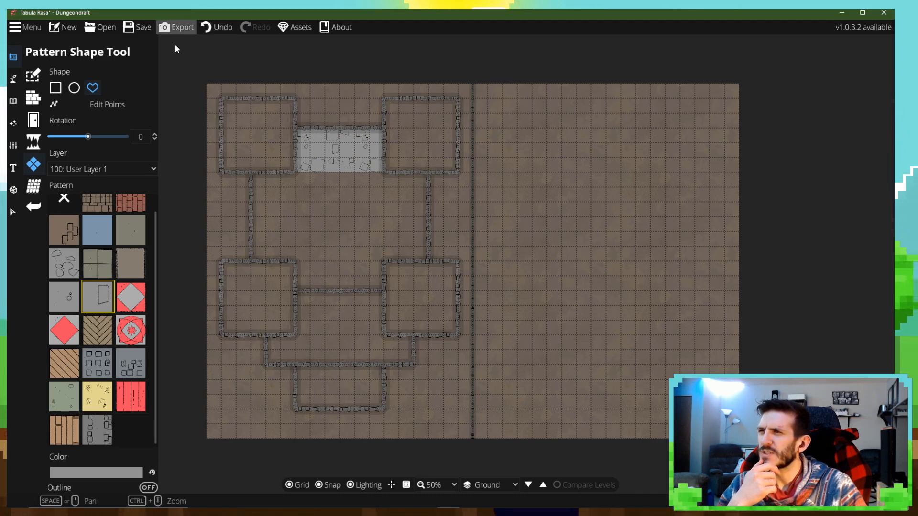
left_click(214, 26)
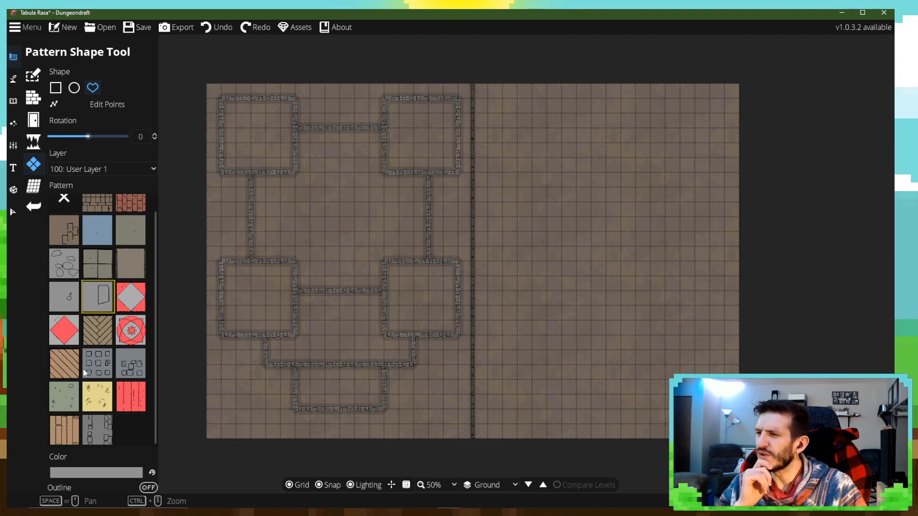
- Try the brown brick pattern on the six-by-three-tile area between the upper two rooms, and undo it
left_click(98, 430)
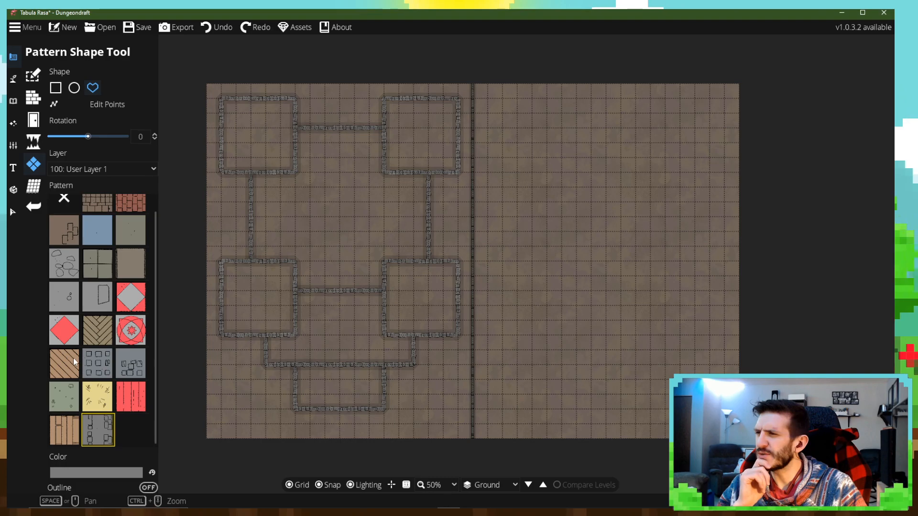
scroll(100, 330, "up", 1)
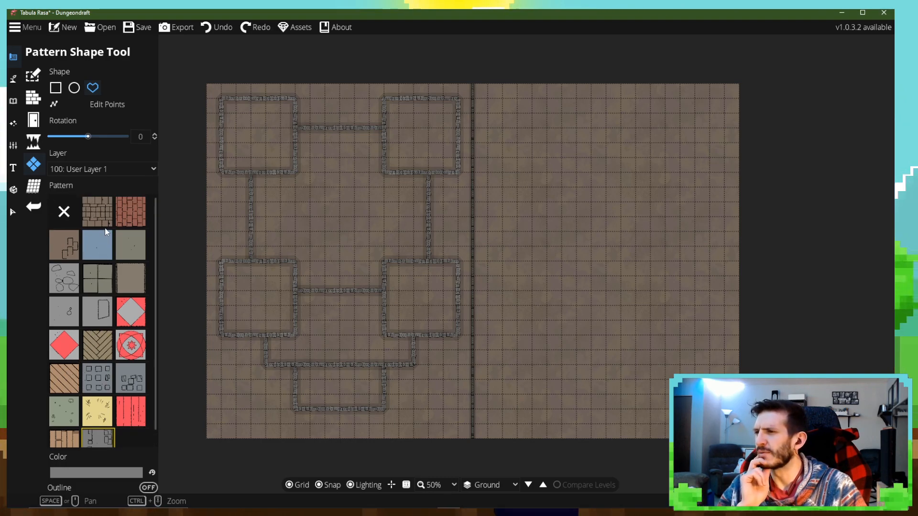
left_click(98, 208)
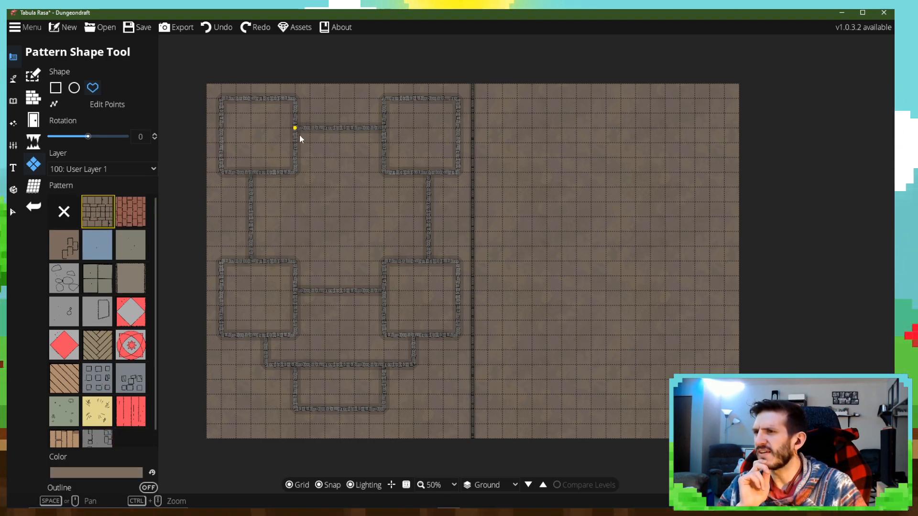
left_click(296, 172)
left_click(383, 172)
left_click(383, 129)
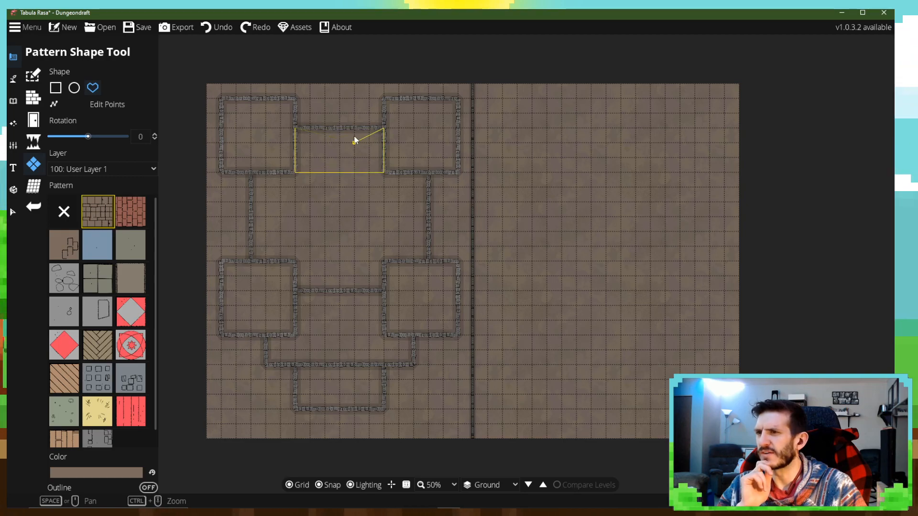
left_click(295, 128)
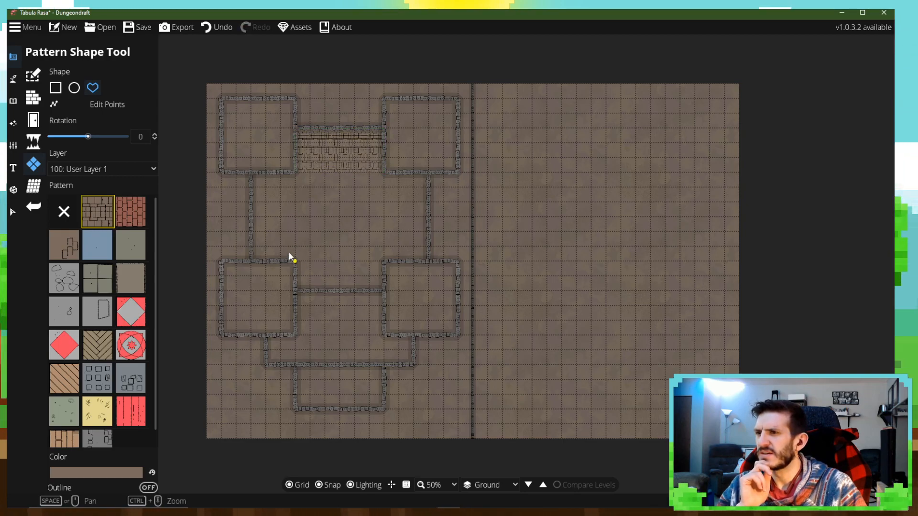
scroll(296, 200, "up", 5)
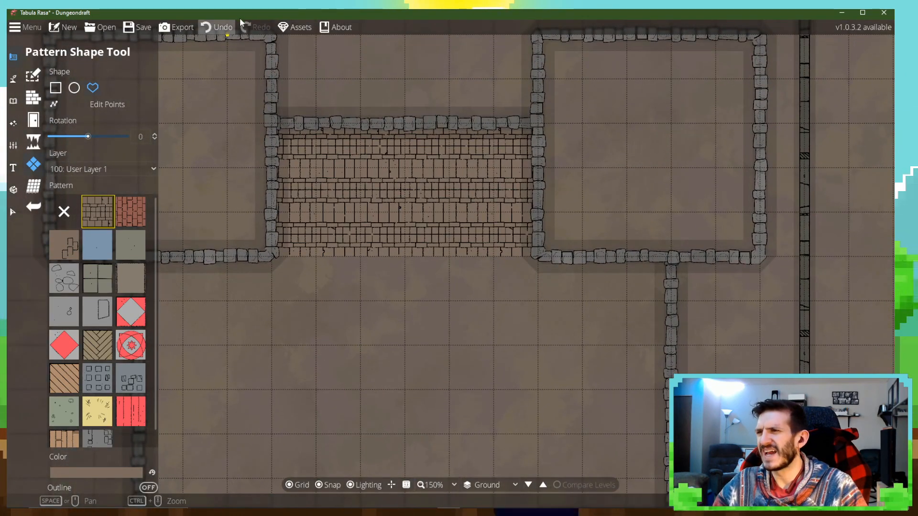
left_click(231, 27)
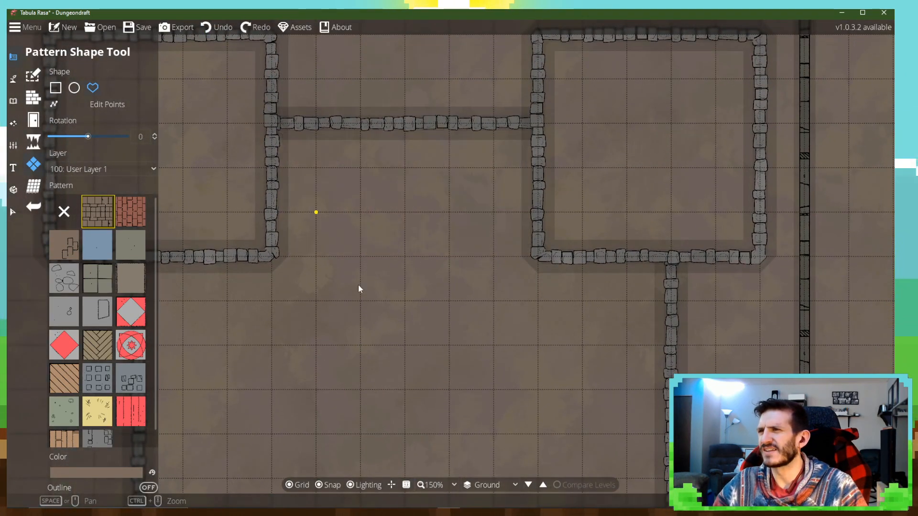
- Fill the six-by-three-tile area between the upper two rooms with the green-grey square tile pattern
left_click(97, 278)
left_click(289, 196)
left_click(290, 281)
left_click(466, 281)
left_click(466, 193)
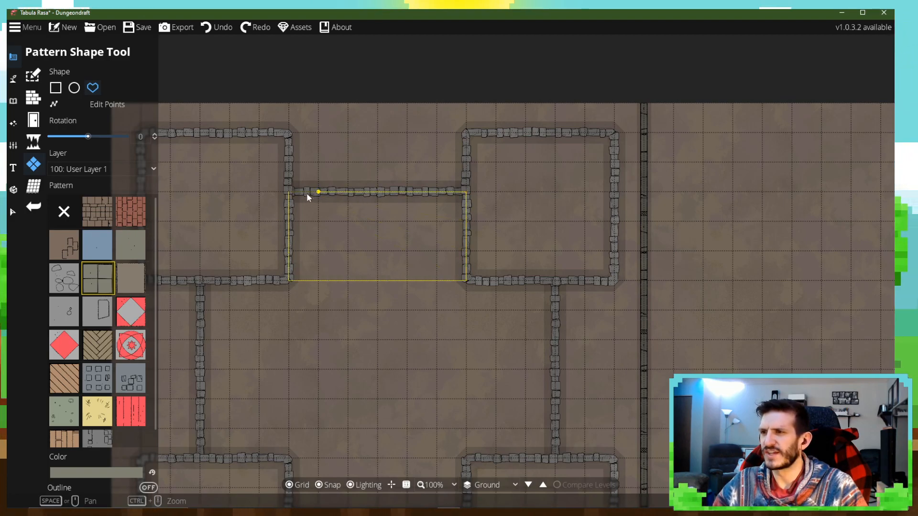
left_click(290, 193)
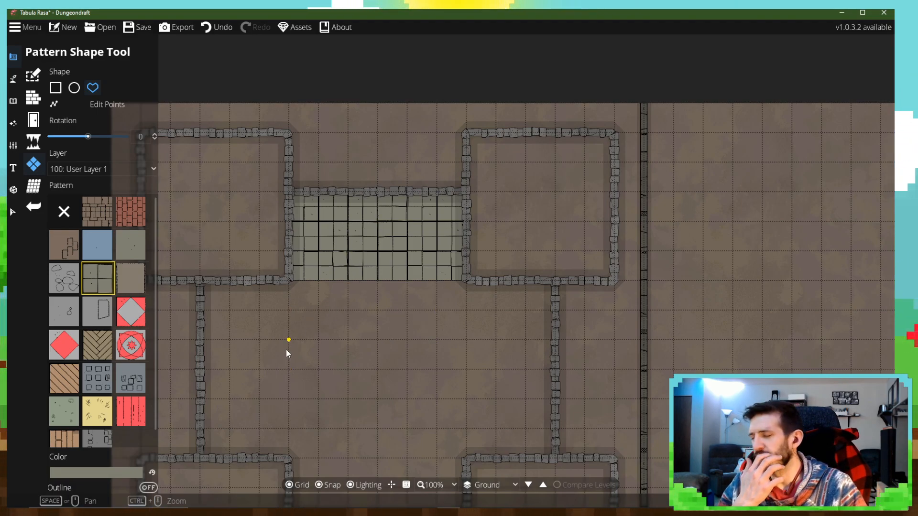
- Fill the rest of the cross-shaped central hall, including its lower arm, with the green-grey square tile pattern
left_click(201, 285)
left_click(556, 285)
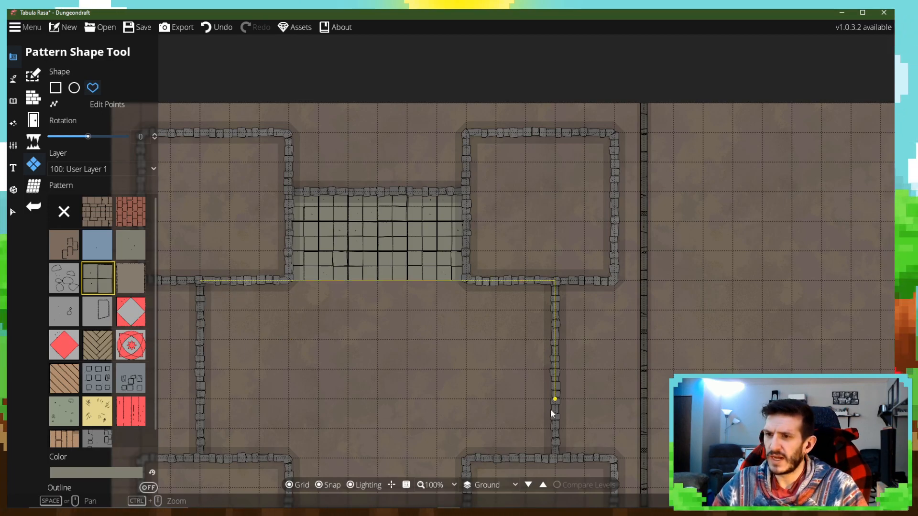
left_click(555, 458)
left_click(466, 458)
left_click_drag(456, 438, 457, 277)
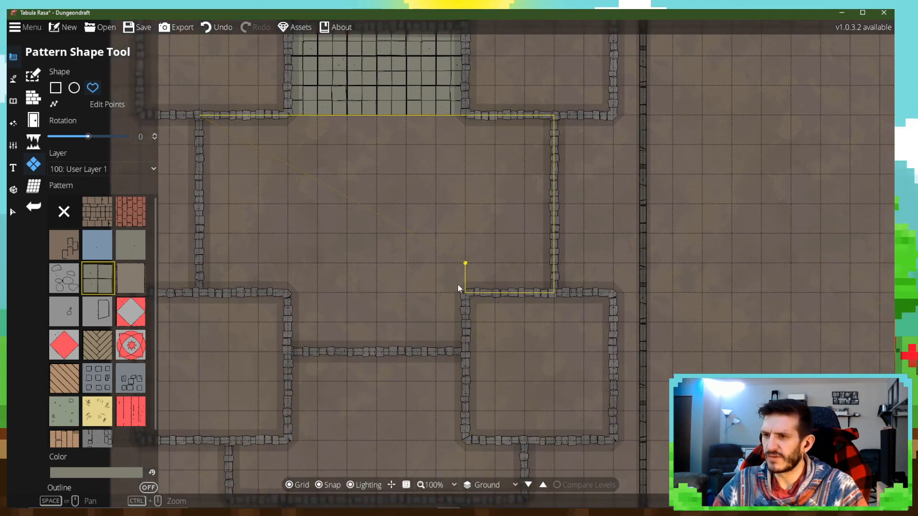
left_click(464, 352)
left_click(288, 352)
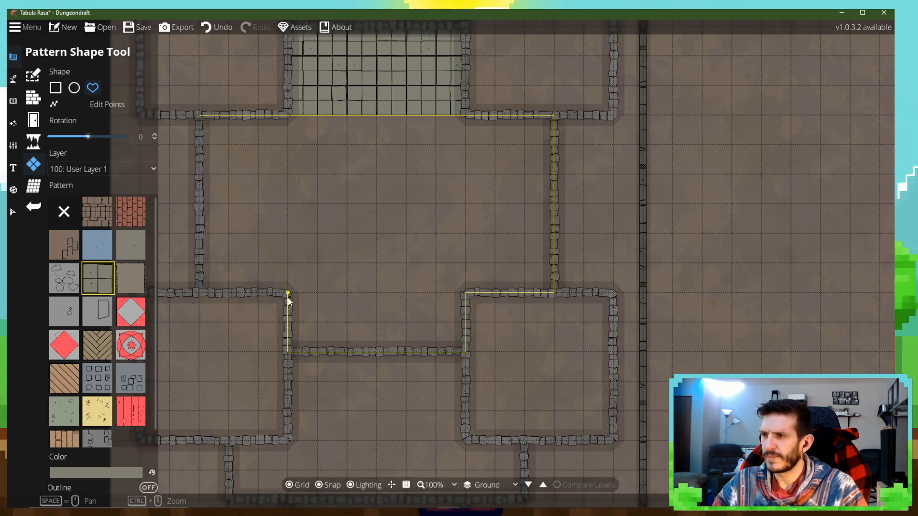
left_click(288, 292)
left_click(200, 292)
left_click(199, 115)
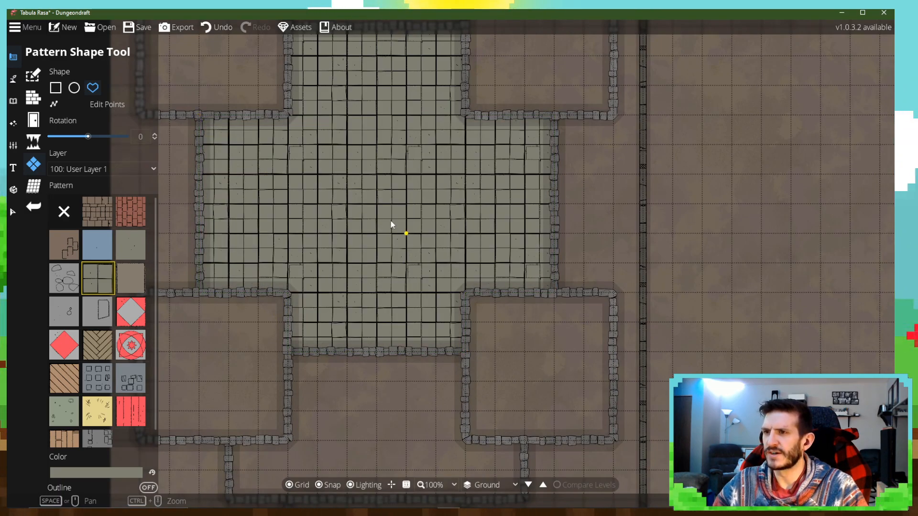
- Cover the whole cross-shaped central hall with the plain light-blue pattern as a custom shape following its walls
left_click_drag(420, 238, 492, 343)
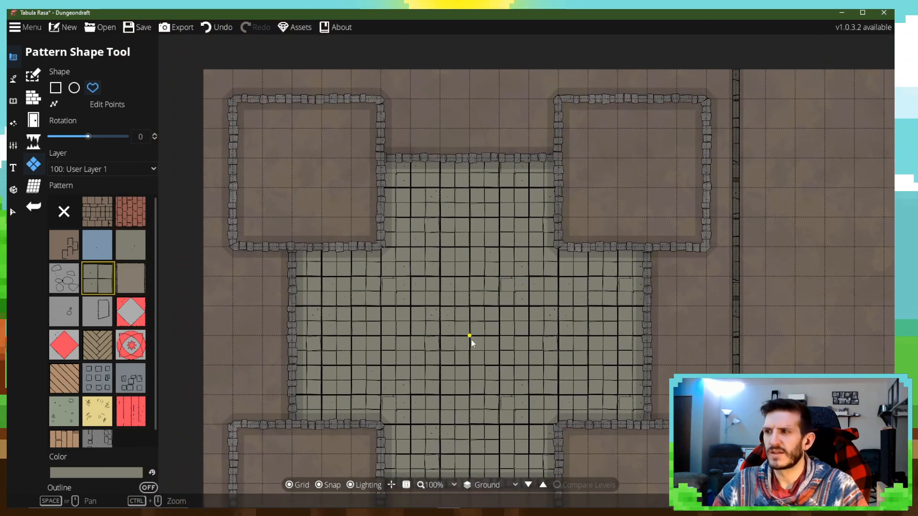
left_click(96, 247)
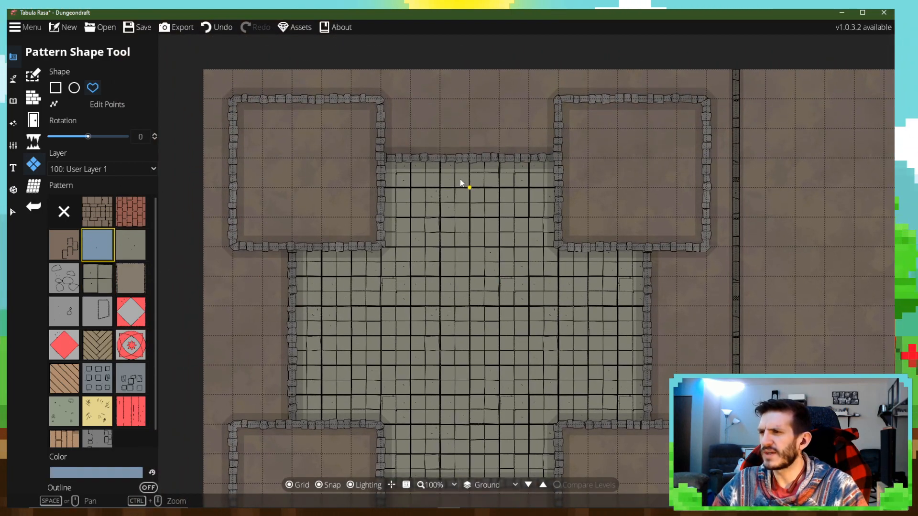
left_click(381, 158)
left_click(410, 188)
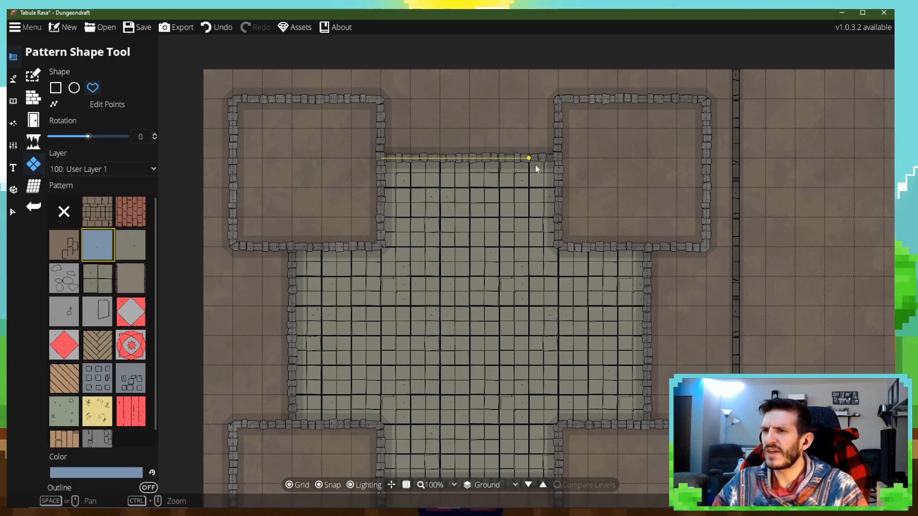
left_click(558, 158)
left_click(558, 247)
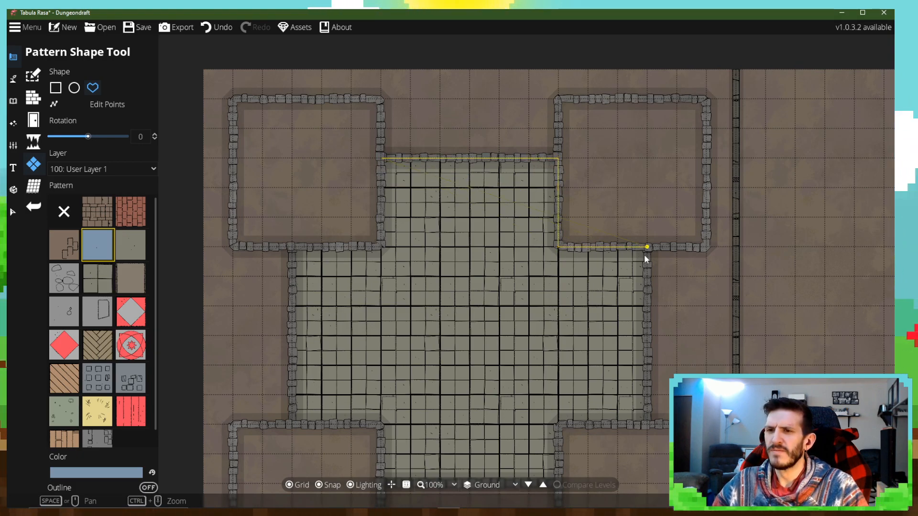
left_click(646, 249)
left_click(646, 423)
left_click(558, 424)
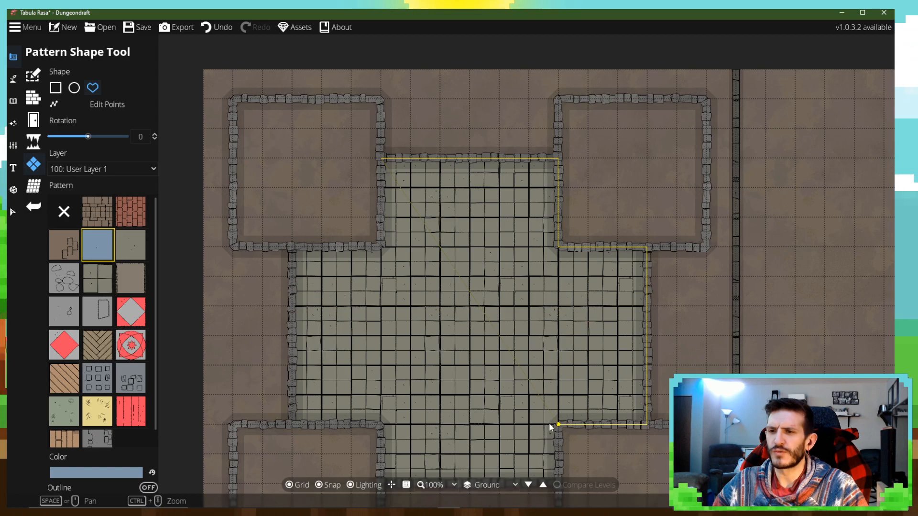
scroll(554, 451, "down", 1)
left_click(550, 451)
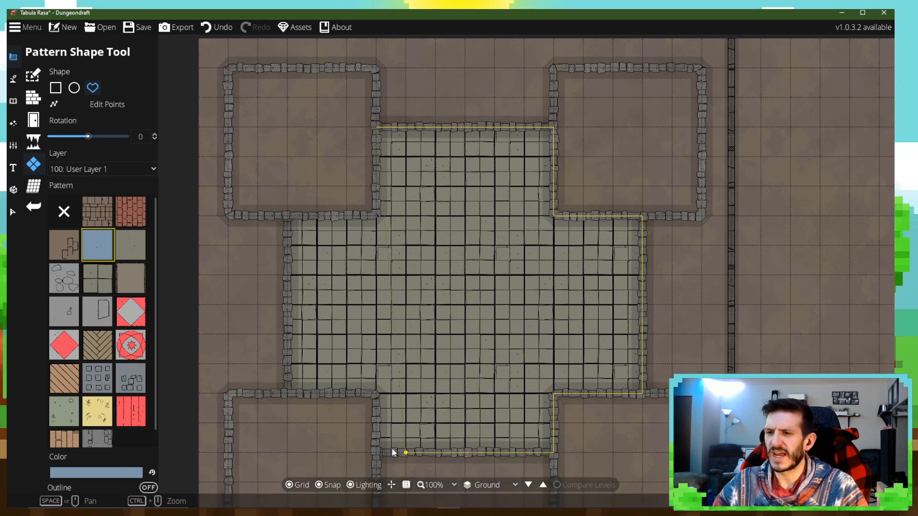
left_click(376, 451)
left_click(373, 394)
left_click(288, 393)
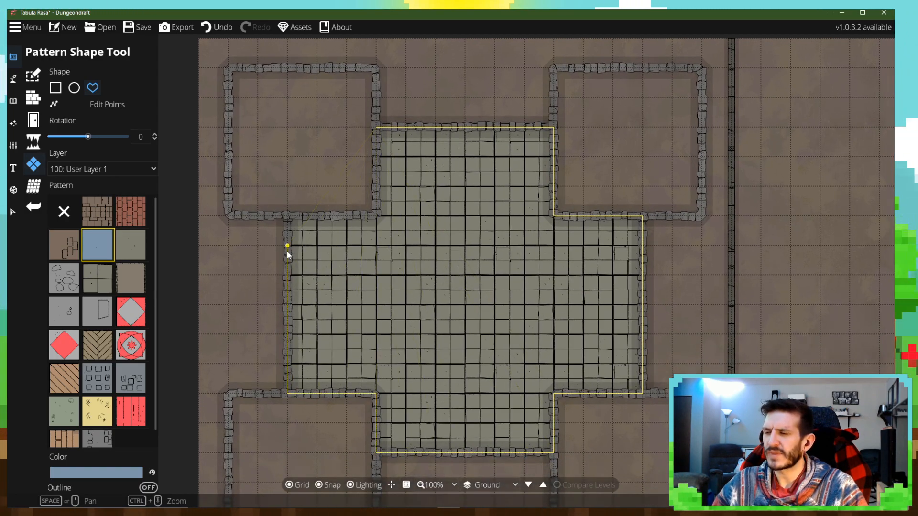
left_click(285, 219)
left_click(378, 218)
left_click(377, 128)
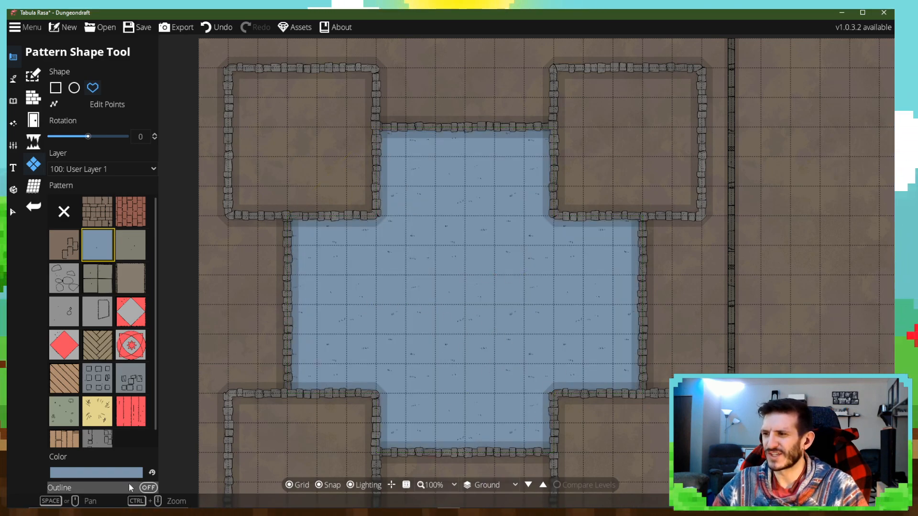
- Set the blue pattern's colour to the darker grey-blue 67737f
left_click(95, 472)
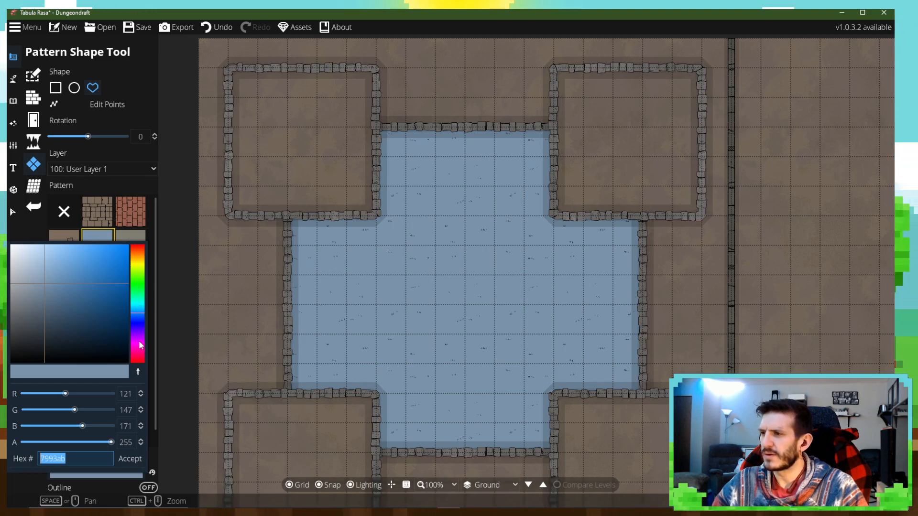
left_click(30, 303)
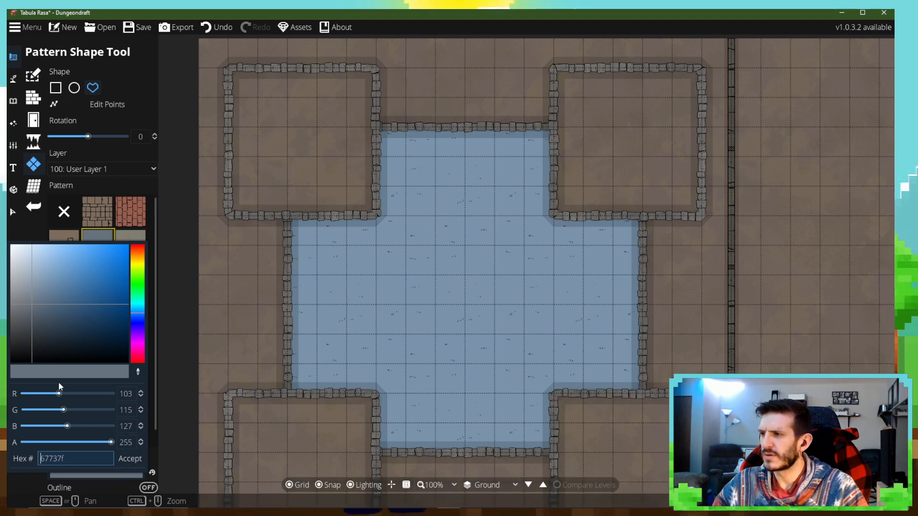
left_click(130, 459)
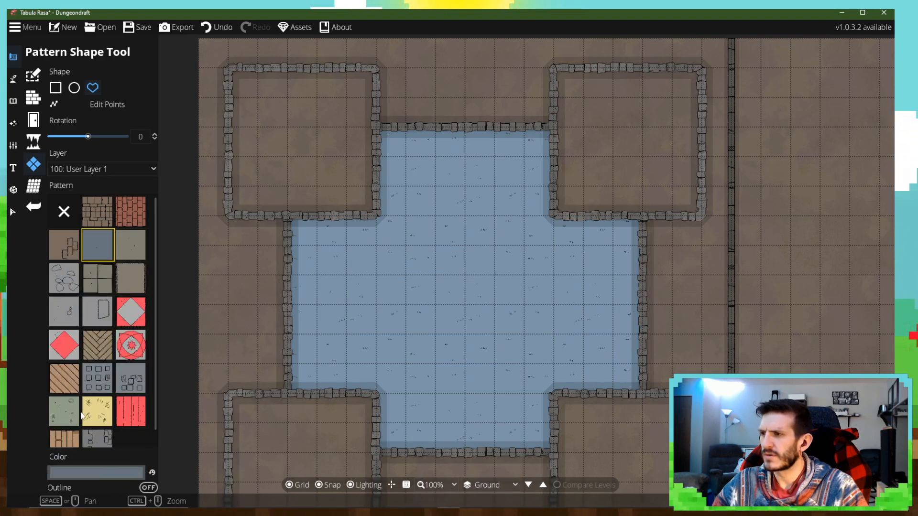
- Cover the whole cross-shaped central hall with the darkened grey-blue pattern, tracing its walls as a custom shape
left_click(379, 127)
left_click(553, 128)
left_click(553, 217)
left_click(642, 217)
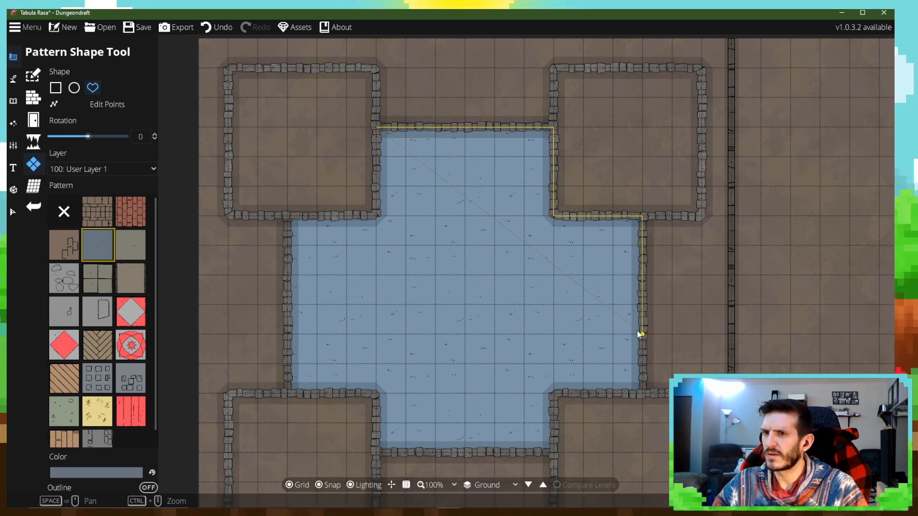
left_click(642, 393)
left_click(553, 393)
left_click(553, 453)
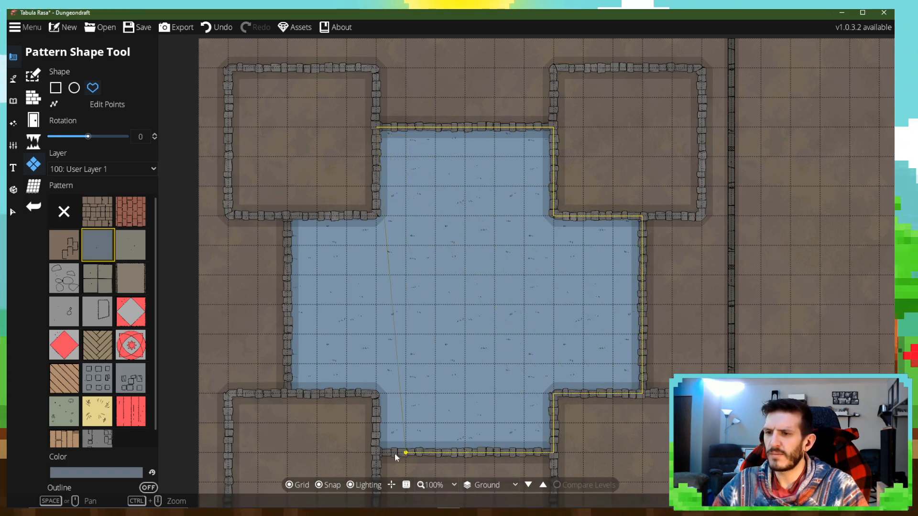
left_click(377, 452)
left_click(376, 393)
left_click(287, 393)
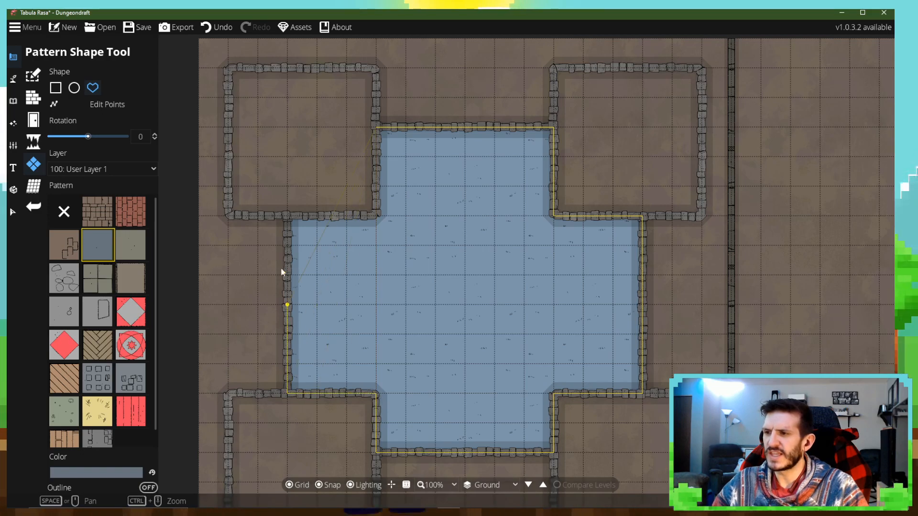
left_click(287, 217)
left_click(377, 217)
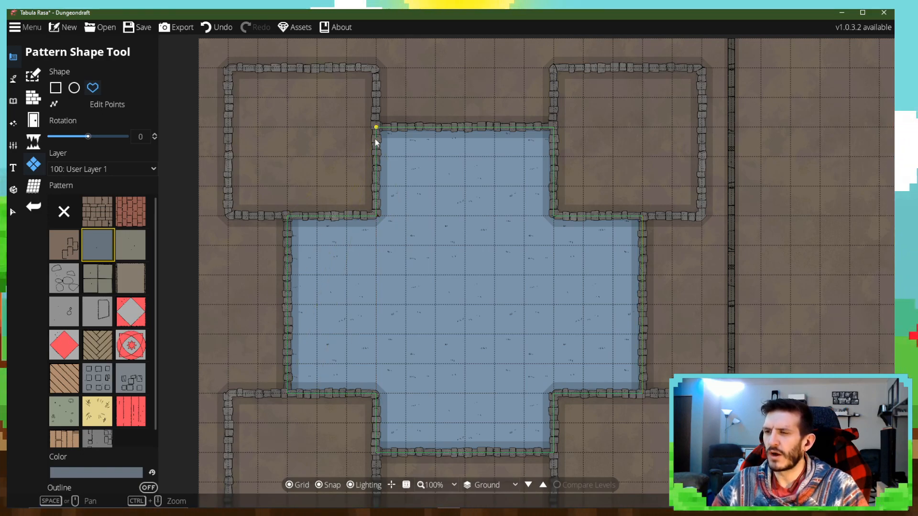
left_click(376, 127)
- Lay a green-grey square tile strip, one tile wide and three long, along the west wall of the hall's upper arm
left_click_drag(515, 336, 506, 283)
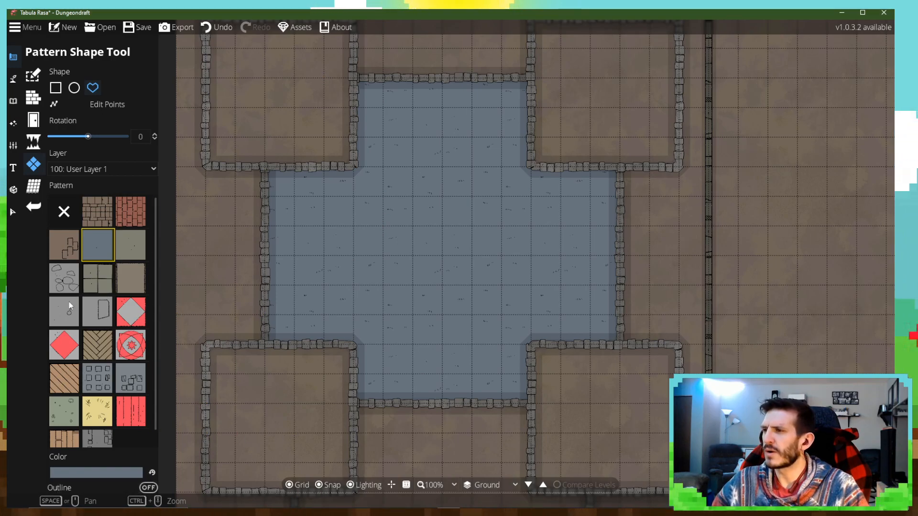
left_click(97, 278)
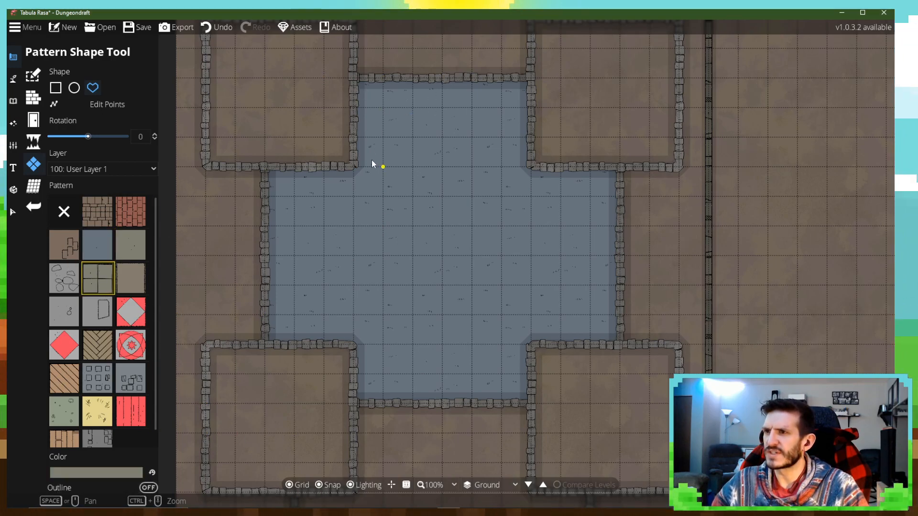
scroll(475, 308, "up", 3)
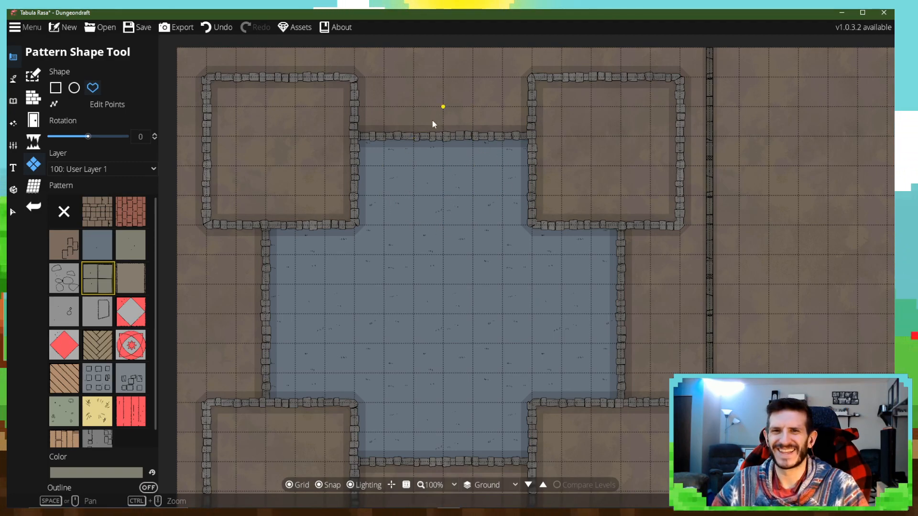
left_click(383, 139)
left_click(356, 138)
left_click(365, 221)
left_click(384, 225)
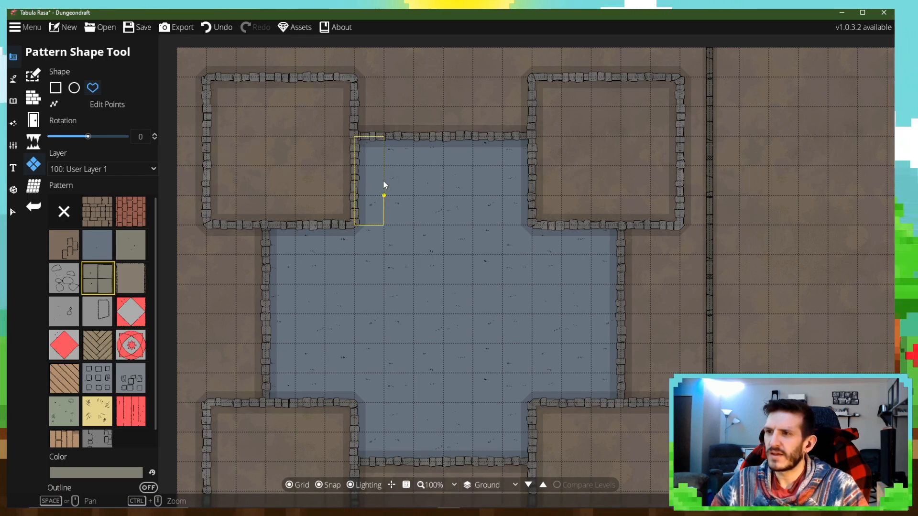
left_click(382, 144)
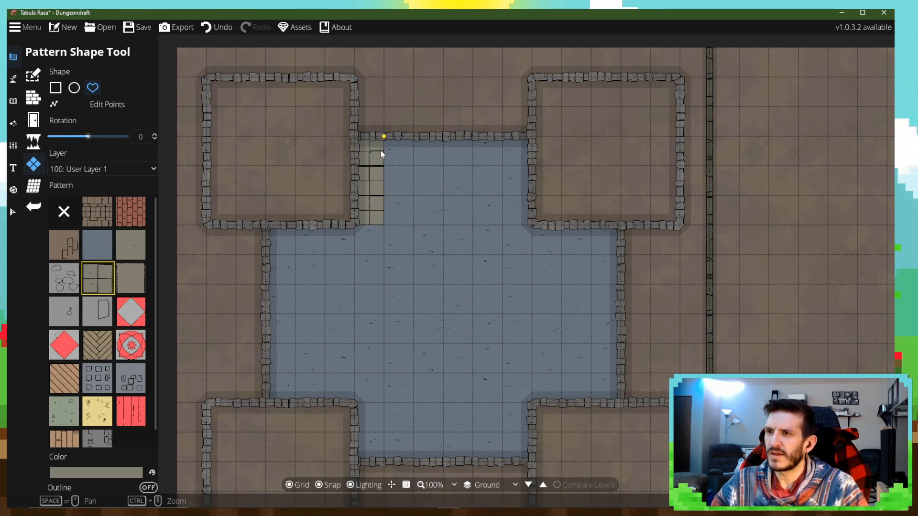
- Add a matching one-by-three-tile strip of the square tile pattern along the east wall of the hall's upper arm
left_click(501, 140)
left_click(505, 224)
left_click(530, 224)
left_click(530, 138)
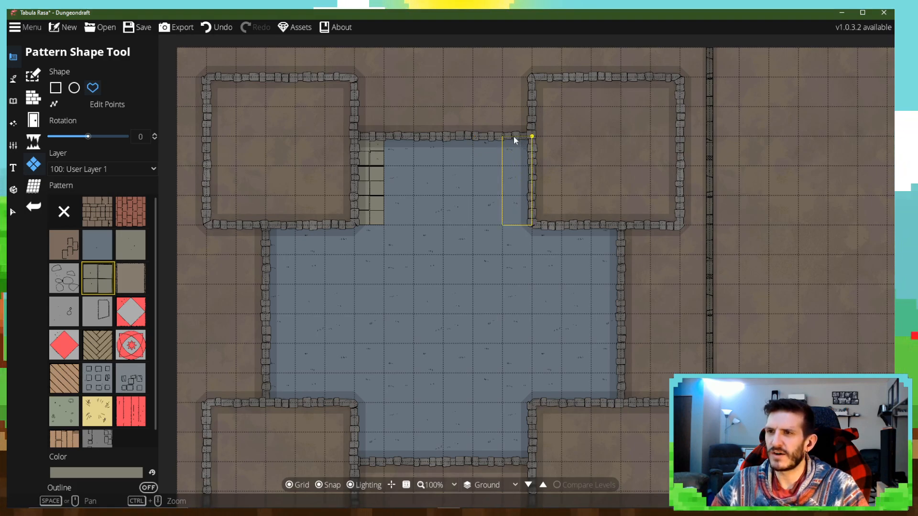
left_click(503, 139)
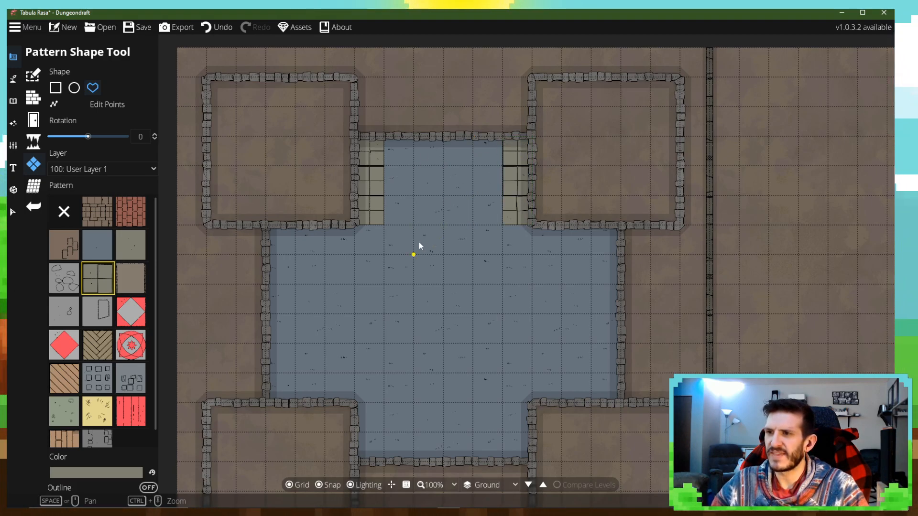
- Lay a square tile strip, one tile wide and eight long, from the hall's upper-arm junction down to its south wall, west of centre
left_click(411, 227)
left_click(384, 226)
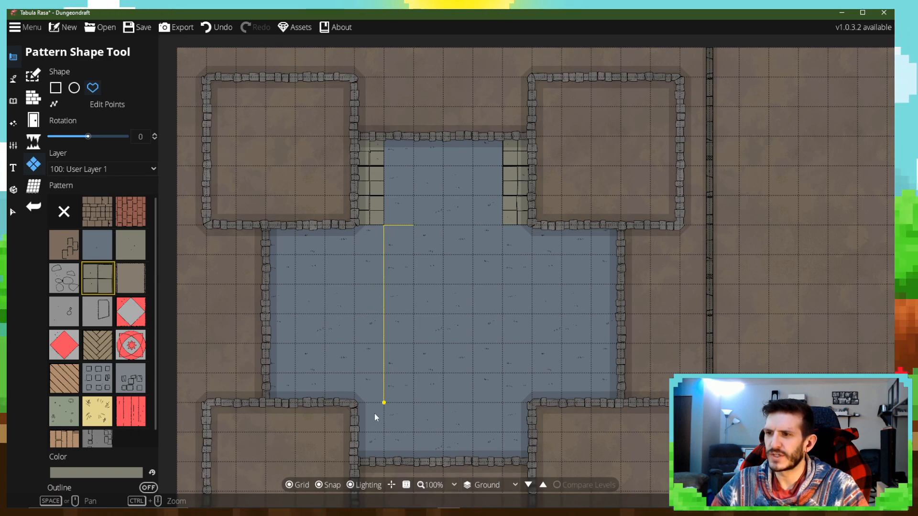
left_click(383, 458)
left_click(411, 458)
left_click(413, 226)
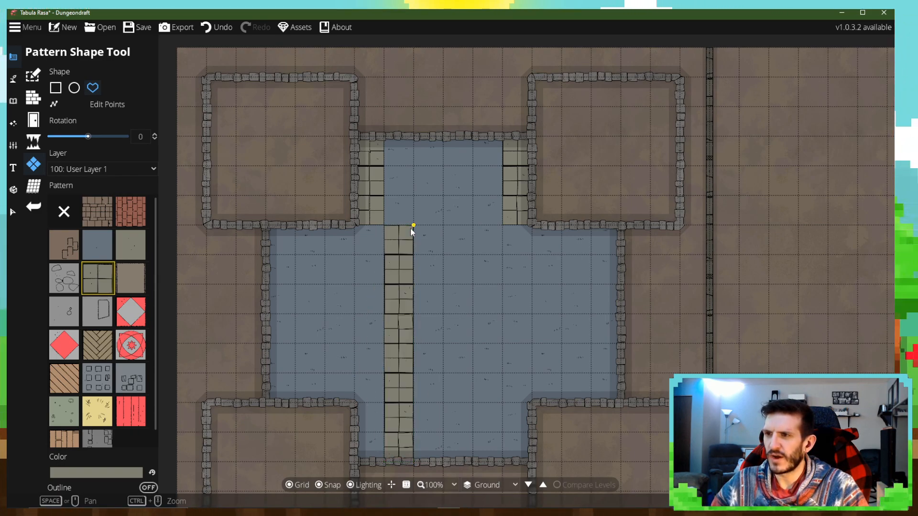
- Add a matching one-by-eight-tile strip of square tiles east of centre, leaving a two-tile-wide blue channel between the strips
left_click(468, 234)
left_click(467, 450)
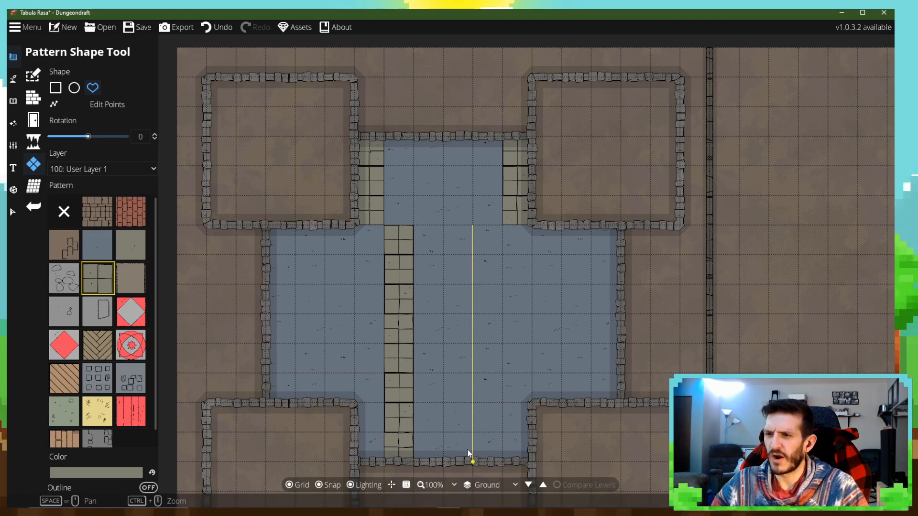
left_click(501, 457)
left_click(502, 230)
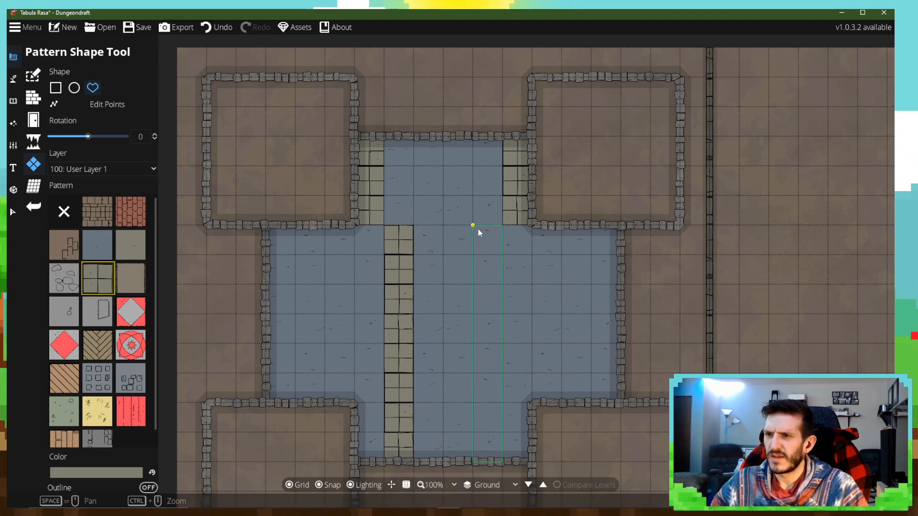
- Fill the remaining blue area in the hall's west wing and lower arm with the square tile pattern
left_click(267, 229)
left_click(378, 233)
left_click(382, 460)
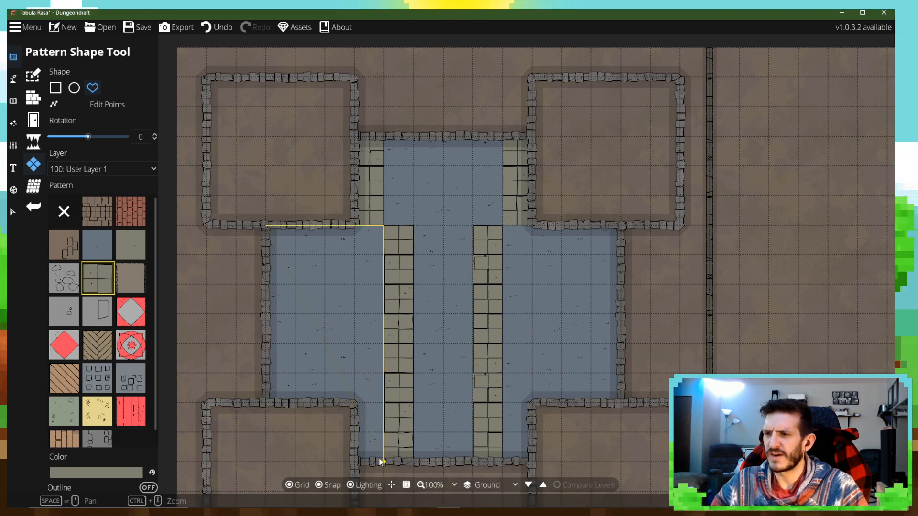
left_click(358, 459)
left_click(357, 402)
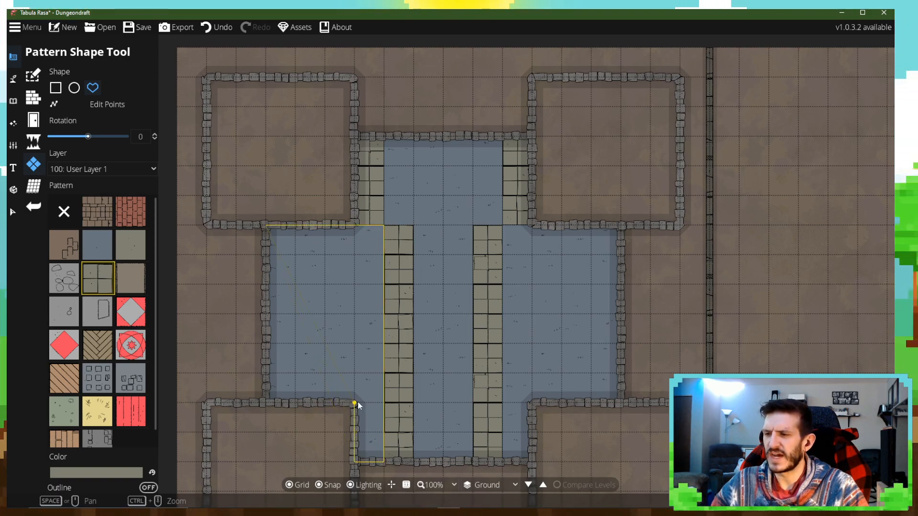
left_click(275, 397)
left_click(274, 234)
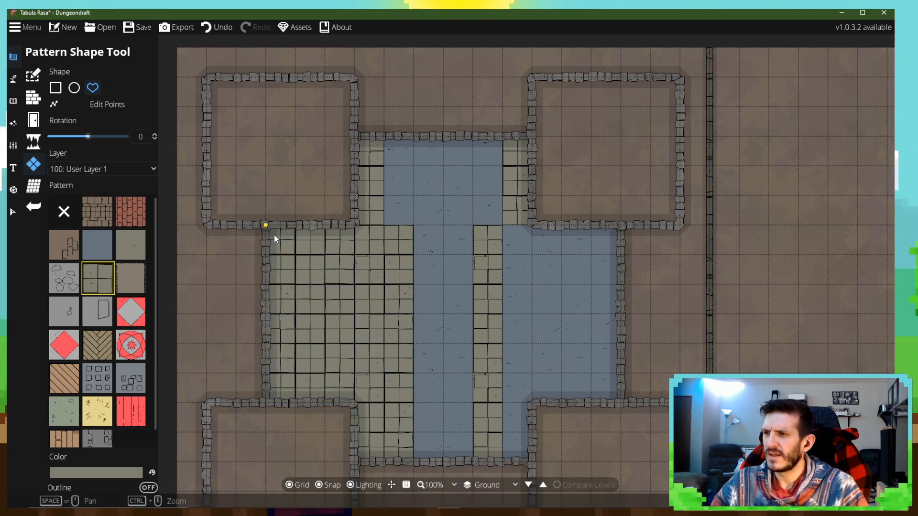
- Fill the remaining blue area in the hall's east wing and lower arm with the square tile pattern
left_click(499, 230)
left_click(616, 240)
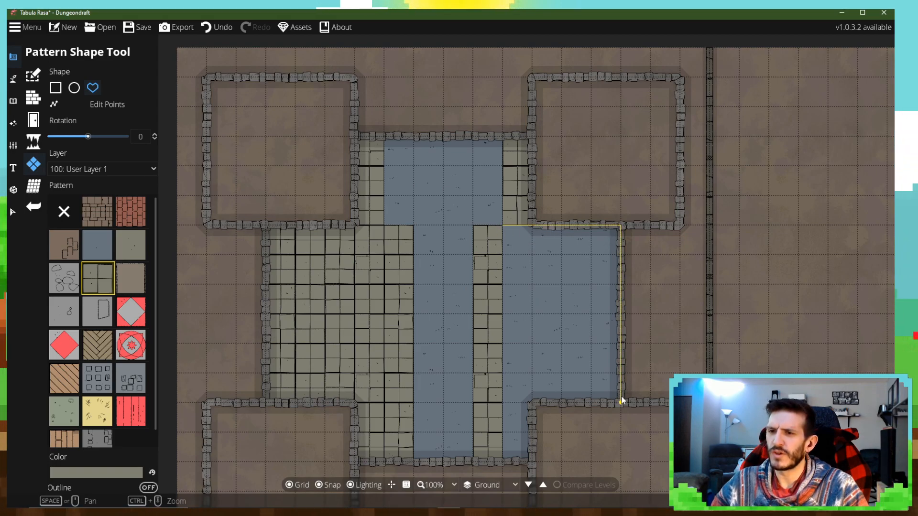
left_click(621, 398)
left_click(533, 403)
left_click(523, 460)
left_click(503, 460)
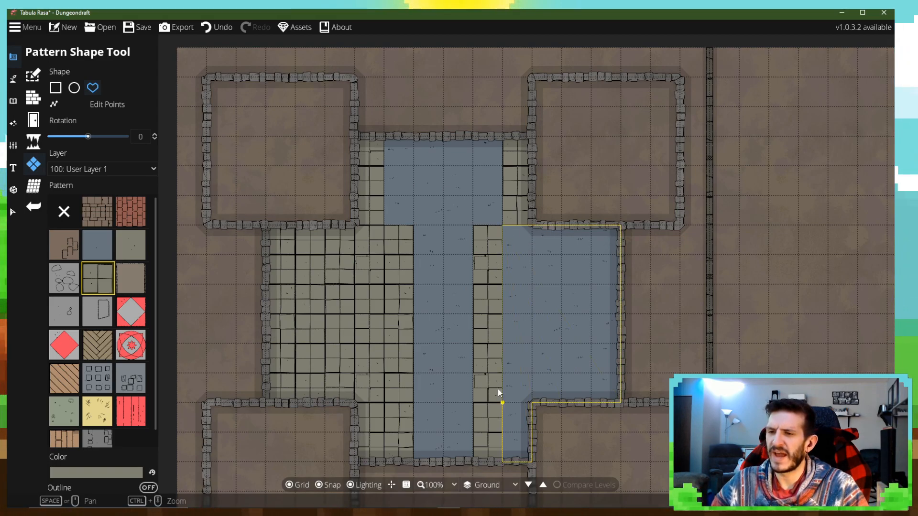
left_click(502, 226)
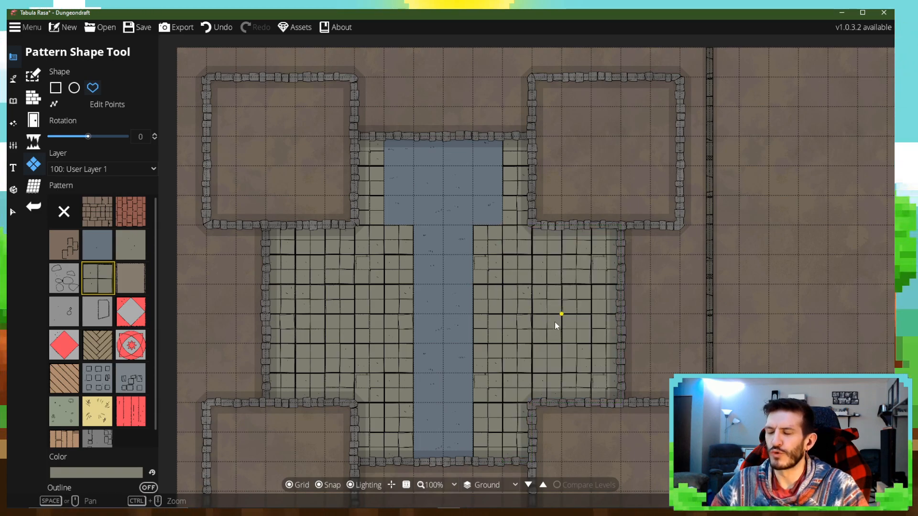
- Cover the hall's entire west-side tiled floor, including the upper-arm strip, with the plain green-grey cracked stone pattern
left_click(131, 245)
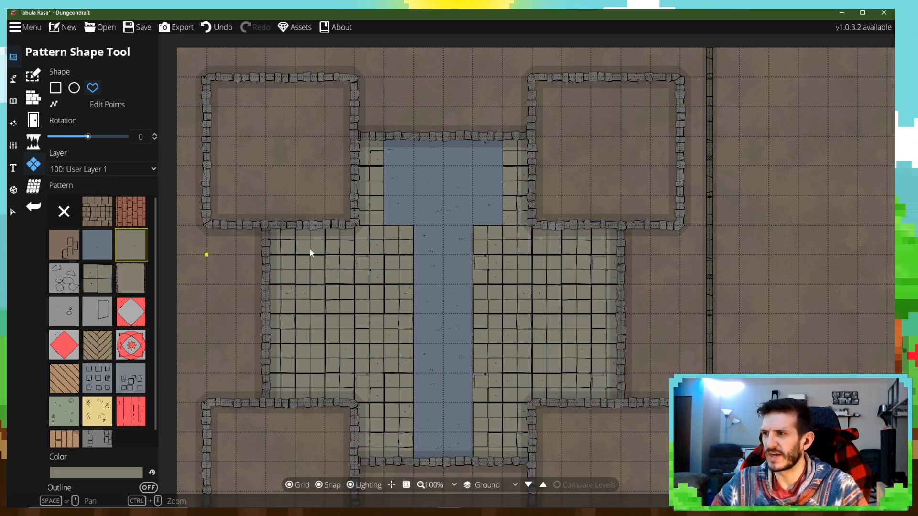
left_click(357, 141)
left_click(382, 139)
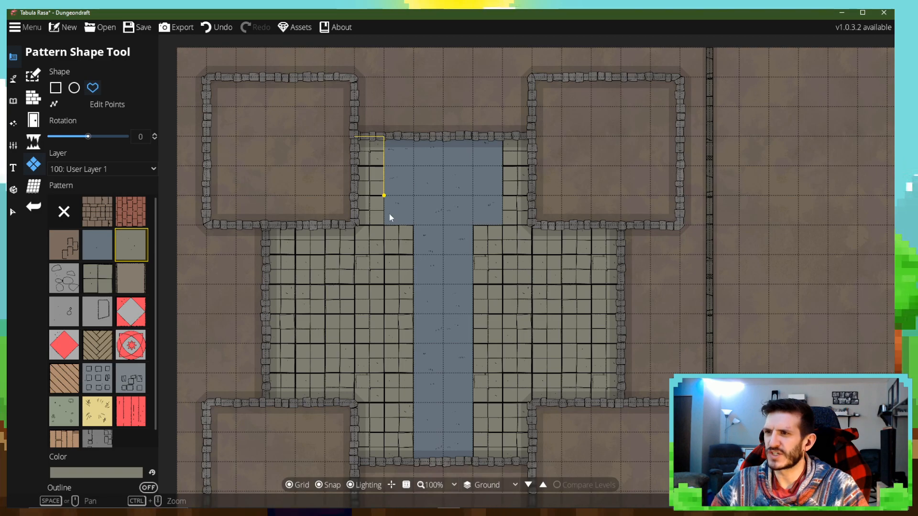
left_click(385, 224)
left_click(413, 227)
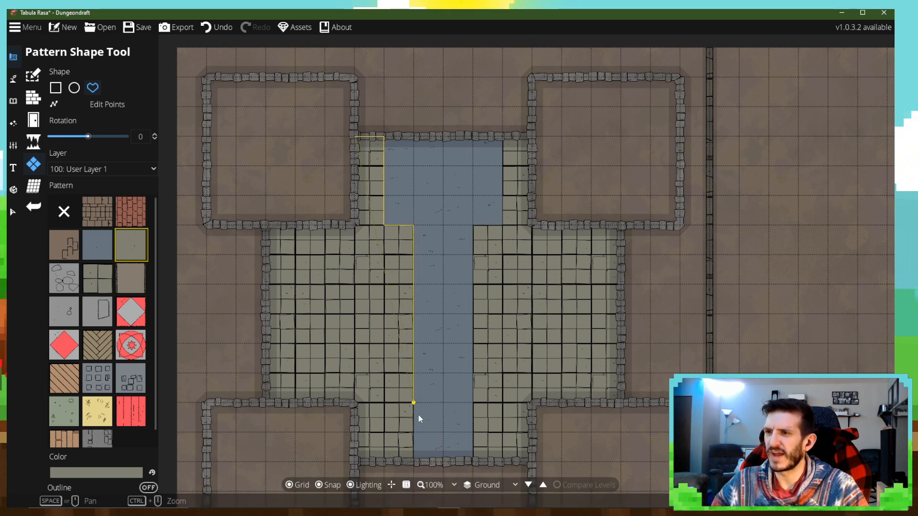
left_click(414, 461)
left_click(354, 461)
left_click(355, 404)
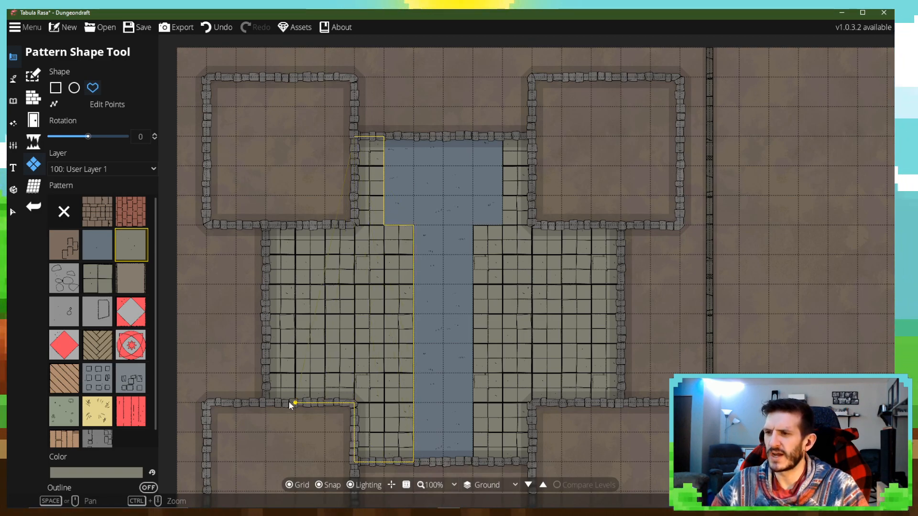
left_click(268, 404)
left_click(268, 234)
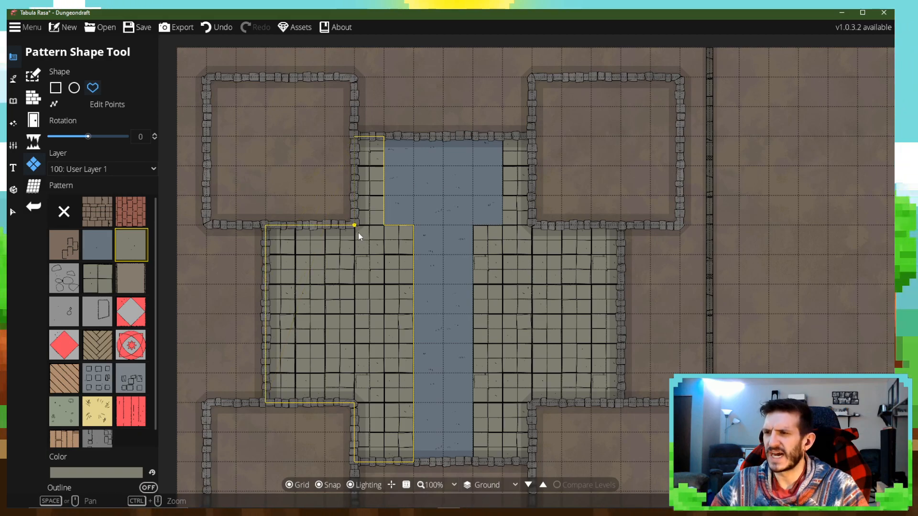
left_click(360, 233)
left_click(350, 146)
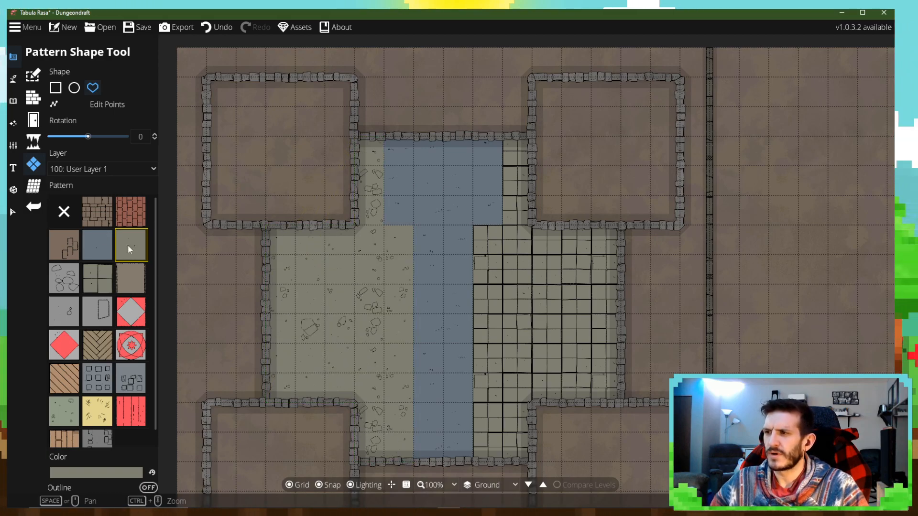
- Lay the plain brown pattern over the one-by-three-tile strip along the west wall of the hall's upper arm
left_click(131, 279)
left_click(357, 142)
left_click(382, 139)
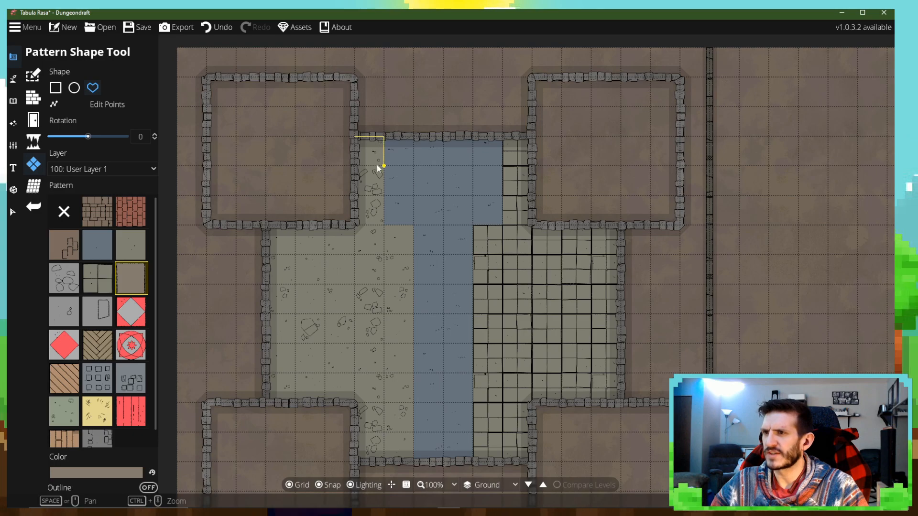
left_click(380, 223)
left_click(359, 224)
left_click(353, 142)
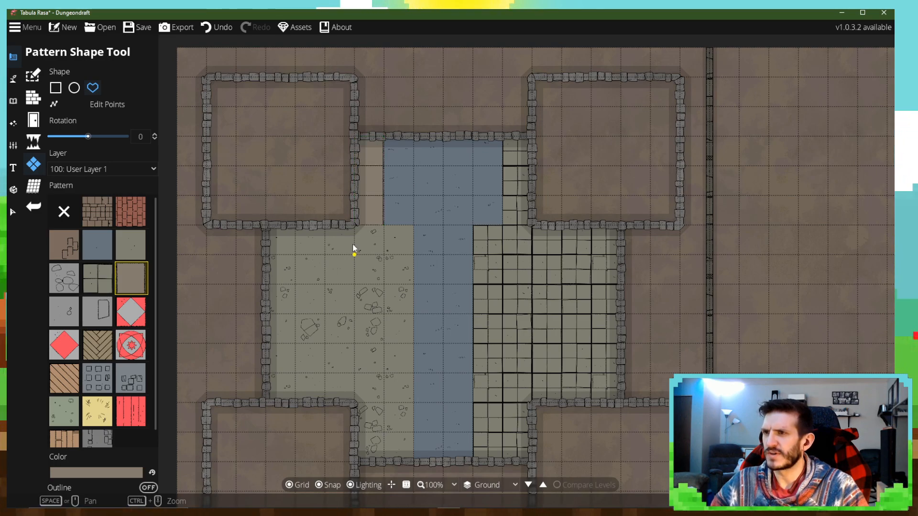
- Cover the rest of the hall's west-side floor, from the wing down through the lower arm, with the plain brown pattern
left_click(382, 231)
left_click(402, 232)
left_click(411, 459)
left_click(358, 459)
left_click(365, 403)
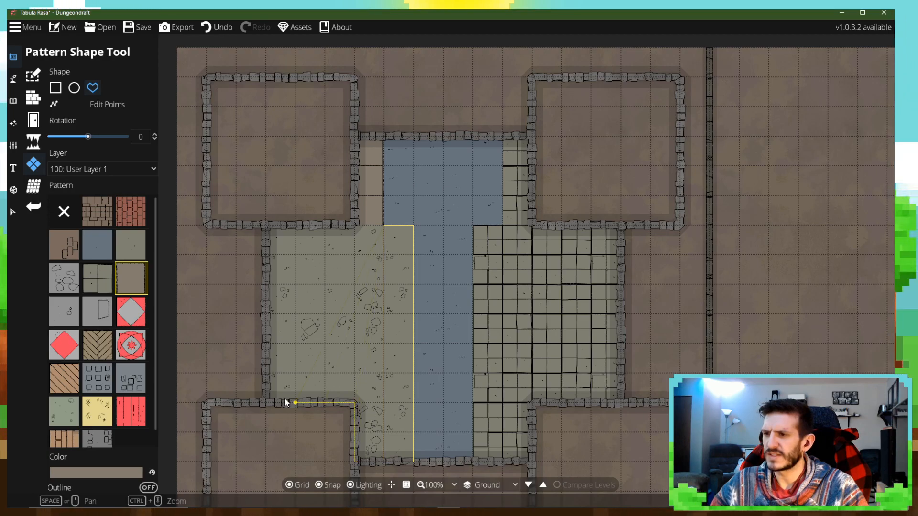
left_click(270, 402)
left_click(274, 233)
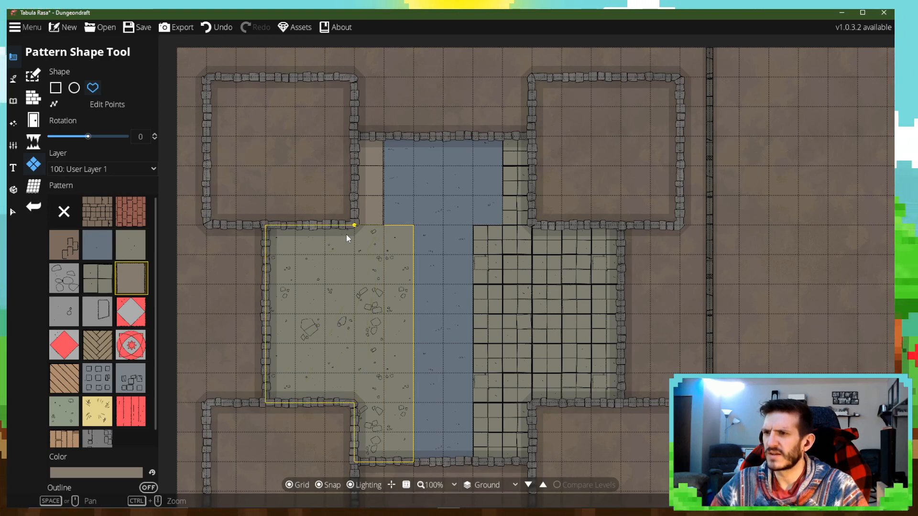
left_click(381, 227)
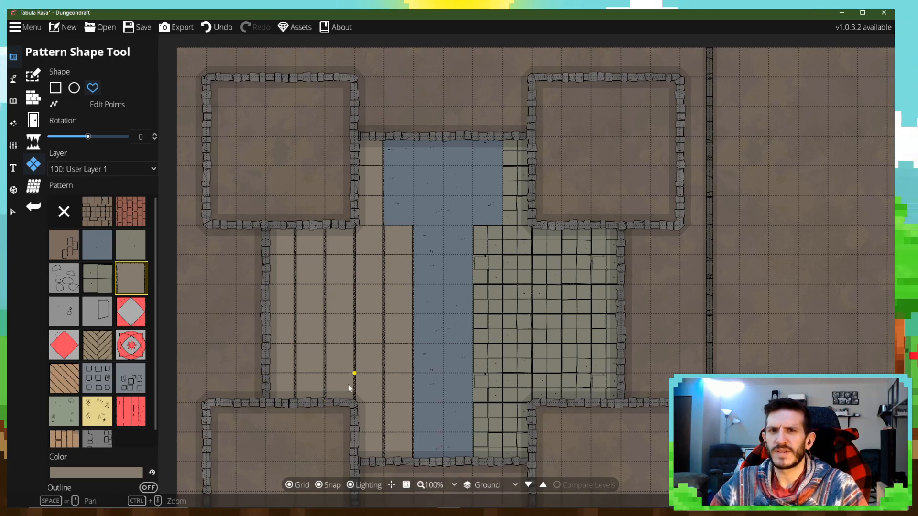
- Cover the hall's entire east-side floor, including the upper-arm strip, wing and lower arm, with the same brown pattern
scroll(388, 360, "up", 2)
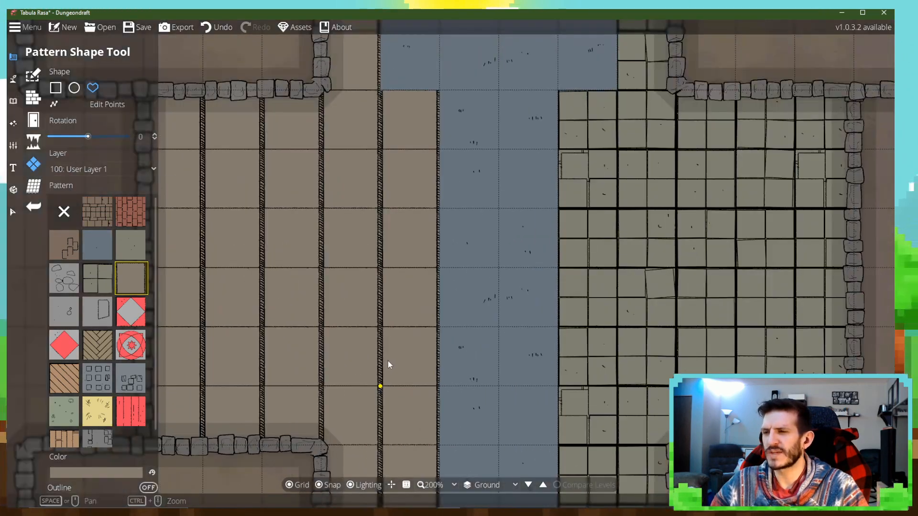
scroll(385, 327, "down", 2)
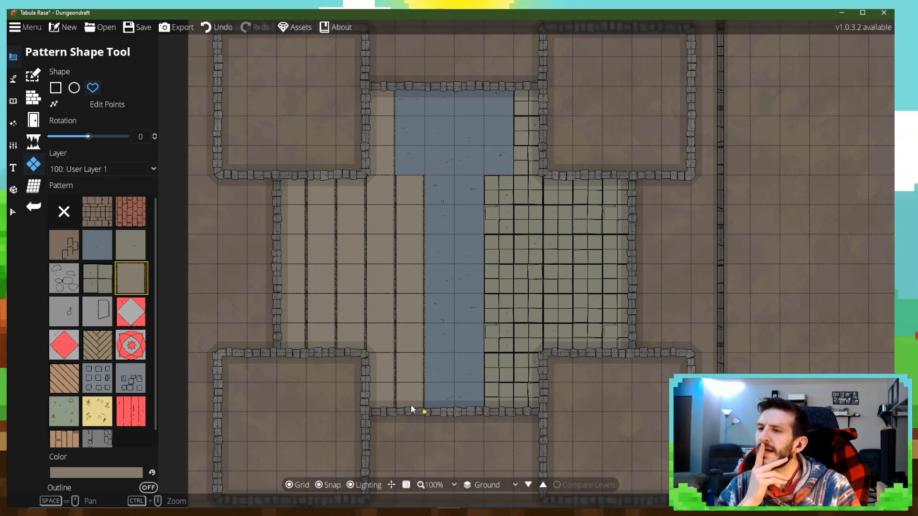
left_click(515, 88)
left_click(540, 90)
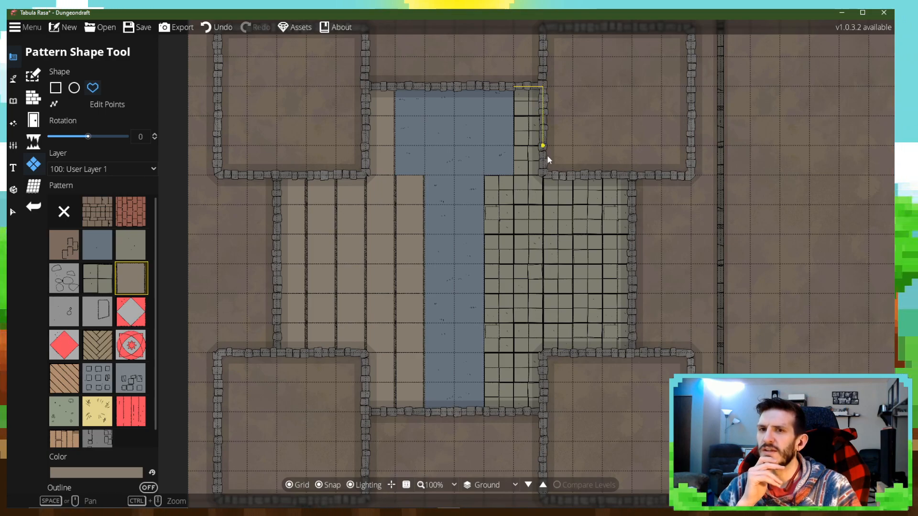
left_click(543, 177)
left_click(631, 176)
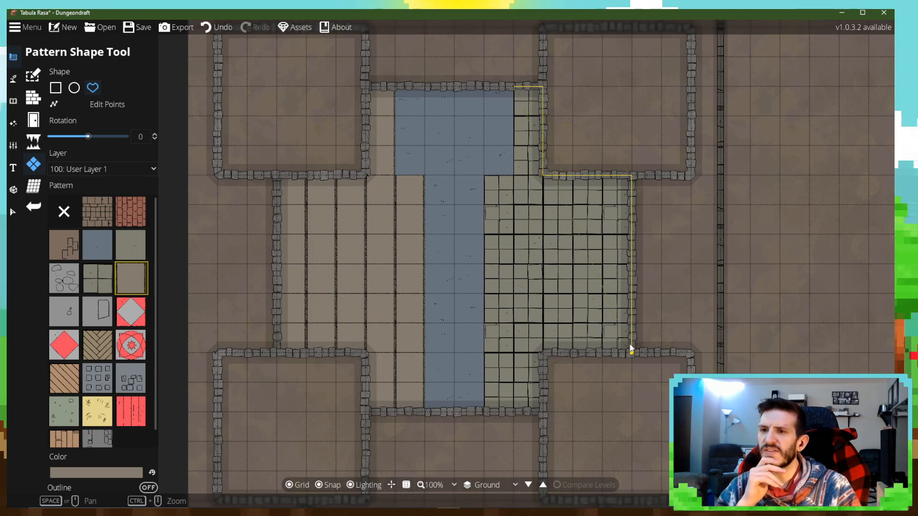
left_click(631, 352)
left_click(542, 353)
left_click(542, 410)
left_click(485, 413)
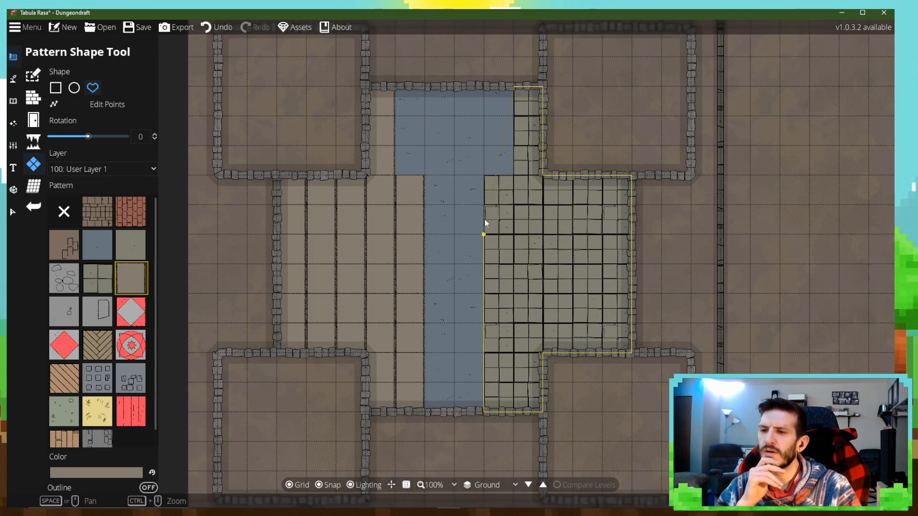
left_click(484, 177)
left_click(514, 176)
left_click(513, 88)
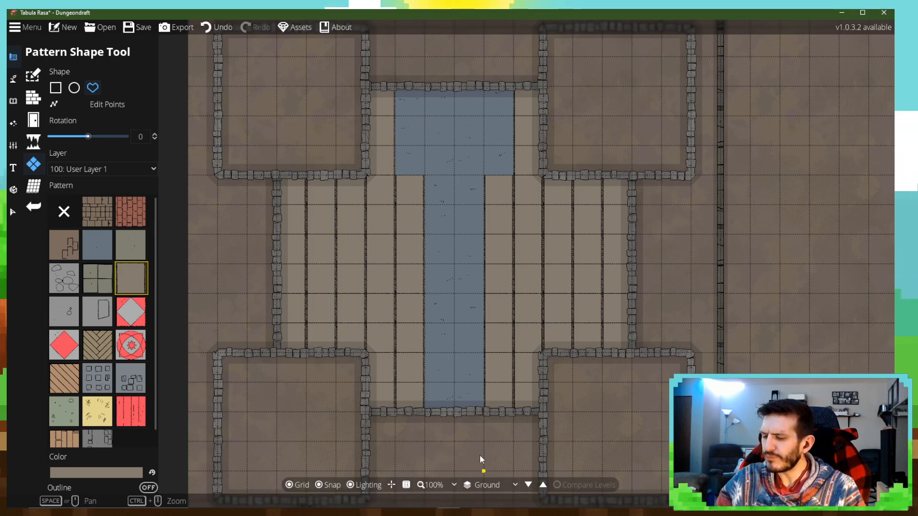
- Examine the finished hall floor and the layout of the unfloored rooms south of it
scroll(481, 461, "down", 3)
scroll(466, 360, "up", 3)
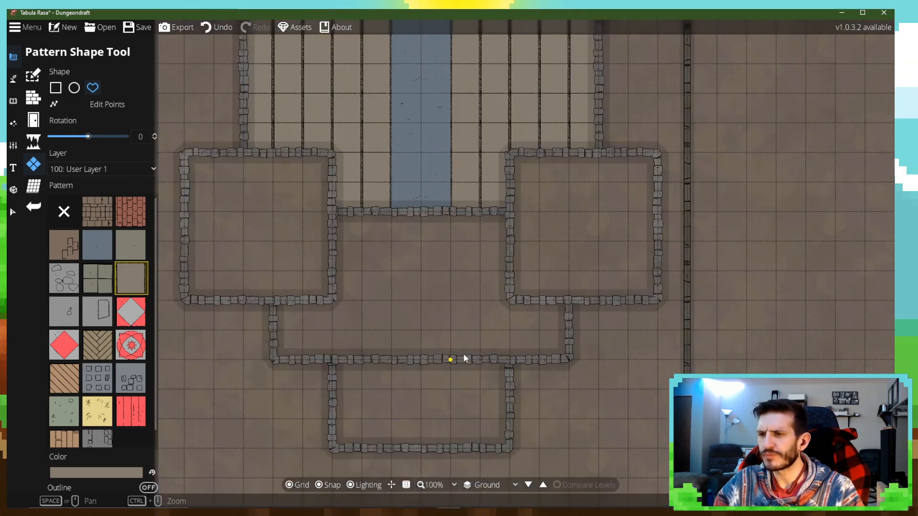
scroll(464, 354, "down", 2)
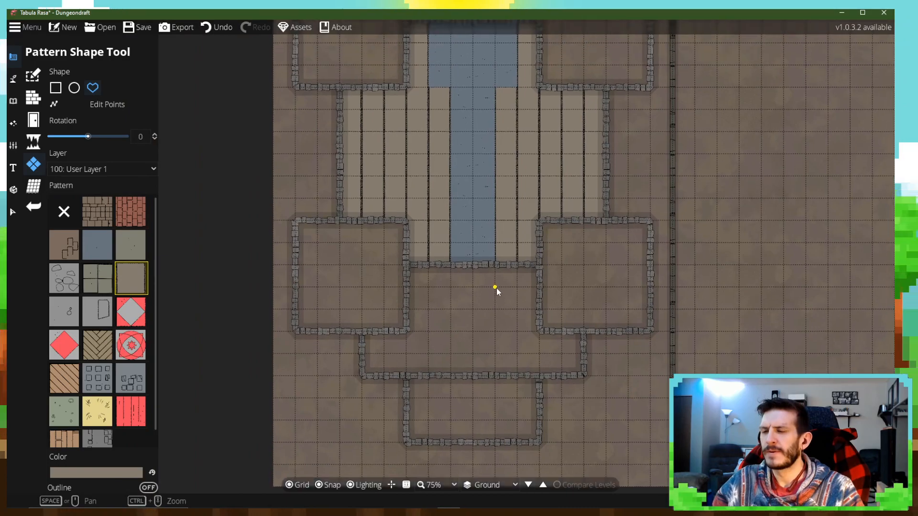
scroll(521, 307, "up", 3)
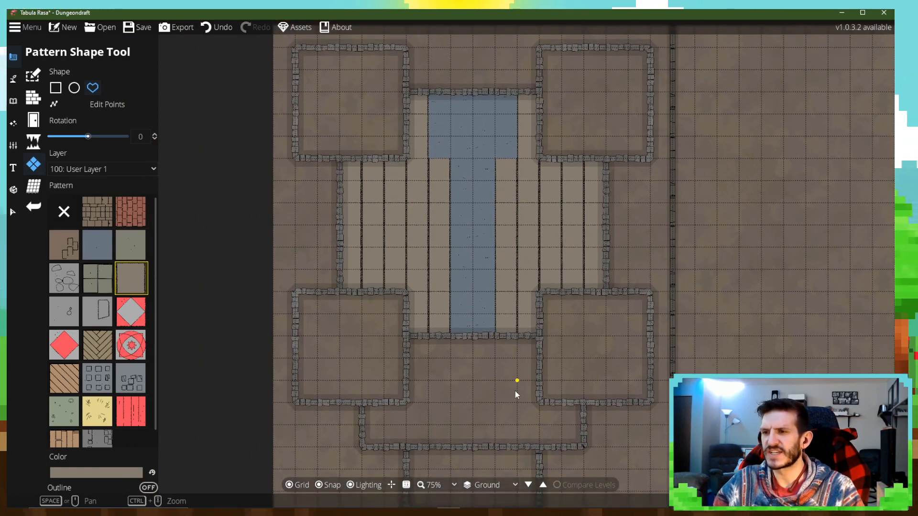
scroll(515, 392, "down", 2)
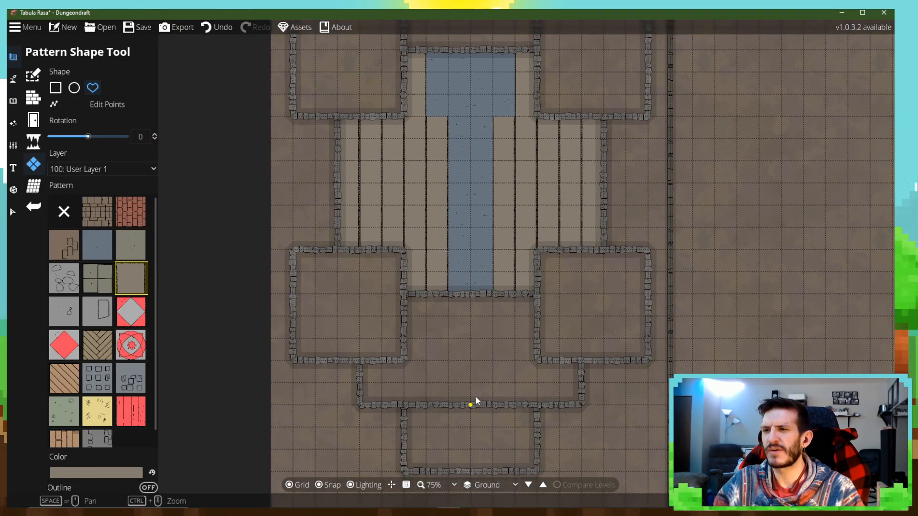
scroll(476, 400, "up", 3)
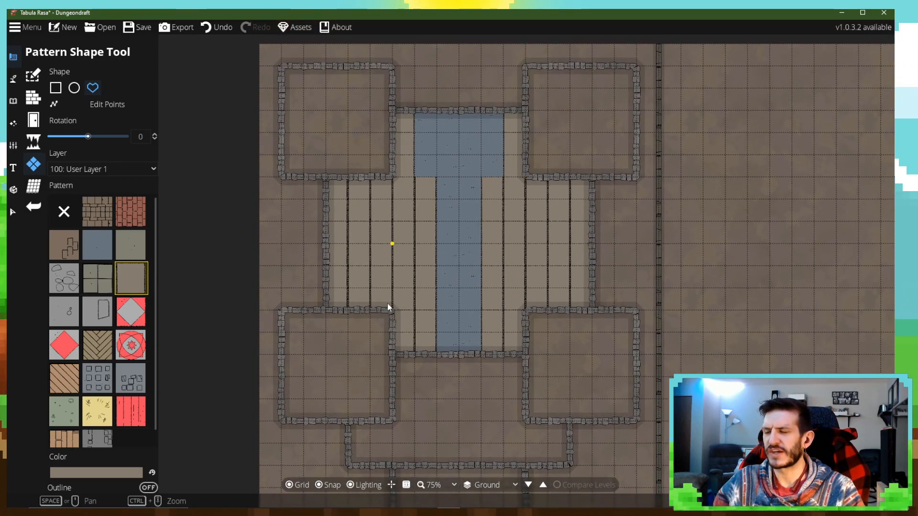
scroll(382, 384, "down", 4)
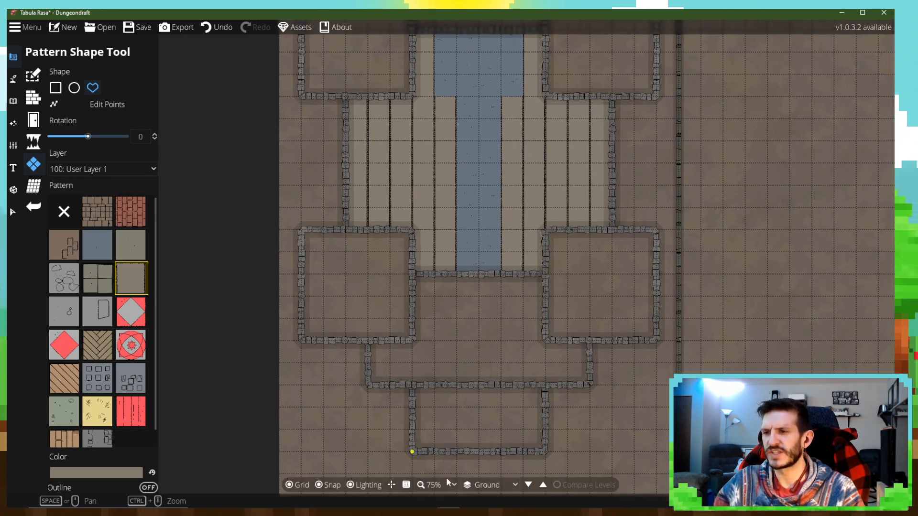
scroll(463, 357, "down", 1)
scroll(463, 359, "down", 1)
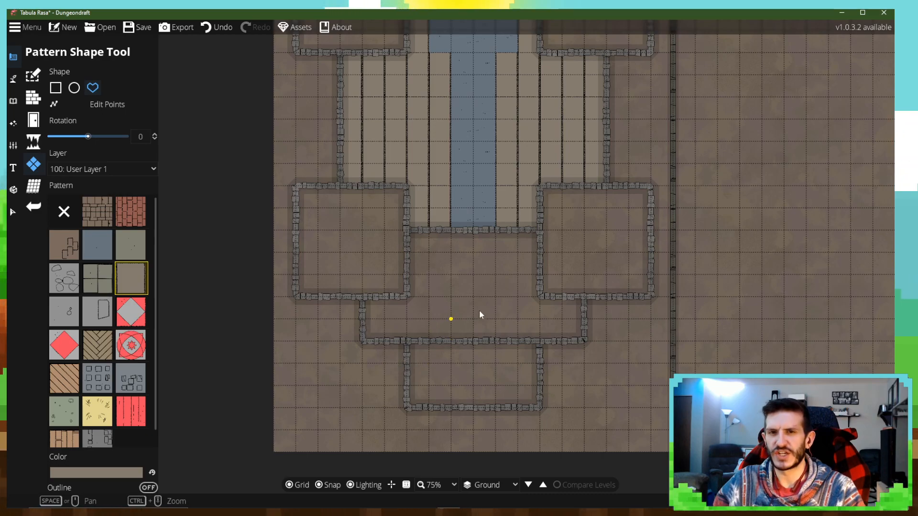
scroll(442, 380, "up", 1)
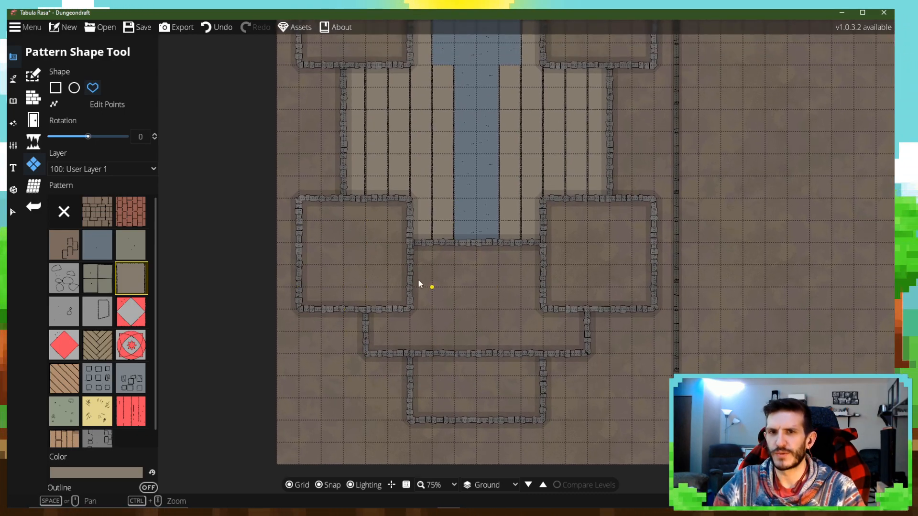
- Look over the layout of the map's west half, from the northern corner rooms down to the southernmost room
left_click_drag(479, 269, 449, 331)
scroll(448, 331, "up", 6)
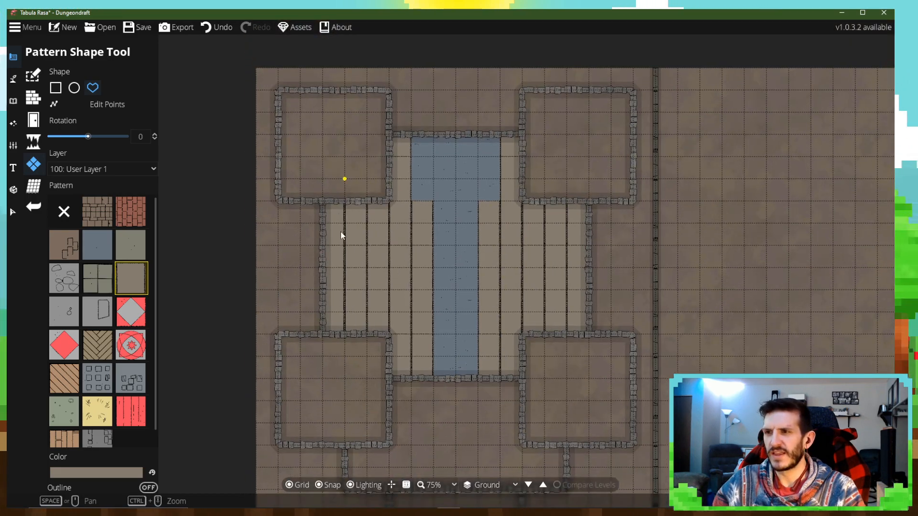
scroll(335, 225, "down", 9)
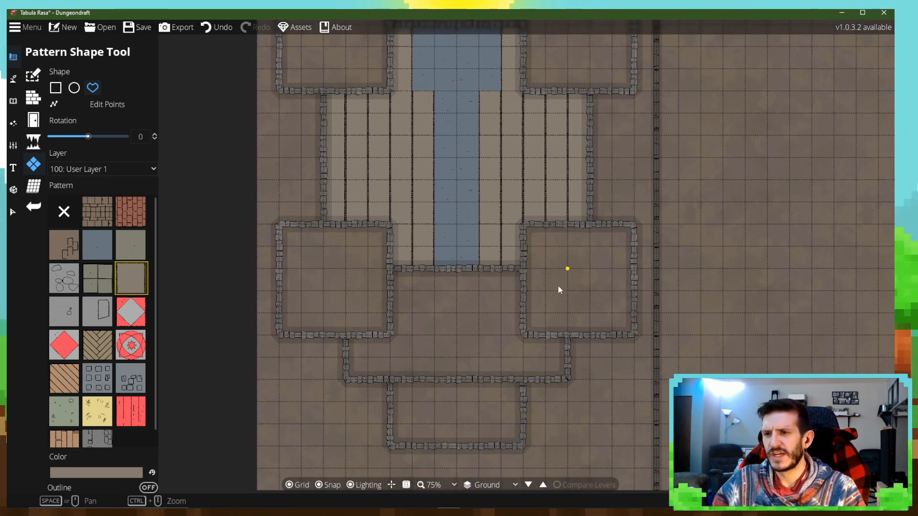
scroll(549, 328, "down", 1)
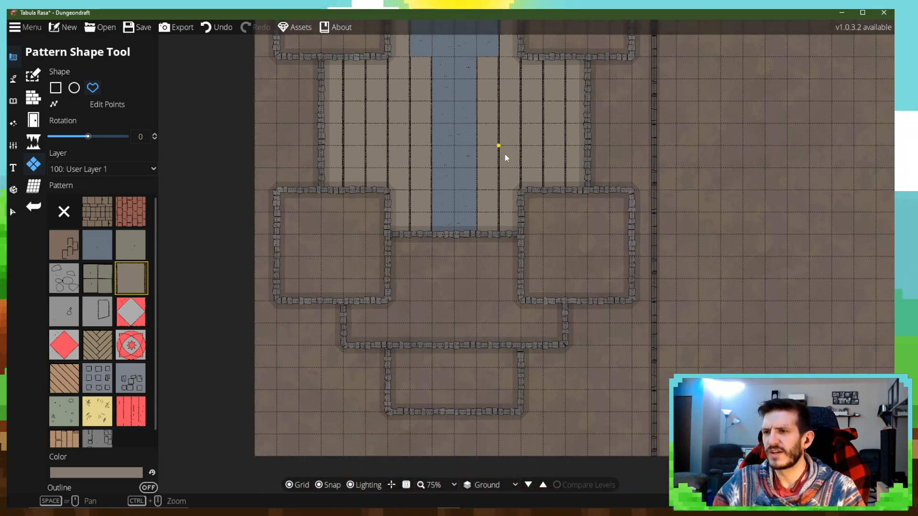
scroll(478, 192, "down", 3)
scroll(478, 192, "right", 4)
scroll(445, 311, "down", 3)
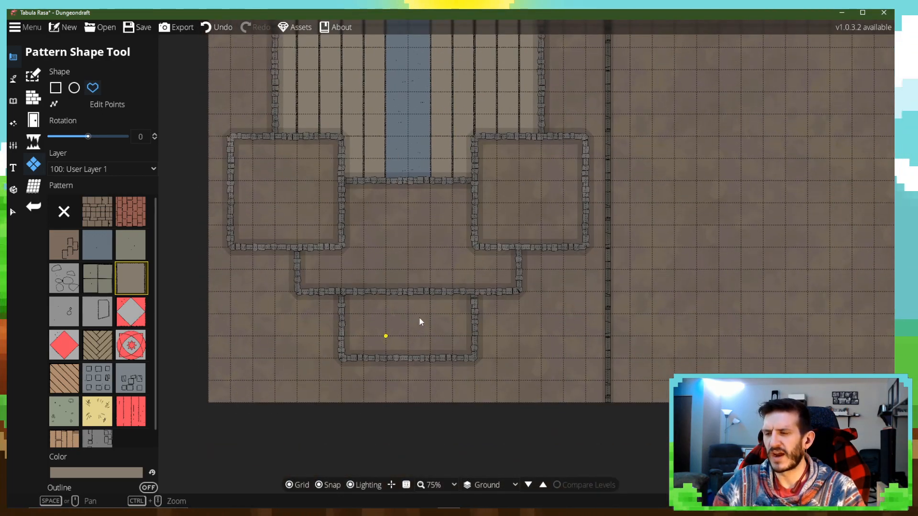
scroll(467, 257, "up", 10)
scroll(454, 311, "right", 5)
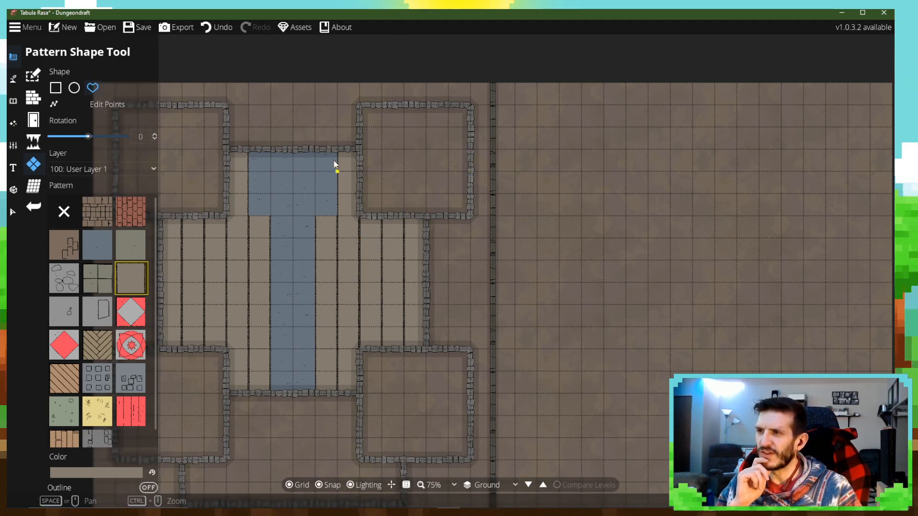
left_click_drag(334, 251, 385, 178)
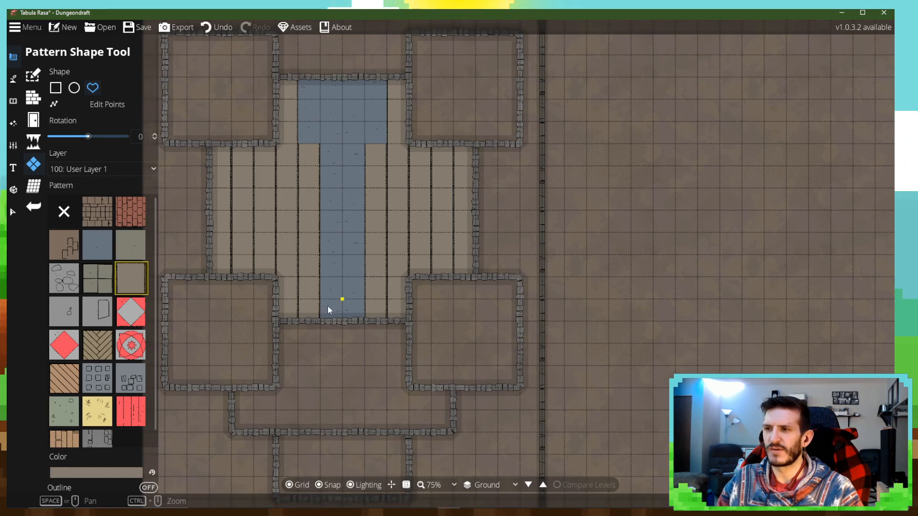
left_click_drag(408, 420, 447, 350)
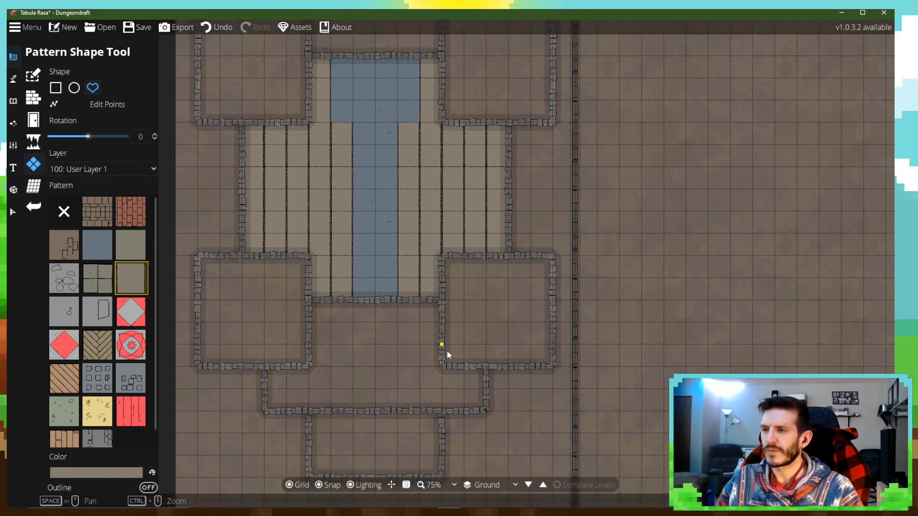
scroll(447, 347, "down", 1)
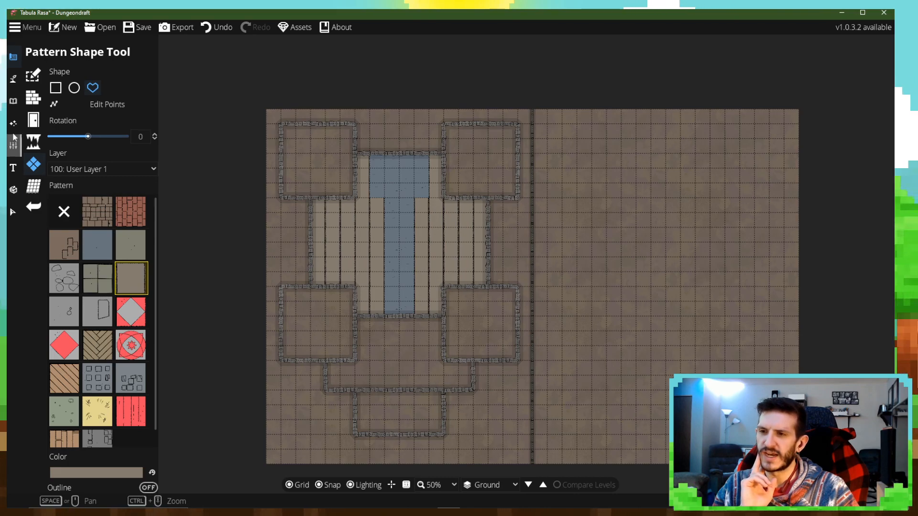
- Draw a five-by-five-tile stone-walled room in the east half, one tile from the dividing wall and level with the southern corner rooms
left_click(34, 96)
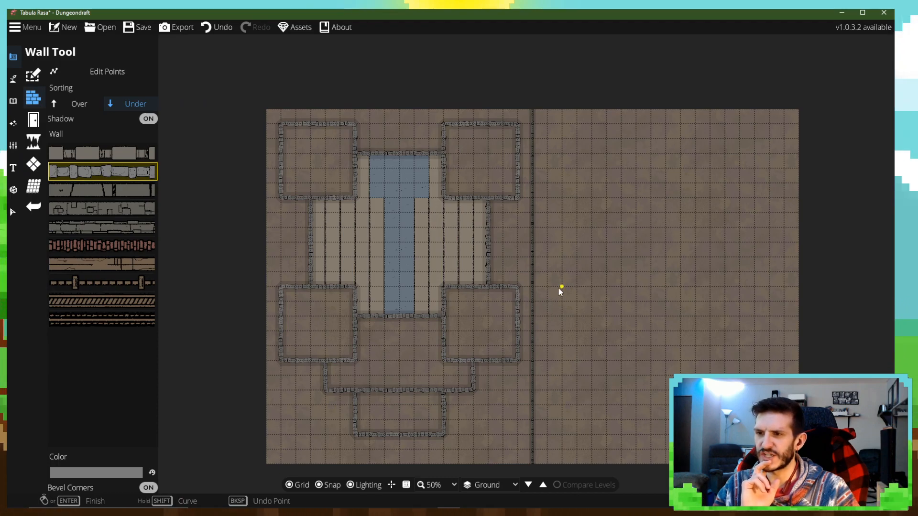
left_click(550, 360)
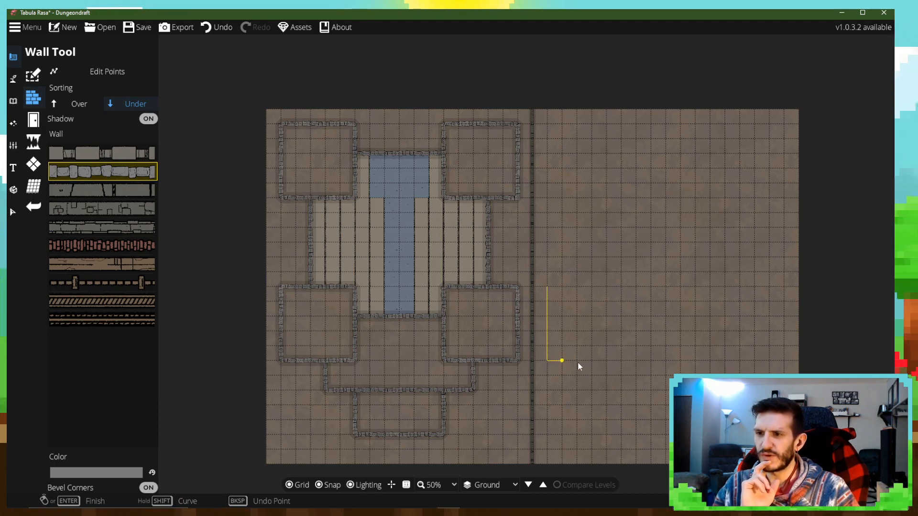
left_click(620, 362)
left_click(620, 288)
left_click(546, 285)
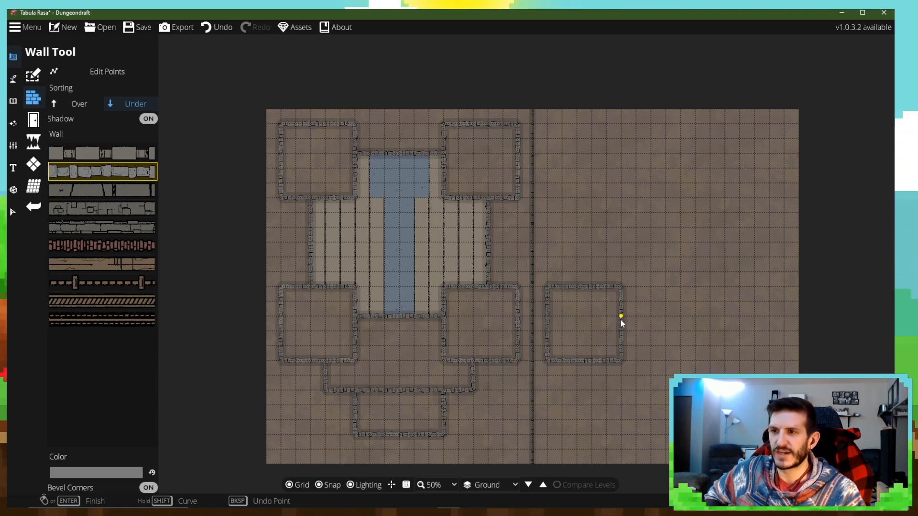
- Wall in a large room 12 tiles wide and 11 tiles high northeast of the small square room, joined to its east and north walls
left_click(748, 317)
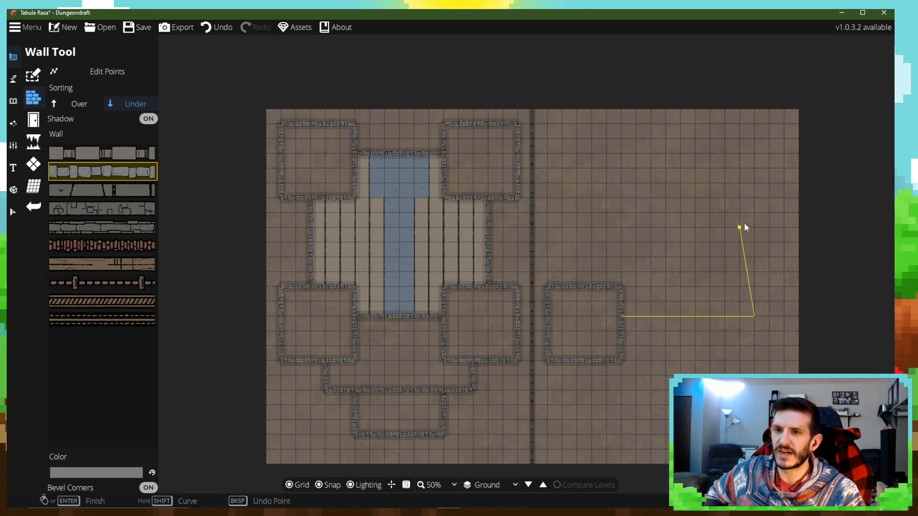
left_click(753, 154)
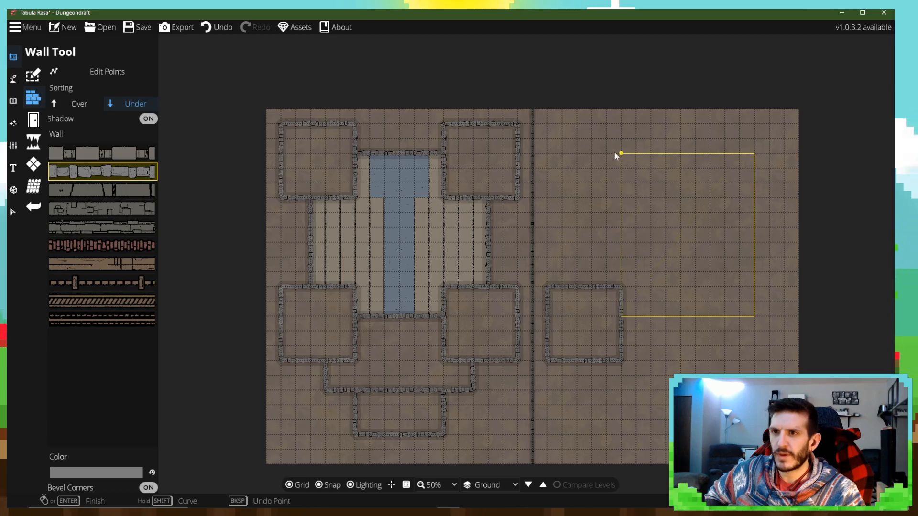
left_click(578, 153)
left_click(578, 286)
right_click(578, 285)
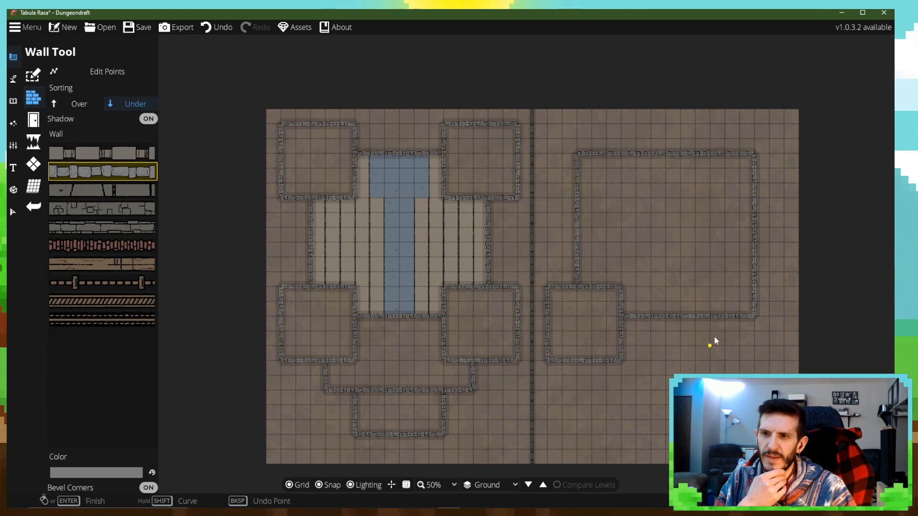
- Wall in an area south of the large room, running five tiles down, ten tiles west and two tiles up to the small room
left_click(739, 317)
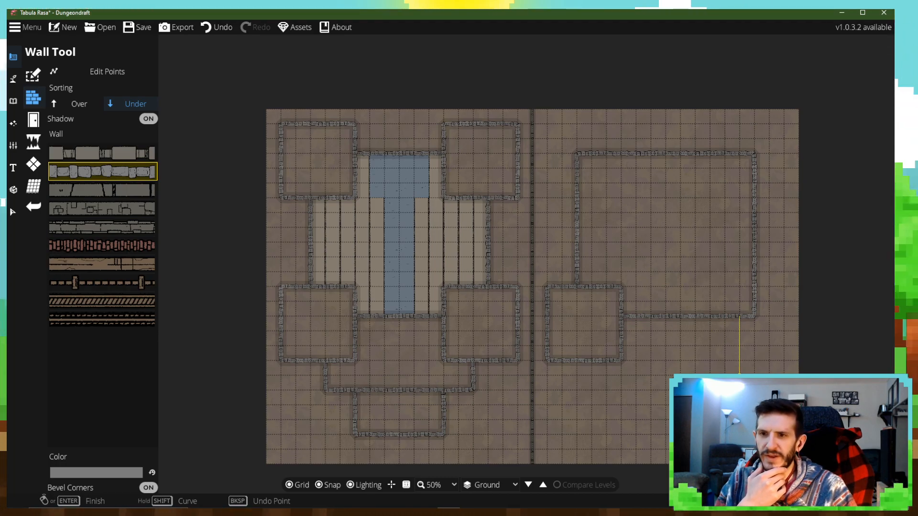
left_click(607, 391)
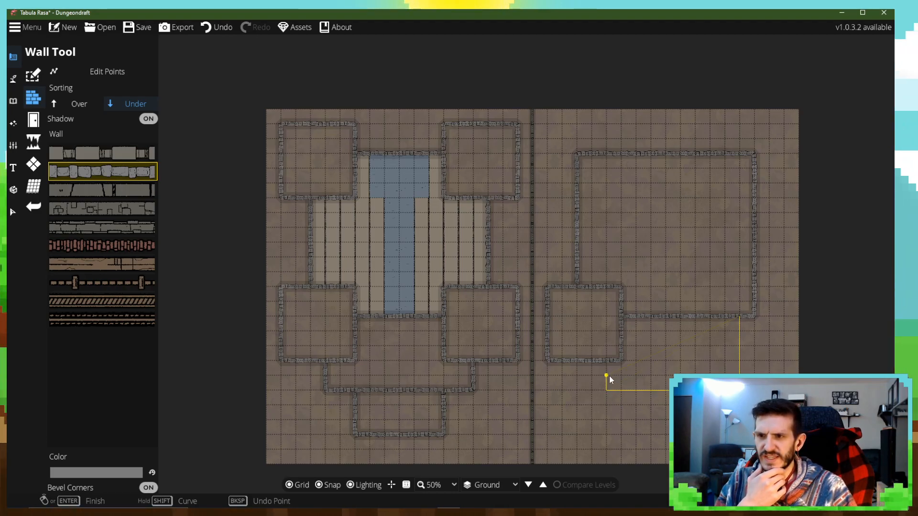
left_click(592, 391)
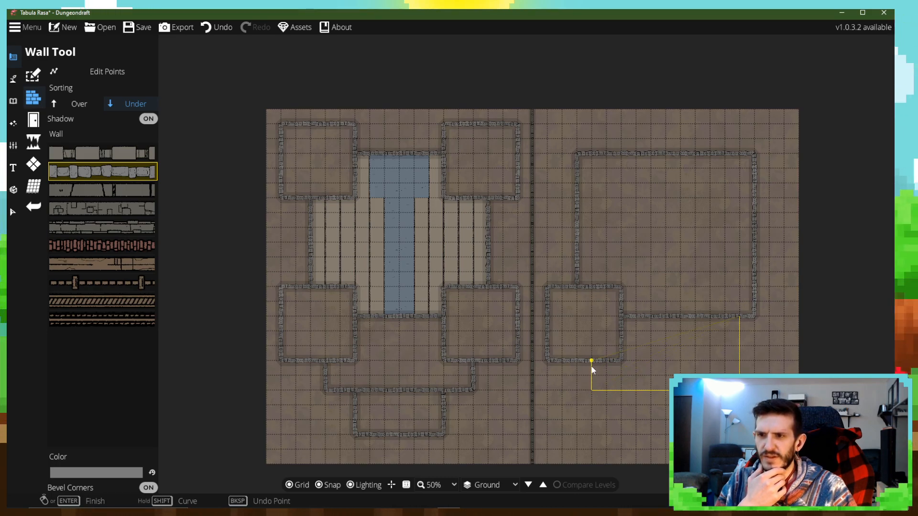
left_click(590, 365)
left_click(590, 363)
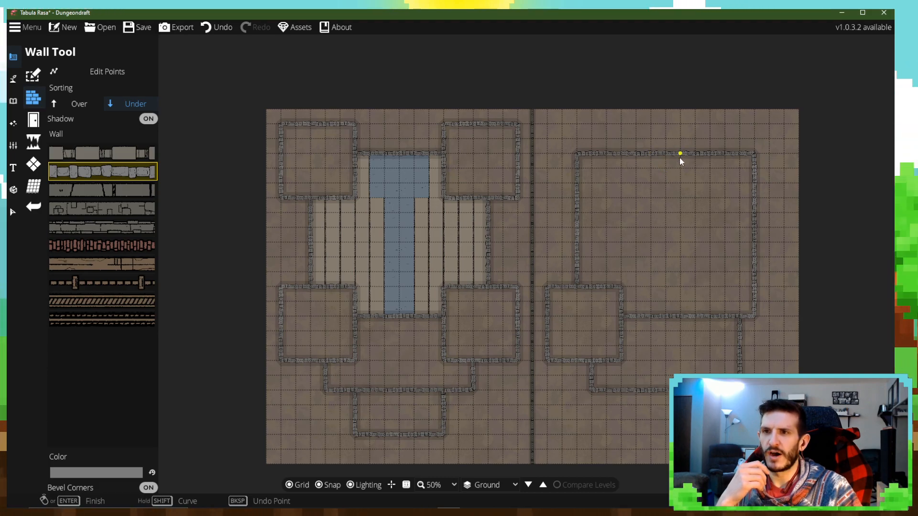
- Draw two inner walls forming a two-tile-wide north-south corridor in the large room, the west one turning west to the small room's corner
left_click(650, 154)
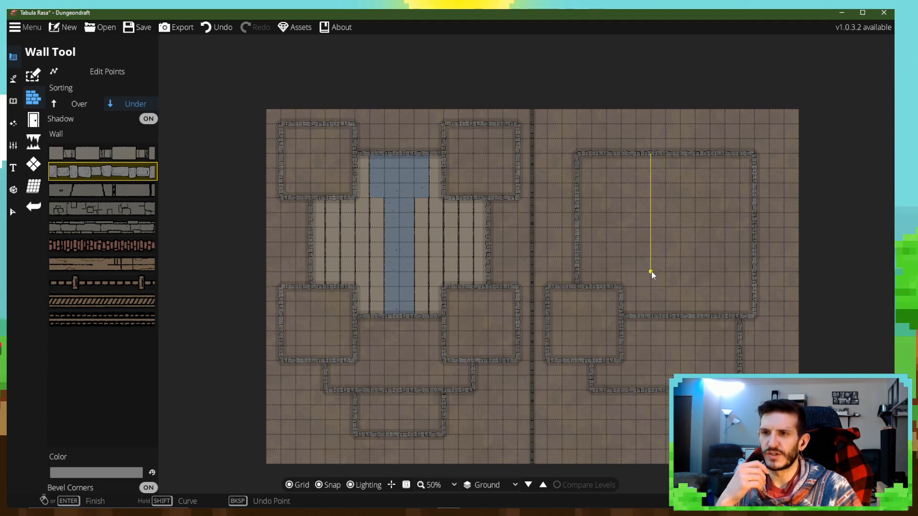
left_click(651, 286)
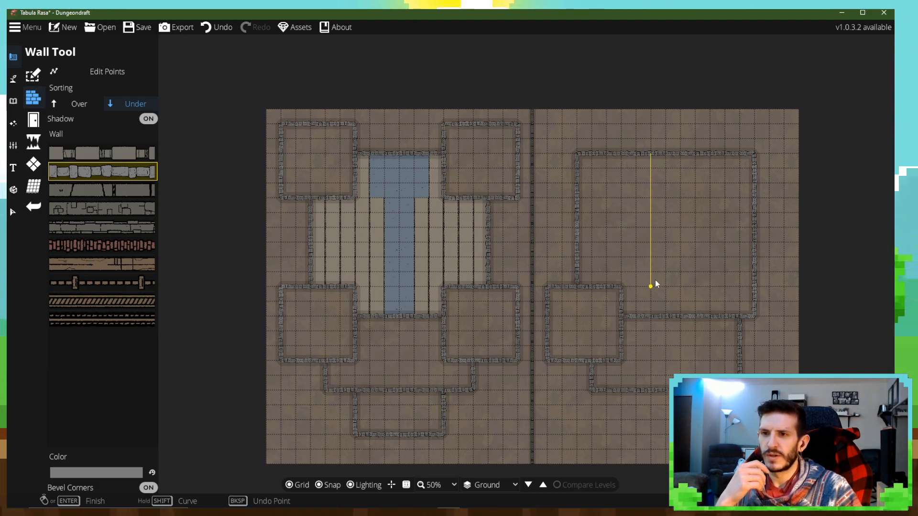
left_click(620, 286)
right_click(620, 286)
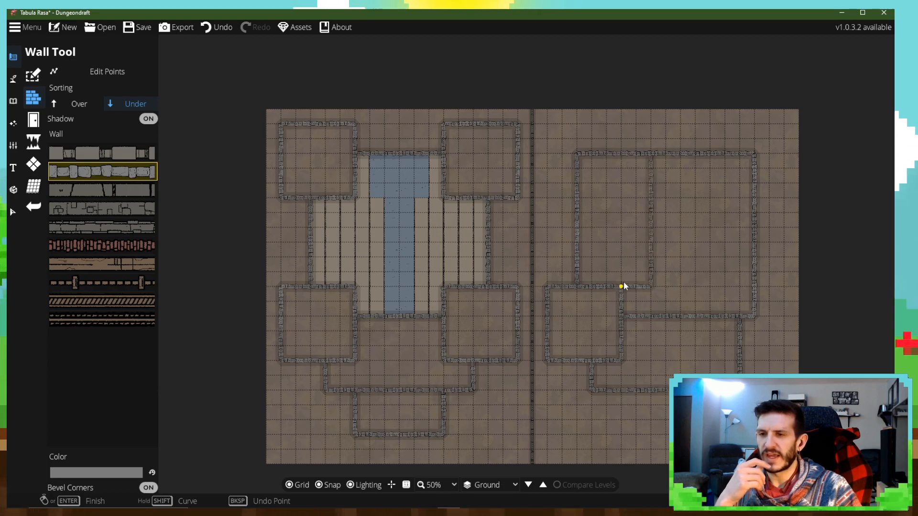
left_click(683, 159)
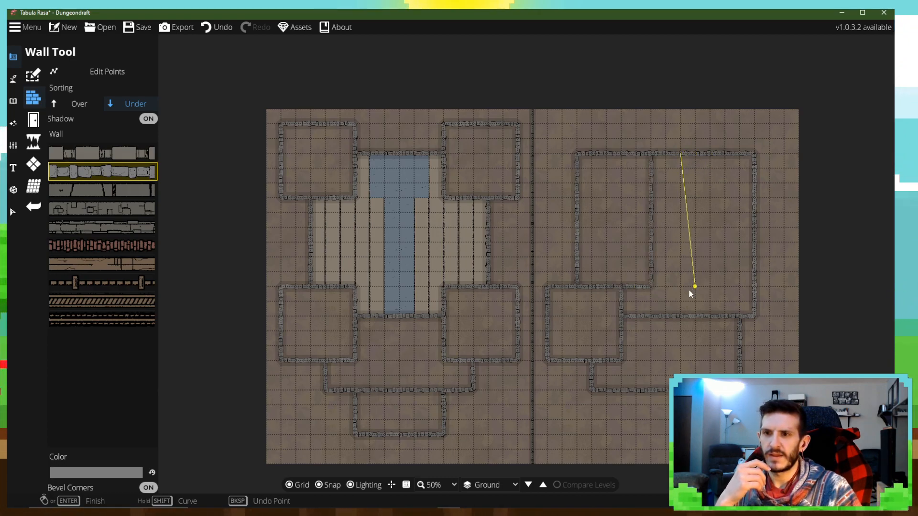
left_click(683, 315)
right_click(683, 315)
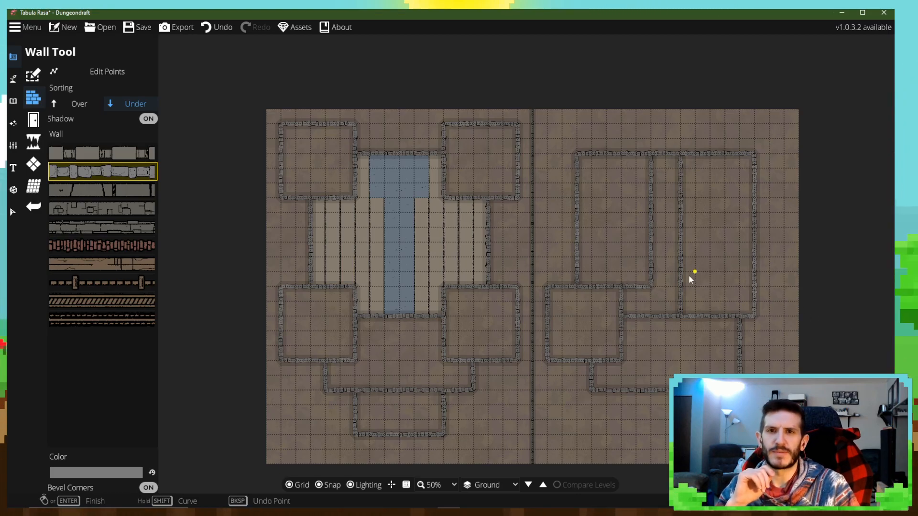
- Divide the room west of the corridor with a horizontal wall five tiles below its north wall
left_click(579, 228)
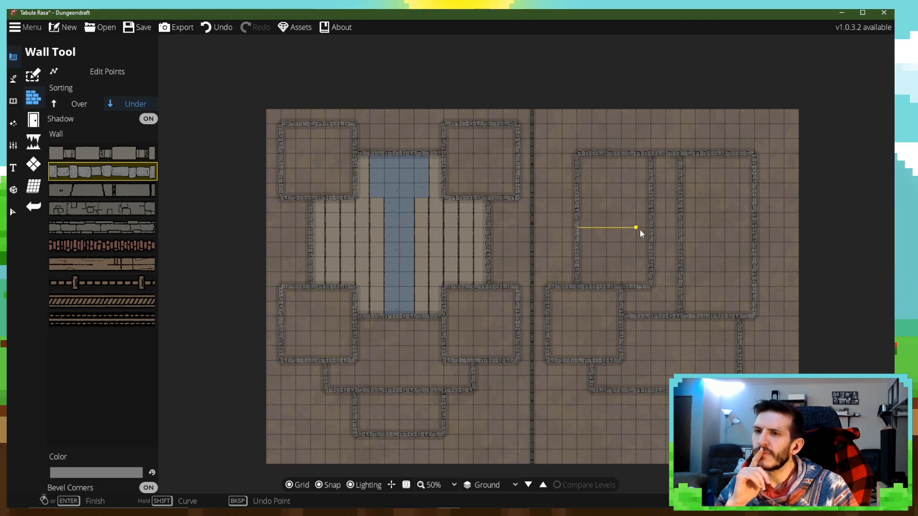
left_click(650, 228)
right_click(656, 231)
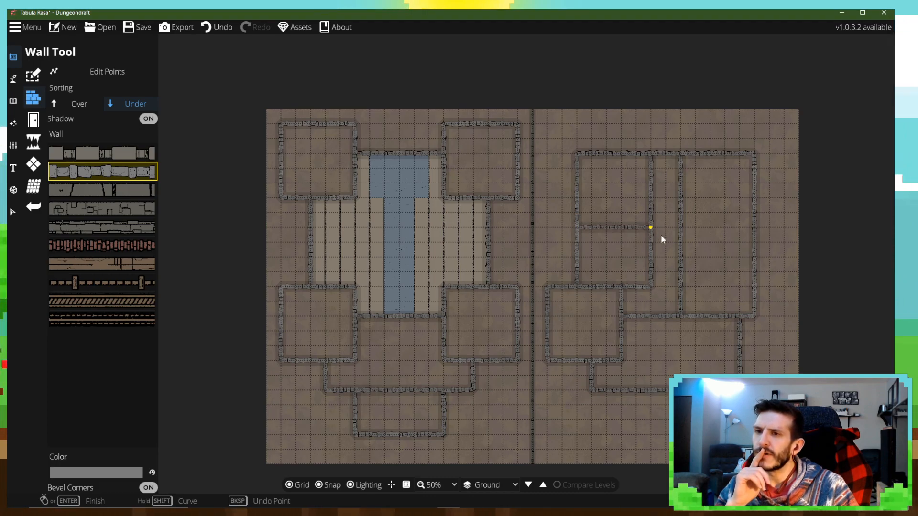
- Divide the space east of the corridor into three rooms with horizontal walls four and eight tiles below the north wall
left_click(686, 212)
left_click(754, 212)
right_click(737, 224)
left_click(685, 272)
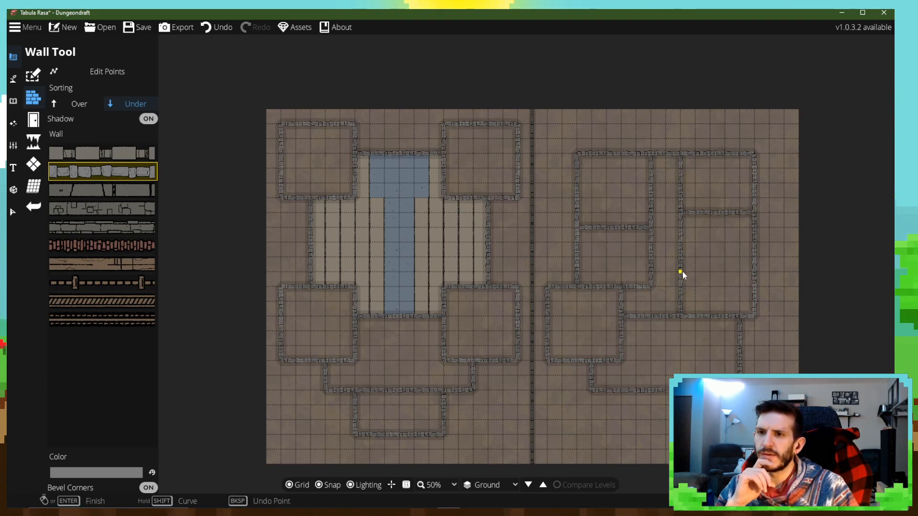
left_click(750, 272)
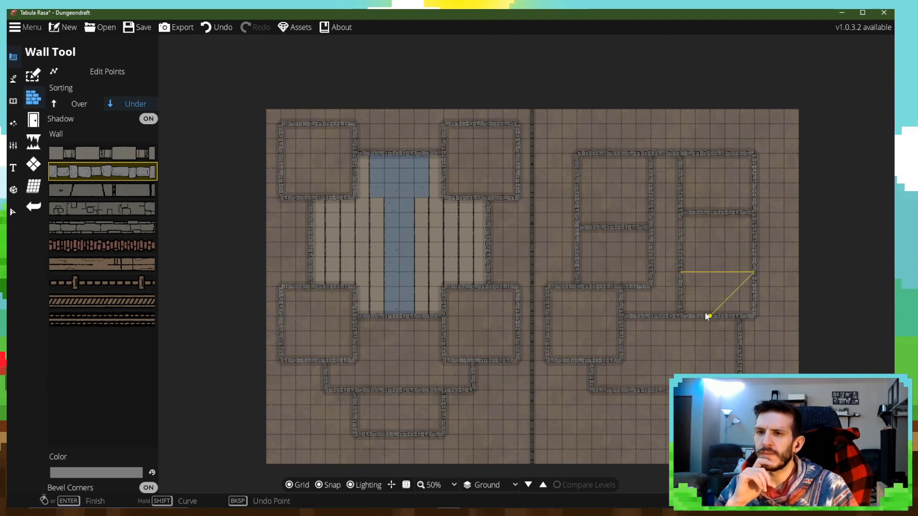
right_click(752, 274)
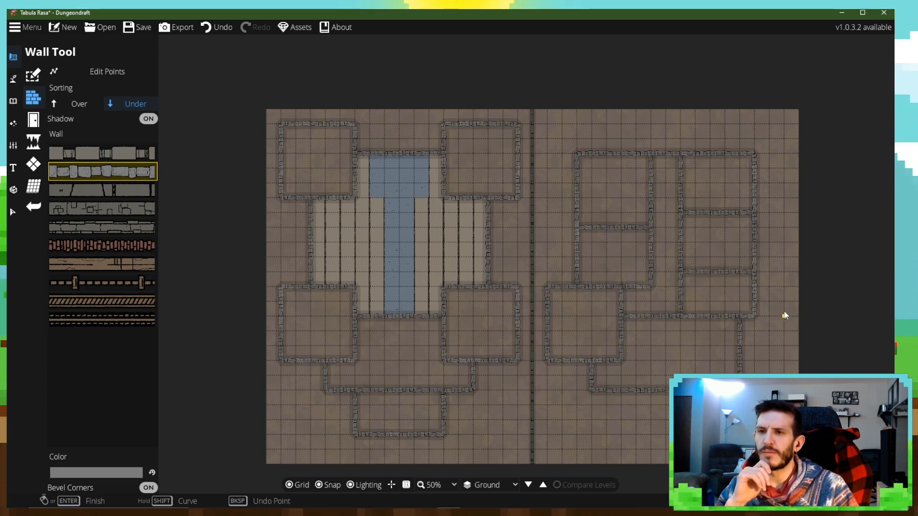
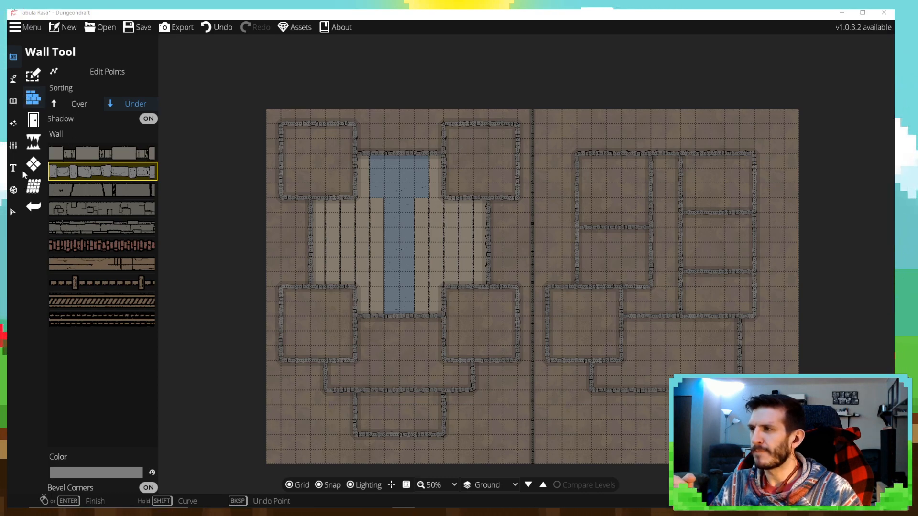
- Cover the floor of the northwest corner room in the west half with the speckled green pattern
left_click(34, 165)
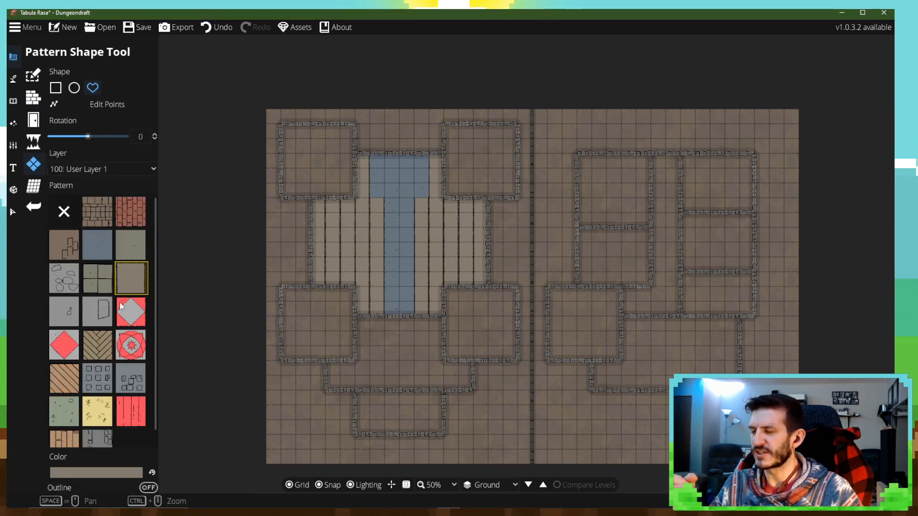
left_click(65, 412)
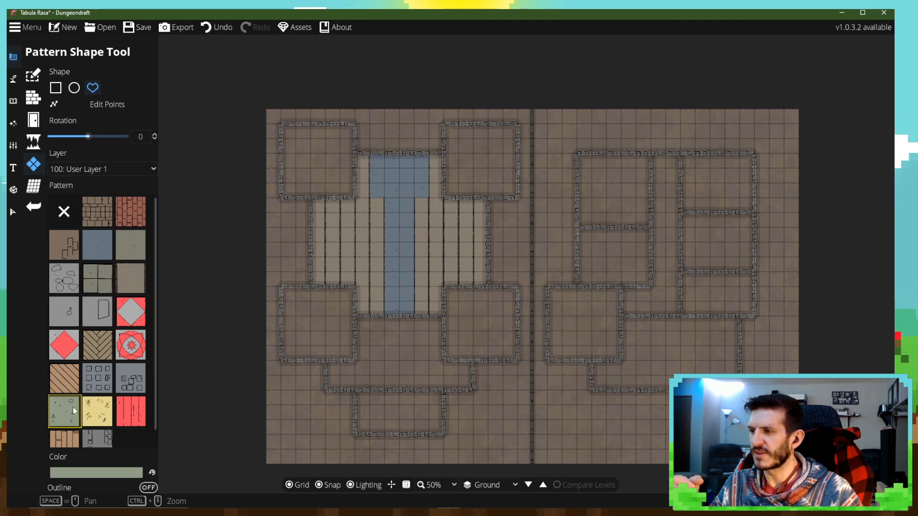
left_click(281, 124)
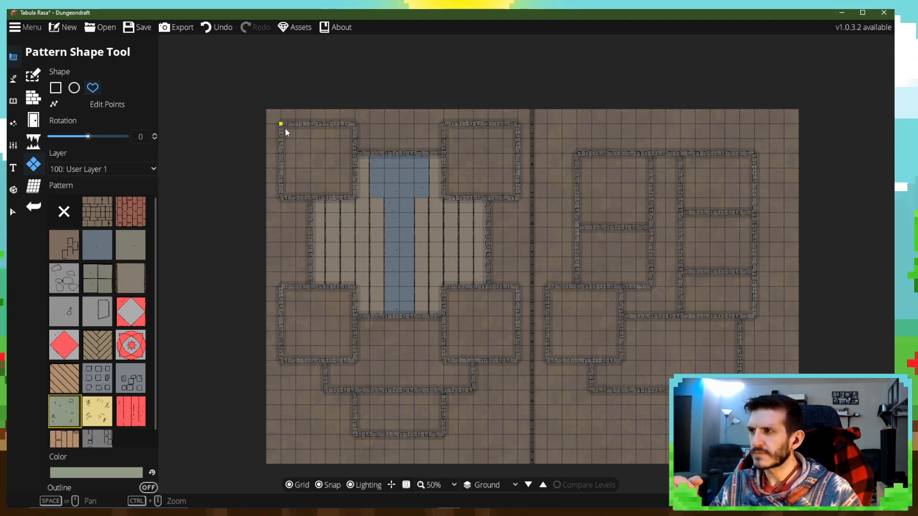
left_click(283, 198)
left_click(355, 198)
left_click(354, 128)
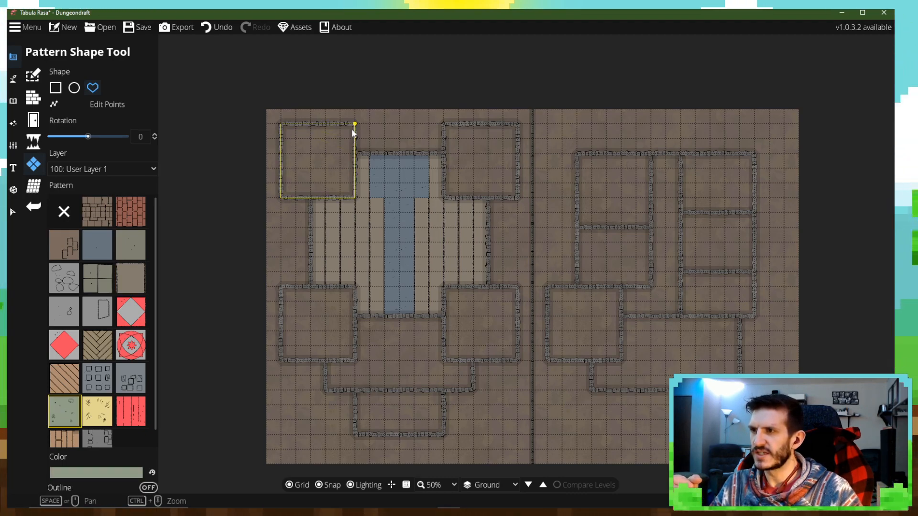
left_click(285, 127)
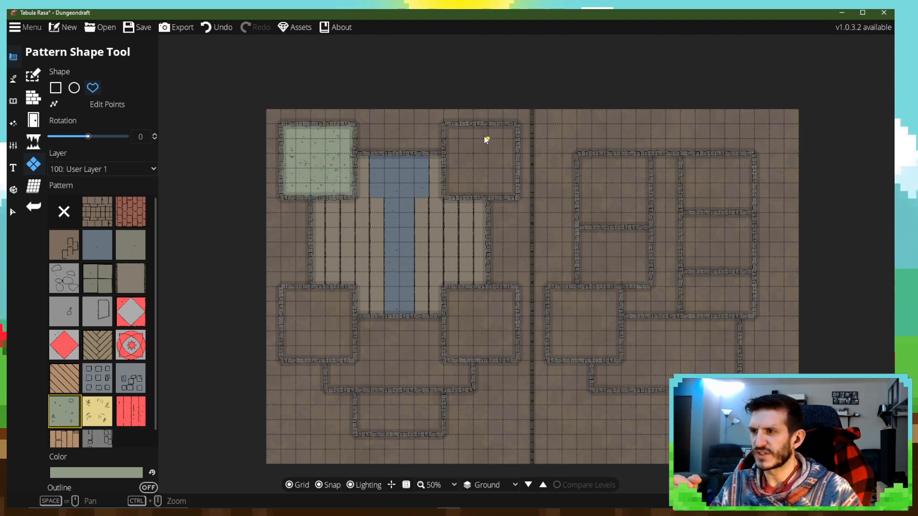
- Cover the floors of the northeast and southeast corner rooms in the west half with the speckled green pattern
left_click(444, 125)
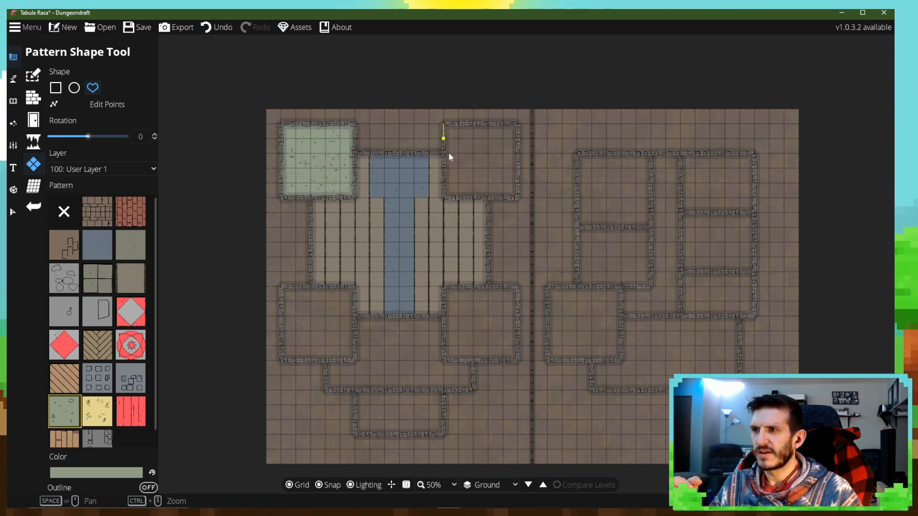
left_click(460, 197)
left_click(516, 197)
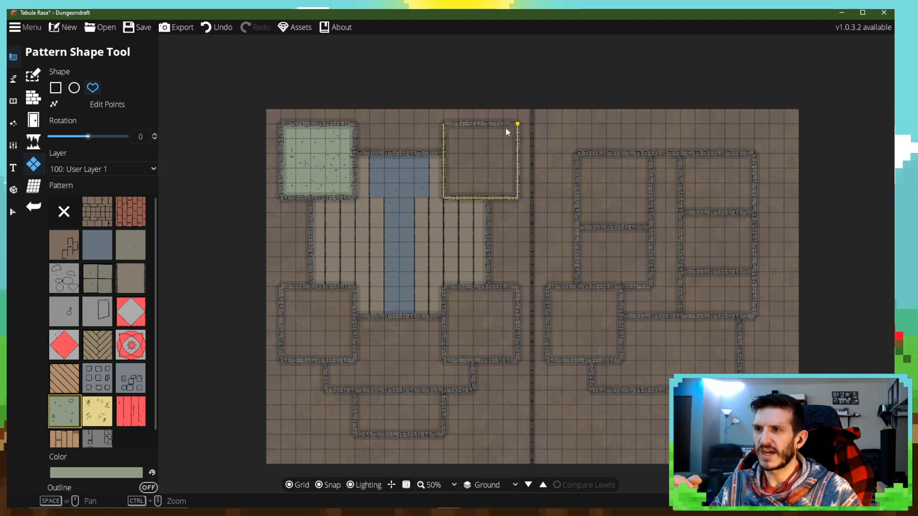
left_click(449, 125)
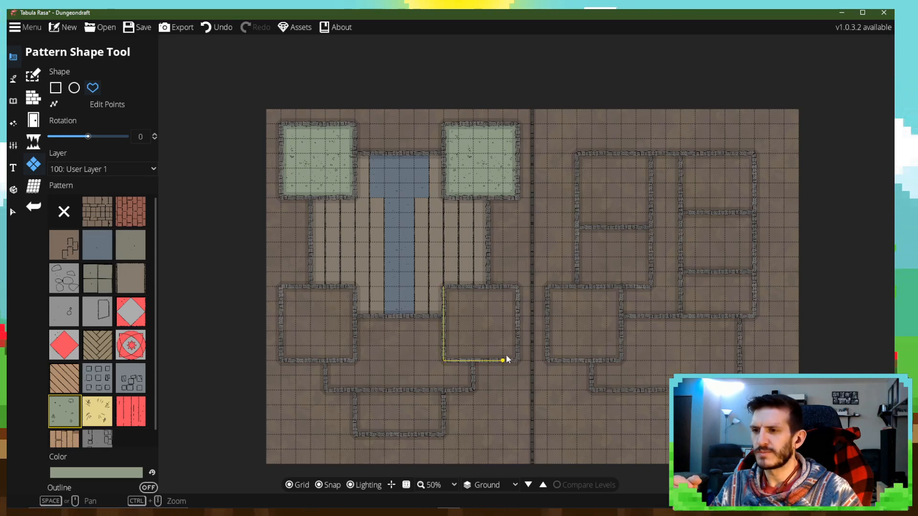
left_click(446, 286)
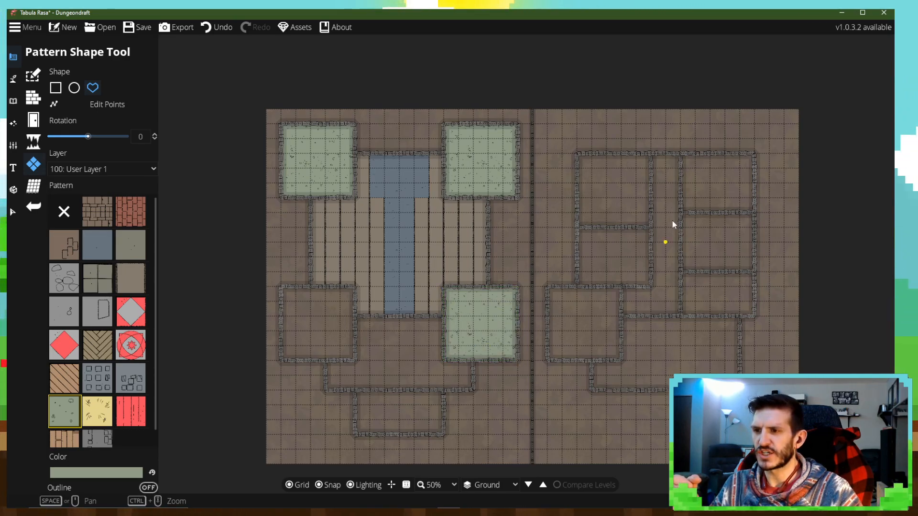
- Cover the floor of the southwest corner room in the west half with the speckled green pattern
left_click(281, 287)
left_click(282, 361)
left_click(354, 361)
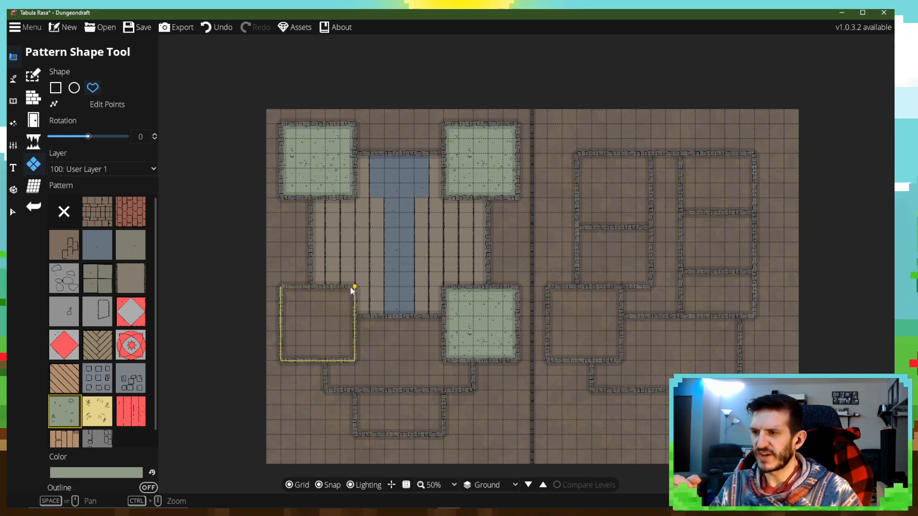
left_click(282, 288)
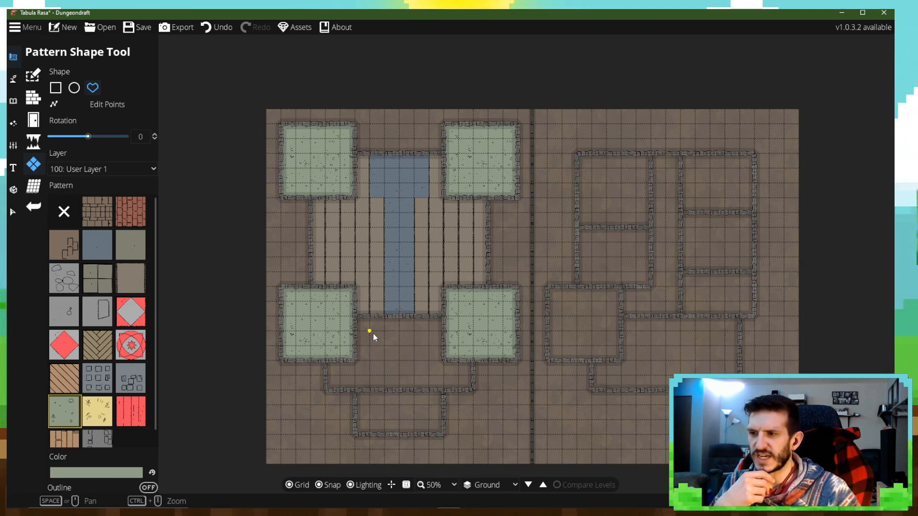
- Fill the L-shaped west part of the room south of the plank hall with speckled green, up to the water channel's west line
left_click(359, 318)
left_click(386, 319)
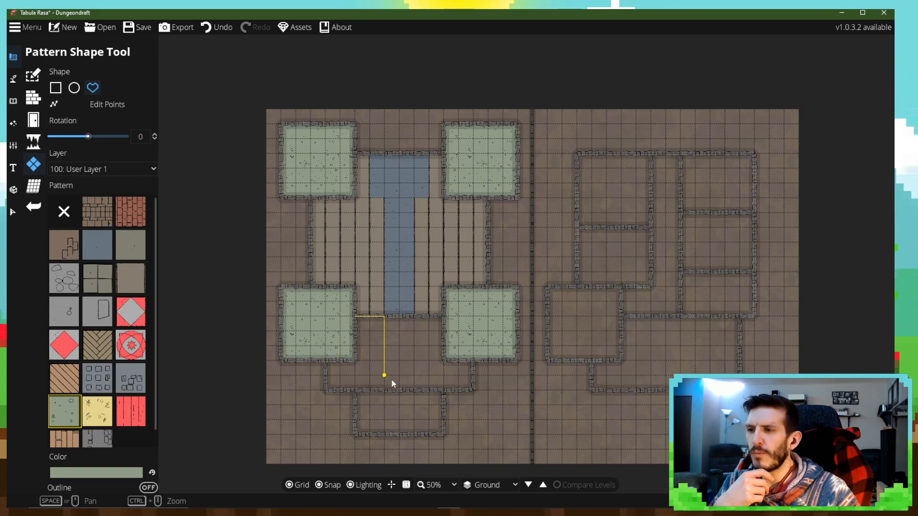
left_click(384, 389)
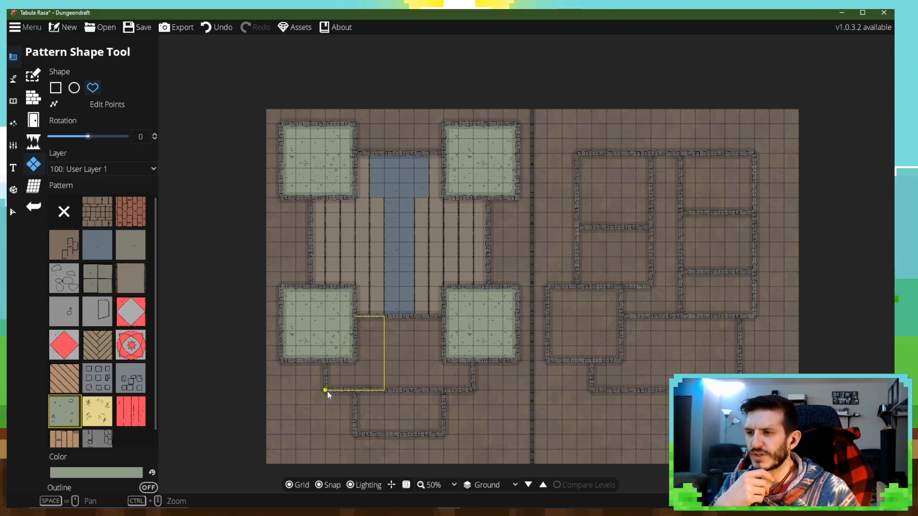
left_click(326, 390)
left_click(325, 361)
left_click(356, 359)
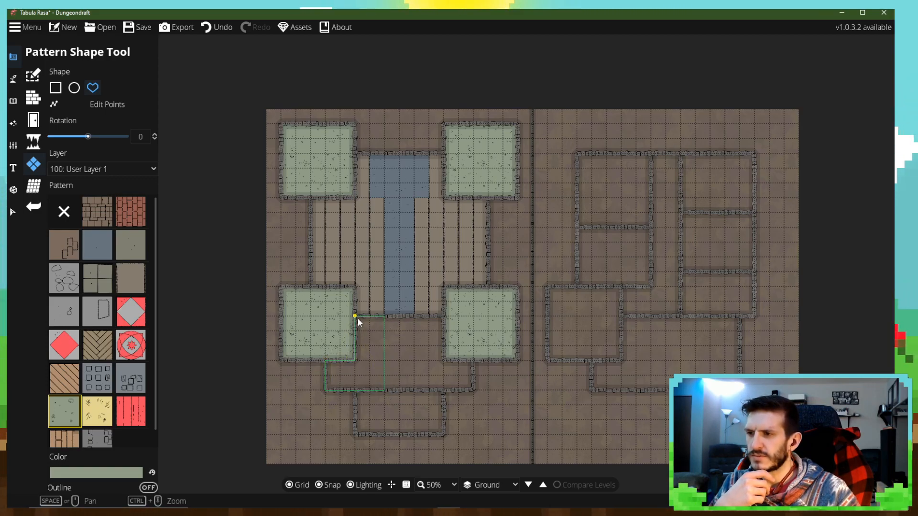
left_click(357, 318)
- Fill the mirrored L-shaped east part of that room with speckled green, leaving a two-tile-wide gap in the middle
left_click(417, 322)
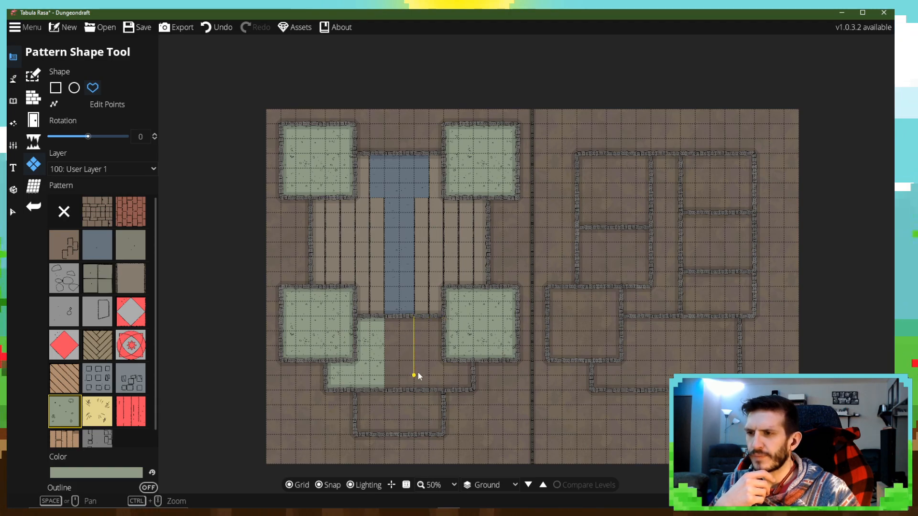
left_click(415, 386)
left_click(472, 391)
left_click(472, 362)
left_click(444, 362)
left_click(444, 317)
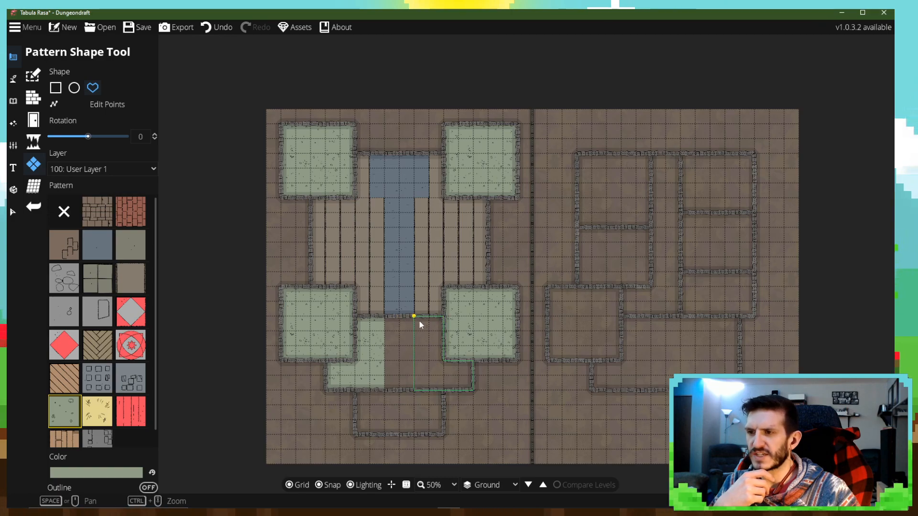
left_click(416, 320)
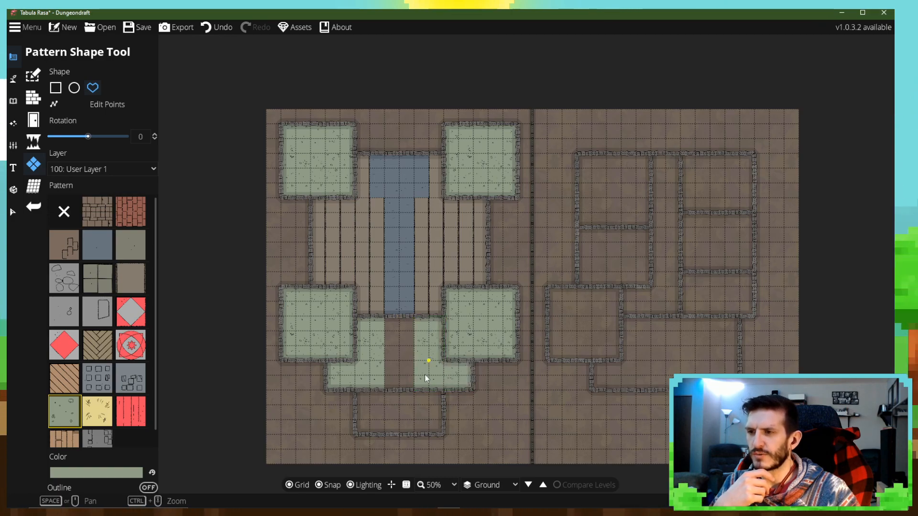
- Cover the western two-tile-wide strip of the southernmost room in the west half with the speckled green pattern
left_click(379, 394)
left_click(357, 392)
left_click(356, 434)
left_click(385, 433)
left_click(384, 392)
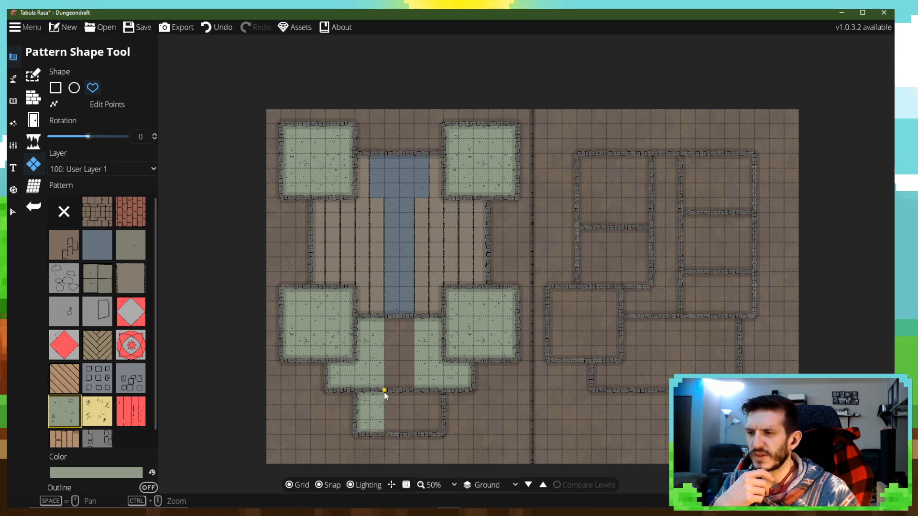
- Cover the eastern two-tile-wide strip of the southernmost room with the speckled green pattern
left_click(414, 392)
left_click(417, 434)
left_click(444, 434)
left_click(443, 392)
left_click(416, 393)
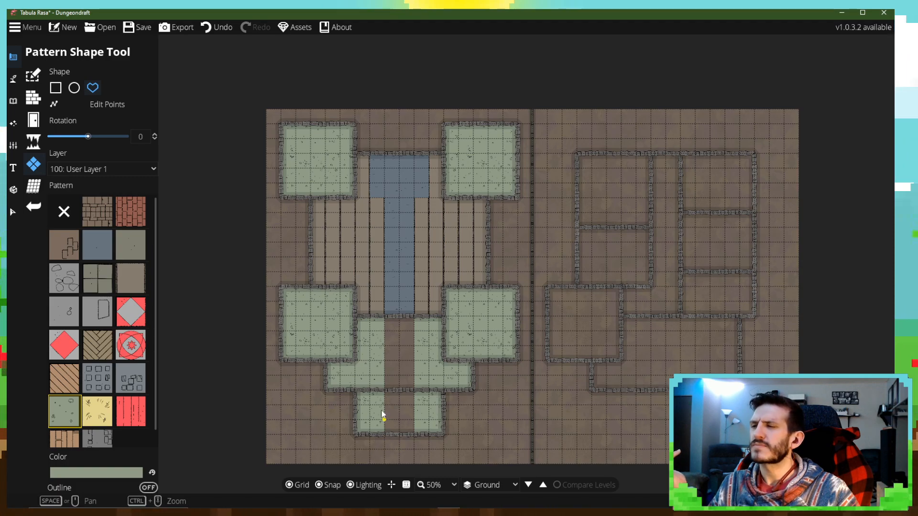
- Extend the water channel south through both lower rooms by filling the two-by-eight-tile gap with the plain blue pattern
left_click(100, 250)
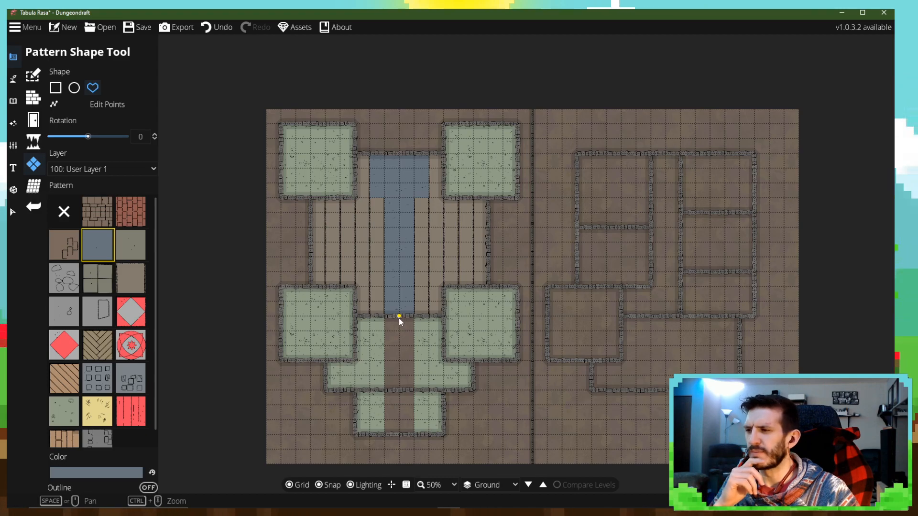
left_click(387, 317)
left_click(413, 318)
left_click(413, 435)
left_click(385, 435)
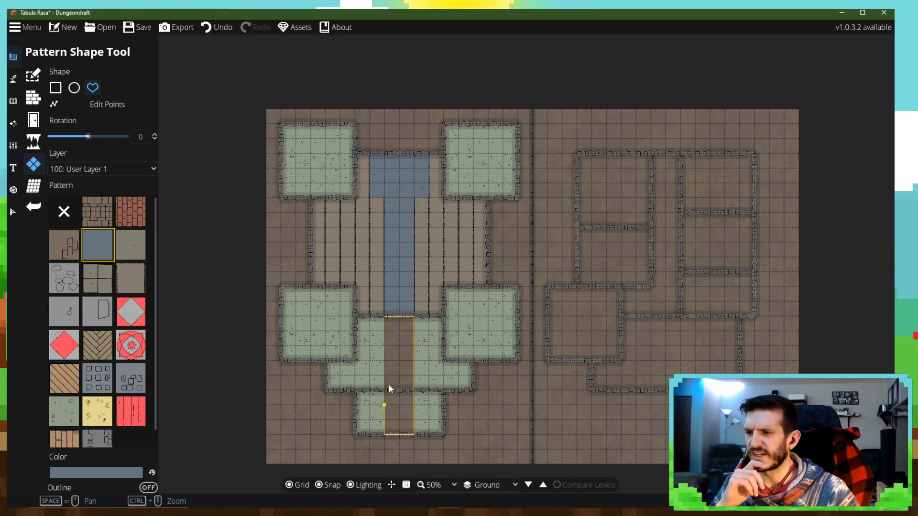
left_click(390, 326)
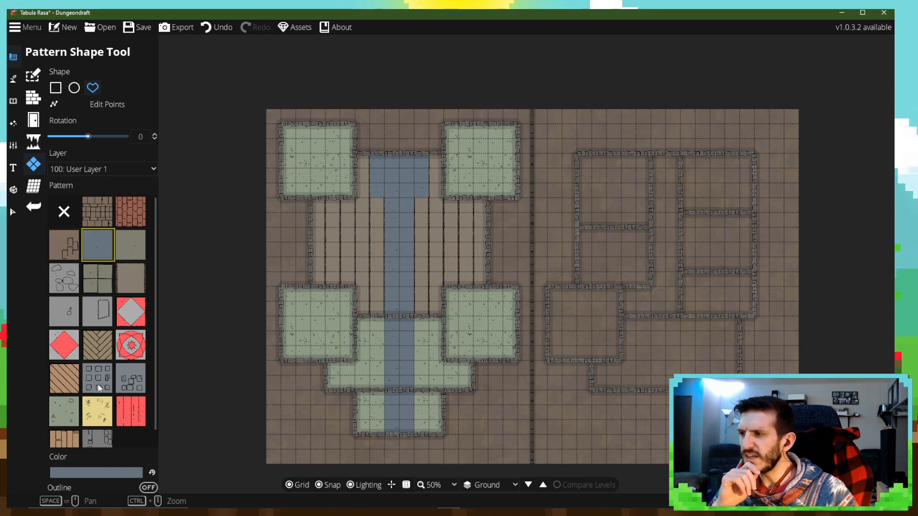
- Try the brown parquet plank pattern on the northwest room of the east half and undo it
scroll(119, 405, "down", 1)
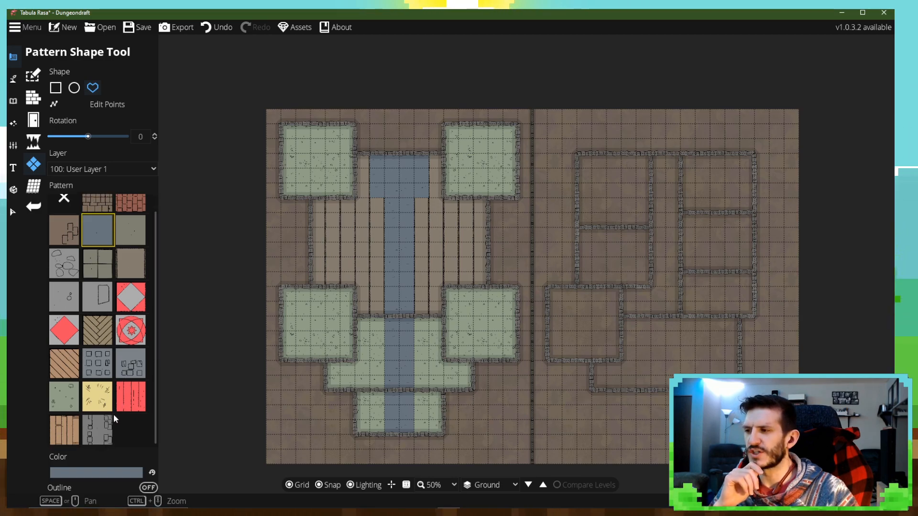
left_click(70, 433)
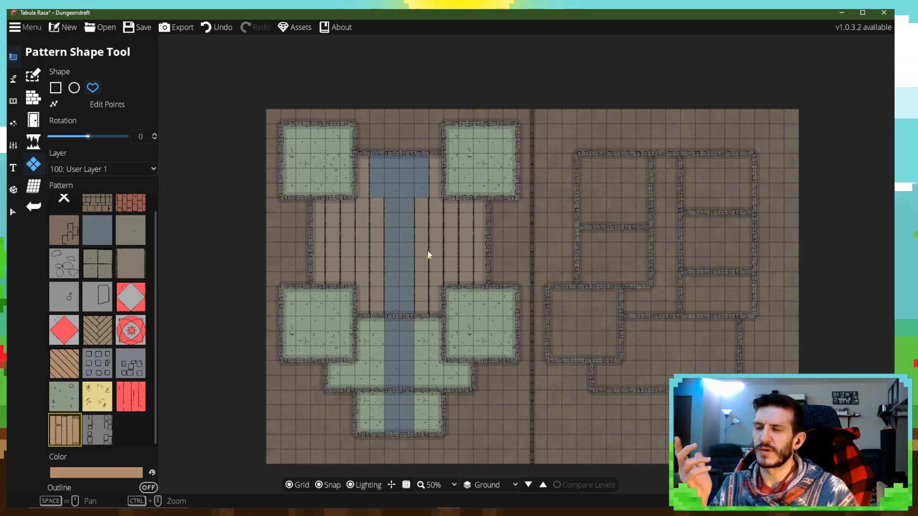
left_click(576, 155)
left_click(577, 228)
left_click(652, 228)
left_click(651, 155)
left_click(577, 155)
left_click(577, 155)
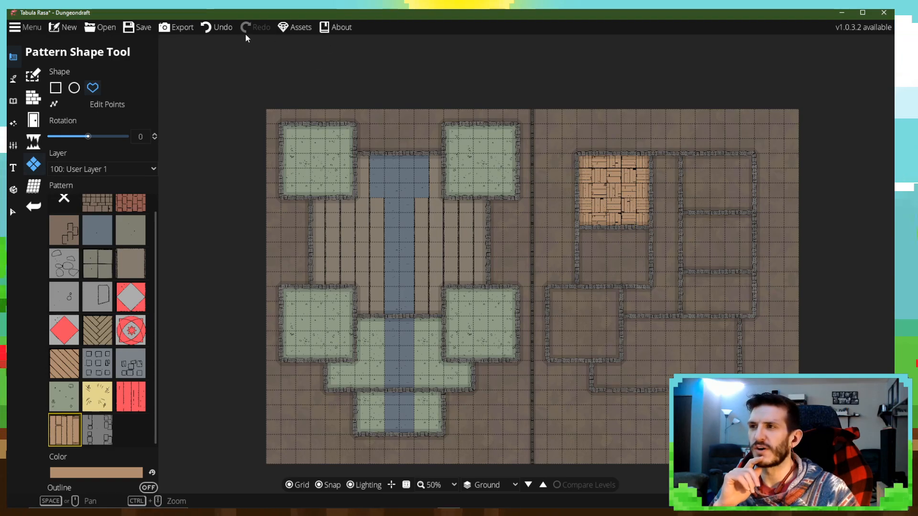
left_click(218, 28)
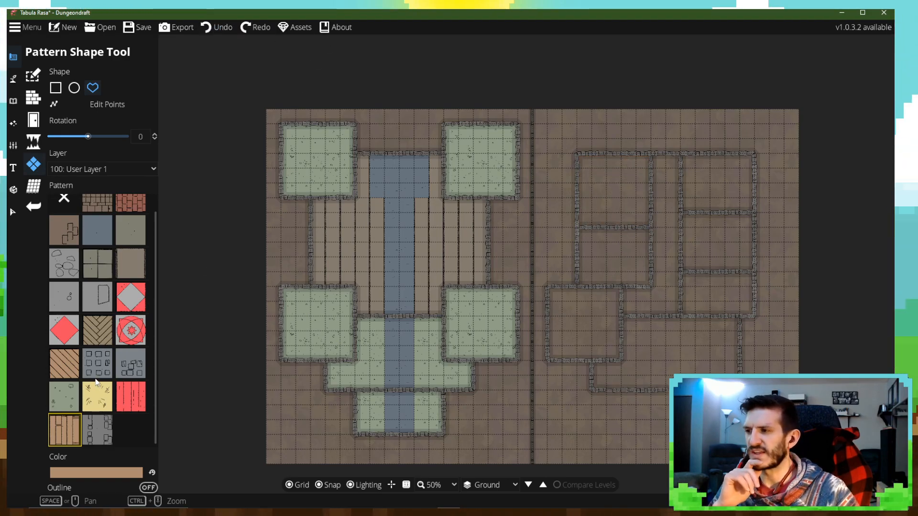
- Try the brown diagonal plank pattern on the northwest room of the east half and undo it
left_click(58, 366)
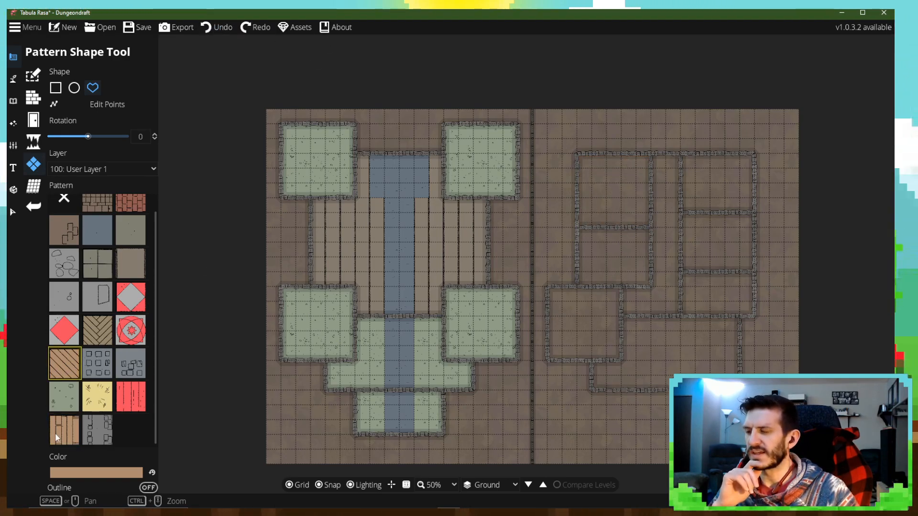
left_click(576, 154)
left_click(577, 228)
left_click(650, 228)
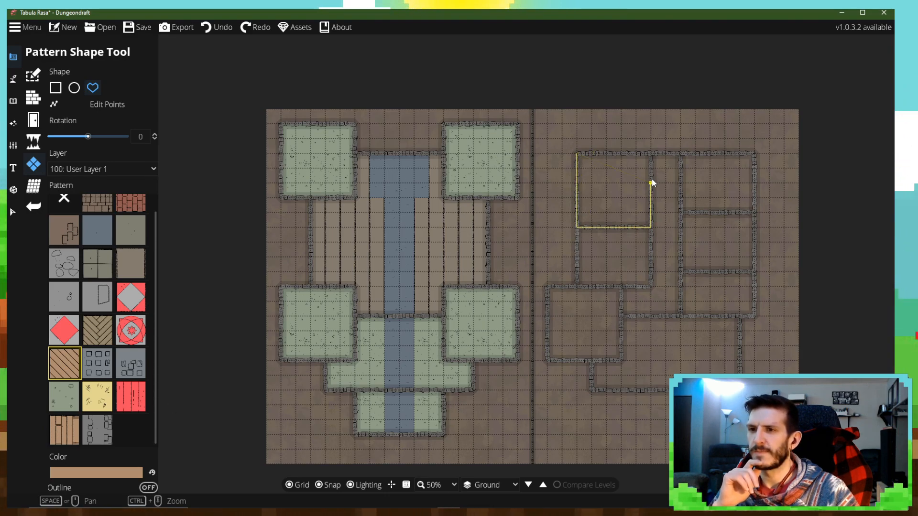
left_click(651, 153)
left_click(577, 154)
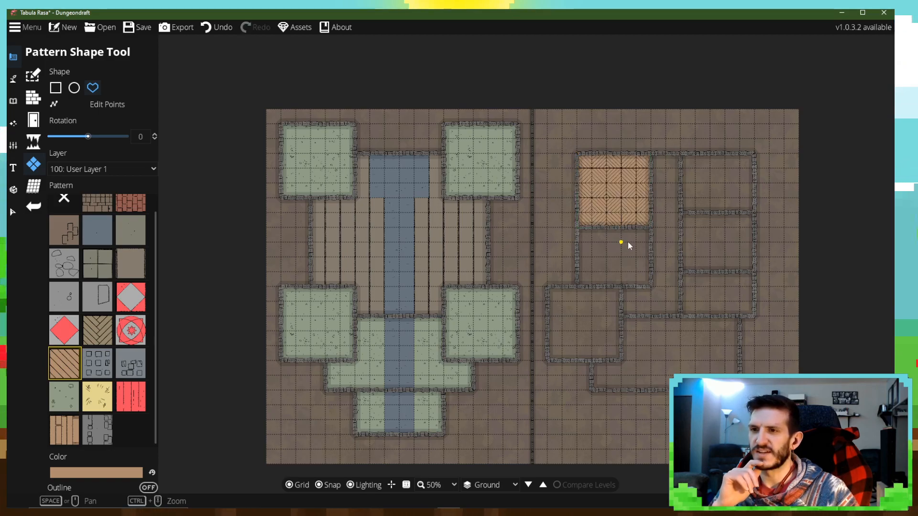
left_click(216, 28)
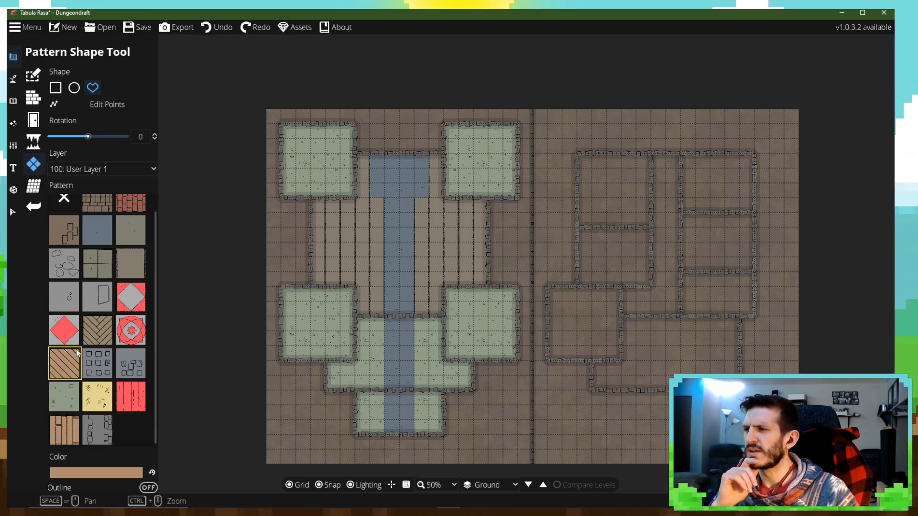
- Cover the northwest room of the east half with the recolorable vertical wood plank pattern in brown
scroll(96, 363, "up", 1)
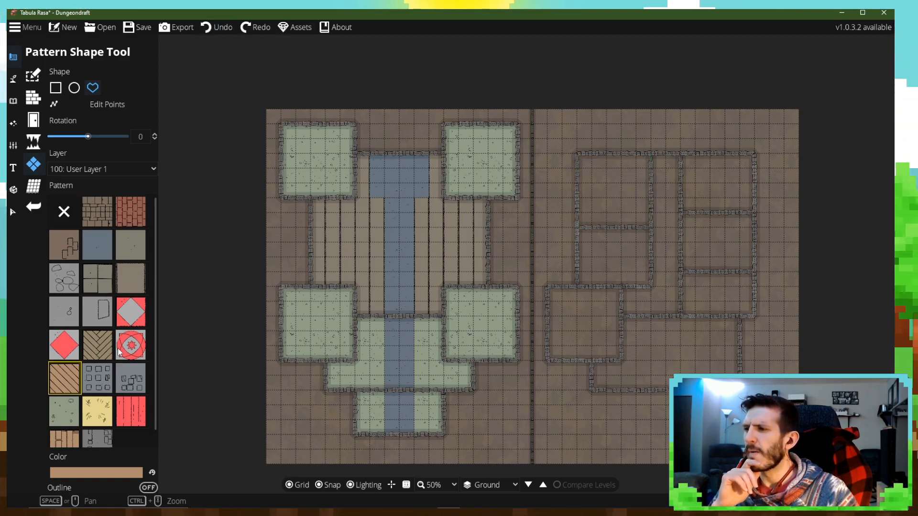
left_click(135, 406)
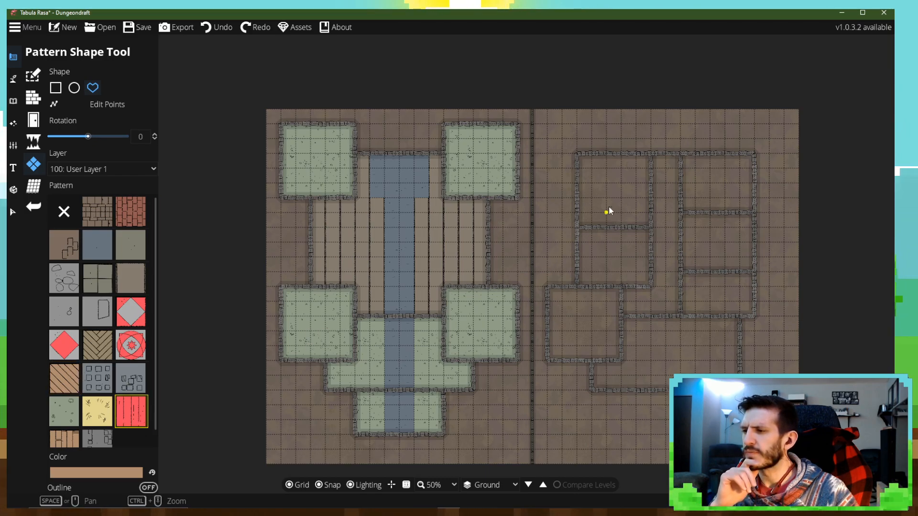
left_click(578, 155)
left_click(578, 227)
left_click(648, 227)
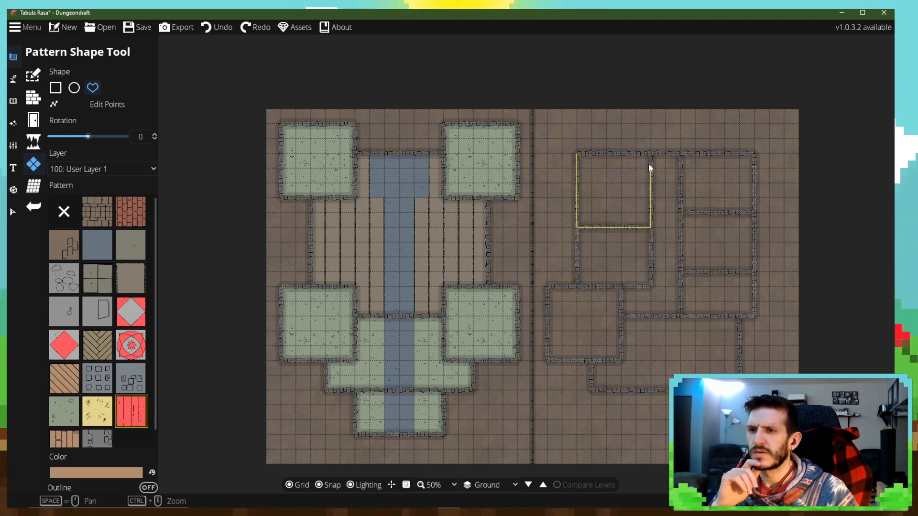
left_click(649, 155)
left_click(577, 154)
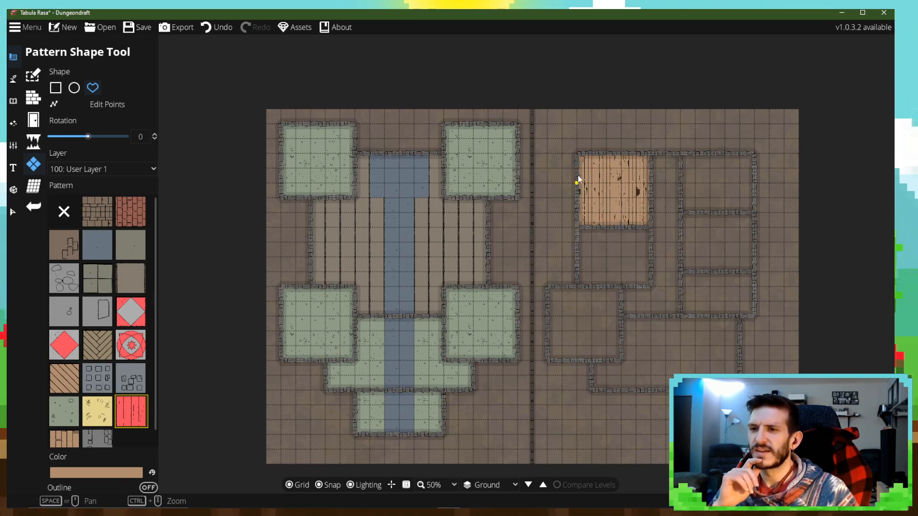
- Cover the entire east-half building with the brown vertical wood plank pattern, tracing its outer walls
left_click(573, 155)
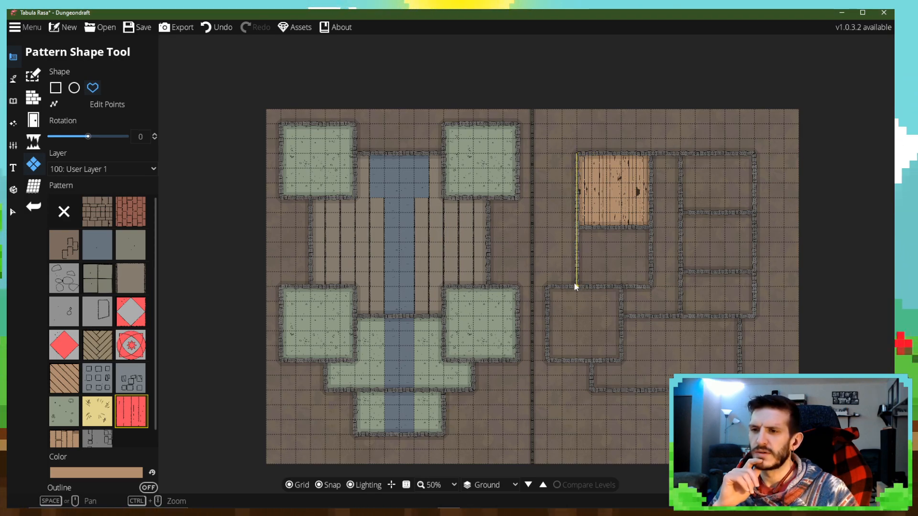
left_click(576, 286)
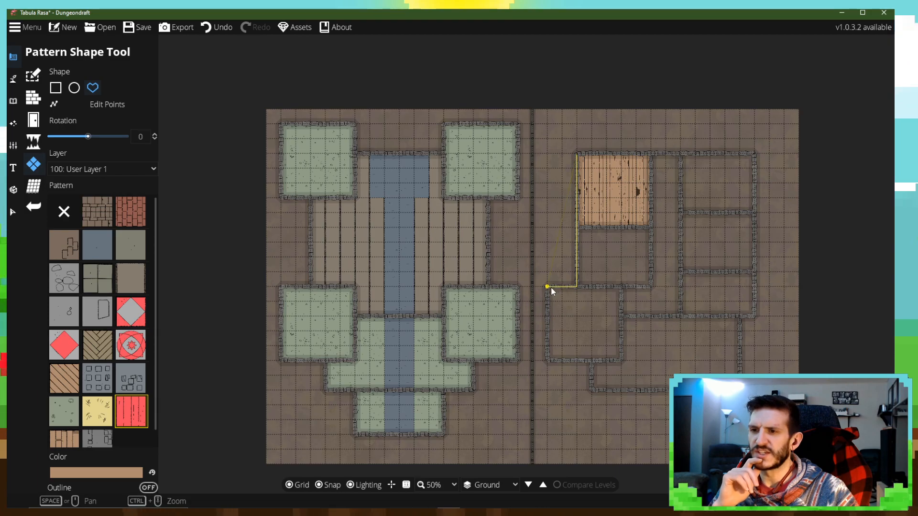
left_click(547, 287)
left_click(551, 359)
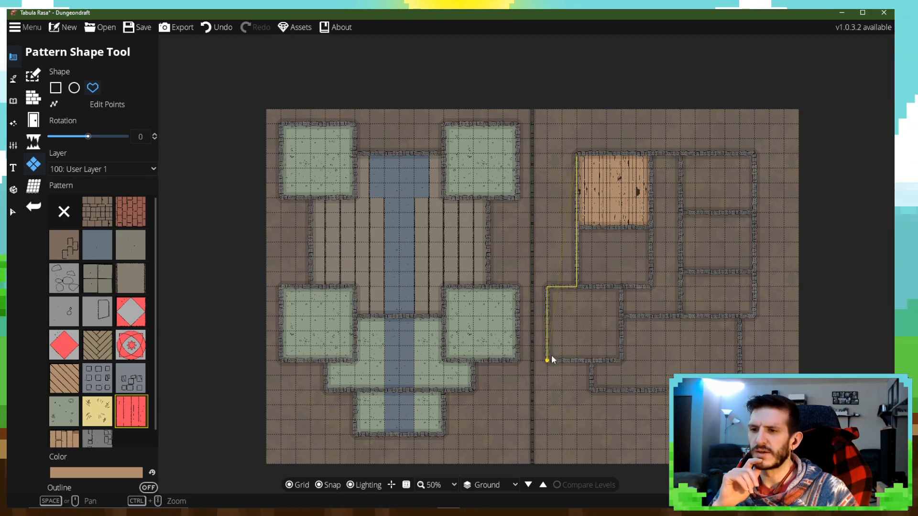
left_click(592, 360)
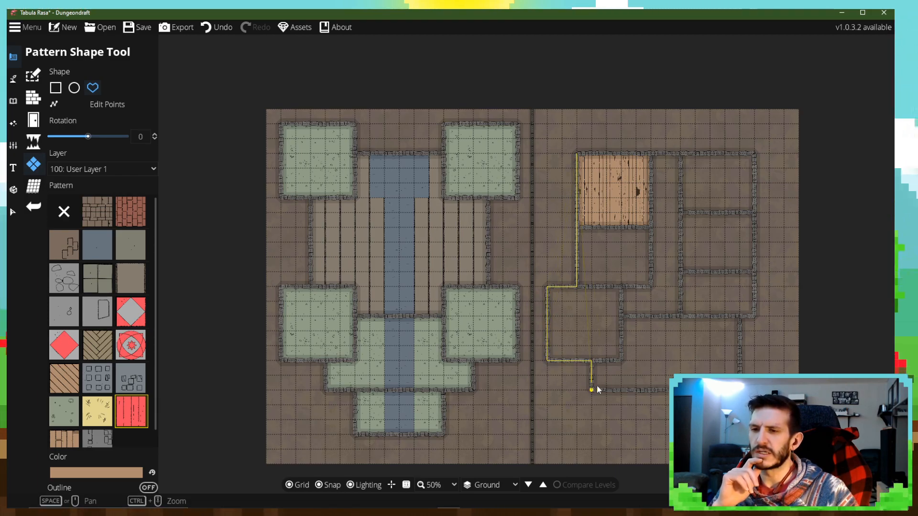
left_click(591, 390)
left_click(739, 390)
left_click(739, 315)
left_click(754, 316)
left_click(756, 154)
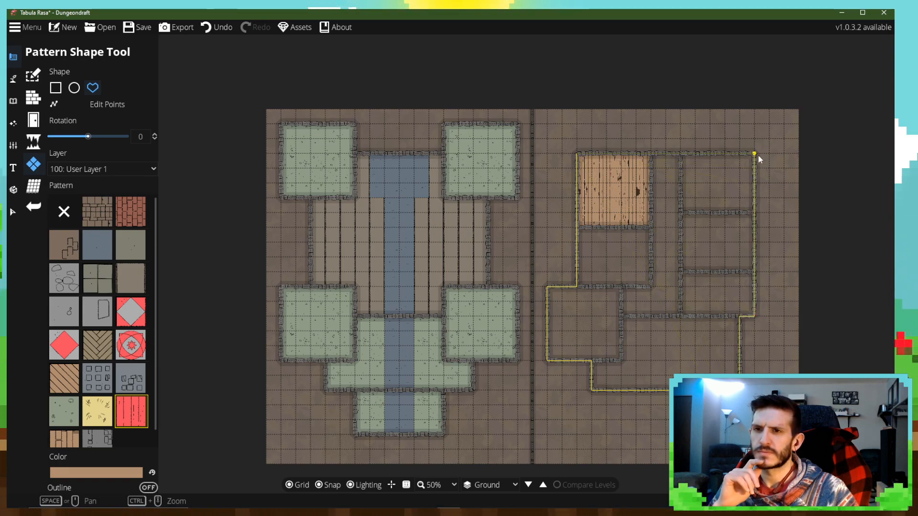
left_click(577, 154)
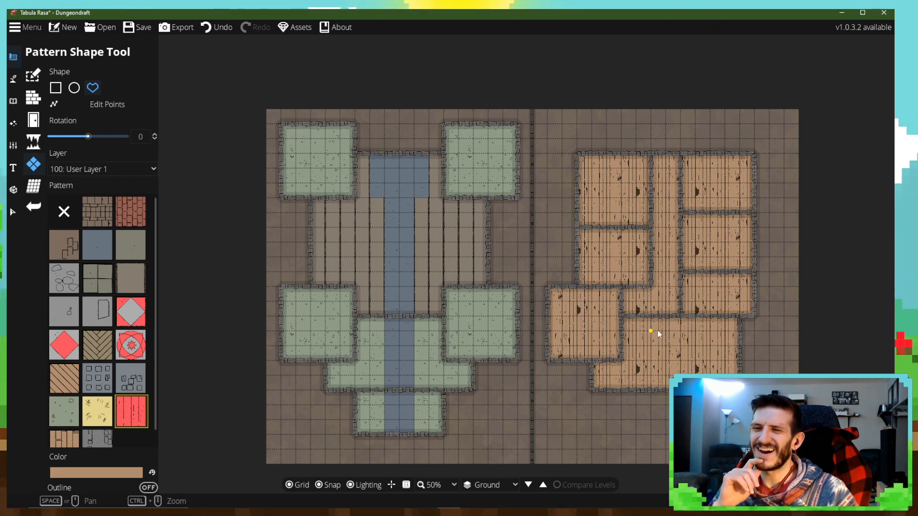
- Undo the building-wide plank pattern and the plank pattern in the northwest room of the east half
left_click(216, 28)
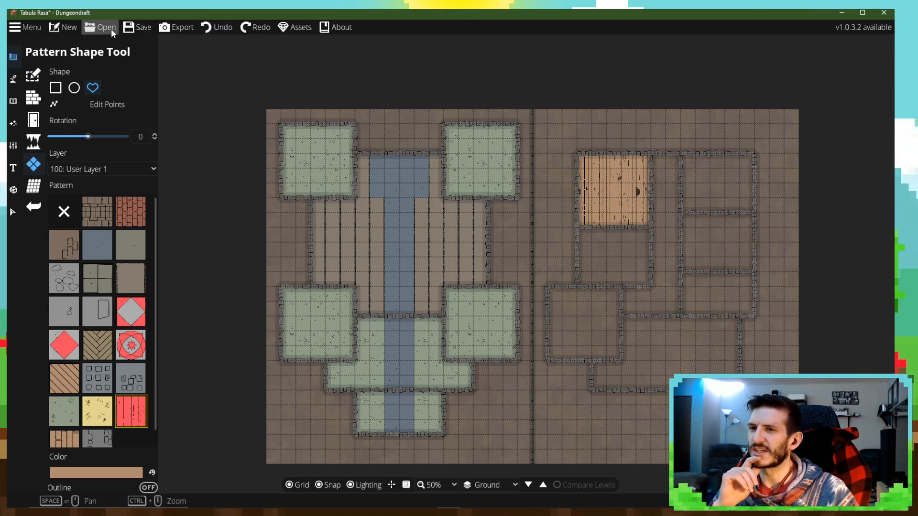
left_click(576, 228)
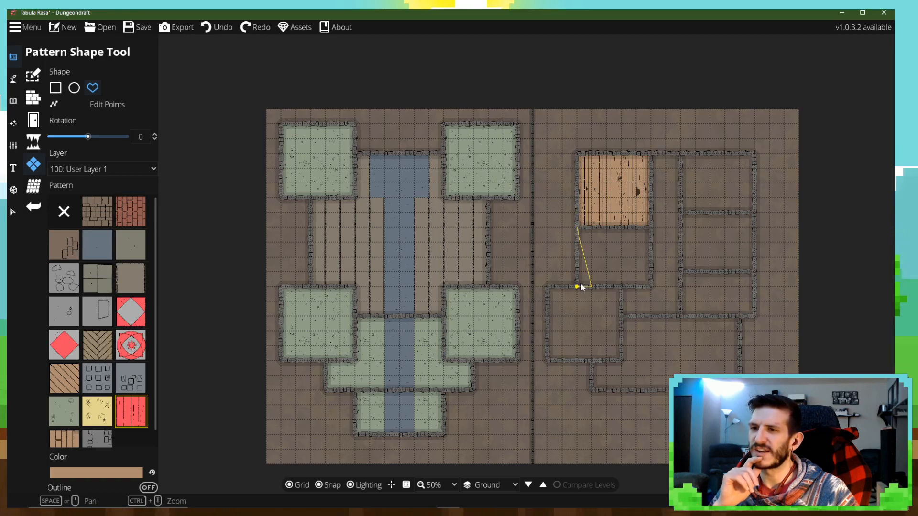
left_click(592, 286)
left_click(244, 32)
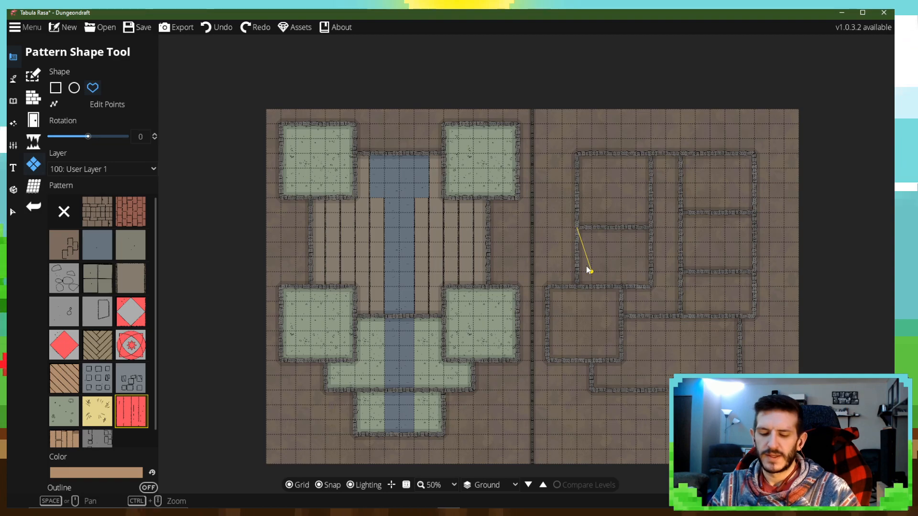
- Cover the room just south of the east half's northwest room with the brown vertical wood plank pattern
left_click(577, 286)
left_click(650, 286)
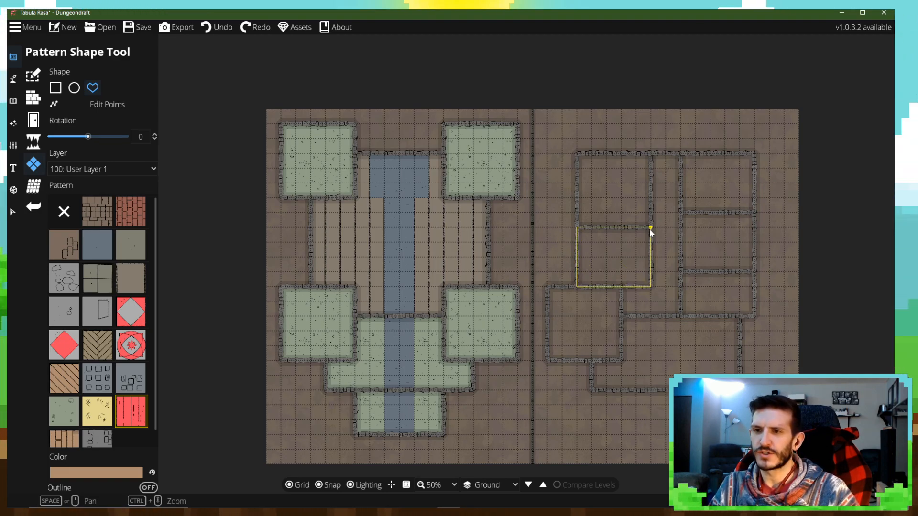
left_click(650, 227)
left_click(577, 227)
- Cover the northwest room of the east half with the brown vertical wood plank pattern again
left_click(577, 154)
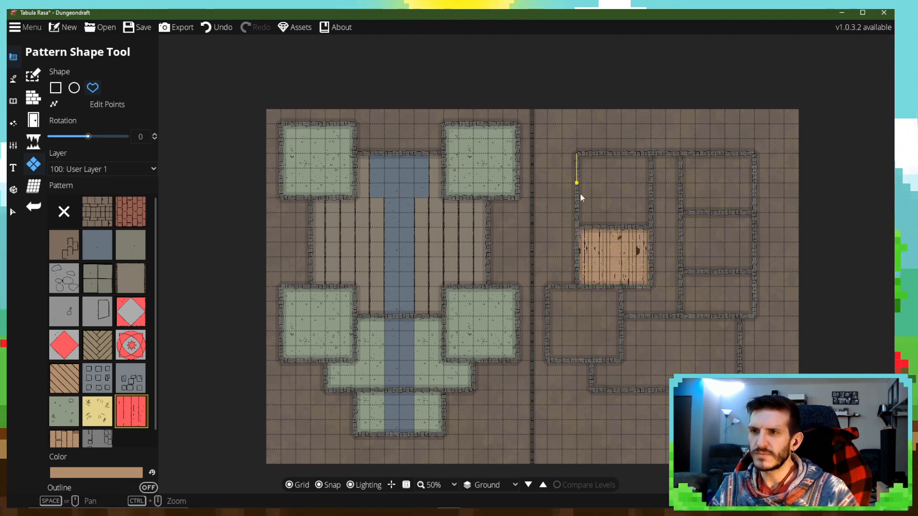
left_click(577, 227)
left_click(651, 227)
left_click(650, 154)
left_click(577, 154)
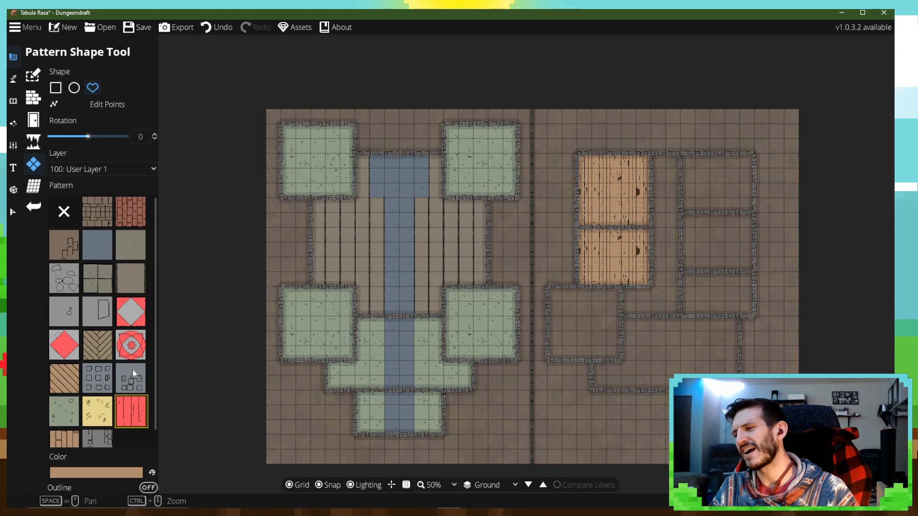
scroll(122, 373, "down", 1)
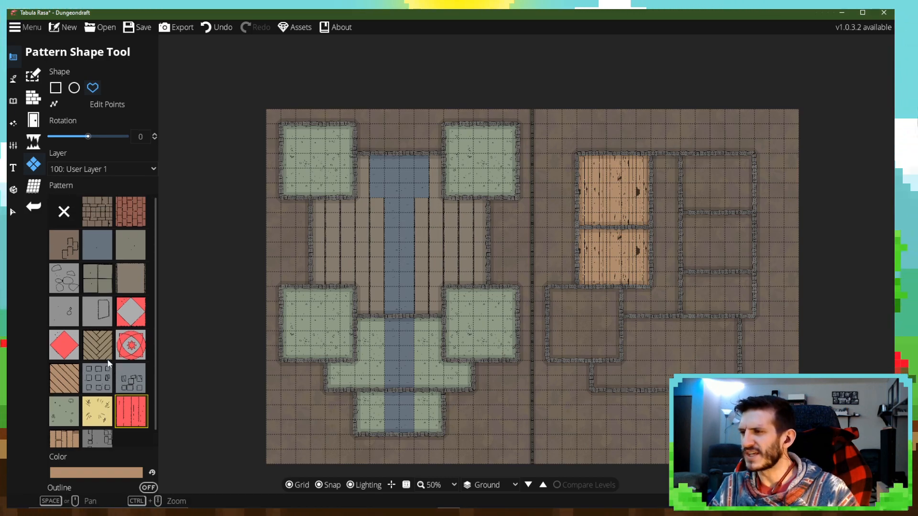
- Set the Building Tool to the custom polygon shape with the brown wood plank floor and the rough stone wall
left_click(34, 100)
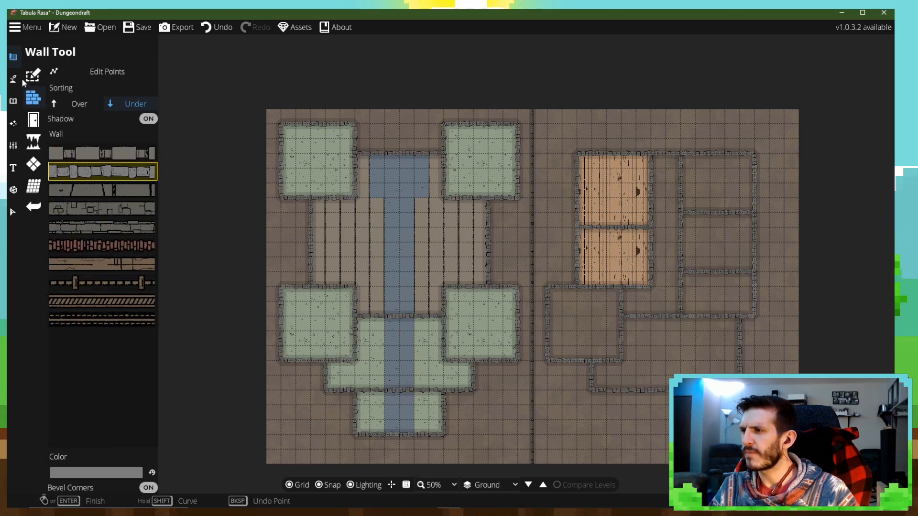
left_click(38, 76)
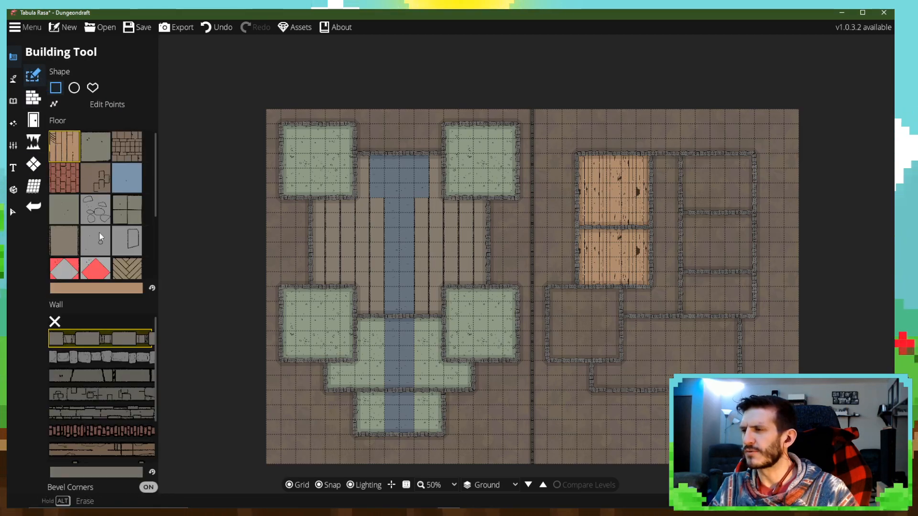
left_click(92, 87)
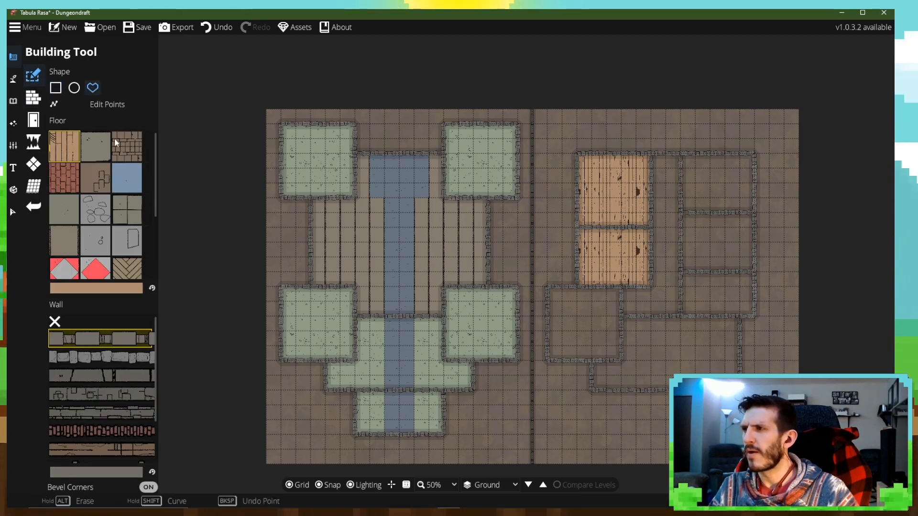
left_click(578, 154)
key("Escape")
left_click(120, 358)
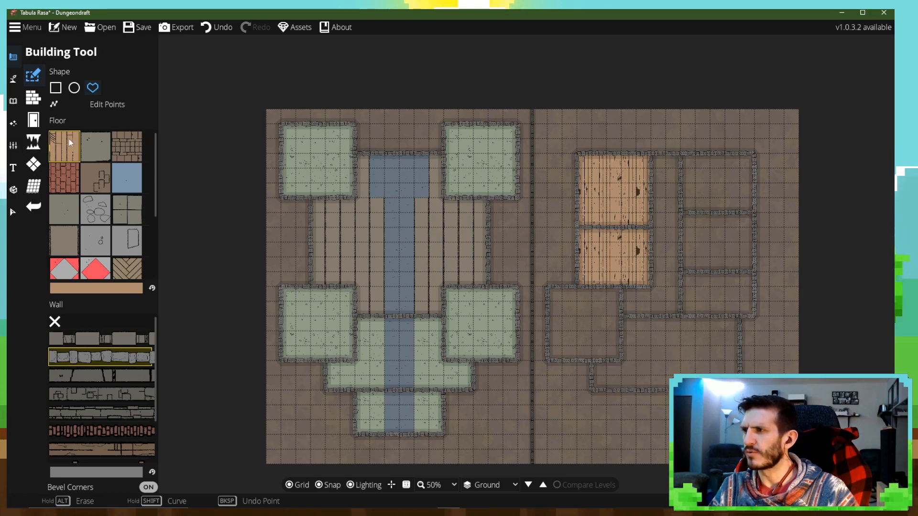
- Trace a plank-floored building with rough stone walls over the northwest room of the east half
left_click(577, 154)
left_click(577, 227)
left_click(651, 227)
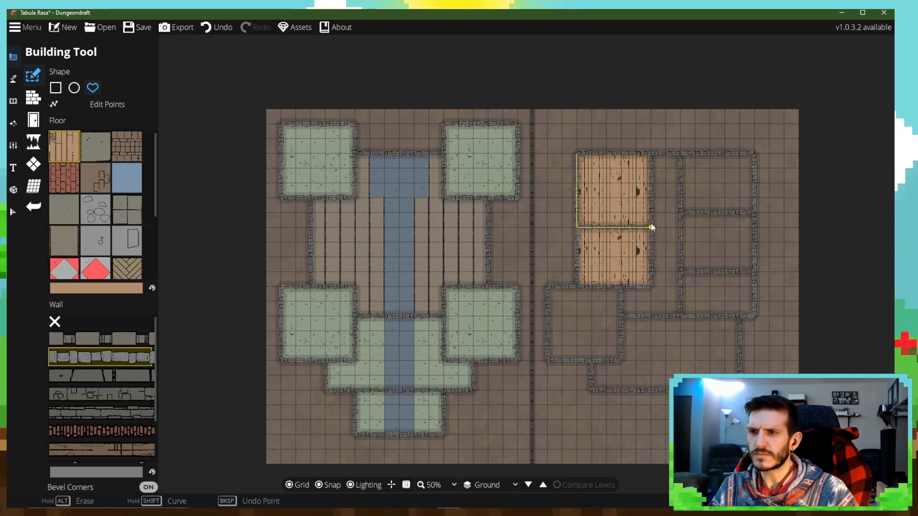
left_click(650, 154)
left_click(578, 154)
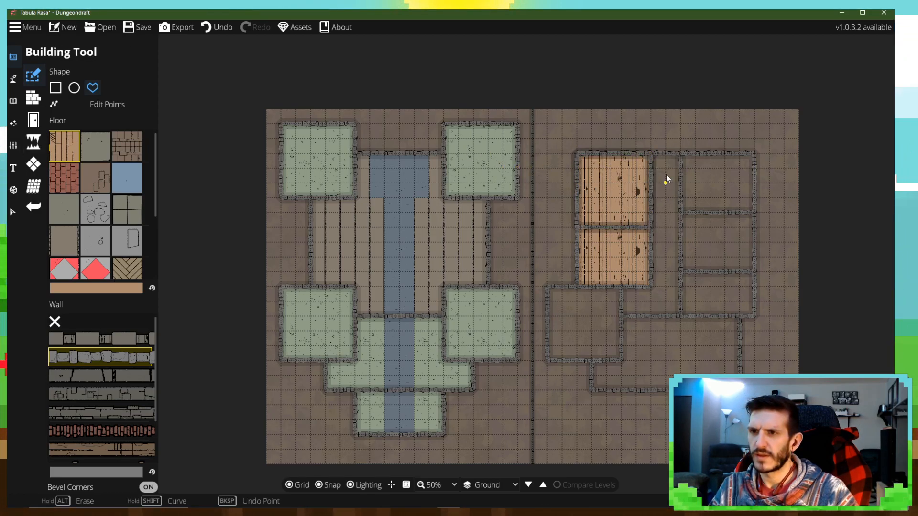
- Trace a plank-floored building over the northern corridor section and the northeast room of the east half
left_click(650, 154)
left_click(755, 154)
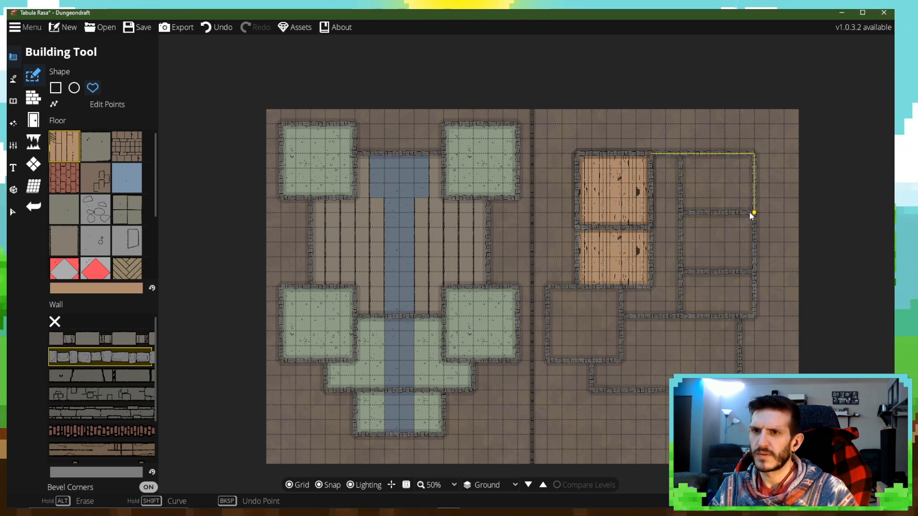
left_click(754, 212)
left_click(650, 213)
left_click(650, 155)
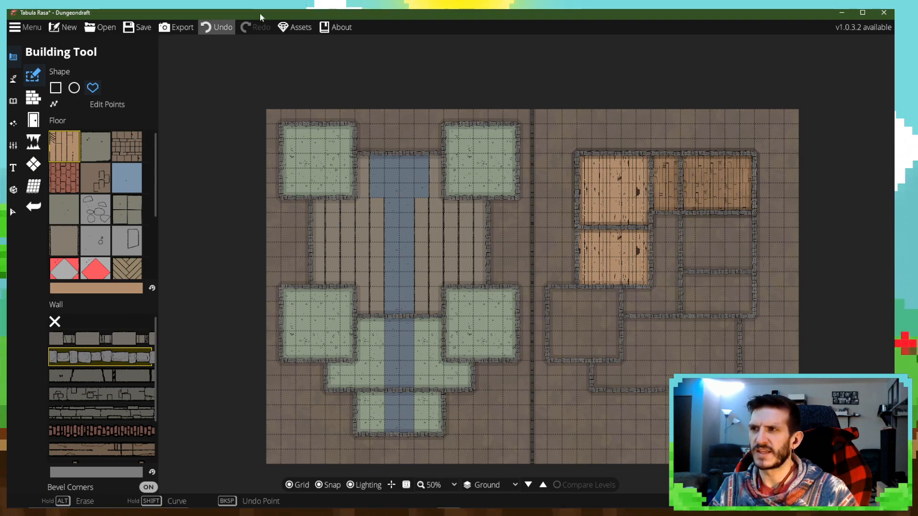
- Undo the two traced buildings and the plank patterns in the two western rooms of the east half
left_click(212, 29)
left_click(212, 29)
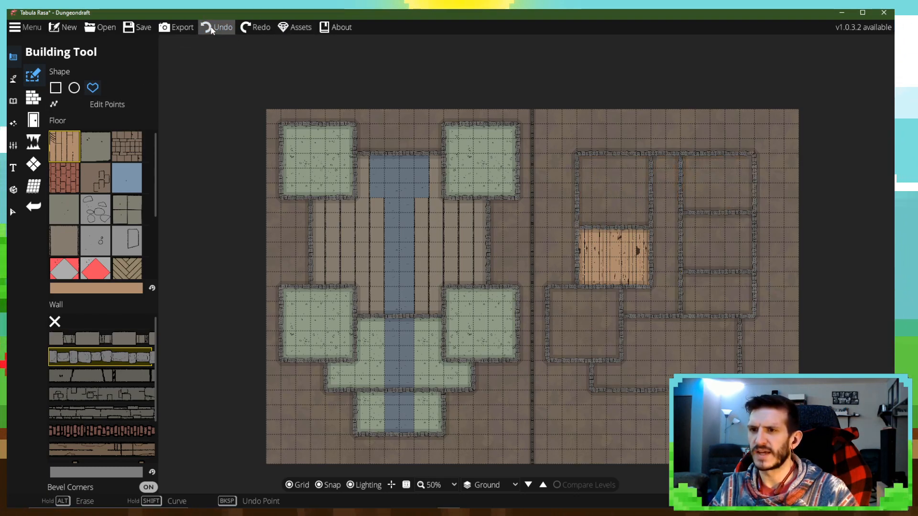
left_click(212, 28)
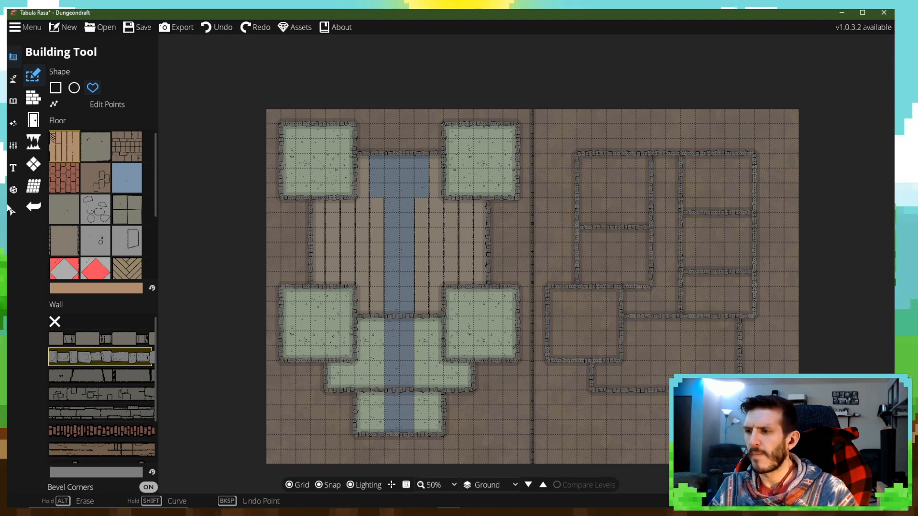
- Edit the wall points and remove the west stretch of the east-half building's outer wall
key("d")
key("w")
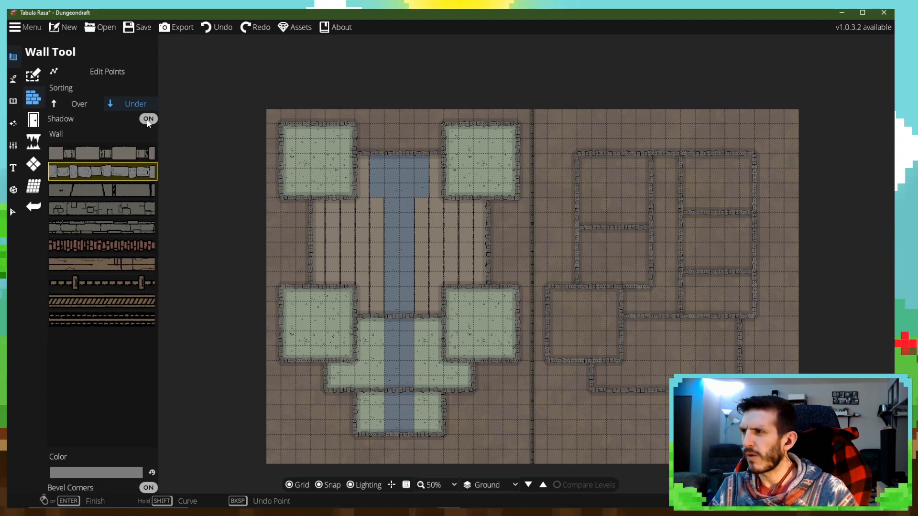
left_click(91, 72)
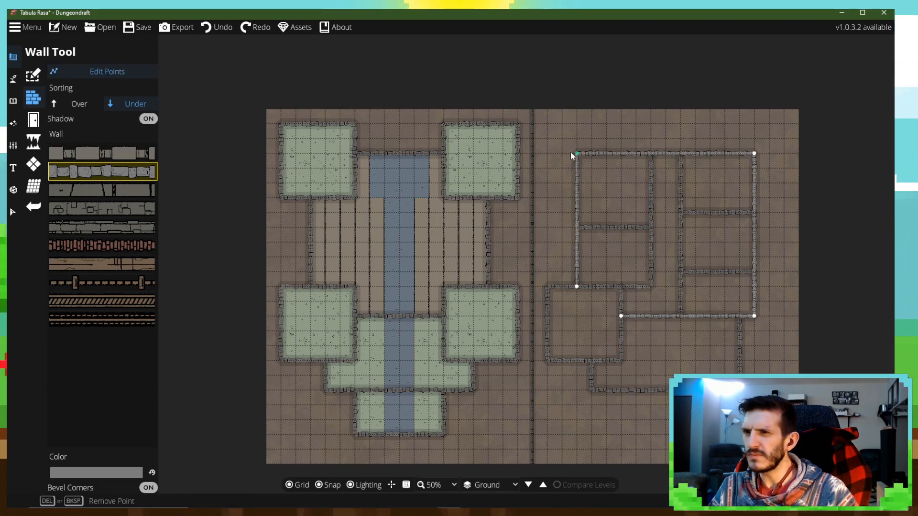
left_click(577, 154)
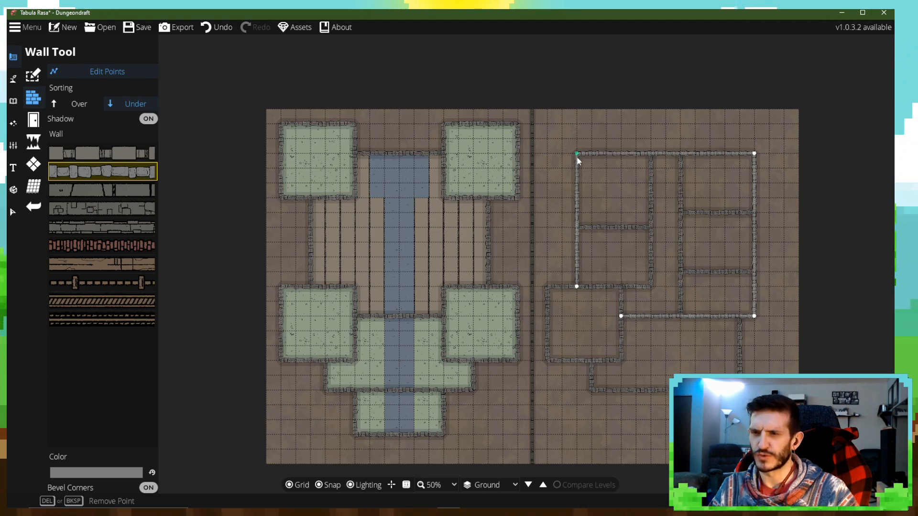
left_click(606, 172)
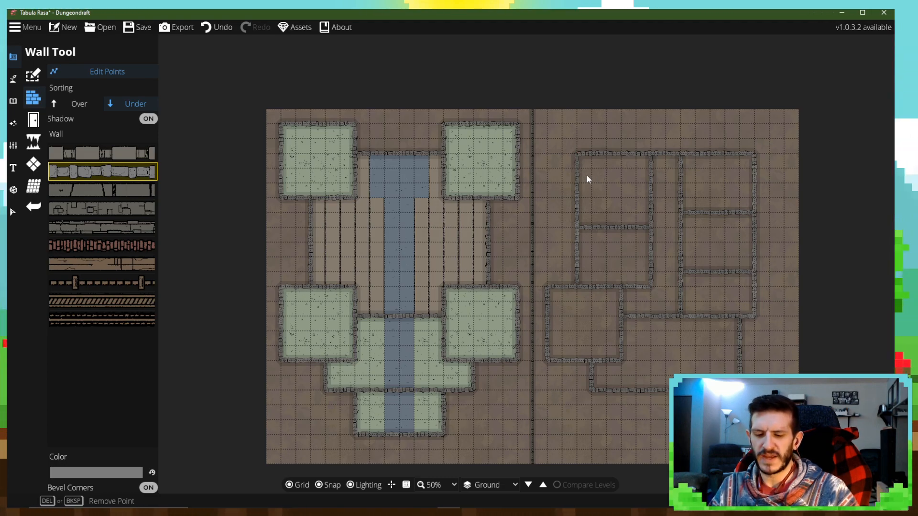
left_click(577, 216)
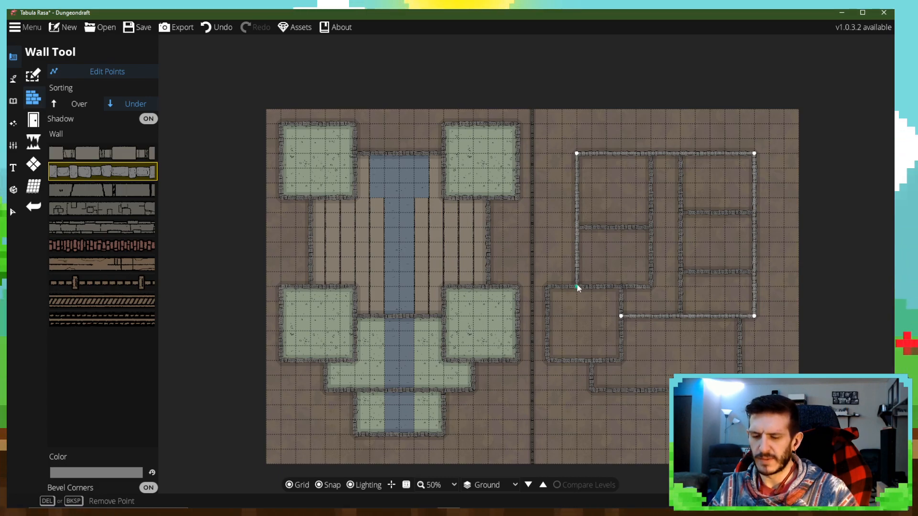
key("Delete")
- Delete all walls of the square southwest room in the east half, including the short wall joining its northeast corner
left_click(548, 293)
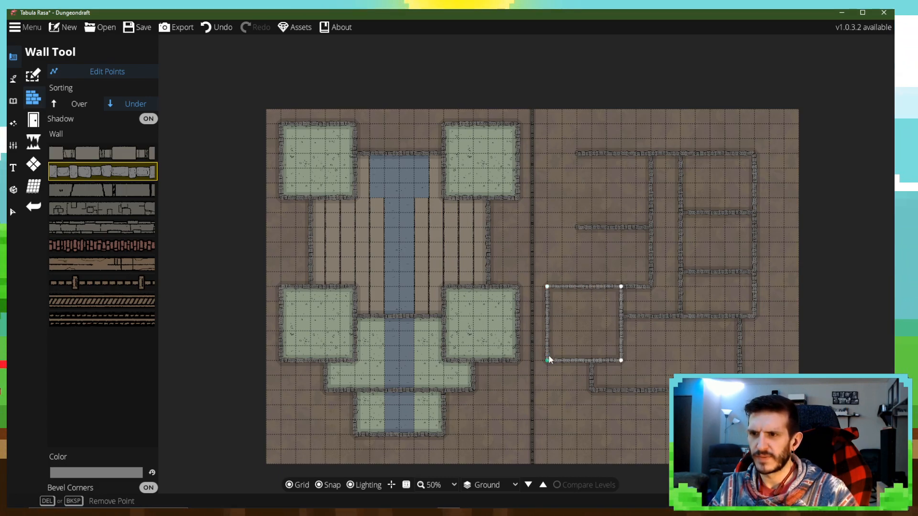
key("Delete")
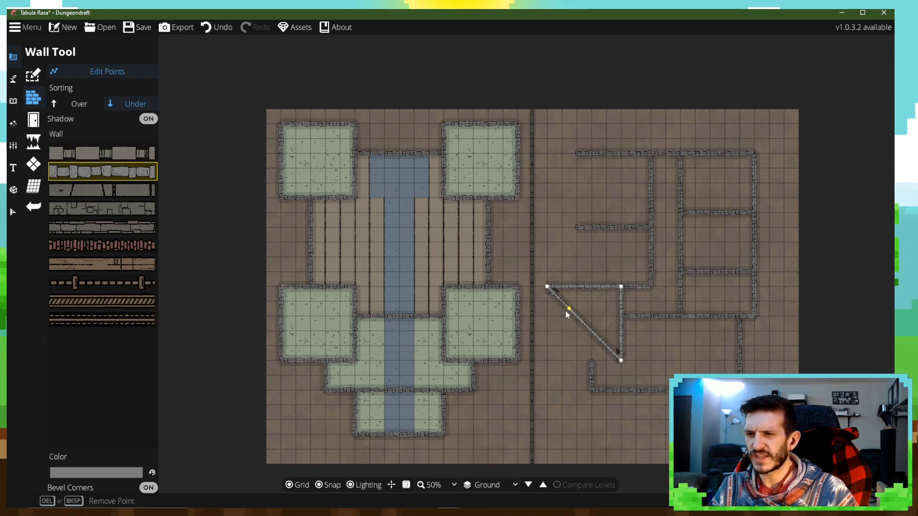
key("Delete")
left_click(621, 287)
key("Delete")
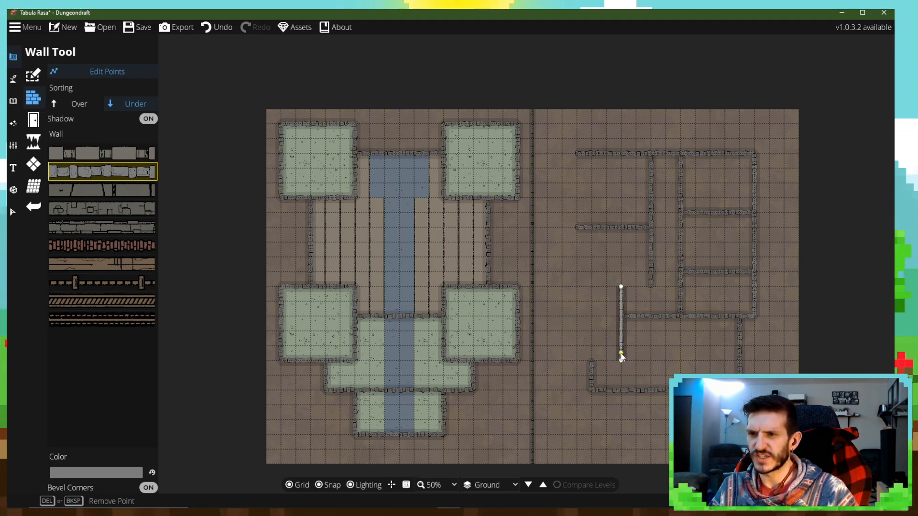
left_click(622, 317)
key("Delete")
- Delete the remaining south, east and north stretches of the east-half building's outer wall
left_click(755, 316)
key("Delete")
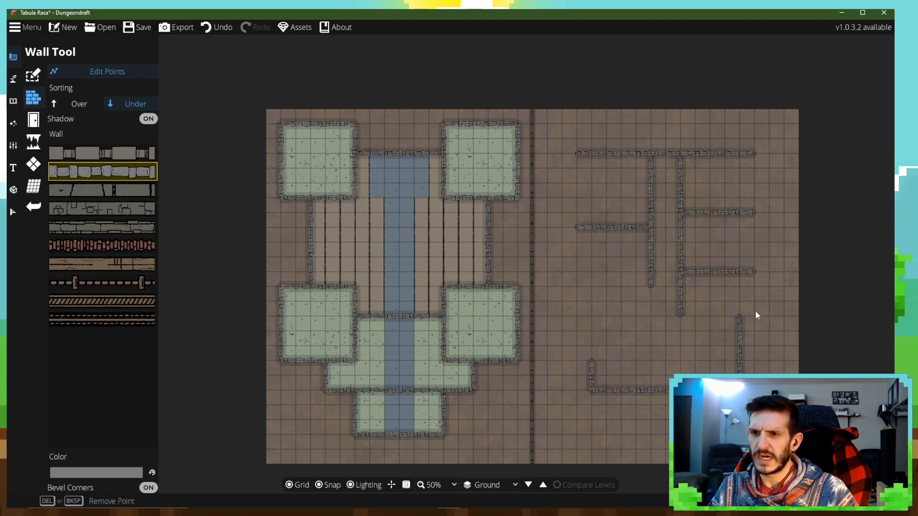
key("Delete")
- Delete both corridor walls and all the room dividers inside the east-half building
left_click(652, 153)
key("Delete")
left_click(623, 226)
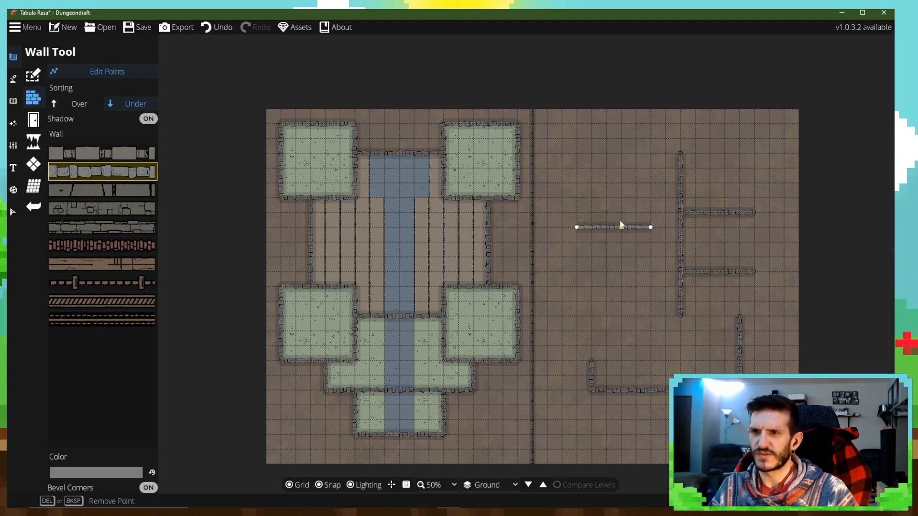
key("Delete")
left_click(680, 165)
key("Delete")
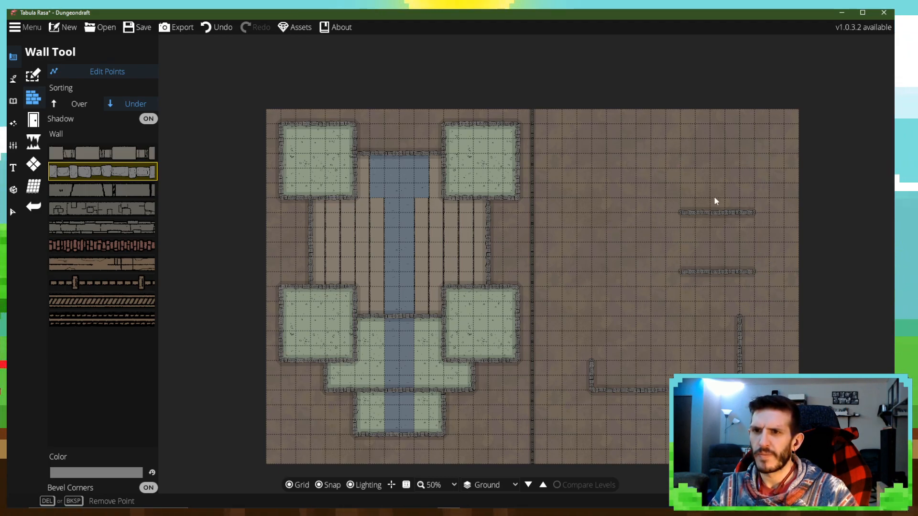
key("Delete")
left_click(754, 272)
key("Delete")
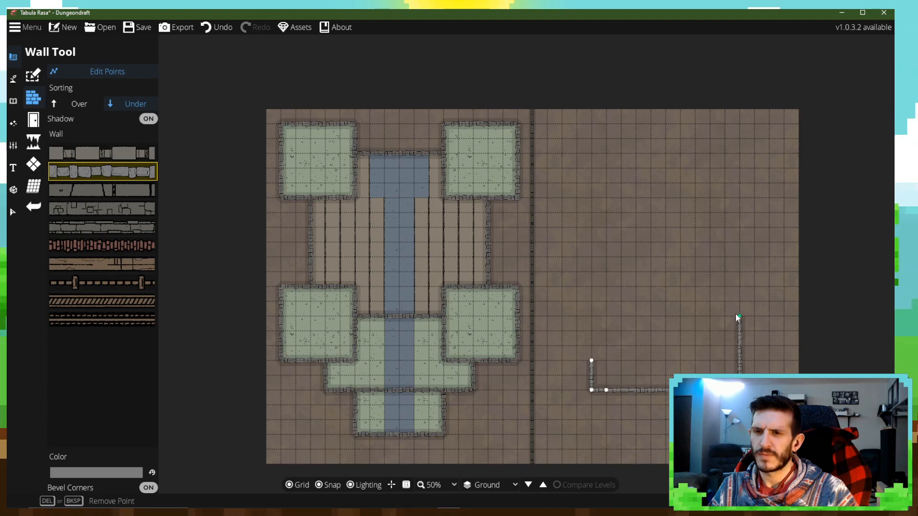
- Delete the outer walls of the large southern room to clear the east half of walls
left_click(740, 324)
key("Delete")
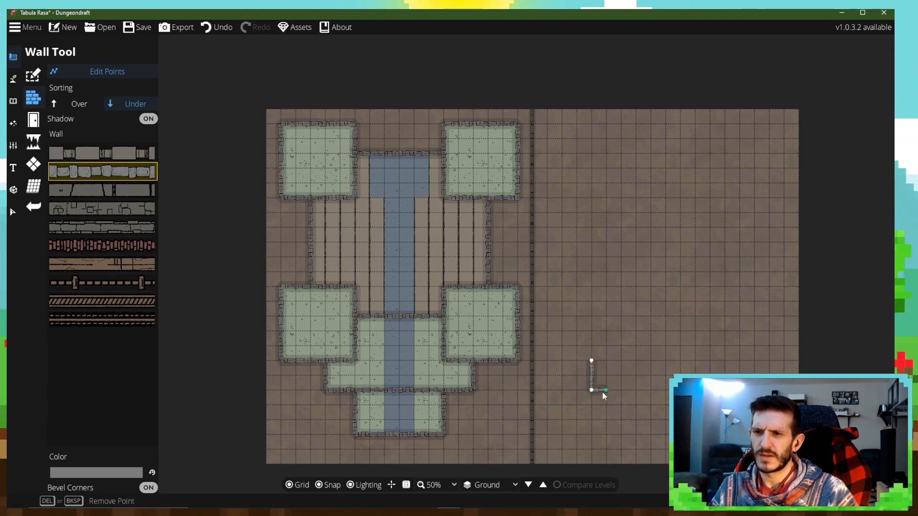
key("Delete")
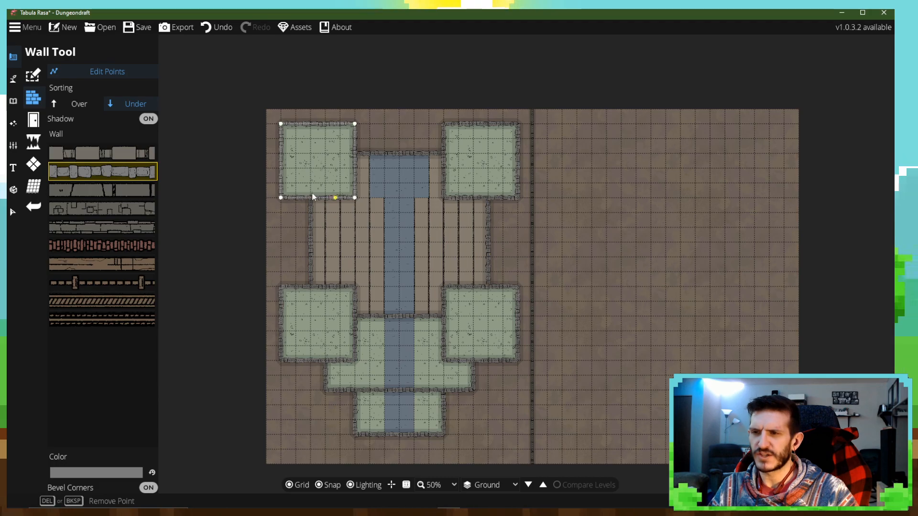
- Build a 5 by 5 square room with a brown plank floor and rough stone walls in the east half's southwest
left_click(32, 76)
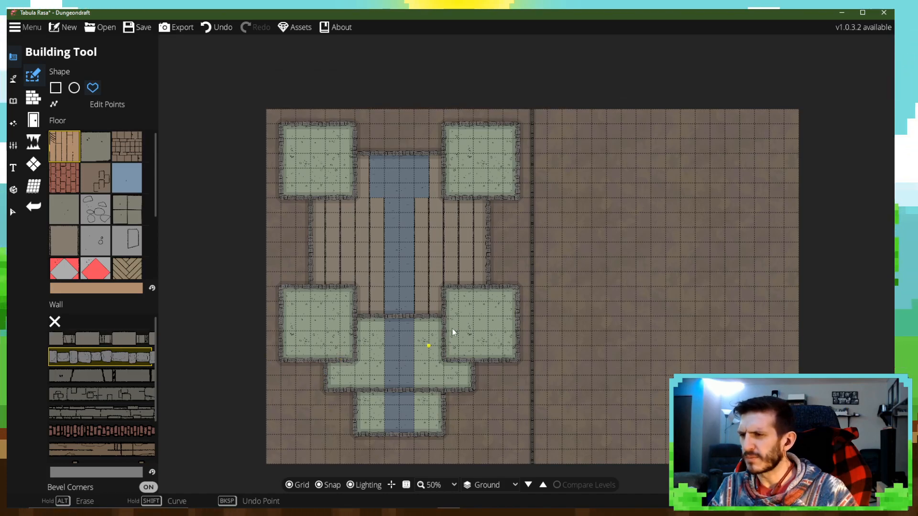
left_click(550, 287)
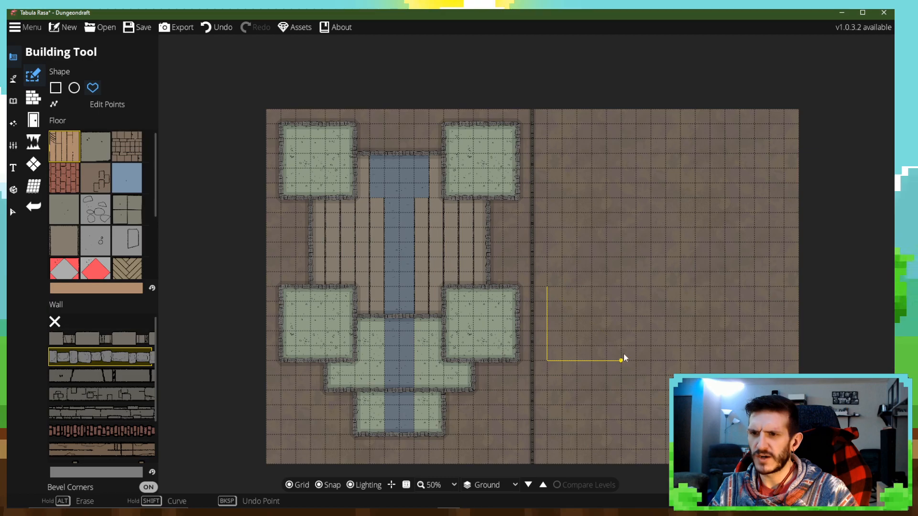
left_click(622, 288)
left_click(549, 288)
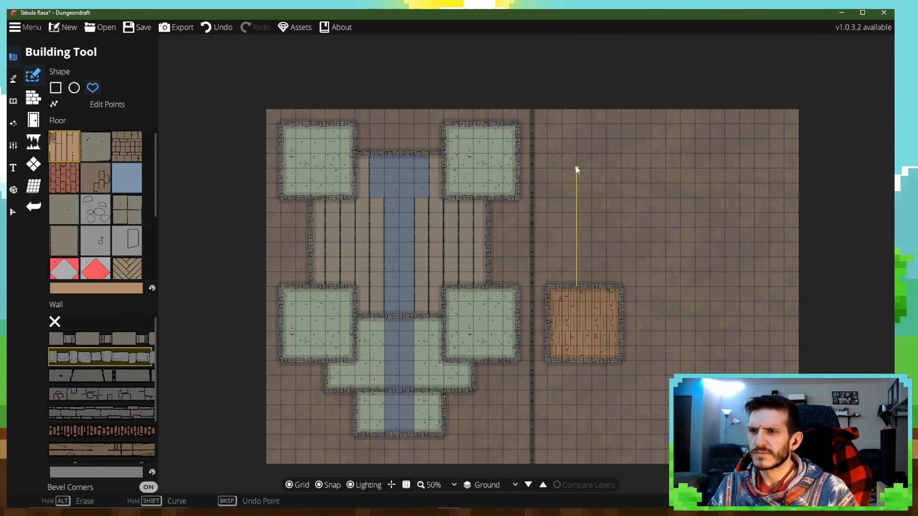
- Draw a stepped plank-floored, stone-walled building about 12 by 16 squares in the east half, joined to the 5 by 5 southwest room
left_click(577, 154)
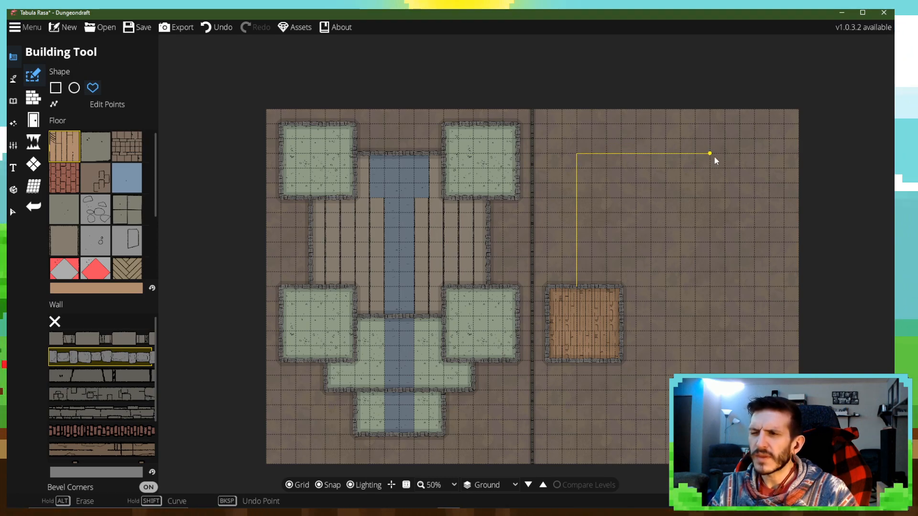
left_click(752, 155)
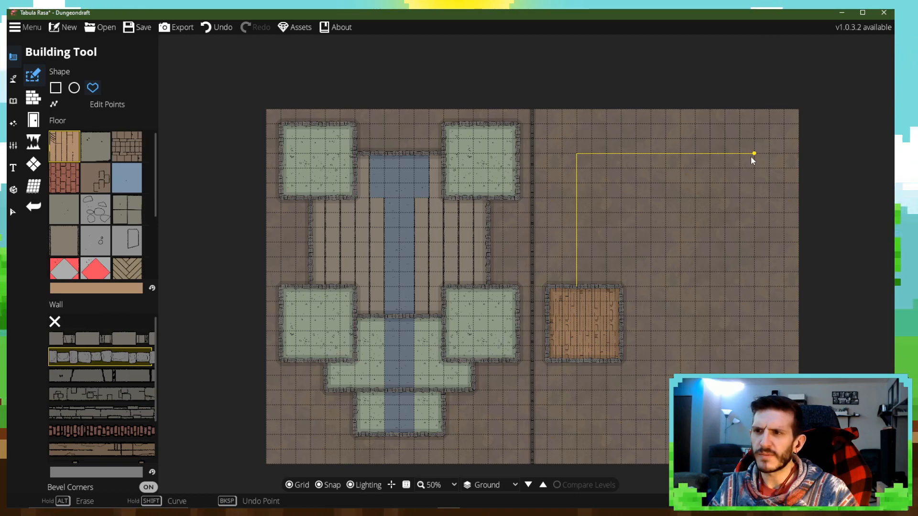
left_click(754, 316)
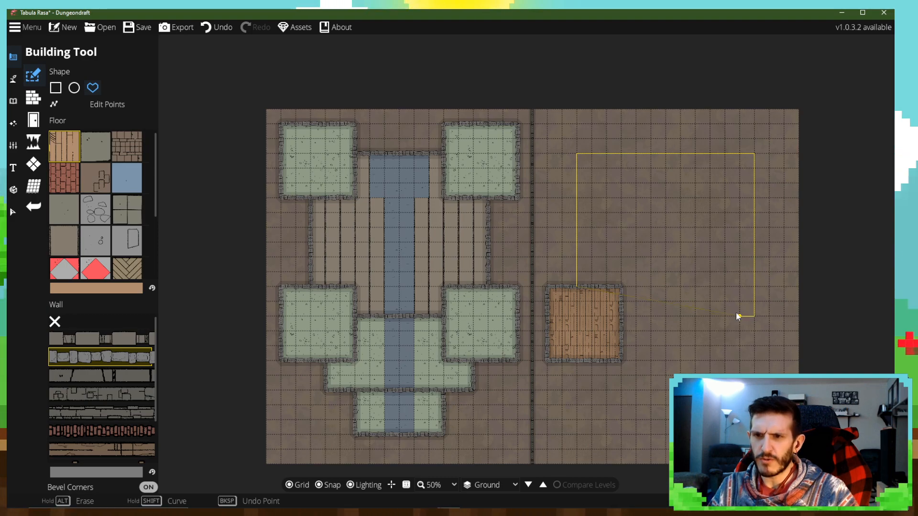
left_click(739, 316)
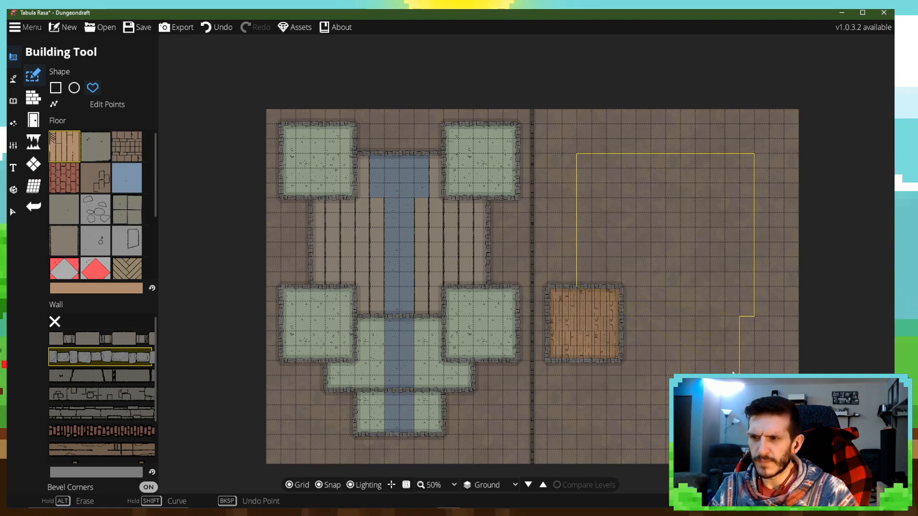
left_click(739, 391)
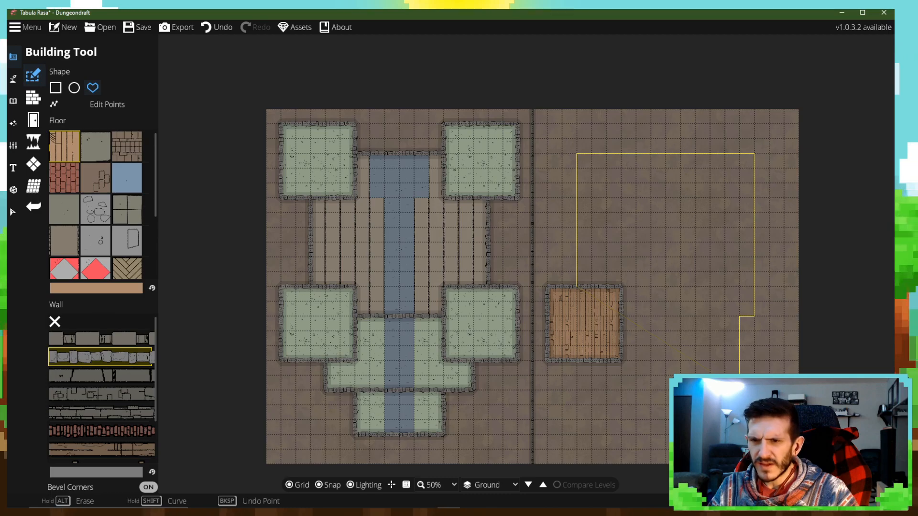
left_click(593, 392)
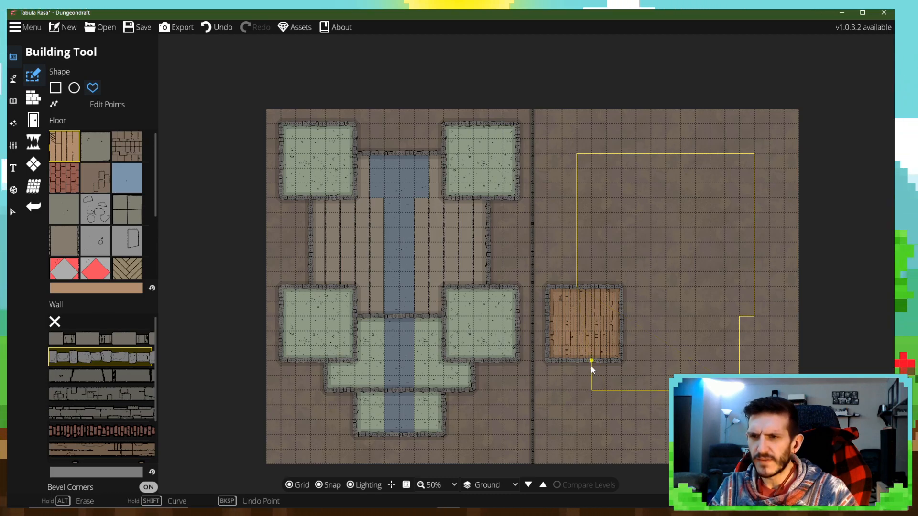
left_click(591, 361)
left_click(621, 361)
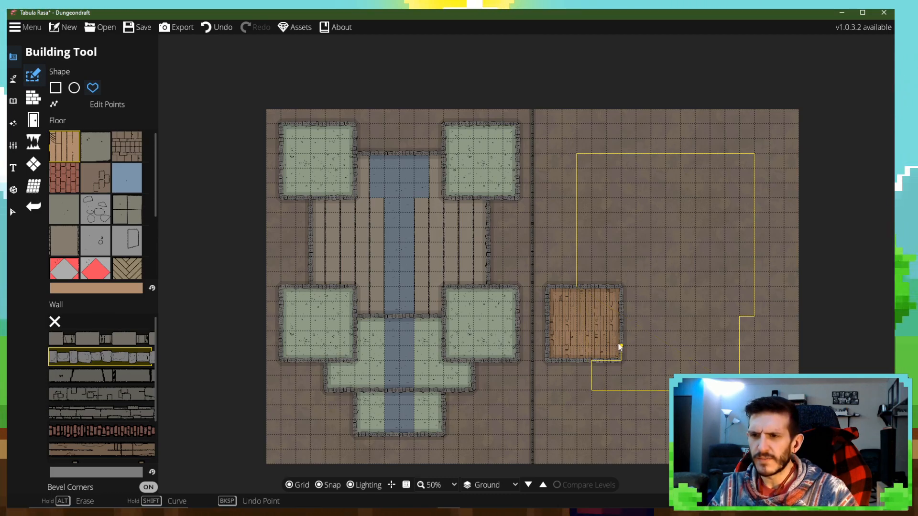
left_click(621, 287)
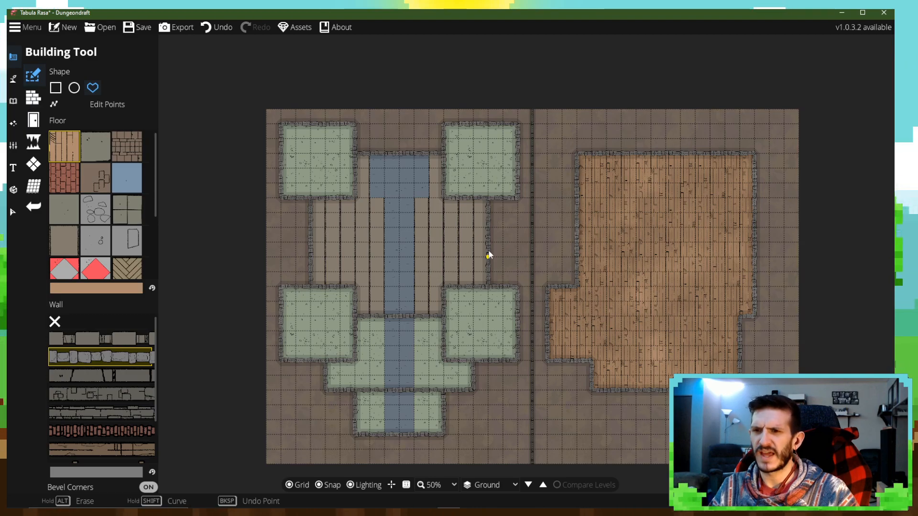
- Close off the 5 by 5 southwest room with rough stone walls along its open north, east and south sides
left_click(33, 98)
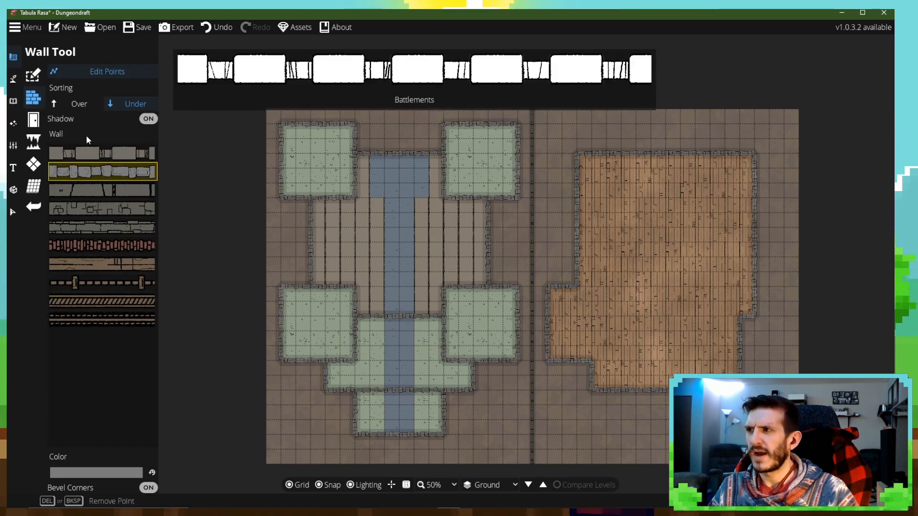
left_click(564, 317)
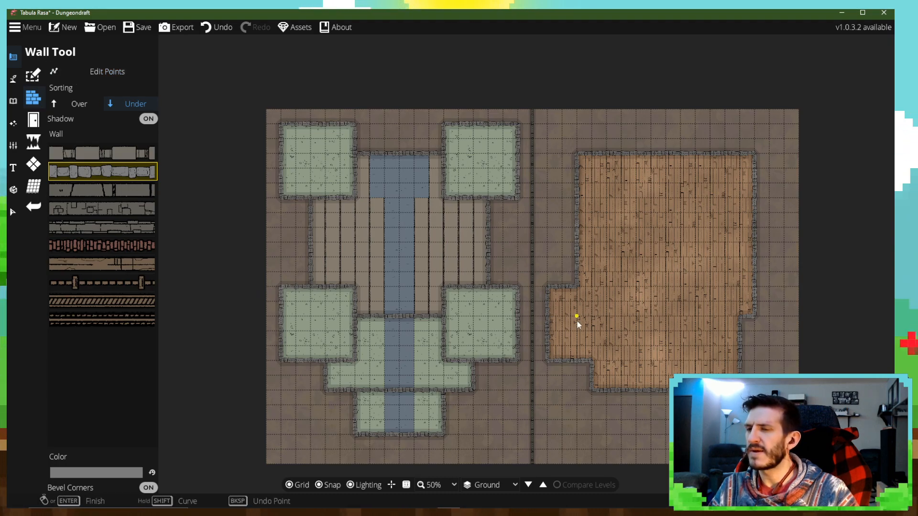
left_click(623, 359)
left_click(595, 360)
right_click(615, 364)
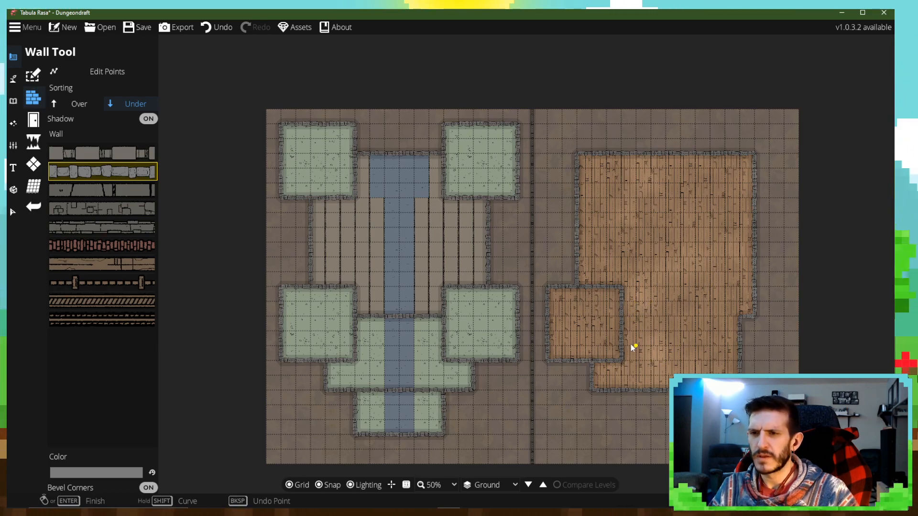
- Inspect the wall junctions around the enclosed southwest room and the adjoining building
scroll(615, 343, "up", 5)
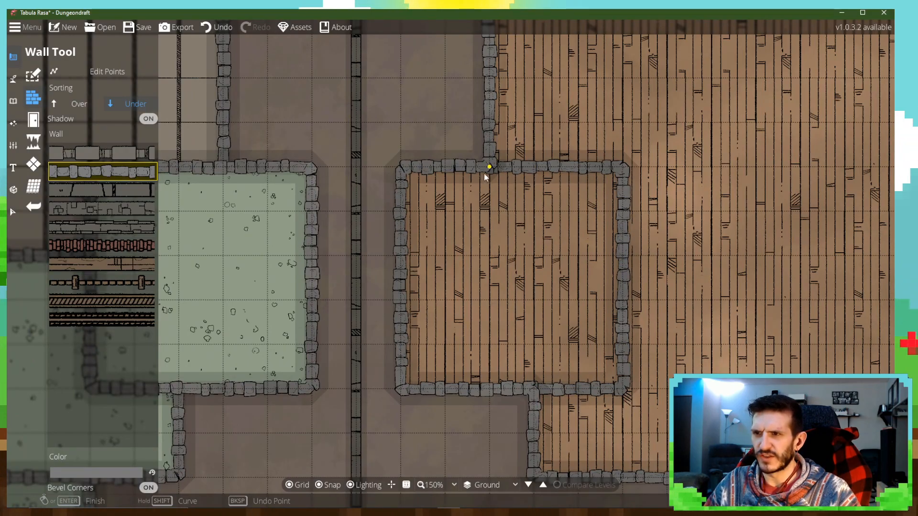
left_click_drag(532, 248, 492, 236)
left_click_drag(581, 230, 468, 215)
scroll(510, 226, "down", 3)
scroll(509, 231, "up", 2)
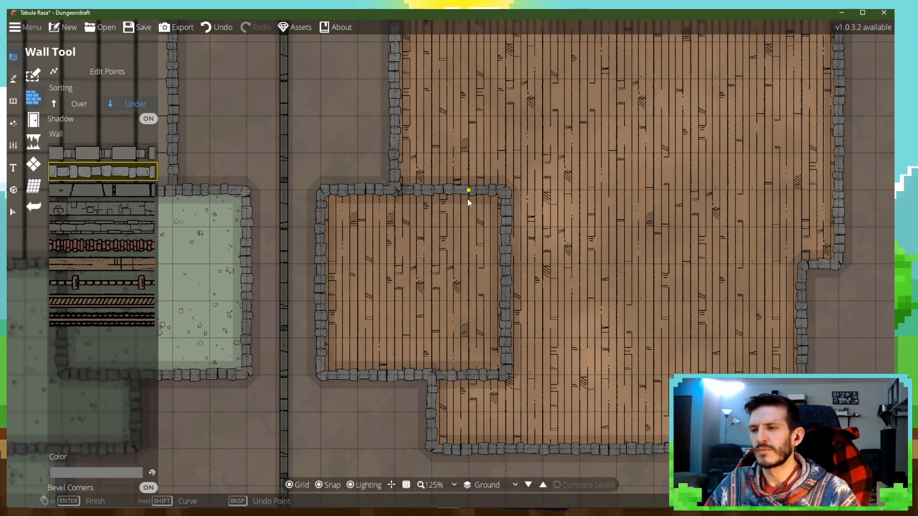
left_click_drag(457, 176, 477, 236)
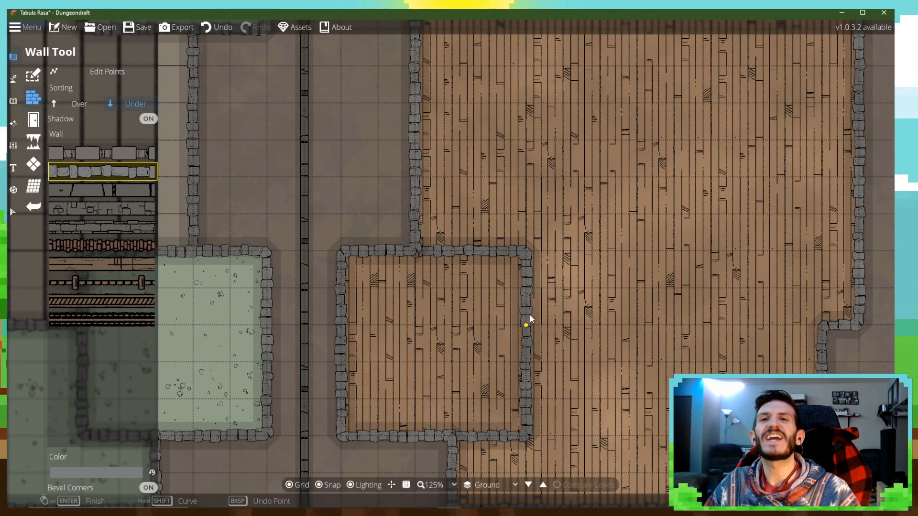
scroll(545, 330, "down", 4)
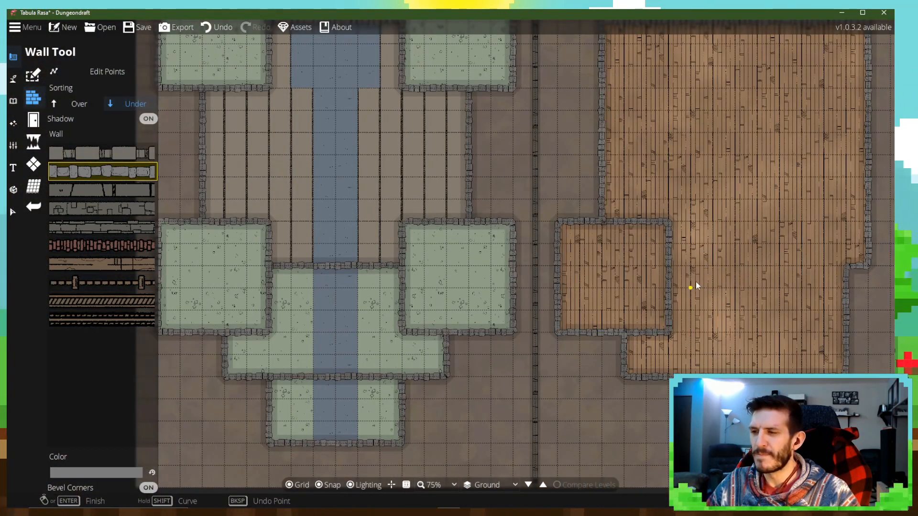
- Draw an 8-square stone wall eastward from the southwest room's east wall to the notch in the building's east wall
left_click_drag(695, 282, 661, 285)
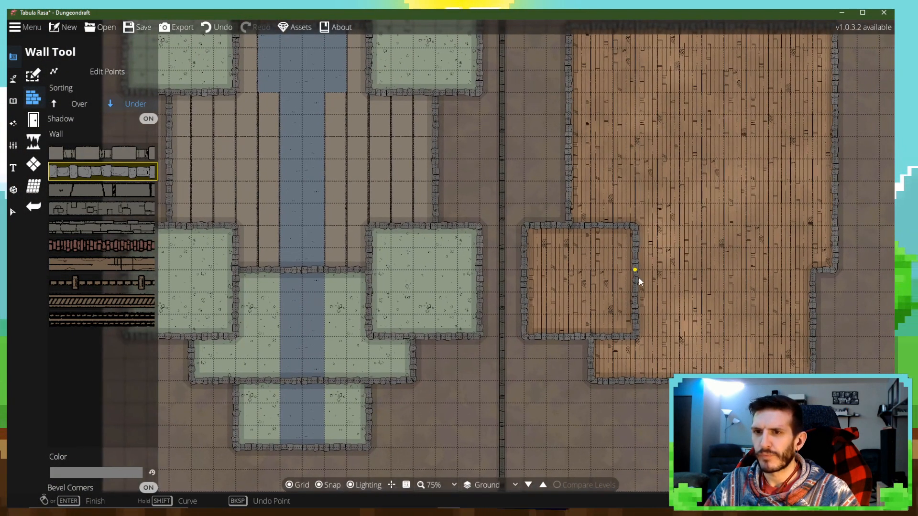
left_click(639, 277)
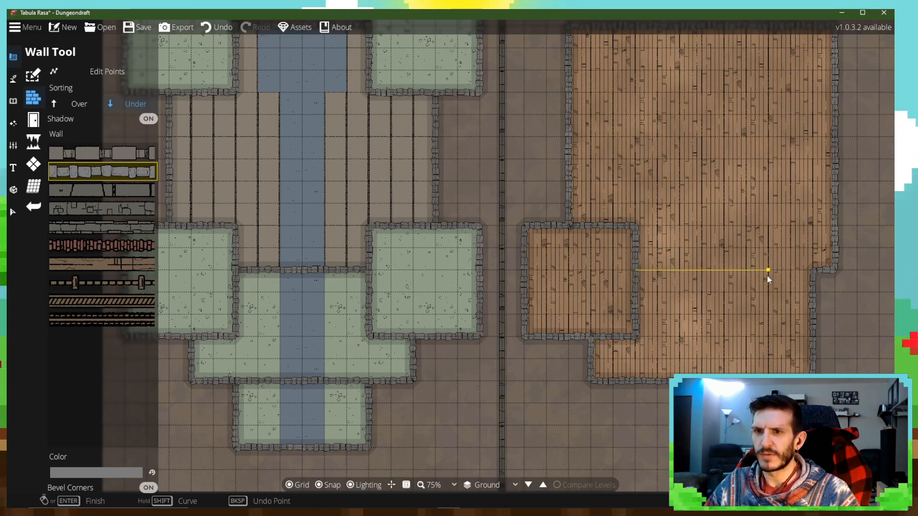
left_click(806, 271)
right_click(806, 271)
- Wall off a 2-square-wide north-south corridor, its west wall turning in to the southwest room's northeast corner
left_click(641, 234)
left_click_drag(676, 229, 645, 268)
left_click(646, 269)
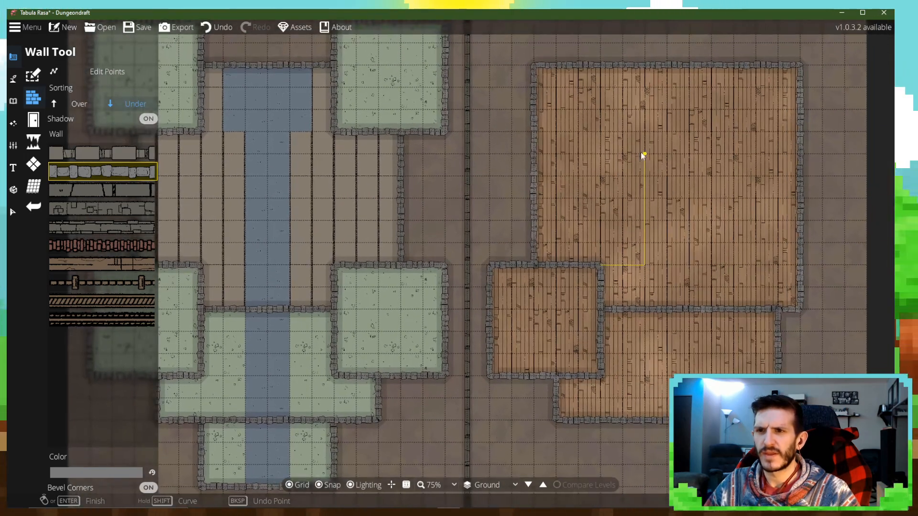
left_click(646, 74)
right_click(646, 74)
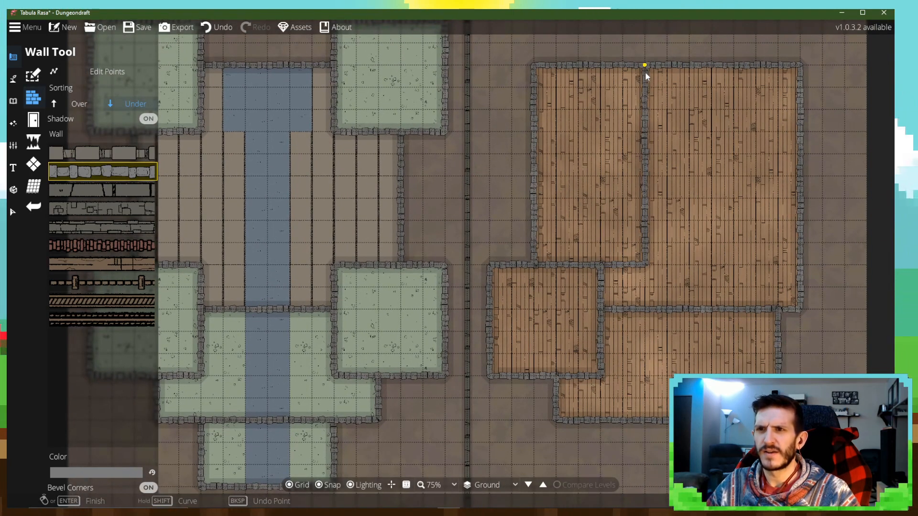
left_click(694, 304)
right_click(694, 303)
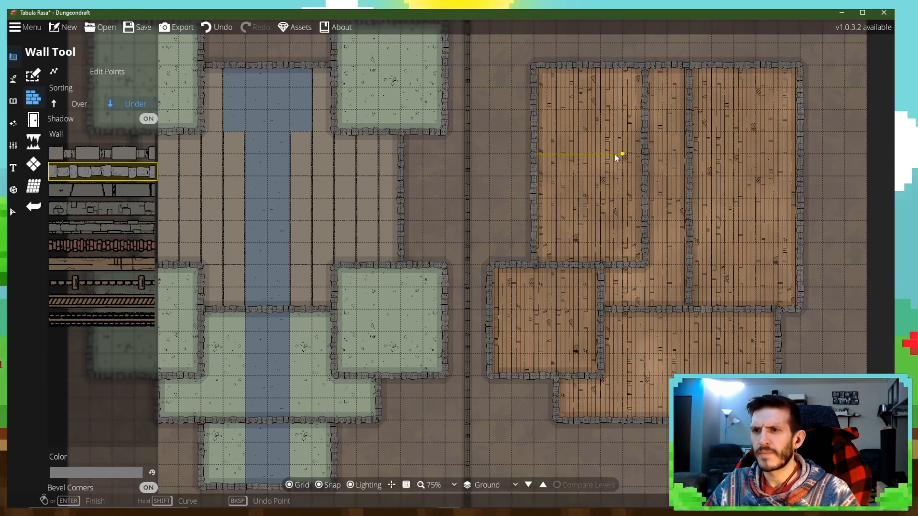
- Divide the corridor's west side with a wall 4 squares from the north and its east side with walls at 3 and 7 squares
left_click(636, 152)
right_click(636, 152)
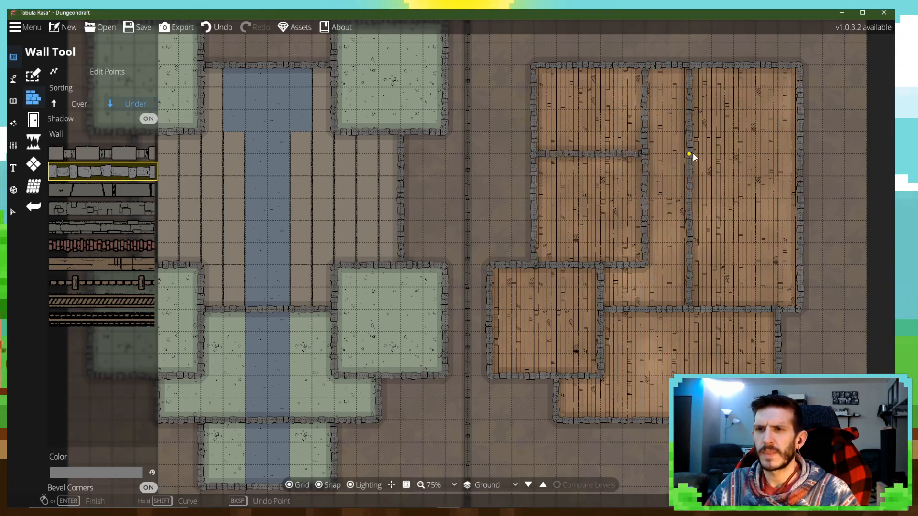
left_click(697, 134)
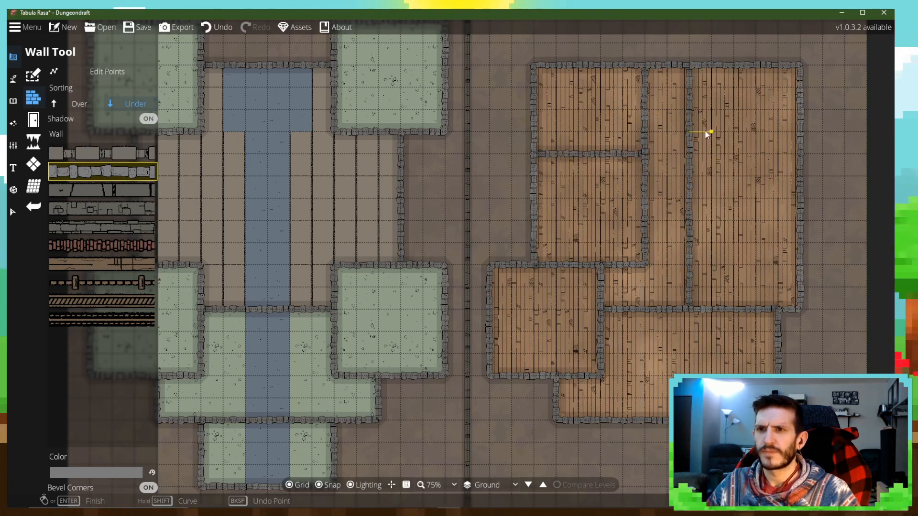
left_click(793, 131)
right_click(793, 131)
left_click(692, 220)
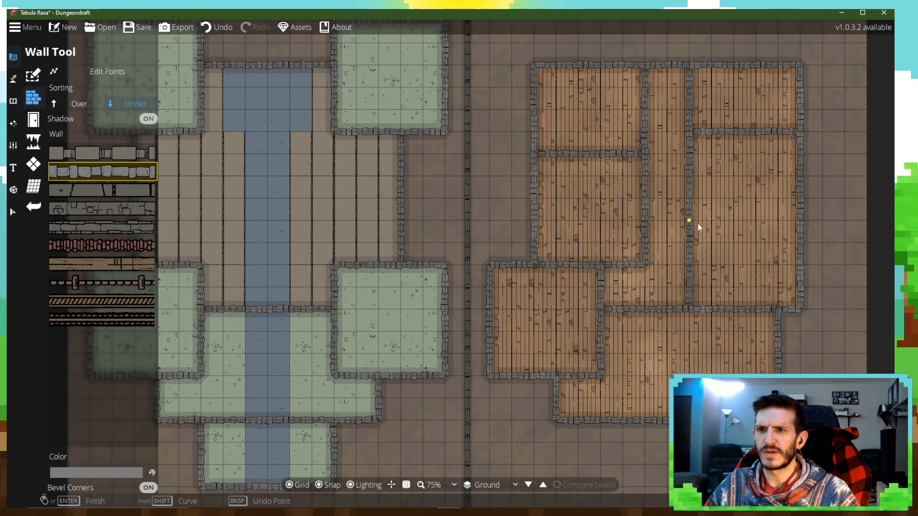
left_click(797, 220)
right_click(797, 220)
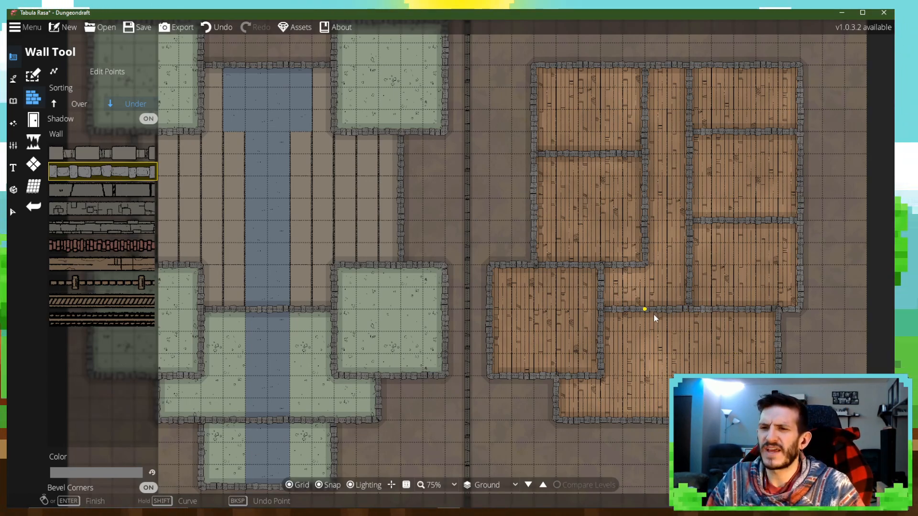
- Switch the map's terrain biome to Prarie with the Terrain Brush
scroll(624, 320, "down", 2)
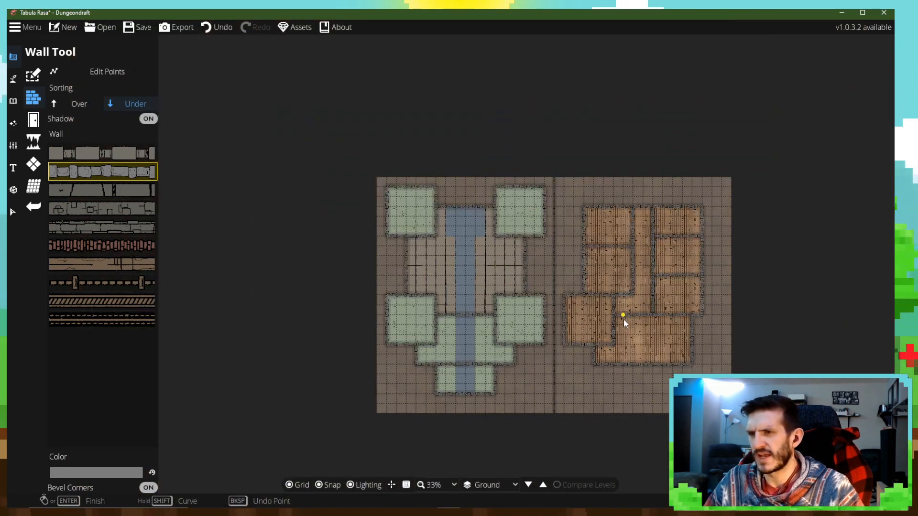
scroll(624, 320, "up", 1)
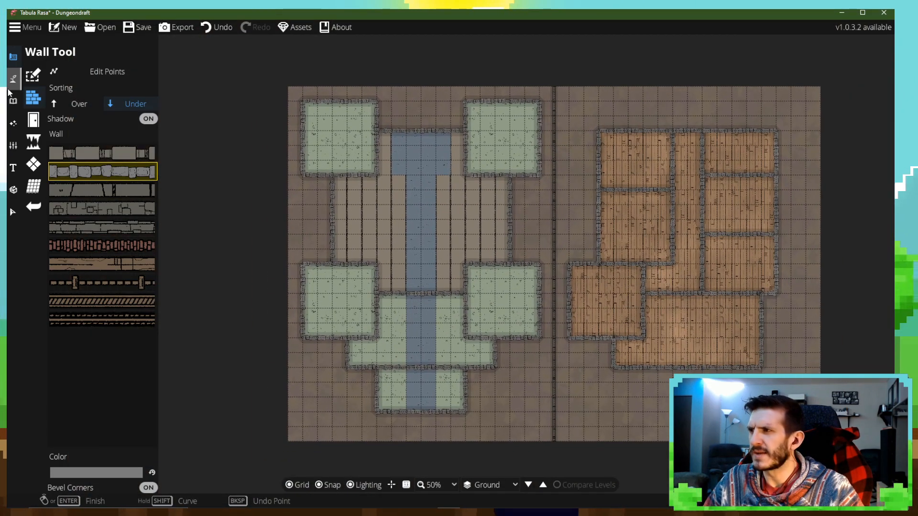
left_click(13, 83)
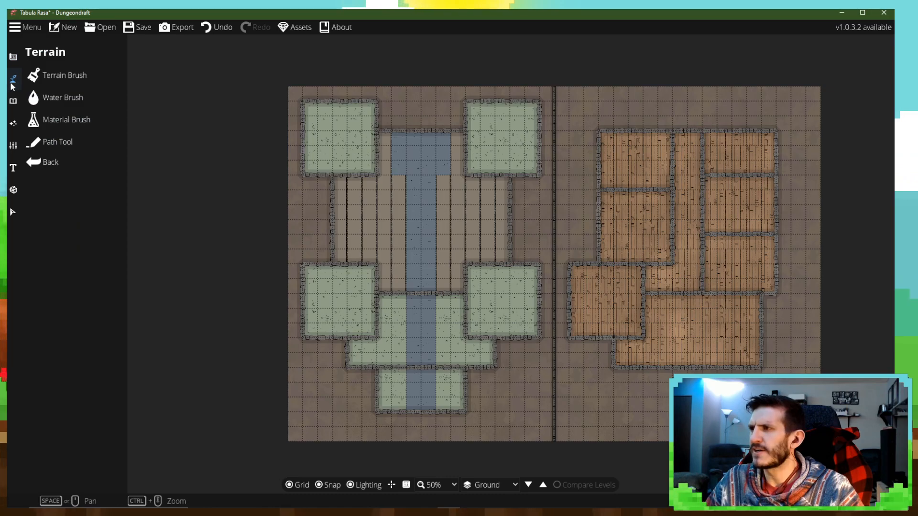
left_click(58, 66)
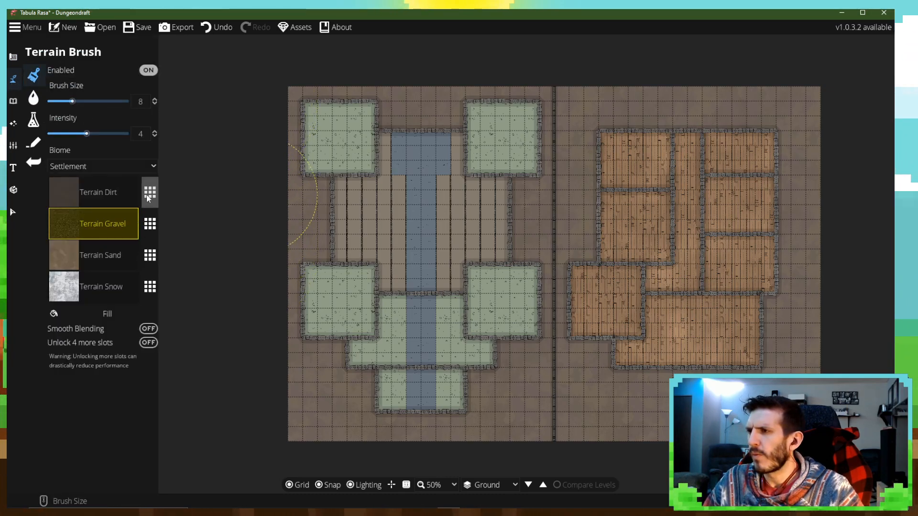
left_click(134, 172)
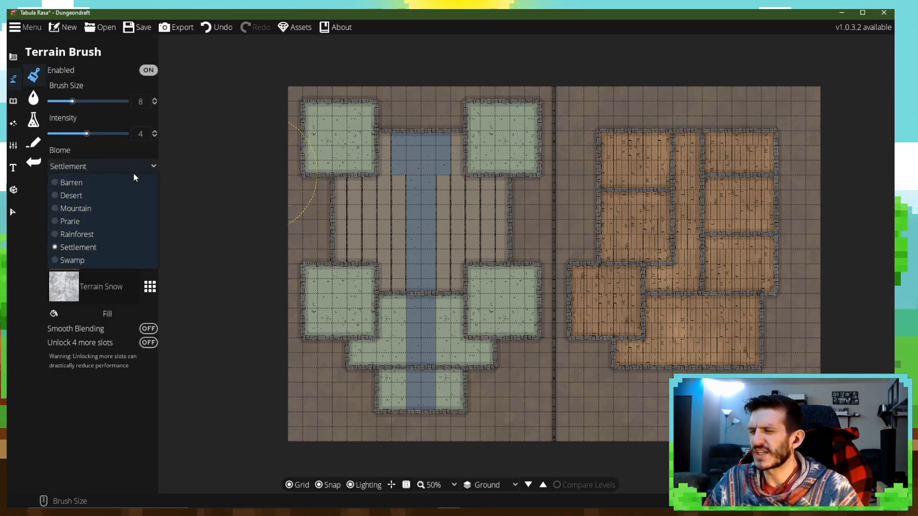
left_click(140, 167)
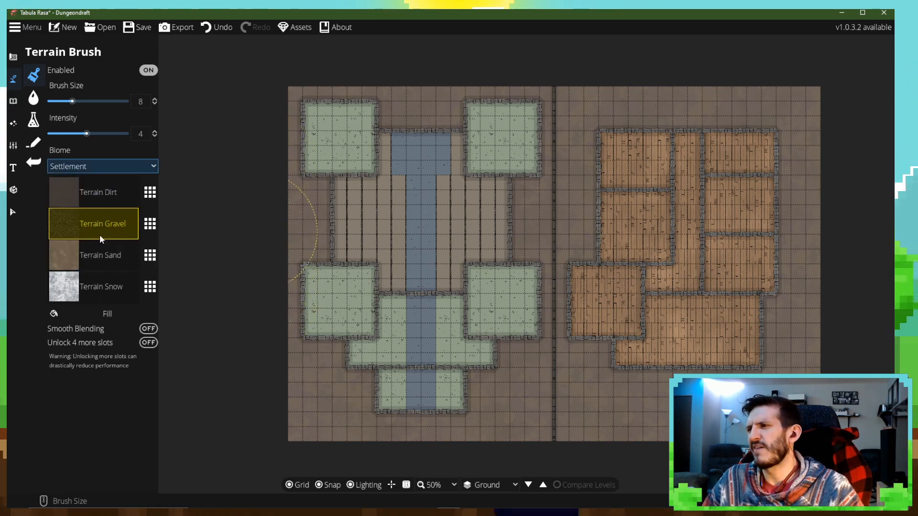
left_click(149, 165)
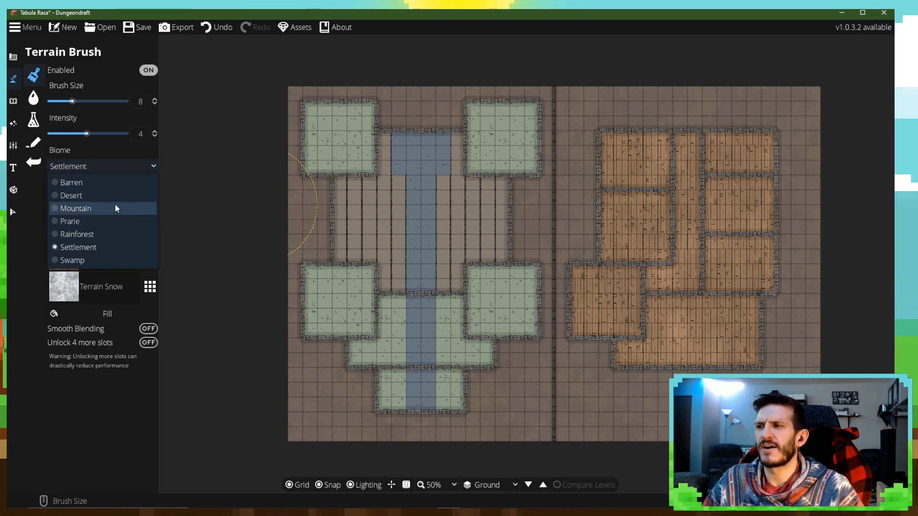
left_click(71, 221)
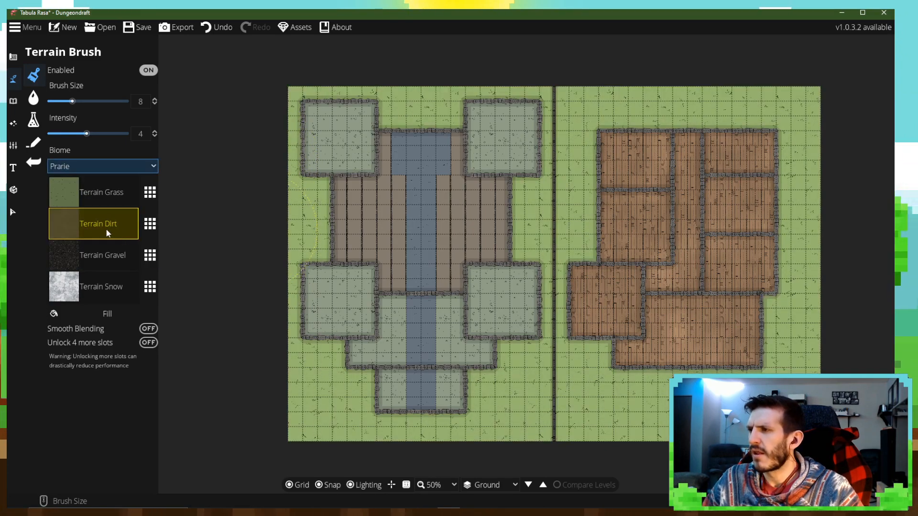
- Try the Barren and Desert biomes on the map's terrain and return it to Prarie
left_click(146, 167)
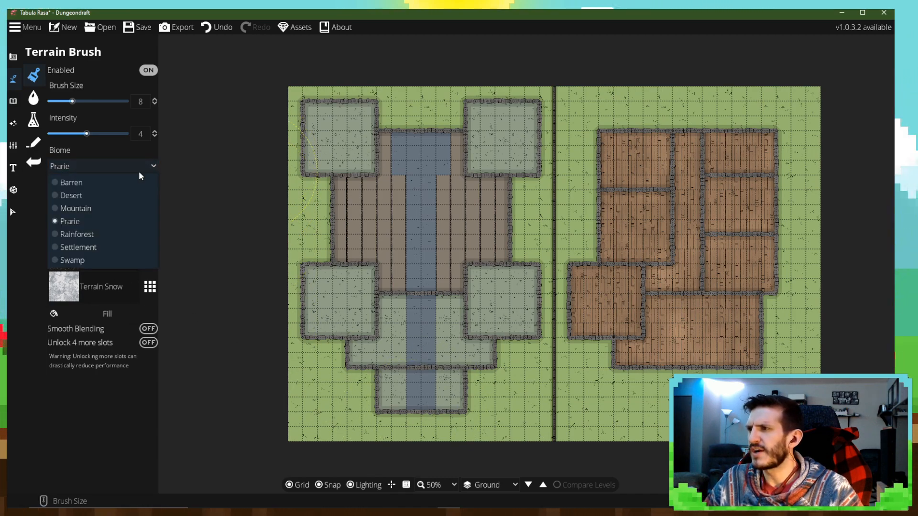
left_click(93, 186)
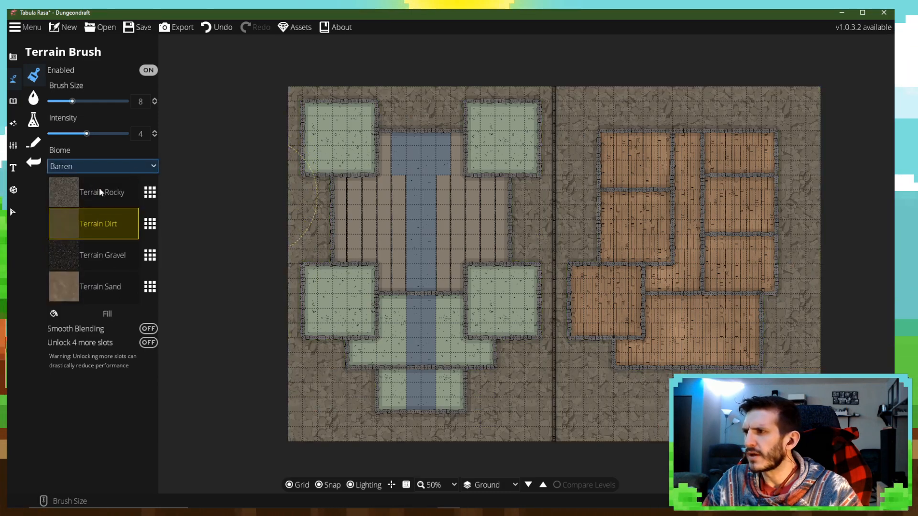
left_click(101, 168)
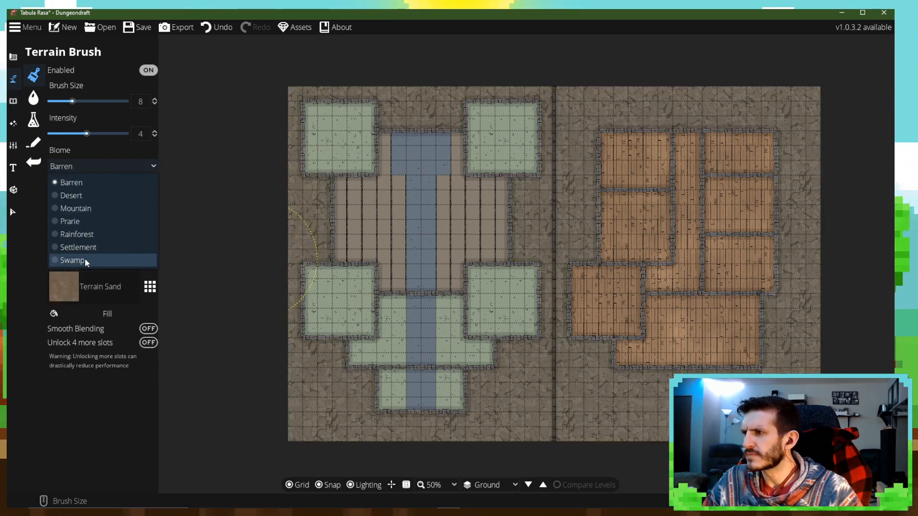
left_click(79, 200)
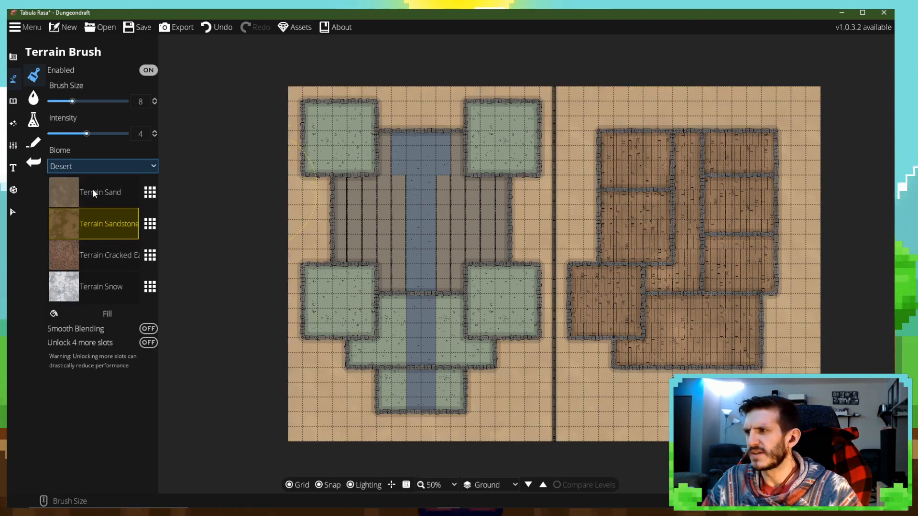
left_click(139, 165)
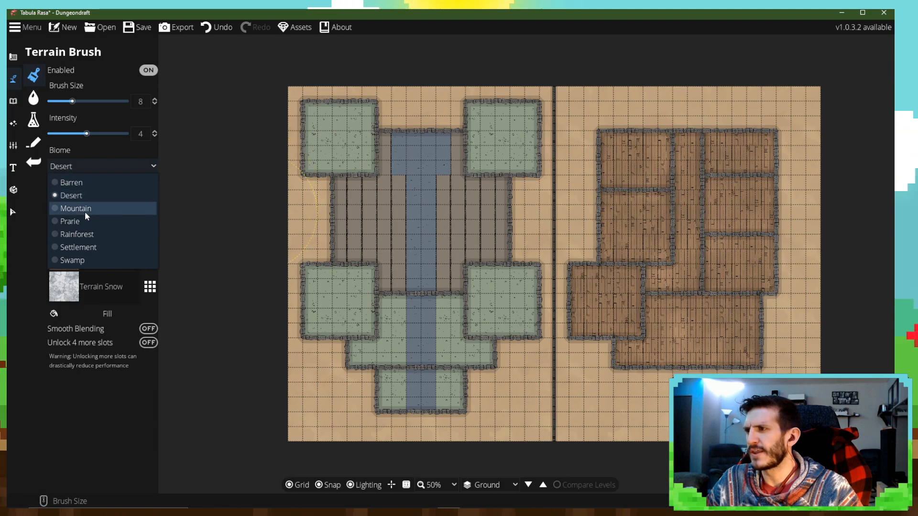
left_click(77, 222)
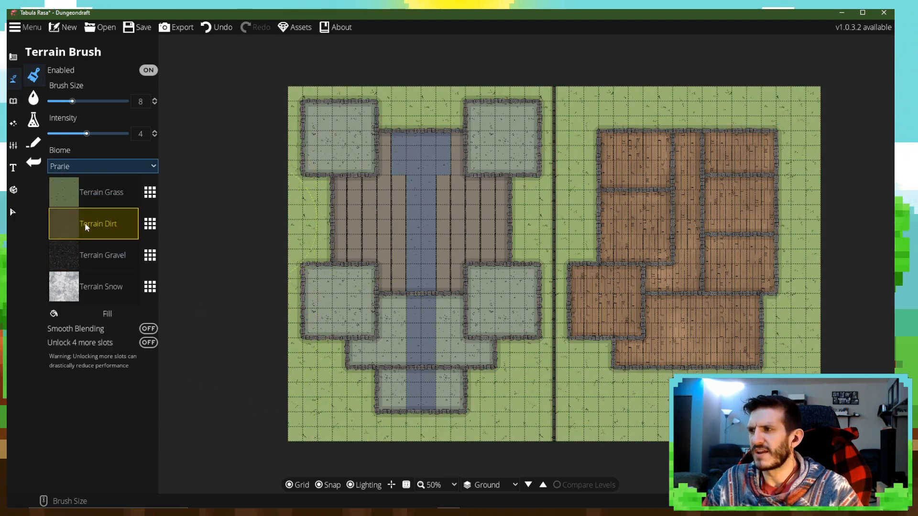
- Paint a Terrain Dirt patch about 4 squares wide, brush size 5, from the west building's southernmost wall to the map edge
scroll(411, 427, "down", 3)
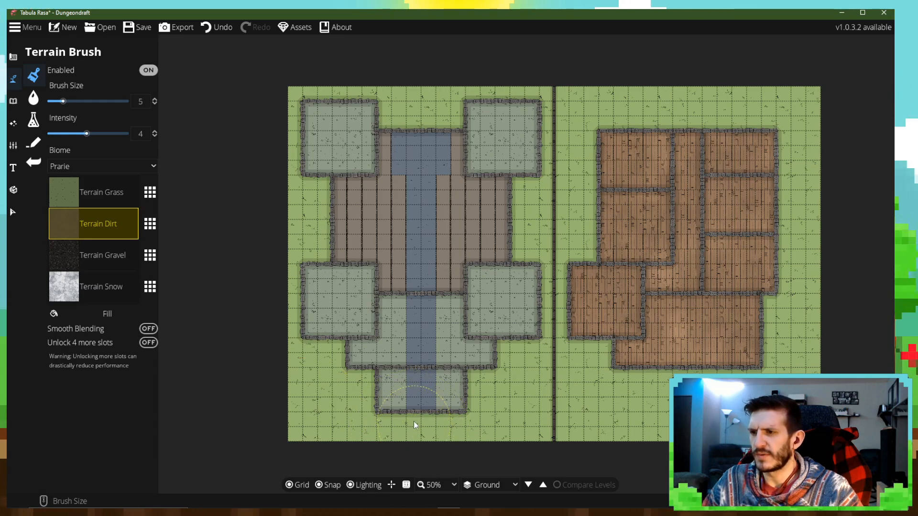
left_click_drag(414, 418, 421, 427)
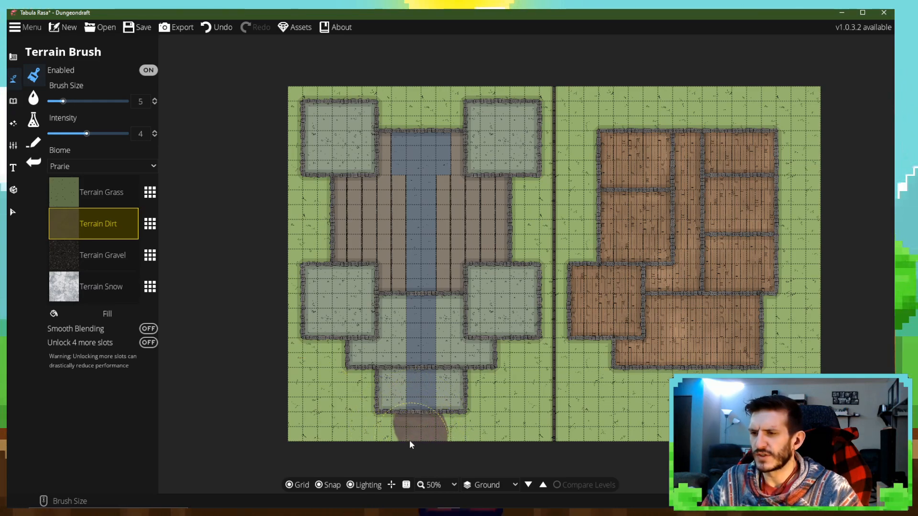
- Try a dirt patch beside the dividing wall southeast of the west building and undo it
left_click(541, 404)
left_click(538, 378)
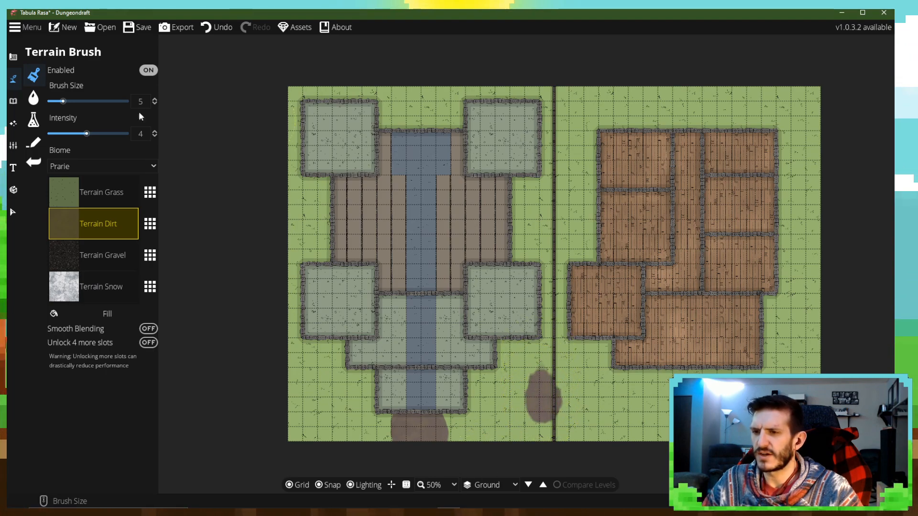
left_click(211, 29)
left_click(212, 28)
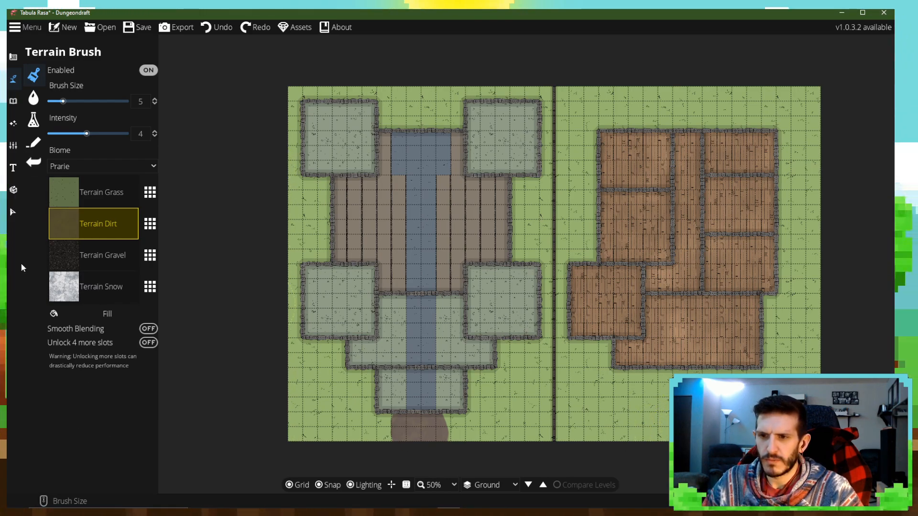
- Try a 6 by 3 square gable roof in the brown plank style outside the east building's south wall and undo it
left_click(33, 98)
left_click(34, 98)
left_click(14, 56)
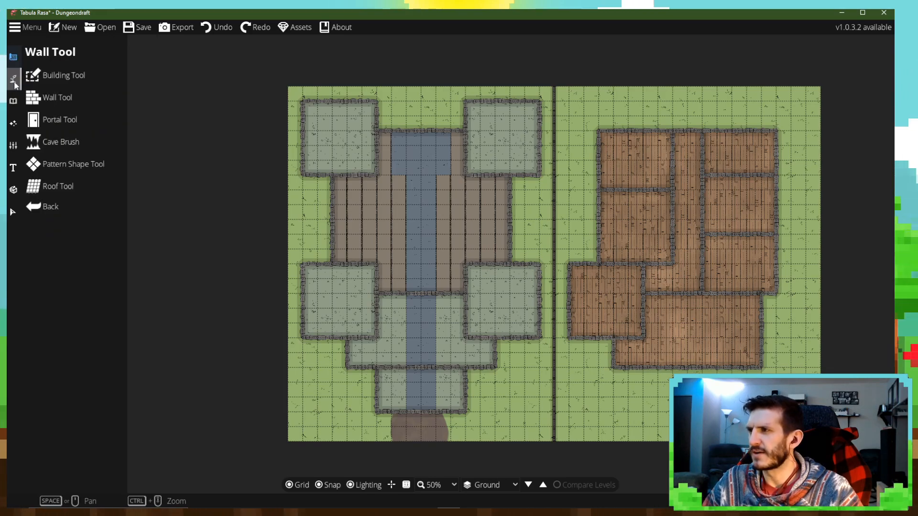
left_click(44, 114)
left_click(55, 186)
mouse_move(71, 223)
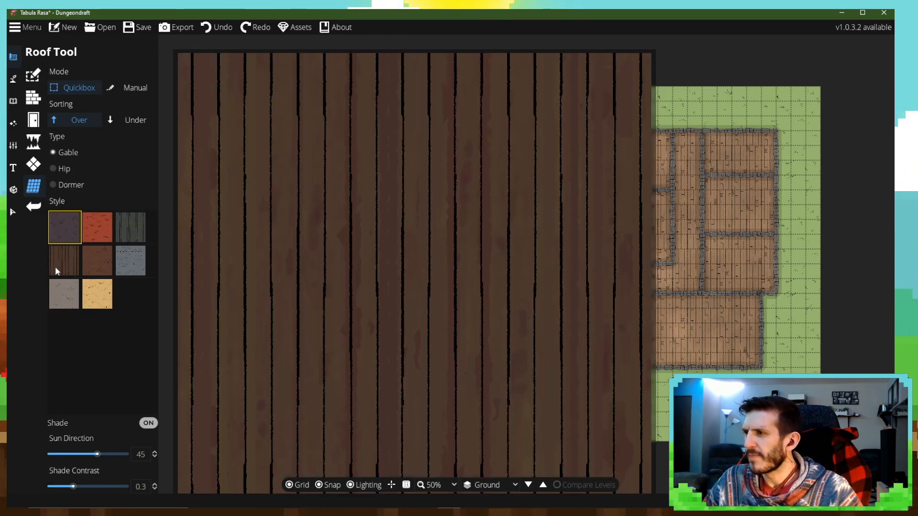
left_click(55, 266)
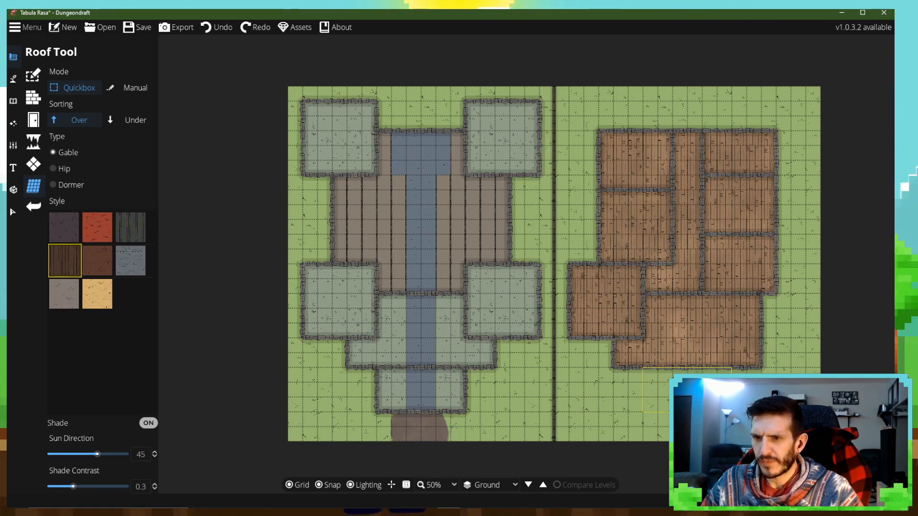
left_click_drag(732, 412, 732, 412)
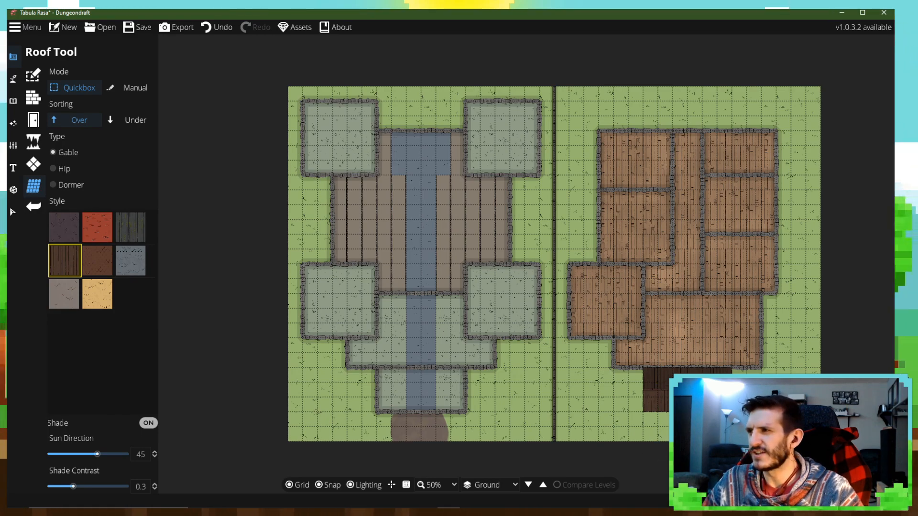
left_click(67, 170)
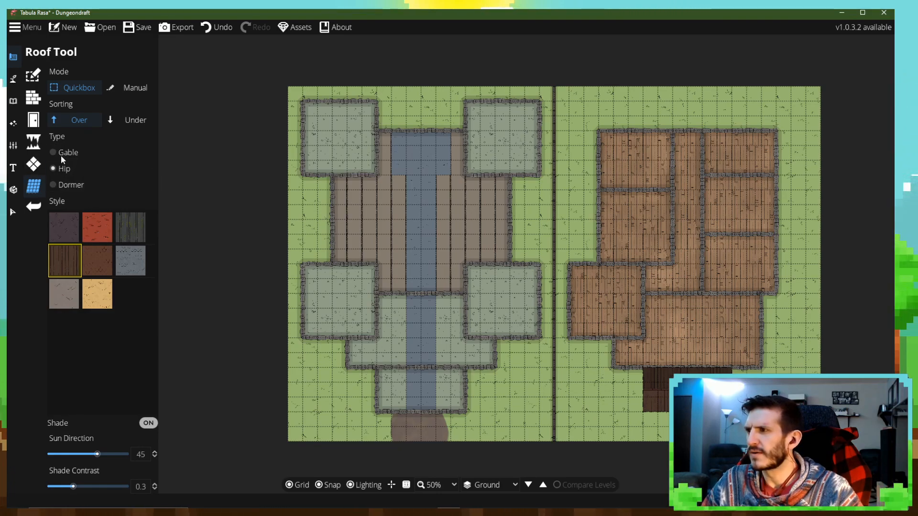
left_click(67, 171)
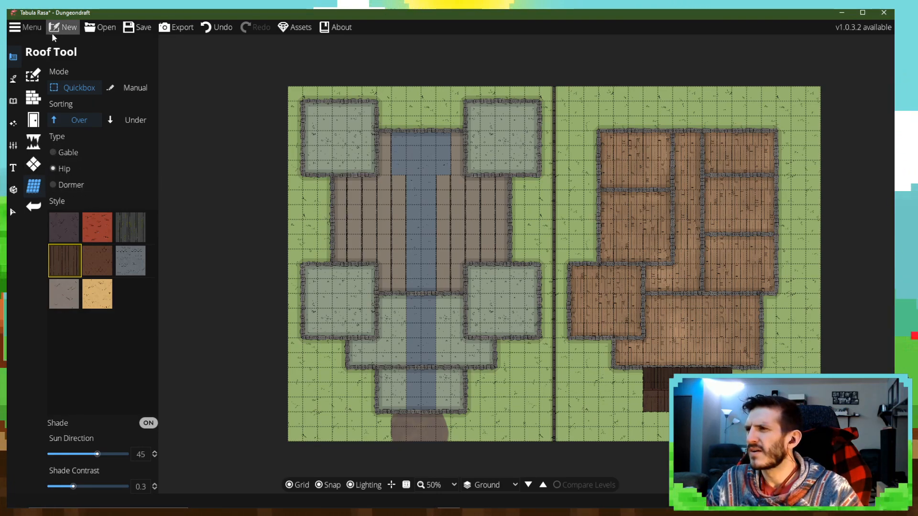
left_click(214, 28)
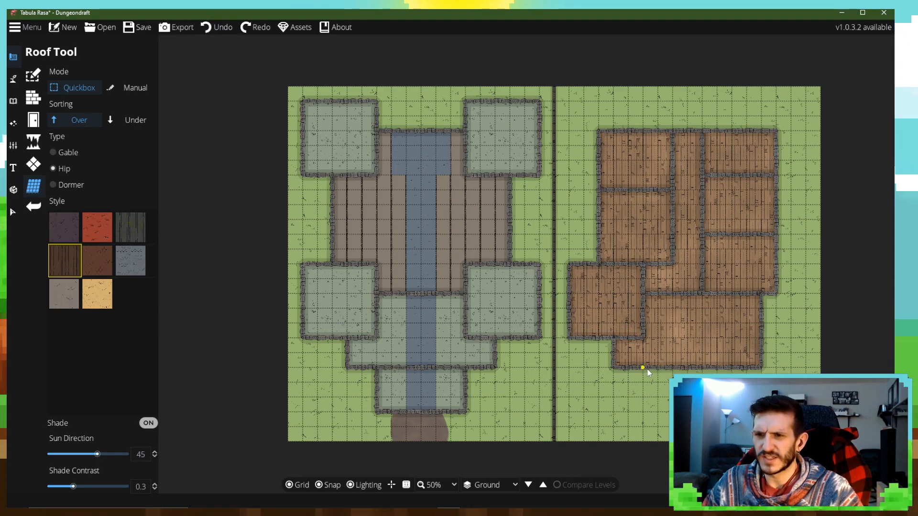
- Try a 6 by 3 square brown plank hip roof outside the east building's south wall and undo it
left_click_drag(702, 397, 732, 413)
scroll(707, 428, "up", 2)
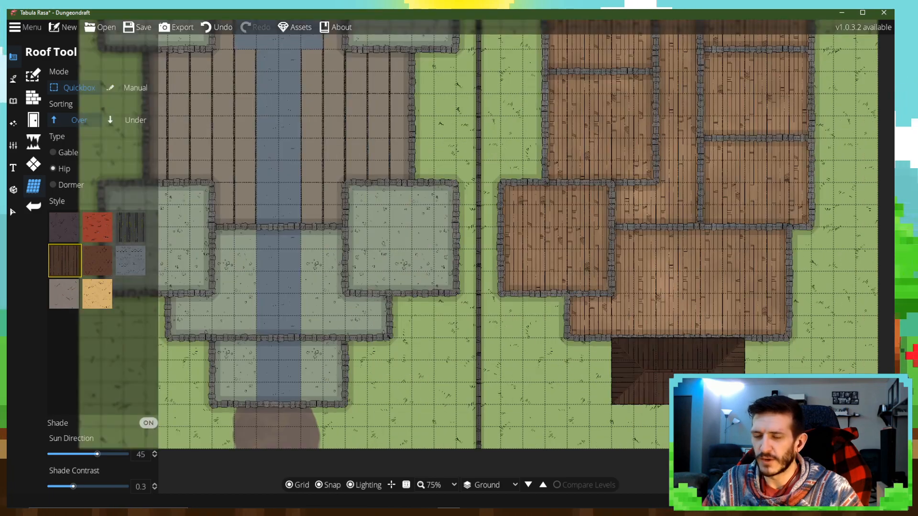
scroll(678, 404, "down", 1)
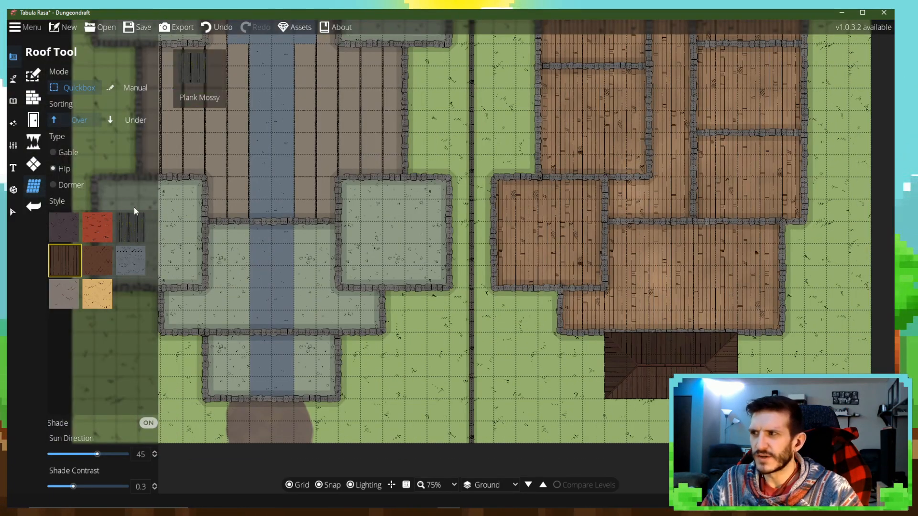
left_click(211, 29)
- Compare the mossy plank and dark purple shingle roof styles and choose the dark purple shingles
left_click(126, 223)
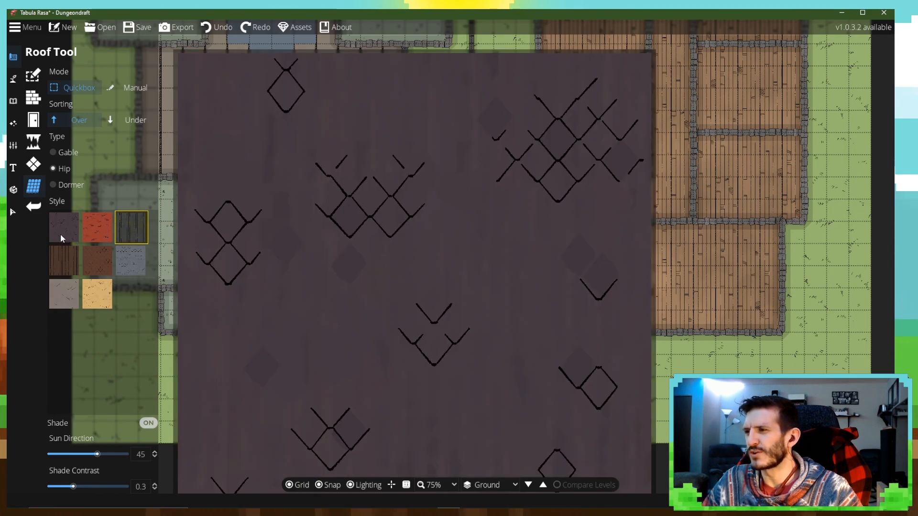
left_click(60, 225)
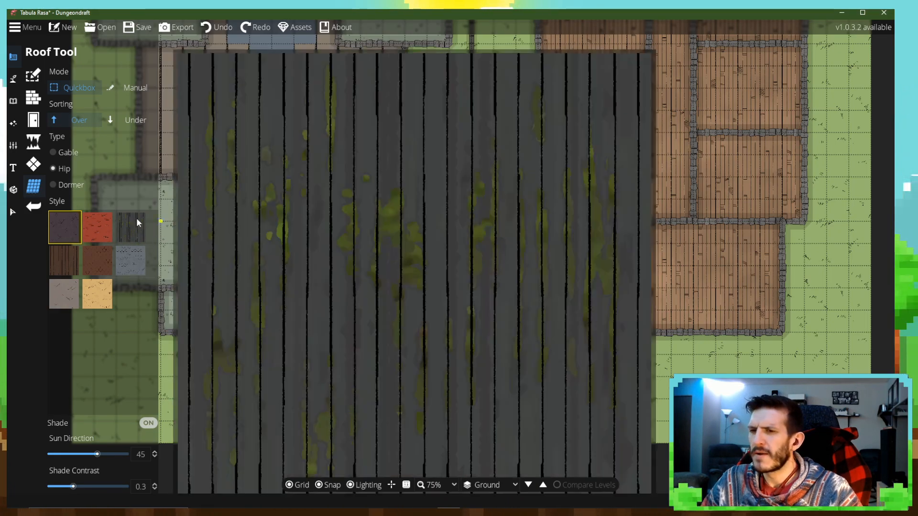
- Try a 6 by 3 square dormer roof in dark purple shingles against the east building's south wall and undo it
left_click(53, 185)
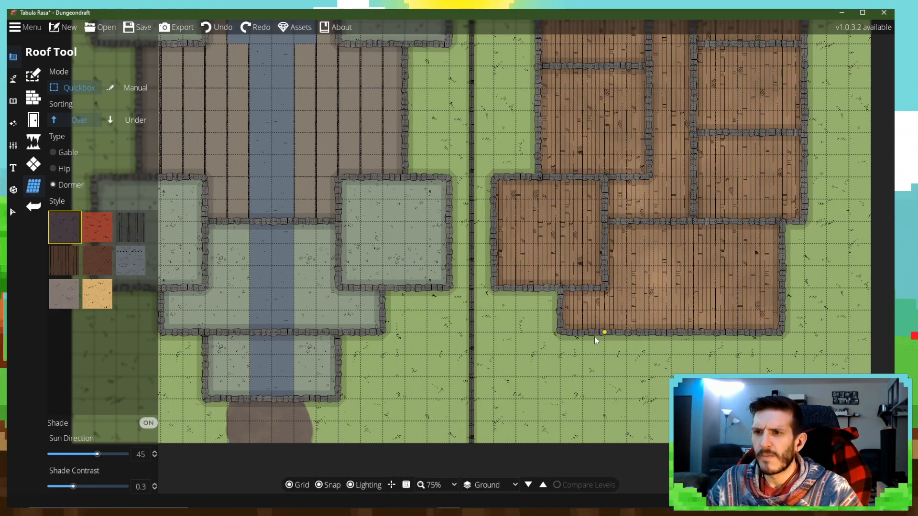
left_click_drag(612, 384, 738, 399)
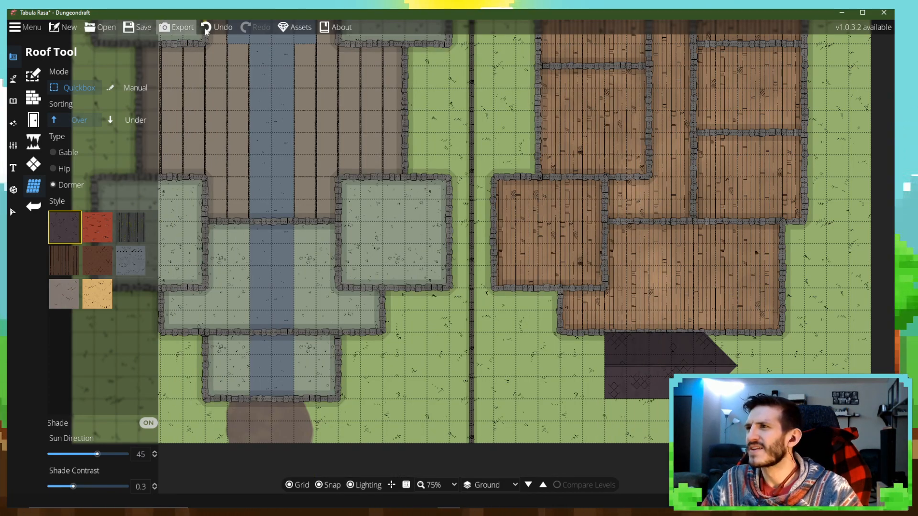
left_click(201, 28)
- Try a 6 by 3 square gable roof in dark purple shingles at the east building's south wall and undo it
left_click(129, 167)
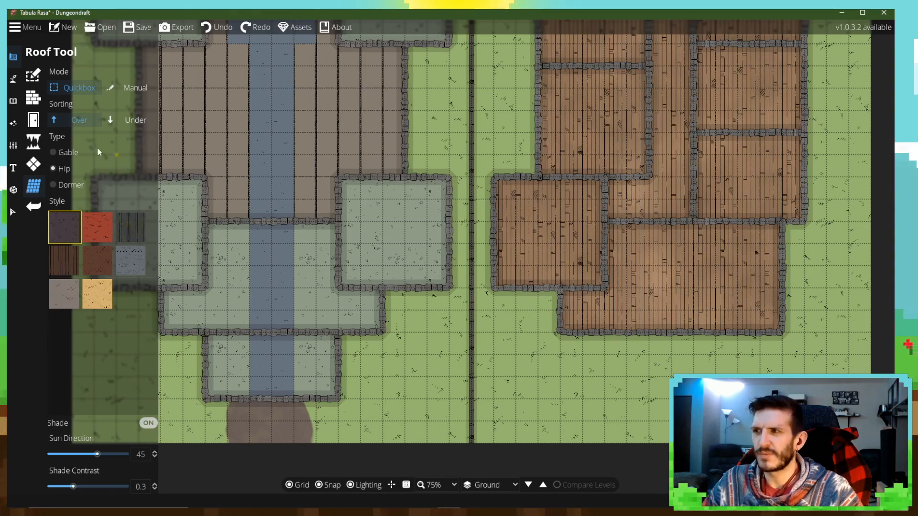
left_click(61, 153)
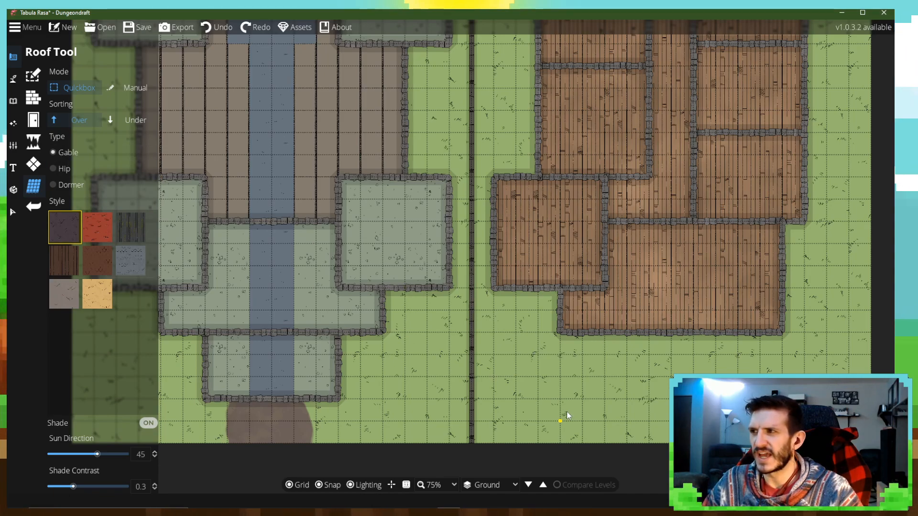
left_click_drag(605, 332, 738, 398)
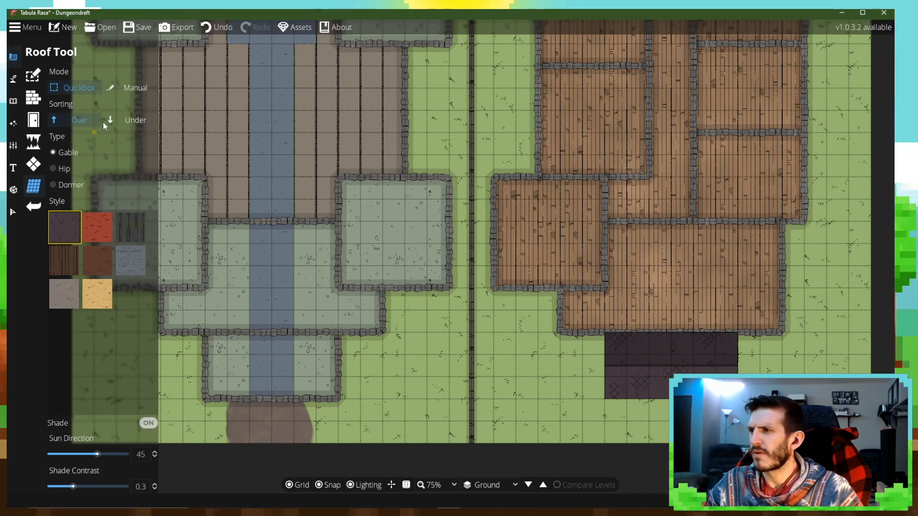
left_click(217, 27)
- Draw a 6 by 3 square hip roof directly outside the east building's south wall, starting 2 squares from its west end
left_click(72, 170)
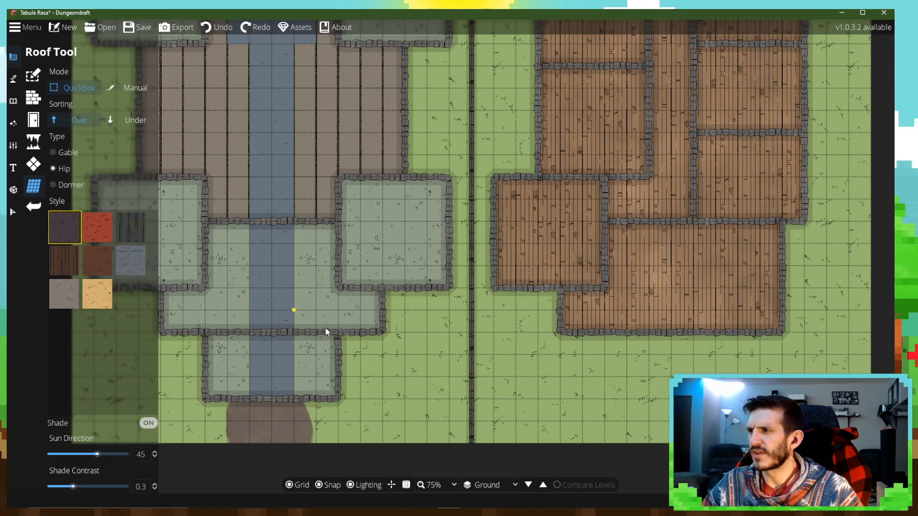
left_click_drag(604, 339, 738, 399)
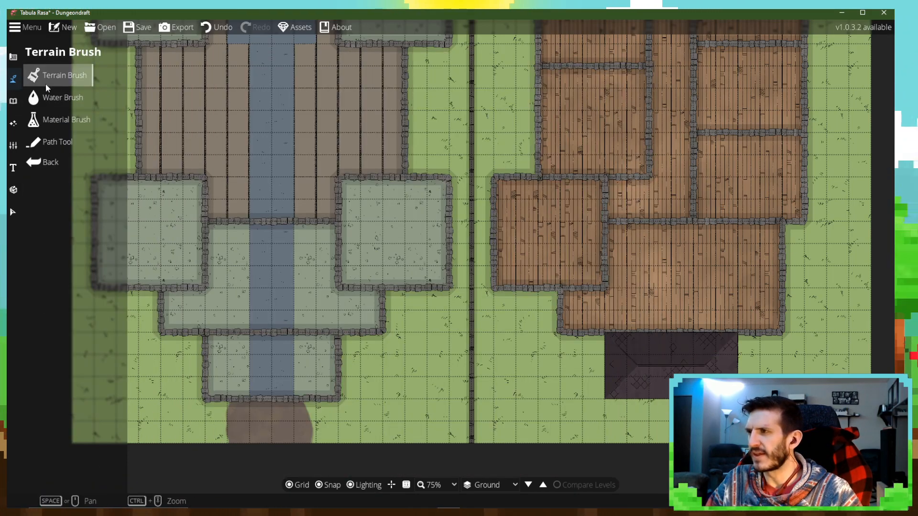
- Paint a Terrain Dirt patch about 4 squares wide from the hip roof's south edge to the map edge
left_click(45, 84)
left_click_drag(670, 420, 666, 485)
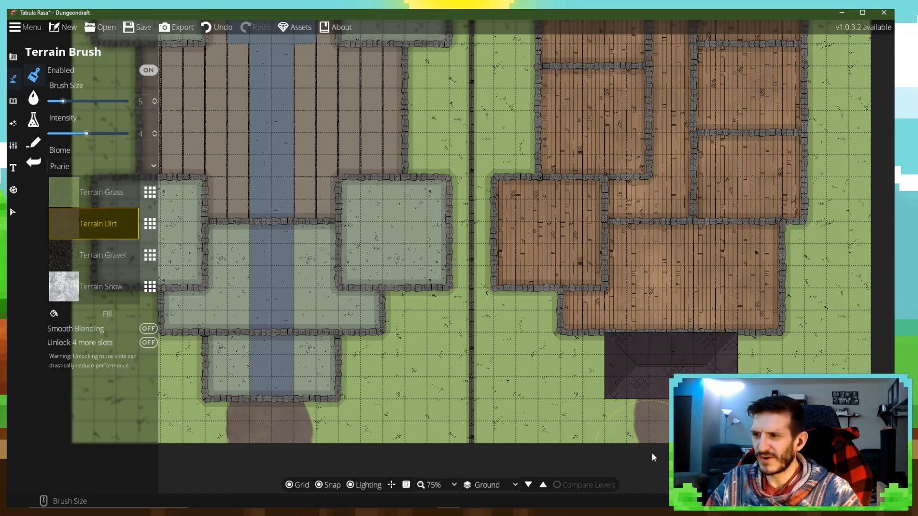
mouse_move(659, 432)
left_mouse_down()
mouse_move(649, 411)
mouse_move(649, 437)
mouse_move(636, 404)
left_mouse_up()
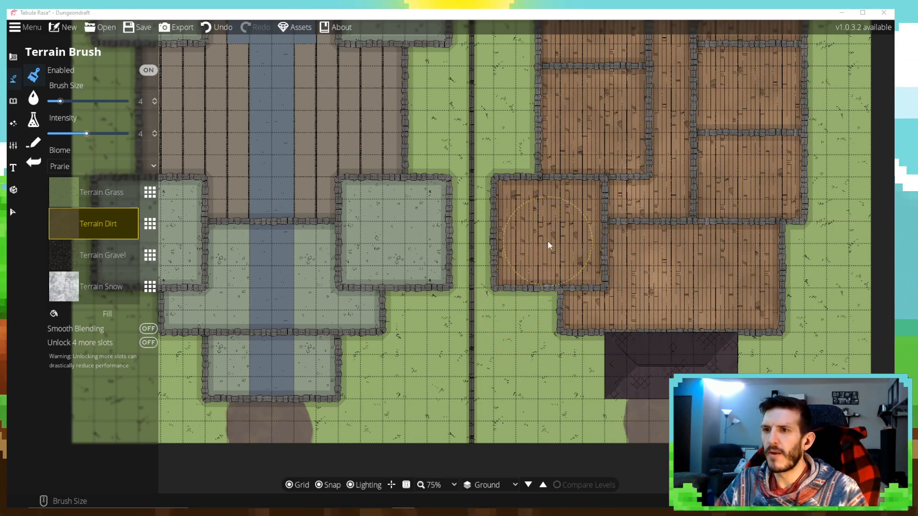
scroll(558, 251, "down", 1)
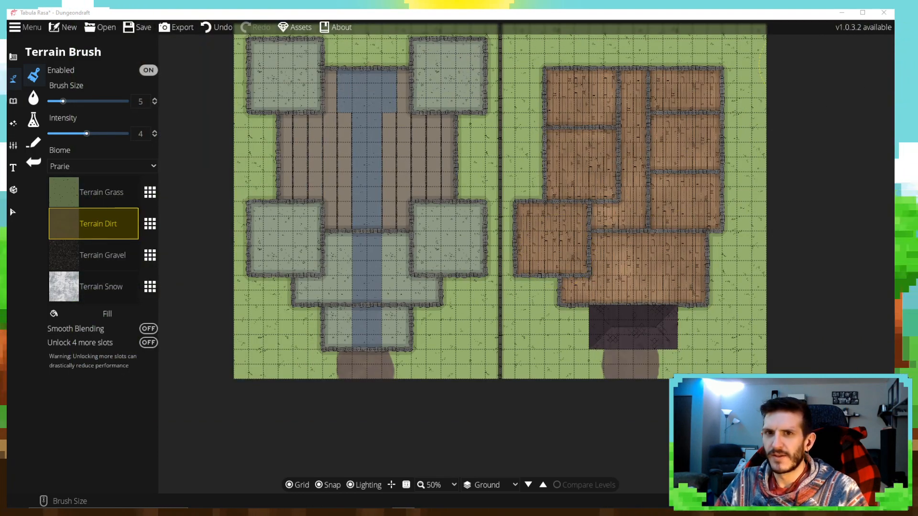
left_click_drag(543, 230, 567, 273)
scroll(614, 316, "up", 2)
scroll(615, 301, "down", 2)
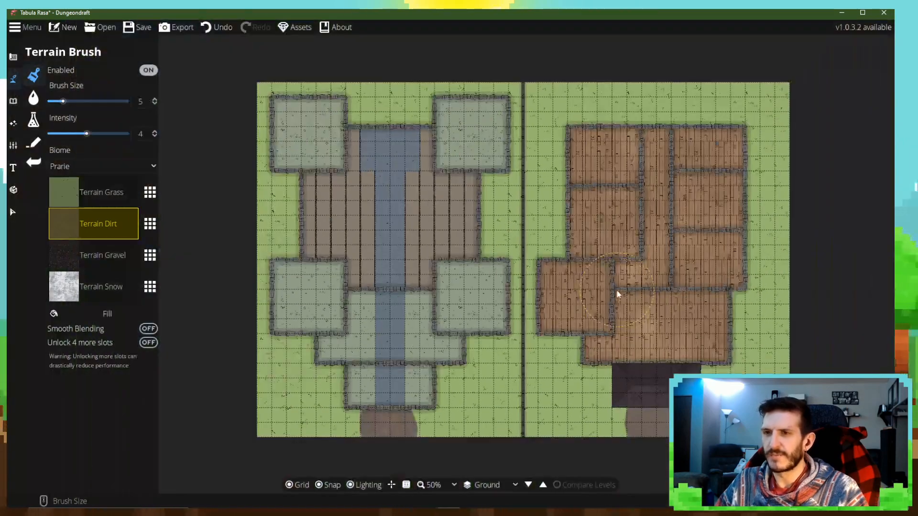
scroll(614, 294, "up", 1)
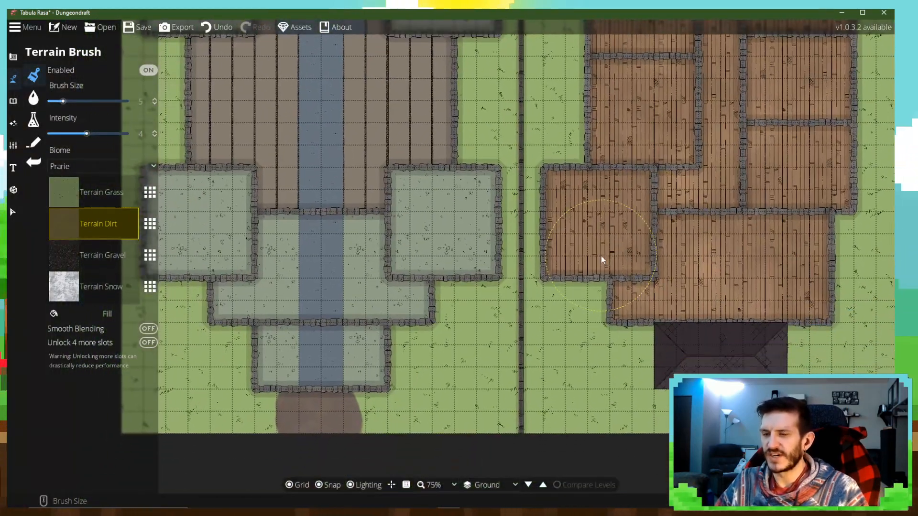
left_click_drag(601, 256, 584, 267)
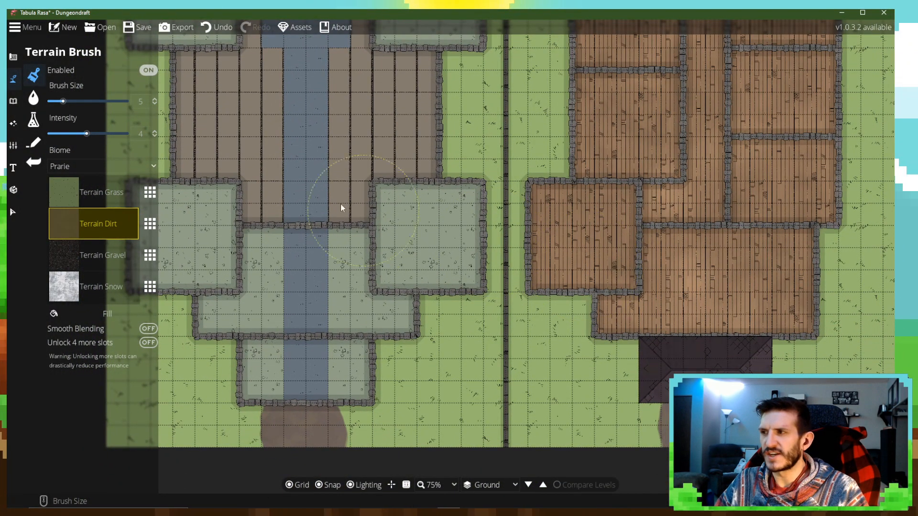
left_click_drag(374, 261, 447, 222)
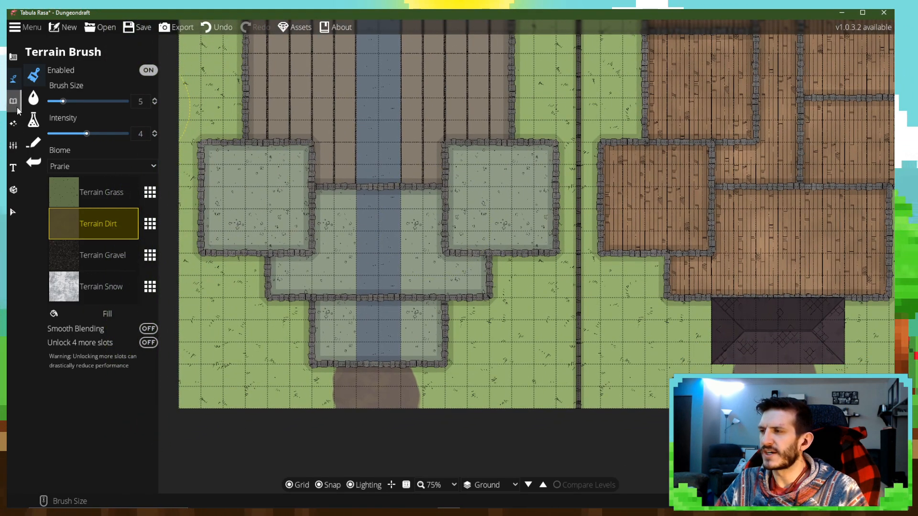
- Place a double door in the south wall of the west building's entrance room, where the blue strip meets the dirt patch
left_click(13, 57)
left_click(41, 120)
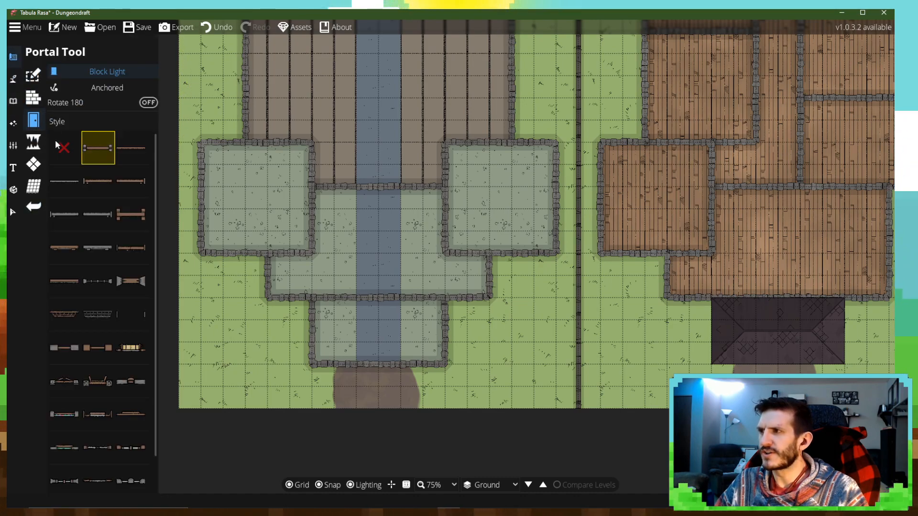
mouse_move(121, 279)
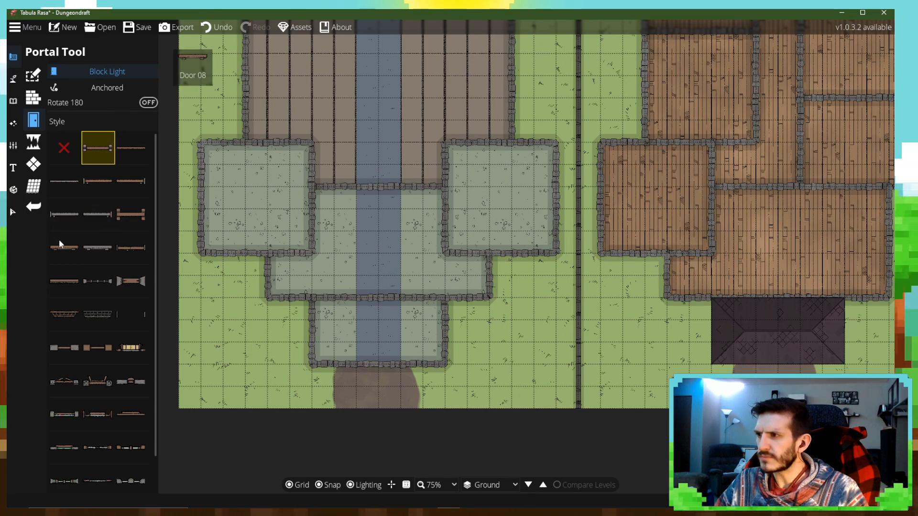
left_click(64, 216)
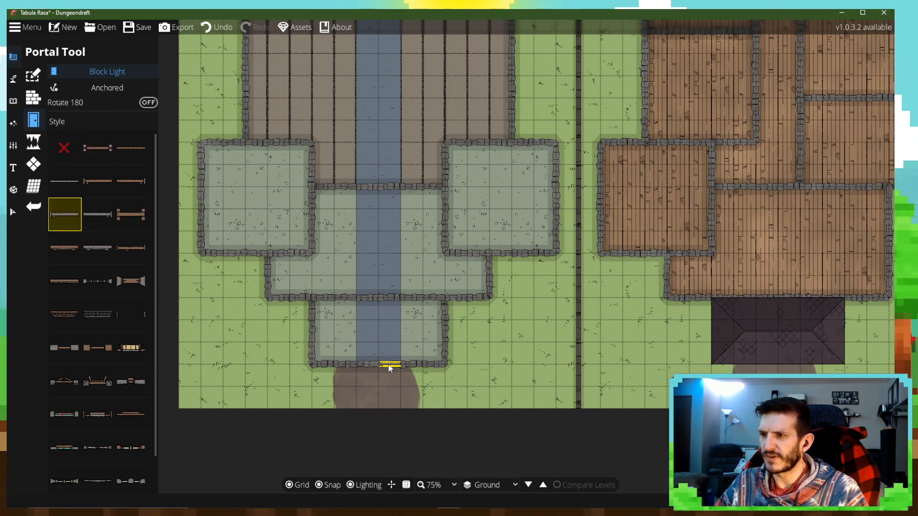
left_click(98, 219)
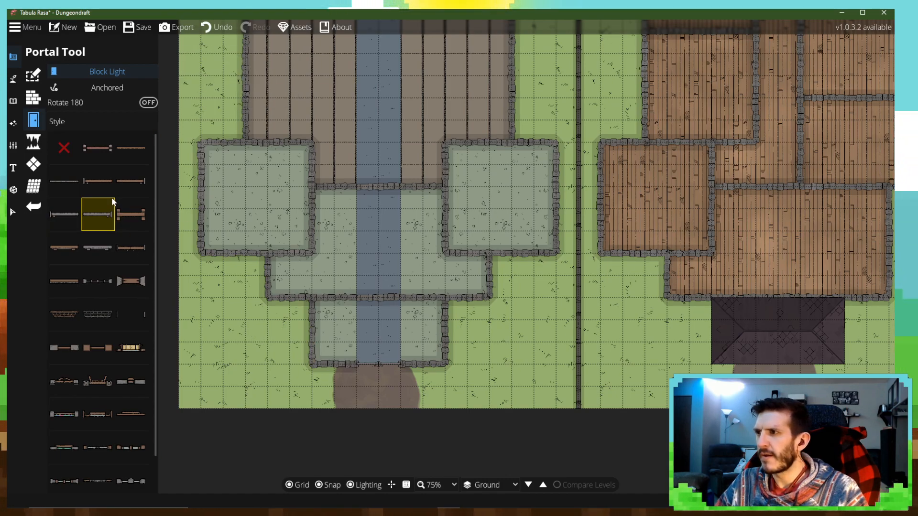
- Place wooden double doors where the blue strip crosses the two interior walls between the west building's entrance room and main hall
left_click(97, 179)
left_click(401, 299)
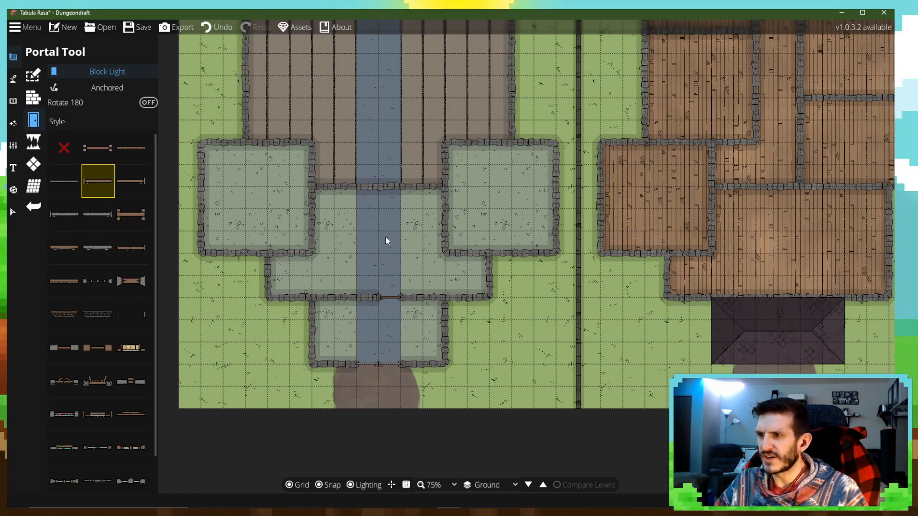
left_click(387, 189)
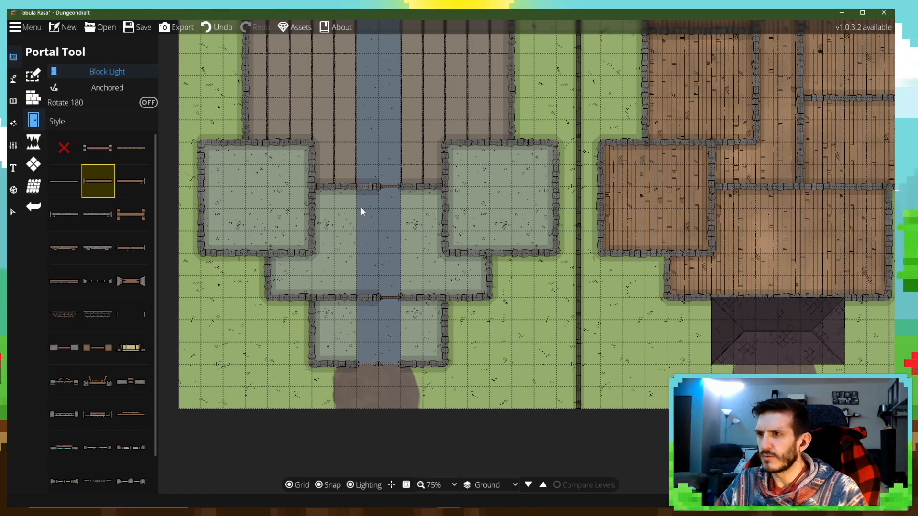
left_click(130, 183)
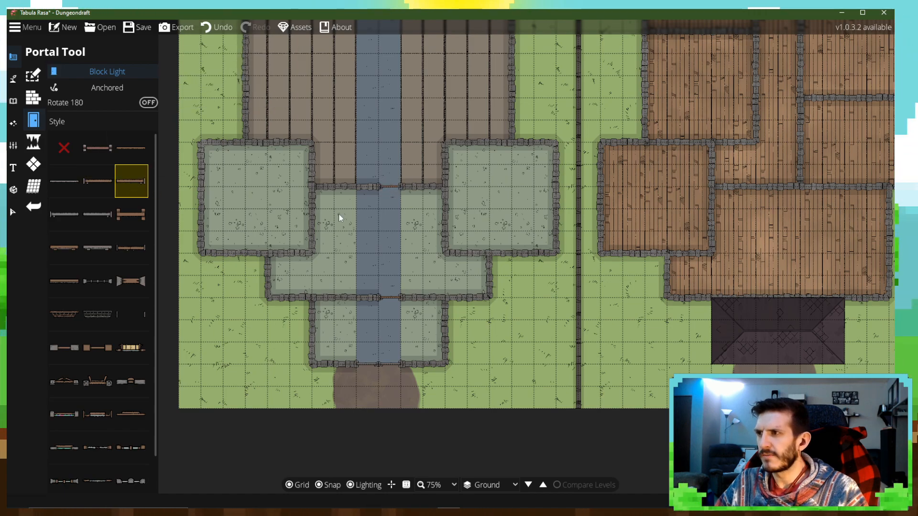
left_click(366, 299)
- Place a single wooden door in the inner side wall of each of the west building's four square corner rooms
left_click_drag(385, 224, 391, 271)
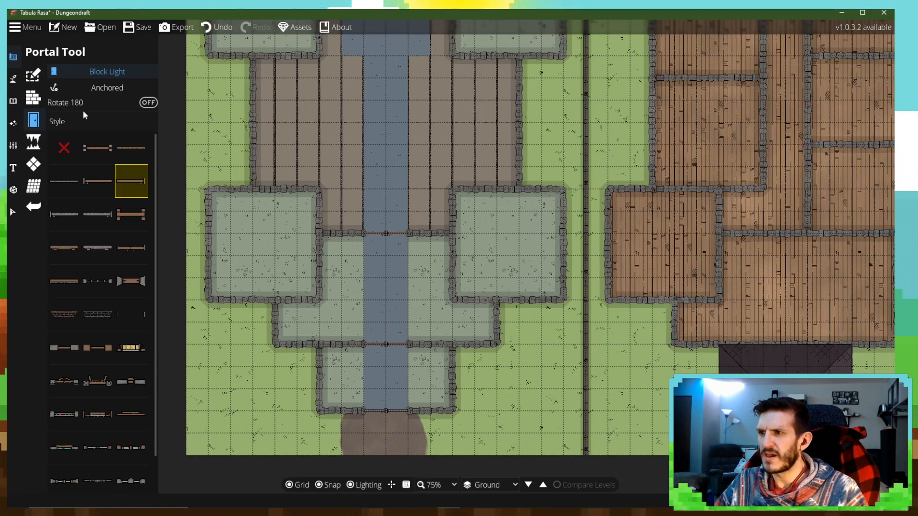
mouse_move(93, 190)
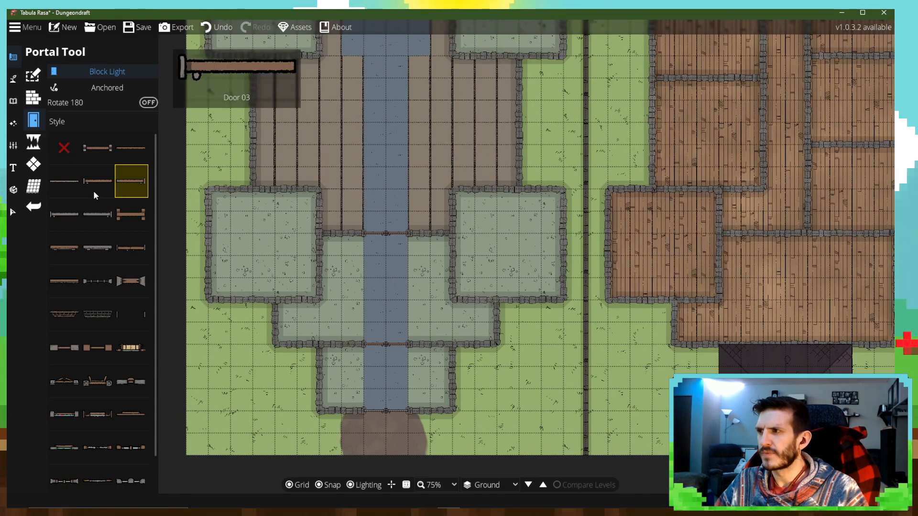
left_click(100, 147)
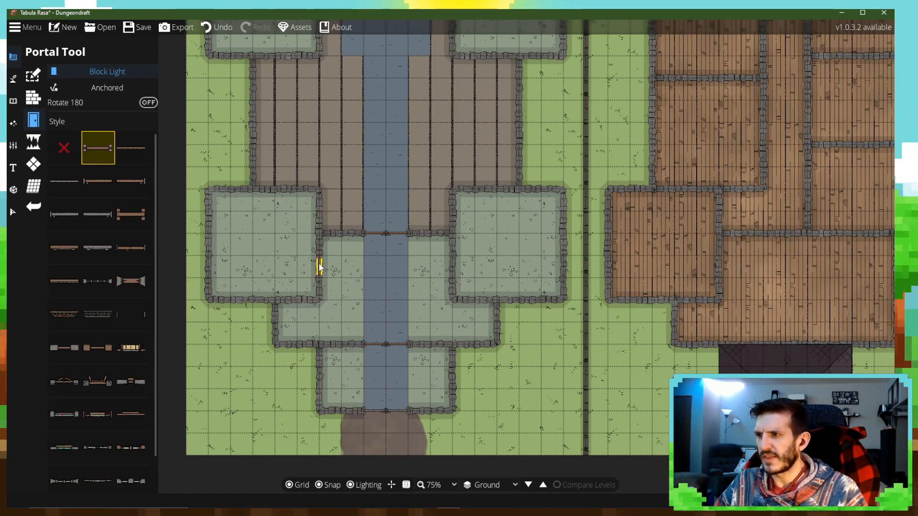
left_click(319, 243)
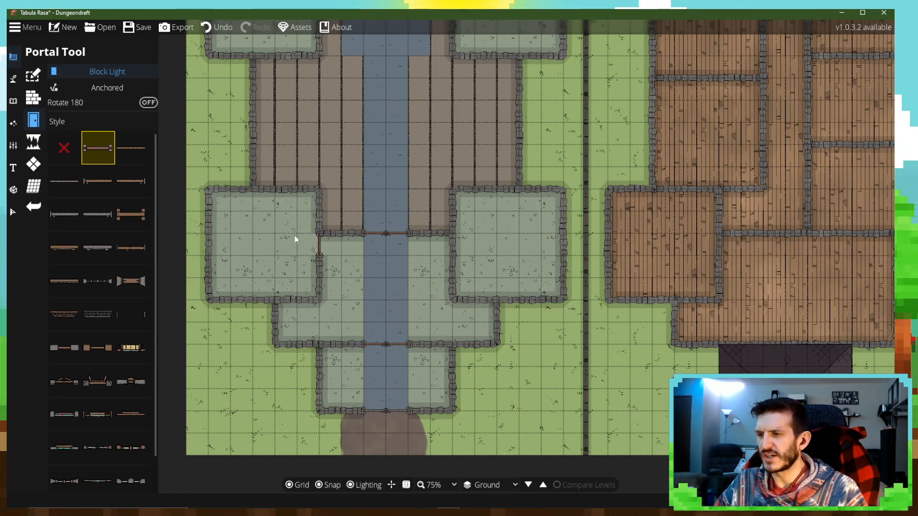
left_click_drag(362, 299, 330, 314)
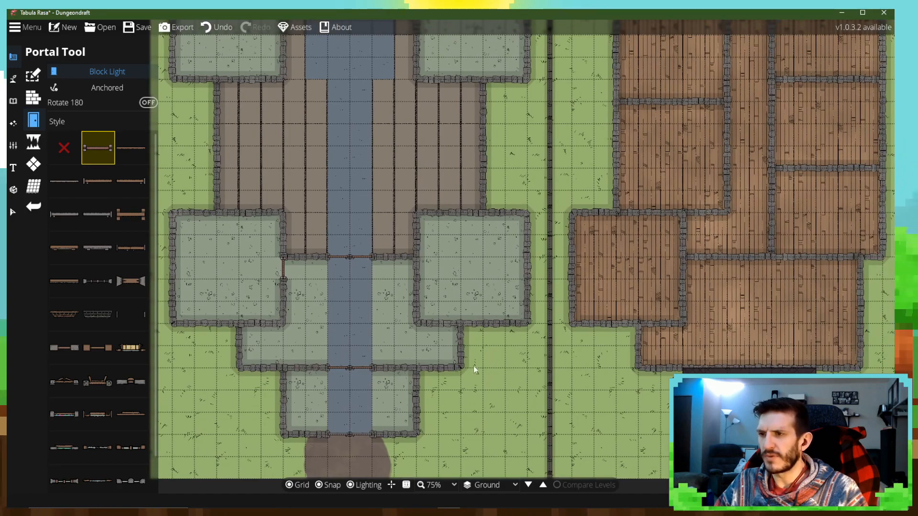
left_click_drag(443, 317, 435, 384)
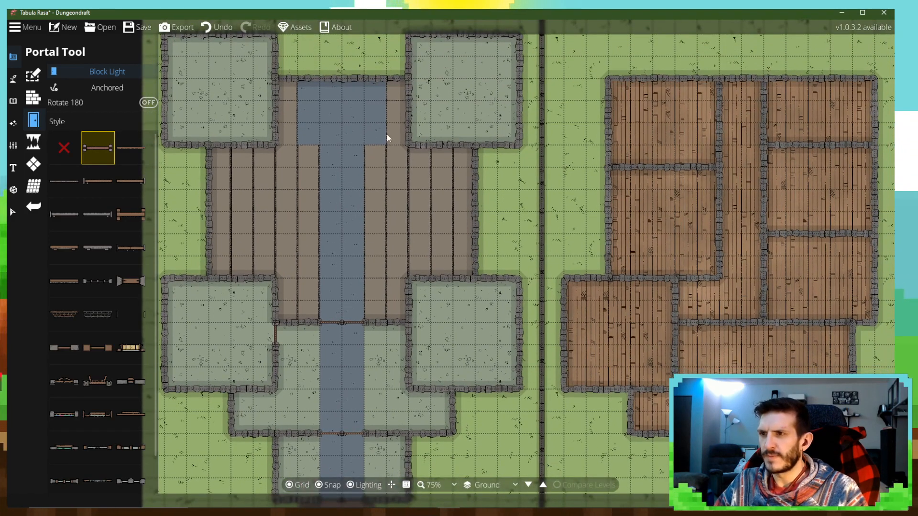
left_click_drag(288, 173, 352, 205)
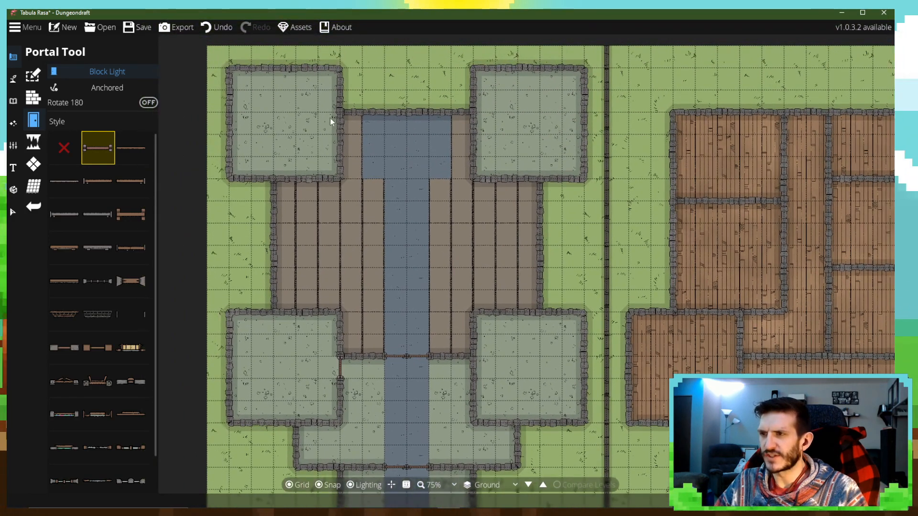
left_click(341, 127)
left_click(473, 127)
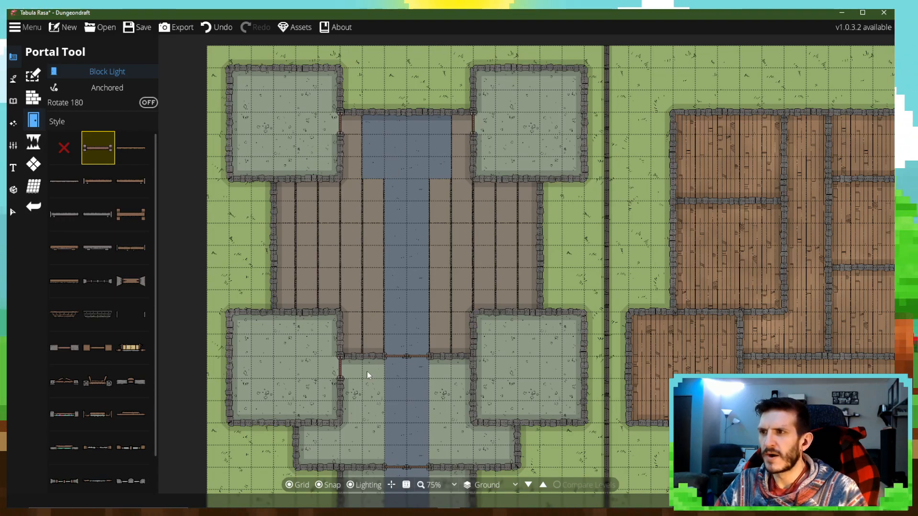
left_click_drag(368, 323, 374, 309)
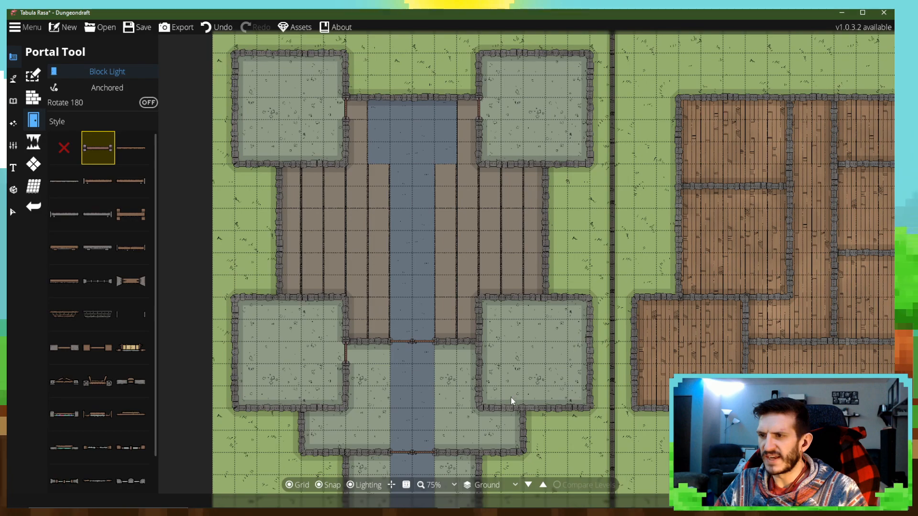
left_click(481, 352)
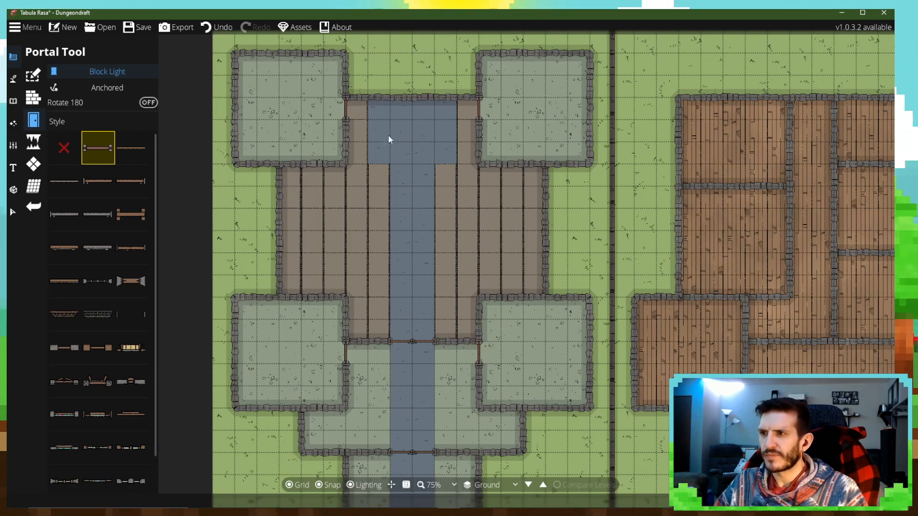
- Place single wooden doors linking the east building's corridor to each of its six side rooms and to the large south room
left_click_drag(486, 270, 439, 211)
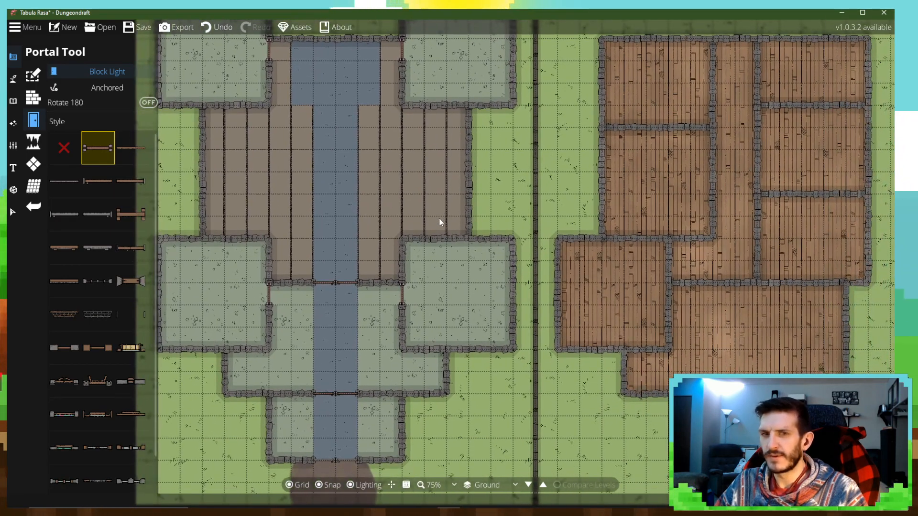
left_click_drag(519, 196, 365, 269)
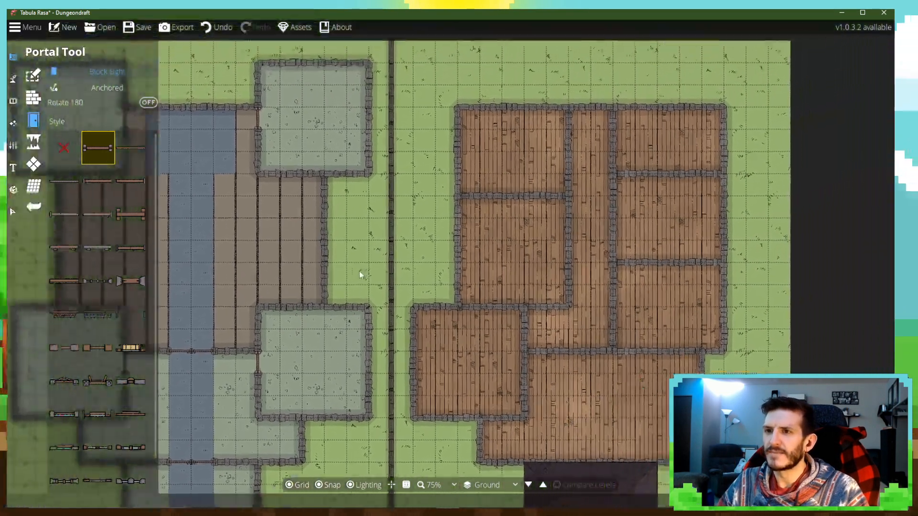
scroll(498, 228, "down", 3)
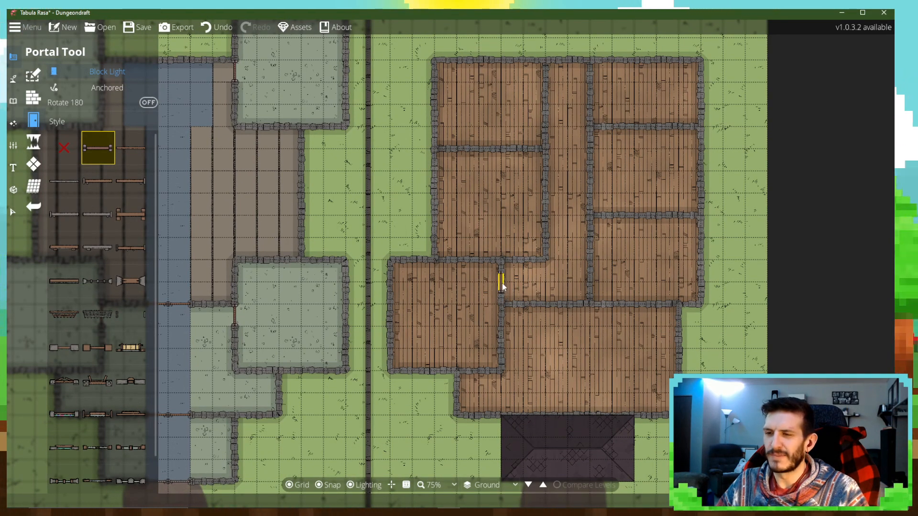
left_click(502, 285)
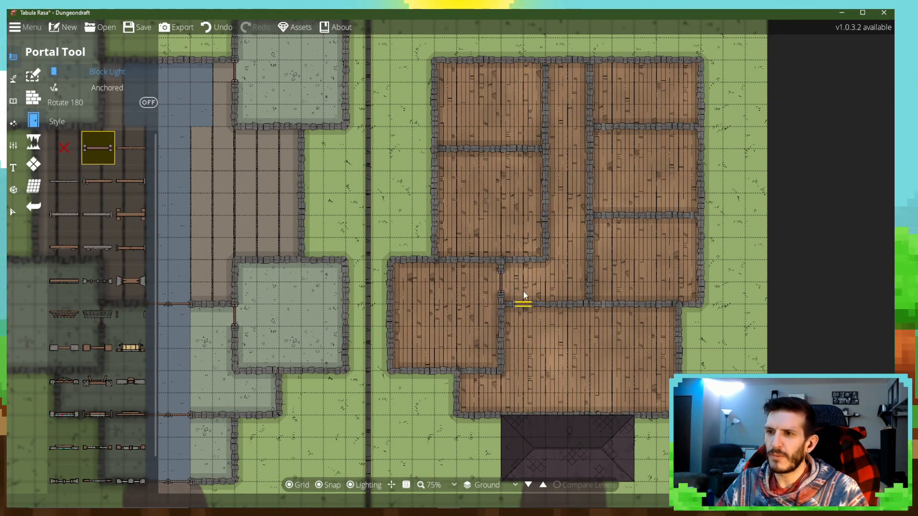
left_click(547, 209)
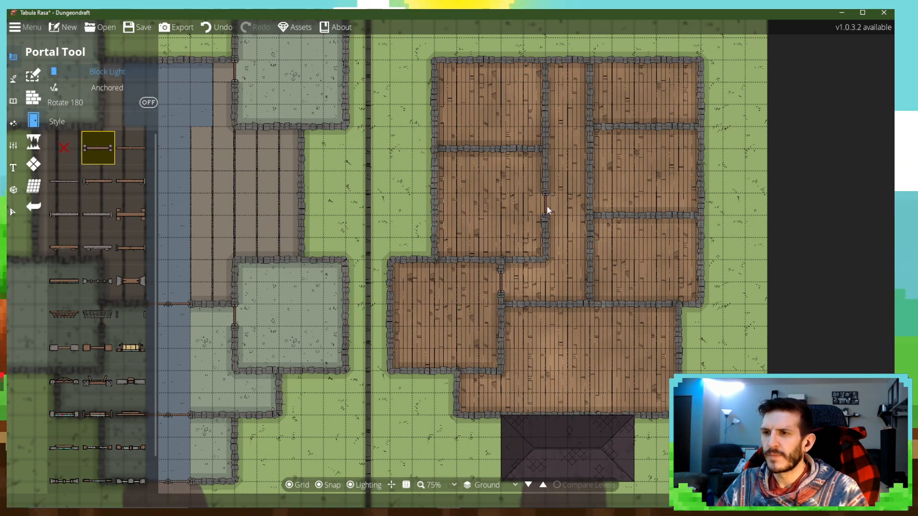
left_click(545, 116)
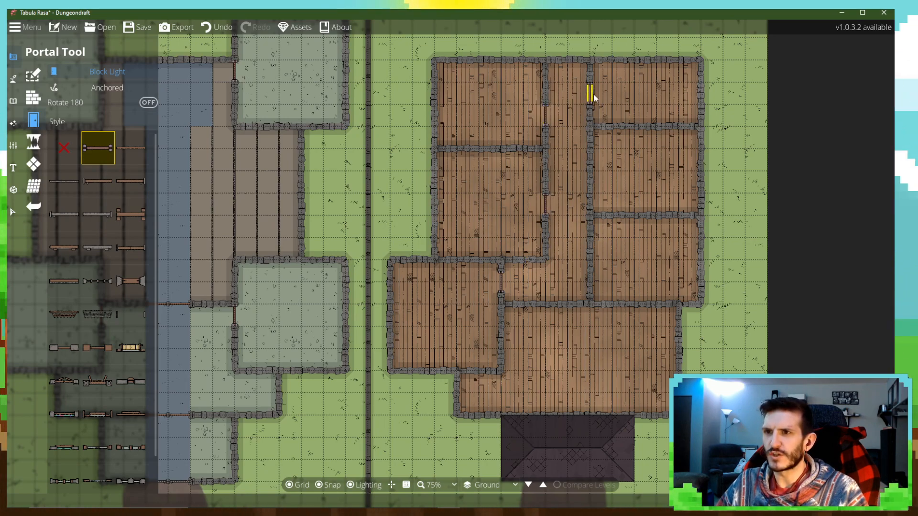
left_click(590, 96)
left_click(592, 165)
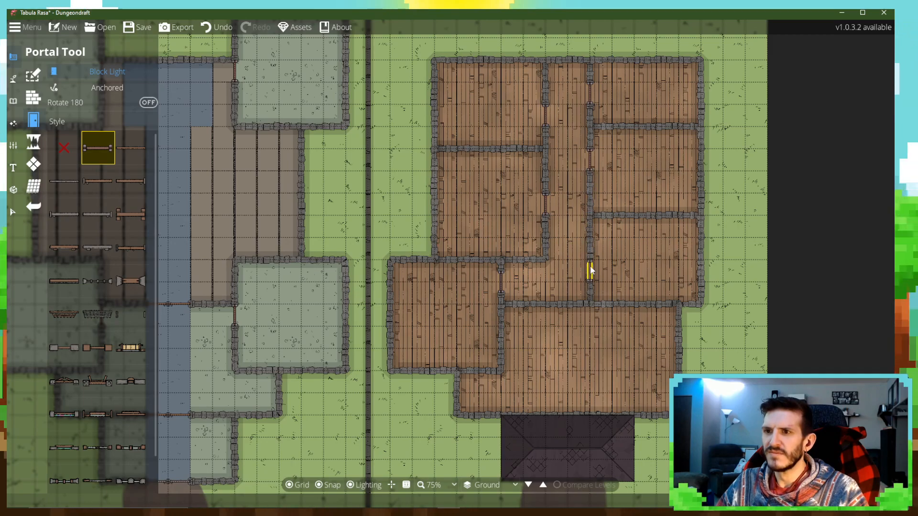
left_click(556, 305)
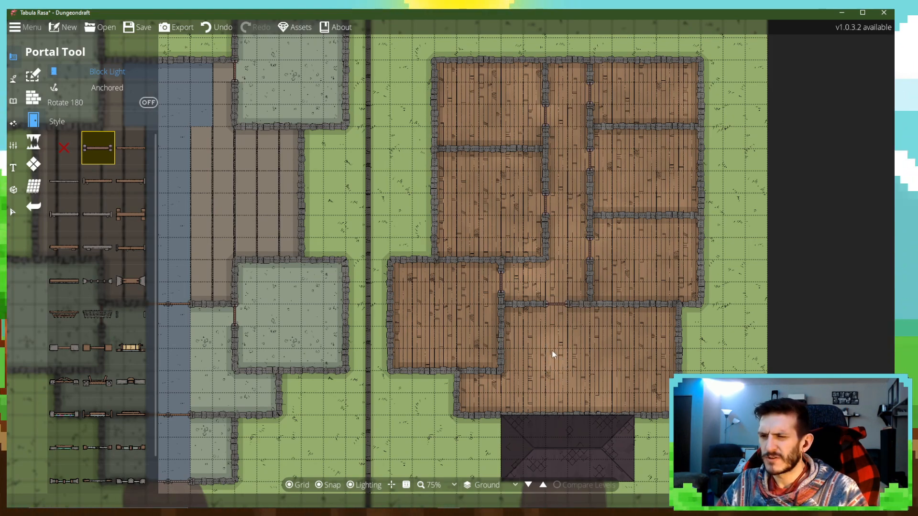
- Place windows in the west building's main hall, four in the north wall and three in each of the east and west walls
left_click(66, 419)
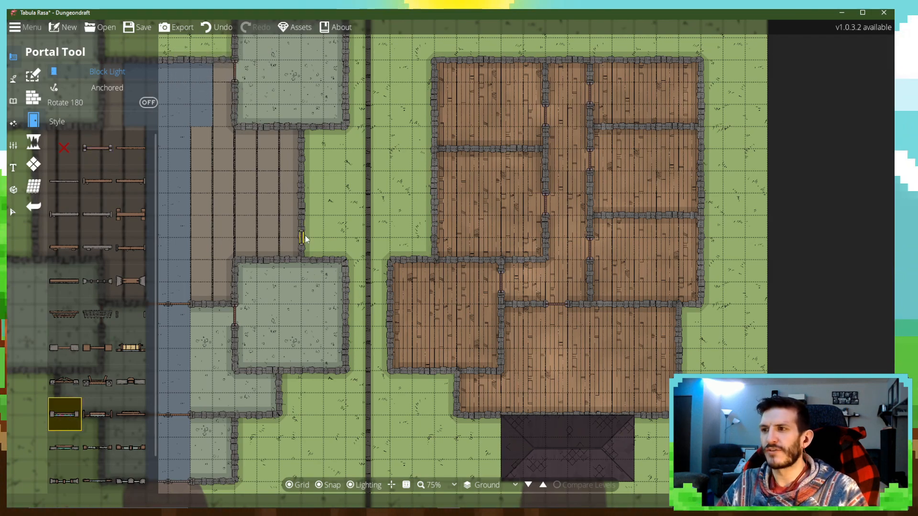
left_click_drag(305, 236, 546, 274)
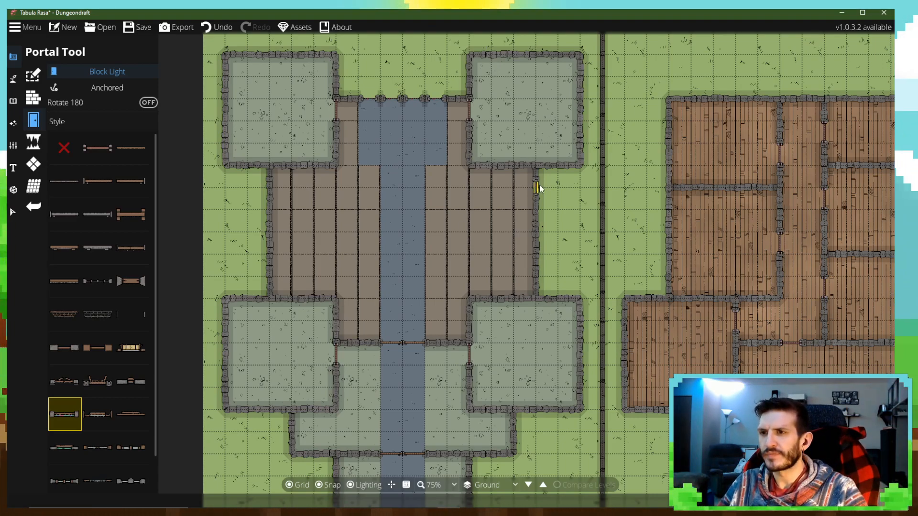
left_click_drag(441, 256, 450, 292)
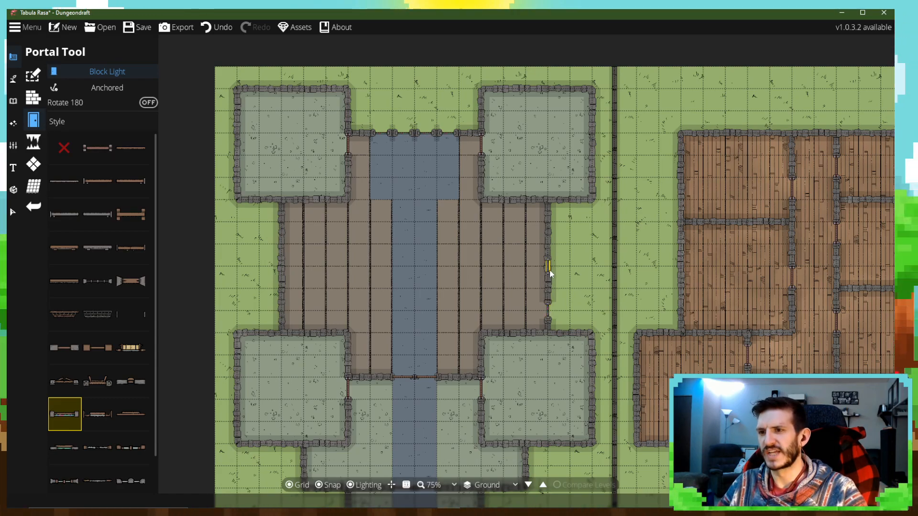
left_click(551, 225)
left_click_drag(452, 281, 505, 276)
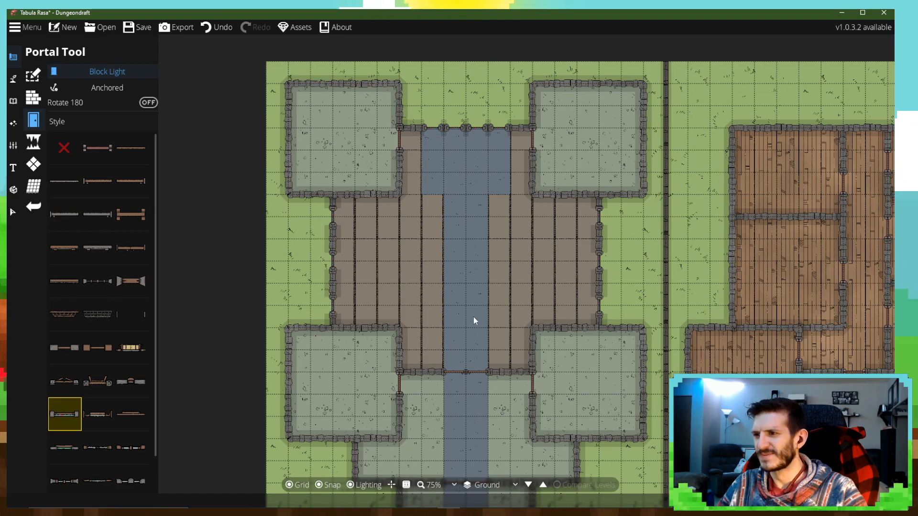
- Place windows in the two southern corner rooms of the west building, two in each outer side wall and one in each south wall
scroll(440, 345, "down", 1)
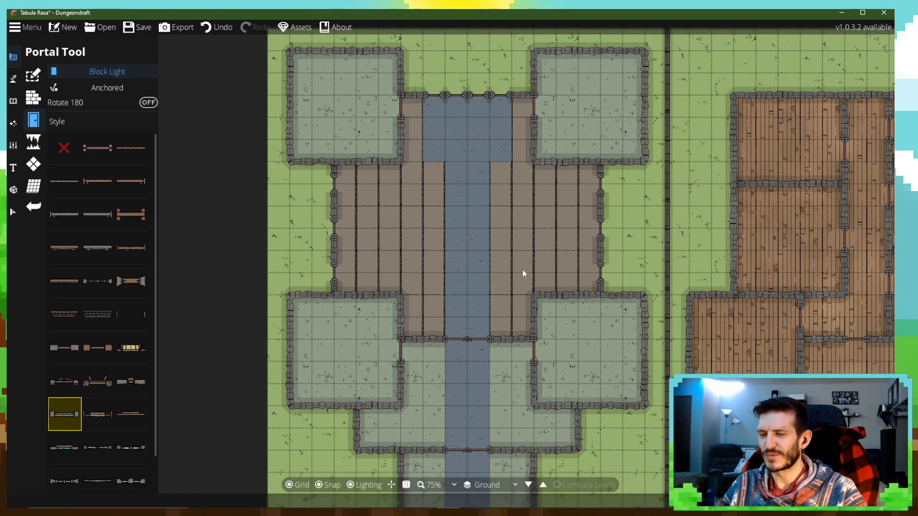
left_click(645, 329)
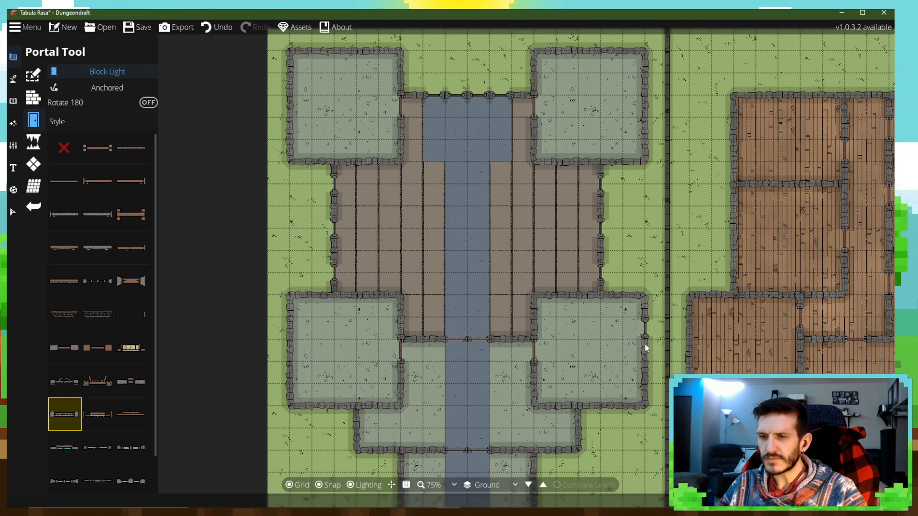
left_click(615, 411)
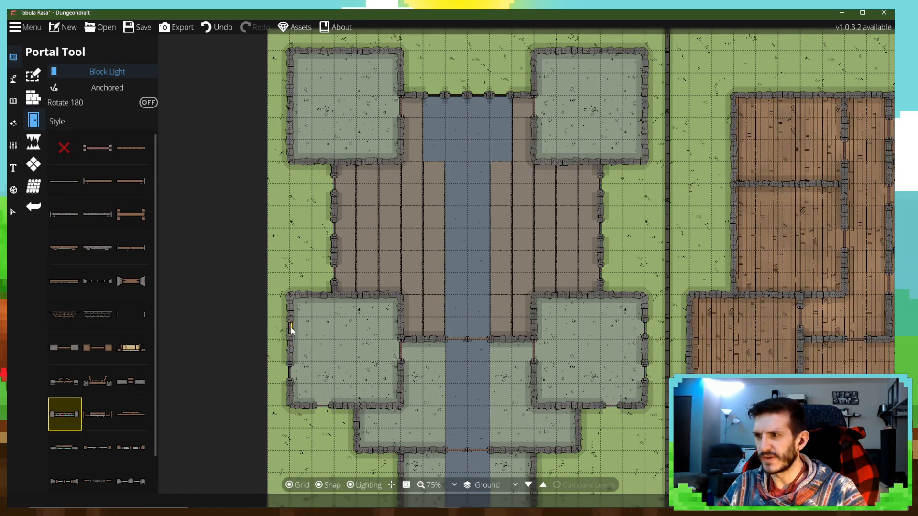
- Place windows in the two northern corner rooms of the west building, two in each north wall and two in each outer side wall
left_click_drag(338, 234, 356, 286)
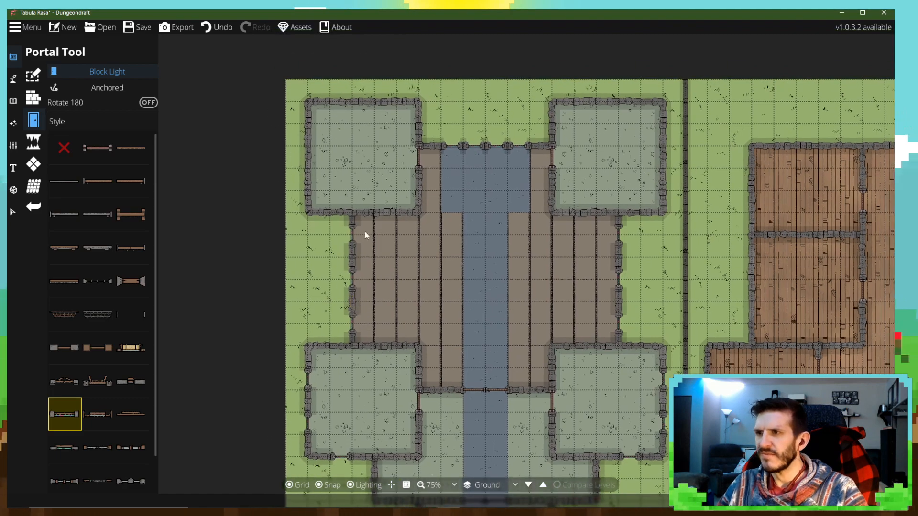
left_click(308, 179)
left_click(353, 103)
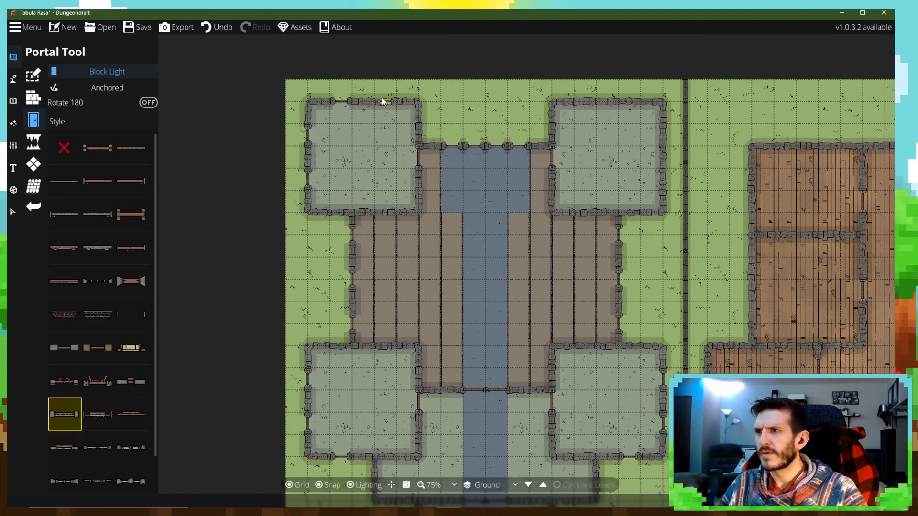
left_click(589, 103)
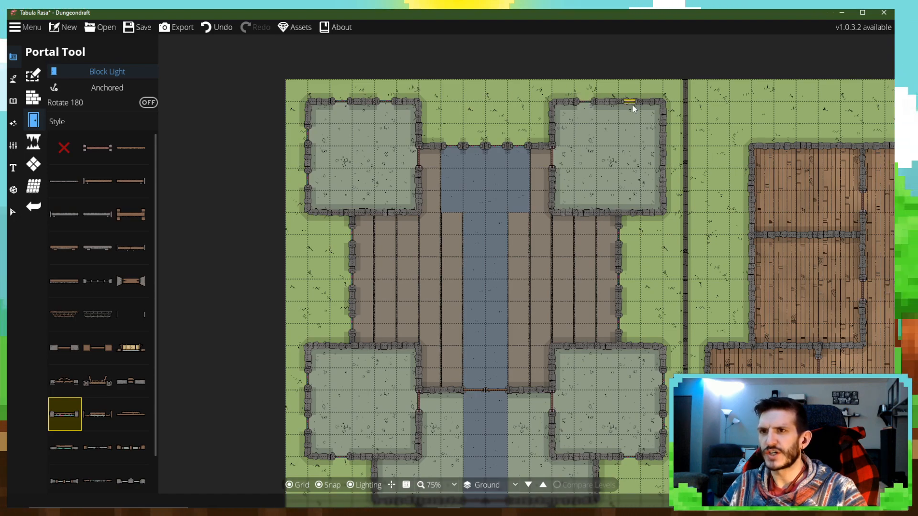
left_click(631, 102)
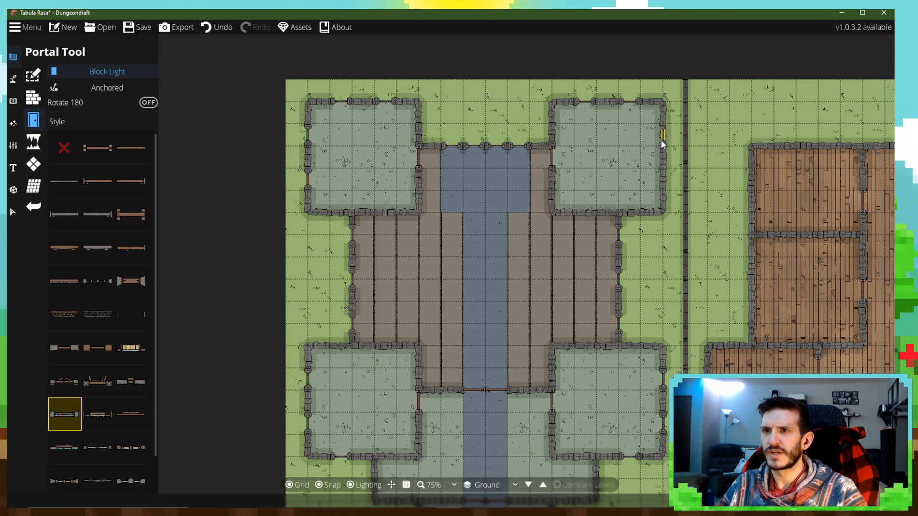
left_click(665, 176)
- Place windows in the outer side walls and south walls of the west building's southern vestibule and entrance room, flanking the central doorways
left_click_drag(568, 295, 576, 229)
left_click_drag(540, 329, 539, 266)
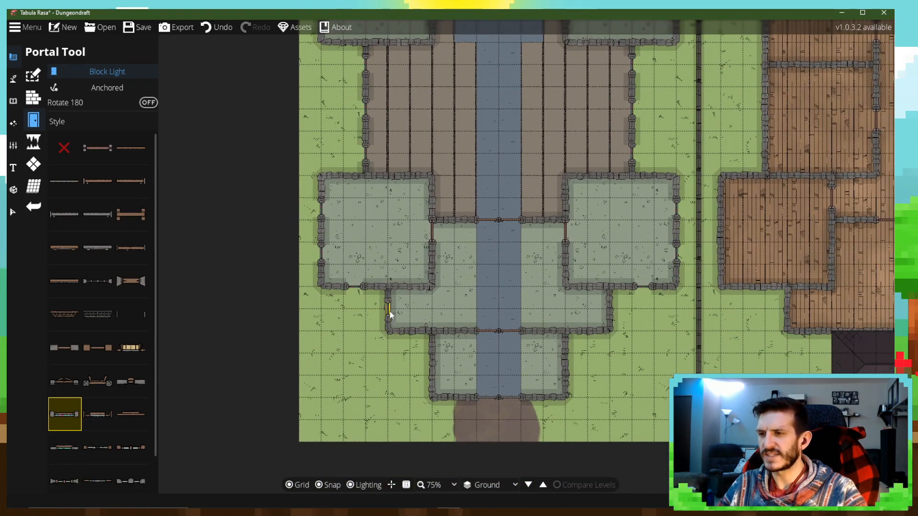
left_click(409, 330)
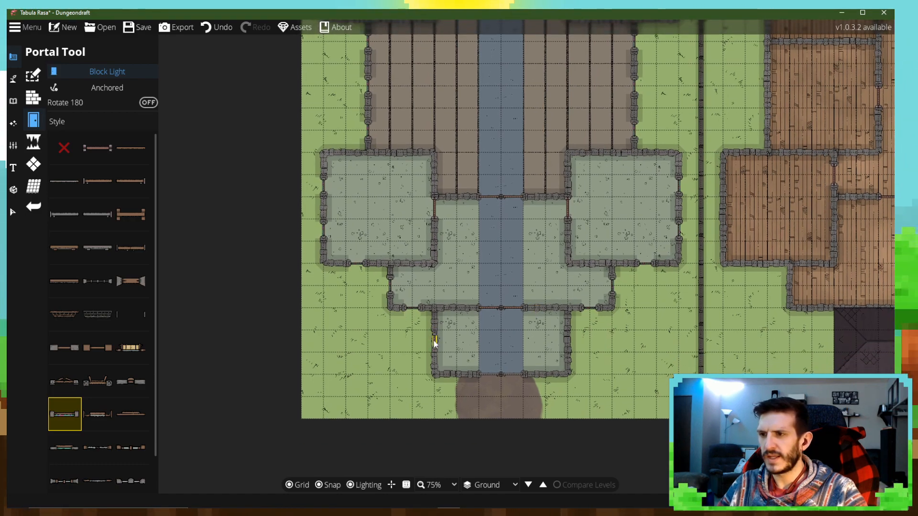
left_click(431, 338)
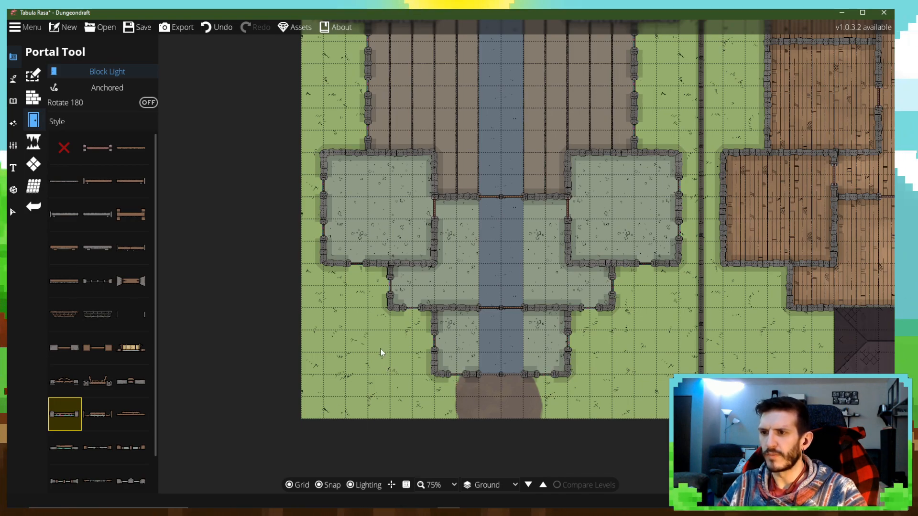
- Switch to a different window style and place windows in the west walls of the east building's two northwestern rooms
left_click_drag(380, 349, 346, 305)
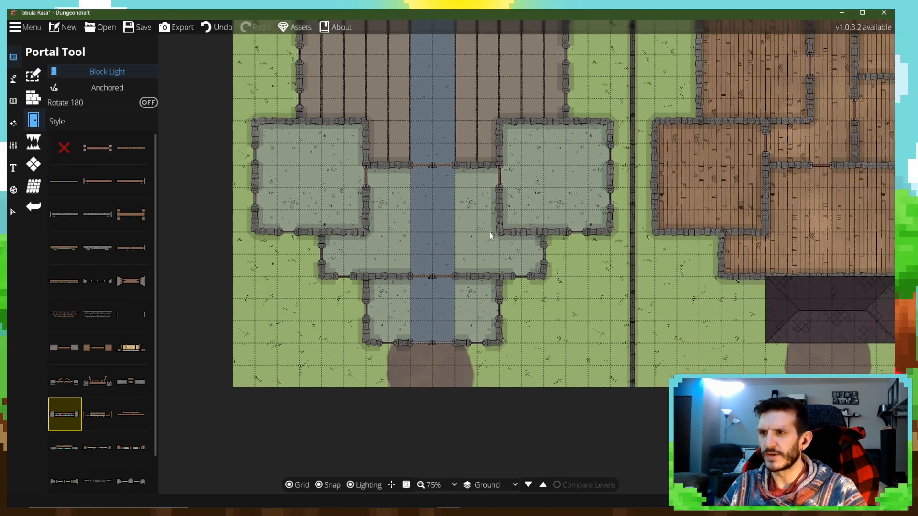
key("d")
key("w")
key("d")
key("w")
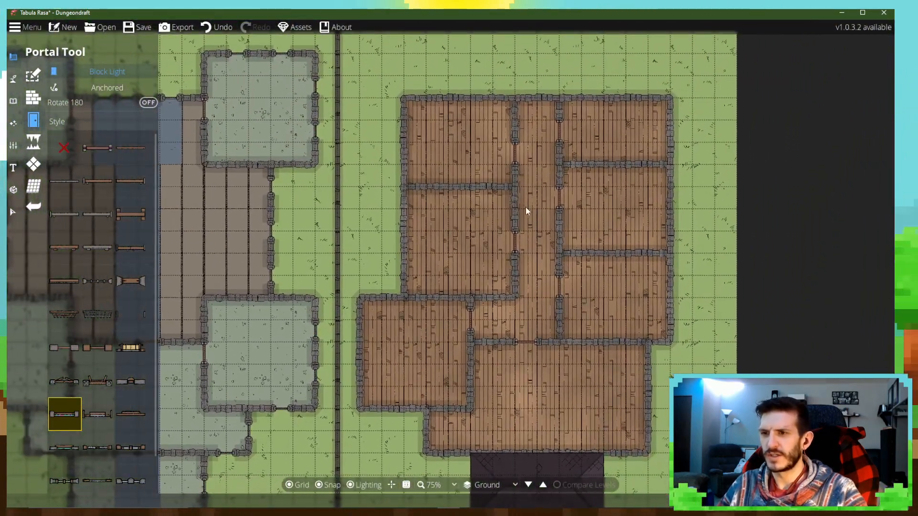
key("d")
key("s")
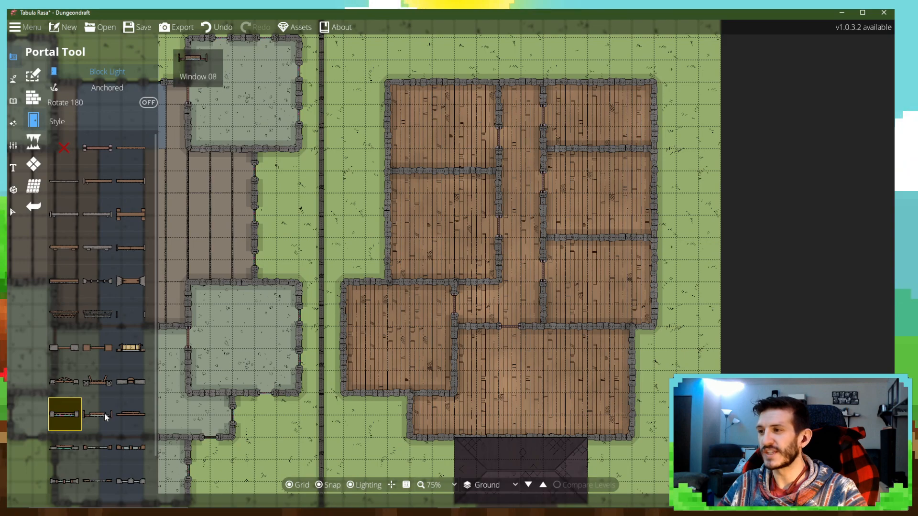
left_click(98, 281)
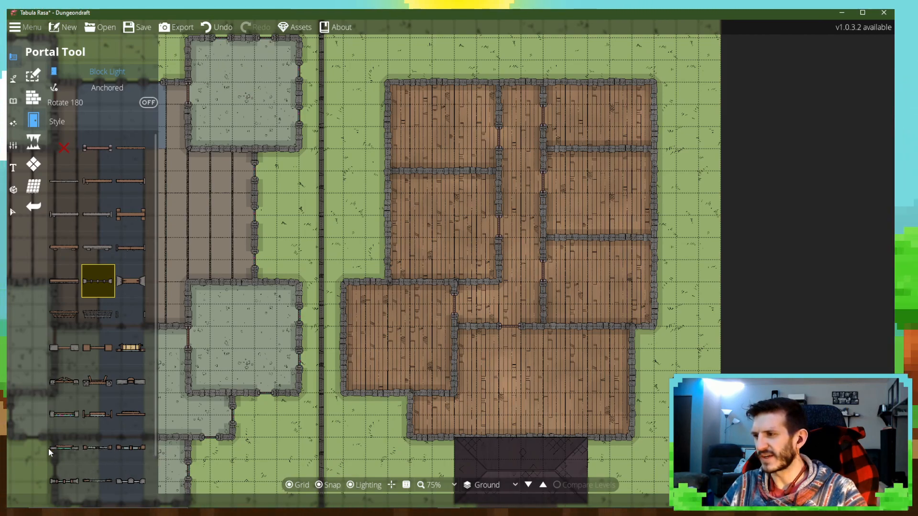
left_click(98, 448)
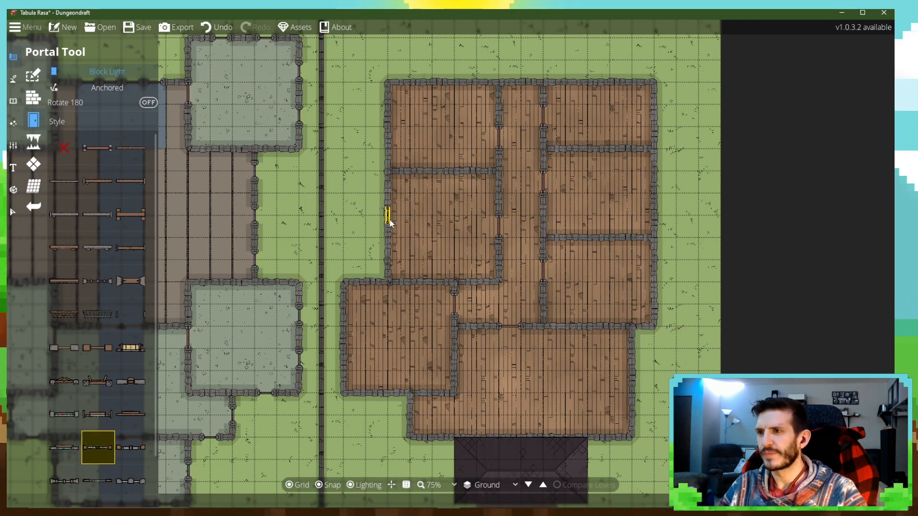
left_click(391, 203)
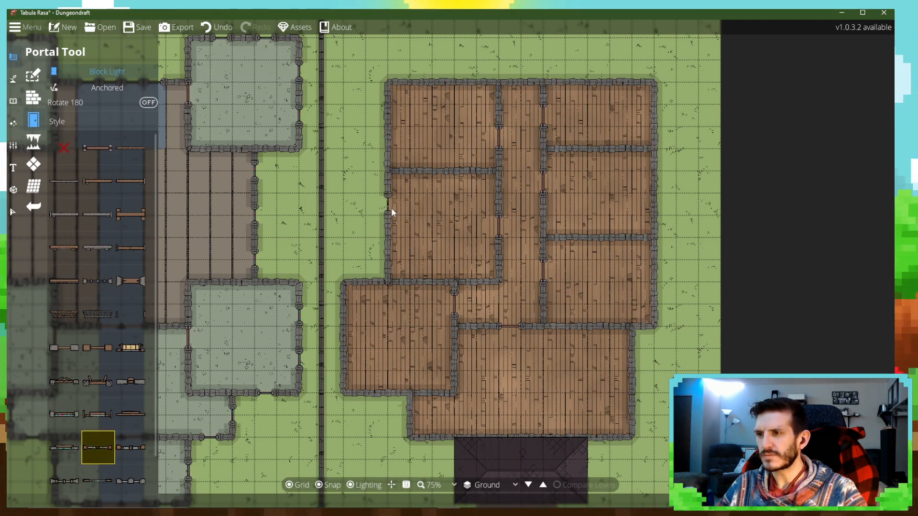
left_click(391, 134)
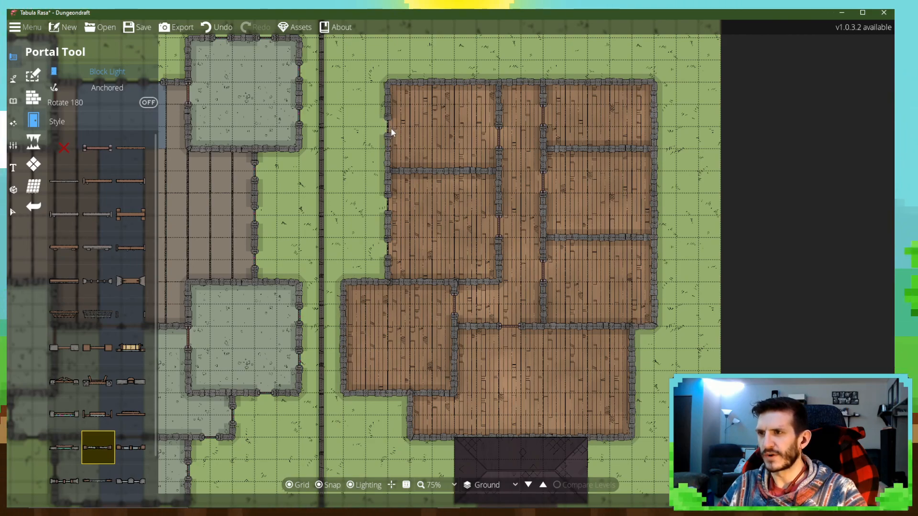
- Place two windows in the north wall of each of the east building's northwest and northeast rooms
left_click(428, 89)
left_click(466, 88)
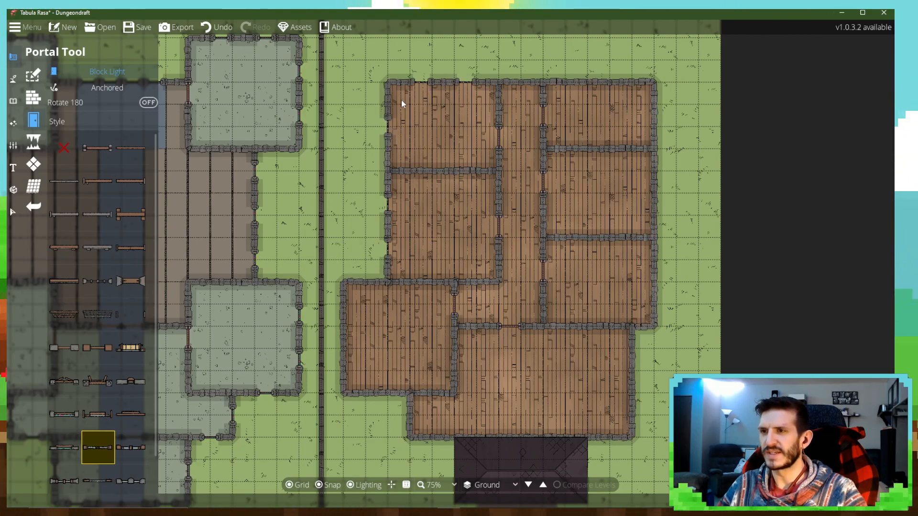
left_click(579, 84)
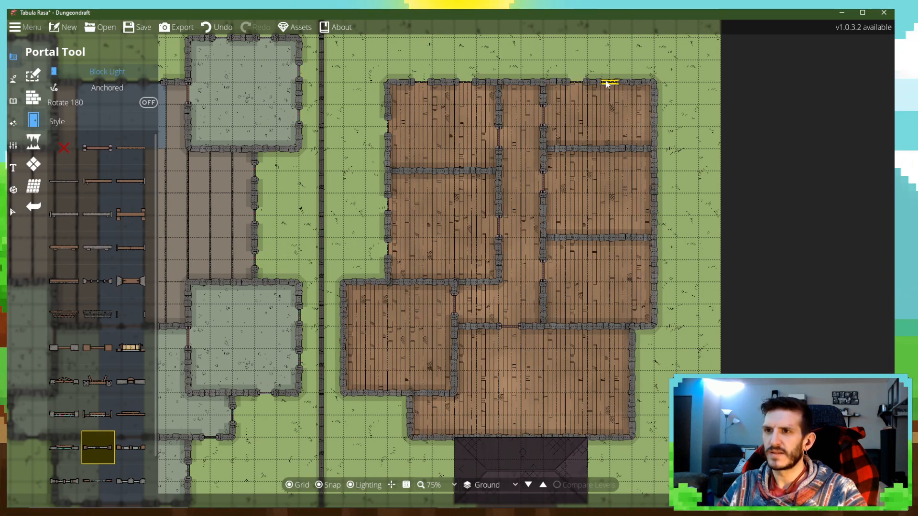
left_click(620, 83)
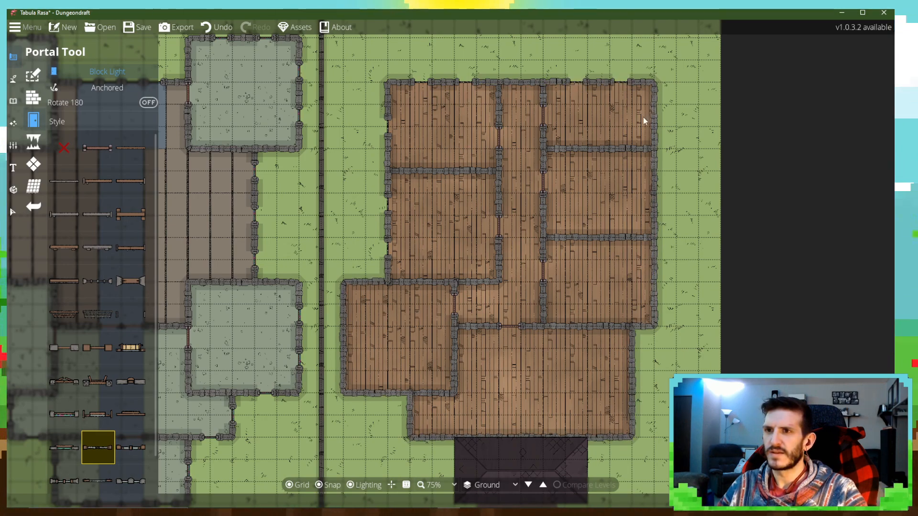
- Place windows in the east walls of the east building's three eastern rooms, one in the northern room and two in each of the others
left_click(658, 182)
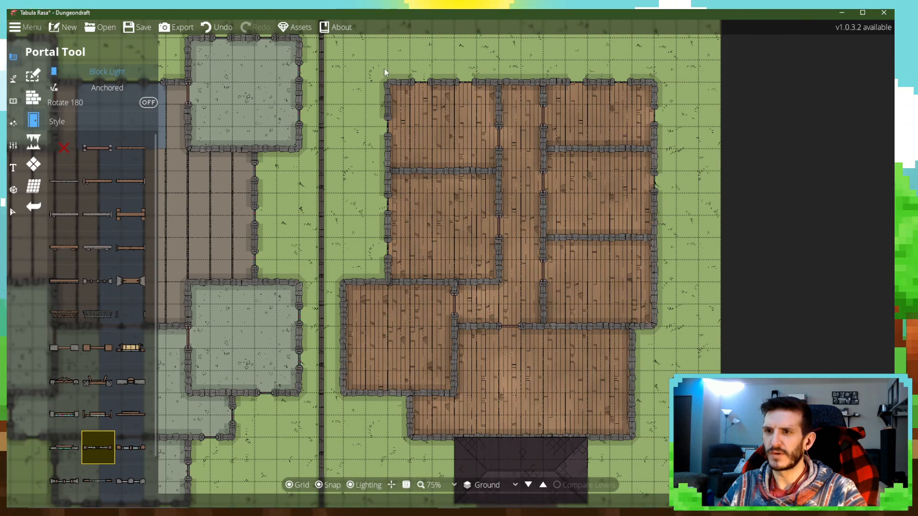
left_click(218, 27)
left_click(659, 172)
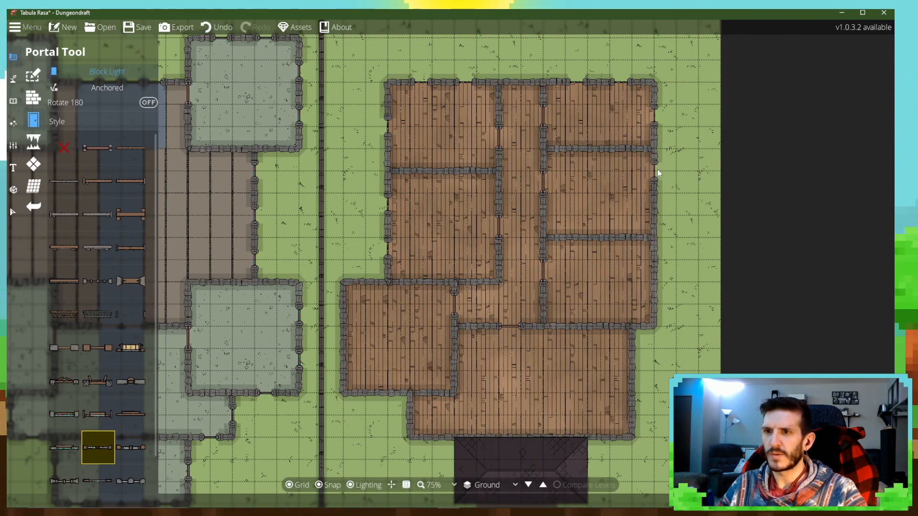
left_click(656, 211)
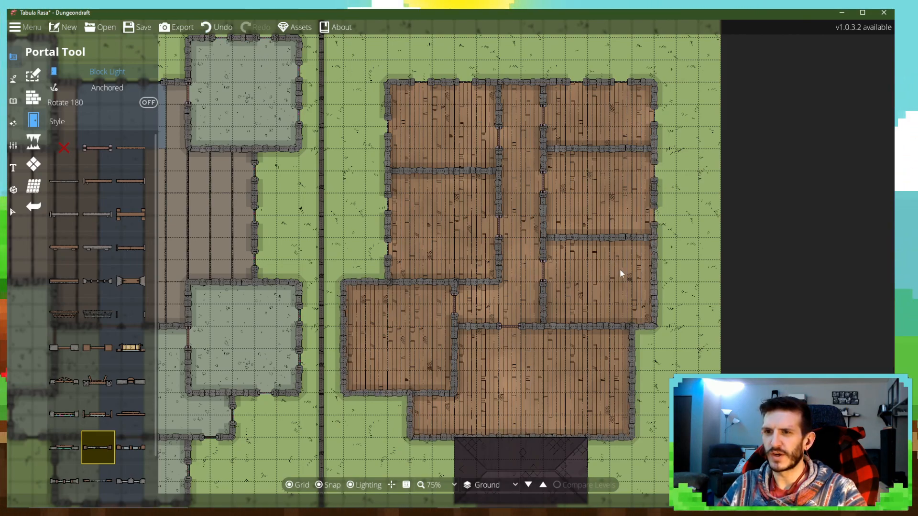
left_click(656, 305)
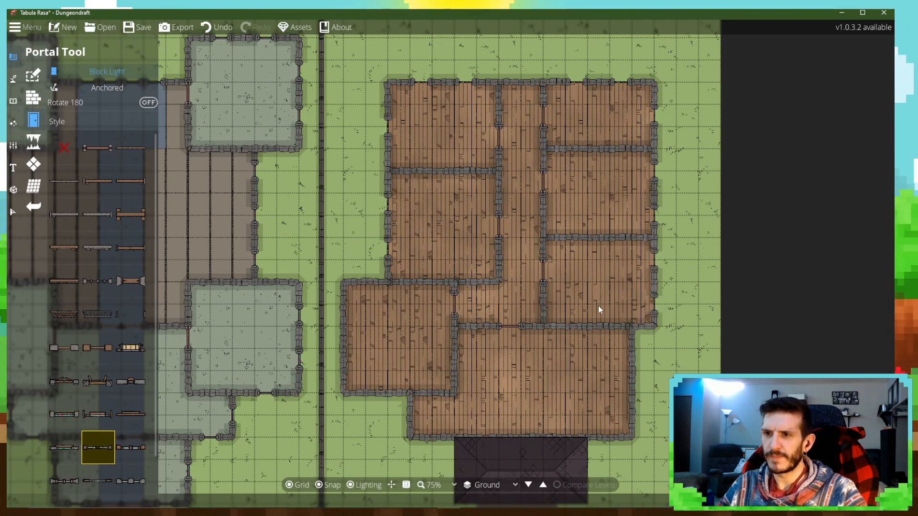
- Place windows in the south and west walls of the wooden building's southwest room
left_click_drag(587, 283, 596, 252)
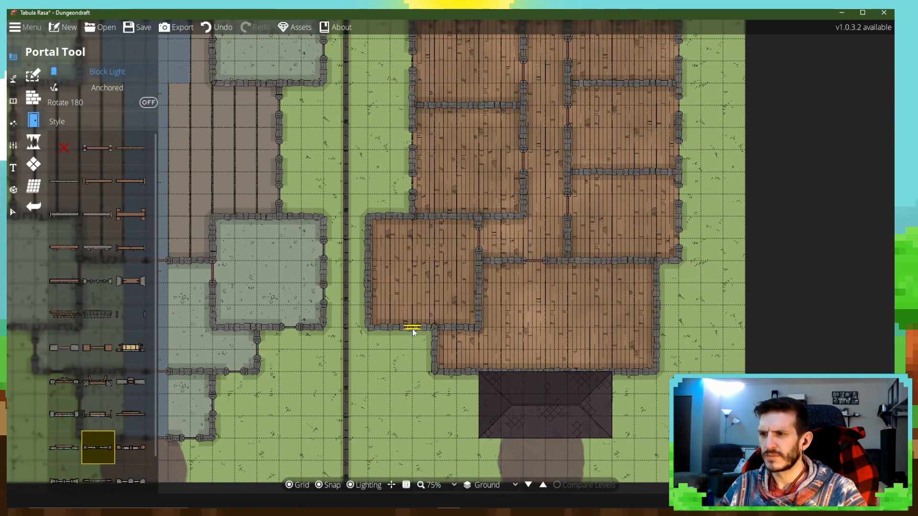
left_click_drag(410, 328, 614, 326)
left_click(609, 325)
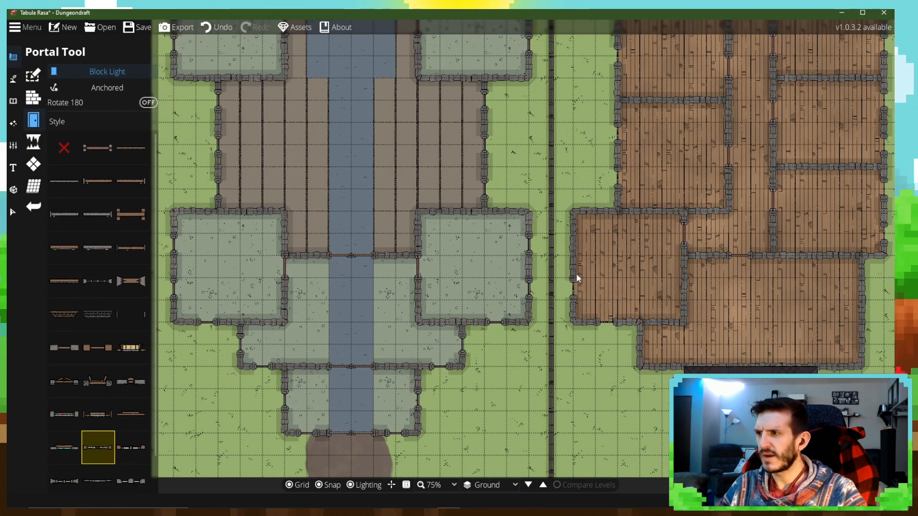
left_click(579, 249)
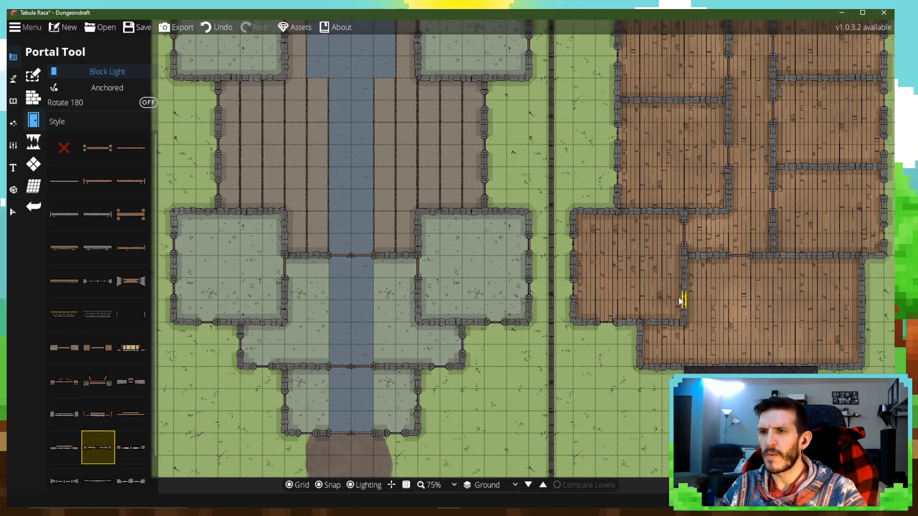
- Place windows in the short west wall and the western end of the south wall of the wooden building's front room
left_click_drag(682, 302, 629, 280)
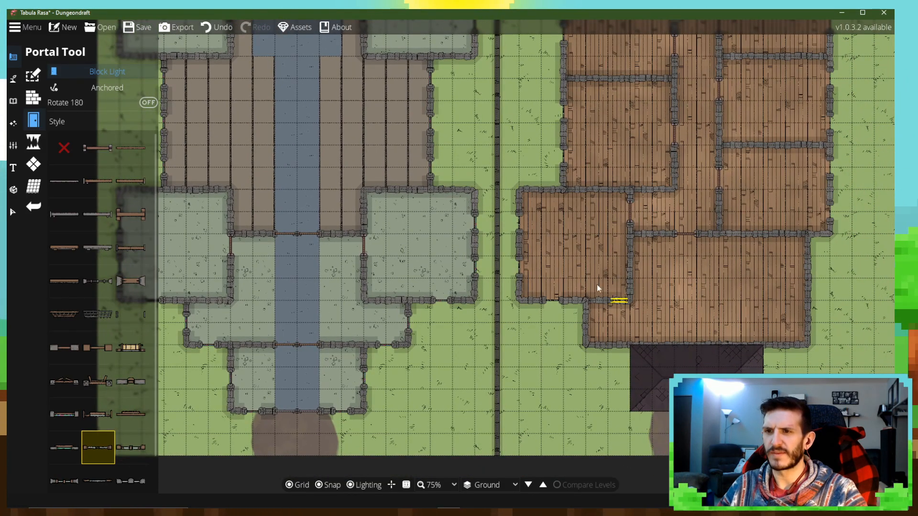
left_click_drag(656, 286, 582, 240)
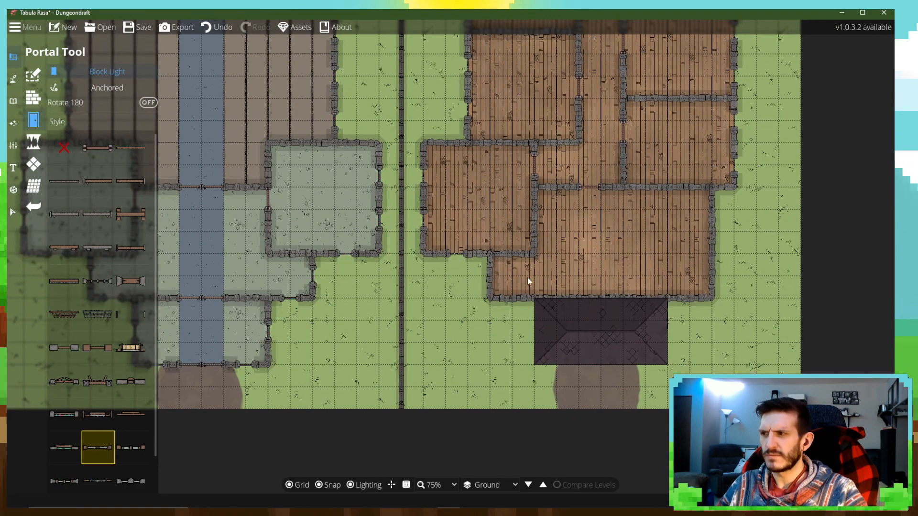
left_click_drag(543, 274, 573, 263)
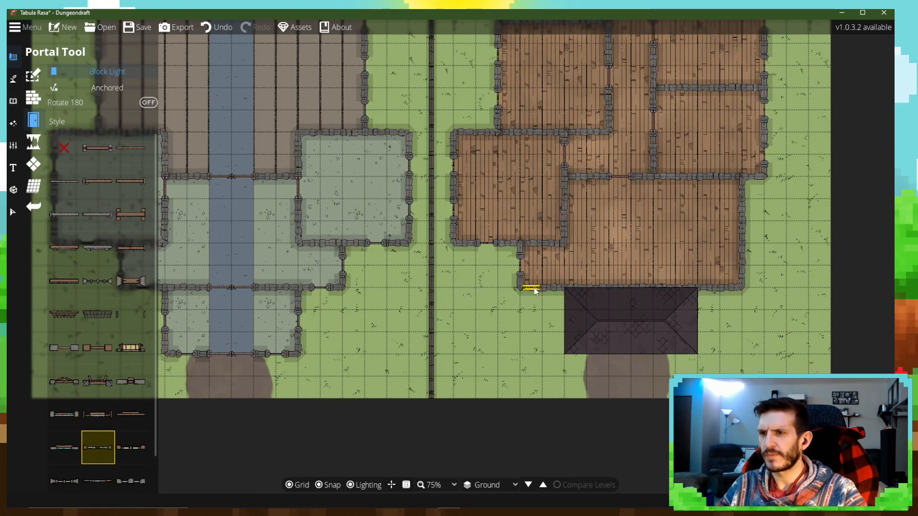
left_click_drag(660, 301, 604, 293)
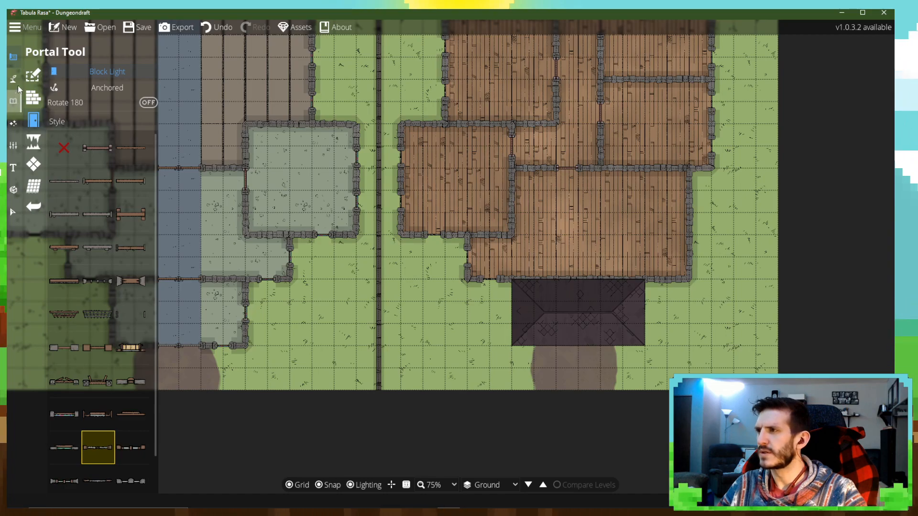
- Move the dark hip roof away from the wooden building's south wall and delete it
left_click(35, 183)
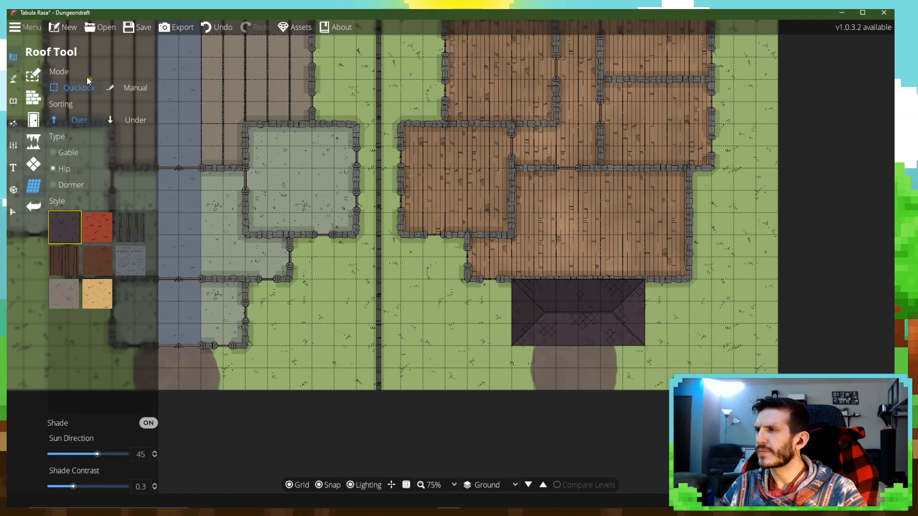
left_click(13, 212)
left_click(572, 331)
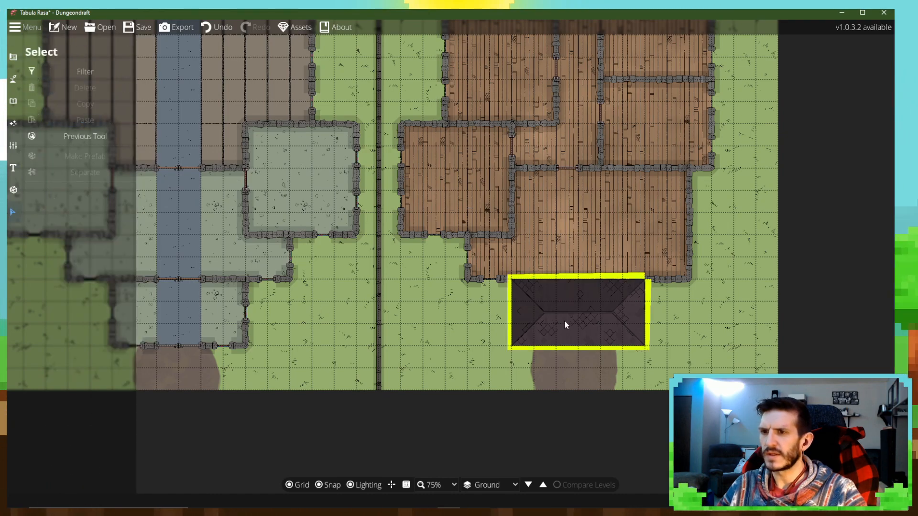
left_click_drag(566, 323, 460, 453)
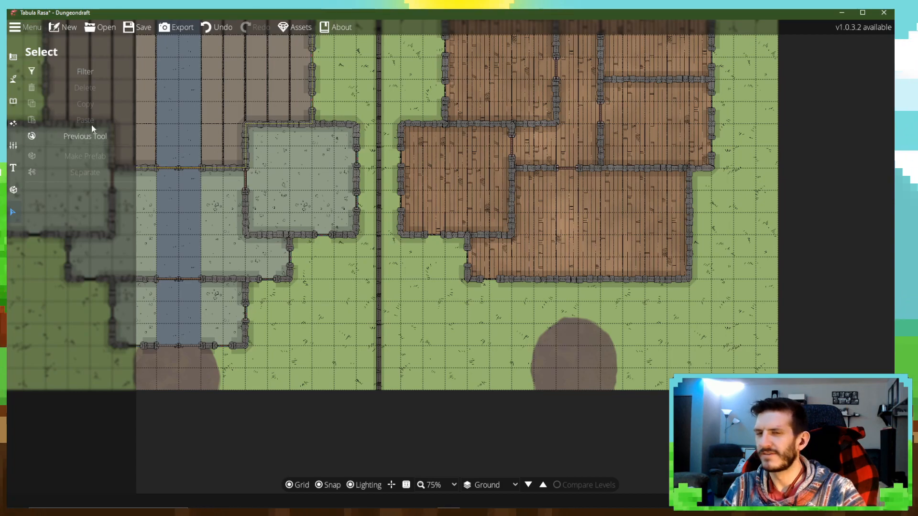
left_click(451, 465)
left_click_drag(449, 461, 467, 321)
left_click(466, 321)
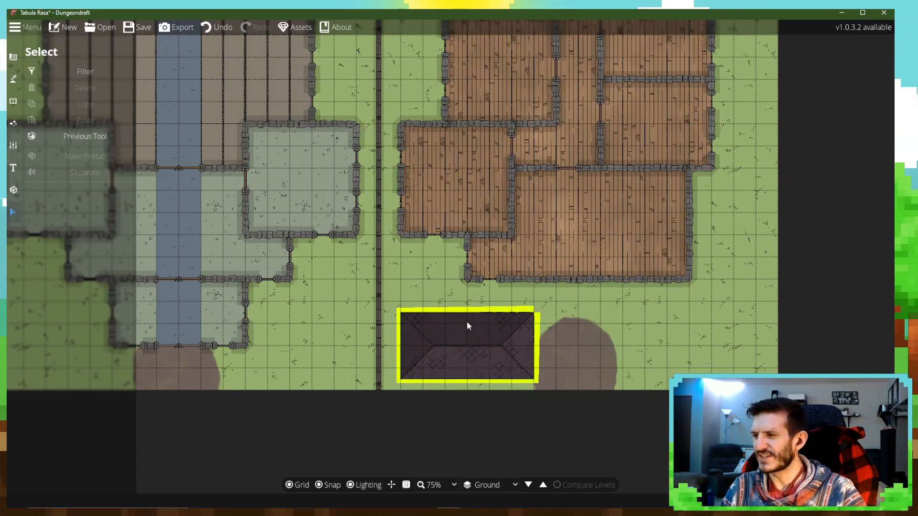
left_click(467, 322)
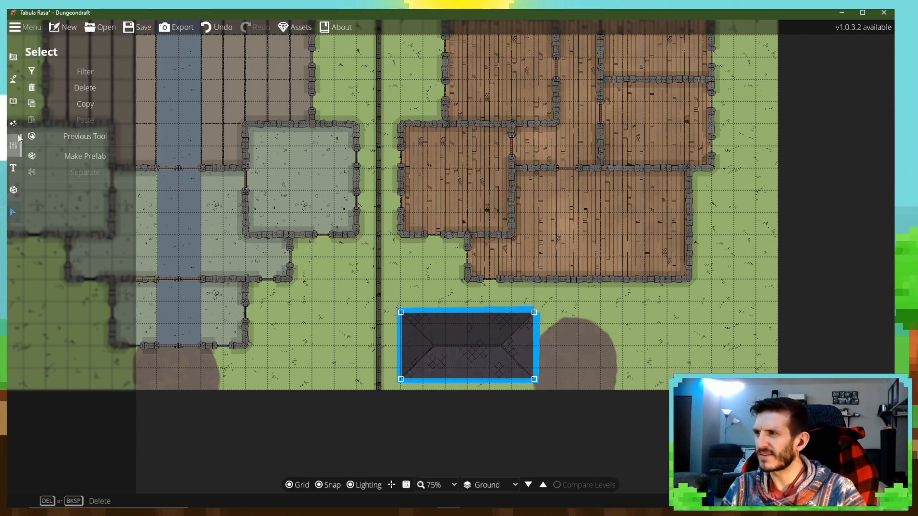
left_click(34, 88)
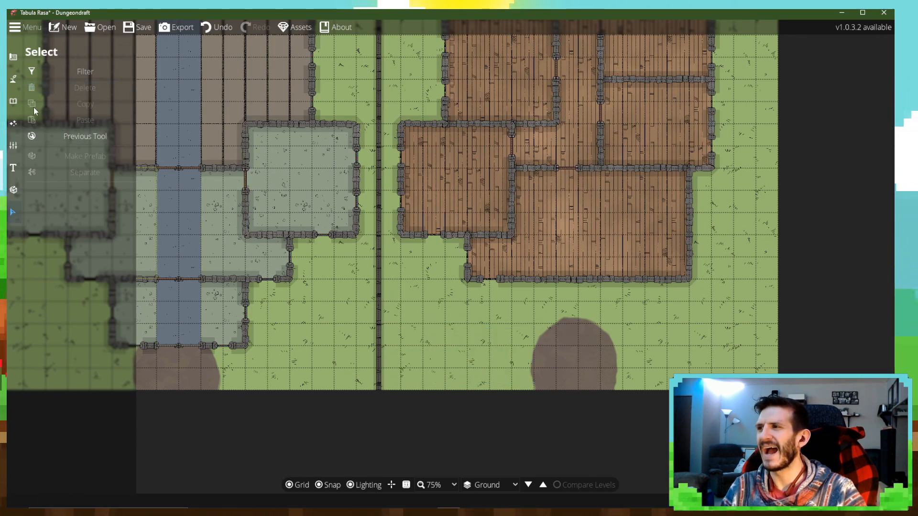
- Draw a dark hip roof with Under sorting, about 6 by 3 grid squares, against the wooden building's south wall
left_click(13, 58)
left_click(44, 119)
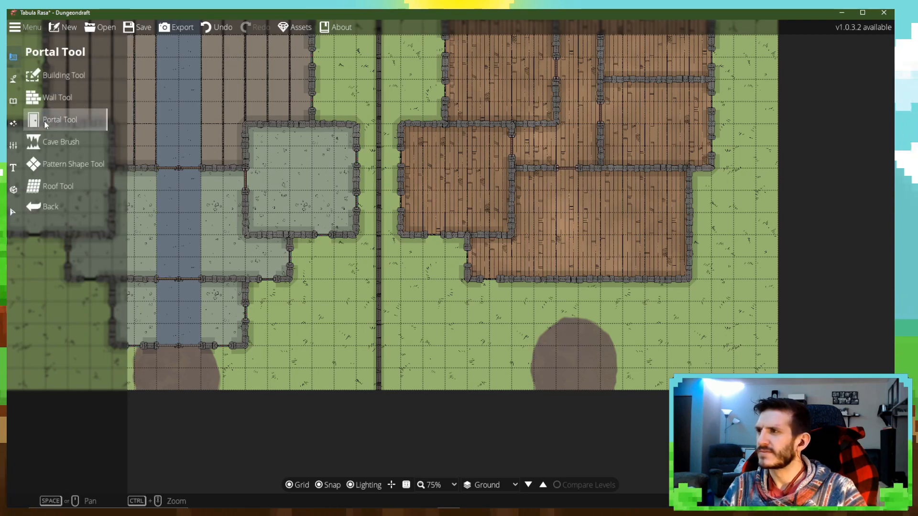
left_click(38, 194)
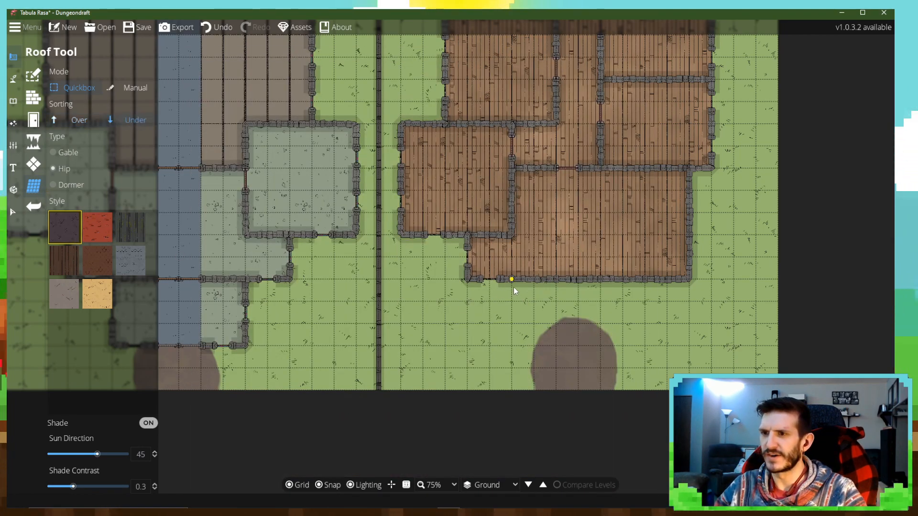
left_click_drag(515, 290, 652, 345)
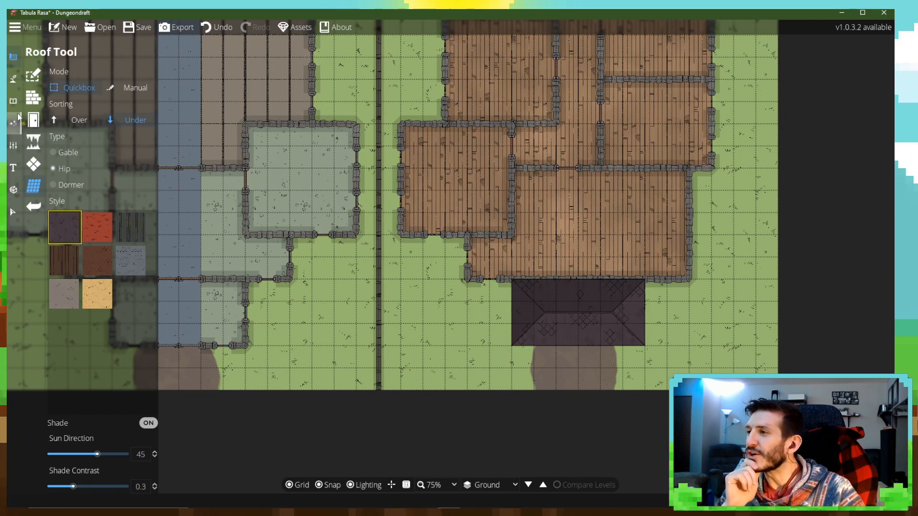
- Add windows along the front room's south wall behind the roof and in its east wall
left_click(41, 127)
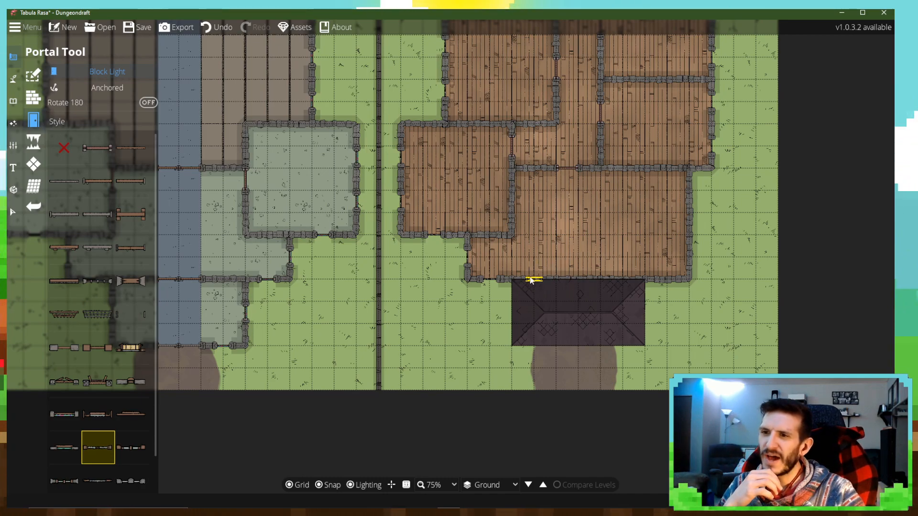
scroll(557, 285, "up", 2)
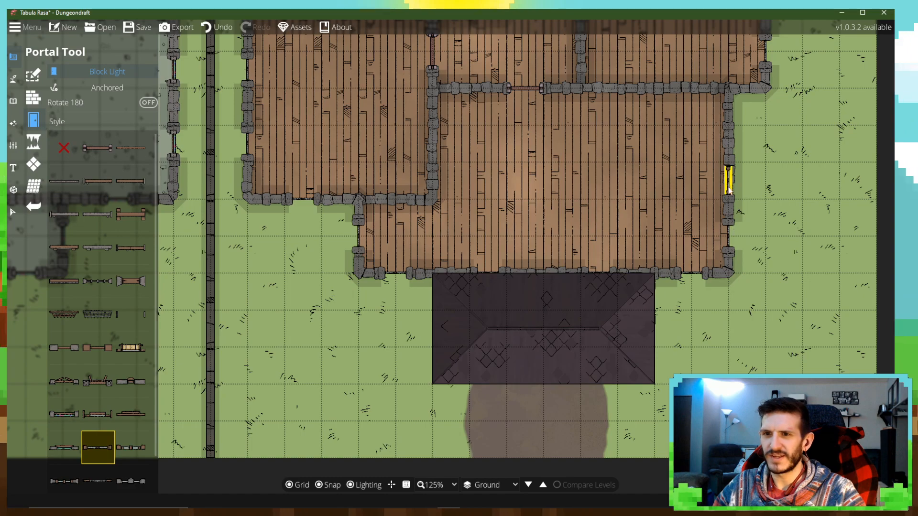
left_click(733, 142)
left_click_drag(631, 221, 627, 195)
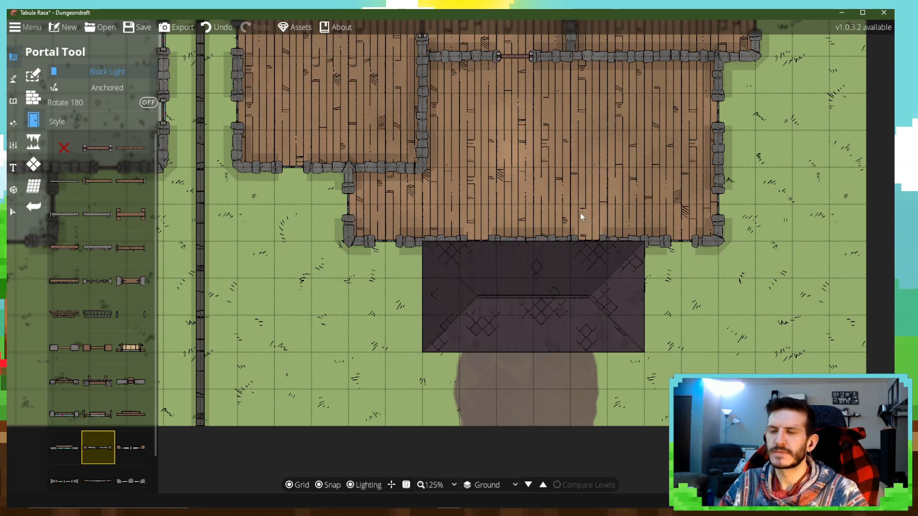
- Review the walls and window layout of the wooden building and the stone building's central hall
scroll(578, 216, "down", 3)
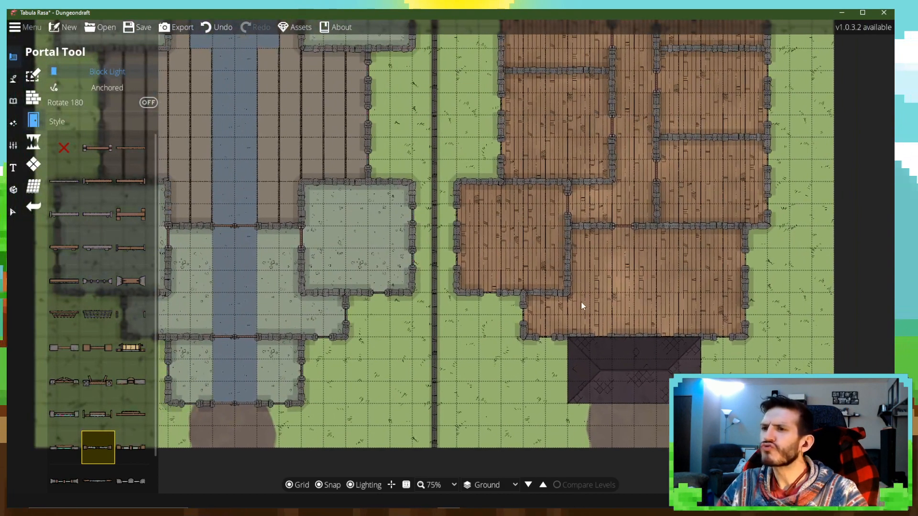
left_click_drag(600, 271, 688, 414)
left_click_drag(638, 366, 559, 284)
scroll(630, 305, "down", 1)
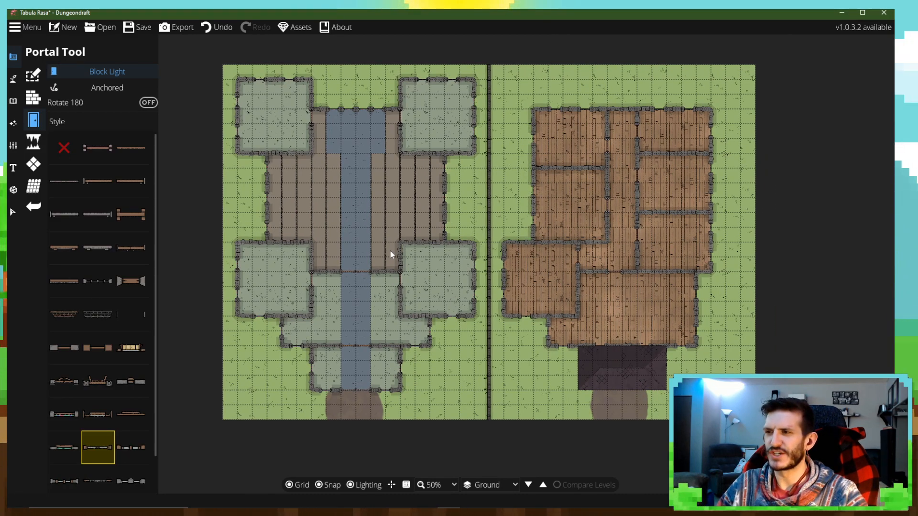
scroll(389, 251, "up", 3)
left_click_drag(384, 240, 496, 396)
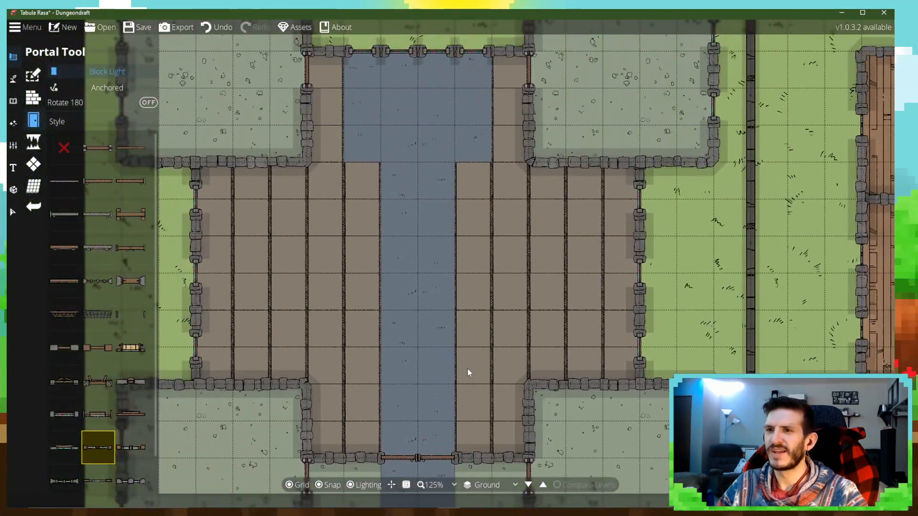
left_click_drag(446, 345, 500, 324)
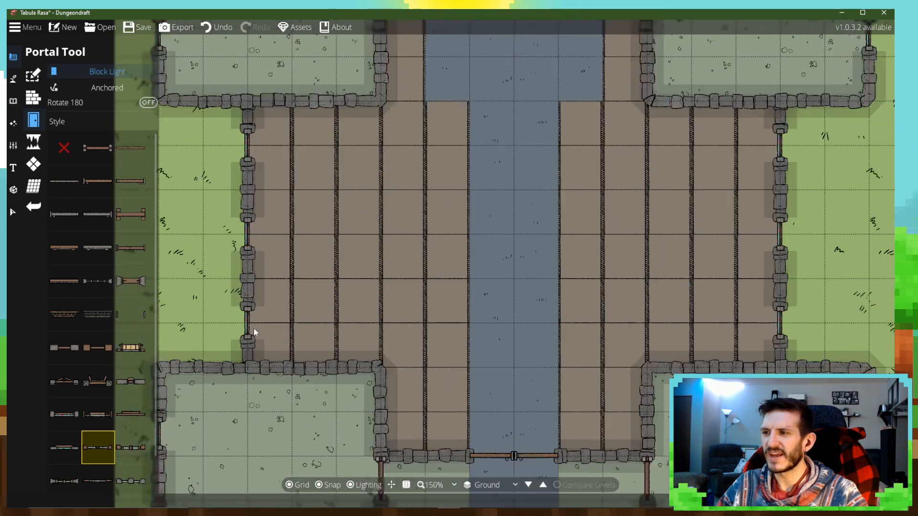
- Compare the stained-glass windows in the stone hall's west and east walls up close to check which way they face
scroll(253, 328, "up", 5)
left_click_drag(253, 329, 208, 307)
left_click_drag(293, 307, 380, 311)
left_click_drag(689, 299, 596, 292)
scroll(596, 295, "down", 4)
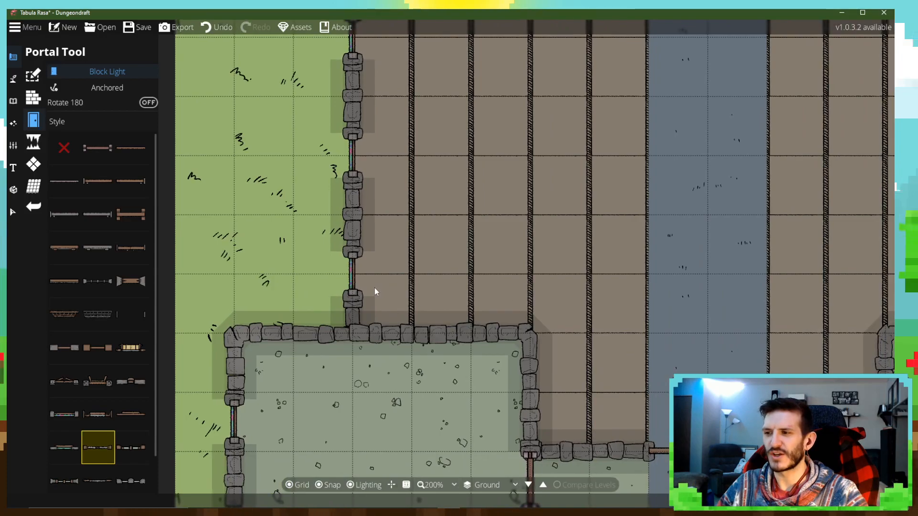
left_click_drag(374, 288, 176, 261)
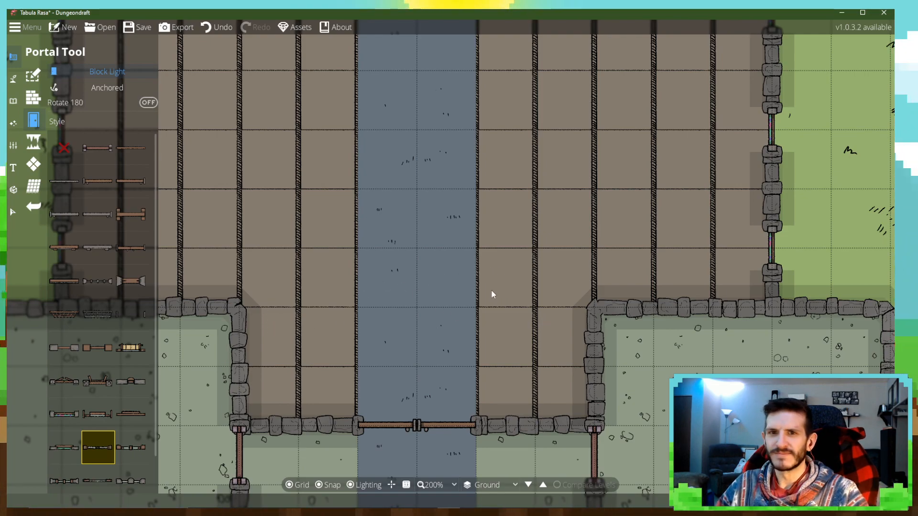
left_click_drag(765, 257, 570, 325)
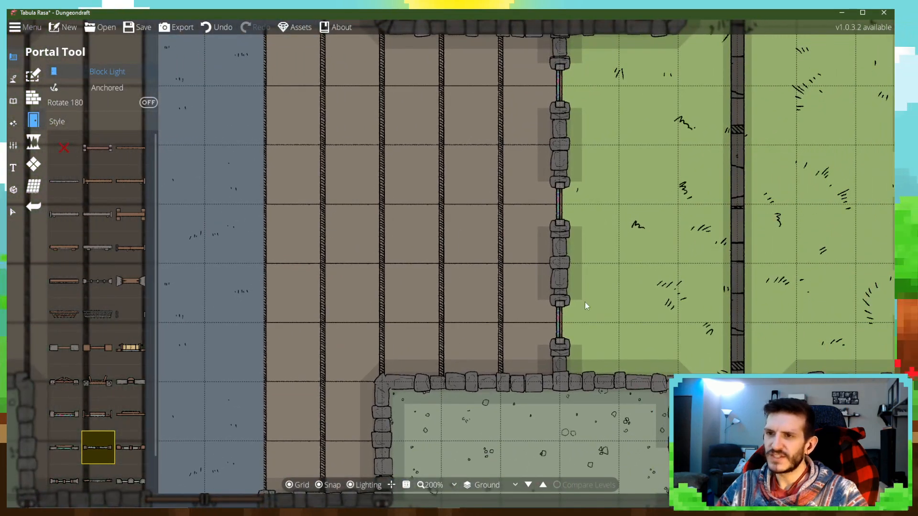
scroll(584, 303, "up", 3)
left_click_drag(575, 364, 577, 316)
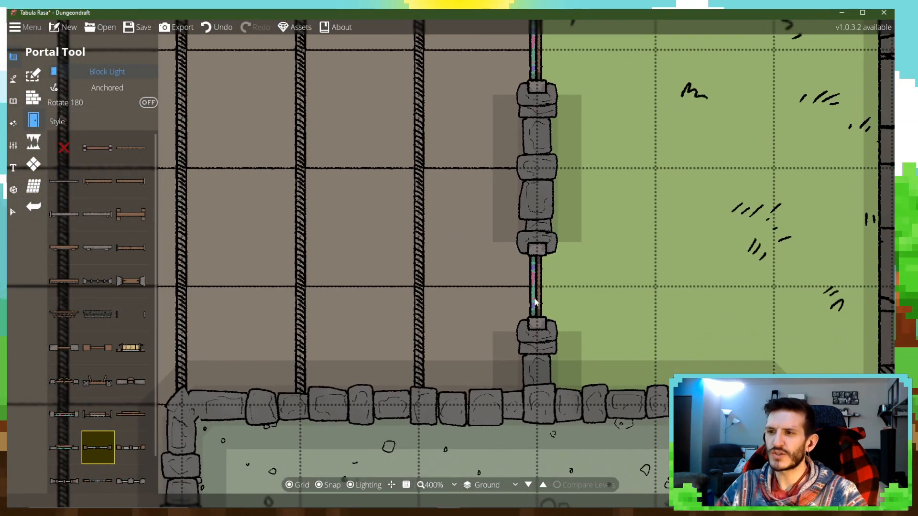
scroll(544, 287, "up", 3)
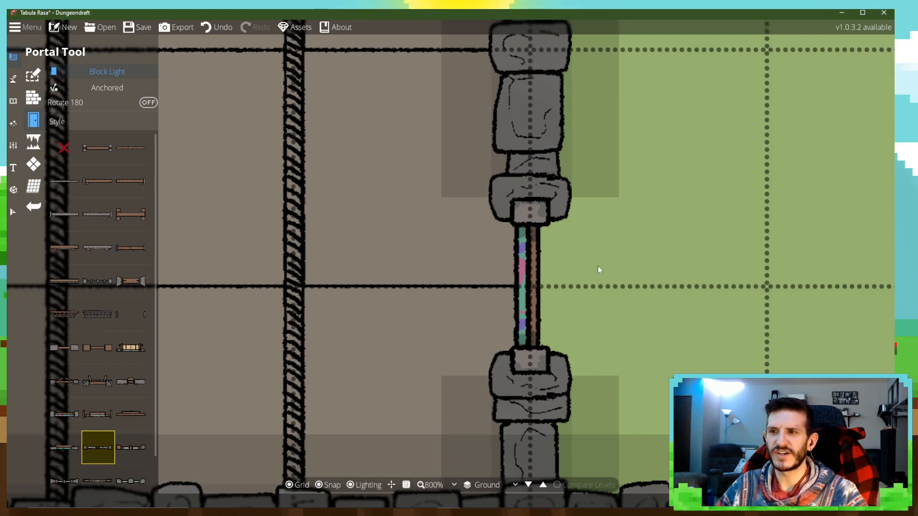
left_click_drag(359, 292, 669, 292)
left_click_drag(432, 322, 784, 326)
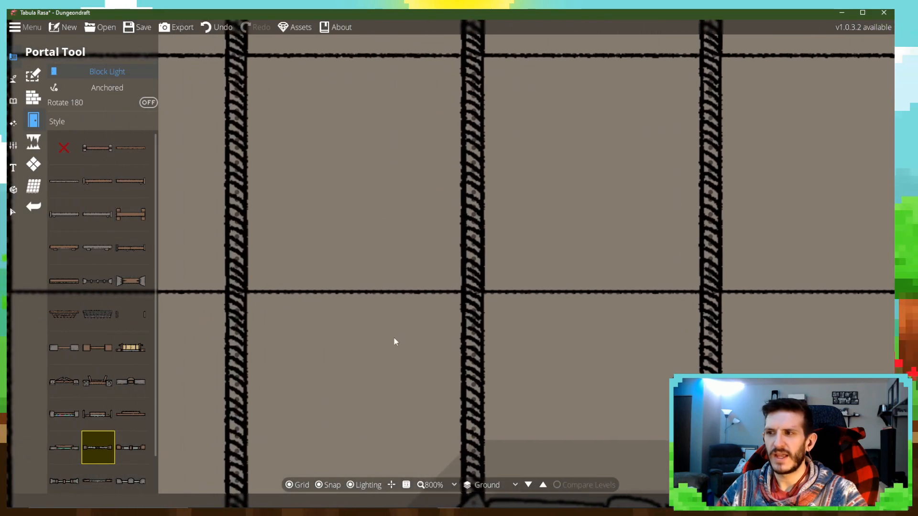
left_click_drag(271, 352, 561, 321)
left_click_drag(421, 315, 743, 321)
left_click_drag(497, 315, 792, 309)
left_click_drag(300, 318, 418, 320)
left_click_drag(353, 313, 484, 313)
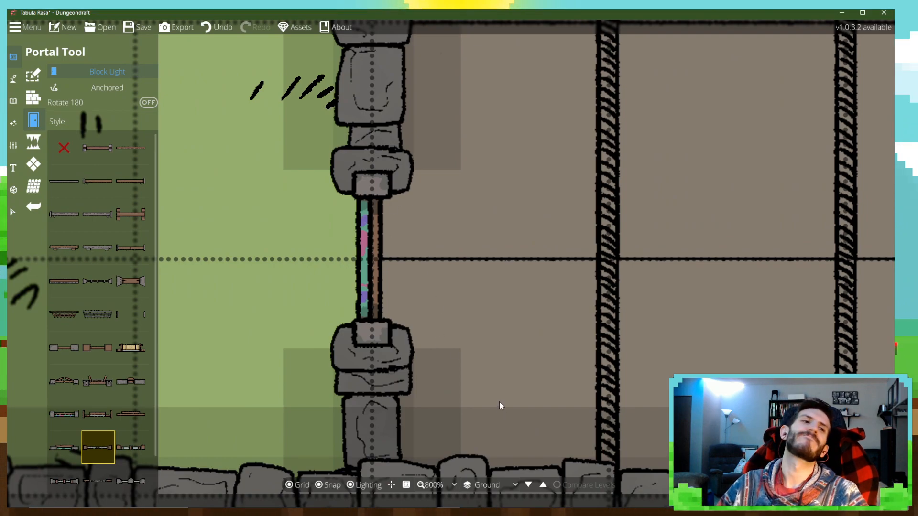
- Examine the windows of the stone building's southern rooms and entrance to compare which way they face
scroll(494, 325, "down", 6)
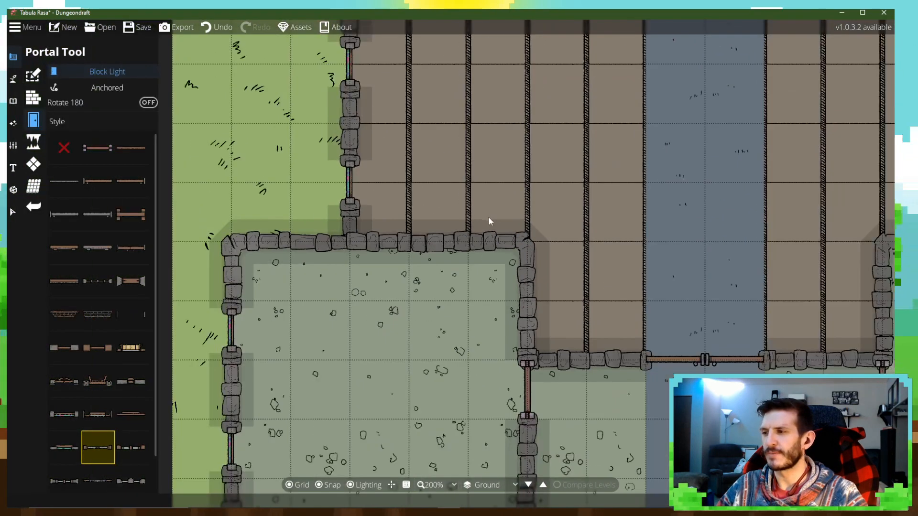
left_click_drag(529, 300, 508, 215)
left_click_drag(509, 317, 427, 252)
left_click_drag(525, 292, 409, 144)
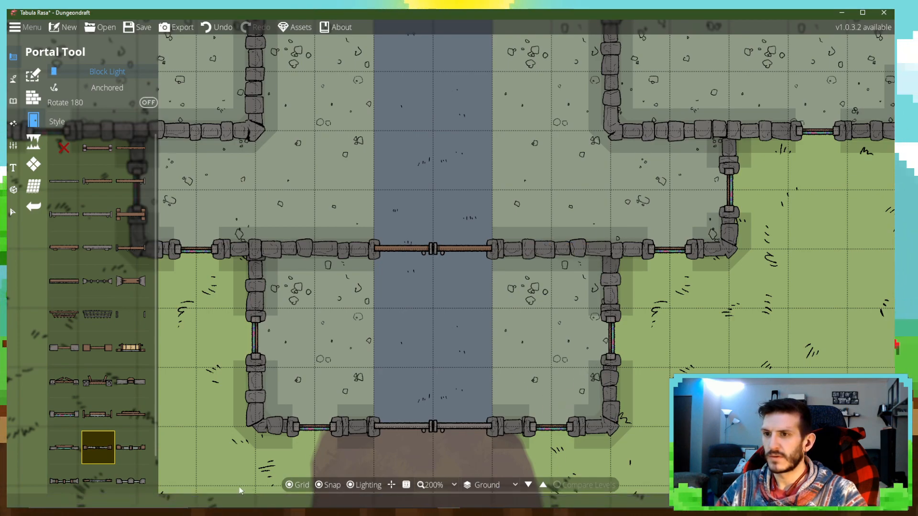
left_click(14, 212)
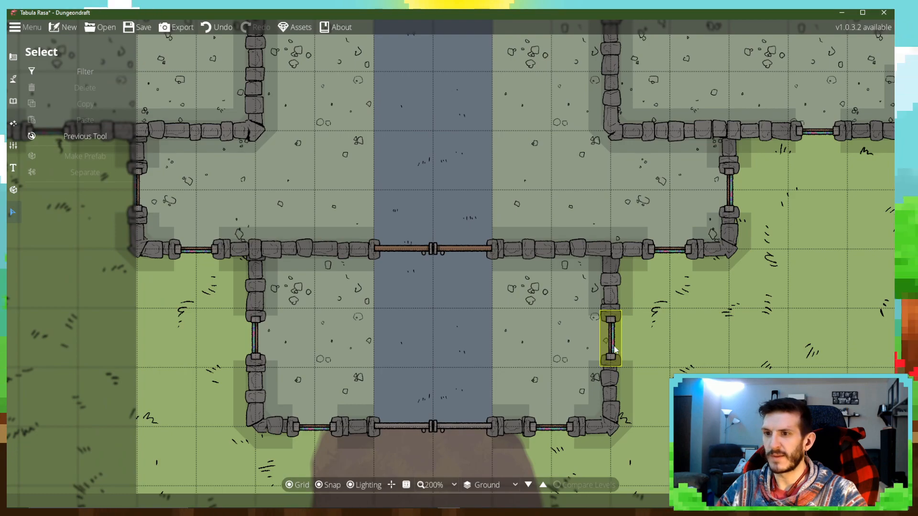
mouse_move(686, 360)
left_mouse_down()
mouse_move(655, 400)
mouse_move(673, 353)
left_mouse_up()
left_click(716, 214)
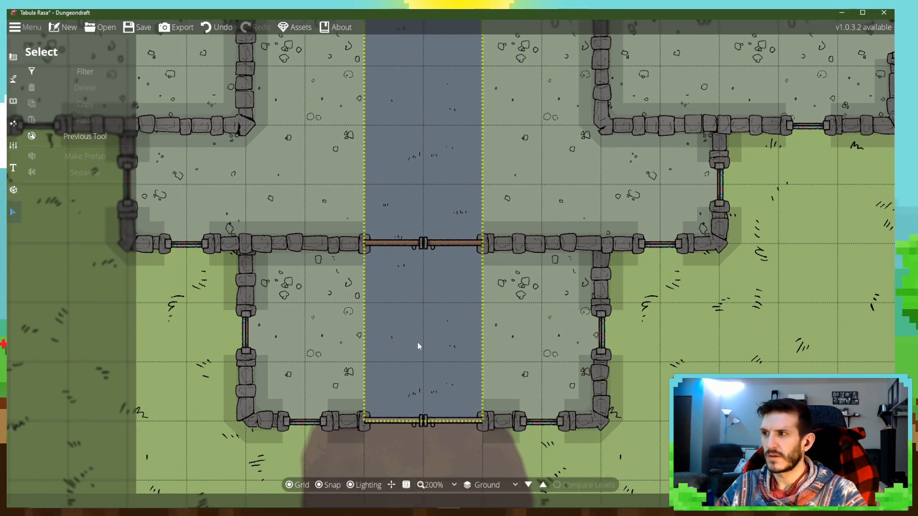
left_click_drag(412, 341, 467, 349)
left_click_drag(753, 223, 716, 273)
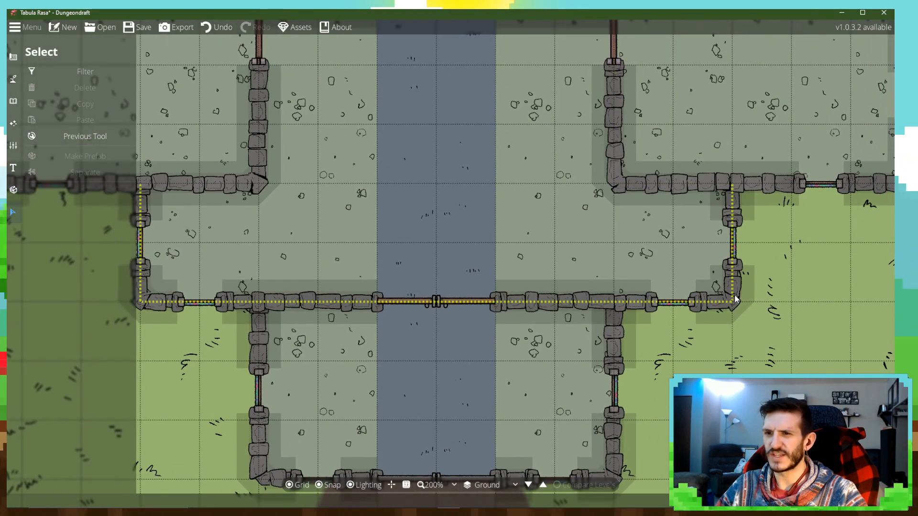
left_click_drag(797, 346, 662, 422)
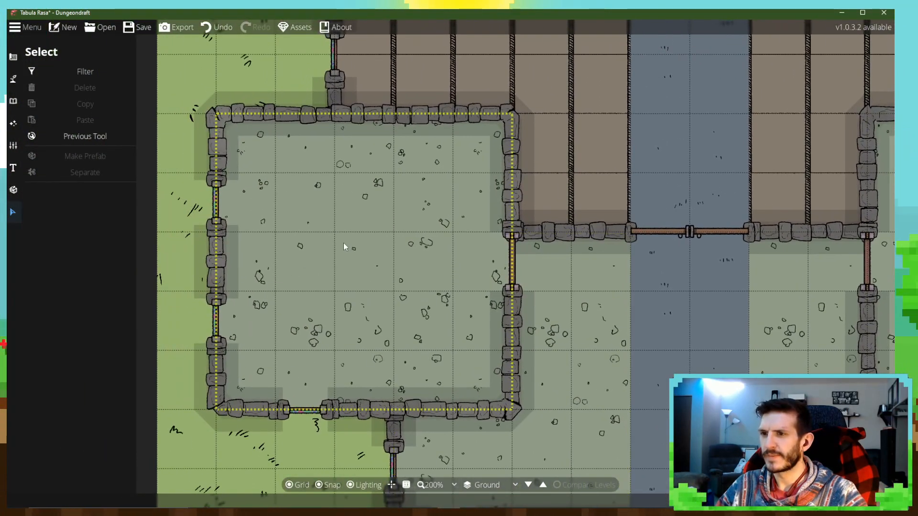
left_click(576, 285)
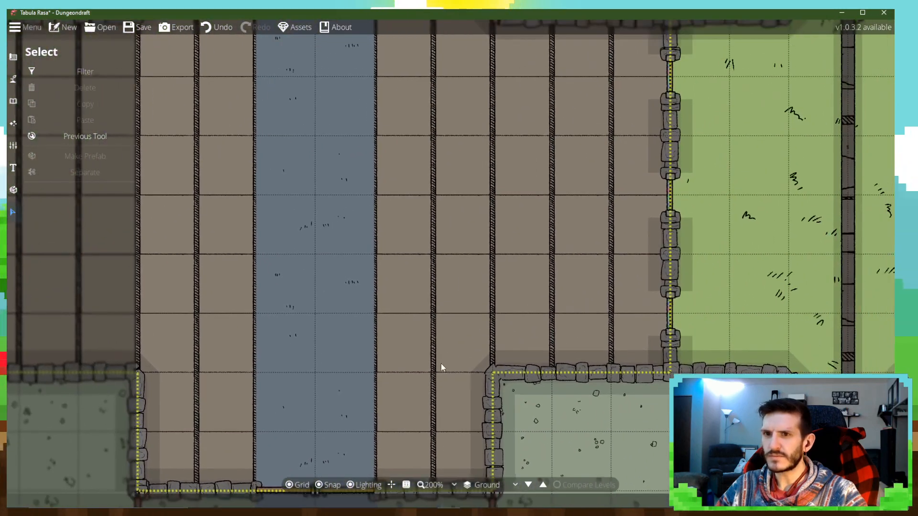
- Delete the three windows in the east wall of the stone building's central hall
left_click(672, 314)
left_click(676, 316)
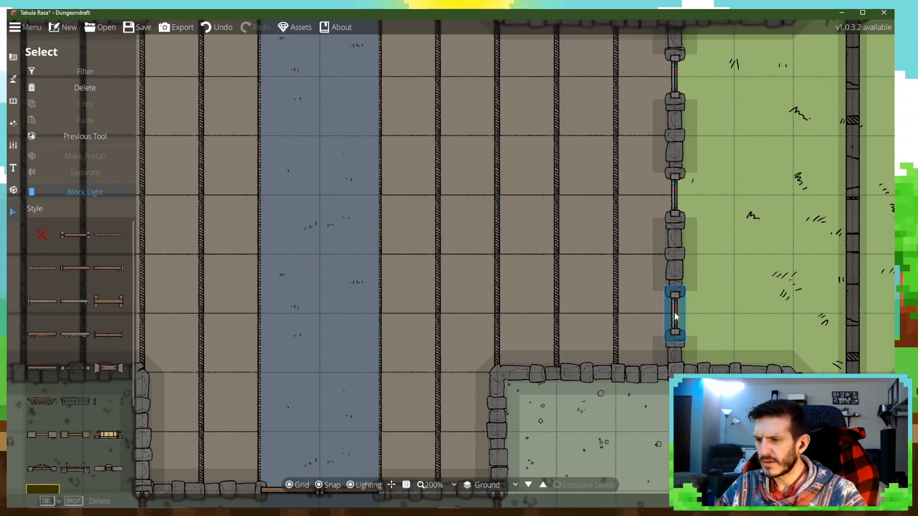
key("Delete")
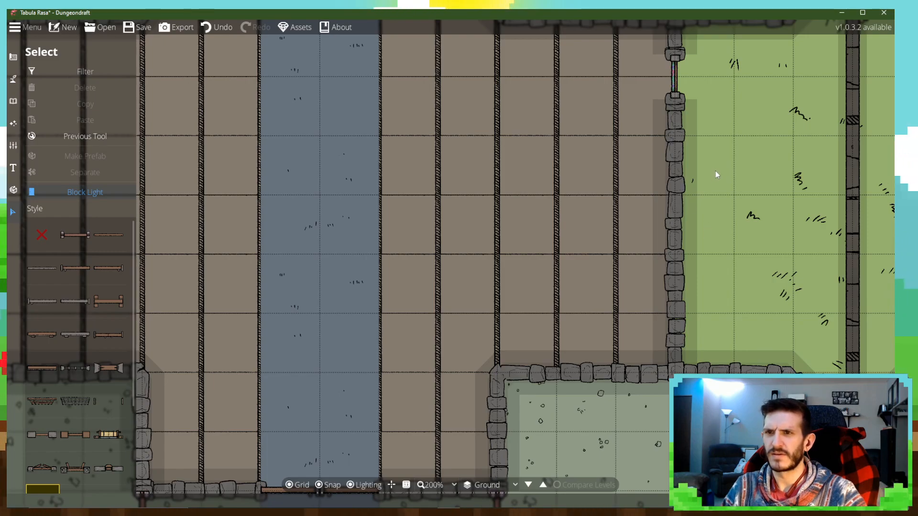
key("Up")
left_click(680, 258)
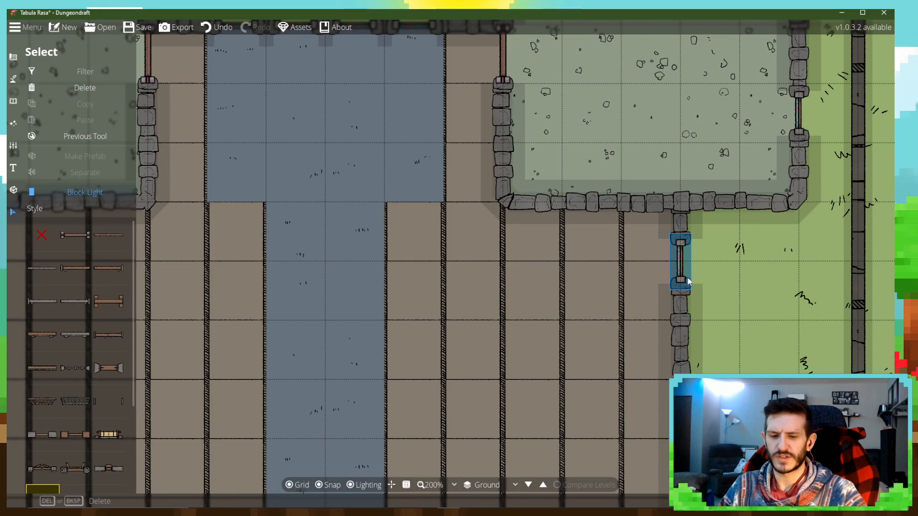
key("Delete")
- Review the windows of the two northern corner rooms and the wall between them
key("Up")
key("Right")
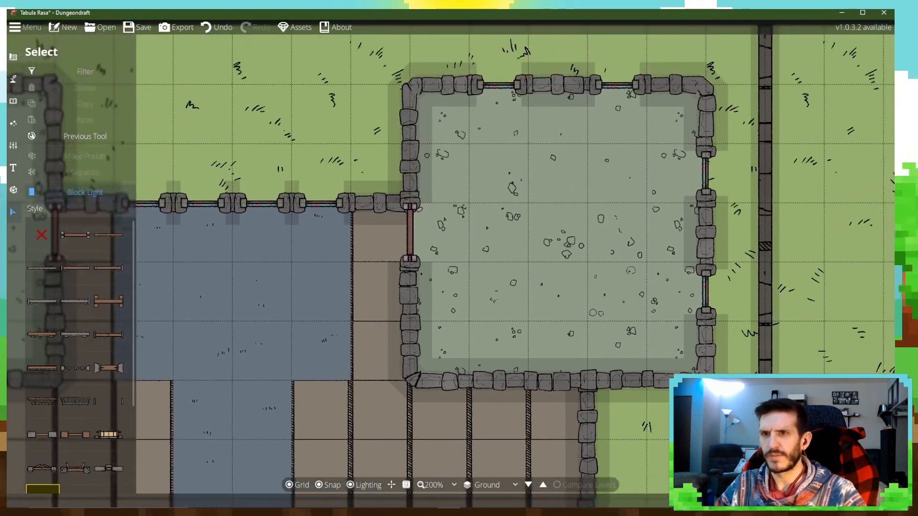
left_click(410, 233)
key("Left")
key("Left")
key("Left")
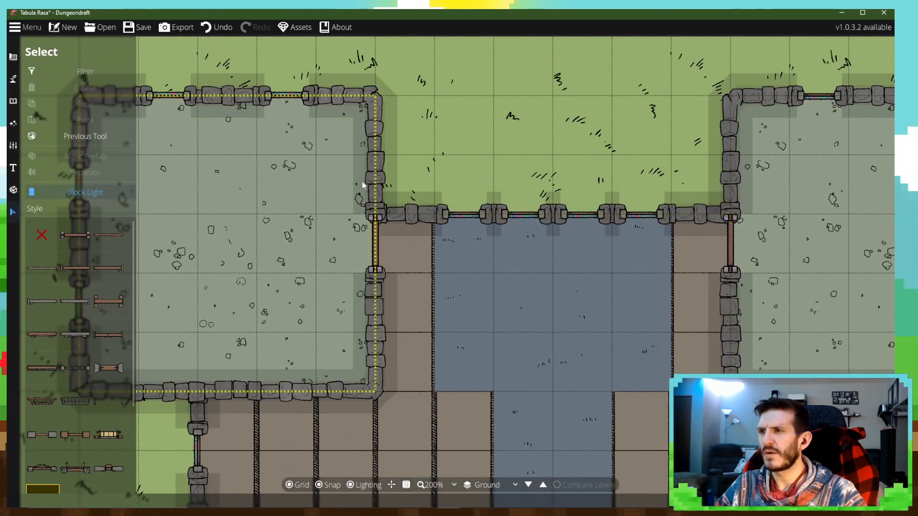
left_click(161, 100)
left_click(312, 181)
key("Left")
key("Left")
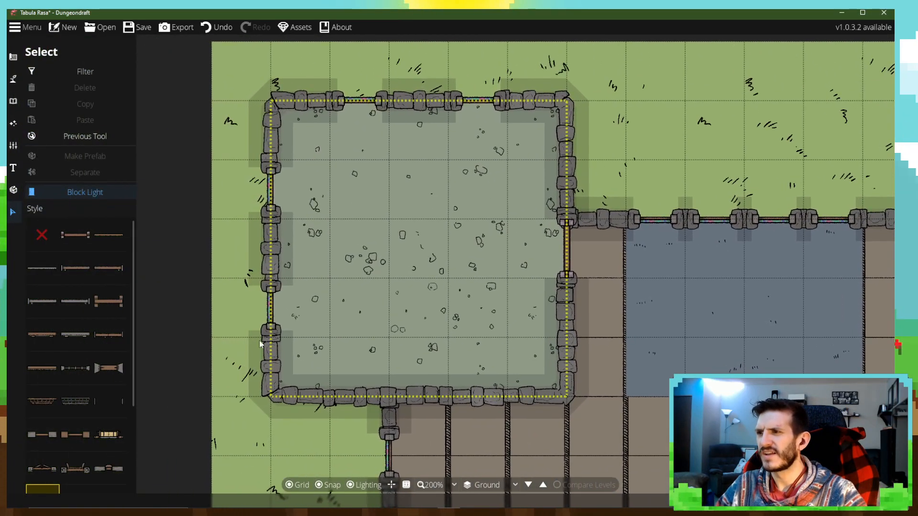
left_click(654, 322)
key("Right")
key("Right")
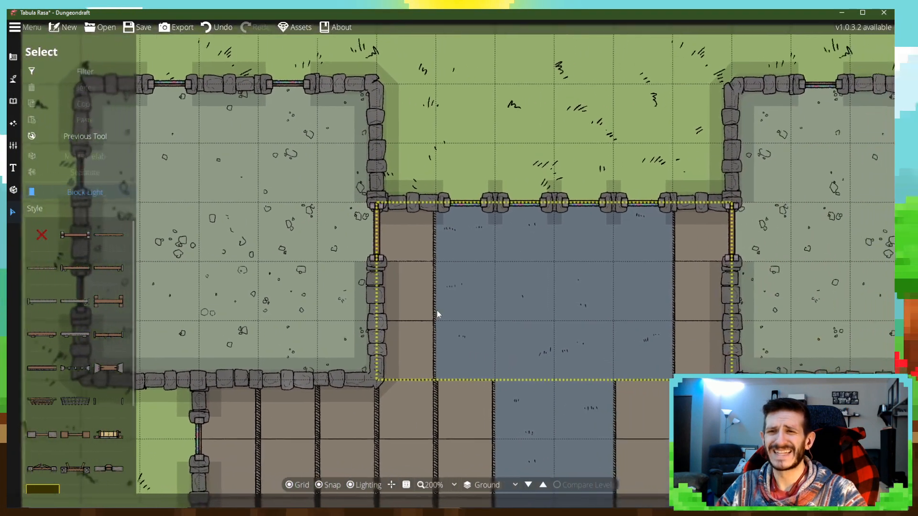
- Delete the four adjoining windows in the north wall of the stone building's central hall
left_click(448, 205)
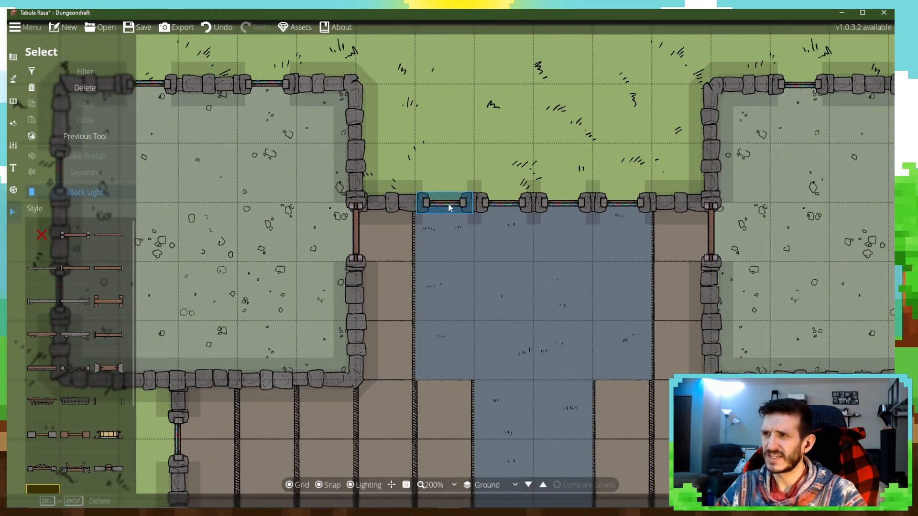
key("Delete")
left_click(520, 211)
key("Delete")
left_click(562, 204)
key("Delete")
left_click(621, 205)
key("Delete")
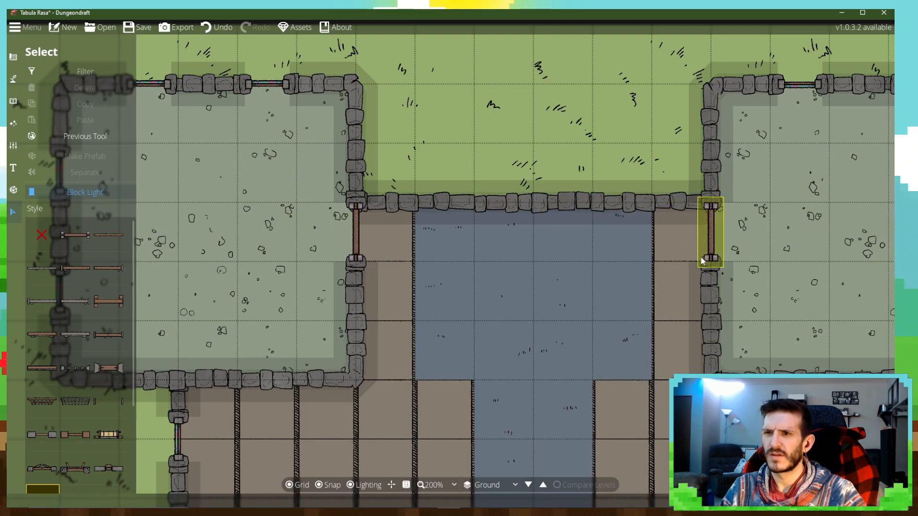
- Delete the two north-wall and two east-wall windows of the northeast corner room
key("Right")
key("Up")
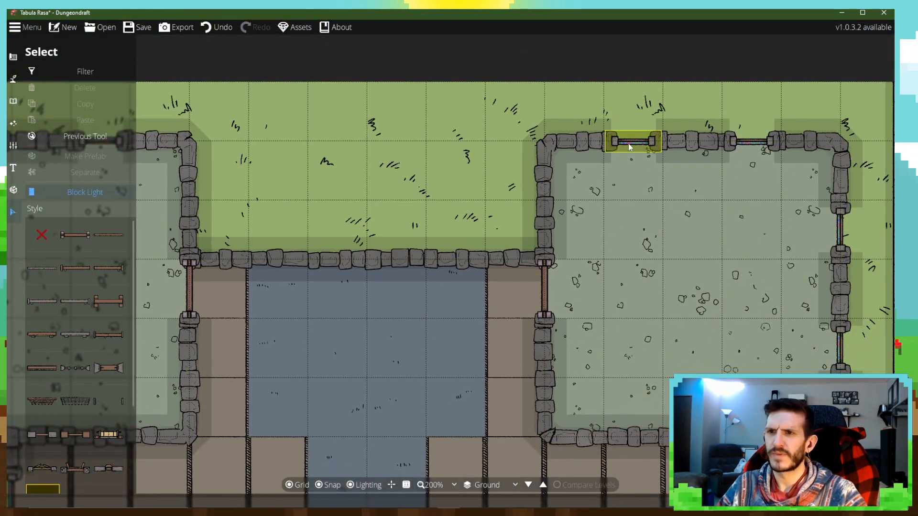
left_click(629, 146)
key("Delete")
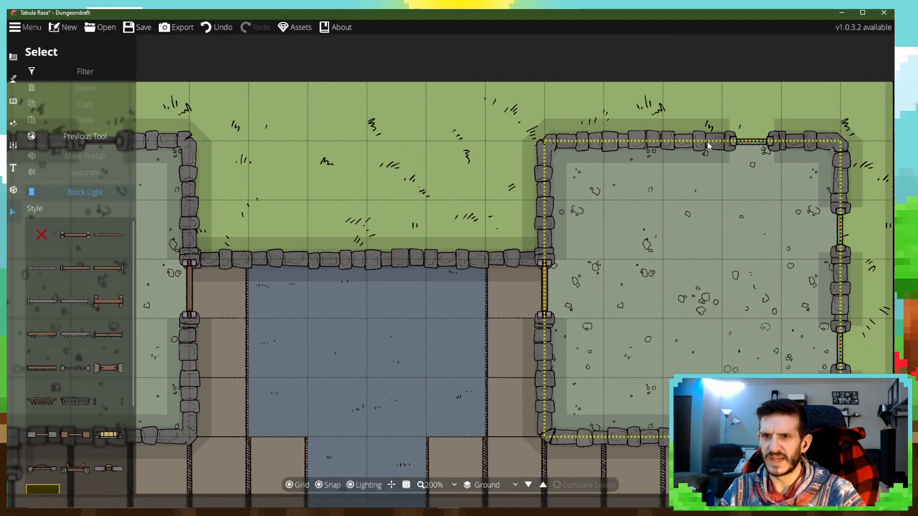
left_click(752, 141)
key("Delete")
left_click(842, 233)
key("Delete")
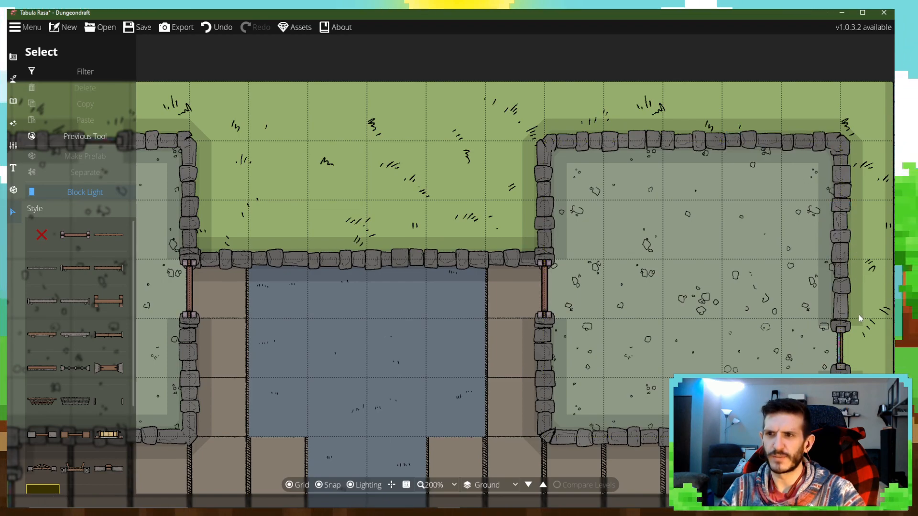
left_click(840, 340)
key("Delete")
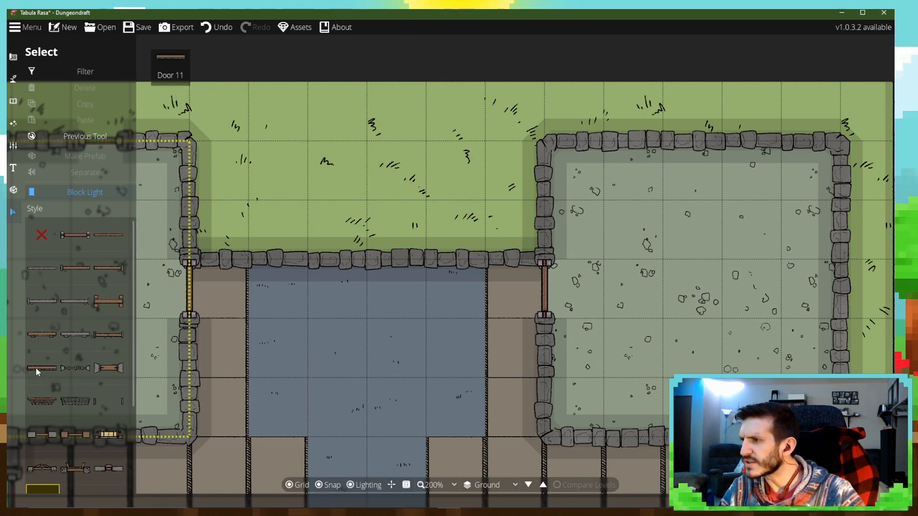
scroll(70, 390, "down", 3)
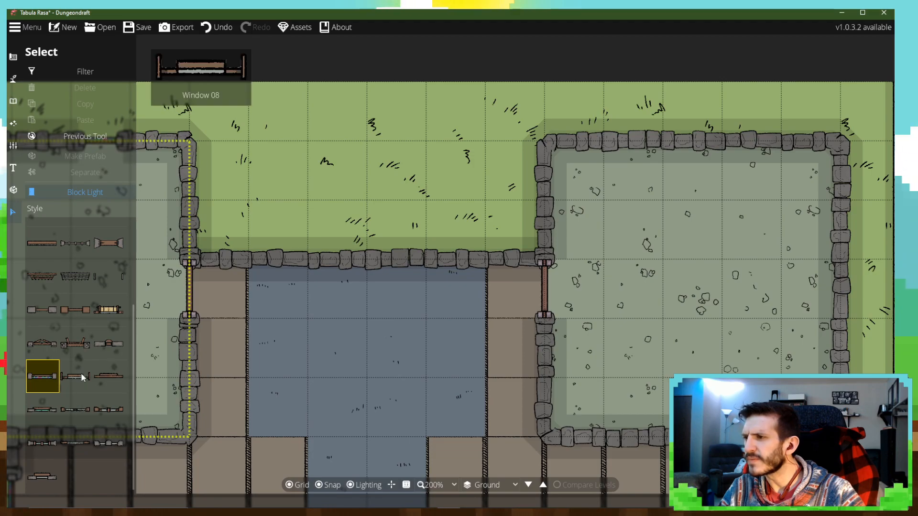
left_click(306, 276)
left_click(266, 257)
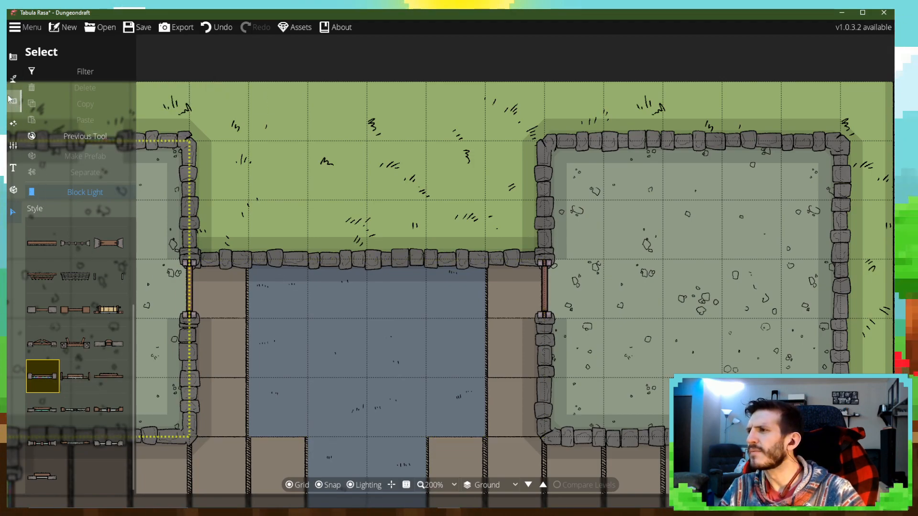
- Place three evenly spaced stained-glass windows, rotated 180 degrees, along the north wall of the central hall
left_click(12, 78)
left_click(13, 56)
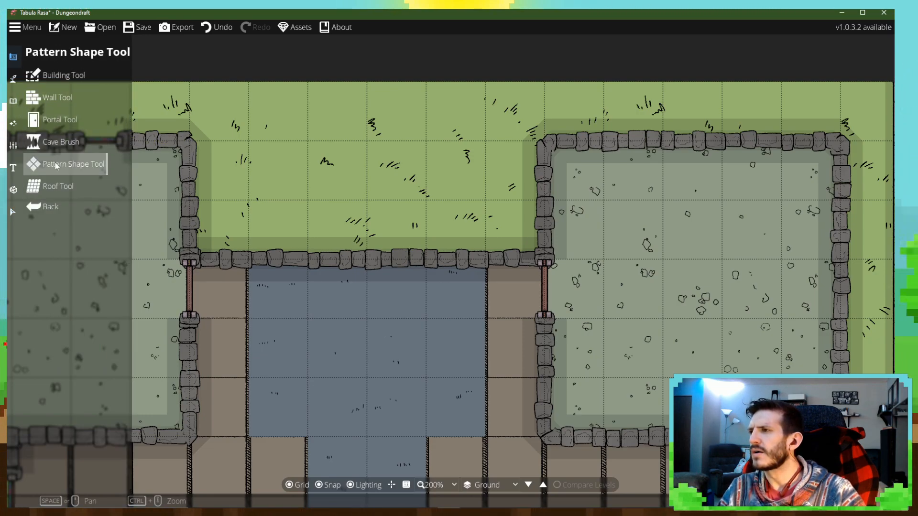
left_click(55, 119)
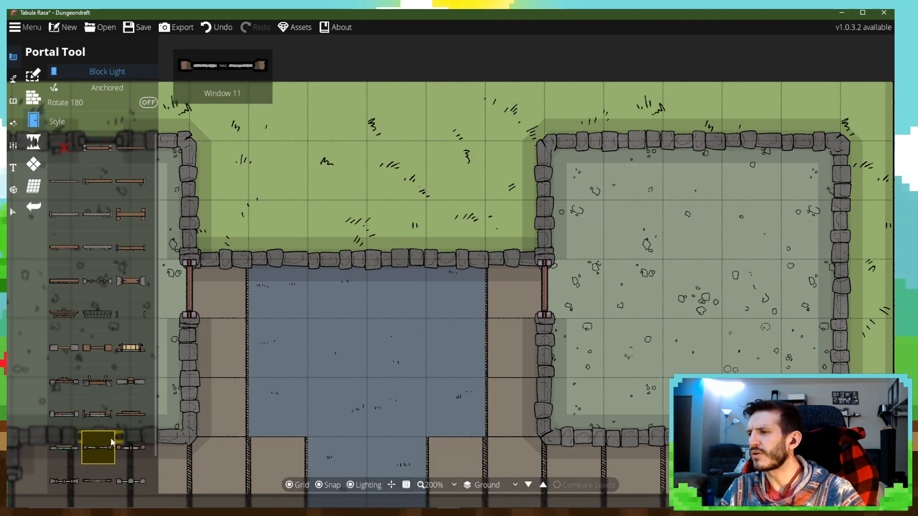
left_click(75, 420)
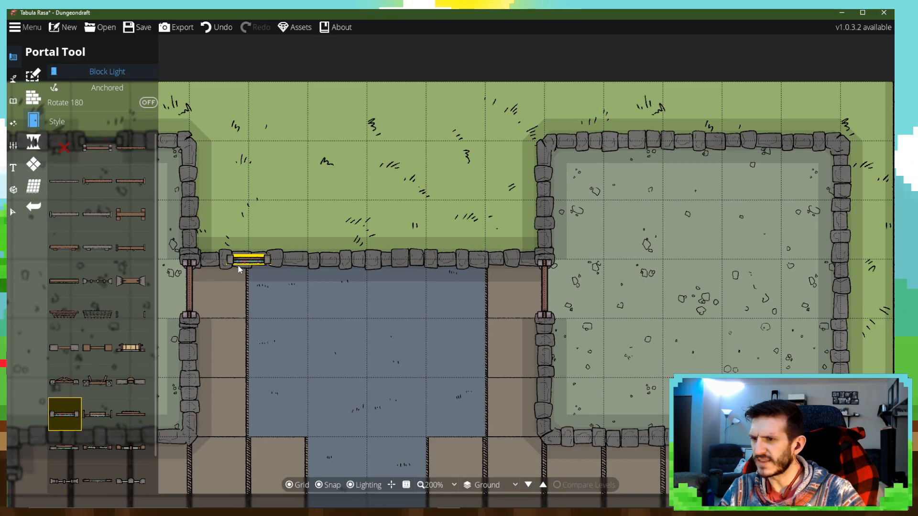
key("r")
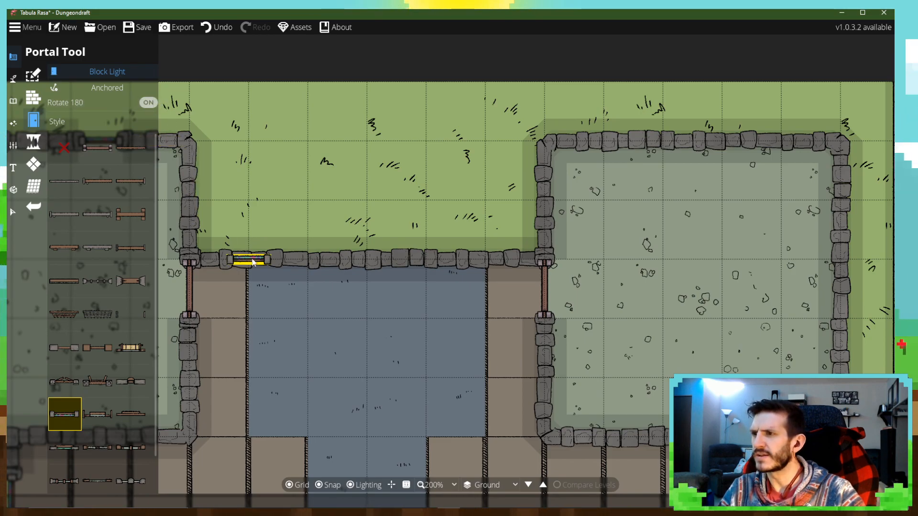
left_click(251, 261)
left_click(341, 261)
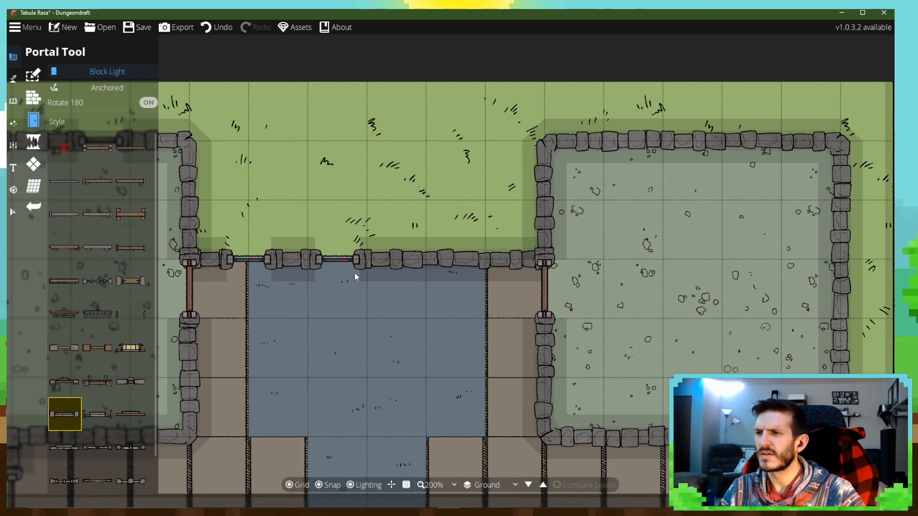
left_click(216, 27)
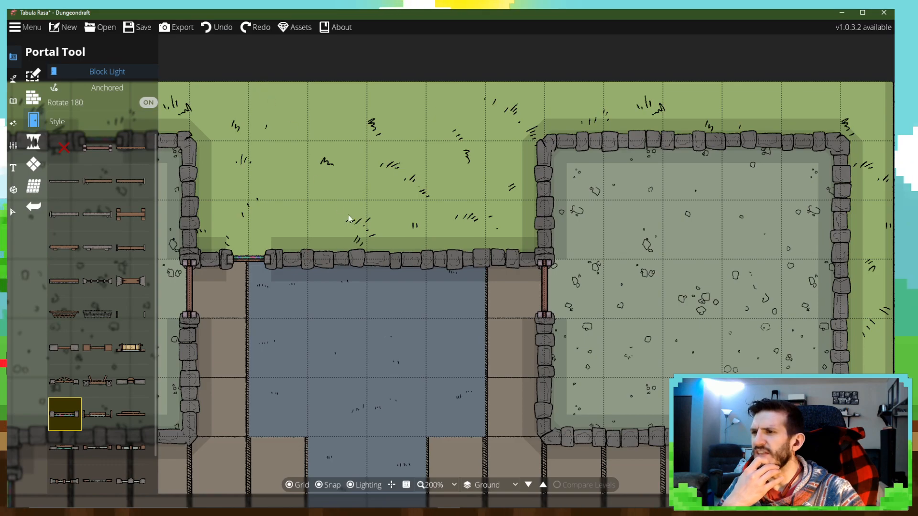
left_click(369, 266)
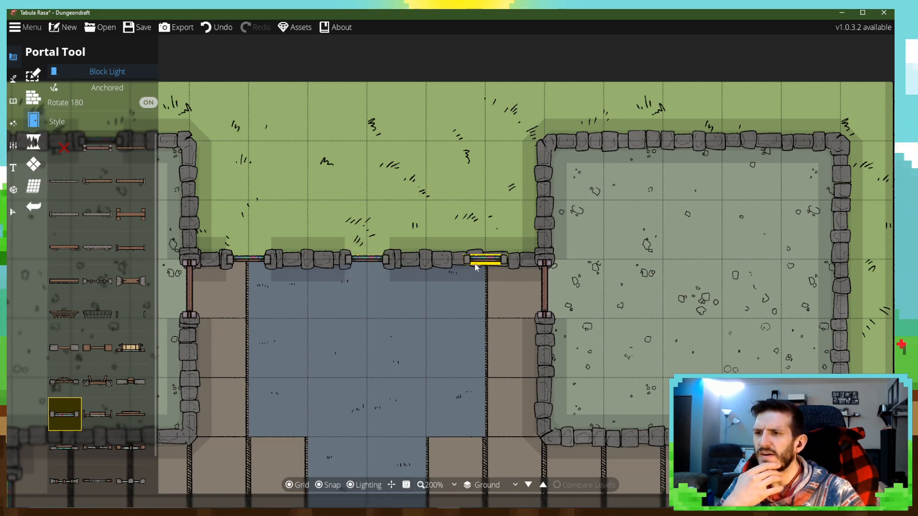
left_click(476, 268)
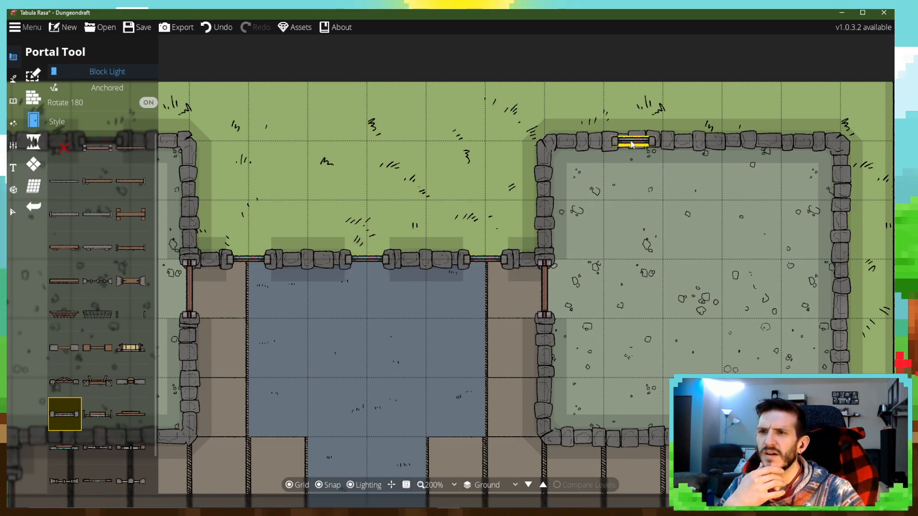
- Add two rotated stained-glass windows to the northeast room's north wall and two to its east wall
left_click(634, 142)
left_click(750, 142)
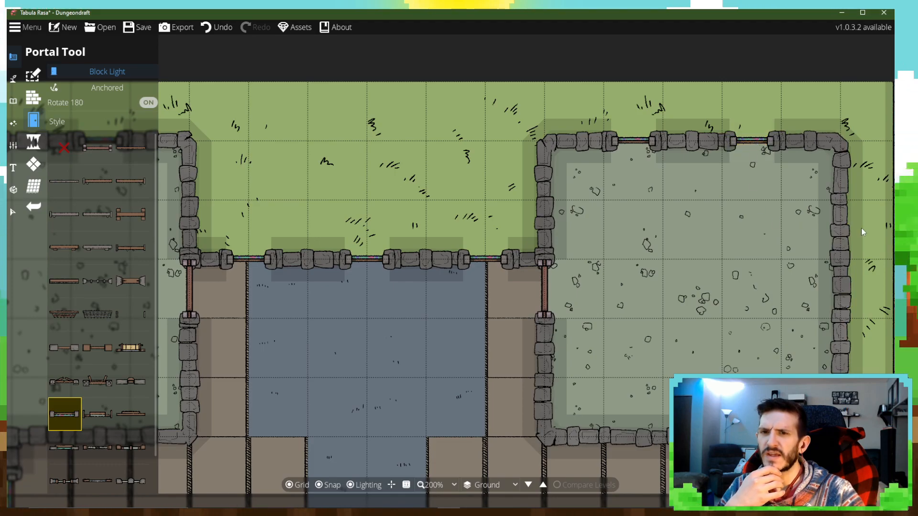
left_click(846, 232)
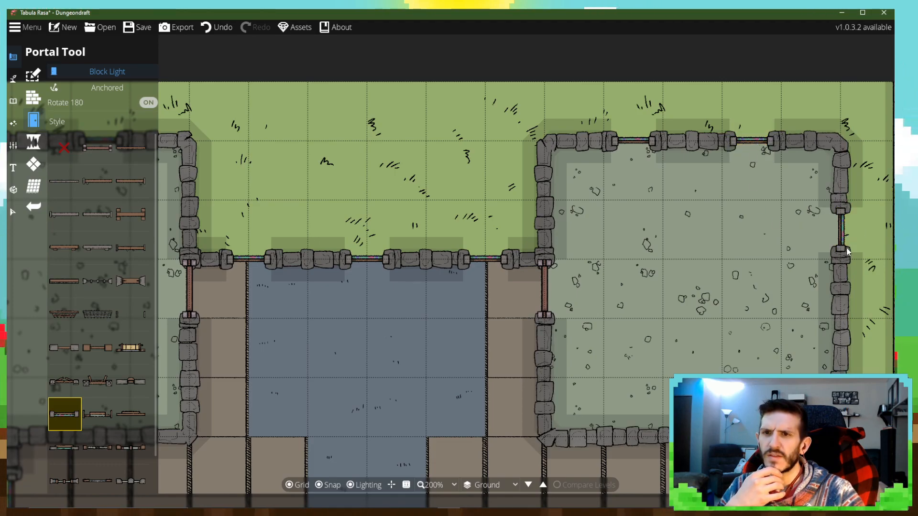
left_click(844, 348)
- Place two stained-glass windows, rotated 180 degrees, in the east wall of the stone building's central hall
left_click_drag(627, 413, 859, 322)
left_click_drag(429, 344, 597, 358)
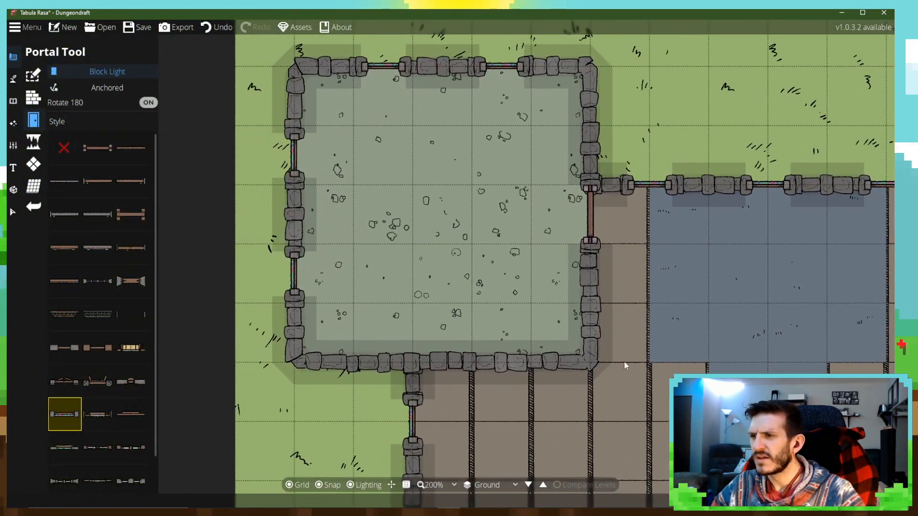
left_click_drag(683, 356, 242, 294)
left_click_drag(523, 330, 506, 162)
left_click_drag(579, 317, 608, 266)
left_click_drag(624, 230, 690, 249)
left_click_drag(473, 283, 397, 256)
left_click(683, 173)
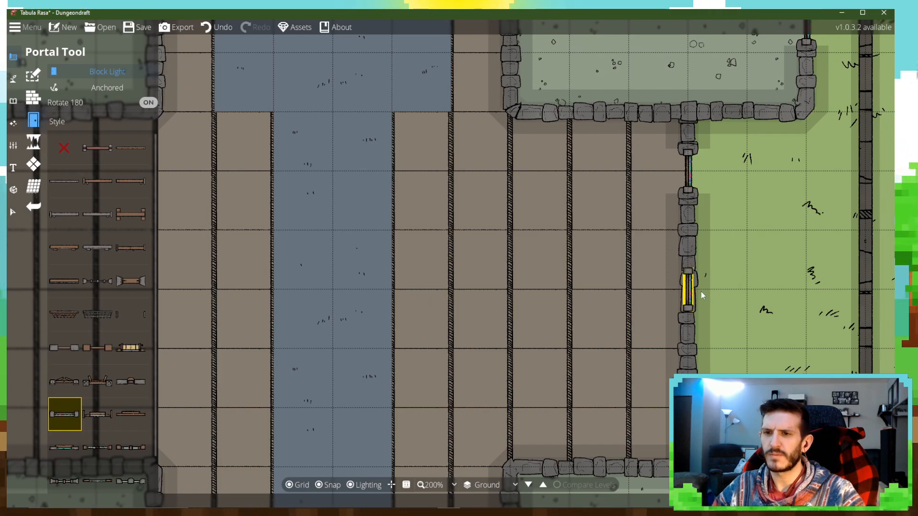
left_click(689, 289)
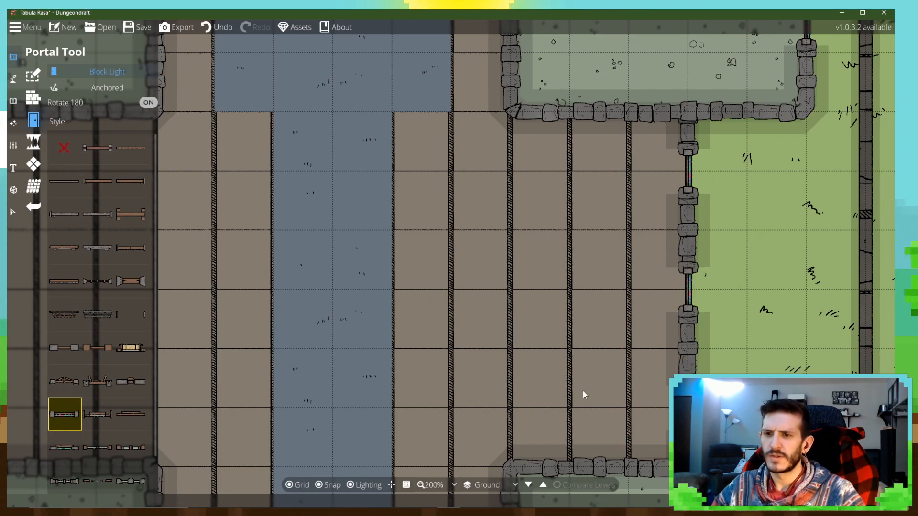
- Examine the stone building's southern windows and compare them with the window openings in the neighbouring wooden building's southwest room
left_click_drag(584, 389, 567, 128)
left_click_drag(564, 297, 561, 176)
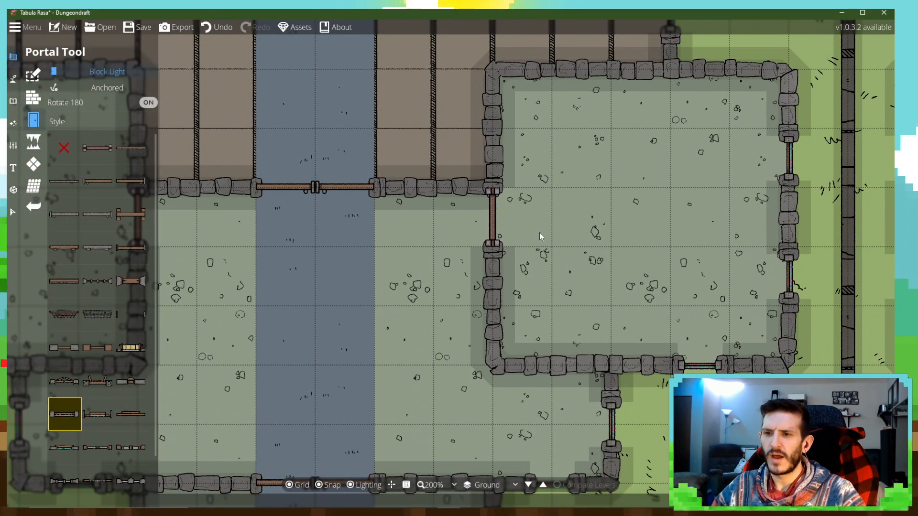
left_click_drag(653, 226, 310, 195)
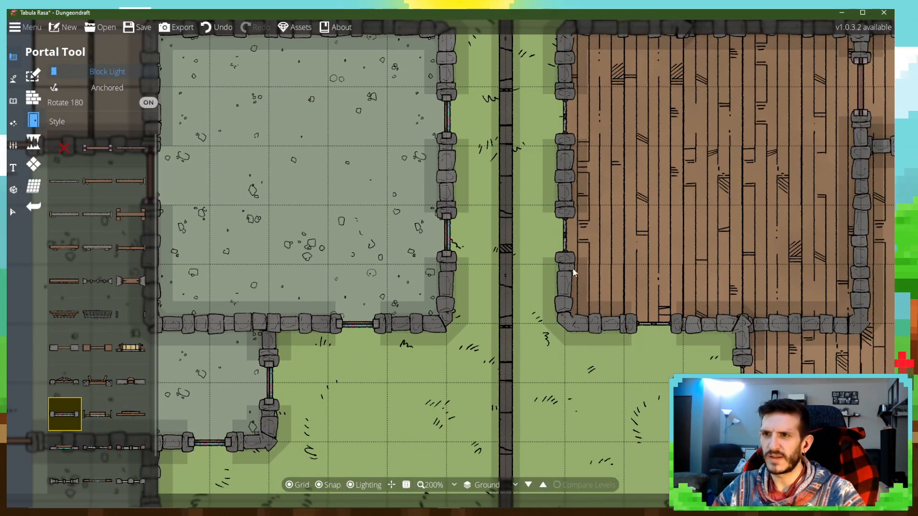
scroll(560, 323, "up", 6)
left_click_drag(560, 322, 418, 262)
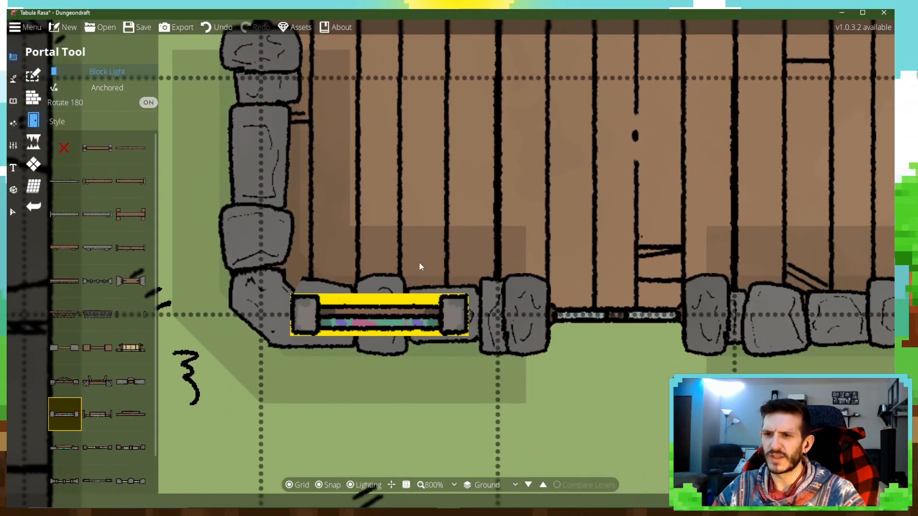
left_click_drag(307, 137, 371, 289)
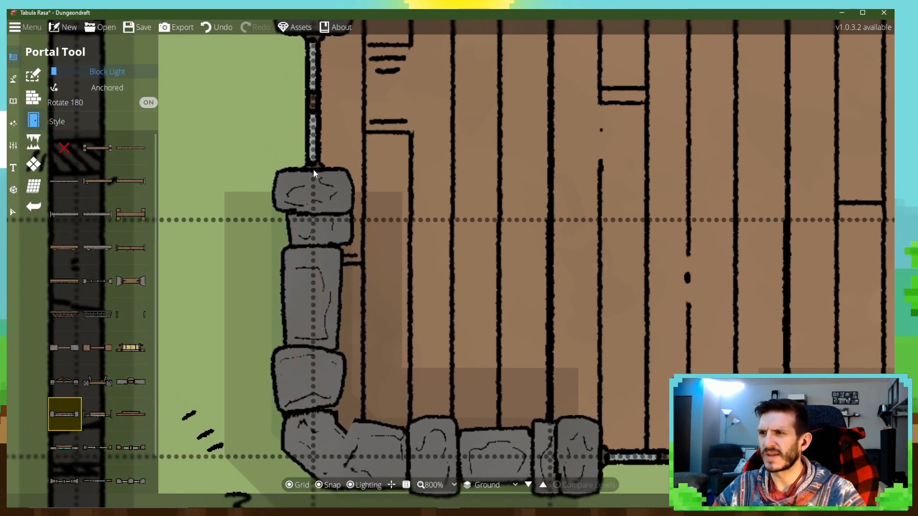
left_click_drag(296, 159, 304, 238)
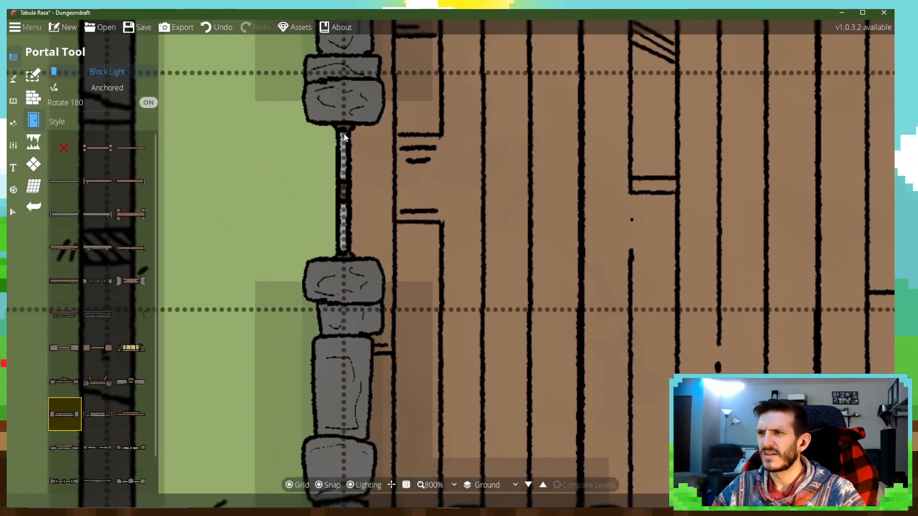
left_click_drag(326, 130, 384, 284)
scroll(383, 280, "down", 10)
scroll(419, 308, "up", 3)
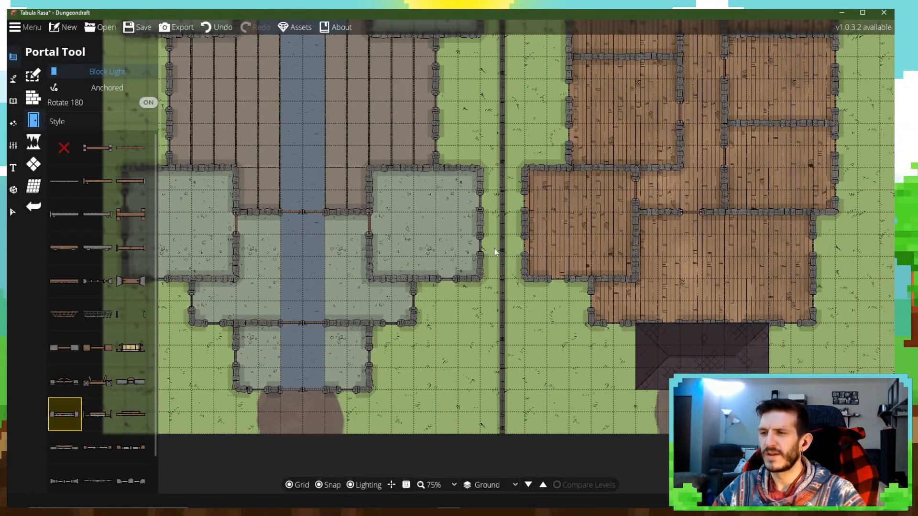
left_click_drag(485, 287, 560, 345)
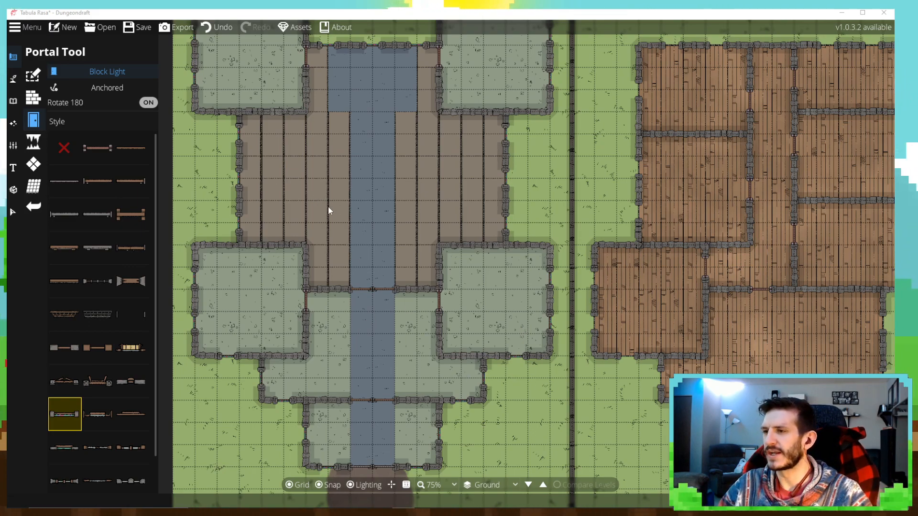
- Save the map as Minnadalla Part 2 and create a new map of 36 by 24 tiles
left_click(135, 29)
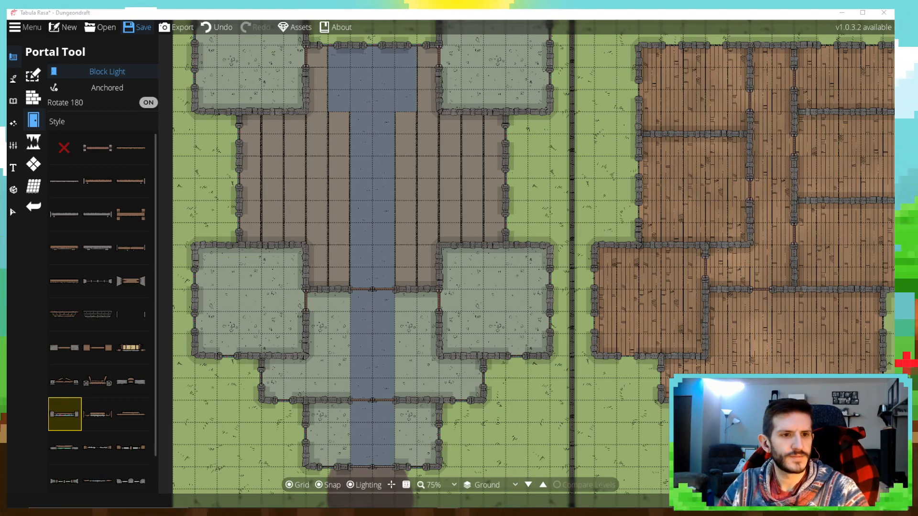
key("Return")
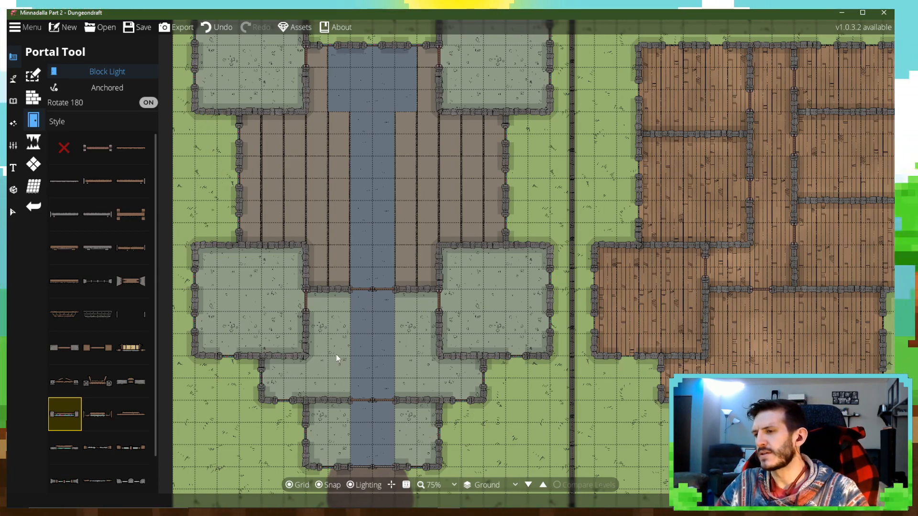
left_click(58, 26)
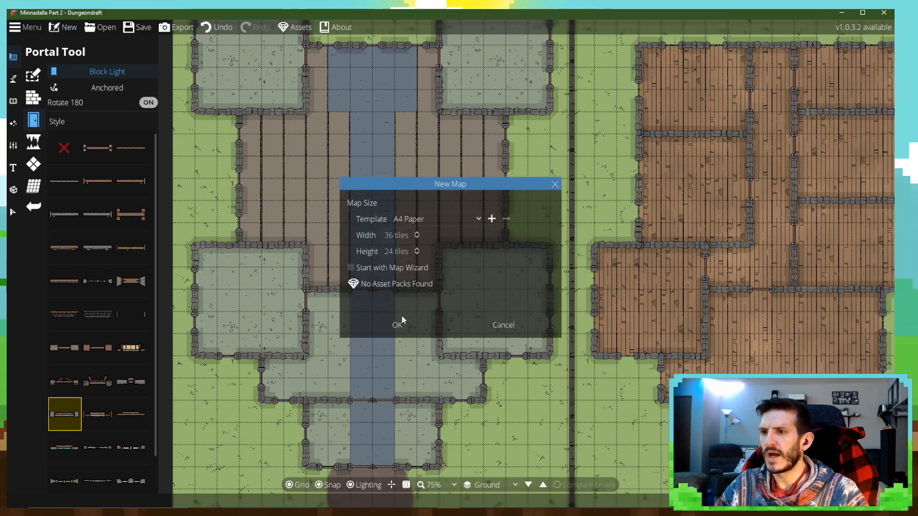
left_click(389, 323)
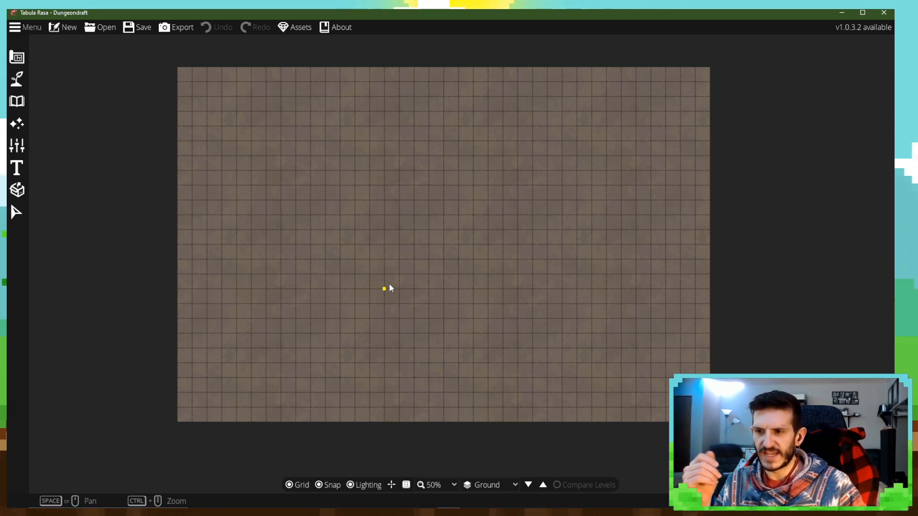
mouse_move(471, 512)
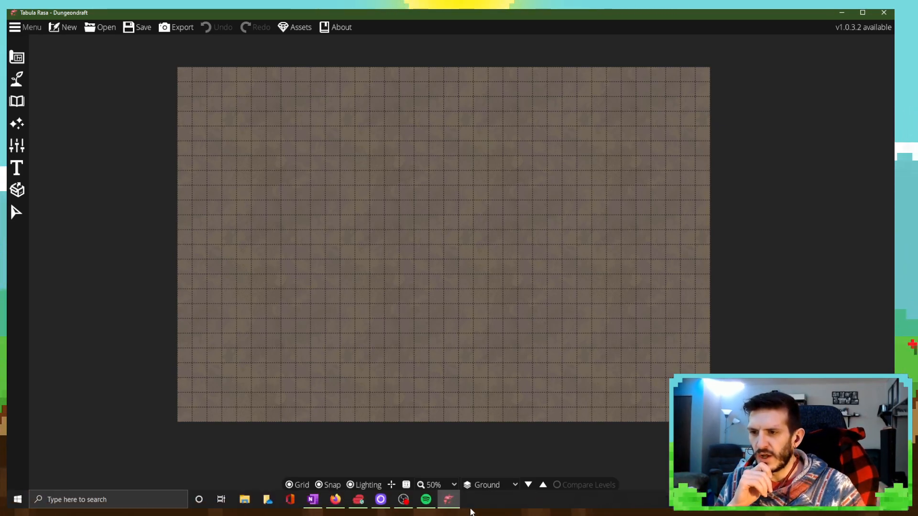
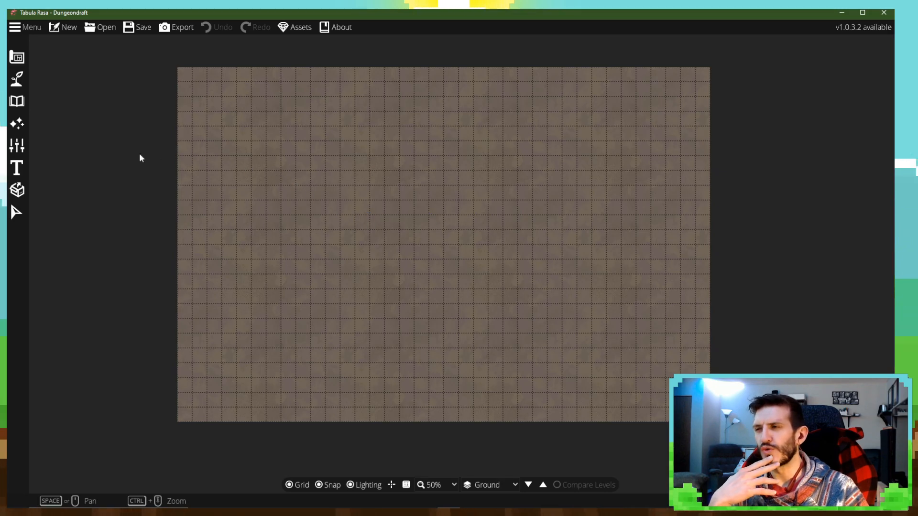
- Draw a closed rectangular room 4 by 2 tiles with the rough stone wall style near the map's south edge
left_click(17, 58)
left_click(50, 98)
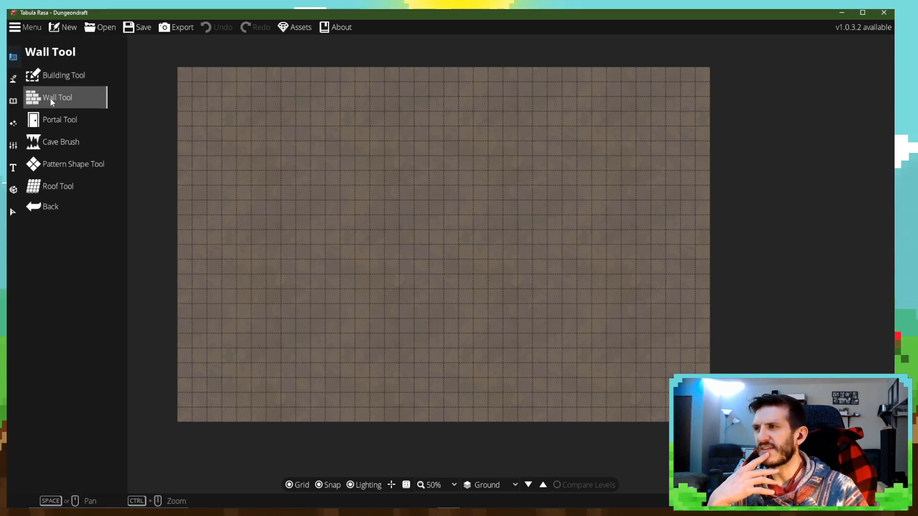
left_click(122, 176)
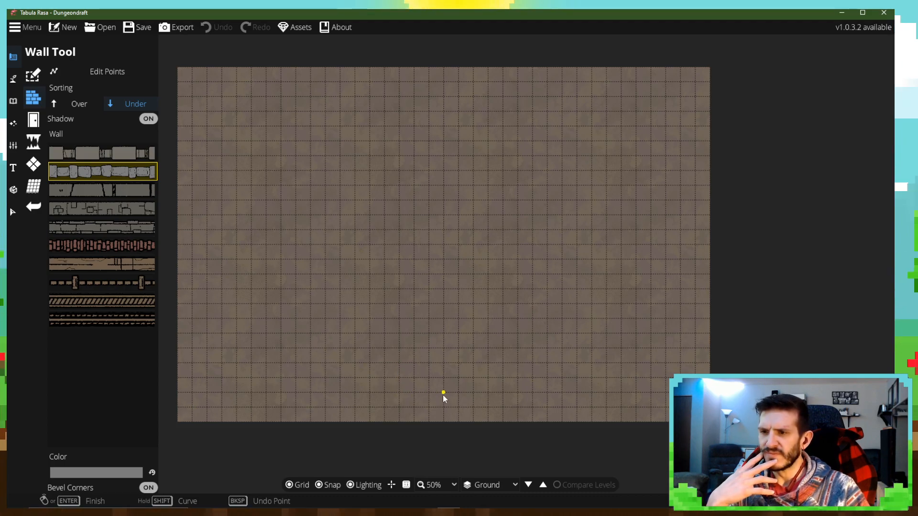
left_click(417, 393)
left_click(416, 365)
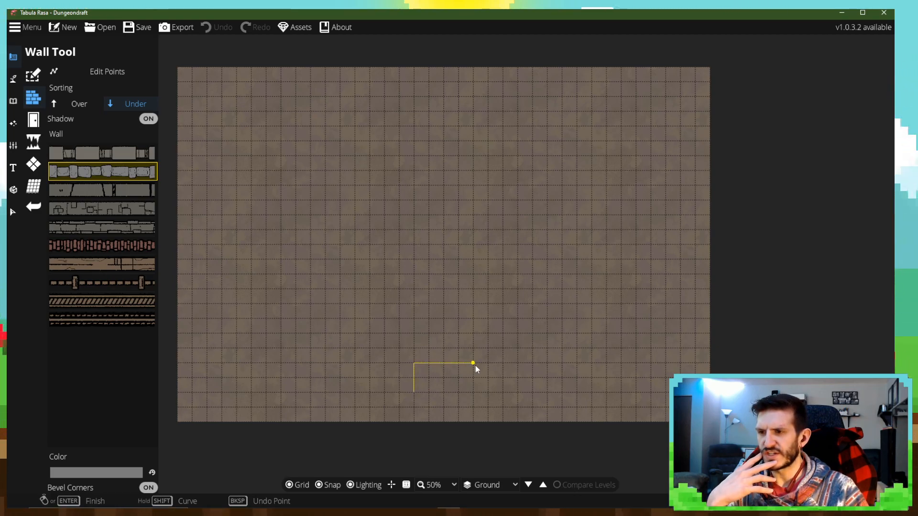
left_click(475, 365)
left_click(468, 398)
left_click(414, 394)
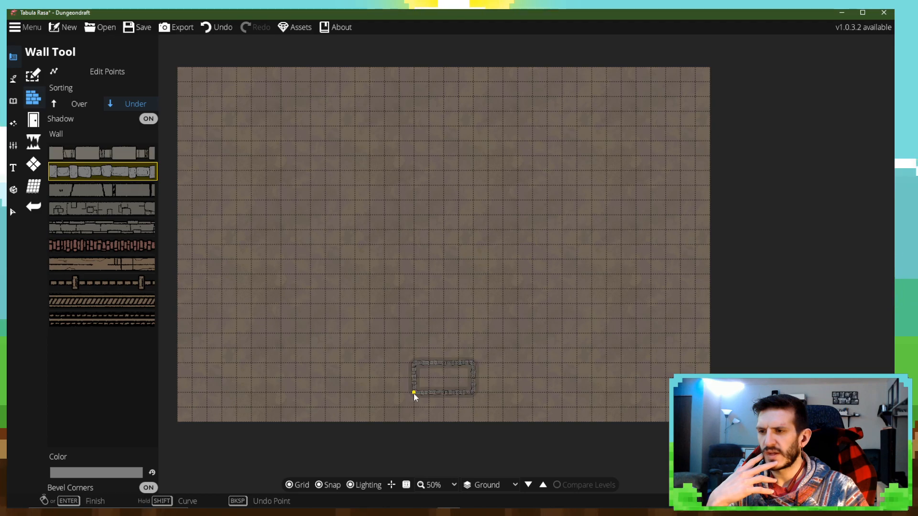
left_click(412, 392)
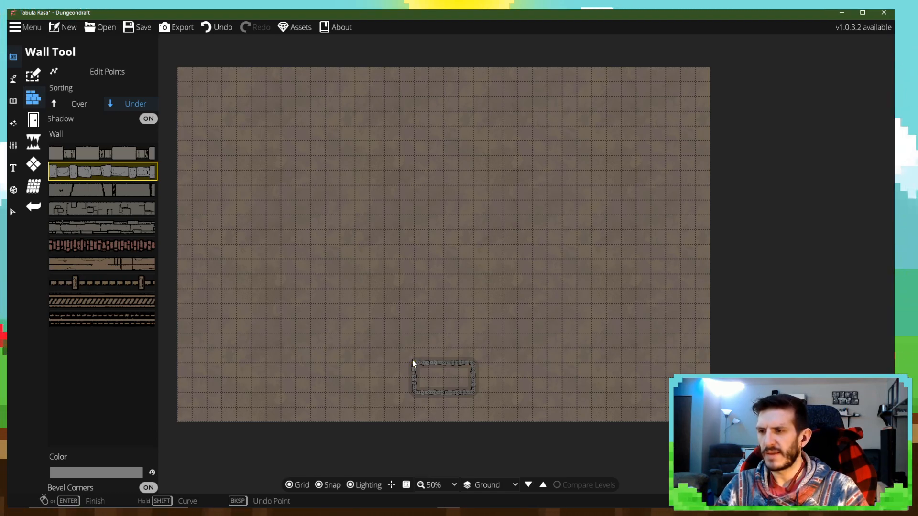
- Draw stone walls for an 8 by 9 tile room centred directly north of the small entrance room
left_click(385, 363)
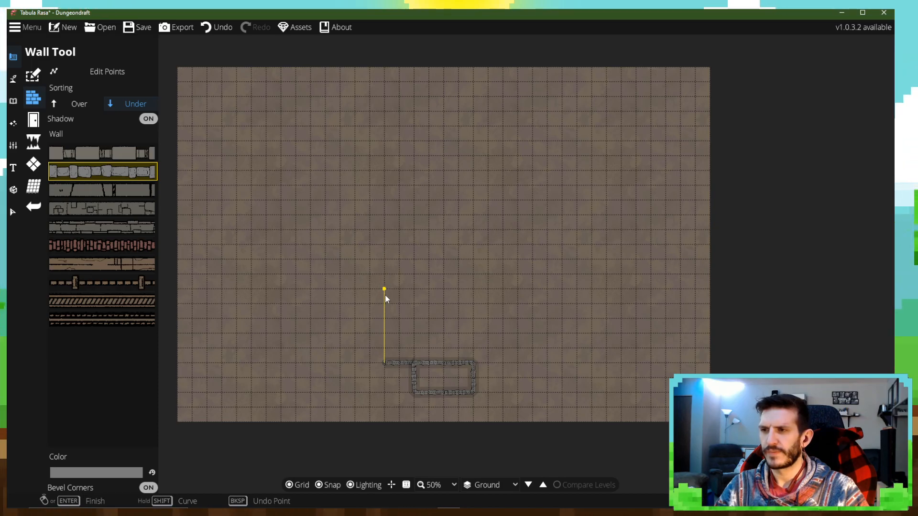
left_click(385, 231)
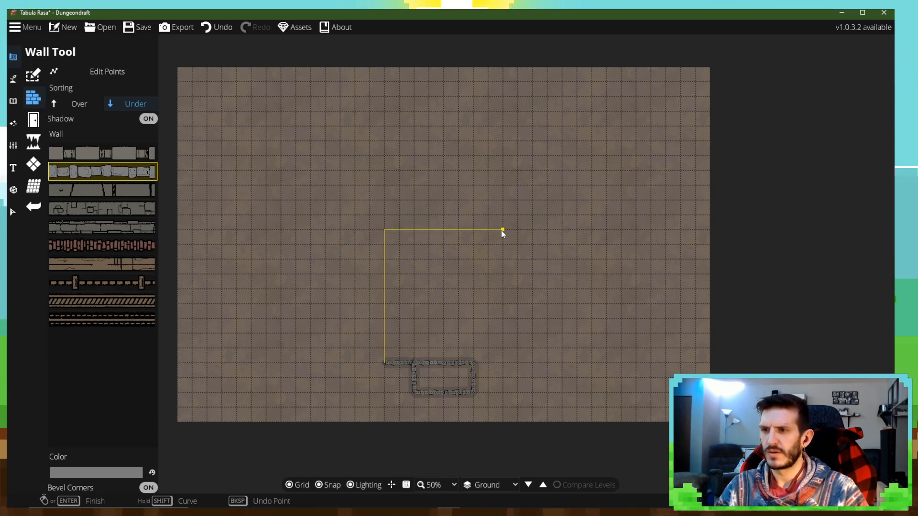
left_click(503, 230)
left_click(502, 363)
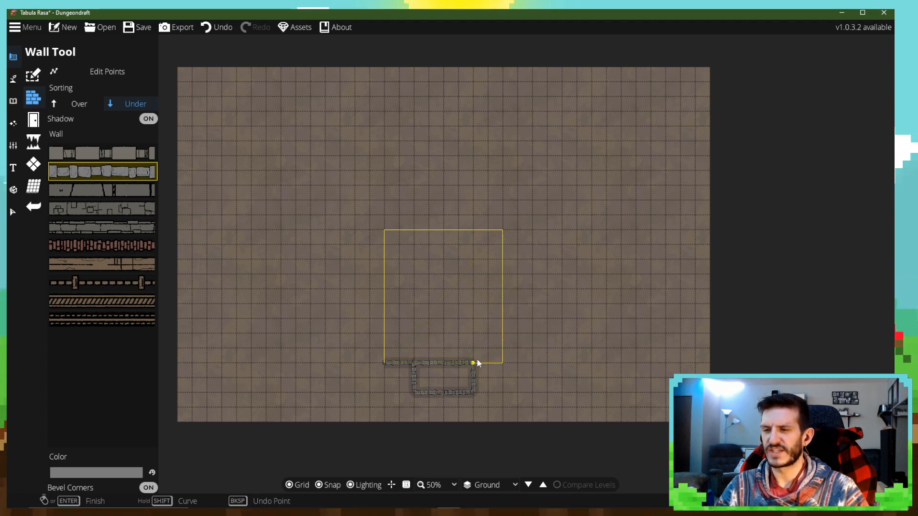
left_click(474, 362)
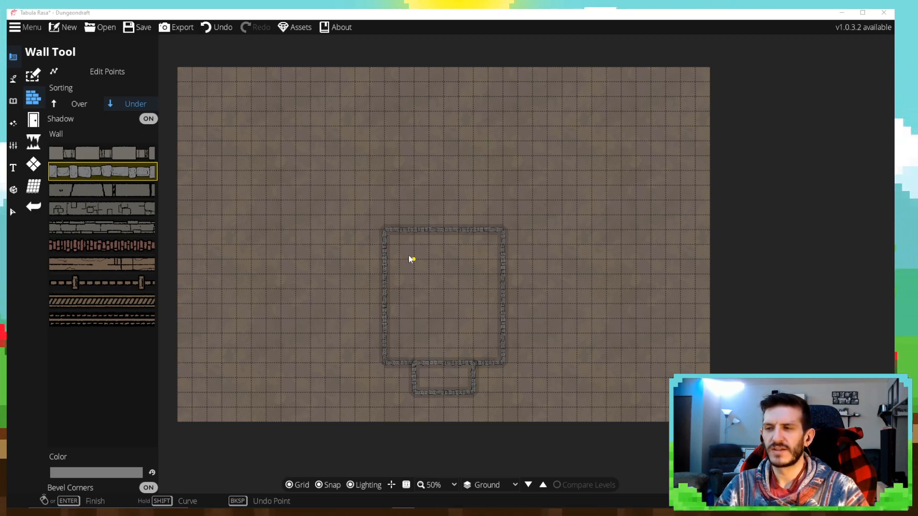
- Draw a closed stone-walled hall 20 by 9 tiles, centred along the north side of the middle room
left_click(449, 35)
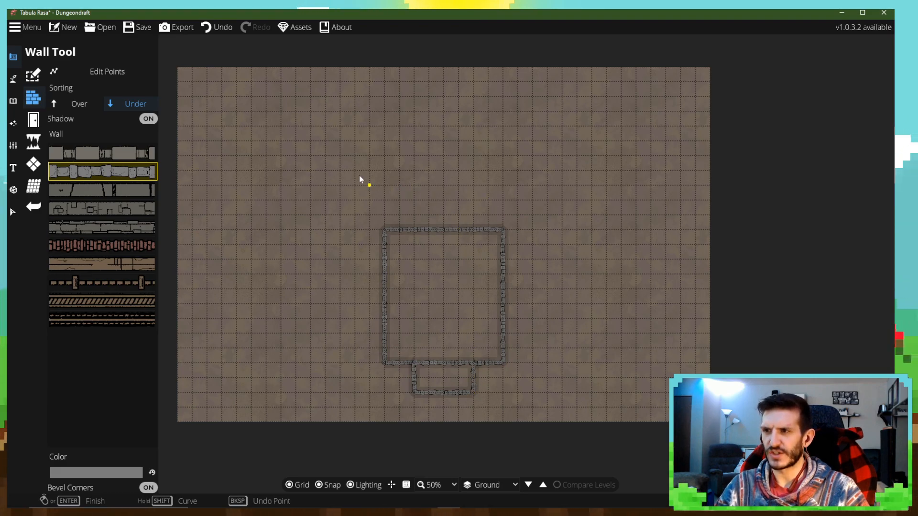
left_click(298, 113)
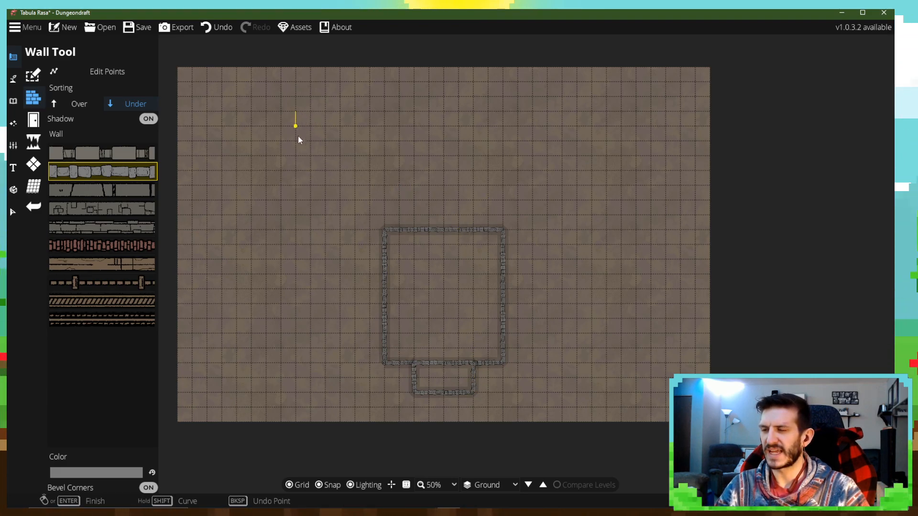
left_click(296, 229)
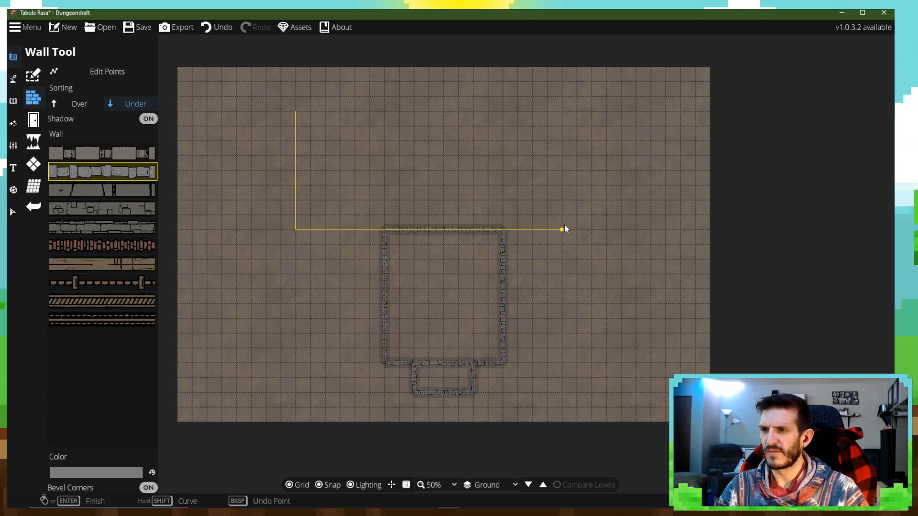
left_click(593, 231)
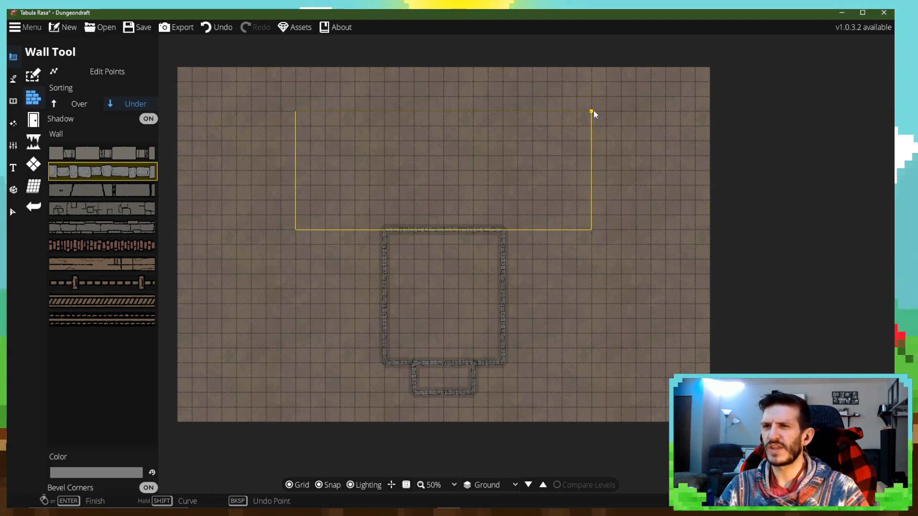
left_click(592, 96)
left_click(296, 96)
left_click(296, 111)
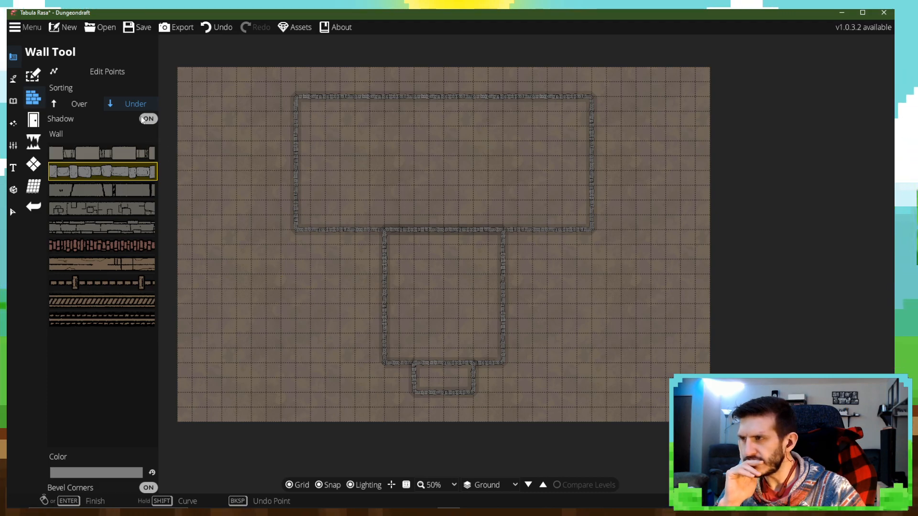
- Draw a closed stone wall zigzagging southeast from the hall's north wall, with straight outer sides reaching 4 tiles beyond the hall's east wall
left_click(459, 98)
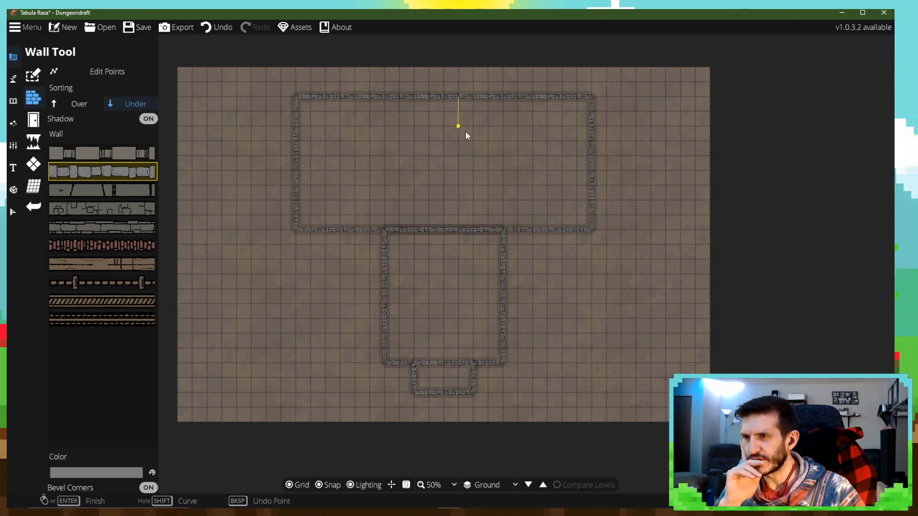
left_click(474, 140)
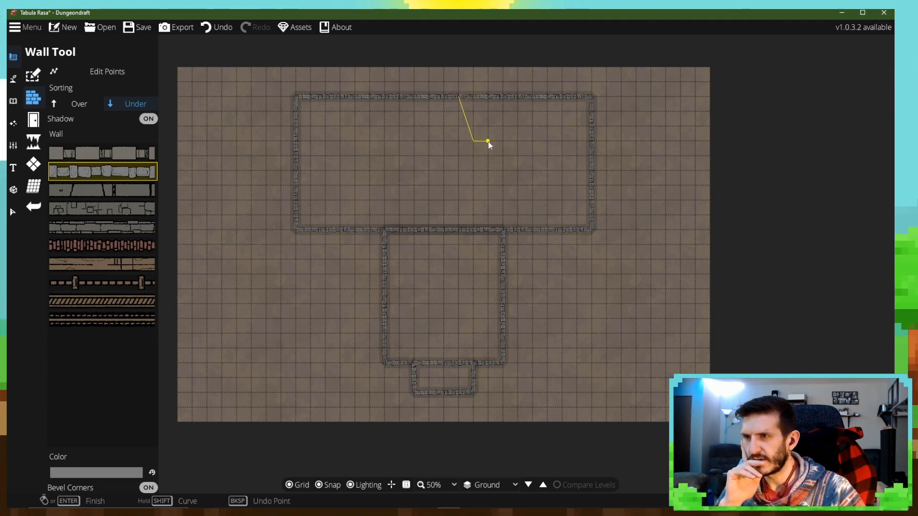
left_click(507, 193)
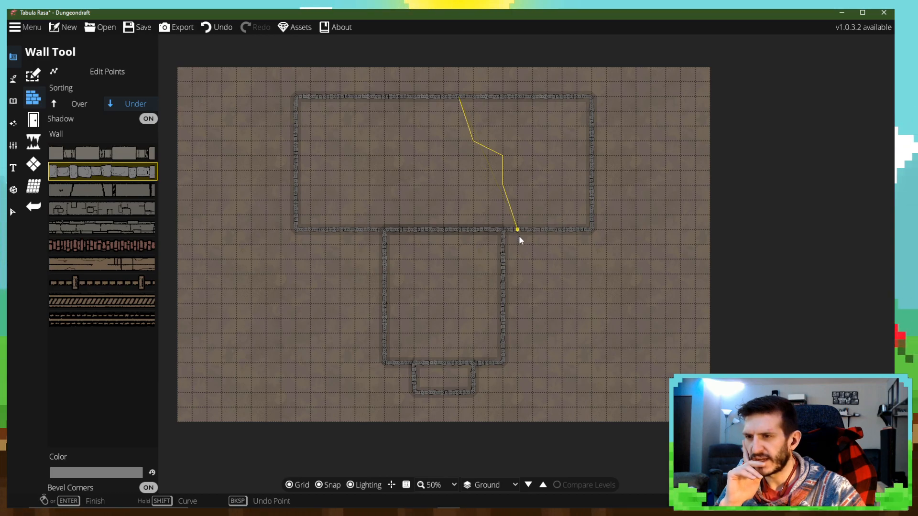
left_click(520, 236)
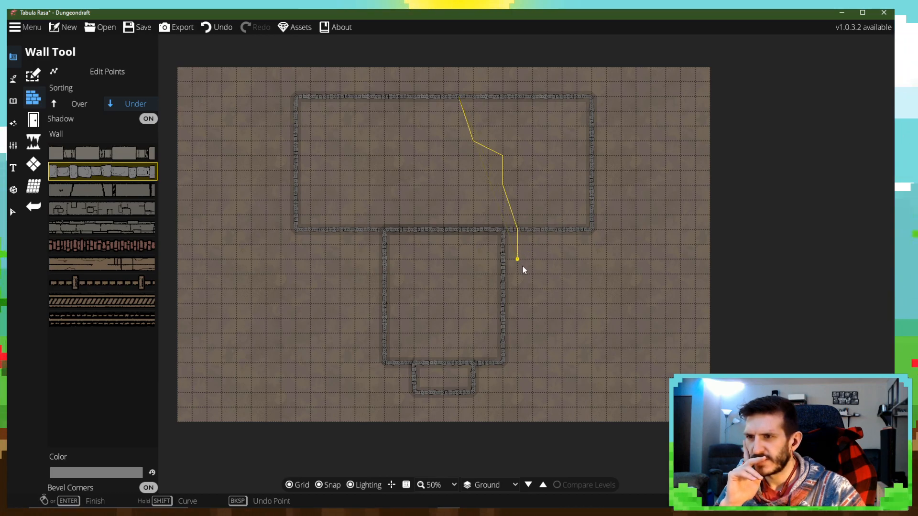
left_click(522, 265)
left_click(551, 294)
left_click(565, 337)
left_click(584, 343)
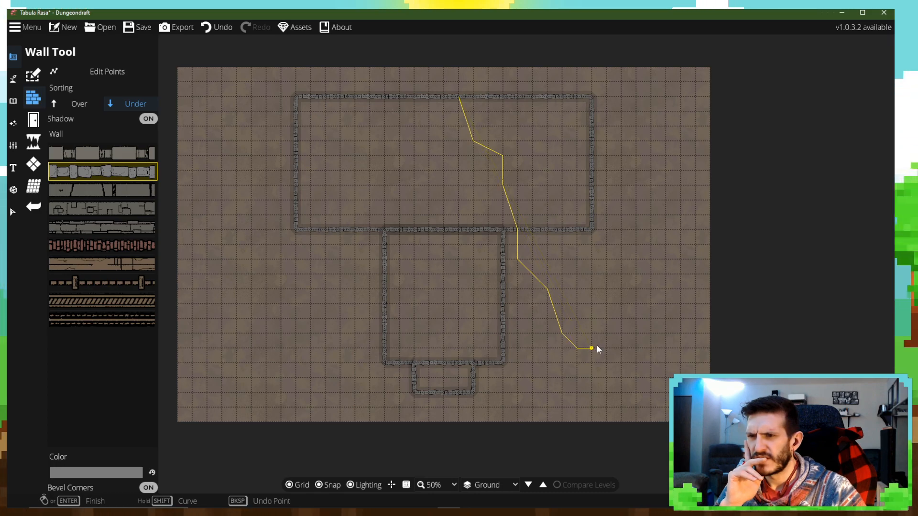
left_click(649, 351)
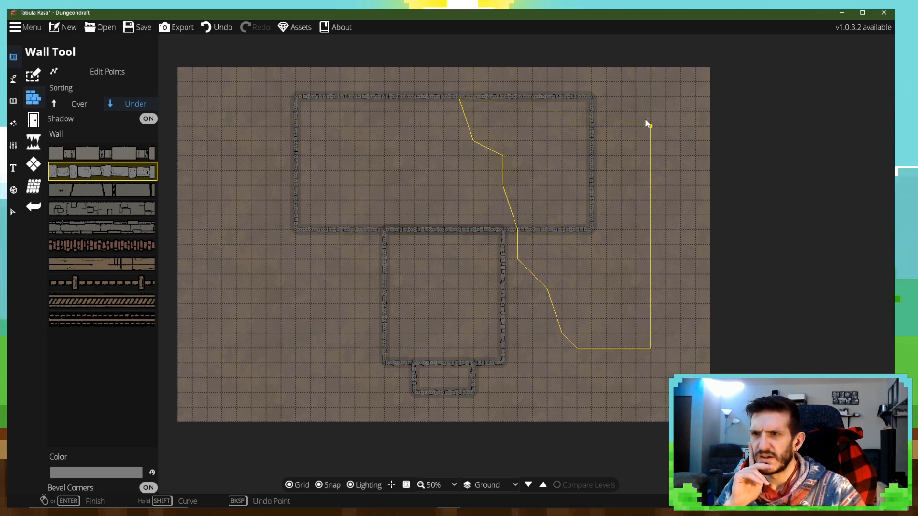
left_click(651, 96)
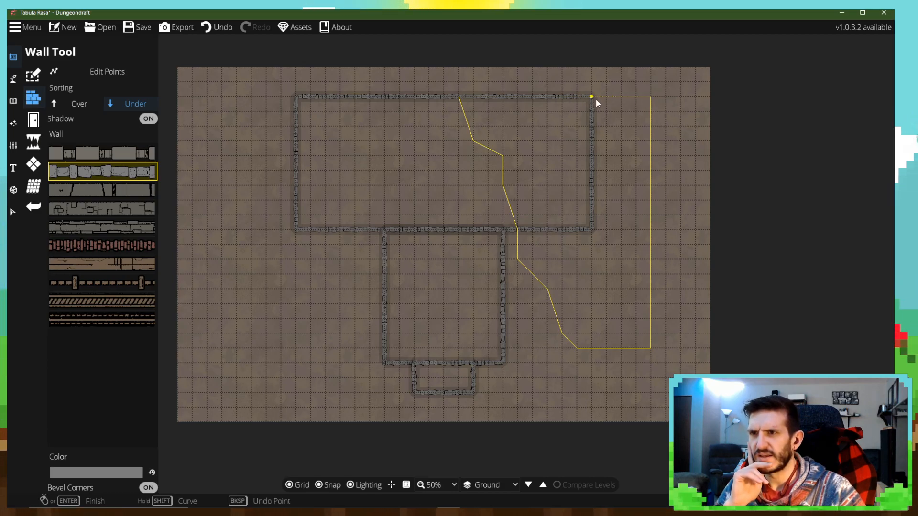
double_click(596, 99)
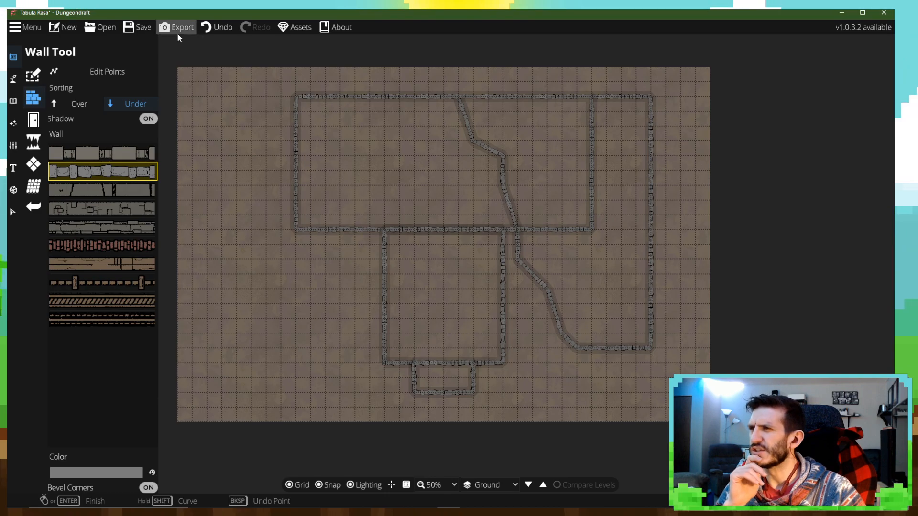
- Delete the hall's eastern corner points and the new wing's north wall, keeping the hall's west wall and the zigzag wall
left_click(107, 72)
left_click(554, 231)
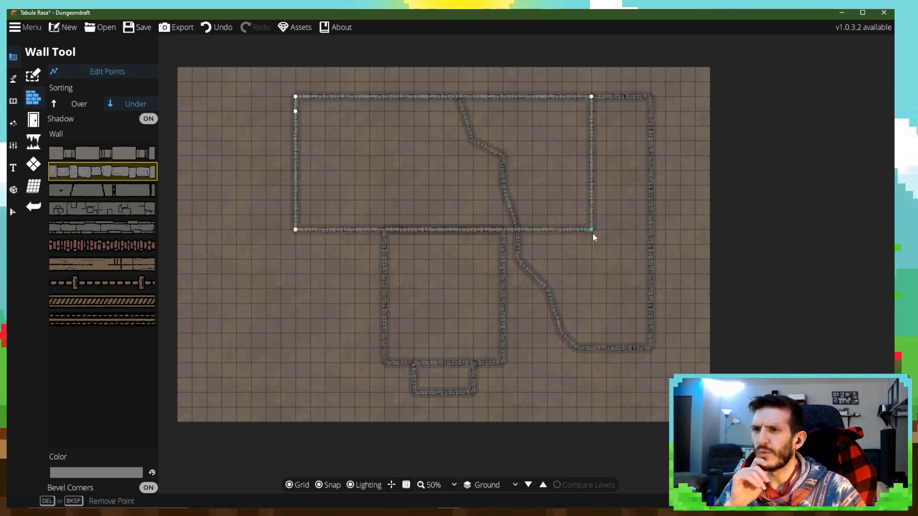
left_click_drag(592, 231, 592, 97)
key("Delete")
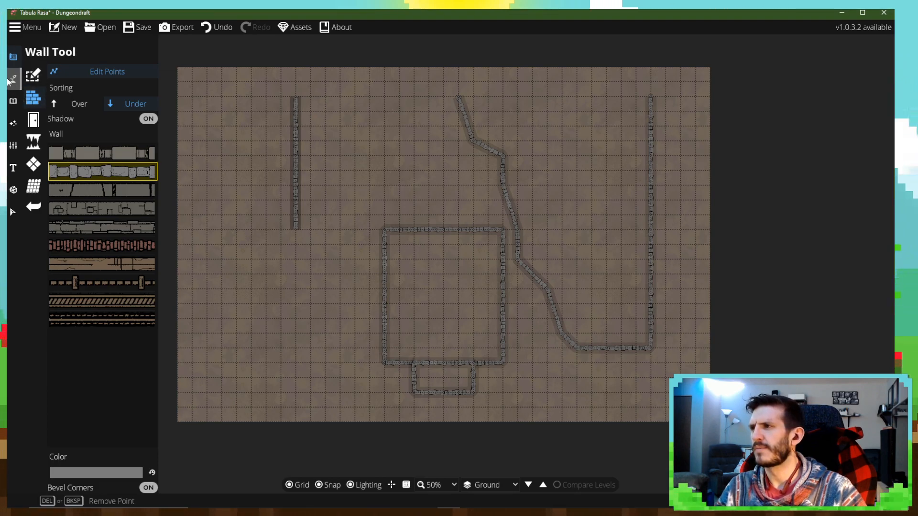
- Redraw the hall's north and south stone walls up to the zigzag wall, and close the east wing's north side
left_click(324, 99)
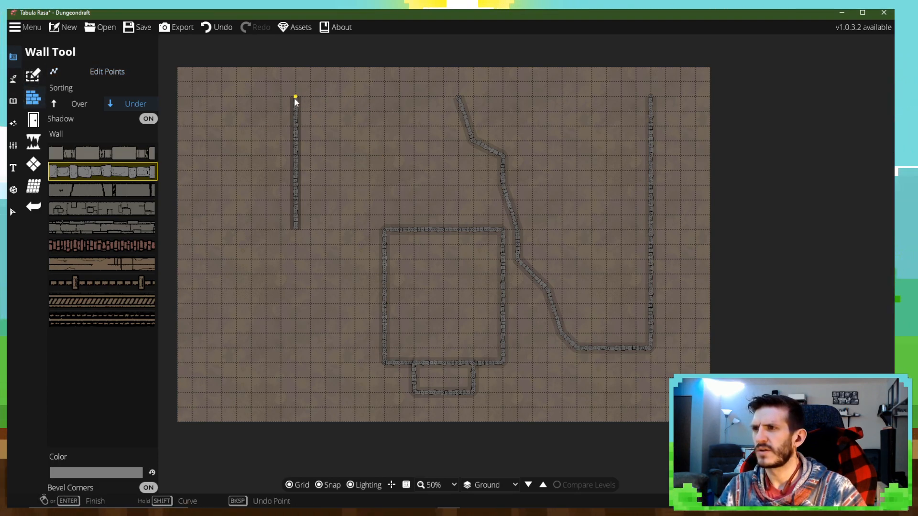
left_click(459, 97)
left_click(296, 230)
left_click(385, 230)
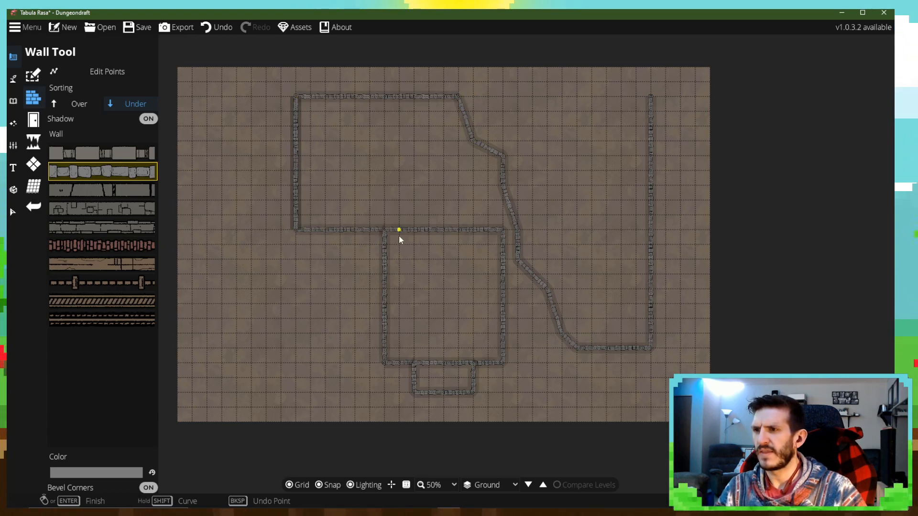
left_click(516, 230)
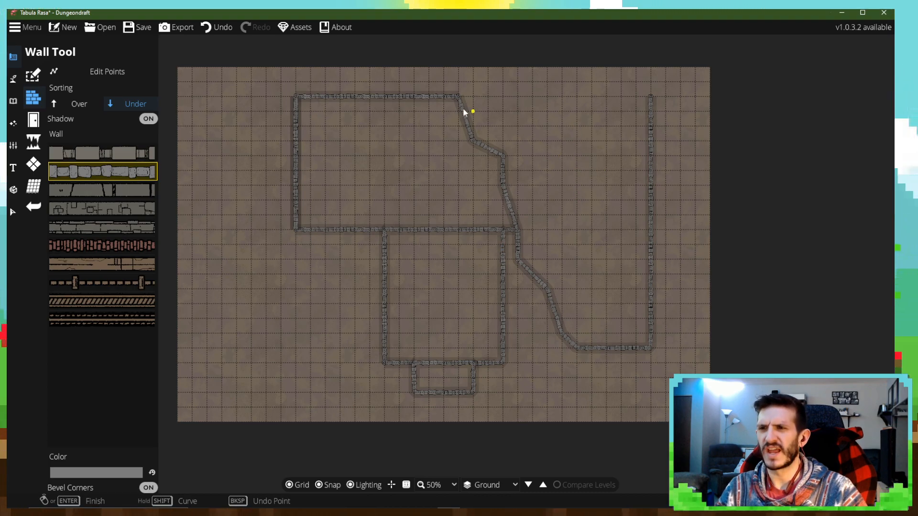
left_click(651, 97)
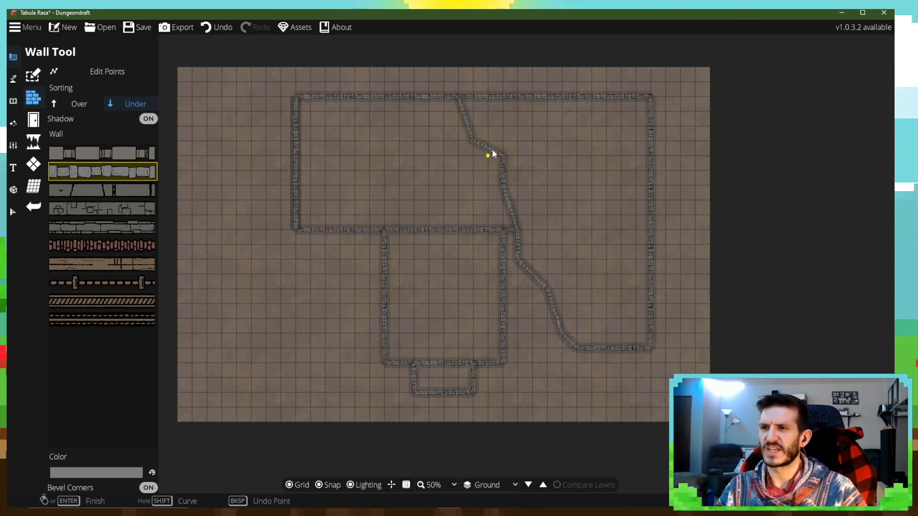
- Open gaps along the zigzag wall inside the hall with Threshold 01 portals
left_click(12, 191)
left_click(34, 120)
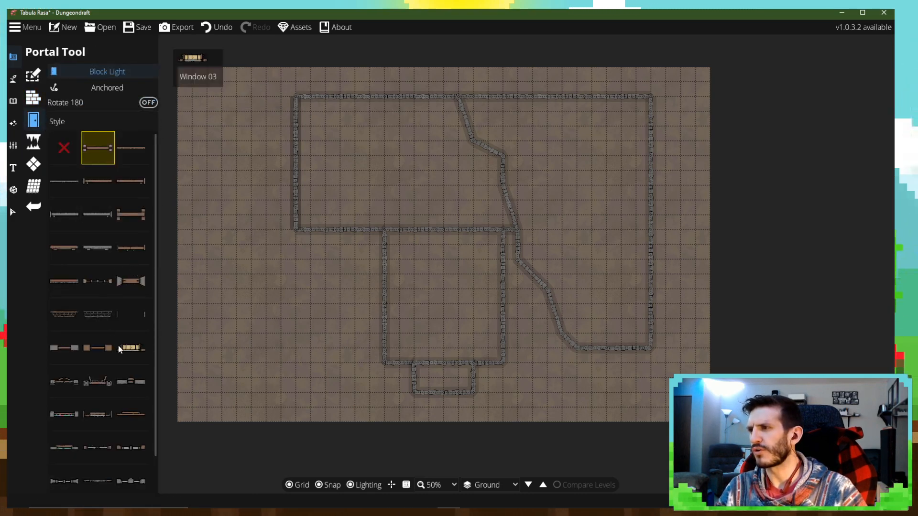
left_click(130, 313)
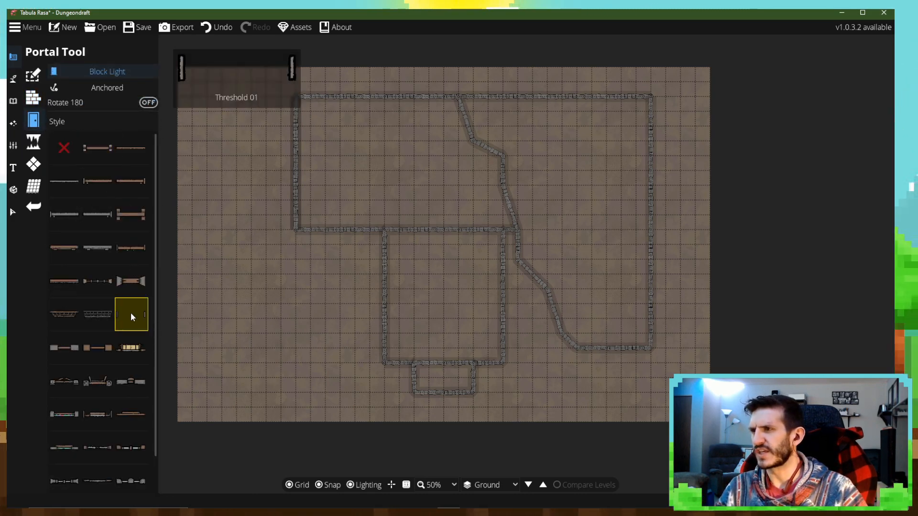
left_click(465, 119)
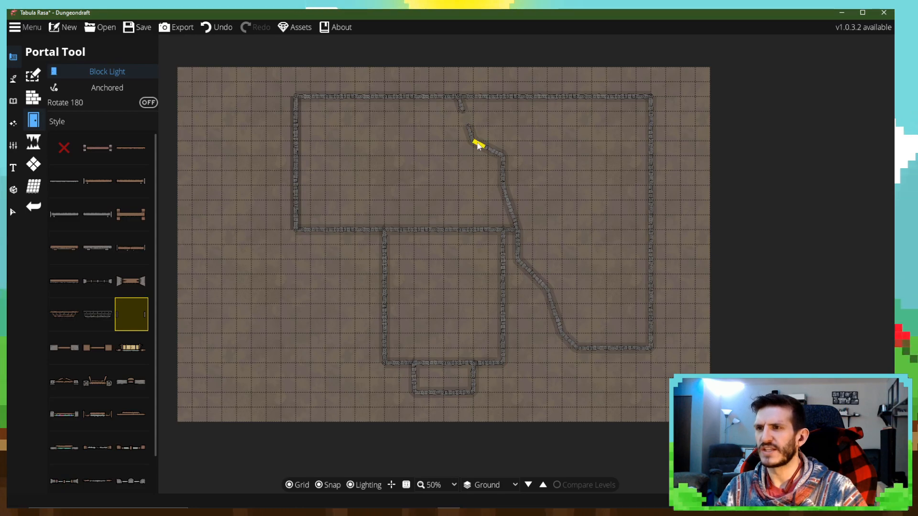
left_click(491, 150)
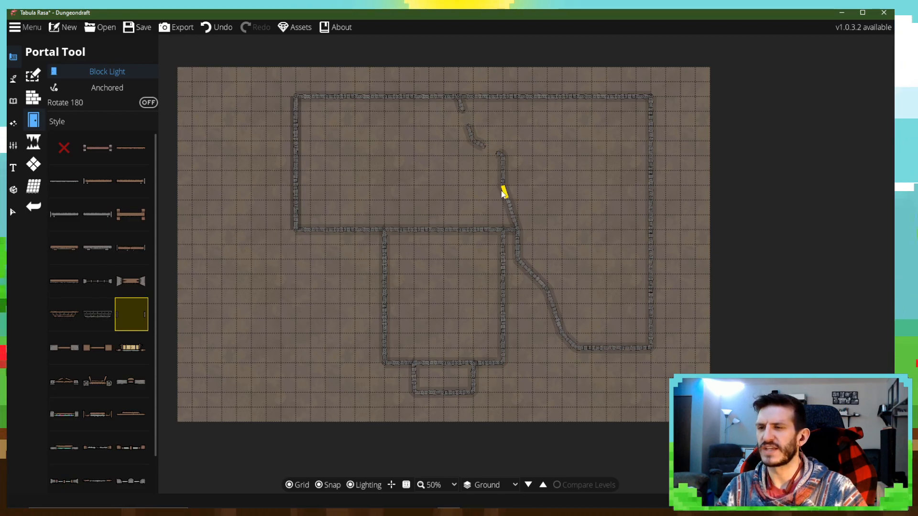
left_click(505, 193)
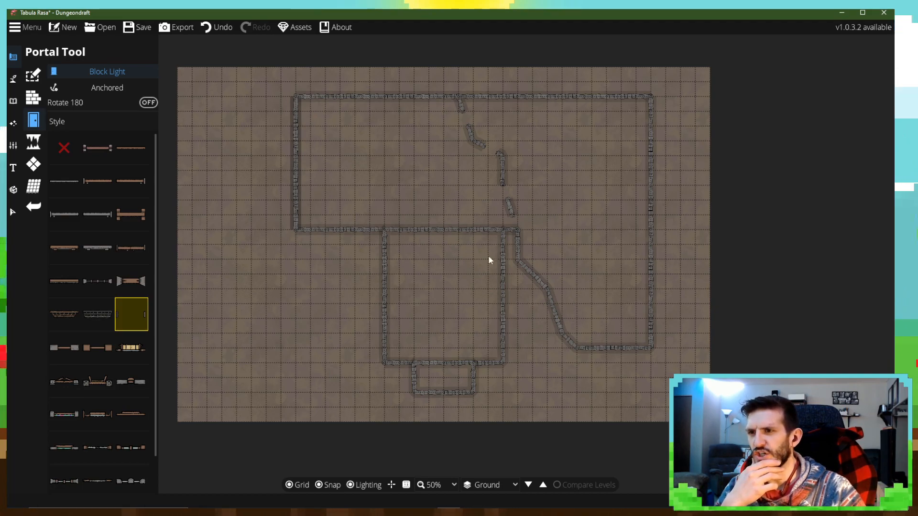
left_click(503, 183)
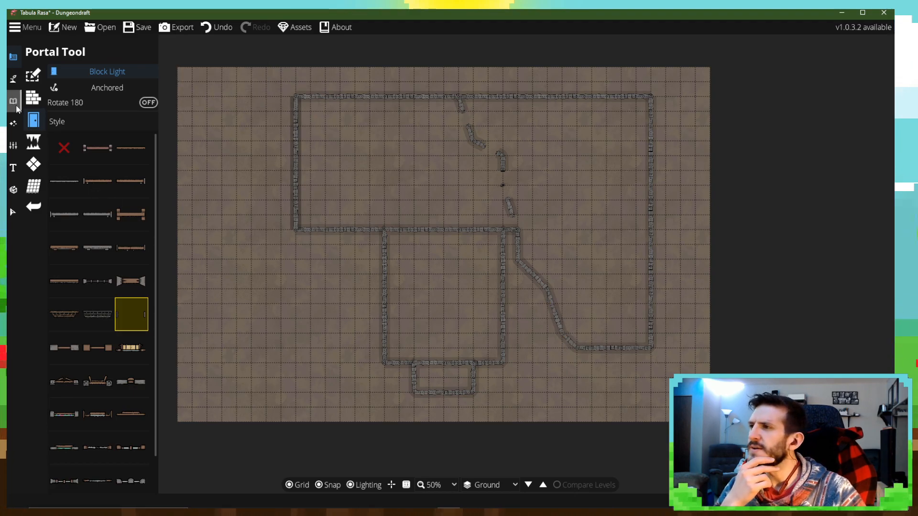
- Connect the east wing's south wall to the middle room, and outline a matching west wing 4 tiles beyond the hall's west wall
left_click(33, 97)
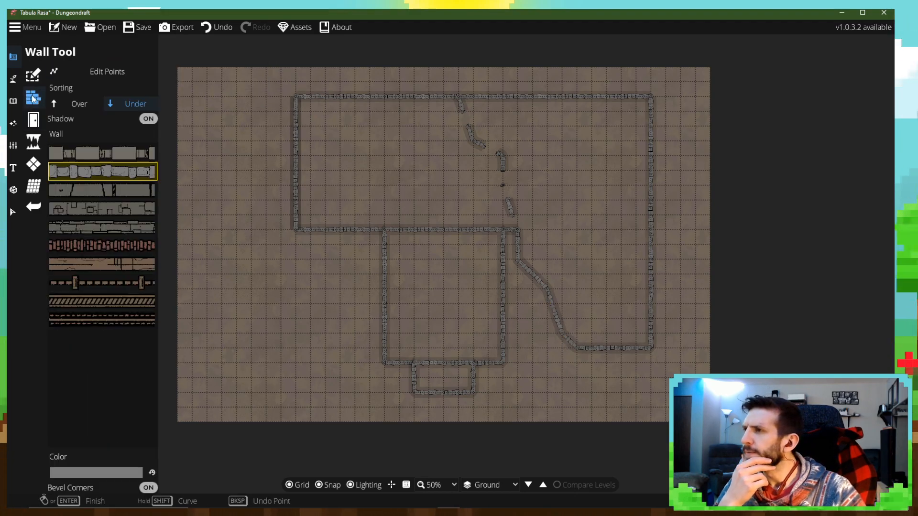
left_click(503, 349)
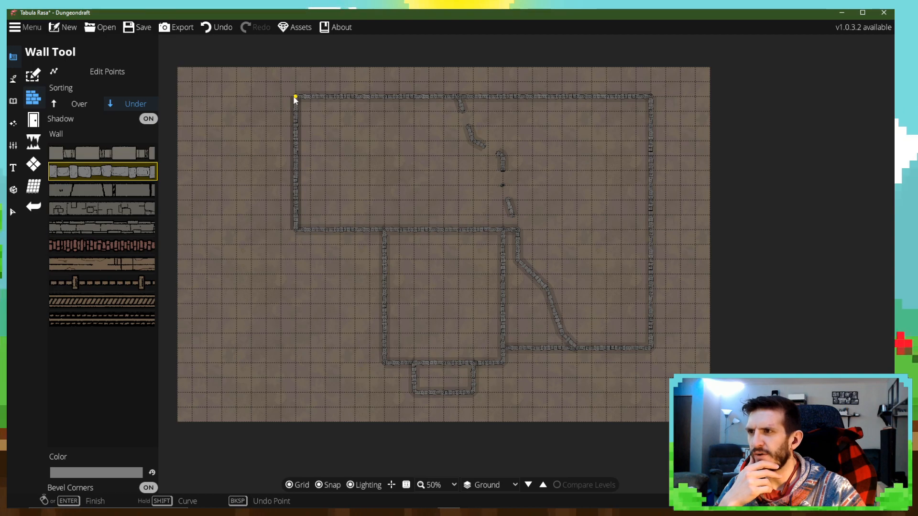
left_click(236, 97)
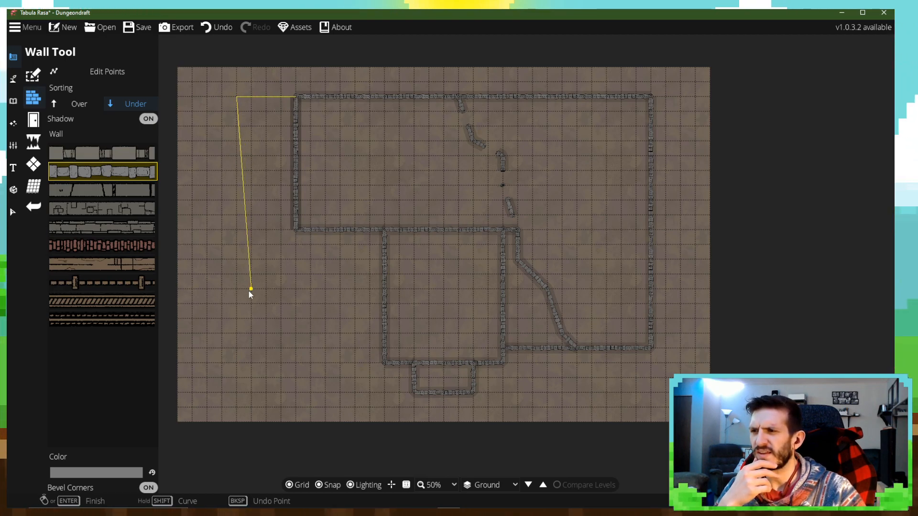
left_click(239, 345)
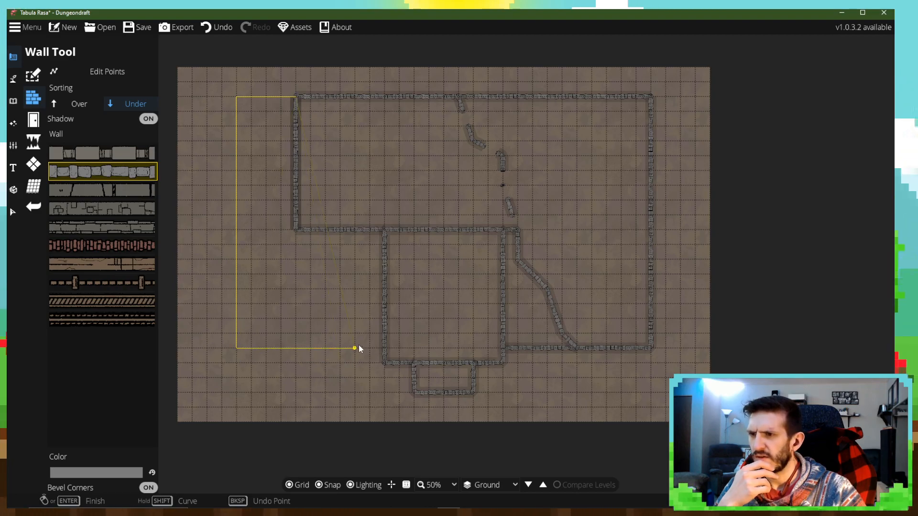
left_click(383, 350)
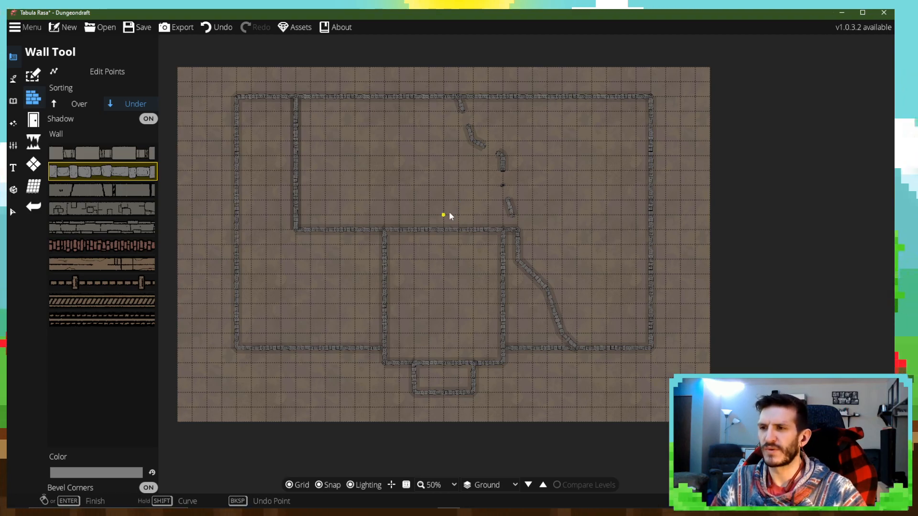
- Delete the doubled wall along the hall's west side by removing its points
scroll(458, 211, "up", 2)
scroll(445, 208, "down", 2)
scroll(421, 191, "up", 1)
left_click_drag(424, 191, 553, 234)
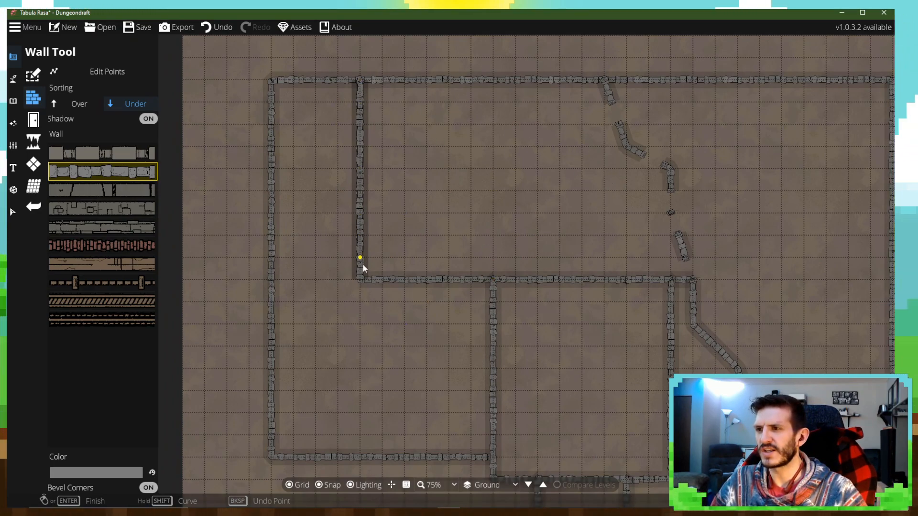
left_click(33, 79)
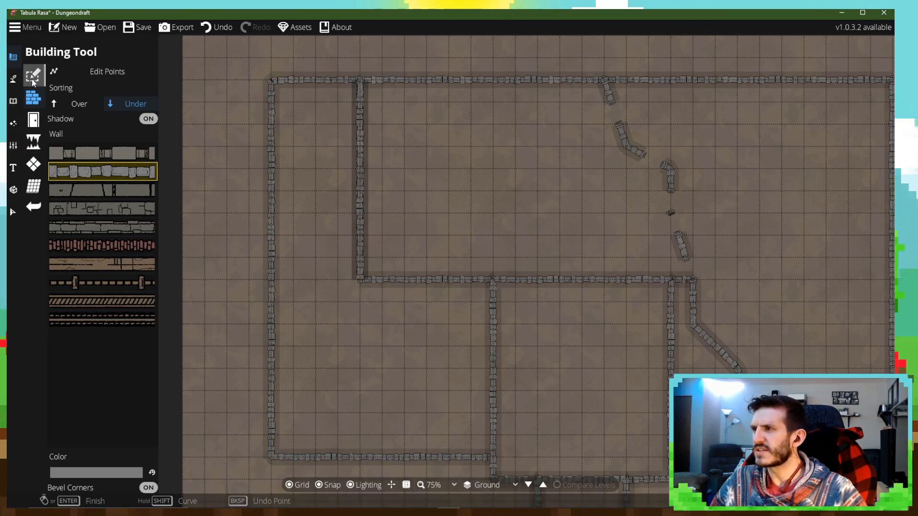
left_click(33, 98)
left_click(64, 71)
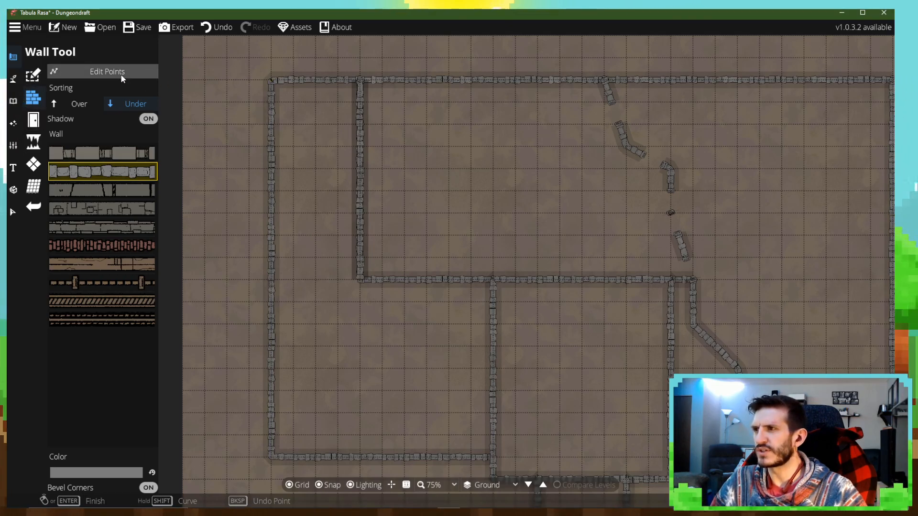
left_click(359, 278)
mouse_move(358, 277)
left_mouse_down()
mouse_move(340, 277)
mouse_move(354, 299)
mouse_move(358, 286)
left_mouse_up()
left_click(361, 278)
key("Delete")
left_click(358, 102)
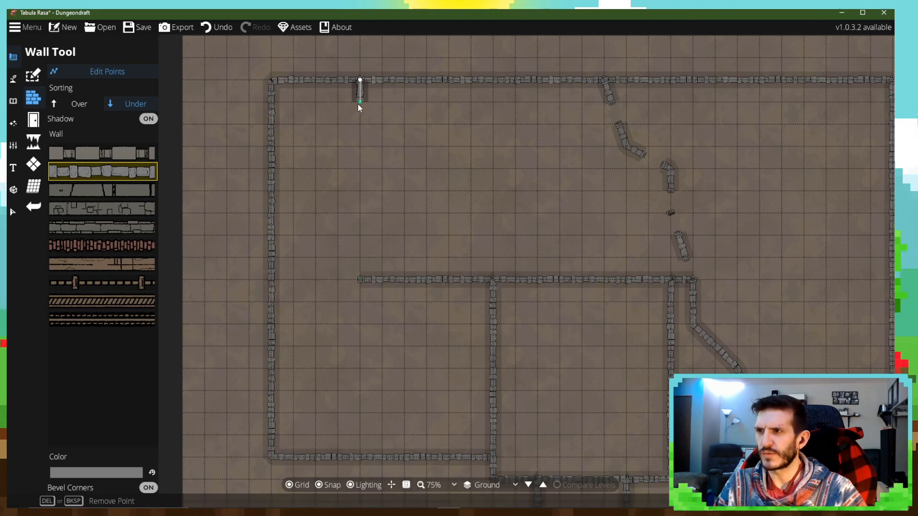
key("Delete")
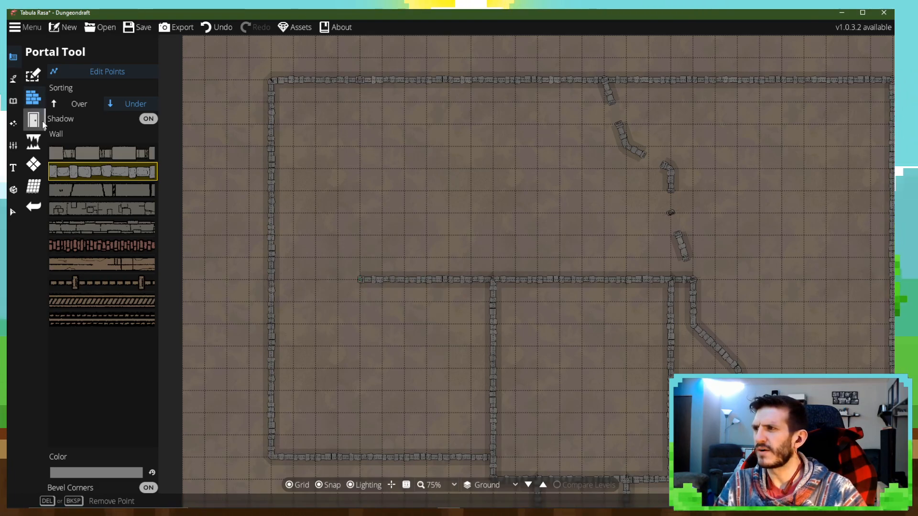
- Redraw the hall's west side as a single stone wall 9 tiles long, from the north wall to the south wall's end
left_click(76, 69)
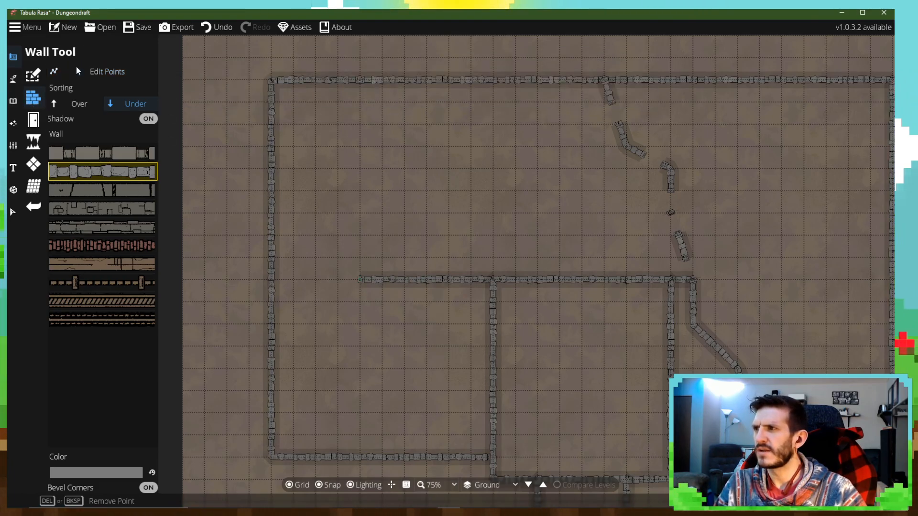
left_click(381, 82)
key("BackSpace")
left_click(364, 88)
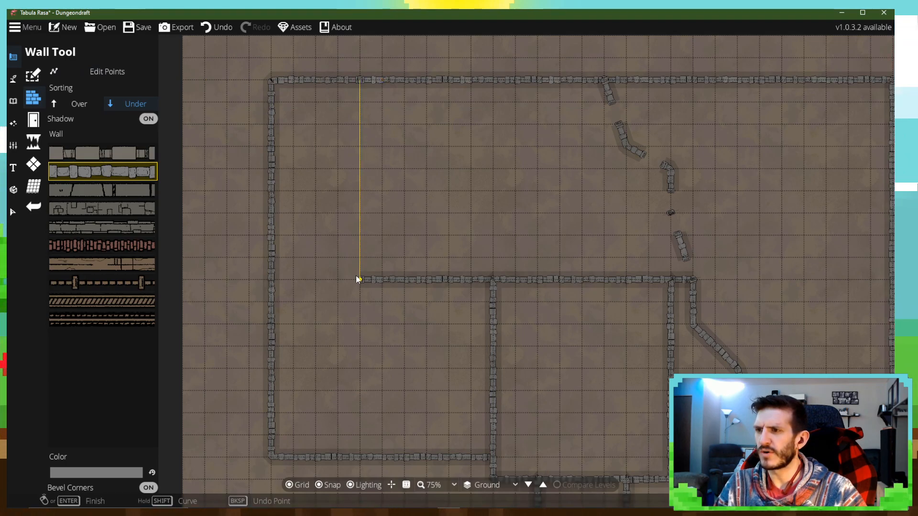
left_click(358, 280)
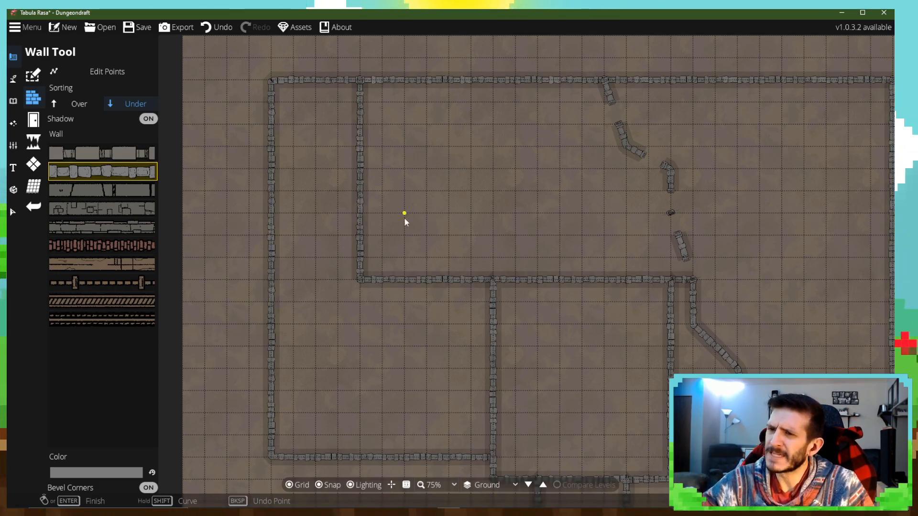
- Extend the hall's south wall 4 tiles west to meet the outer wall of the west wing
left_click(360, 284)
left_click(276, 278)
right_click(276, 277)
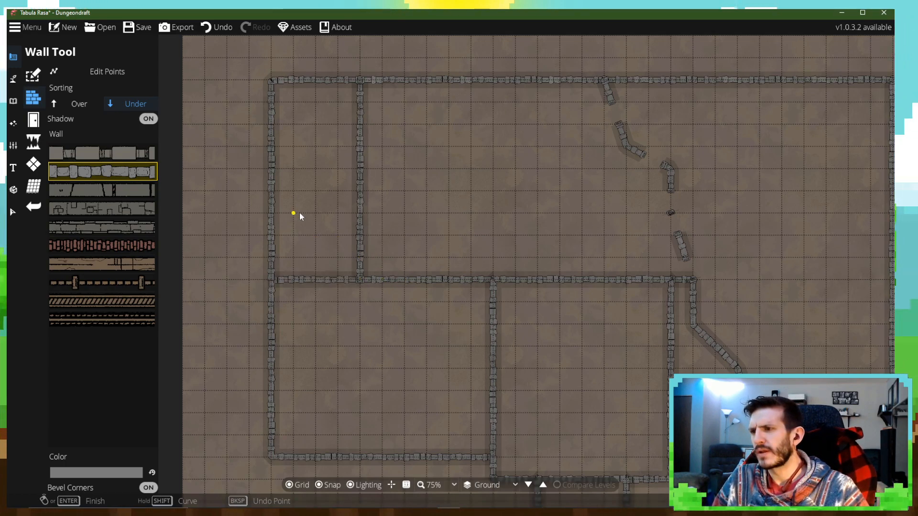
left_click_drag(383, 350, 400, 307)
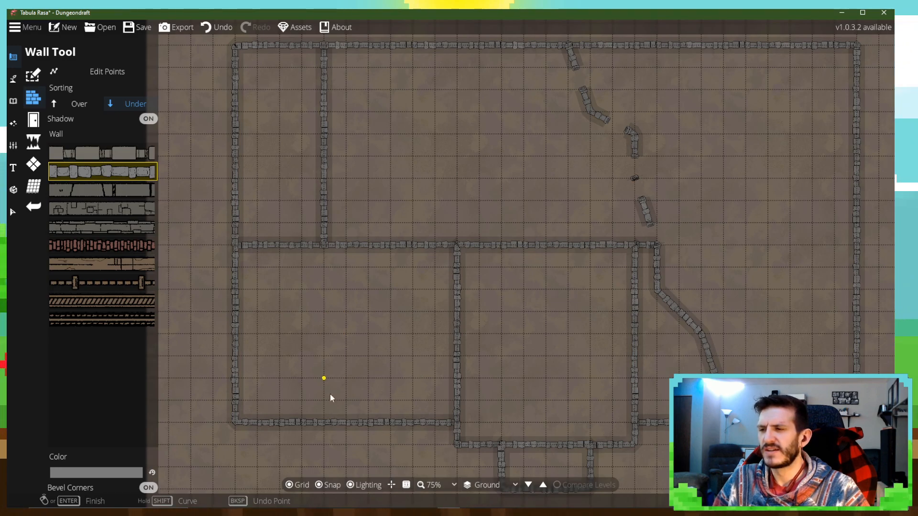
- Divide the 10-tile-wide southwest room in half with a vertical stone wall 8 tiles long, from its north wall to its south wall
mouse_move(372, 319)
left_mouse_down()
mouse_move(349, 319)
mouse_move(366, 318)
left_mouse_up()
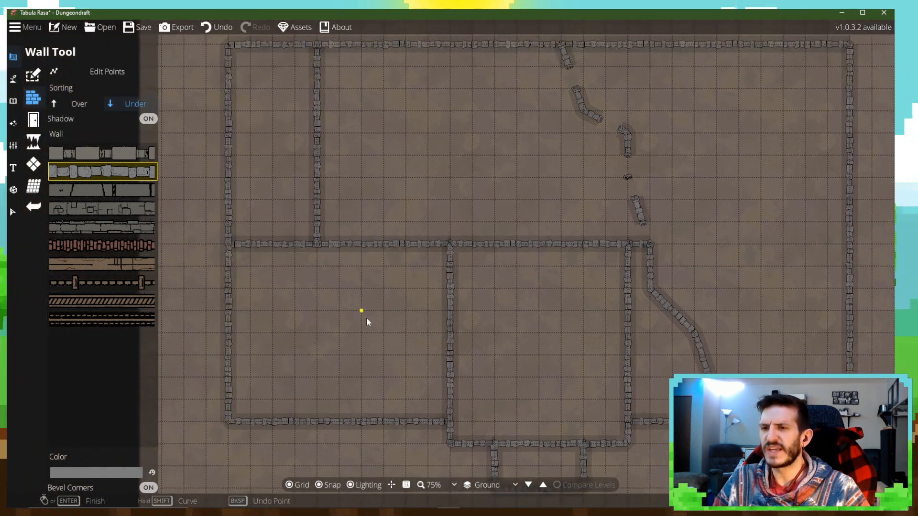
left_click_drag(358, 281, 403, 263)
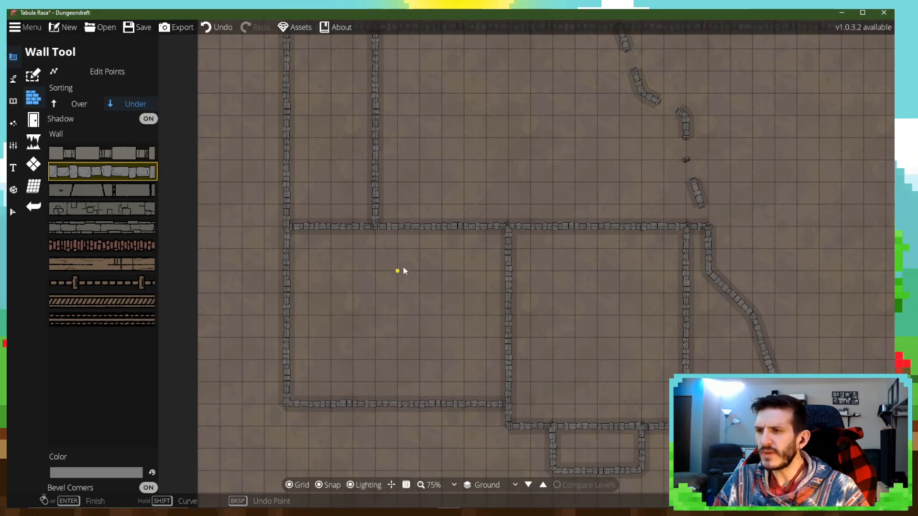
left_click(393, 237)
left_click(390, 395)
right_click(390, 396)
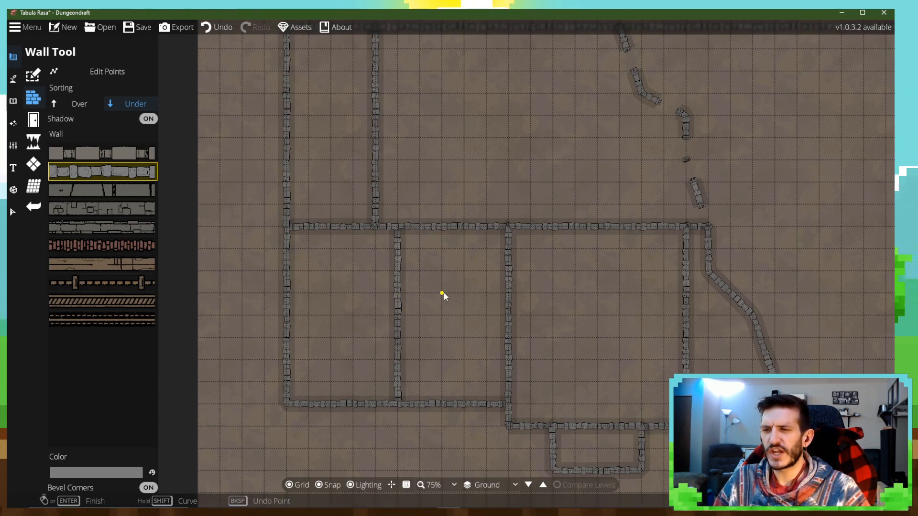
- Look over the west rooms, the central room and the broken wall to judge where dividing walls are missing
left_click_drag(439, 368, 428, 410)
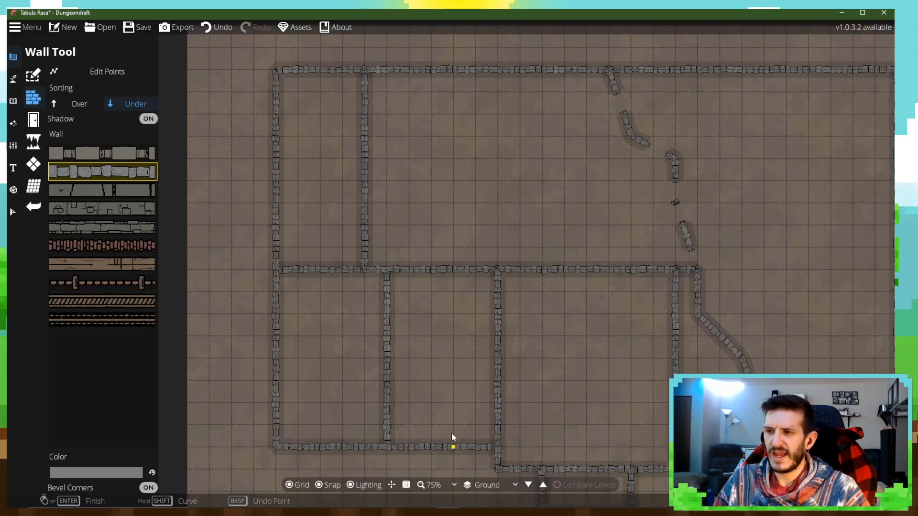
left_click_drag(453, 404, 353, 350)
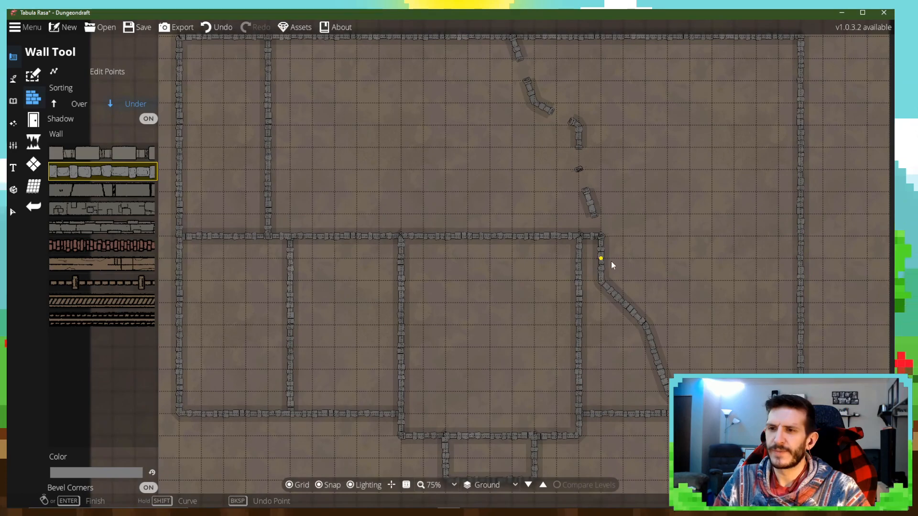
left_click_drag(618, 256, 604, 321)
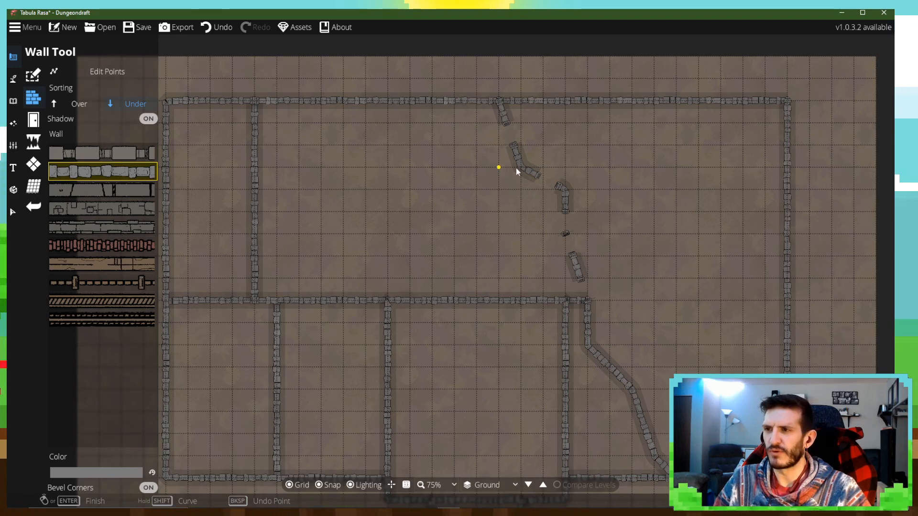
key("Left")
key("Down")
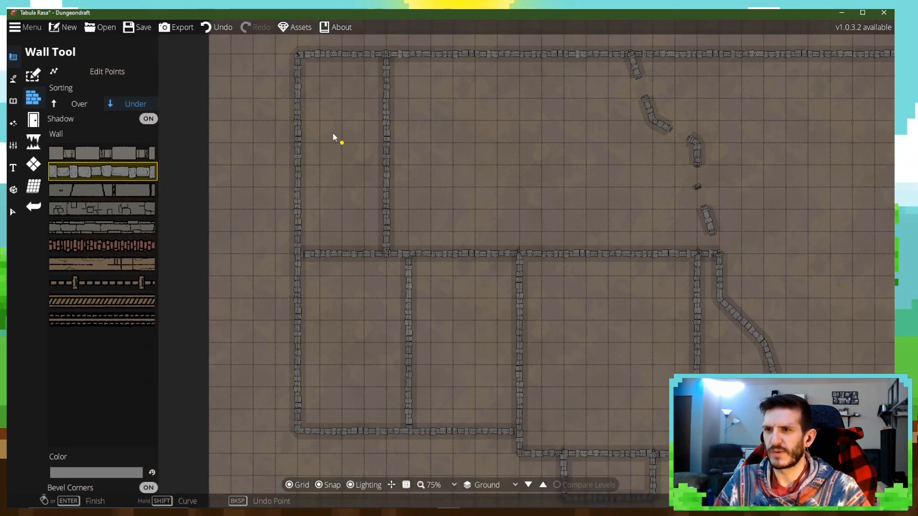
left_click_drag(633, 333, 608, 249)
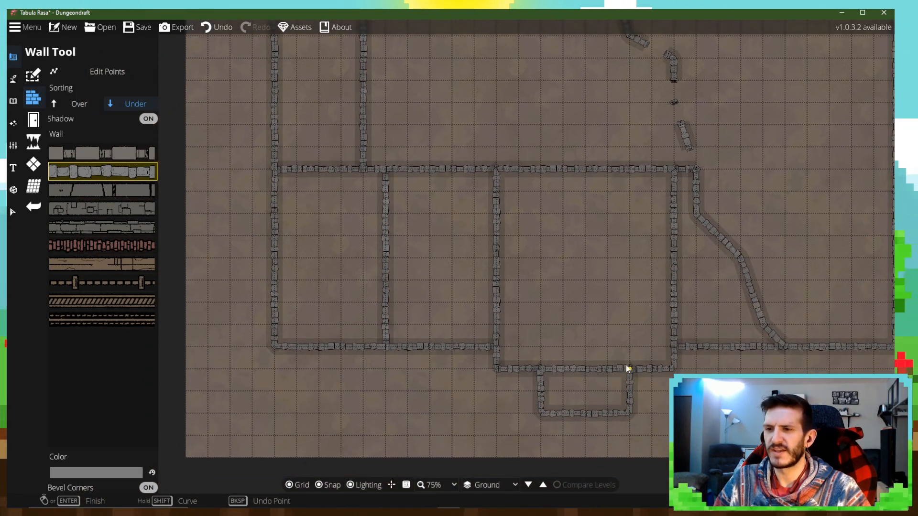
left_click_drag(564, 389, 530, 397)
key("Right")
key("Up")
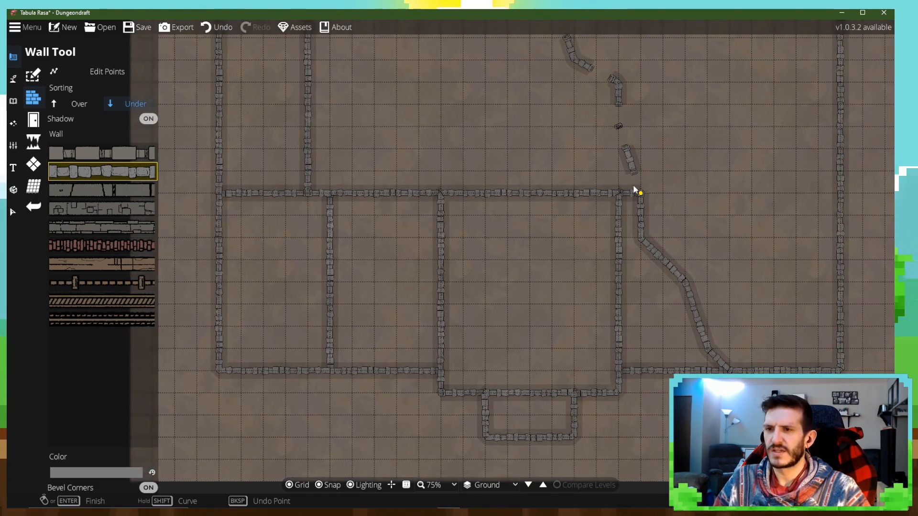
left_click_drag(588, 197, 578, 242)
left_click_drag(599, 449, 601, 414)
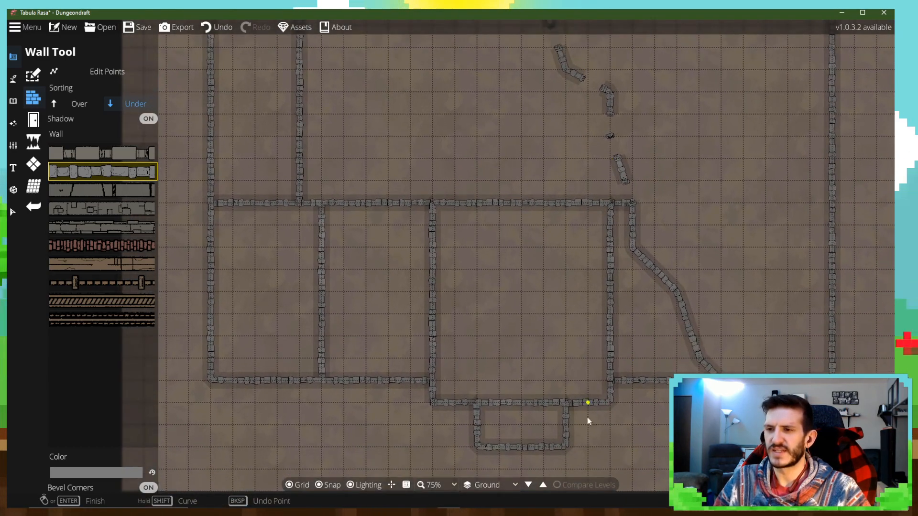
left_click_drag(299, 426, 310, 360)
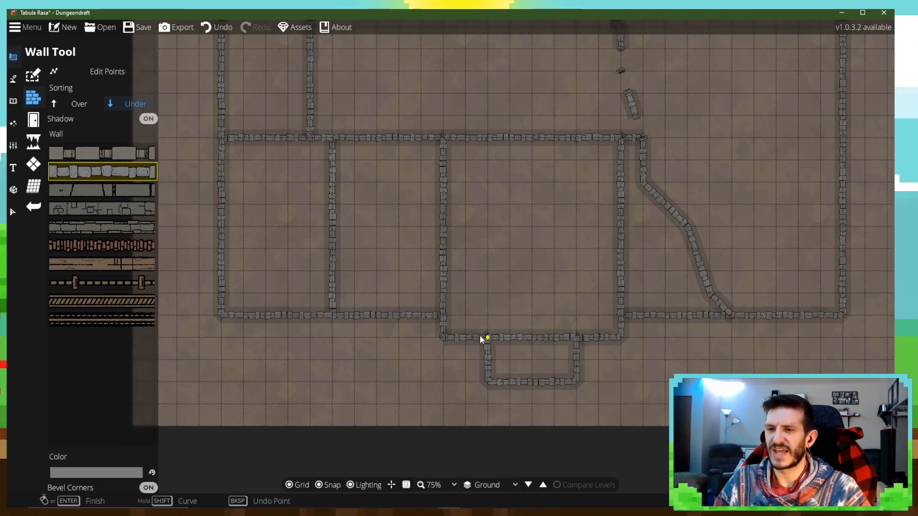
- Draw a vertical stone wall 13 tiles long from the upper bend of the slanted southeast wall north to the outer wall
left_click_drag(469, 341, 503, 456)
left_click_drag(769, 254, 604, 316)
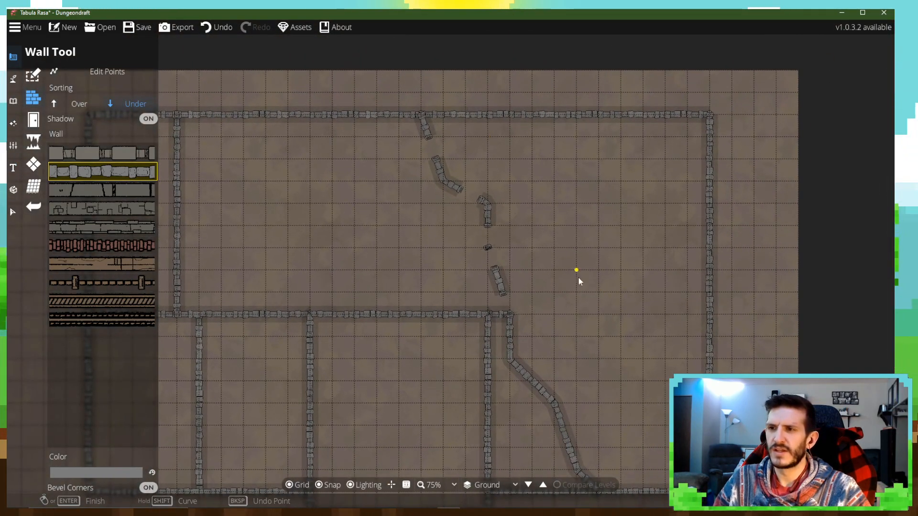
left_click(558, 394)
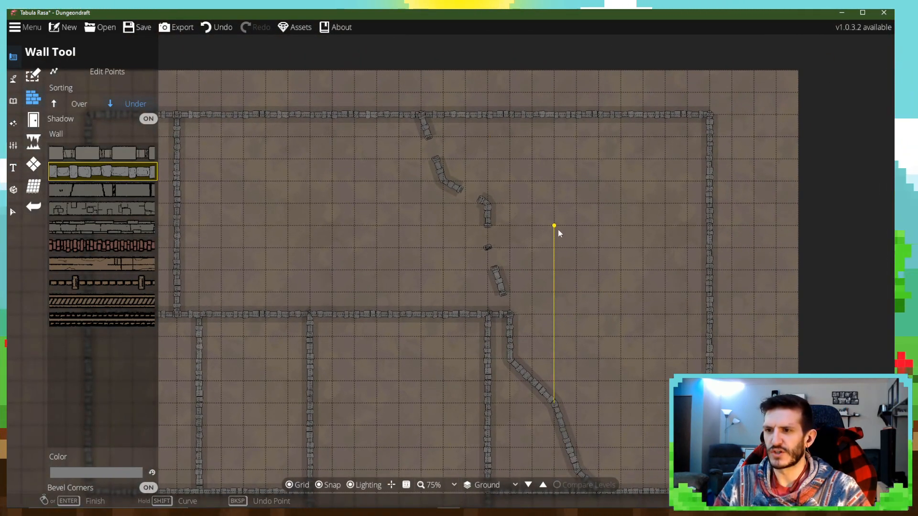
double_click(555, 116)
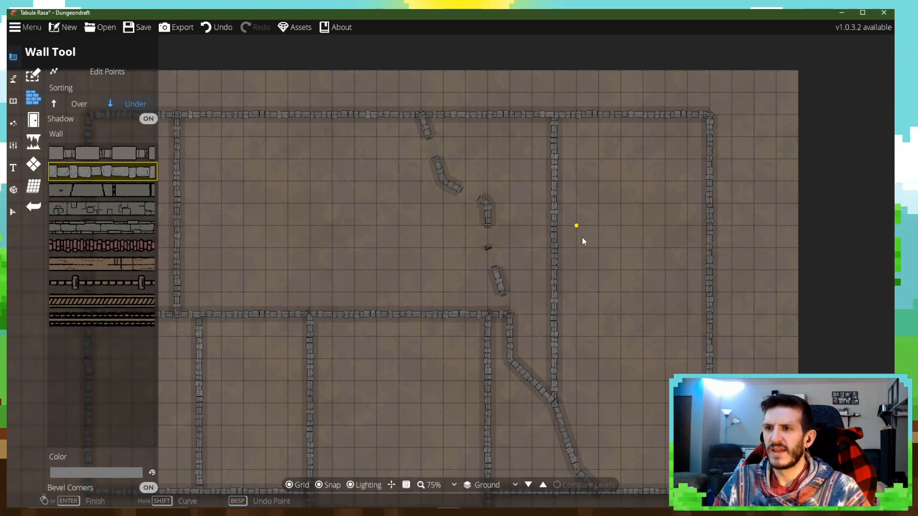
- Divide the east strip with two horizontal stone walls, each 7 tiles long, placed 6 and 12 tiles south of the outer north wall
left_click_drag(560, 262, 601, 237)
left_click_drag(305, 172, 384, 141)
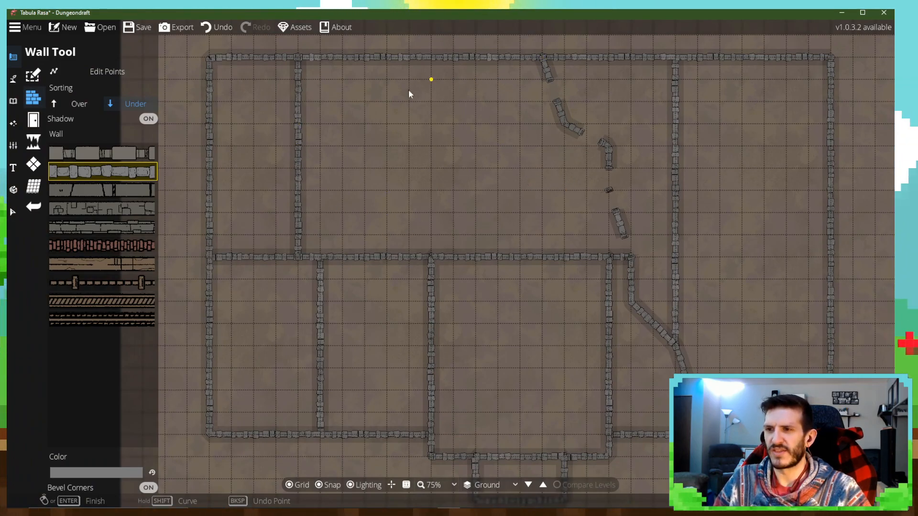
left_click_drag(634, 204, 515, 237)
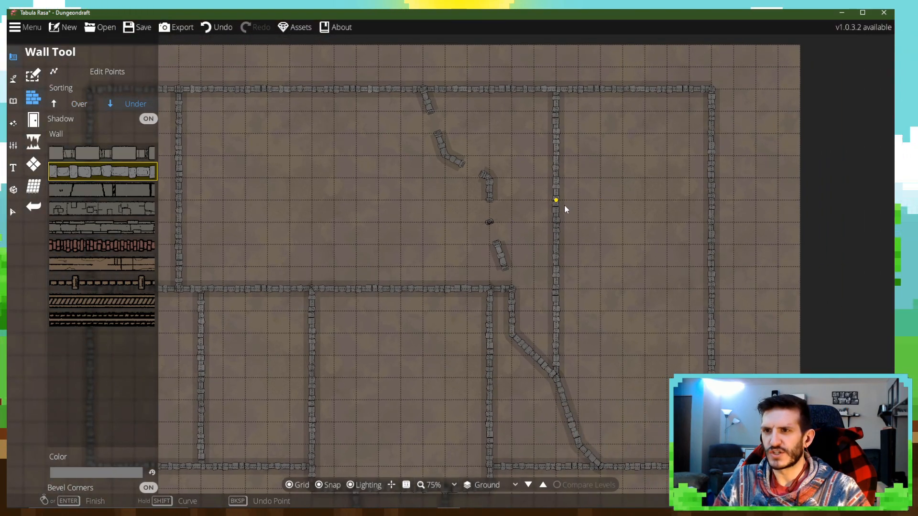
left_click_drag(299, 157, 455, 189)
left_click_drag(492, 271, 188, 212)
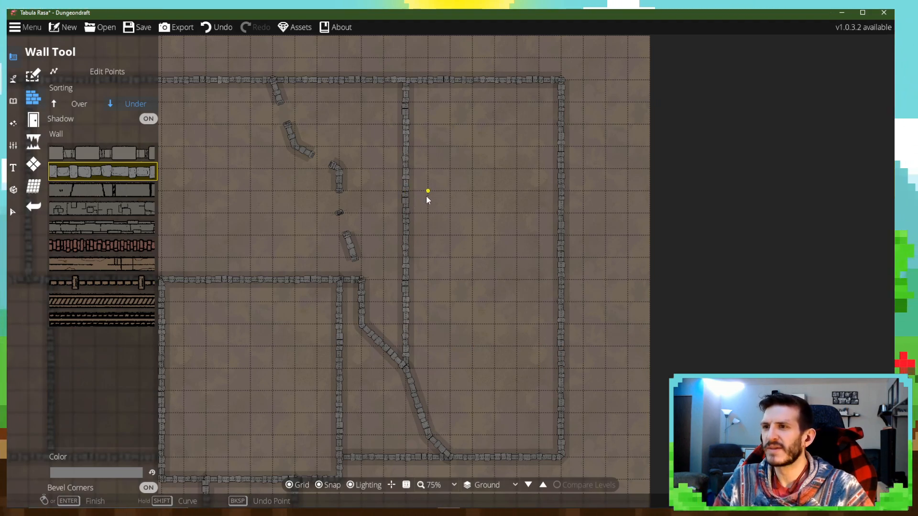
left_click(414, 215)
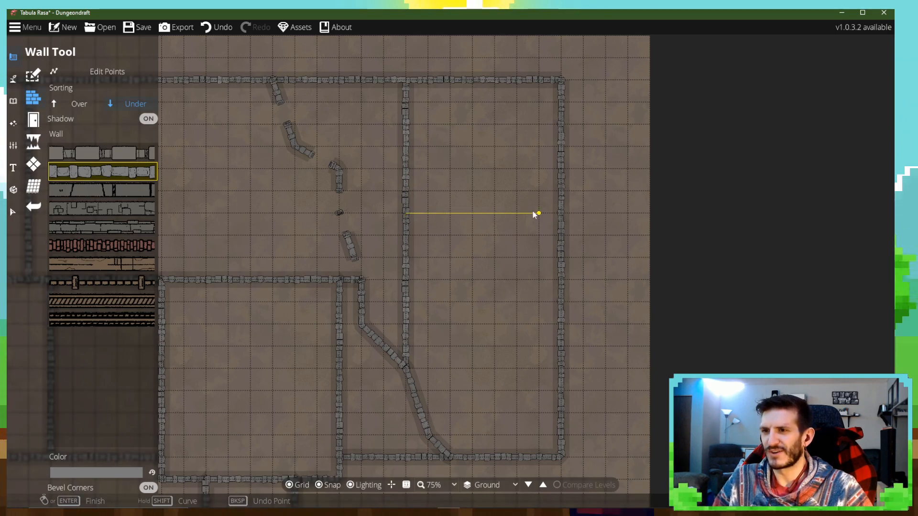
left_click(553, 215)
right_click(553, 214)
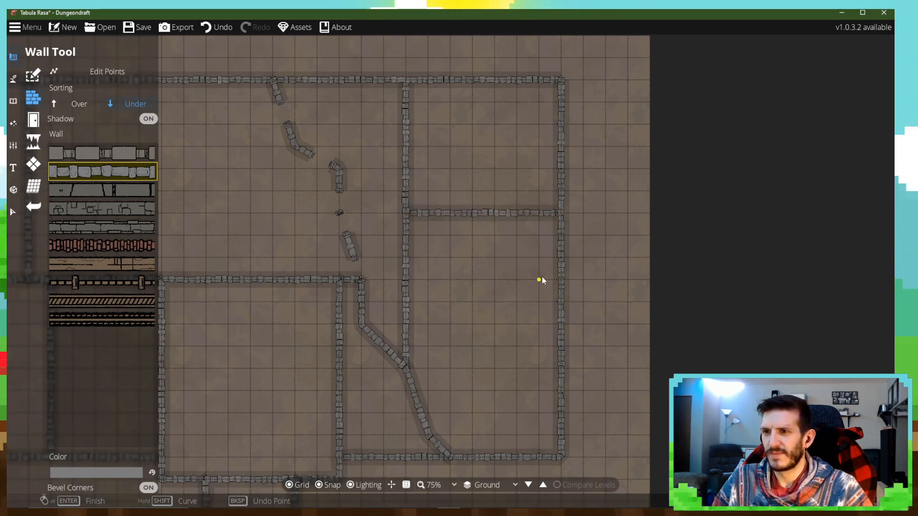
left_click(412, 346)
left_click(560, 352)
right_click(560, 351)
- Review the room layout from the north wall down to the small southern entrance room
key("Left")
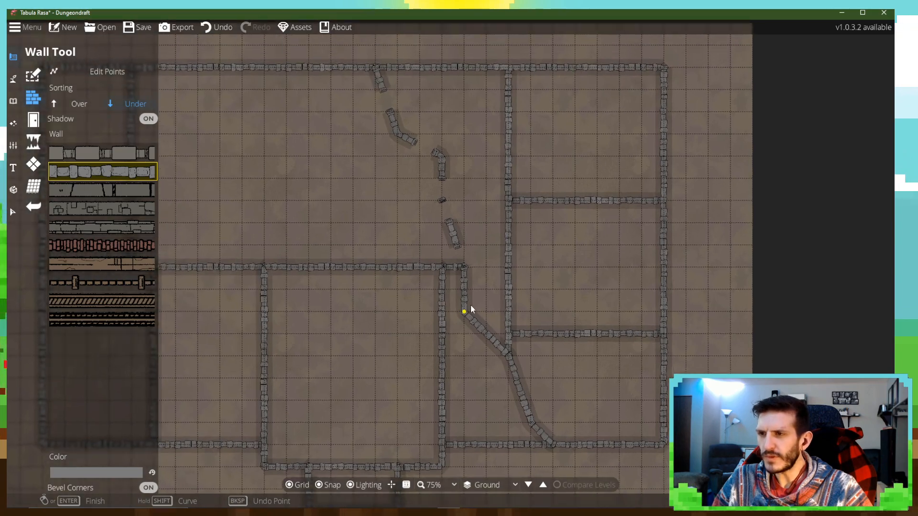
key("Down")
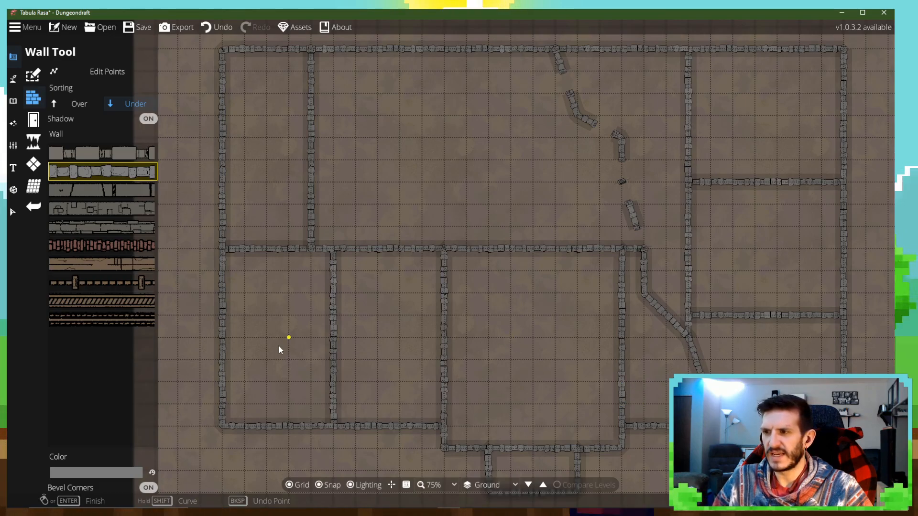
scroll(286, 352, "down", 2)
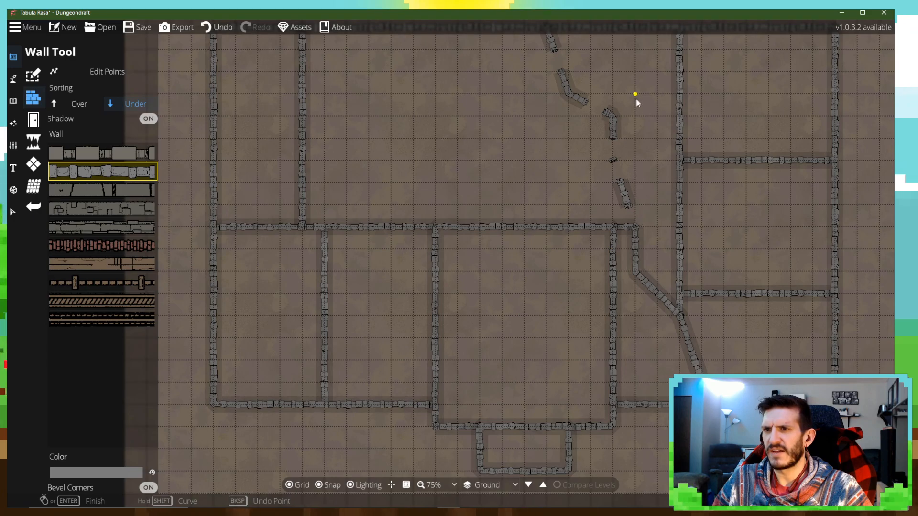
scroll(756, 359, "down", 3)
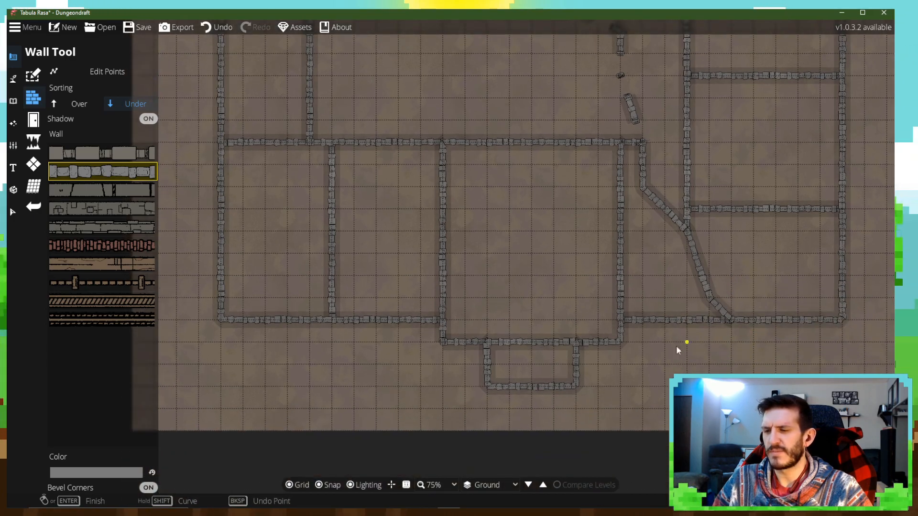
scroll(684, 358, "up", 3)
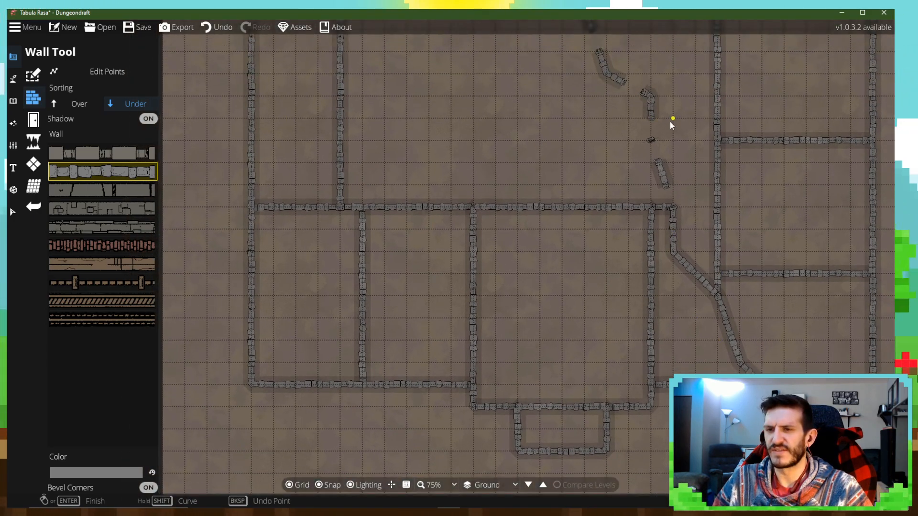
scroll(589, 343, "down", 3)
mouse_move(538, 326)
left_mouse_down()
mouse_move(442, 510)
mouse_move(618, 288)
mouse_move(630, 243)
mouse_move(552, 326)
left_mouse_up()
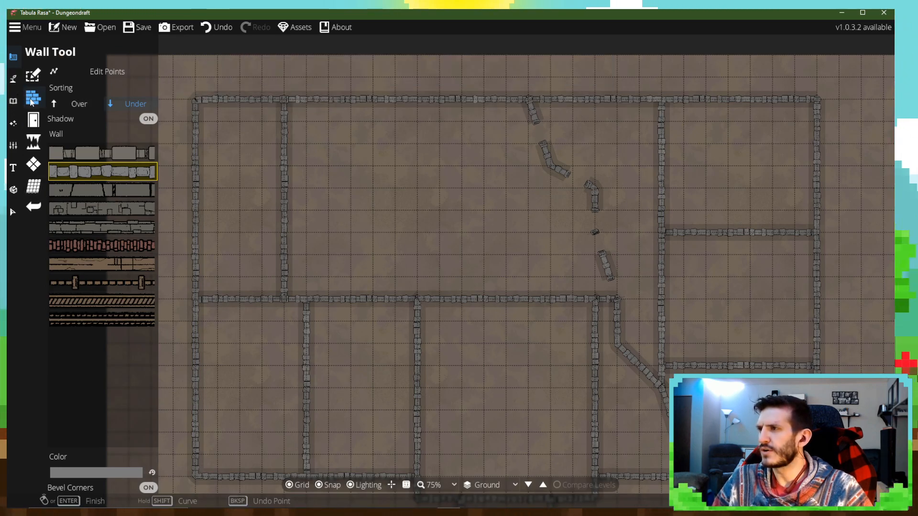
- Fill the area between the broken zigzag wall and the 13-tile vertical wall with a custom-shaped pattern of irregular grey stones
left_click(34, 164)
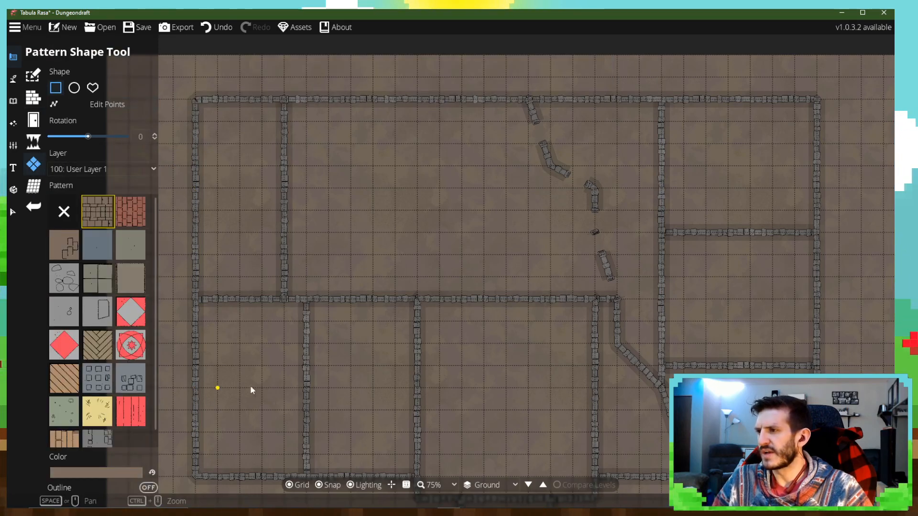
left_click(67, 277)
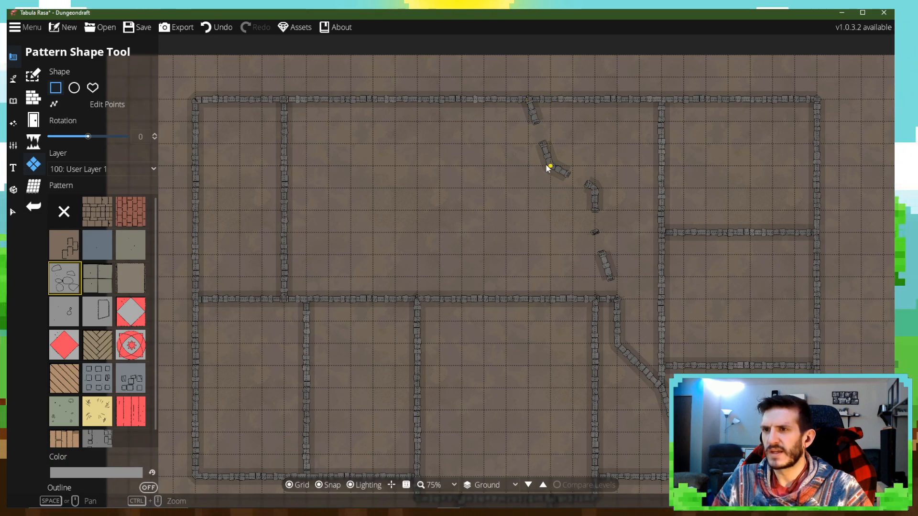
left_click(93, 88)
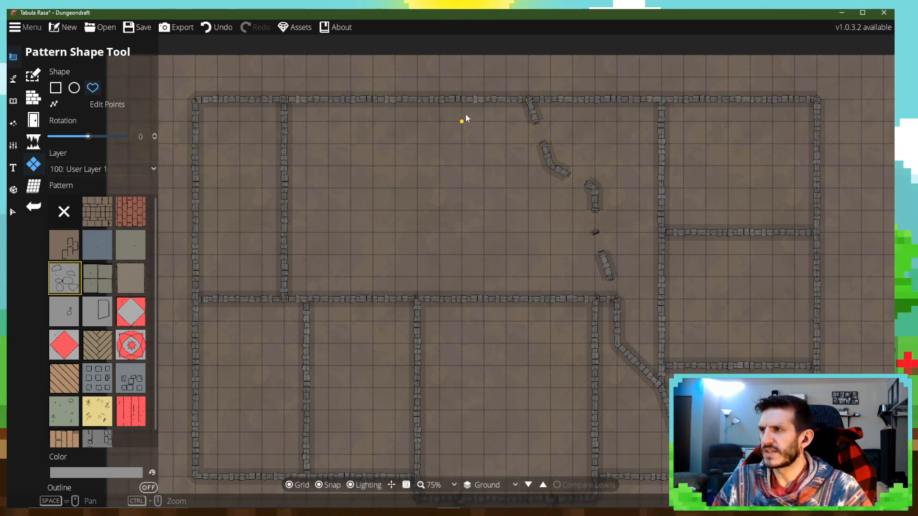
left_click(529, 99)
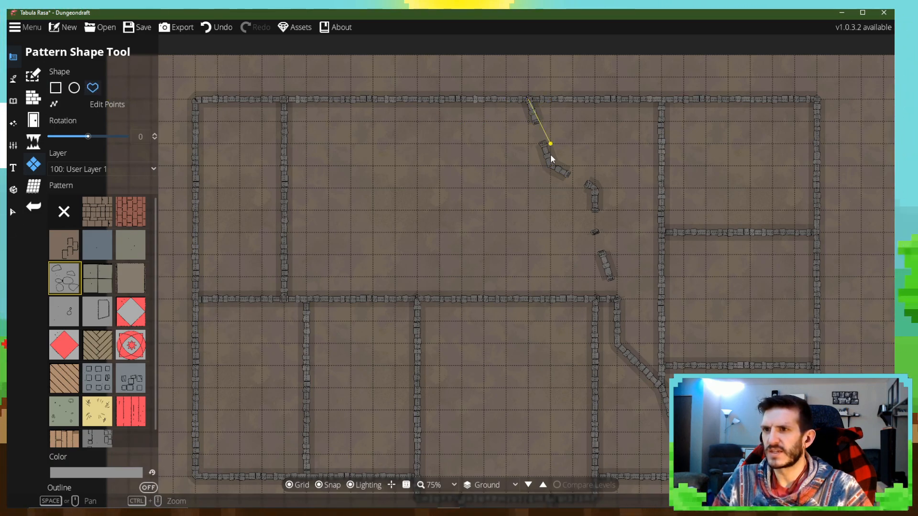
left_click(595, 190)
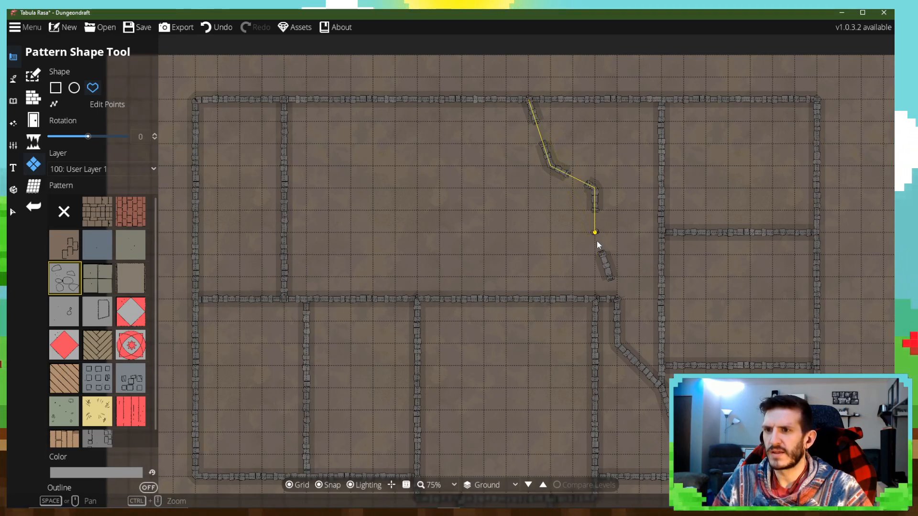
left_click(597, 239)
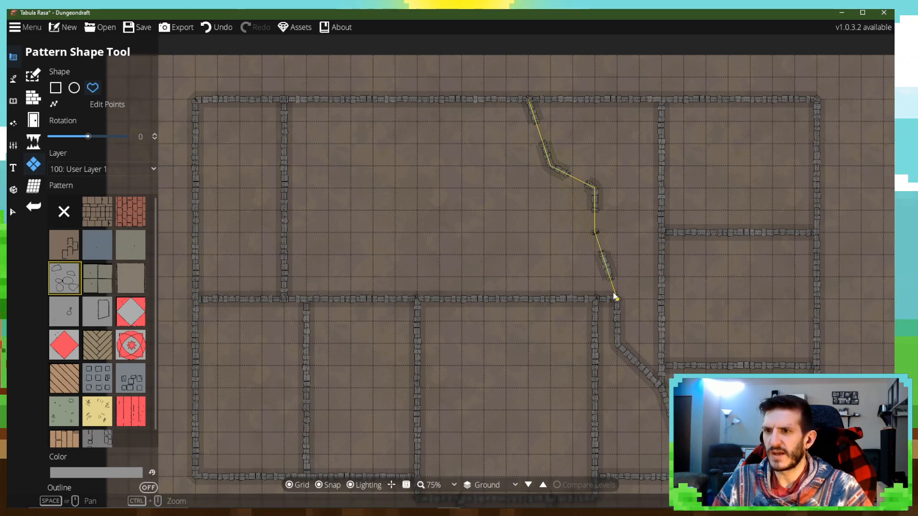
left_click(617, 344)
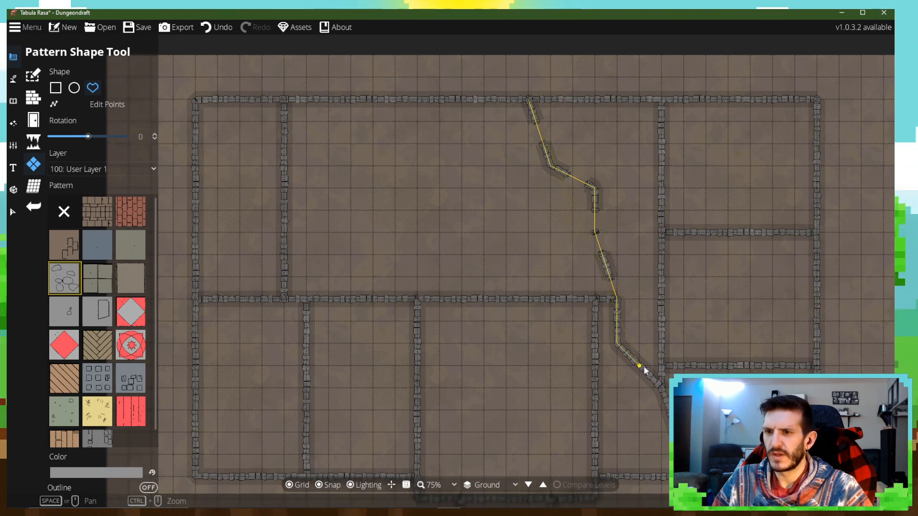
left_click(661, 386)
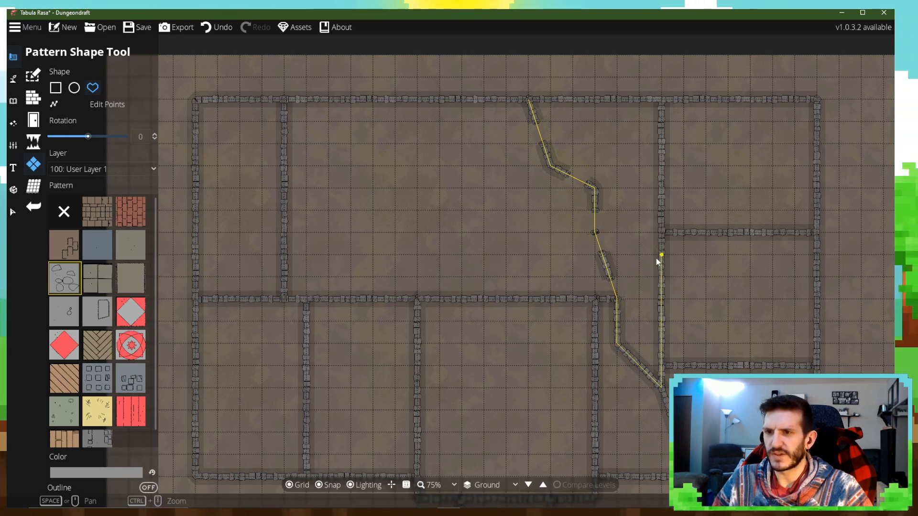
left_click(662, 108)
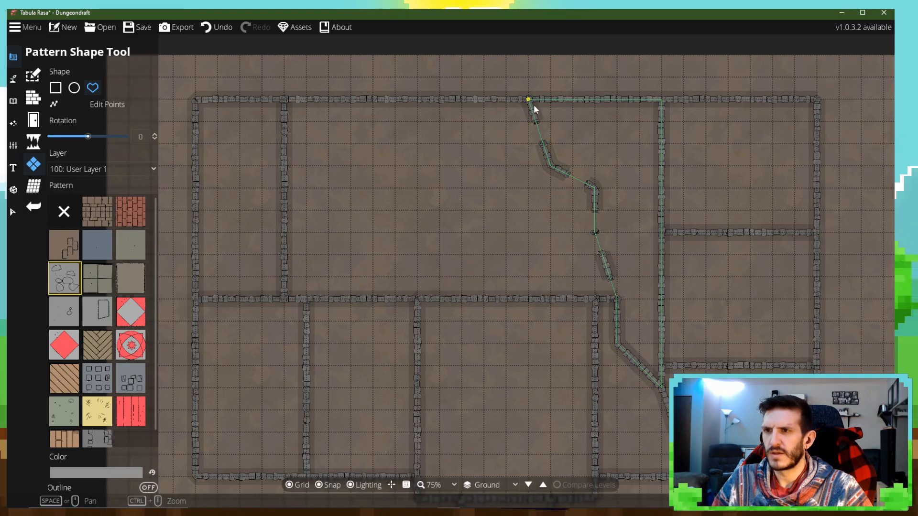
left_click(529, 102)
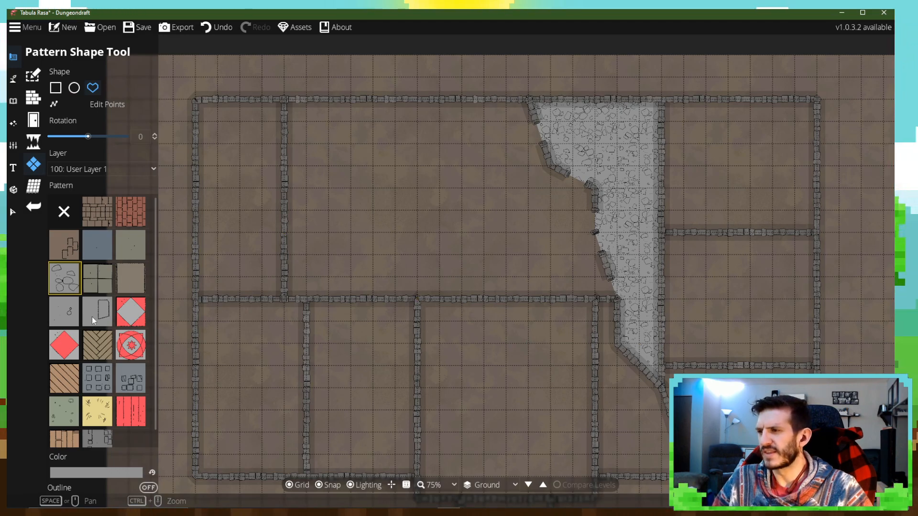
- Draw a custom-shaped grey-green pattern strip 2 tiles wide along the west side of the 13-tile vertical wall
left_click(130, 245)
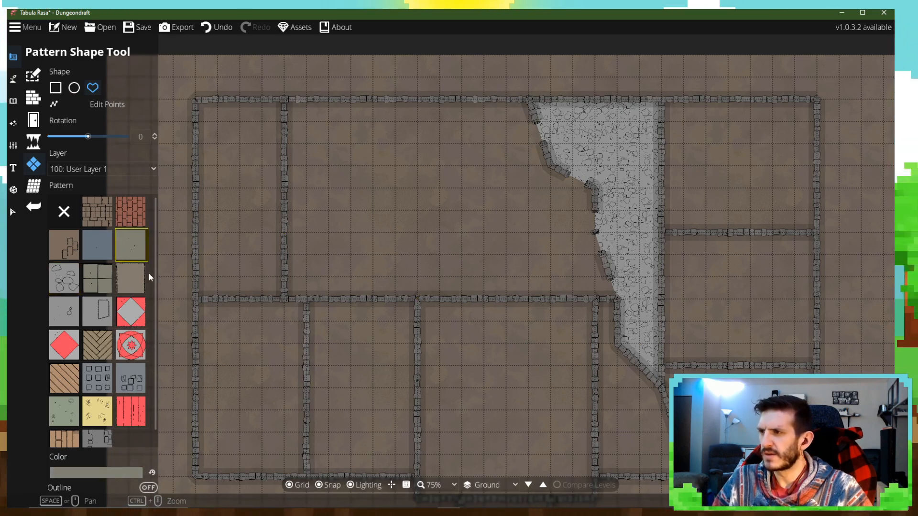
left_click(625, 100)
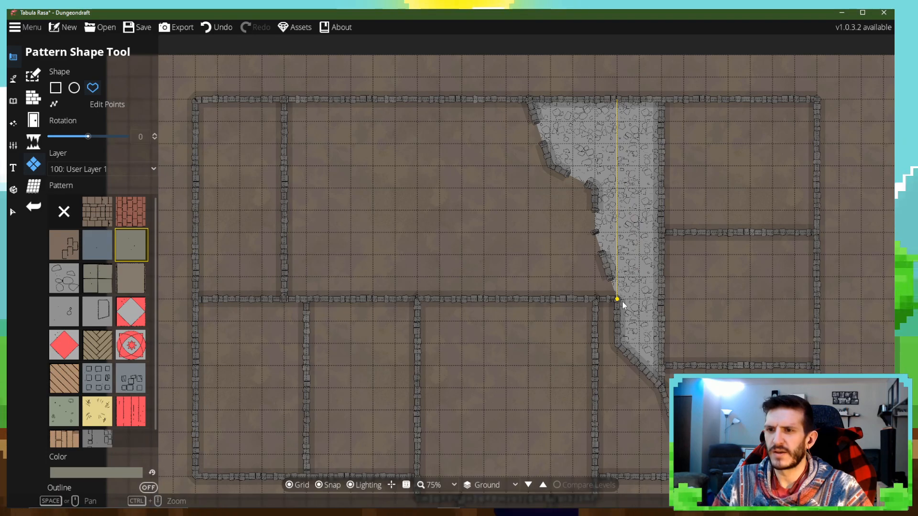
left_click(624, 346)
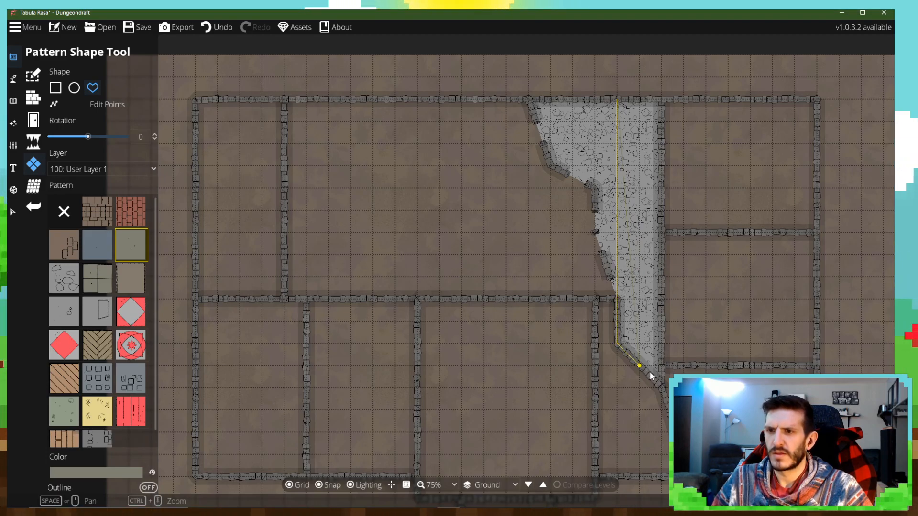
left_click(660, 387)
left_click(662, 100)
left_click(620, 103)
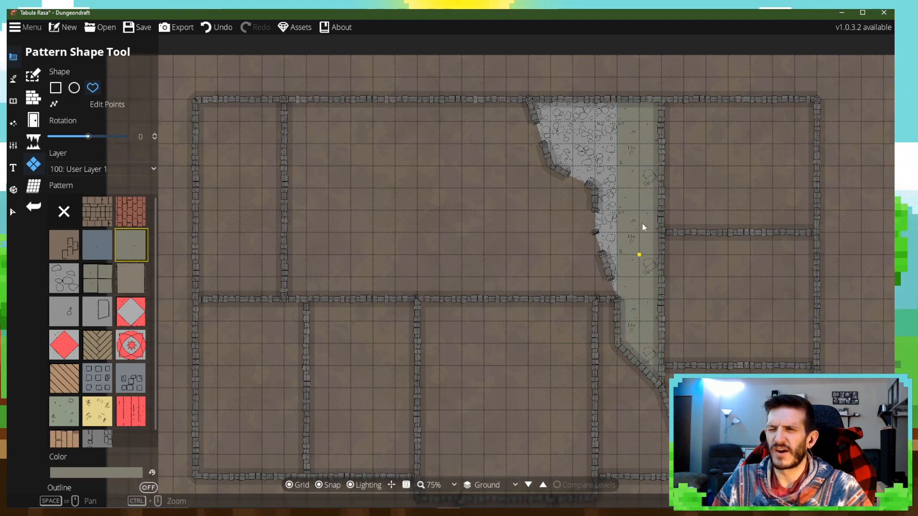
- Choose the plain blue-grey pattern and recolor it dark red
left_click(99, 251)
left_click(98, 476)
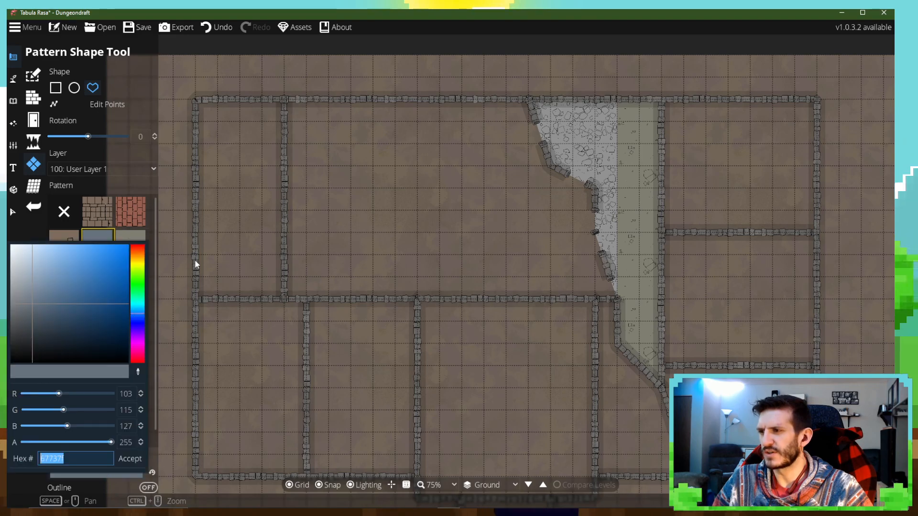
left_click(139, 360)
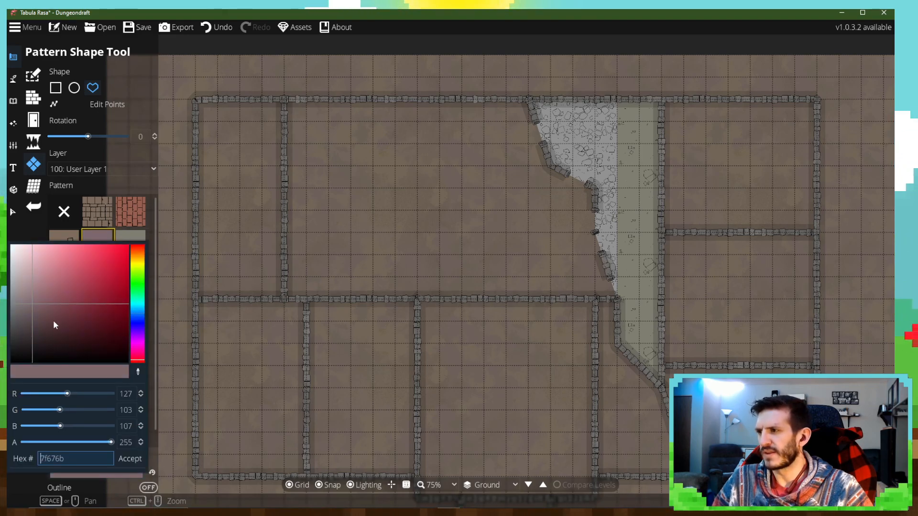
left_click(53, 321)
left_click_drag(61, 309, 87, 328)
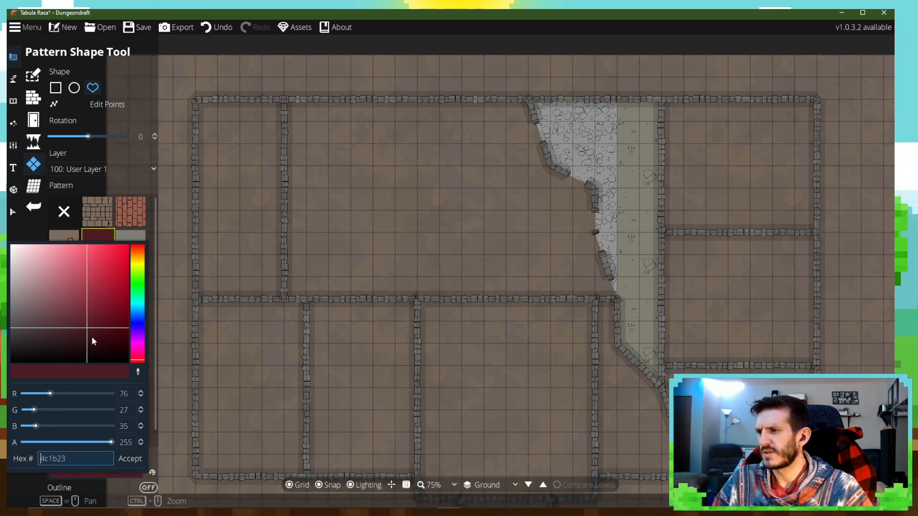
left_click(84, 342)
left_click_drag(91, 336, 86, 326)
left_click(239, 426)
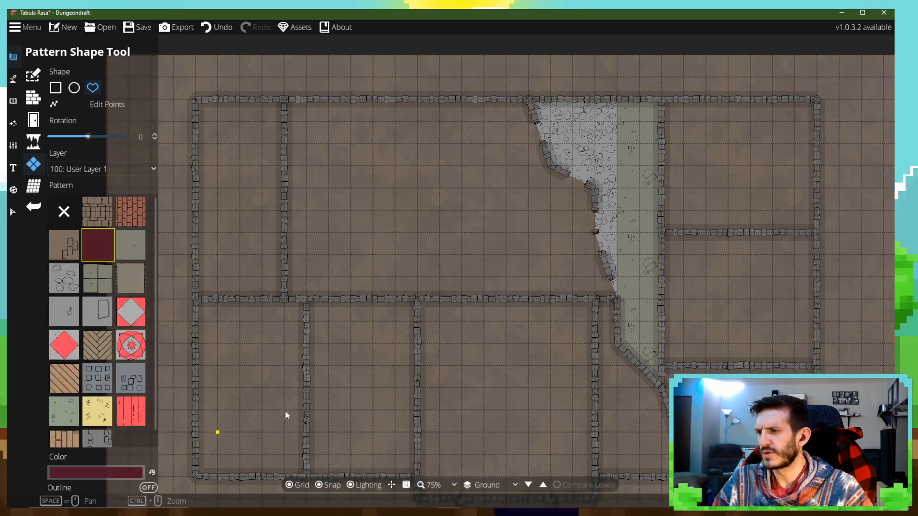
- Cover the 2-tile-wide strip west of the 13-tile vertical wall with the dark red pattern, following the slanted wall at its southern end
left_click(622, 108)
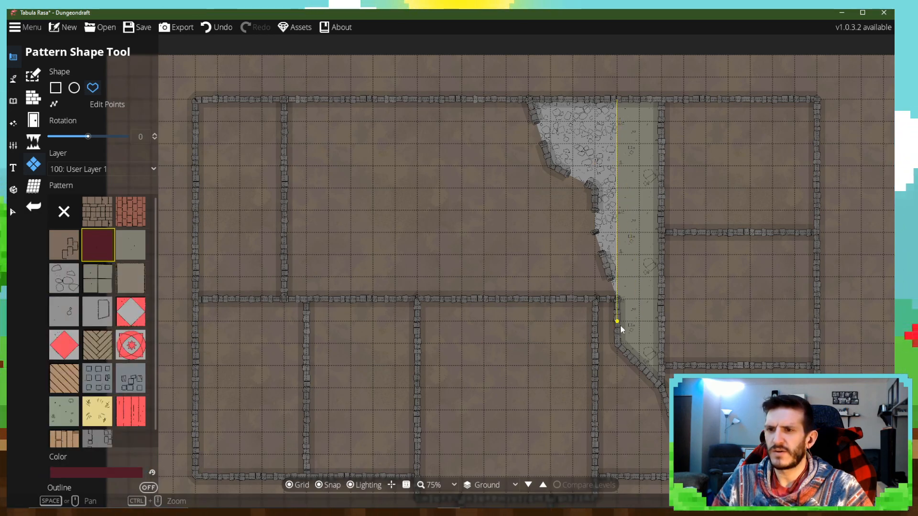
left_click(659, 383)
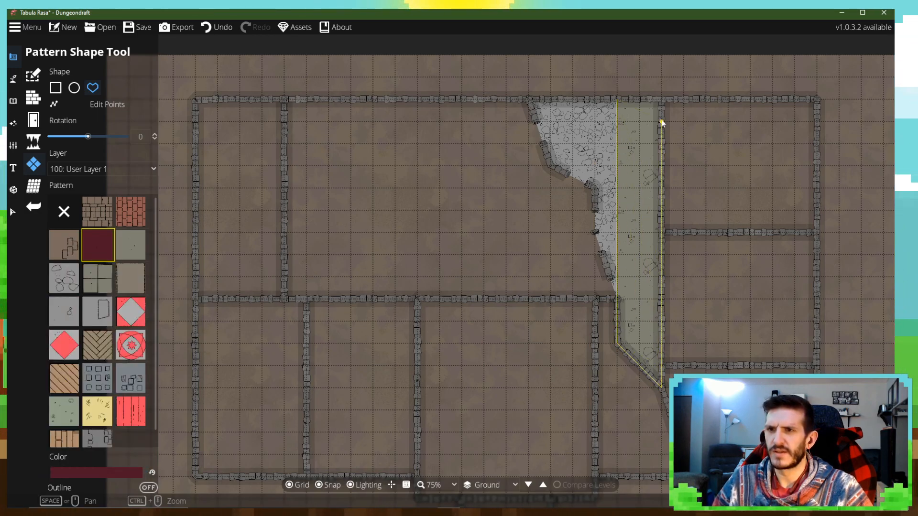
left_click(662, 102)
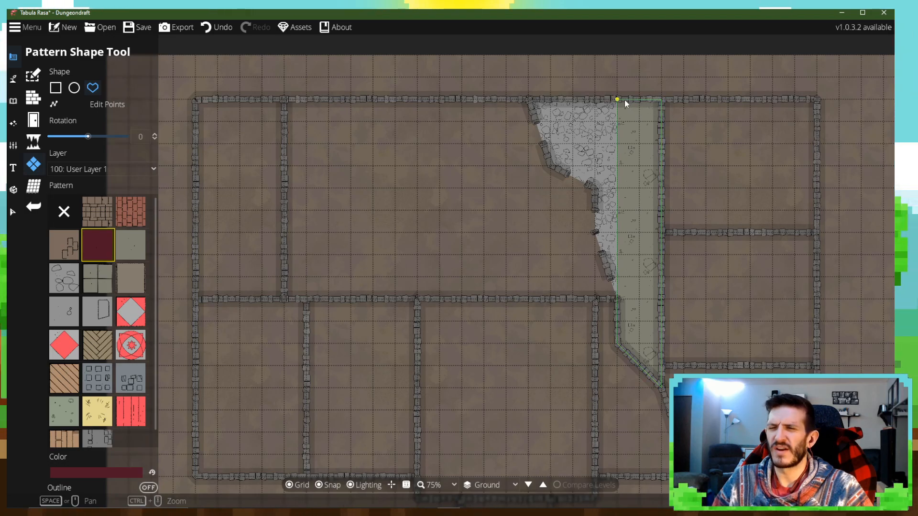
left_click(621, 100)
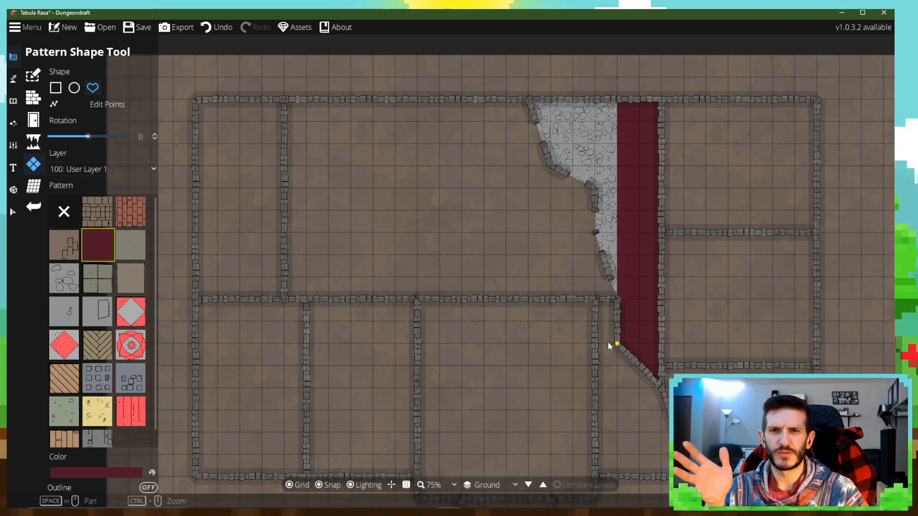
- Replace the vertical stone wall 4 tiles east of the outer west wall with a 9-tile-long Wood wall
left_click(33, 98)
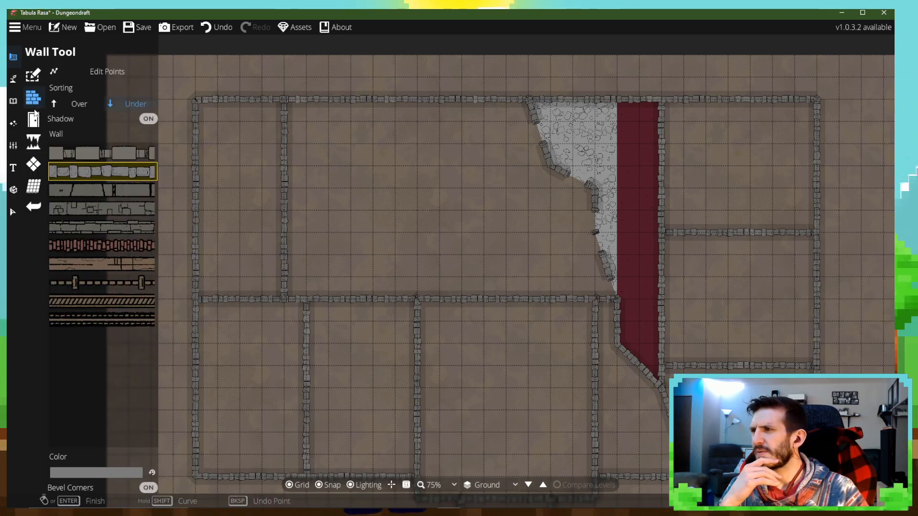
mouse_move(102, 264)
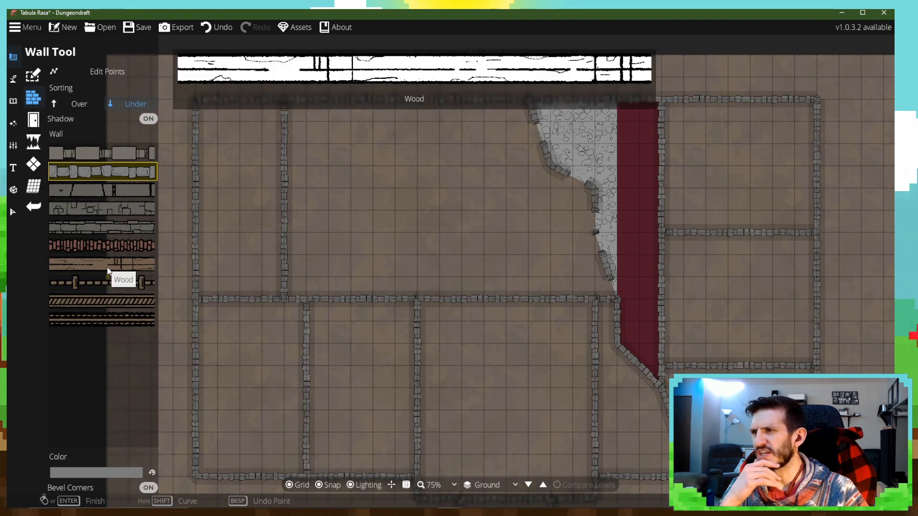
left_click(107, 266)
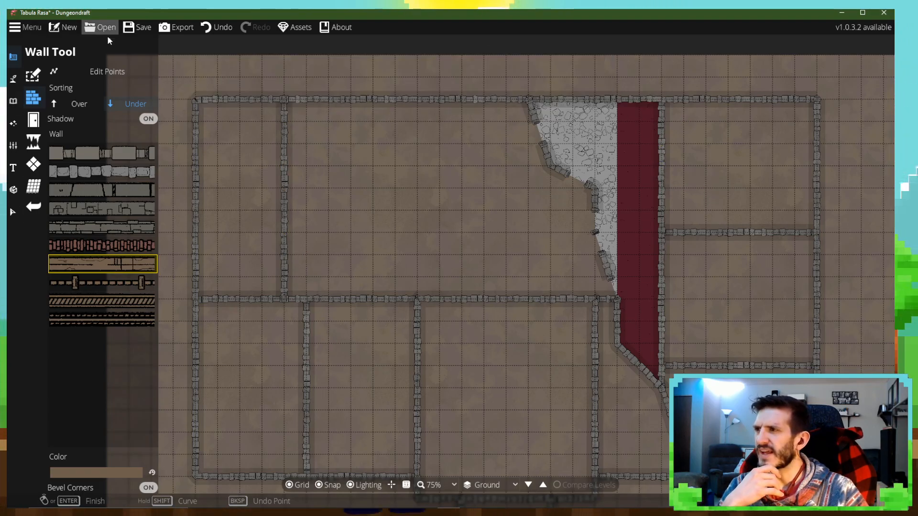
left_click(114, 73)
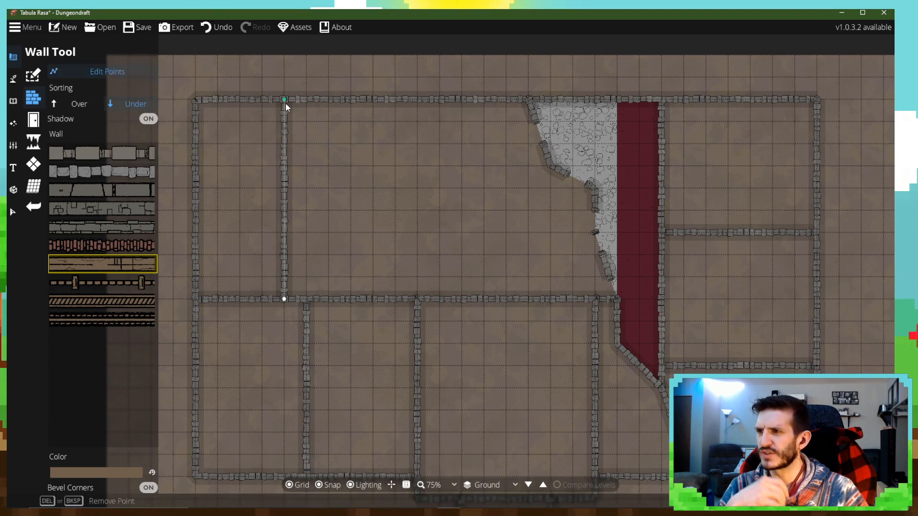
key("Delete")
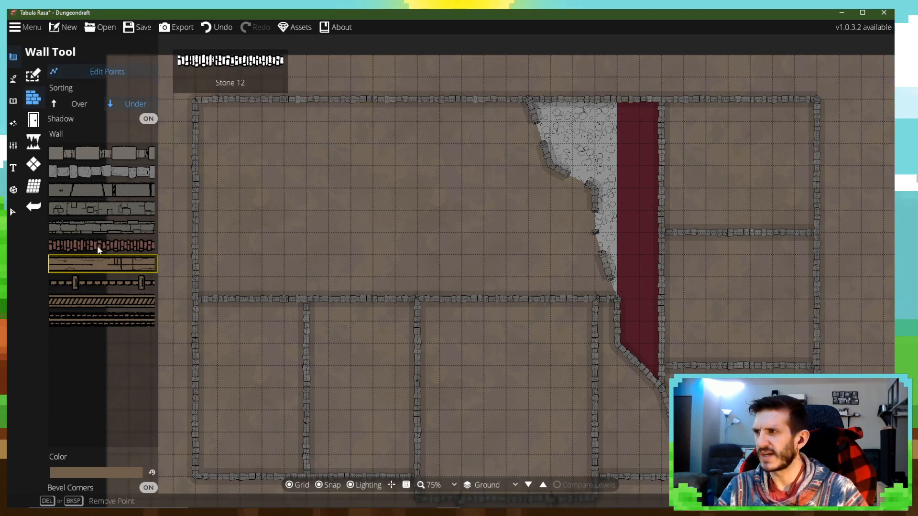
mouse_move(285, 102)
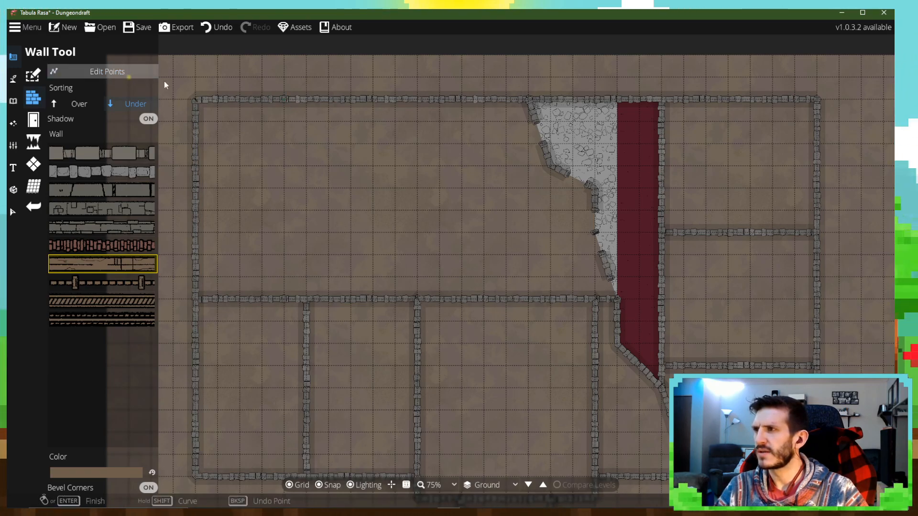
left_click(137, 75)
left_click(277, 103)
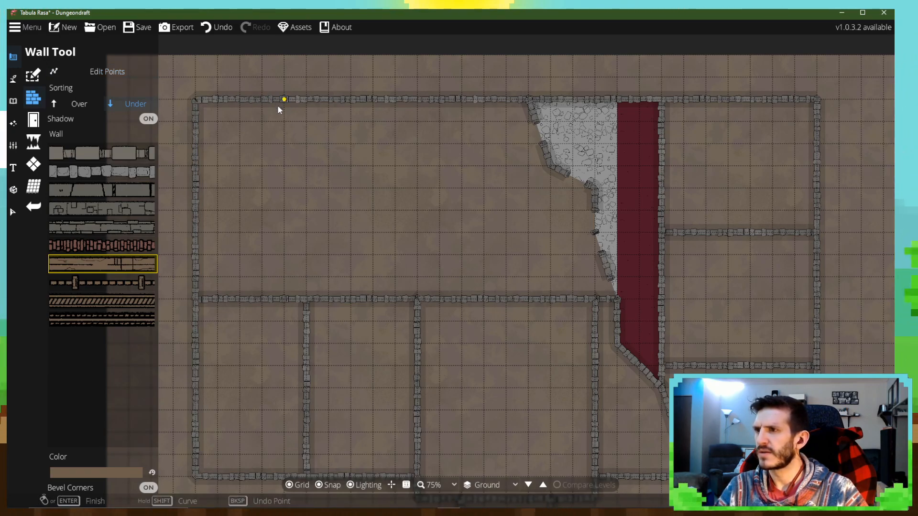
left_click(285, 299)
right_click(285, 300)
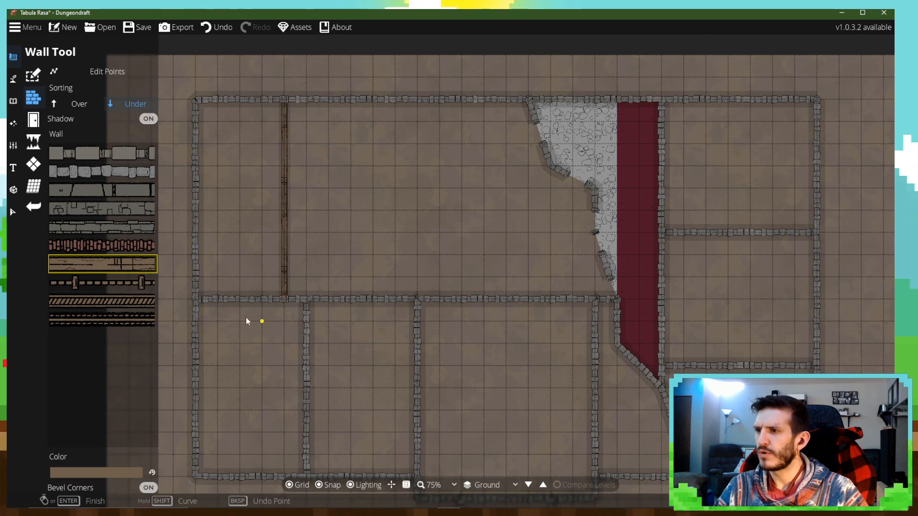
- Delete the horizontal stone wall across the middle and the two vertical stone walls enclosing the 8-tile-wide south room
left_click(107, 77)
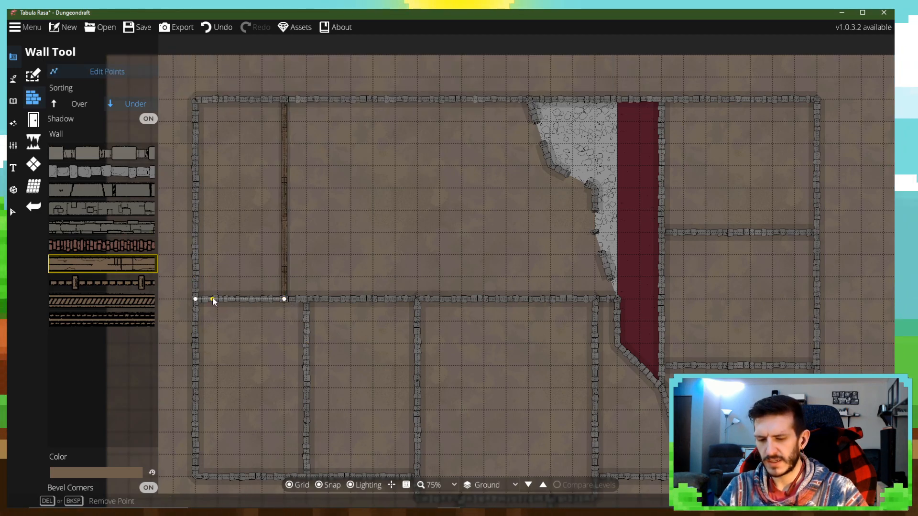
key("Delete")
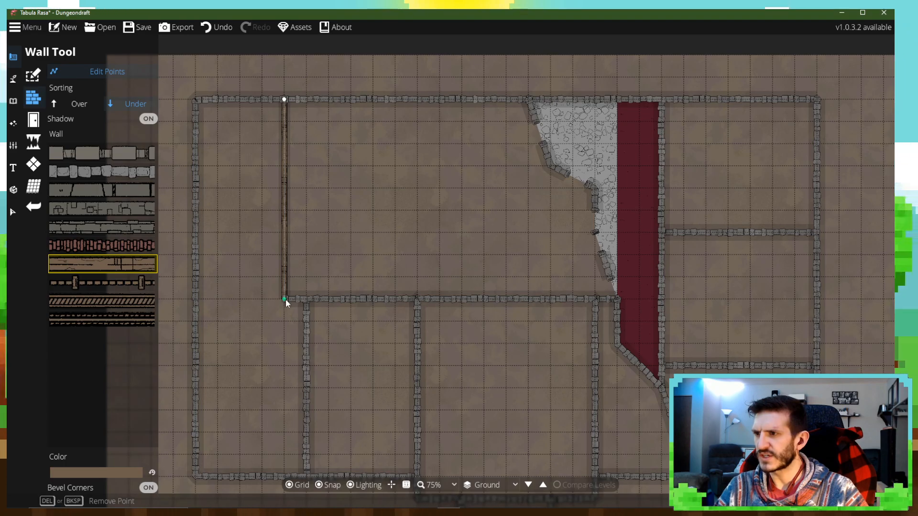
key("Delete")
key("Delete")
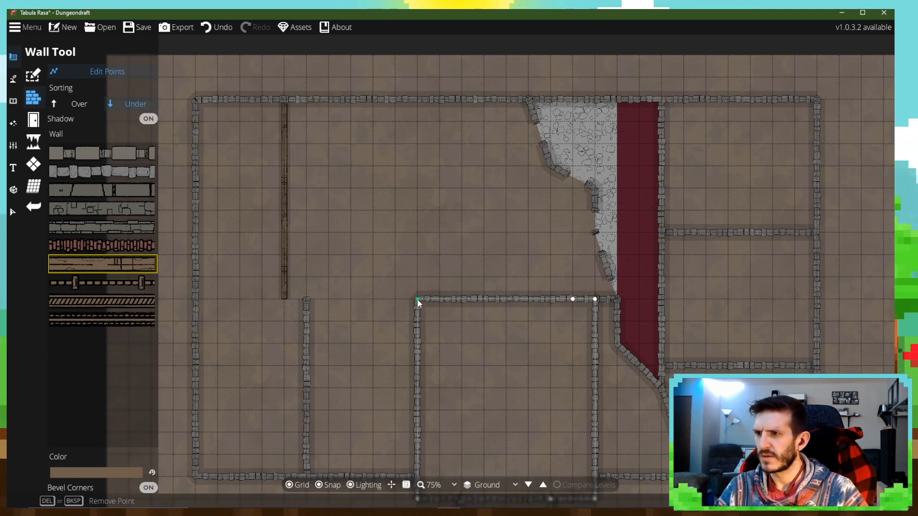
left_click(610, 300)
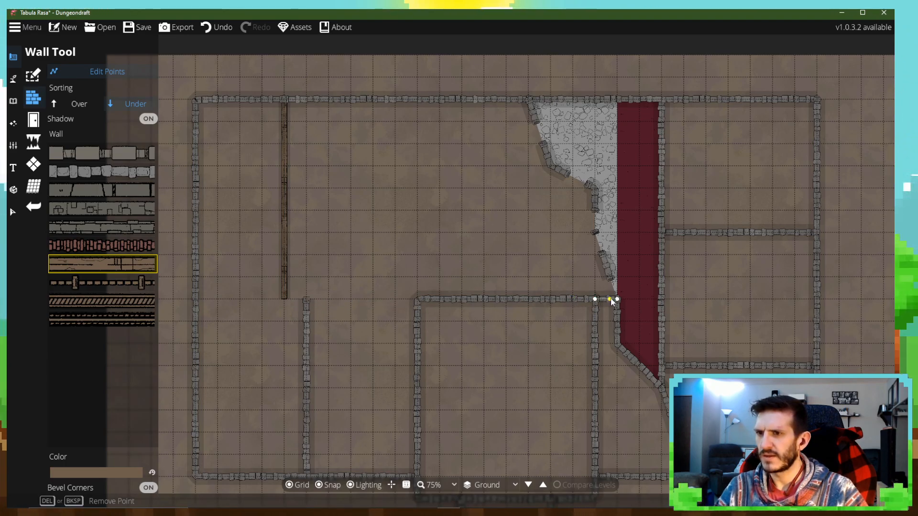
key("Delete")
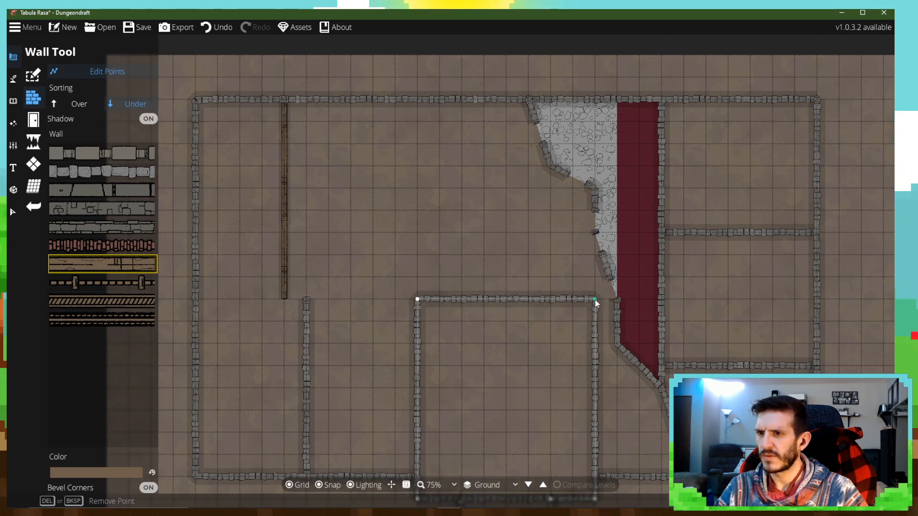
key("Delete")
key("Delete")
key("Delete")
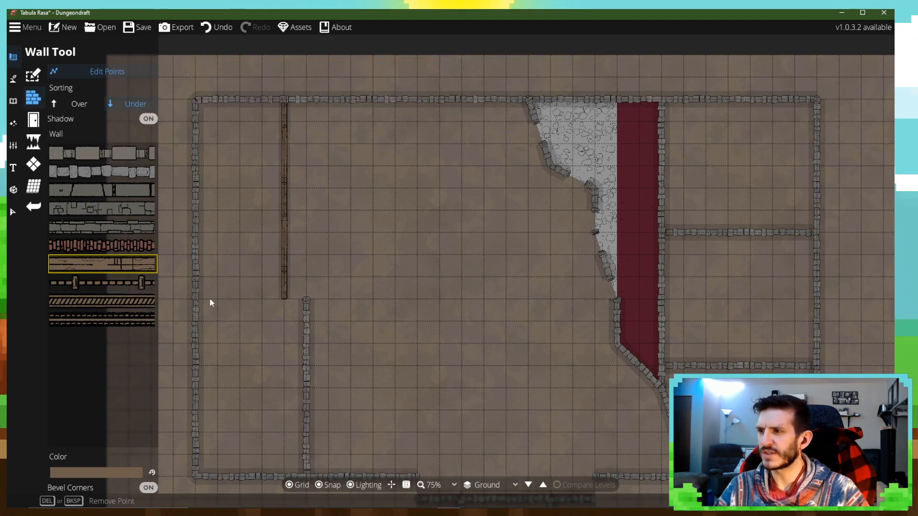
- Draw a 19-tile horizontal Wood wall from the outer west wall, with two 8-tile vertical Wood walls south of it, 10 and 18 tiles east
left_click(195, 299)
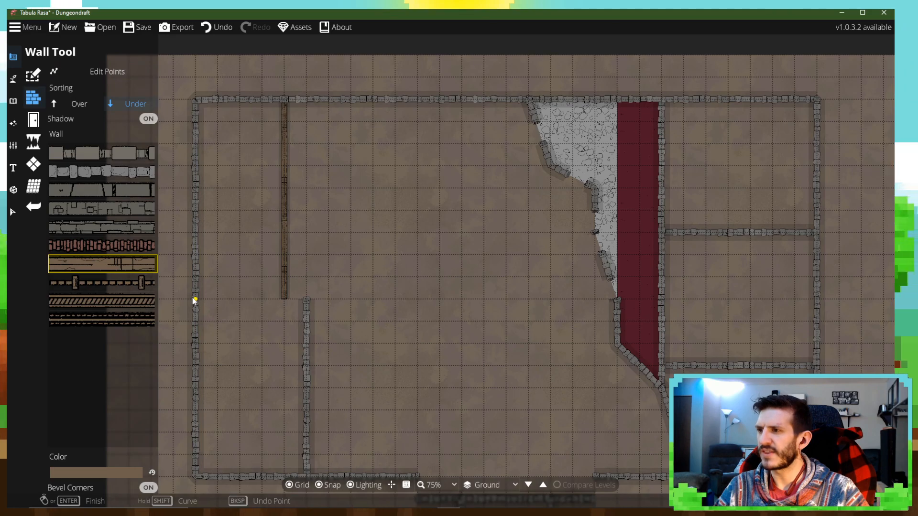
double_click(617, 299)
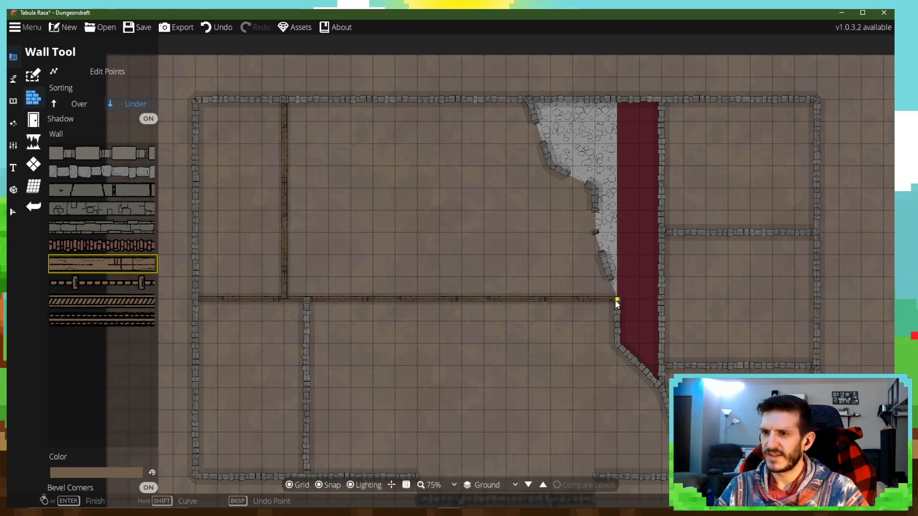
left_click_drag(424, 389, 420, 311)
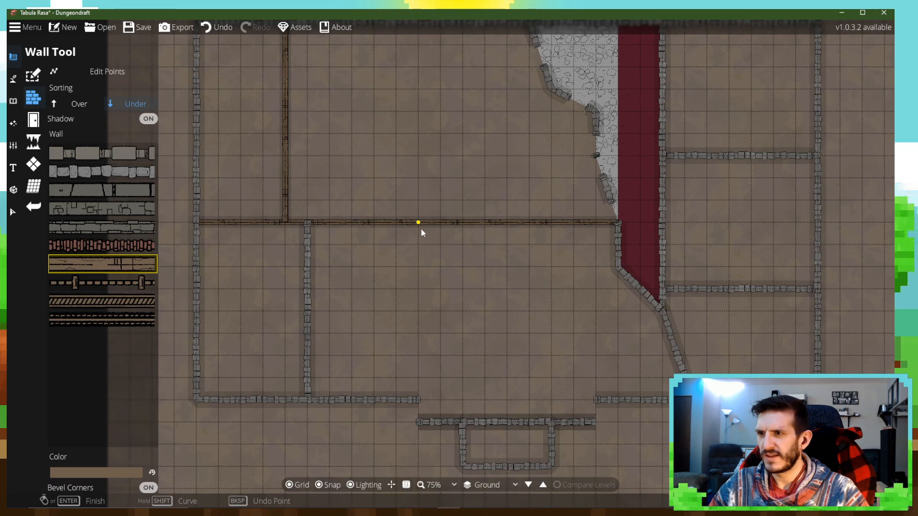
left_click(421, 228)
double_click(420, 399)
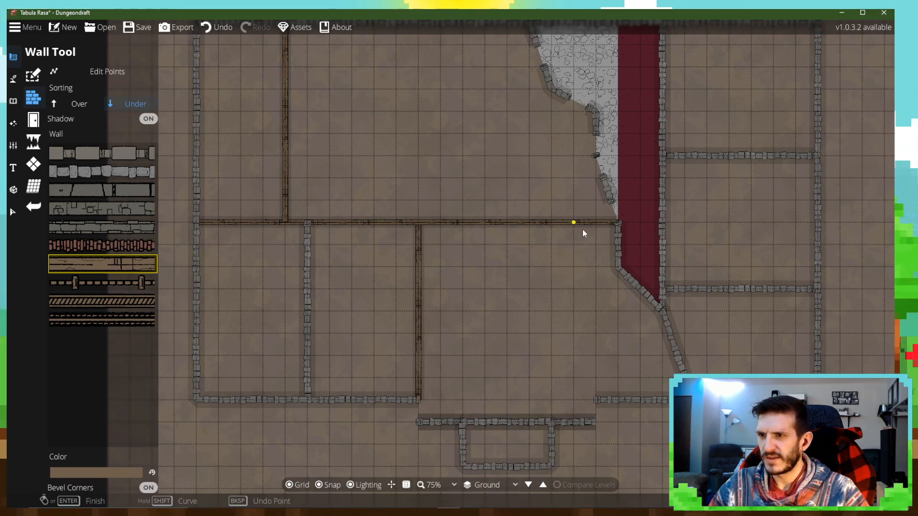
left_click(595, 225)
double_click(599, 403)
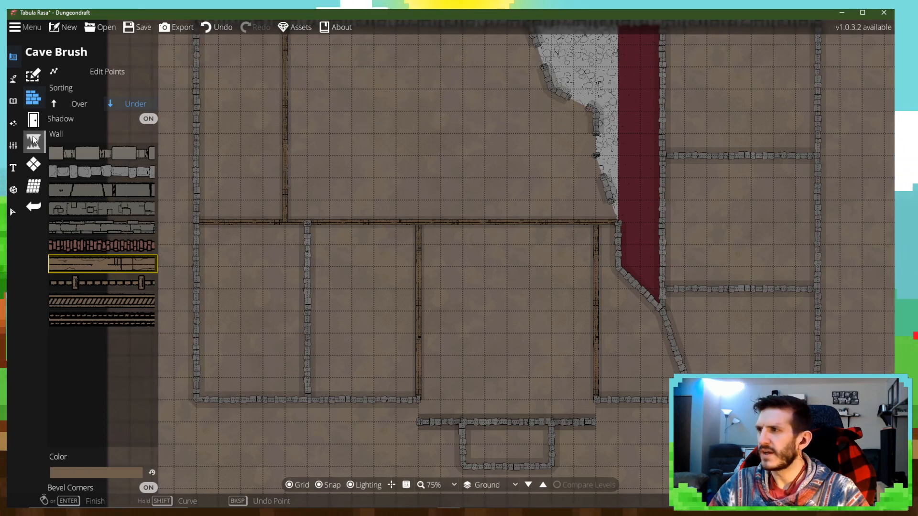
- Close both gaps in the outer south wall below the Wood walls with vertical stone walls, each 1 tile long
left_click(75, 175)
left_click(418, 400)
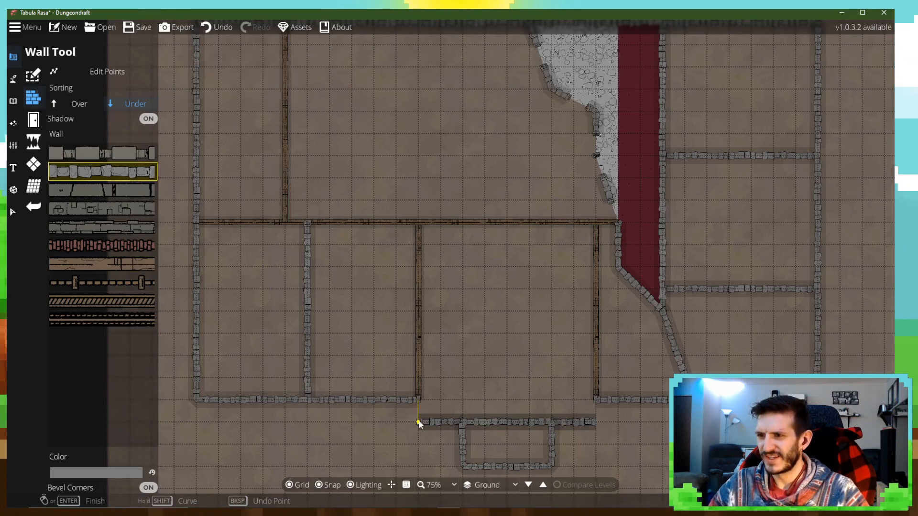
double_click(596, 401)
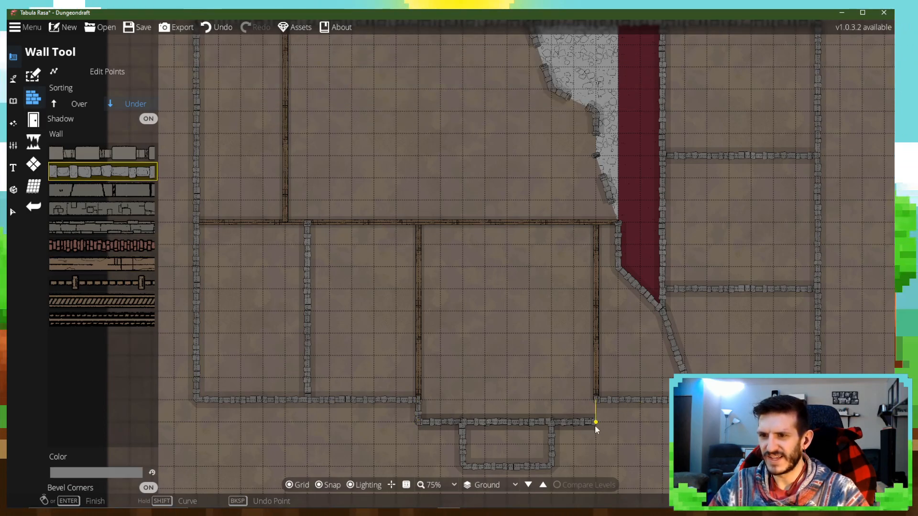
- Replace the vertical stone wall 5 tiles east of the outer west wall, in the south half, with an 8-tile-long Wood wall
key("Left")
key("Up")
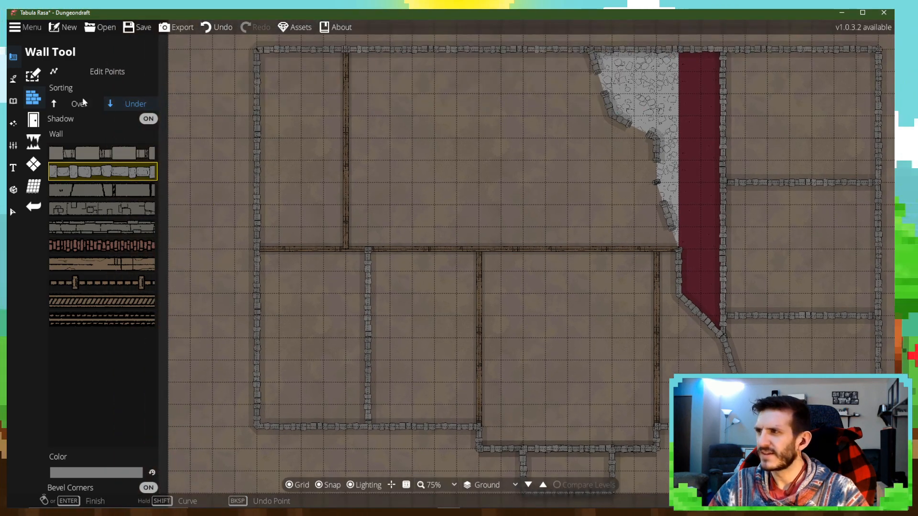
left_click(107, 71)
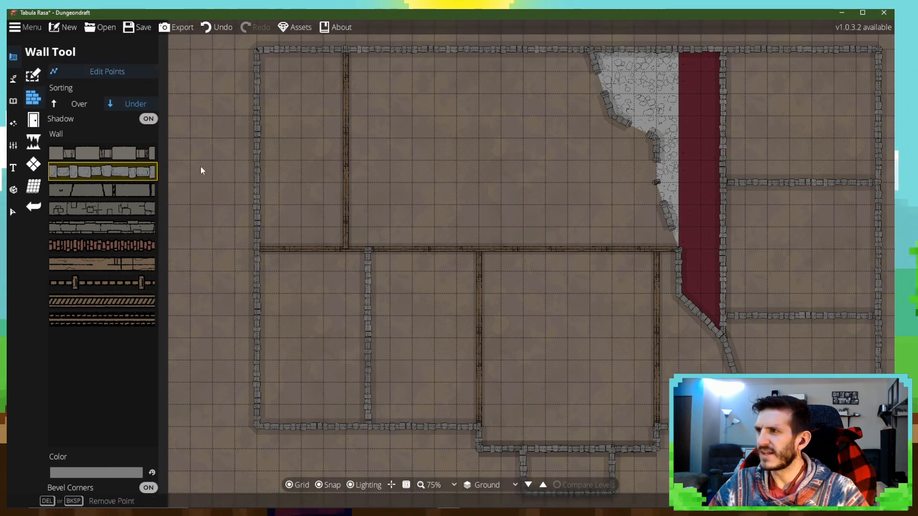
left_click(368, 251)
key("Delete")
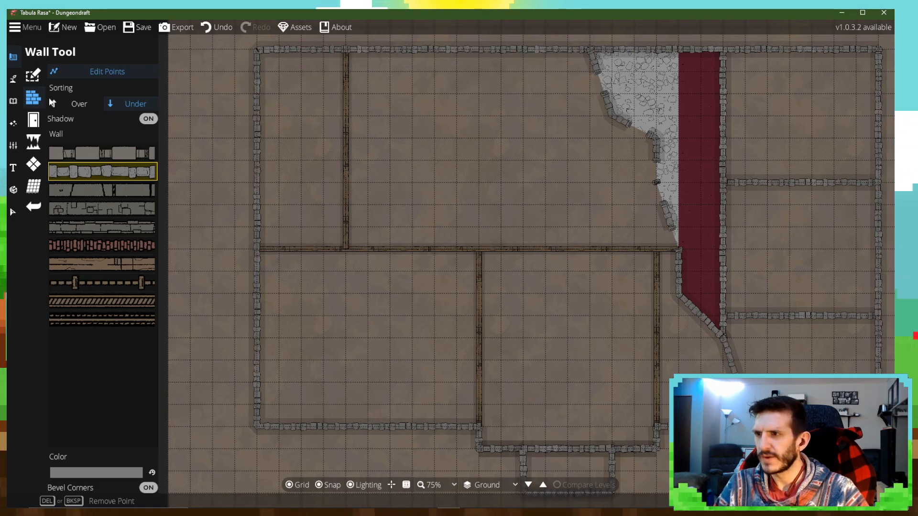
left_click(119, 263)
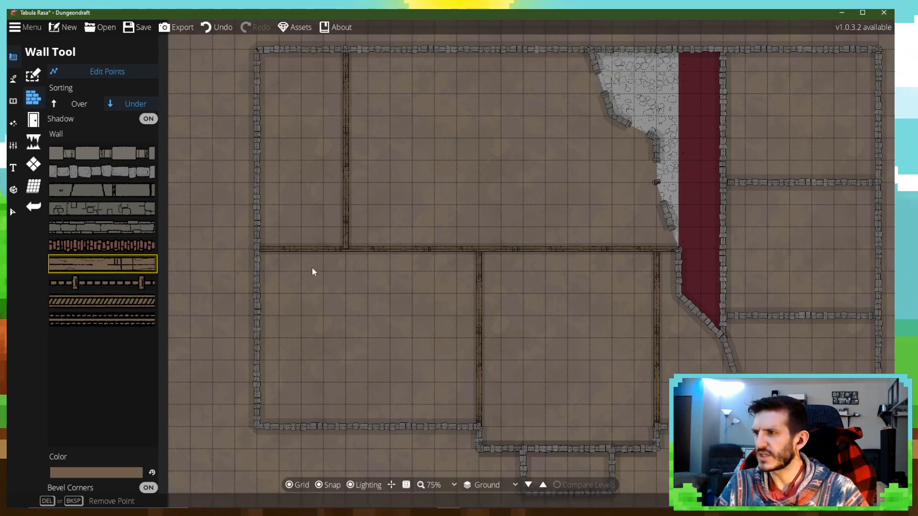
left_click(371, 255)
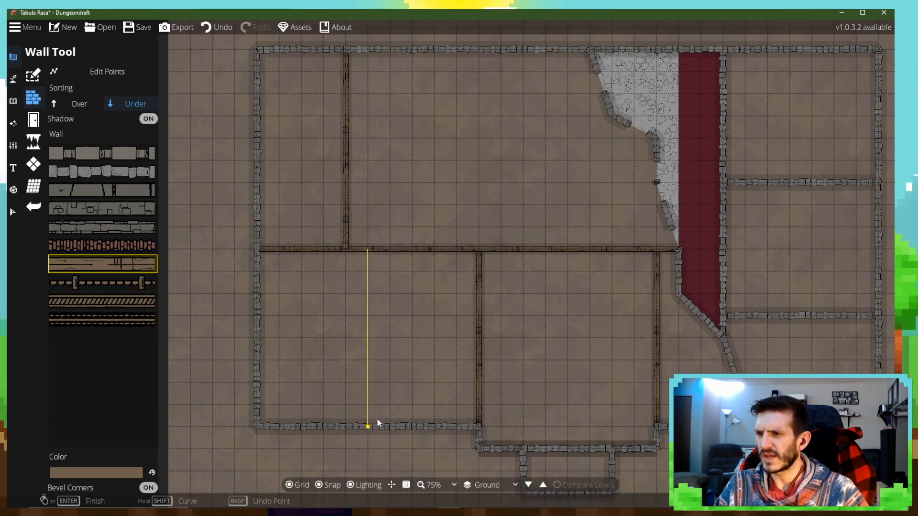
right_click(377, 418)
- Break open the winding stone wall between the red floor's southwest edge and the outer south wall with four empty portal gaps
left_click_drag(537, 351, 403, 407)
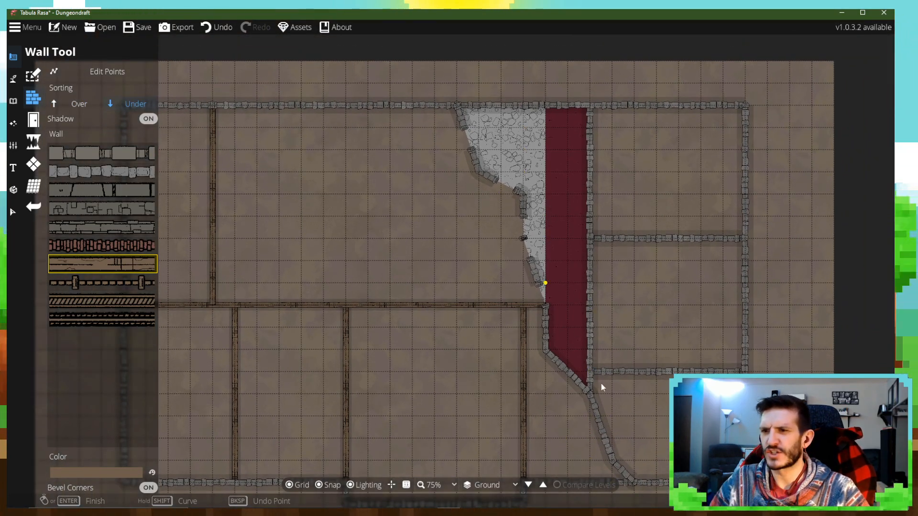
left_click_drag(552, 379, 533, 308)
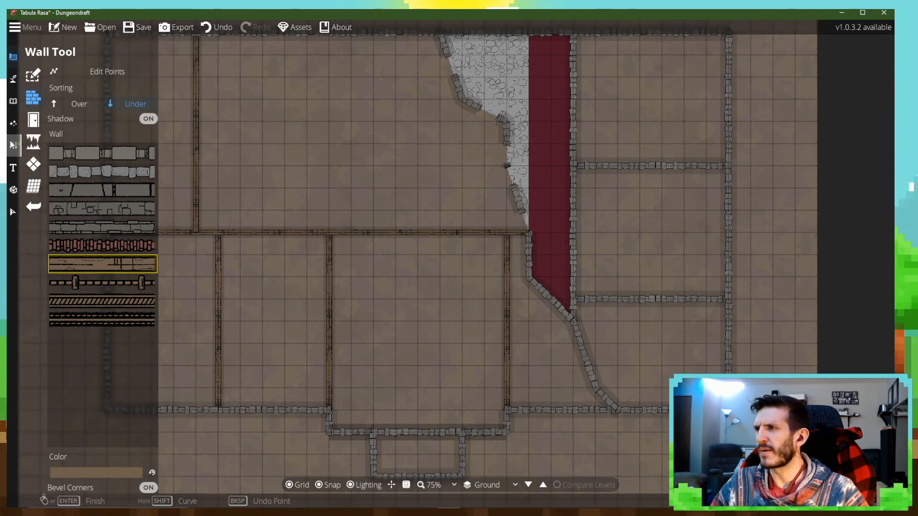
left_click(13, 101)
left_click(13, 57)
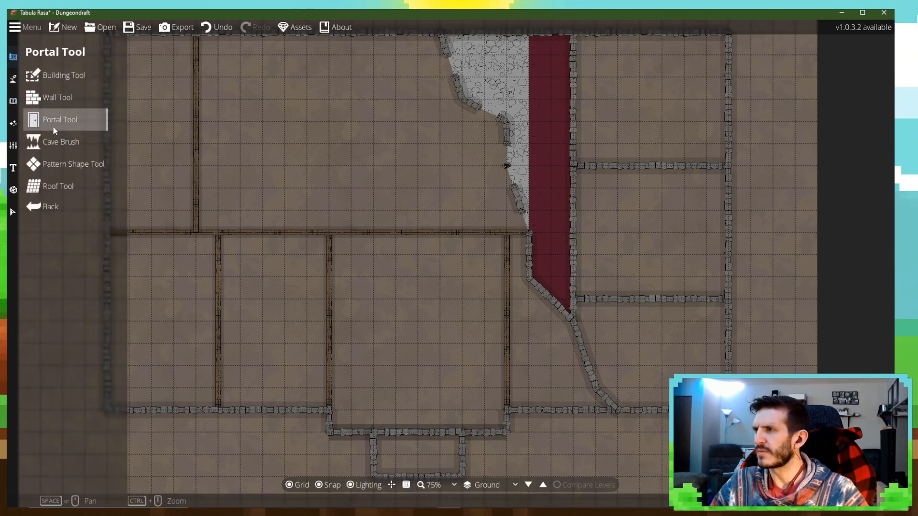
left_click(55, 124)
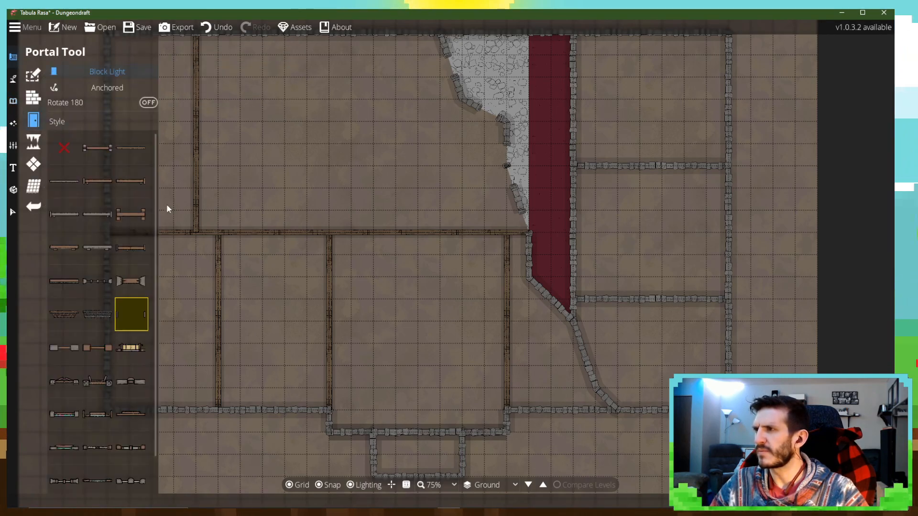
left_click(537, 287)
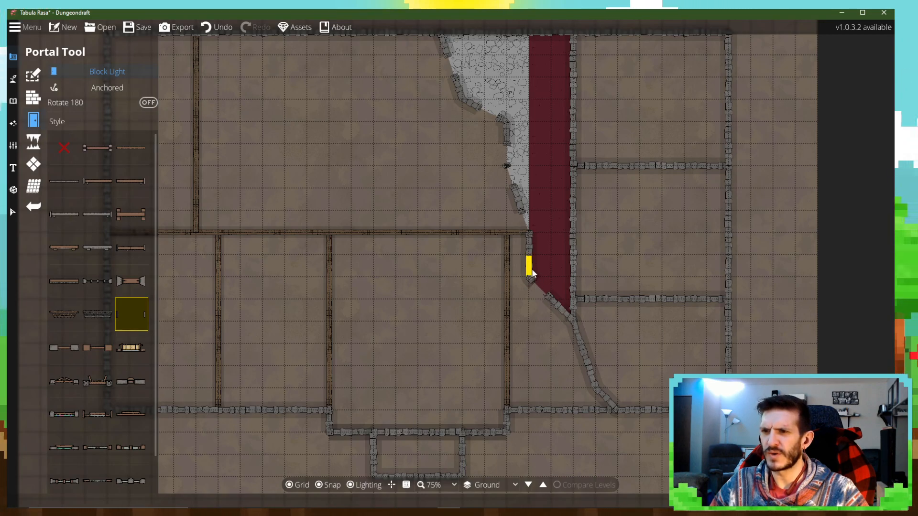
left_click(529, 266)
left_click(584, 350)
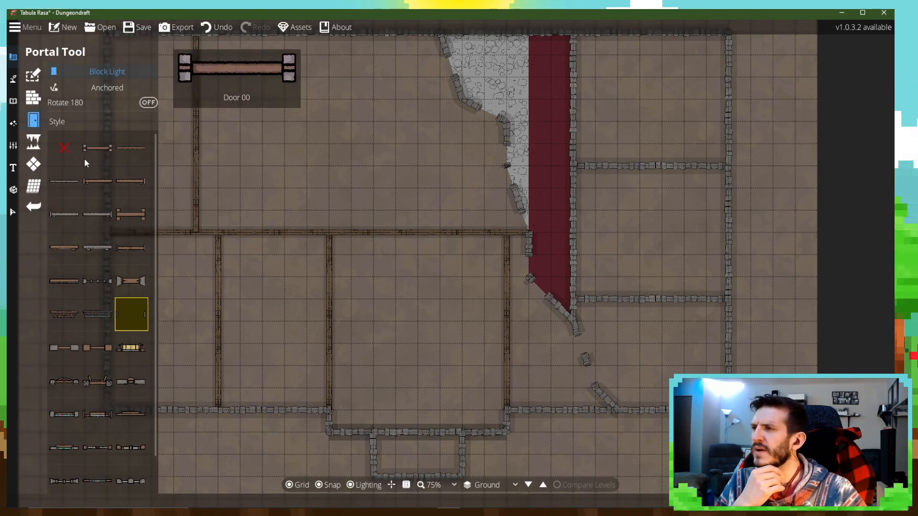
- Replace the vertical stone wall along the red floor's east edge with a 13-tile Wood wall starting at the outer north wall
left_click(34, 101)
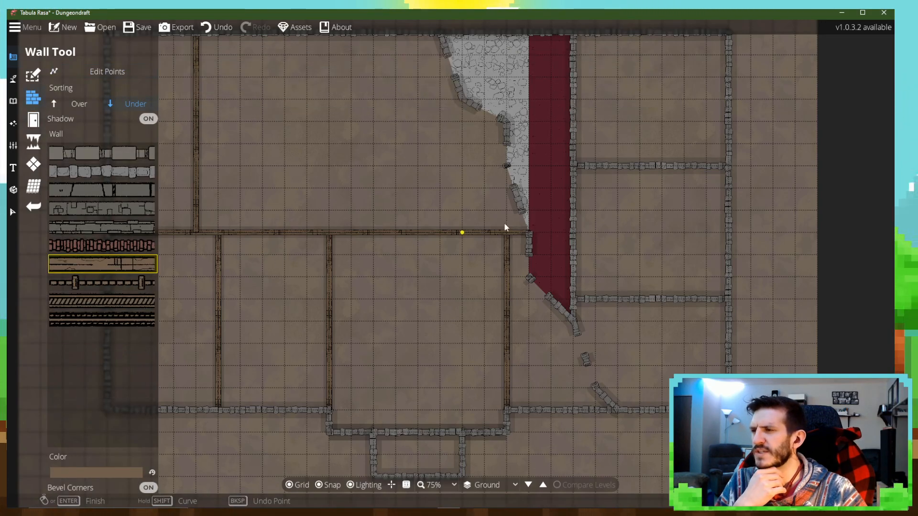
left_click(115, 72)
key("w")
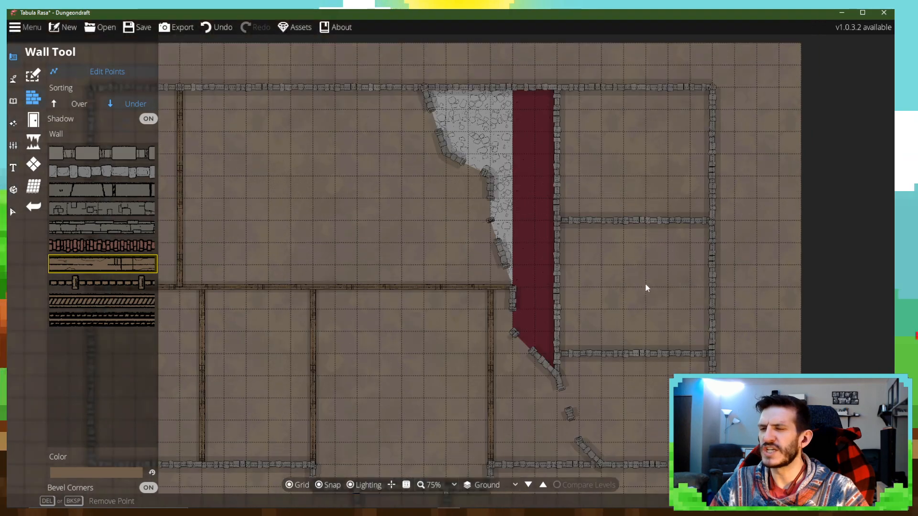
left_click(554, 160)
key("Delete")
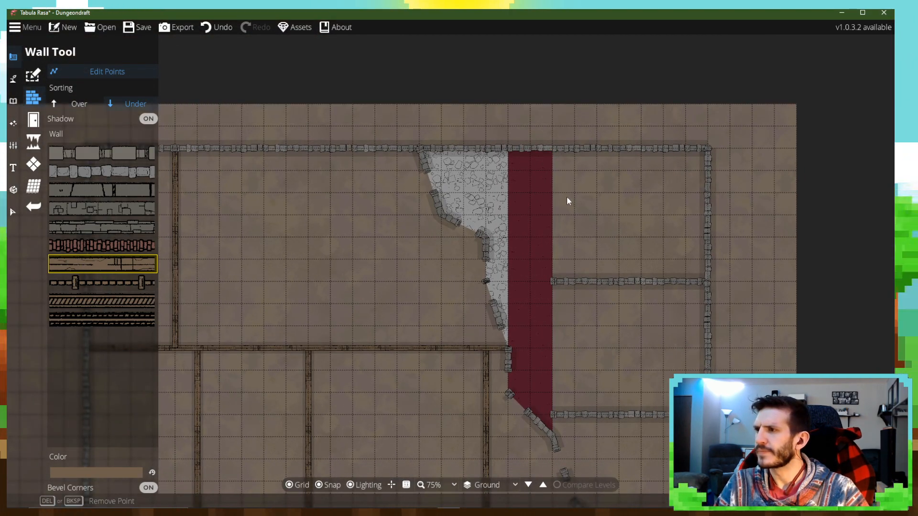
left_click(150, 71)
left_click(552, 151)
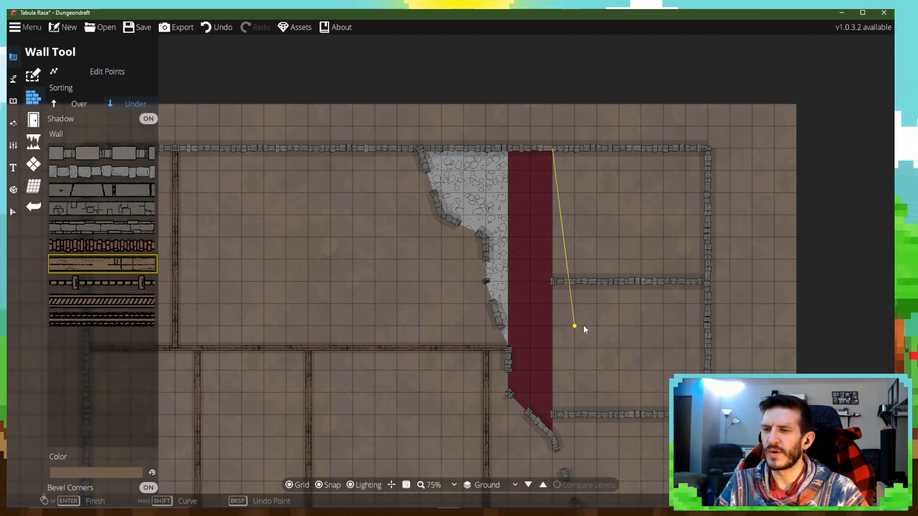
left_click(553, 436)
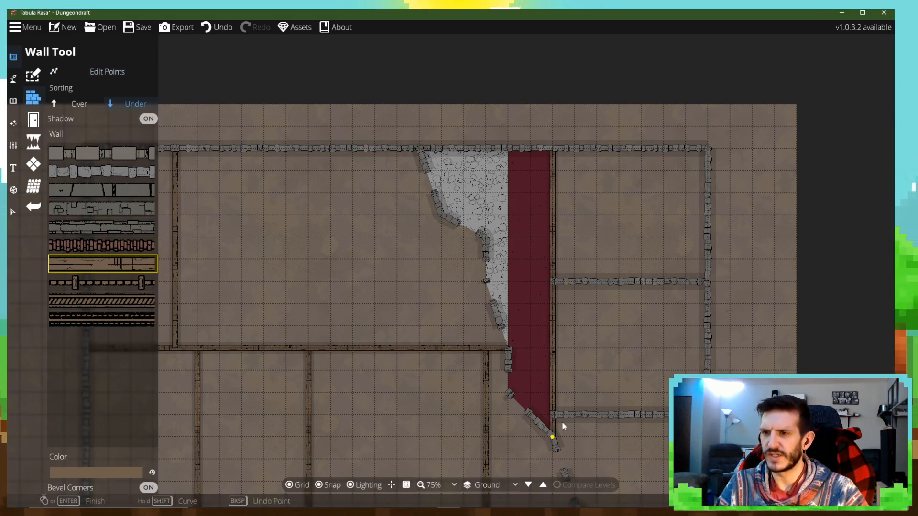
- Replace the horizontal stone wall 6 tiles south of the outer north wall, in the east wing, with a 7-tile Wood wall
left_click(67, 72)
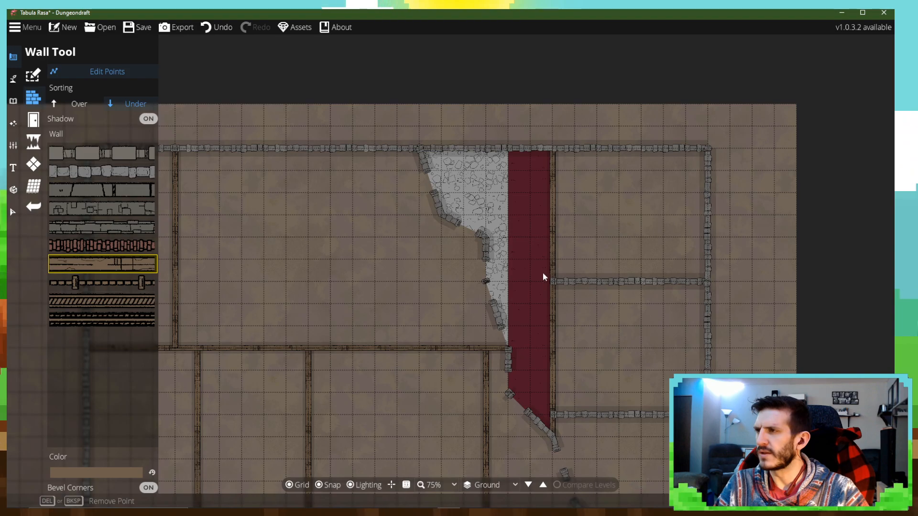
left_click(560, 283)
key("Delete")
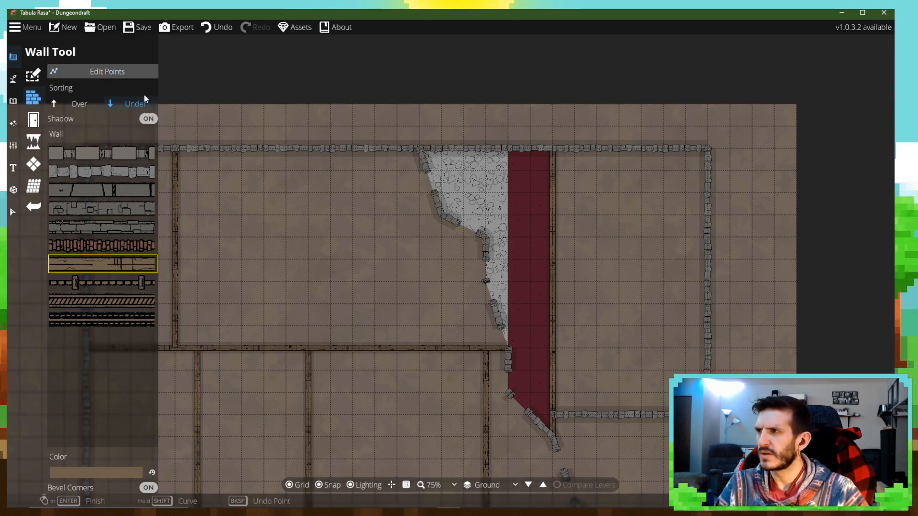
left_click(107, 72)
left_click(553, 281)
left_click(710, 285)
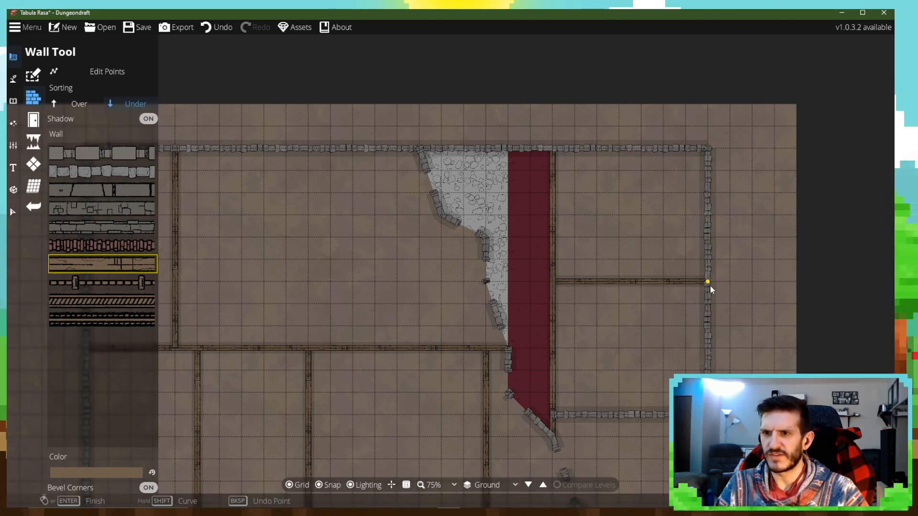
- Replace the horizontal stone wall 12 tiles south of the outer north wall, in the east wing, with a 7-tile Wood wall
left_click_drag(577, 404, 564, 301)
left_click(98, 71)
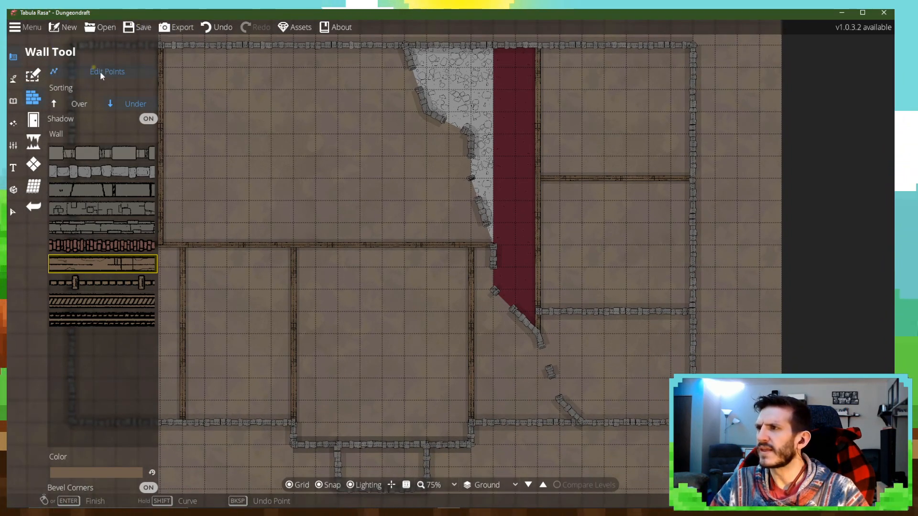
left_click(542, 314)
key("Delete")
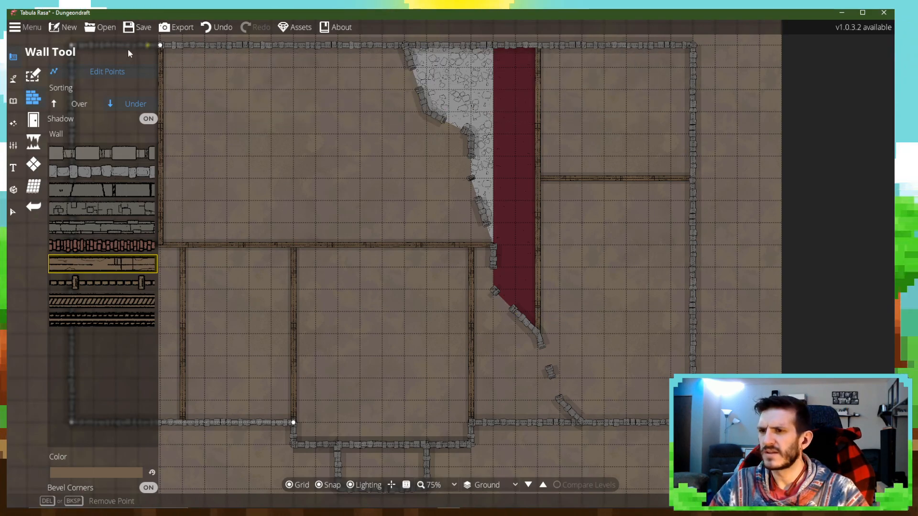
left_click(96, 71)
left_click(538, 333)
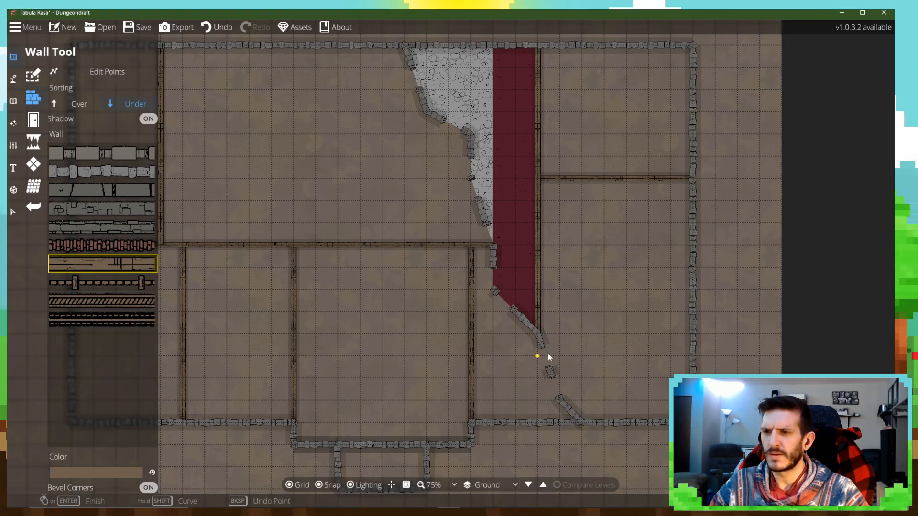
left_click(539, 312)
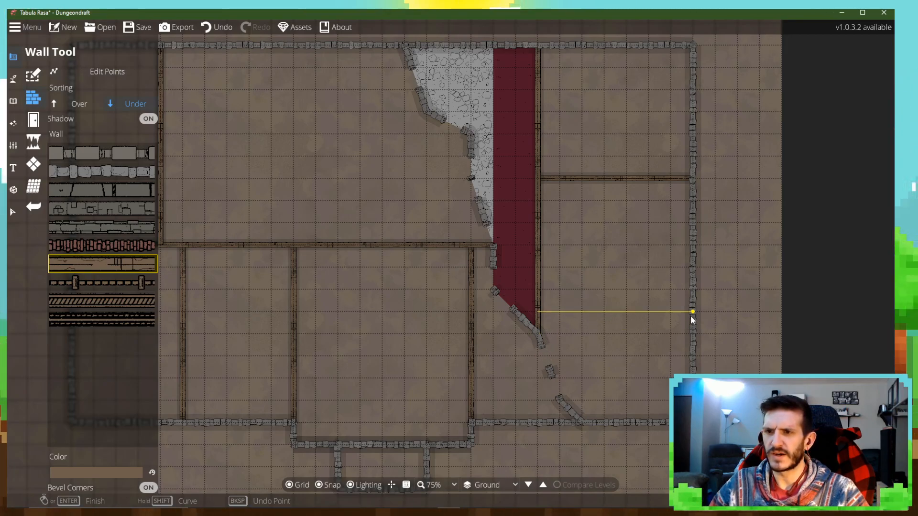
left_click(690, 311)
right_click(691, 312)
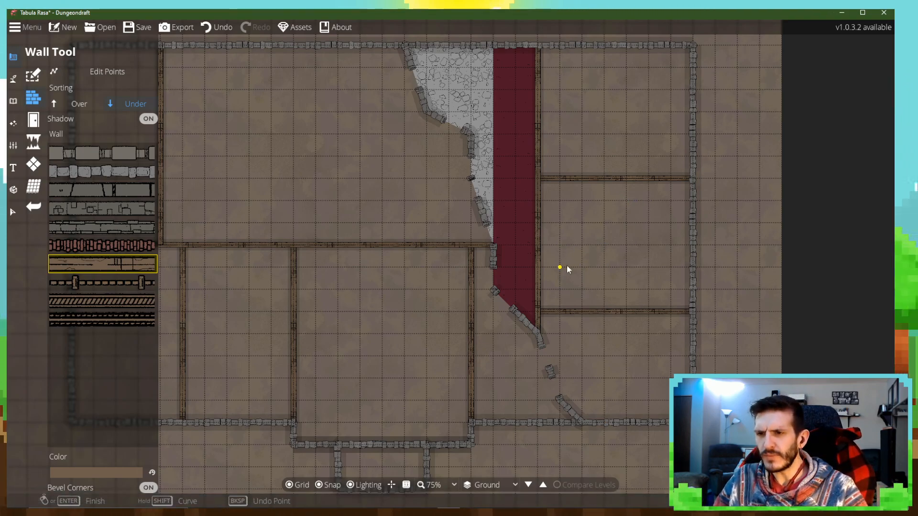
- Extend the gray cobblestone pattern about 1 tile west of the broken stone wall, from the outer north wall to the middle Wood wall
left_click_drag(605, 363, 690, 387)
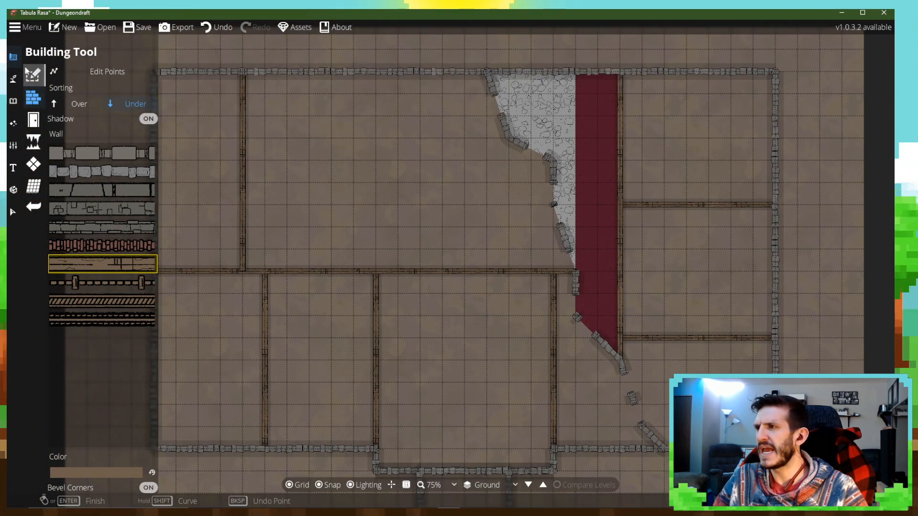
left_click(33, 164)
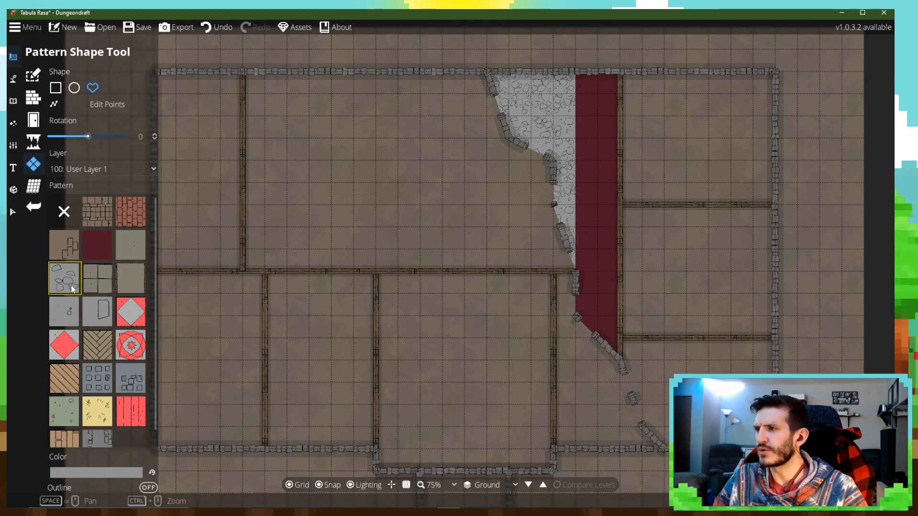
left_click(466, 76)
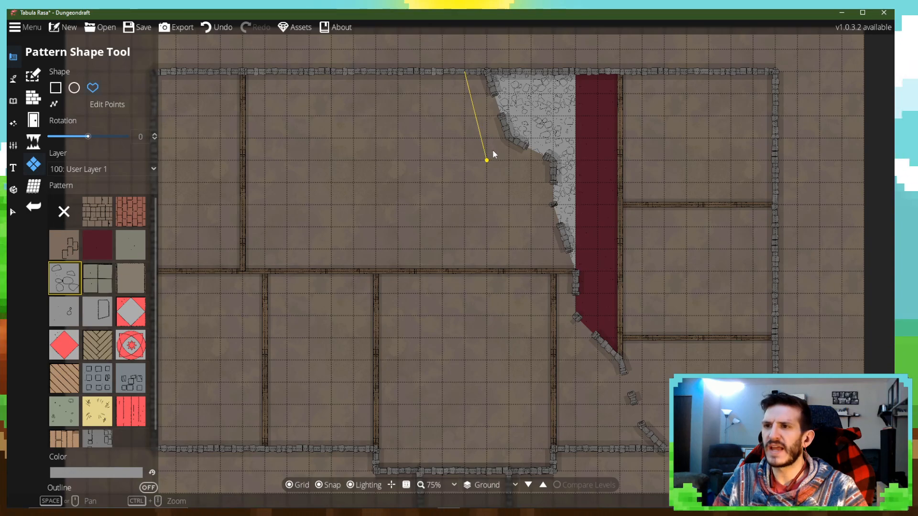
left_click(506, 159)
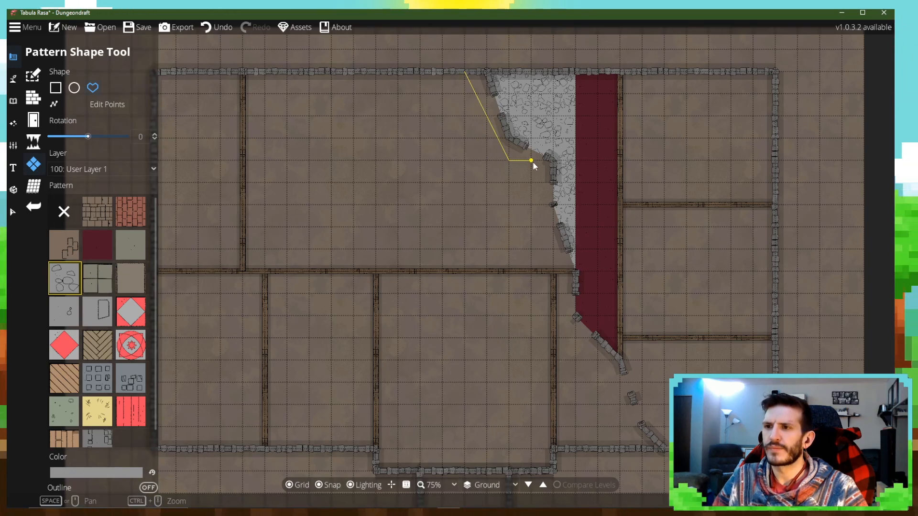
left_click(538, 175)
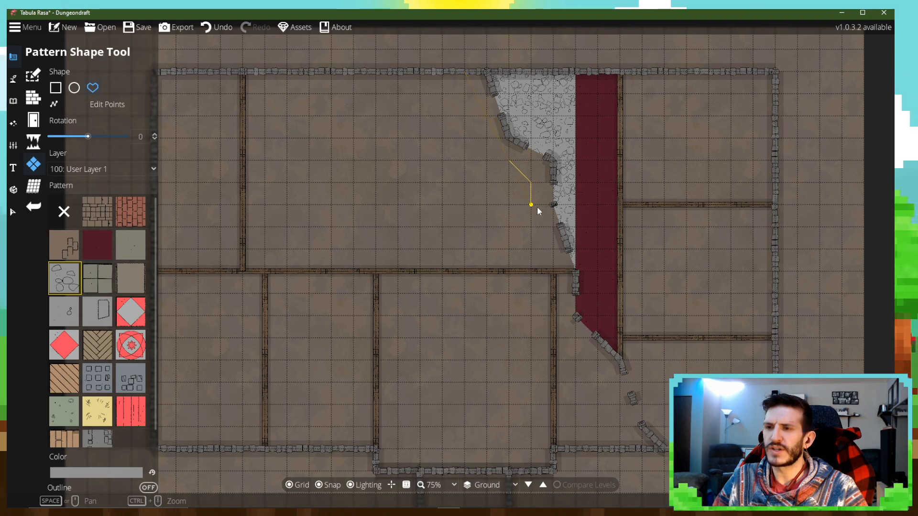
left_click(548, 234)
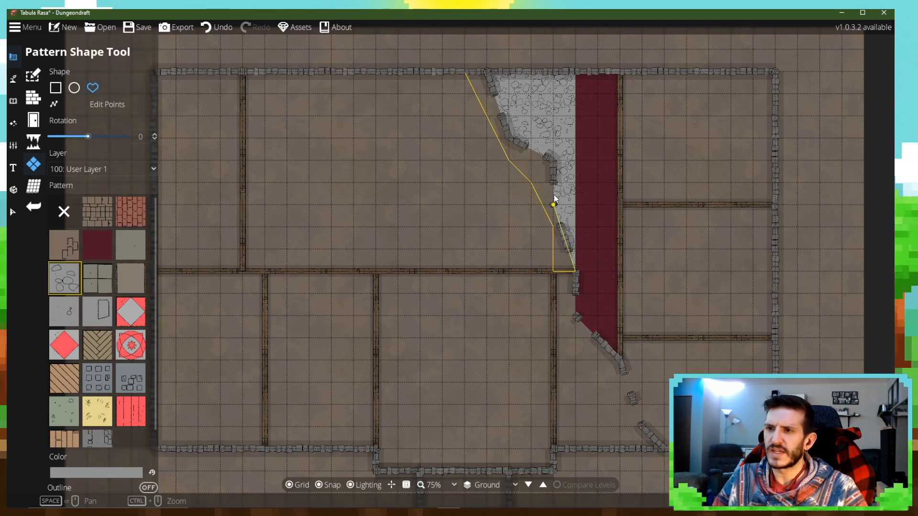
left_click(551, 162)
left_click(517, 141)
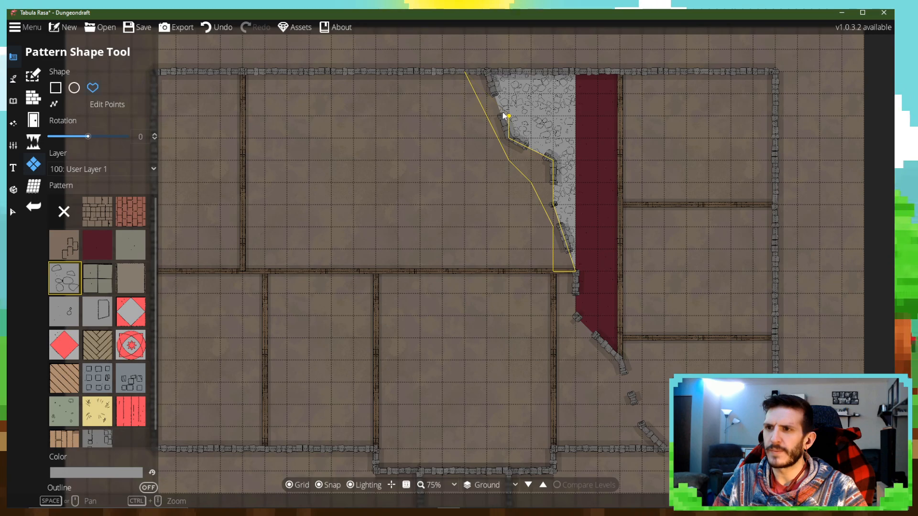
left_click(465, 72)
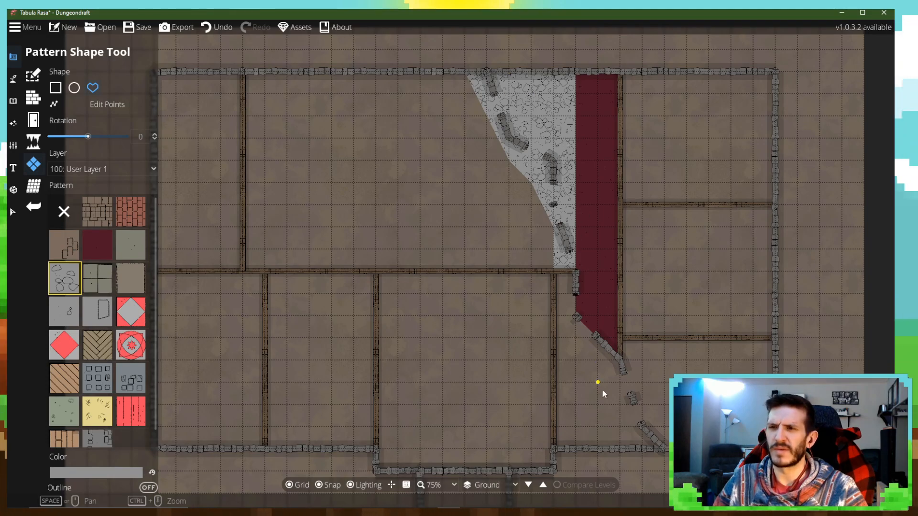
- Extend the gray cobblestone pattern along the broken stone wall's southwest side, from the middle Wood wall to the outer south wall
left_click(563, 283)
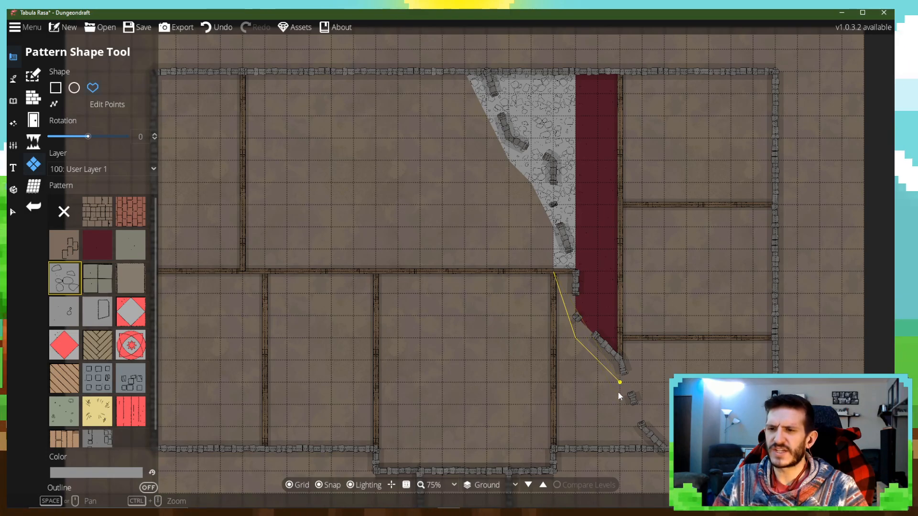
left_click(620, 429)
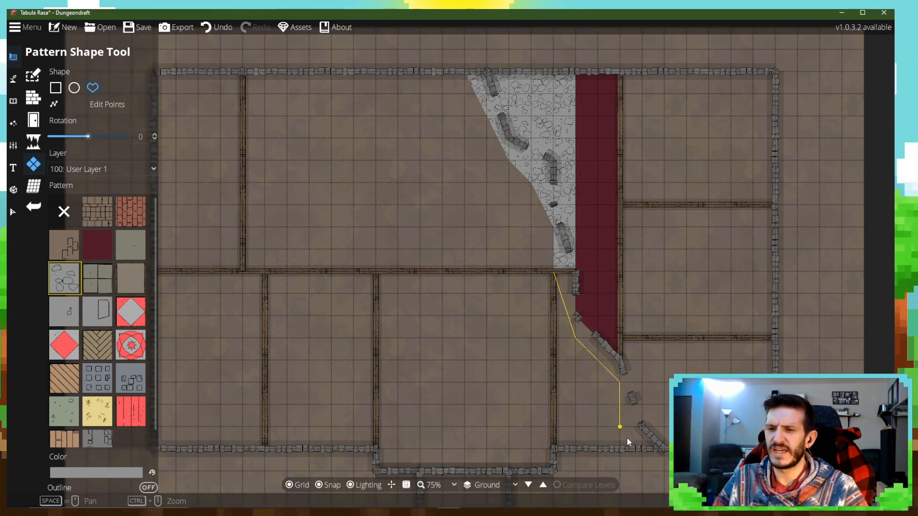
left_click(661, 451)
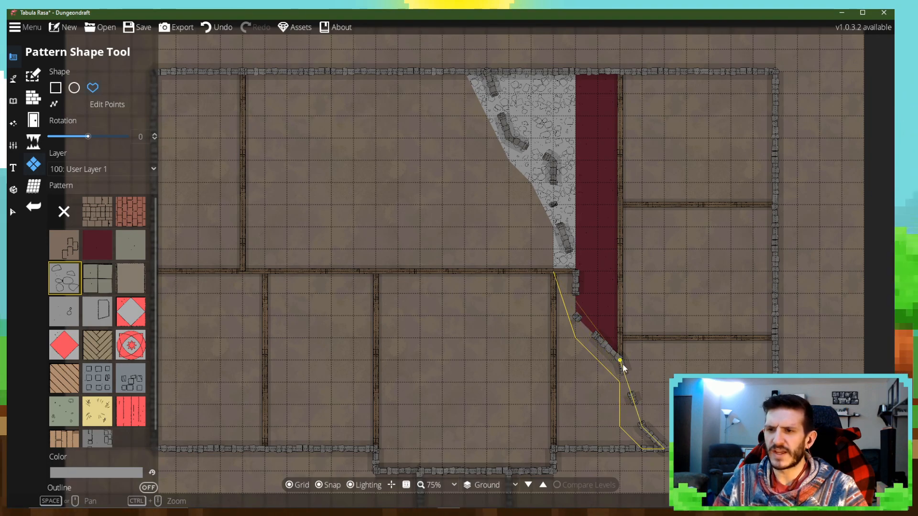
left_click(596, 338)
left_click(578, 317)
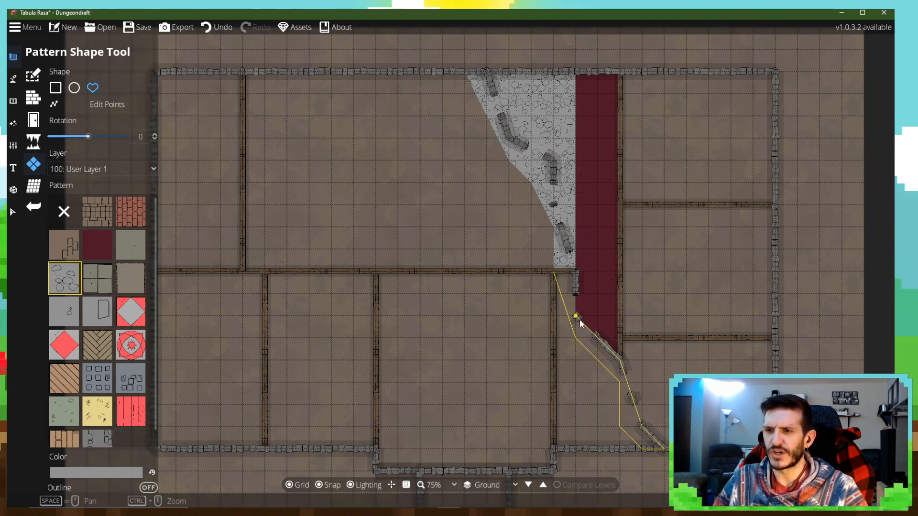
left_click(575, 273)
left_click(554, 273)
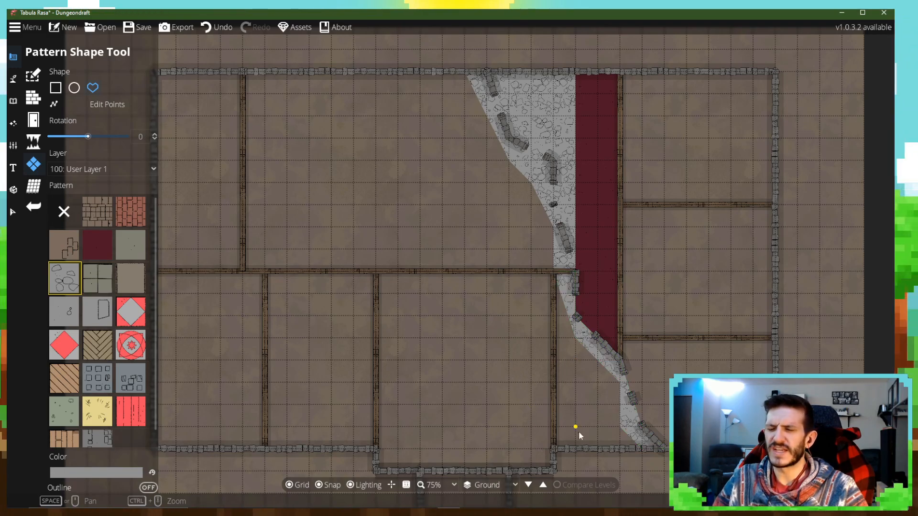
- Fill the notches on the west edge of the southern cobblestone strip with small gray cobblestone pieces to smooth its outline
scroll(624, 348, "down", 1)
scroll(640, 392, "down", 2)
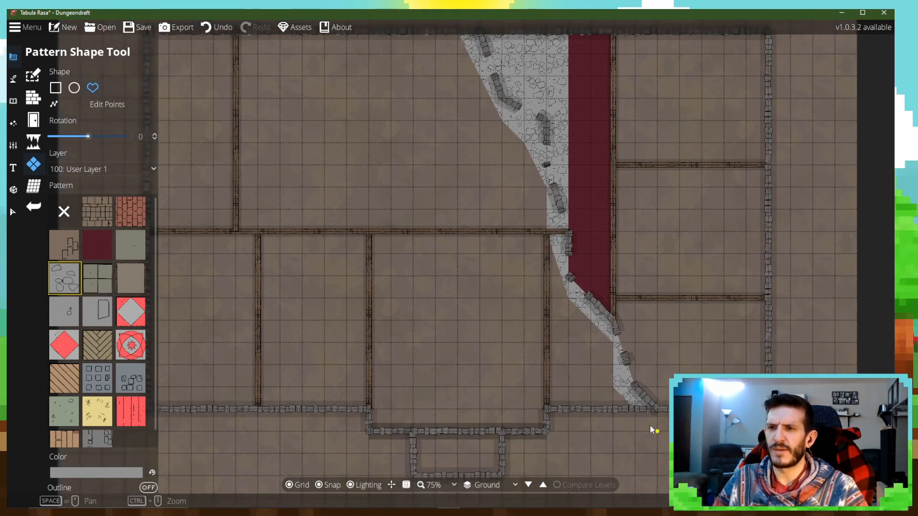
scroll(608, 329, "up", 4)
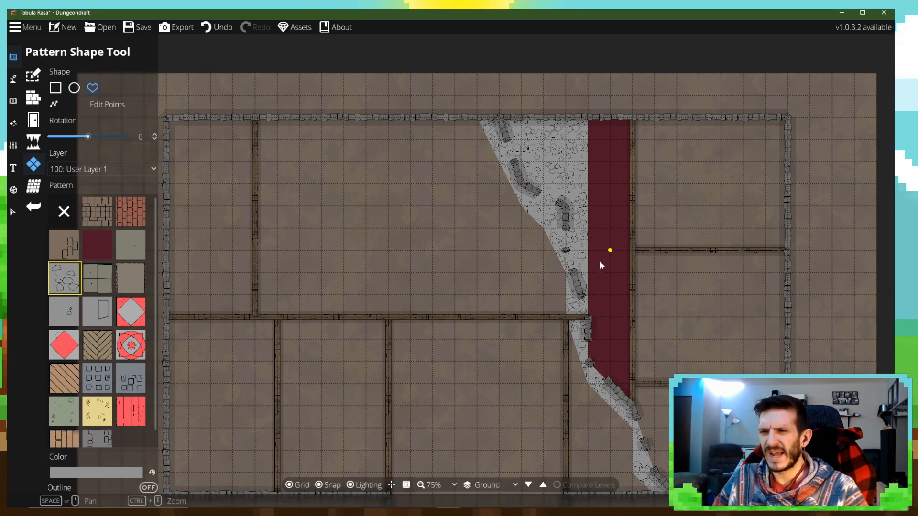
left_click_drag(659, 316, 582, 213)
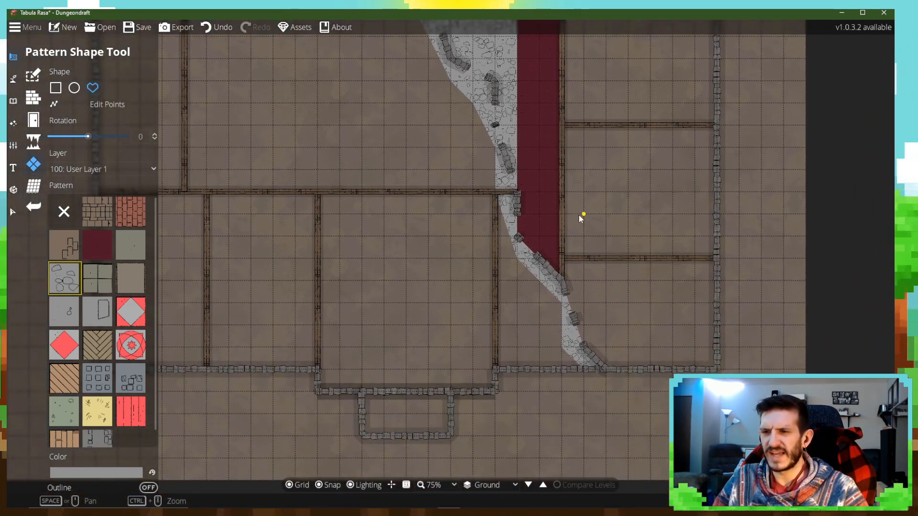
left_click(545, 285)
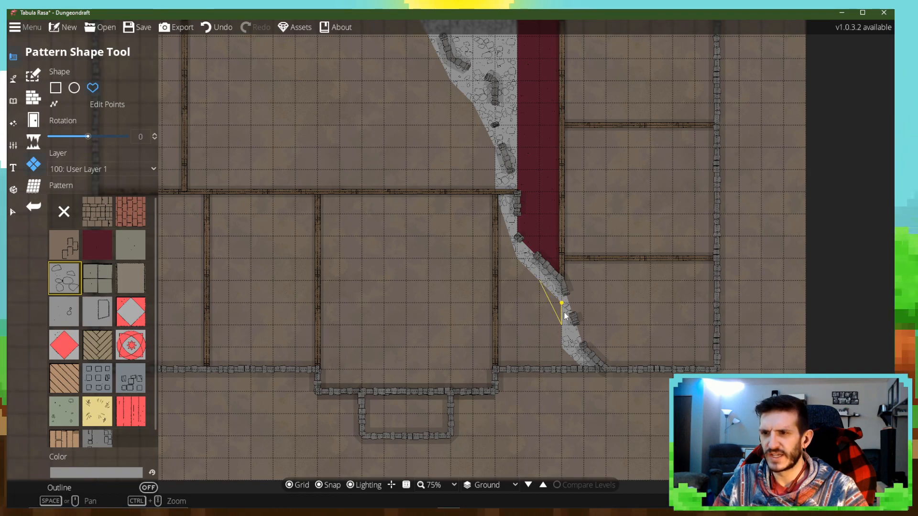
left_click(552, 304)
left_click(544, 283)
left_click(561, 348)
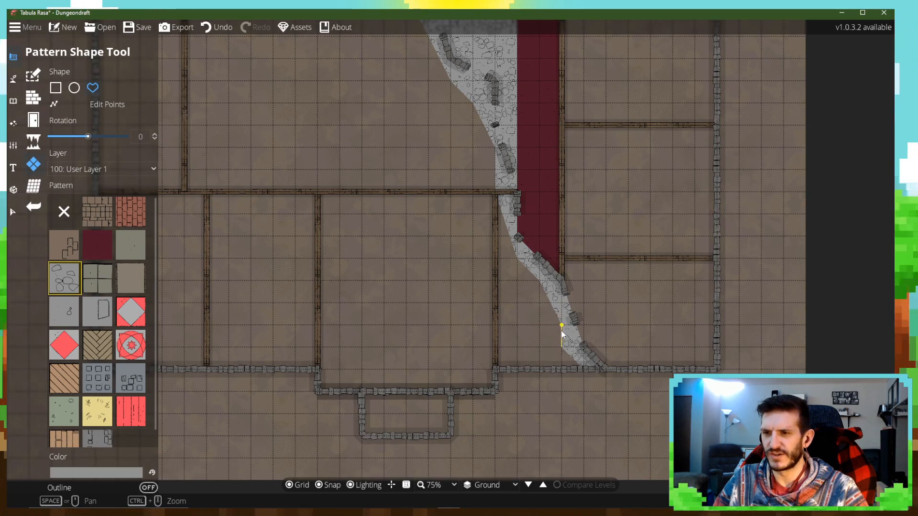
key("Escape")
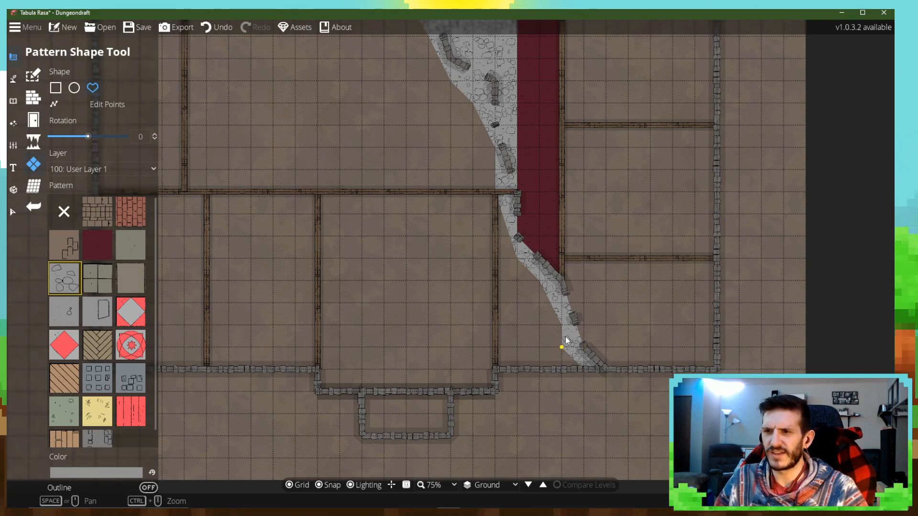
left_click(545, 290)
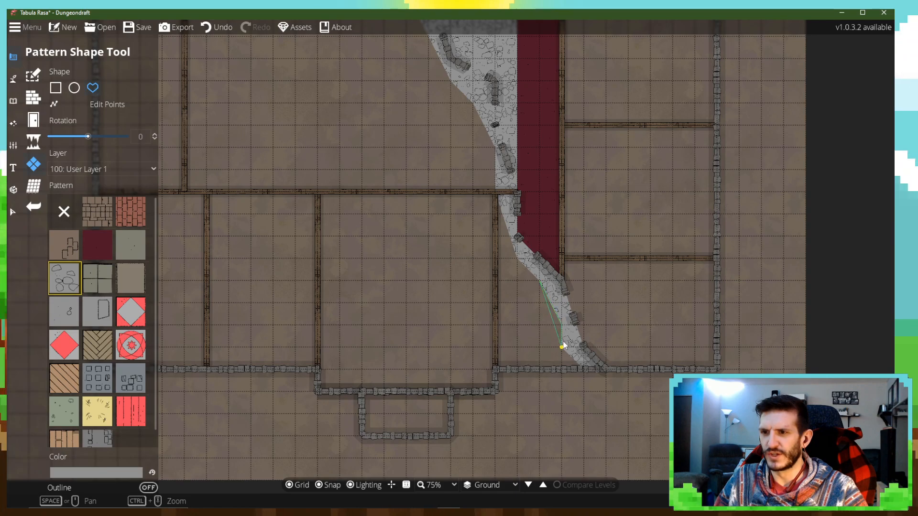
left_click(562, 348)
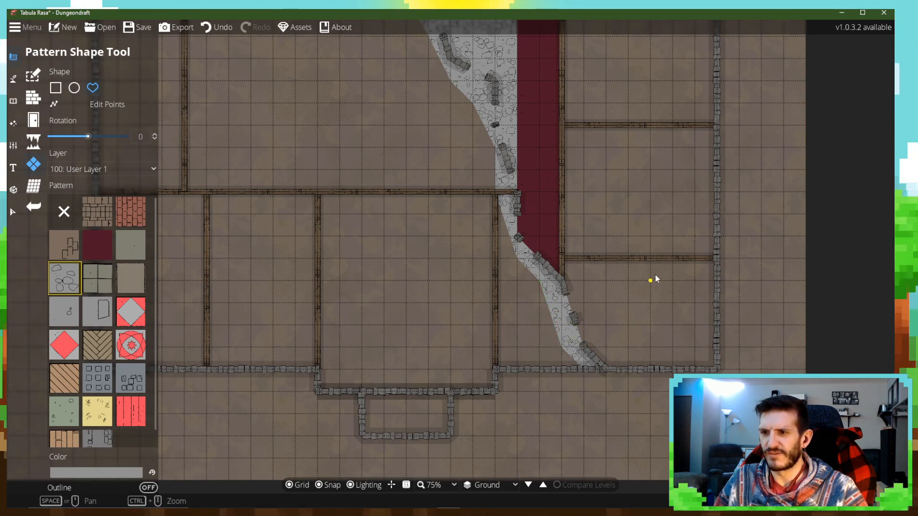
- Fill the 7 by 6 tile northeast room with the dark red floor pattern
left_click_drag(624, 308, 552, 310)
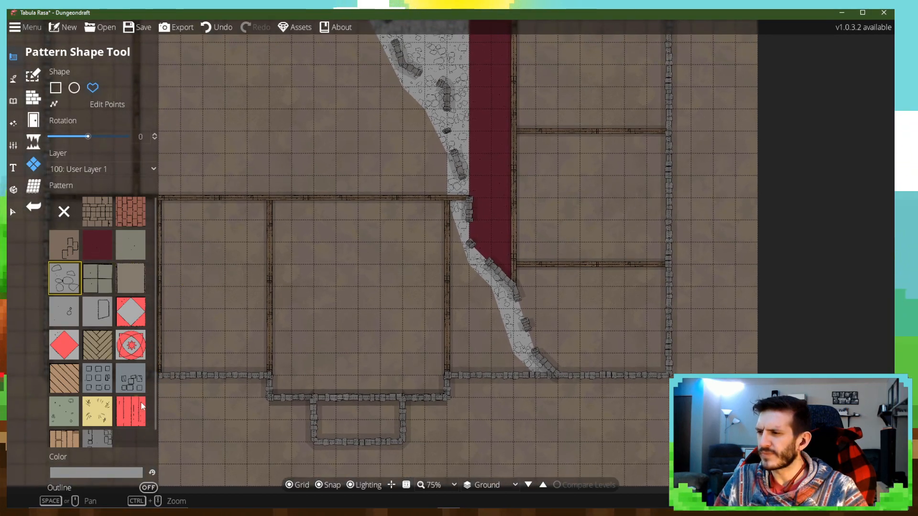
scroll(479, 406, "up", 2)
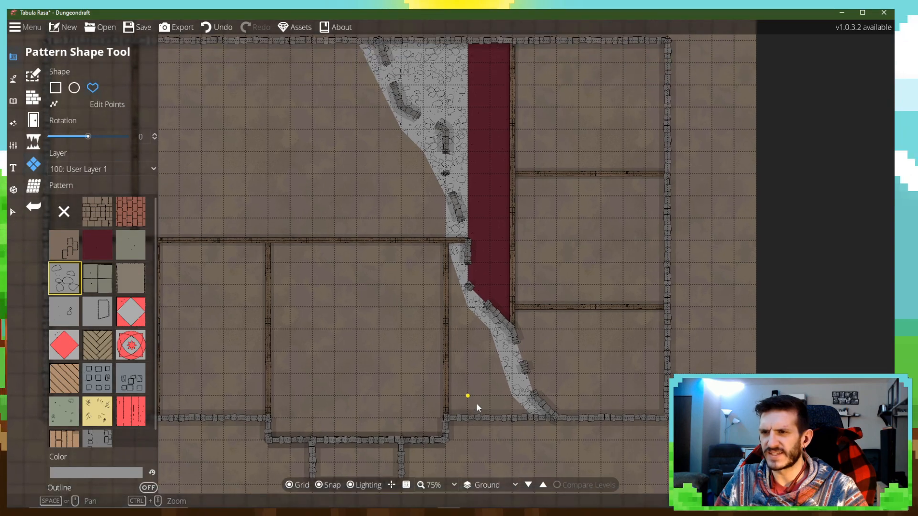
left_click(97, 245)
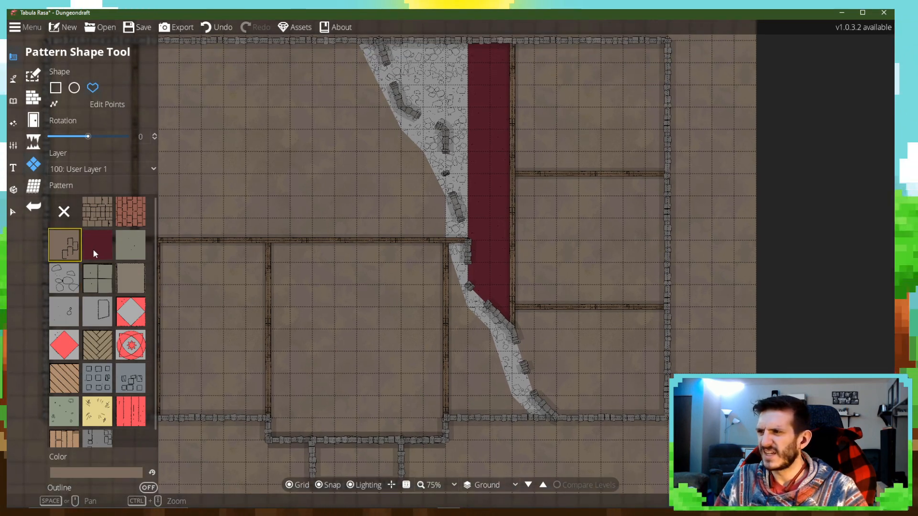
scroll(489, 372, "up", 8)
scroll(489, 372, "right", 4)
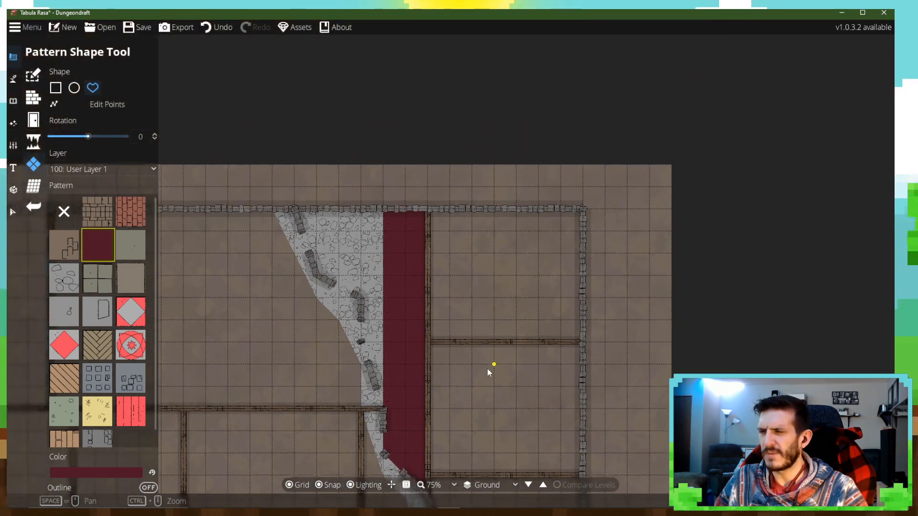
left_click(429, 203)
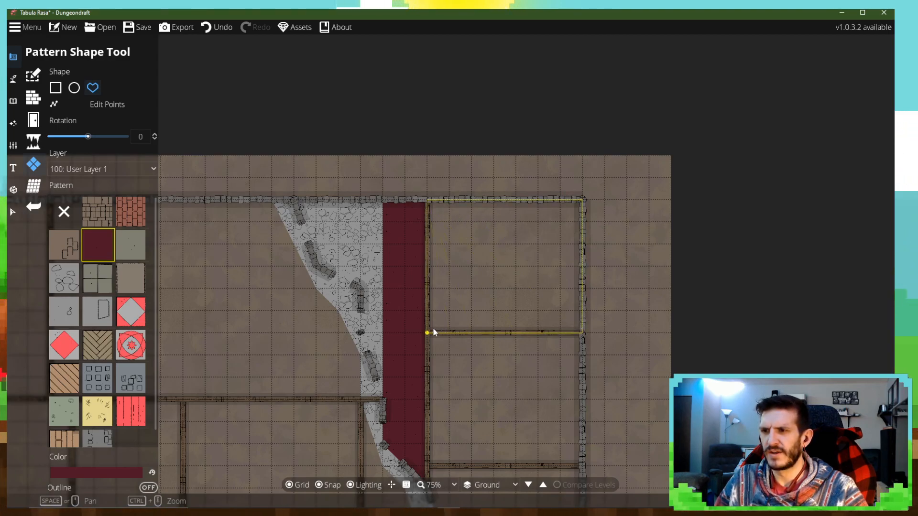
left_click(428, 204)
- Fill the 7 by 6 tile middle room of the east wing with the dark red floor pattern
left_click_drag(456, 330, 449, 268)
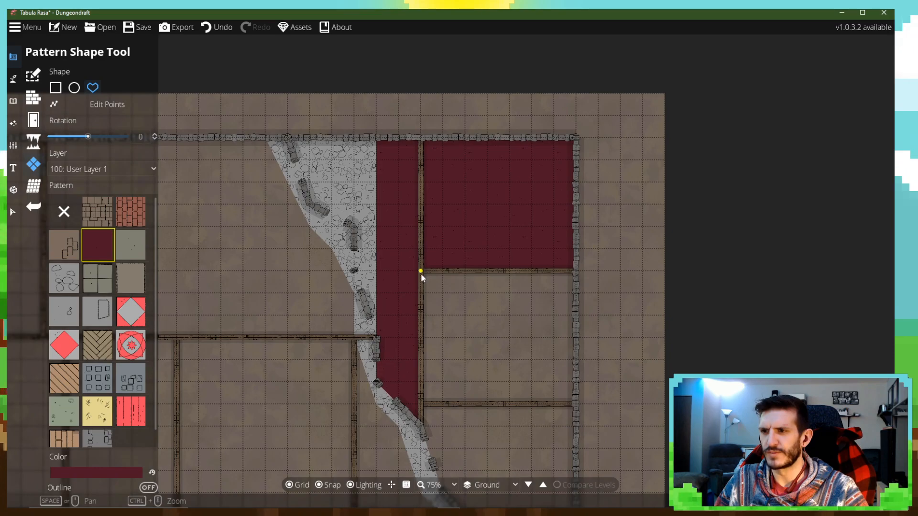
left_click(422, 273)
left_click(575, 275)
left_click(570, 397)
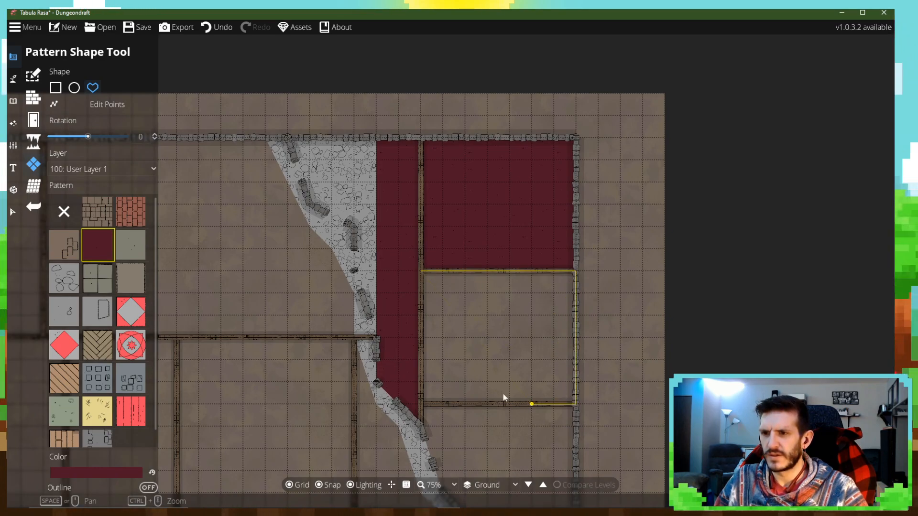
left_click(421, 274)
- Fill the southeast room with the dark red floor pattern, following the broken stone wall on its west side
scroll(433, 301, "down", 3)
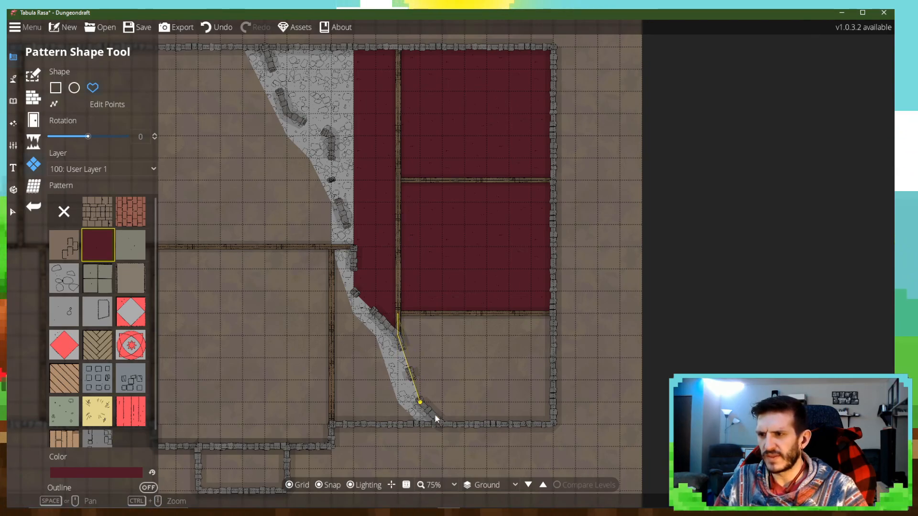
left_click(544, 424)
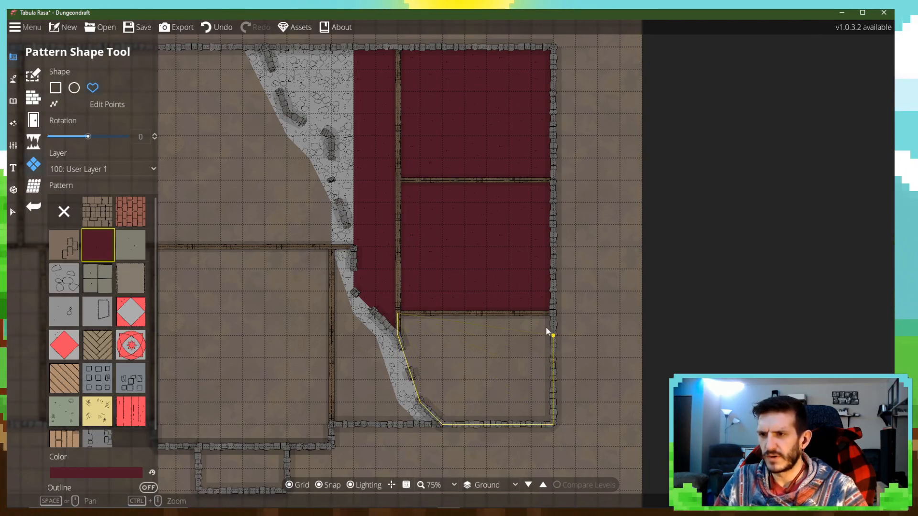
left_click(404, 316)
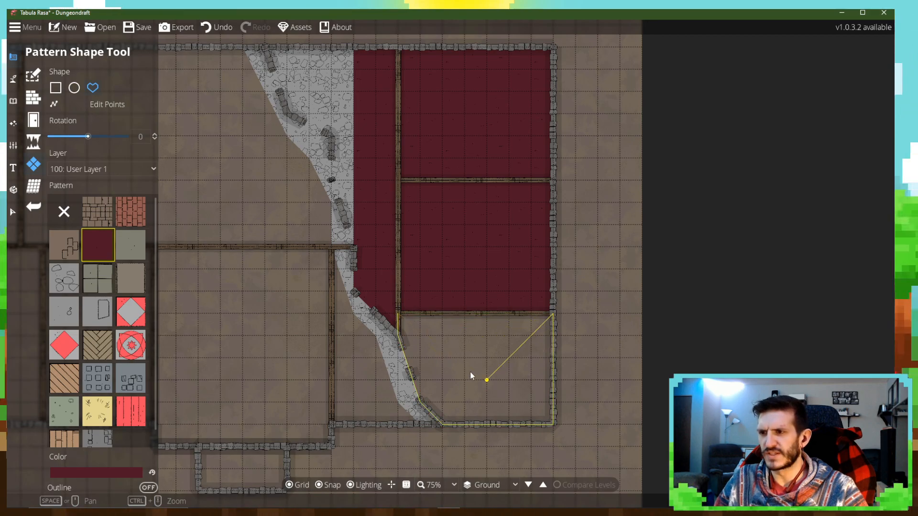
- Fill the large north room, between its west Wood wall and the cobblestone edge, with the tan herringbone wood pattern
left_click_drag(543, 442, 606, 282)
mouse_move(532, 239)
left_mouse_down()
mouse_move(572, 332)
mouse_move(613, 386)
left_mouse_up()
left_click_drag(412, 309, 503, 404)
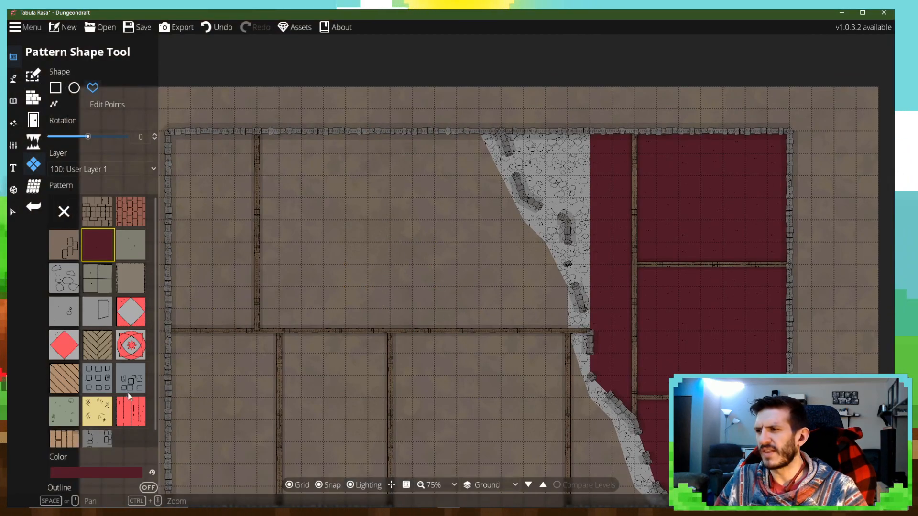
scroll(106, 411, "down", 1)
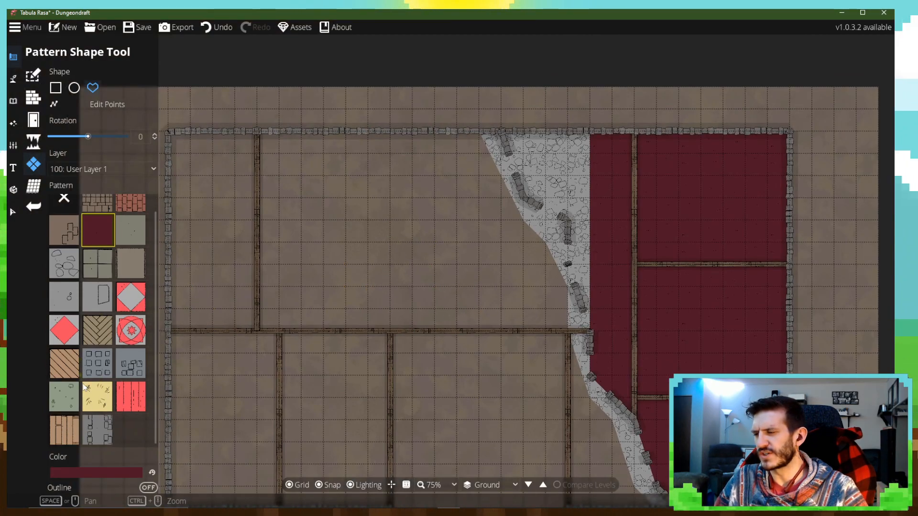
left_click(105, 331)
left_click(266, 134)
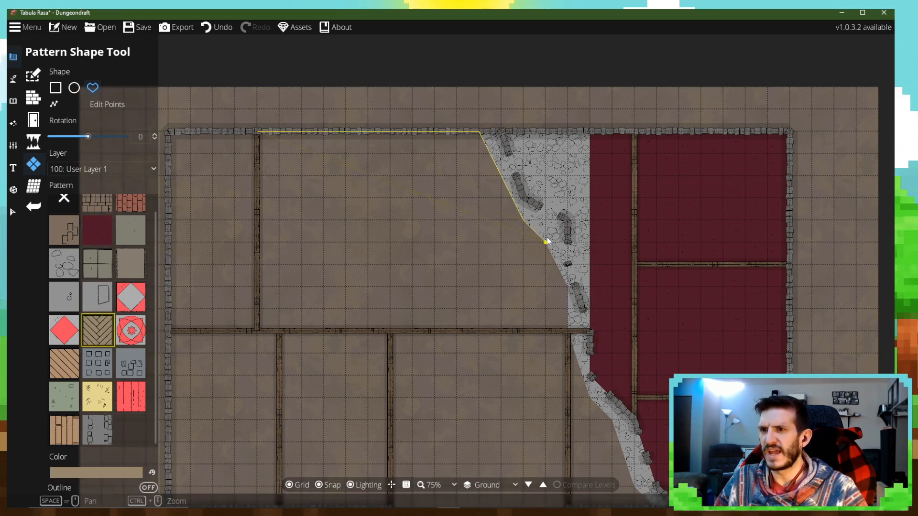
left_click(546, 242)
left_click(573, 292)
left_click(565, 330)
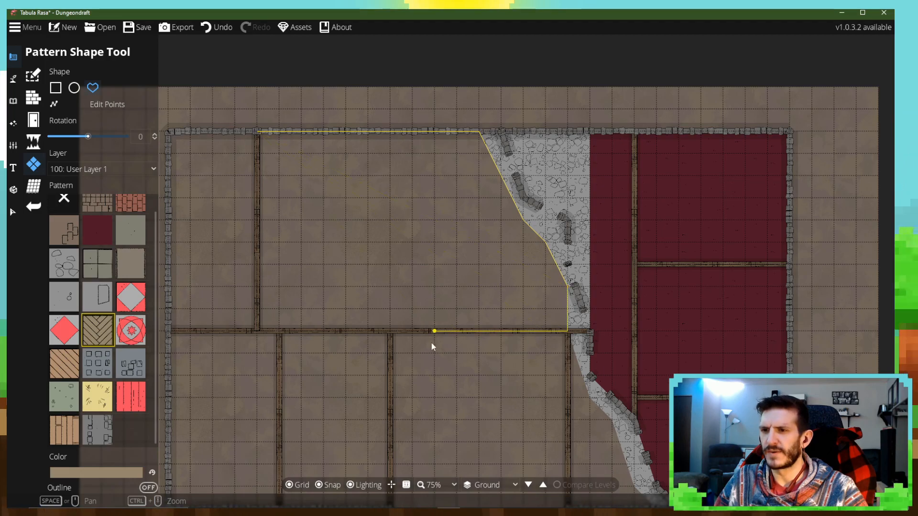
left_click(268, 322)
left_click(259, 141)
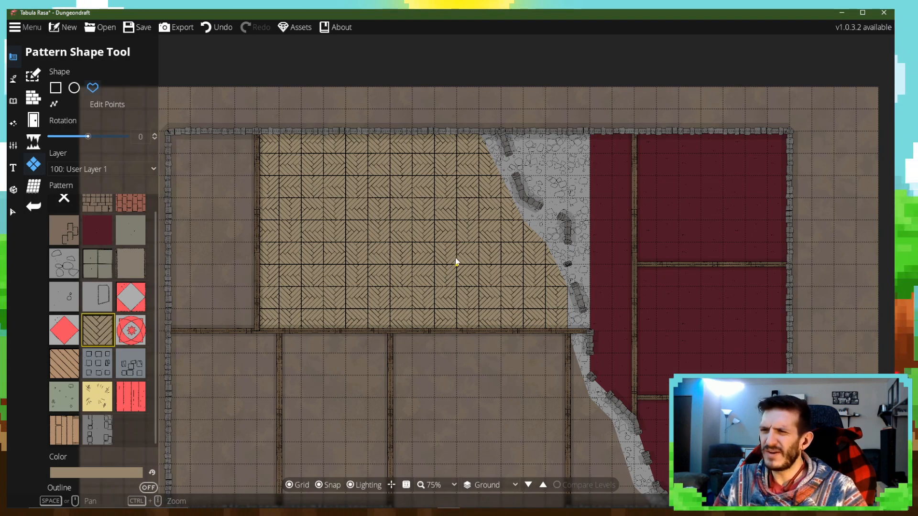
- Lay dark red carpet in the large north room, inset two tiles west and one north and south, following the cobblestone edge with snapping temporarily off
left_click(96, 240)
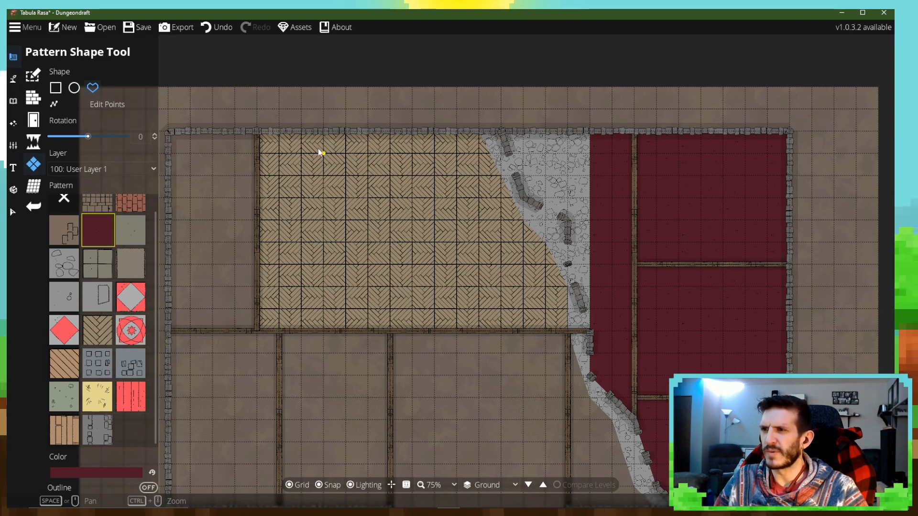
left_click(301, 154)
left_click(301, 307)
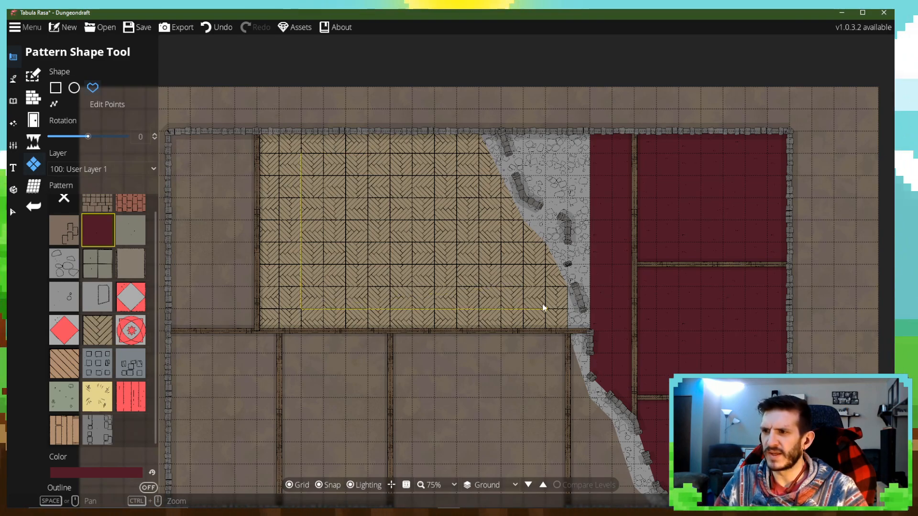
left_click(547, 242)
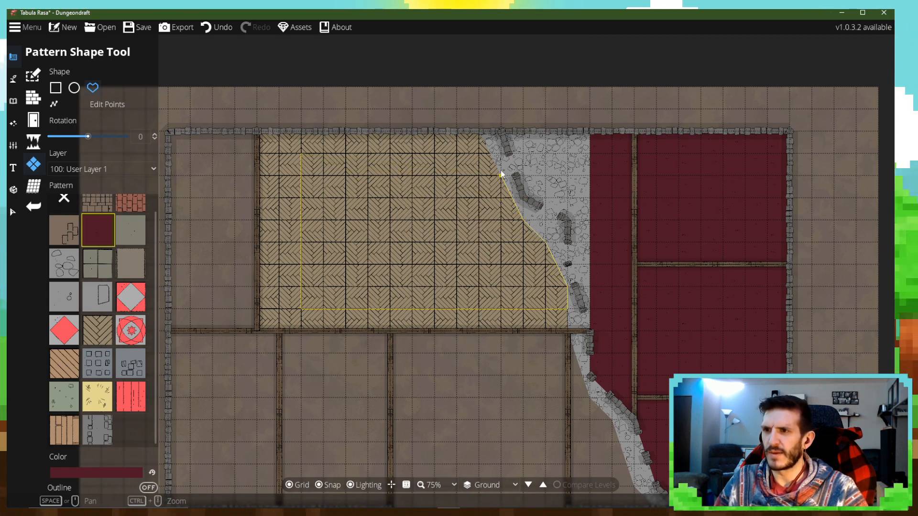
left_click(484, 134)
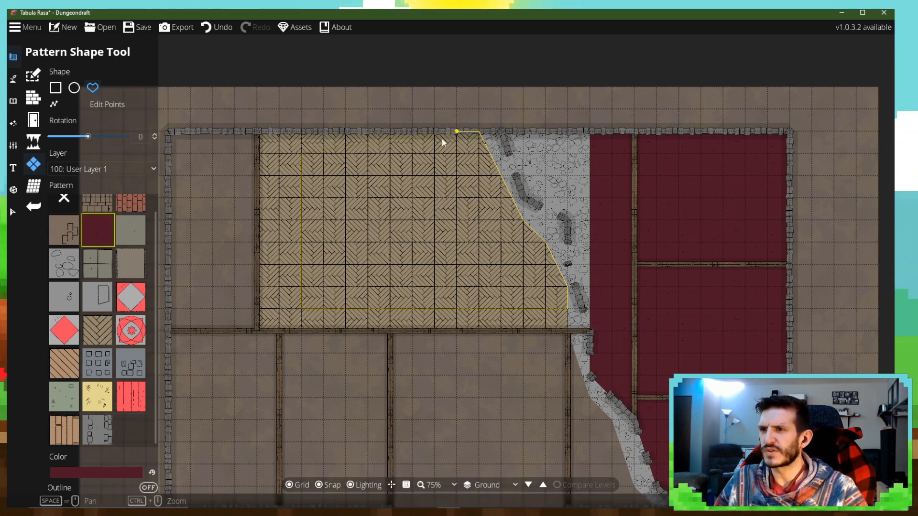
left_click(218, 27)
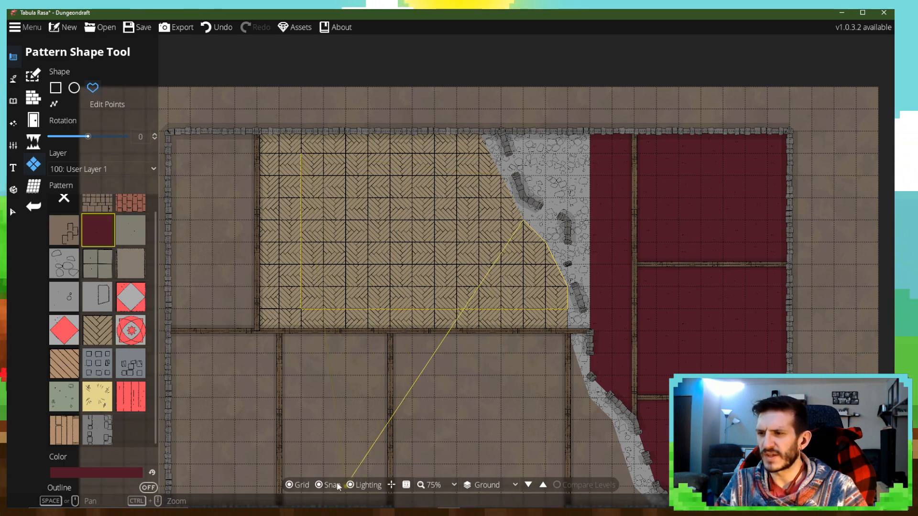
left_click(322, 486)
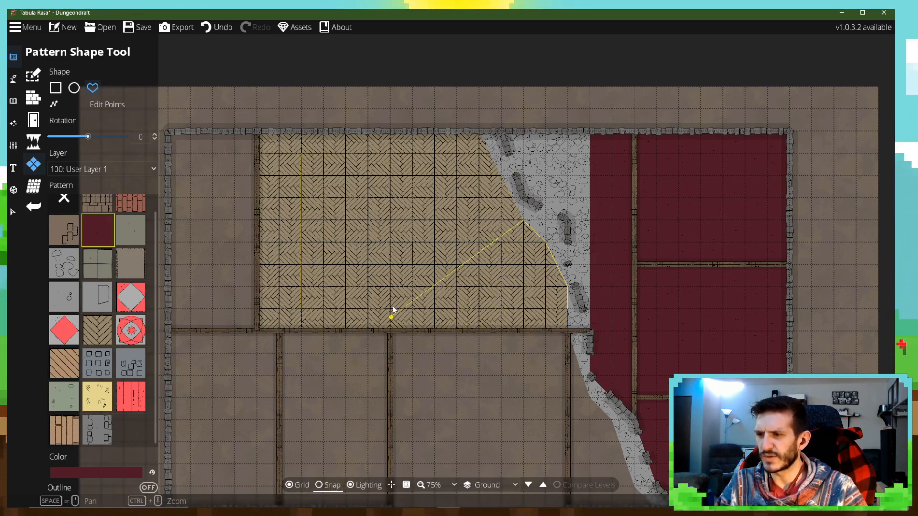
left_click(492, 154)
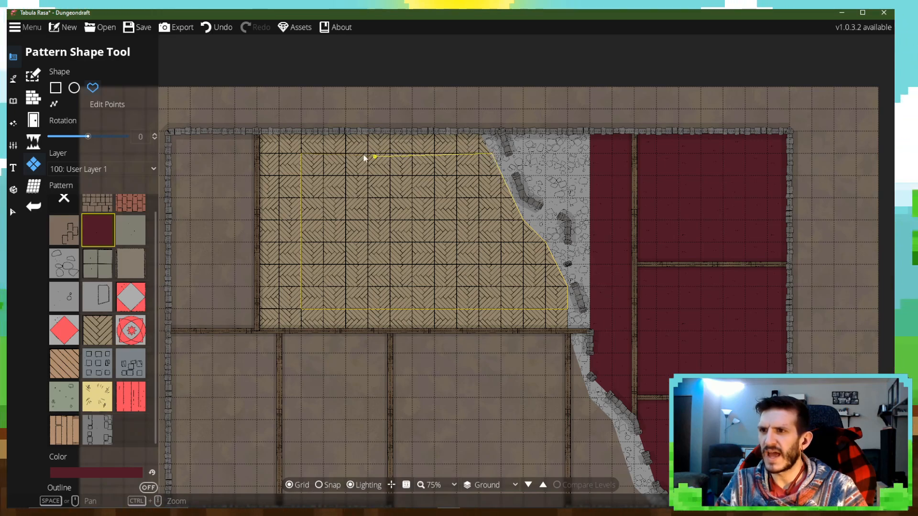
left_click(303, 154)
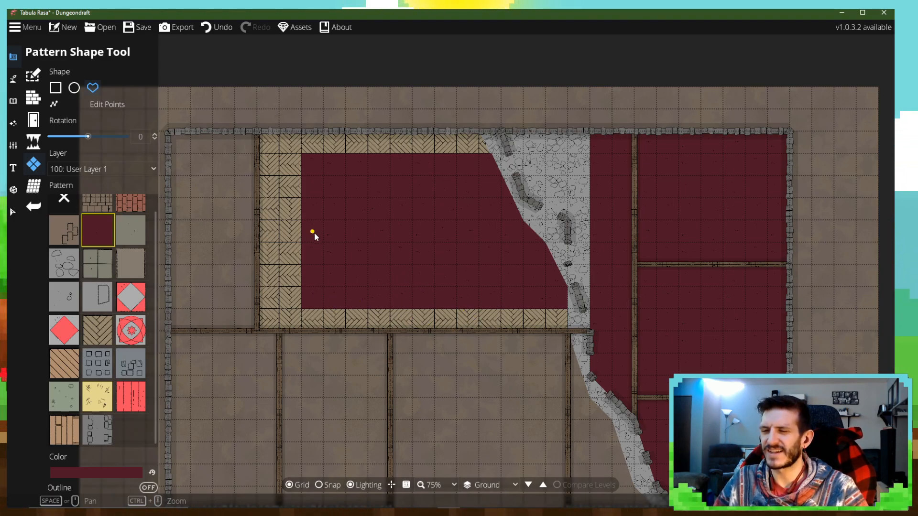
left_click(321, 486)
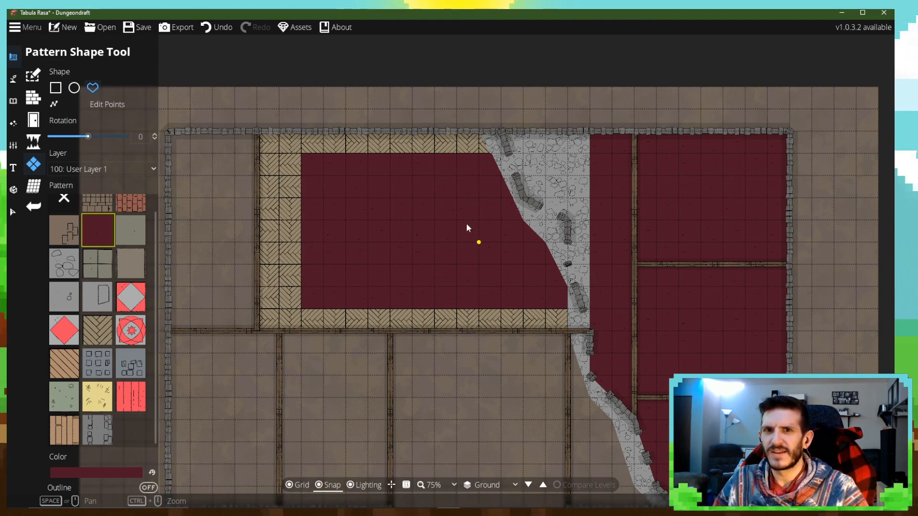
- Fill the 4 by 9 tile northwest room with the brown pattern of scattered bricks
left_click_drag(346, 298, 373, 285)
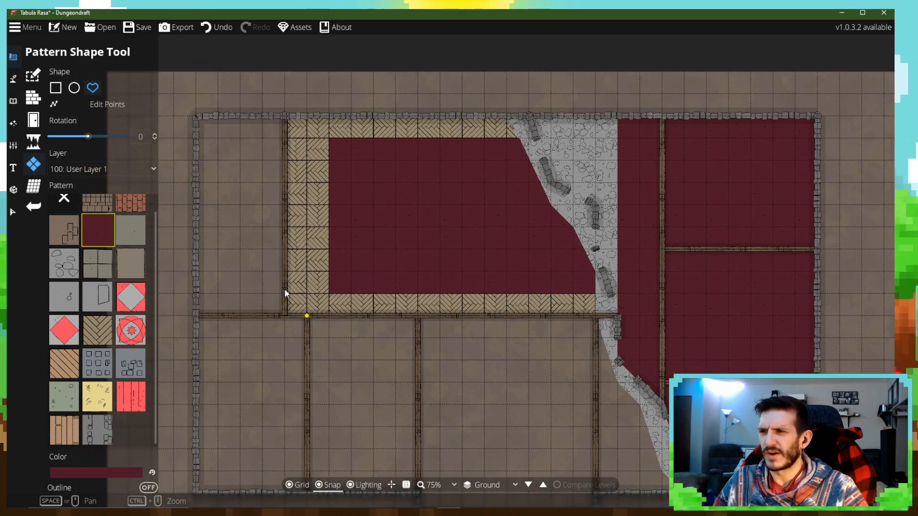
left_click_drag(445, 271, 524, 294)
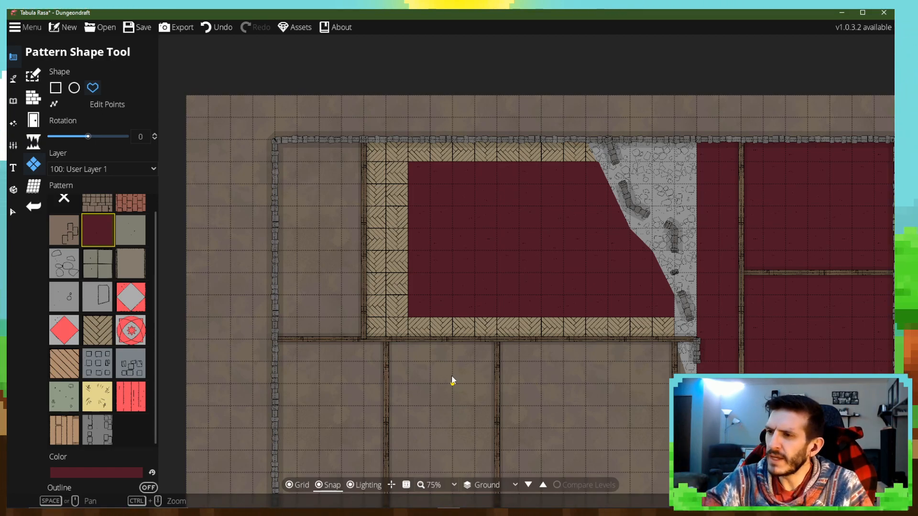
left_click_drag(408, 302, 494, 257)
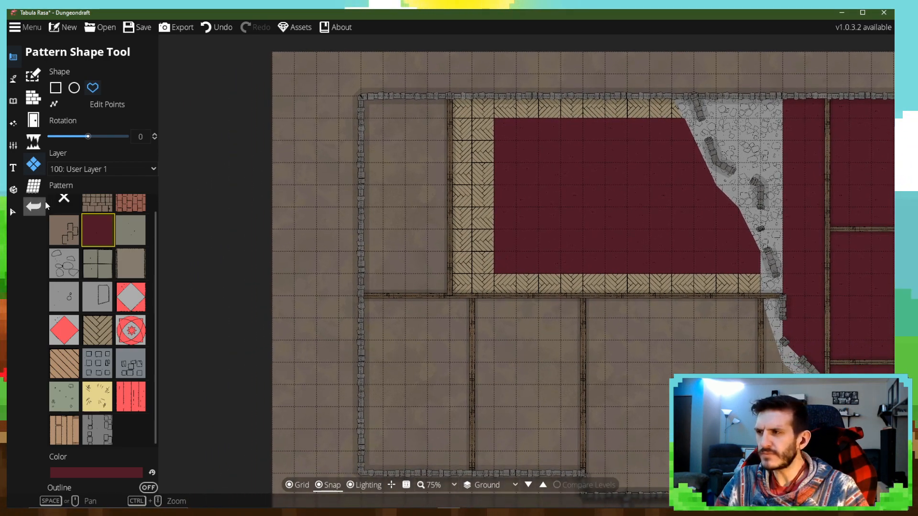
left_click(64, 230)
left_click(364, 97)
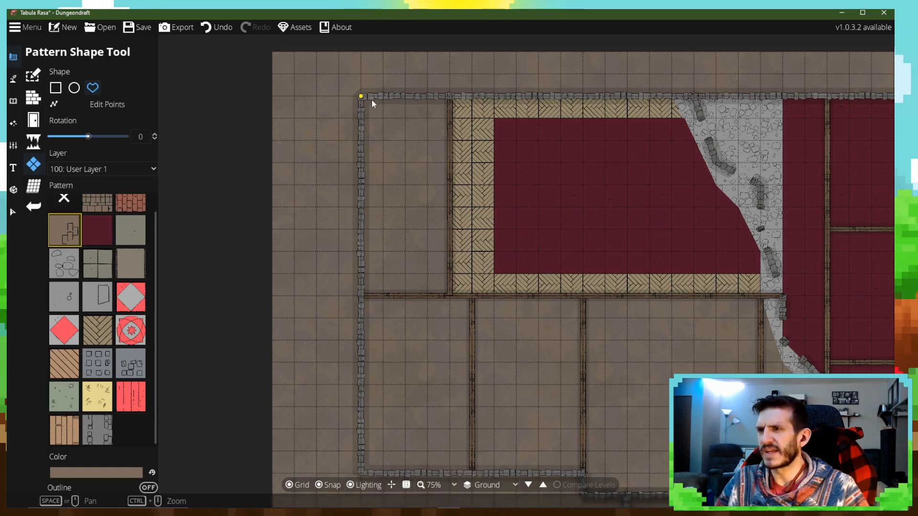
left_click(449, 96)
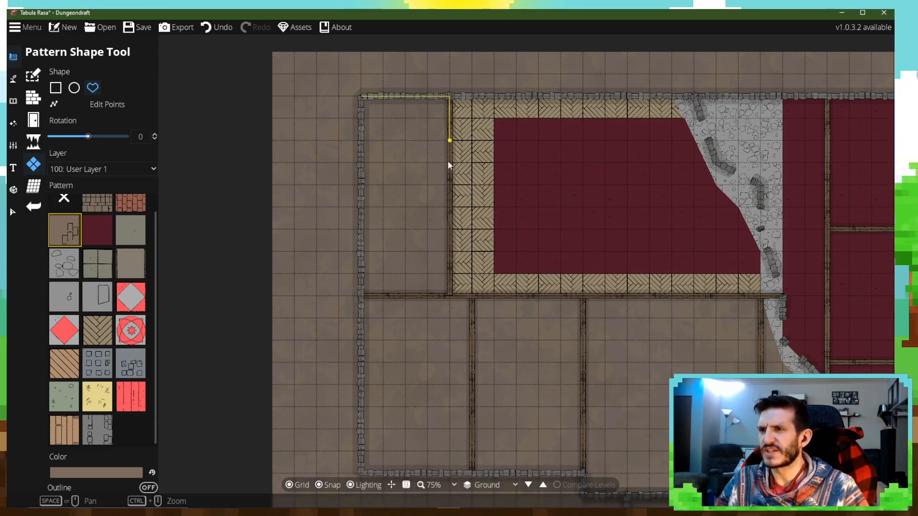
left_click(448, 295)
left_click(361, 296)
left_click(363, 98)
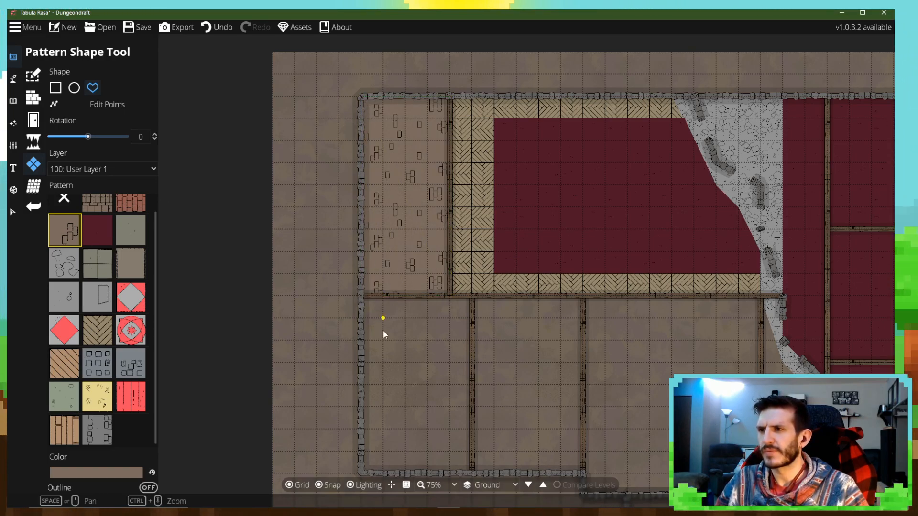
- Fill the 5 by 8 tile southwest corner room with the dark red floor pattern
scroll(379, 326, "down", 3)
scroll(424, 255, "up", 2)
scroll(405, 311, "up", 2)
scroll(125, 402, "down", 2)
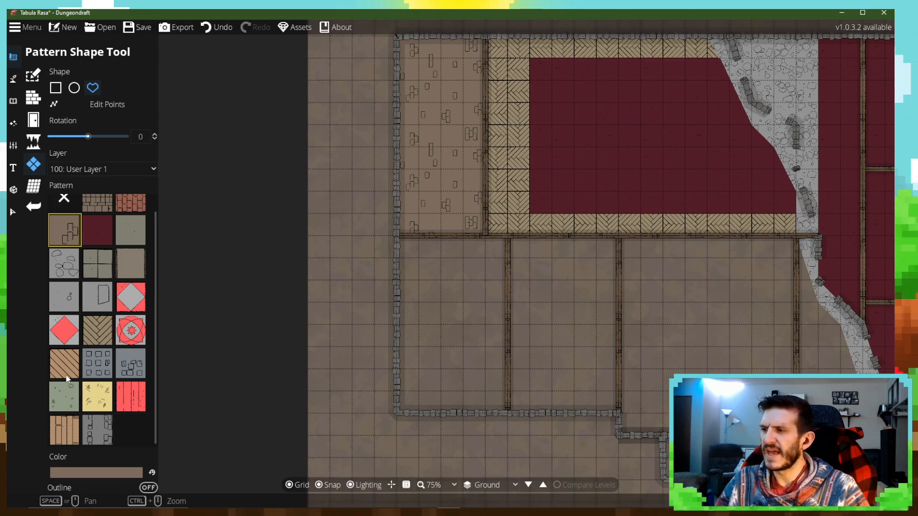
left_click_drag(426, 348, 406, 346)
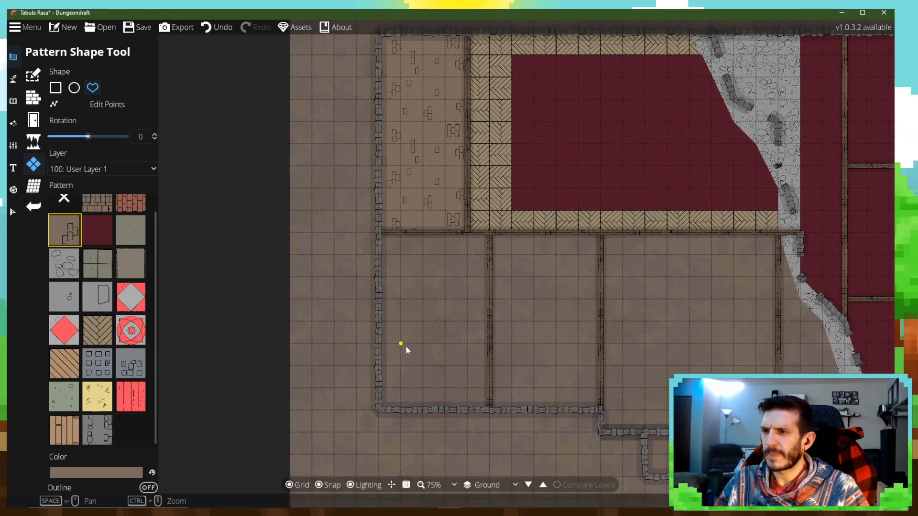
left_click(97, 235)
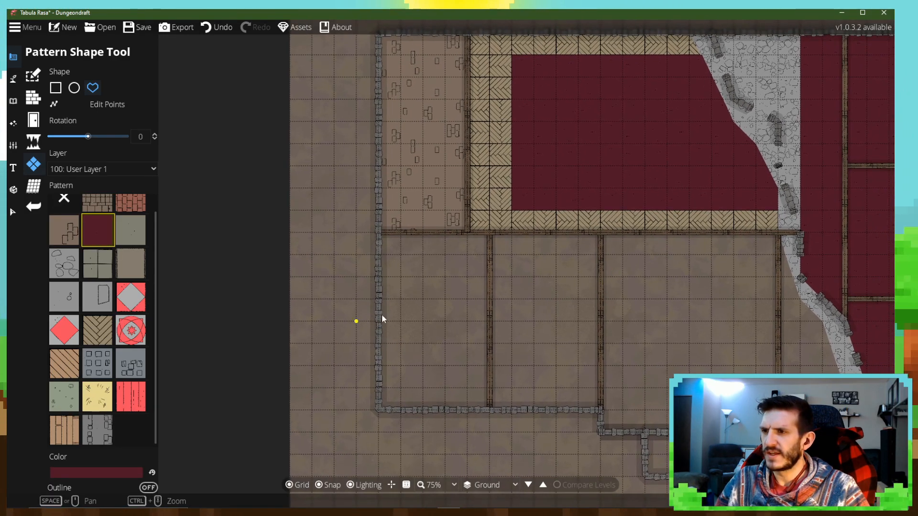
left_click(492, 232)
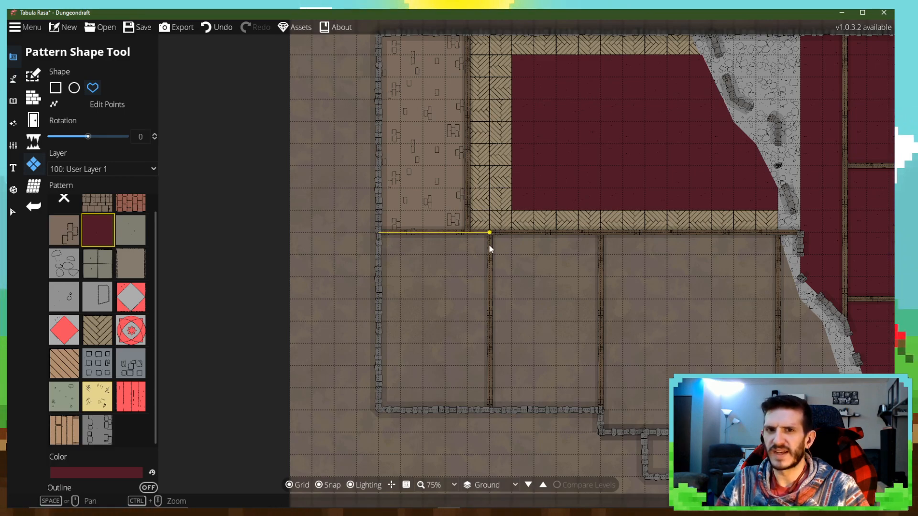
left_click(489, 410)
left_click(379, 233)
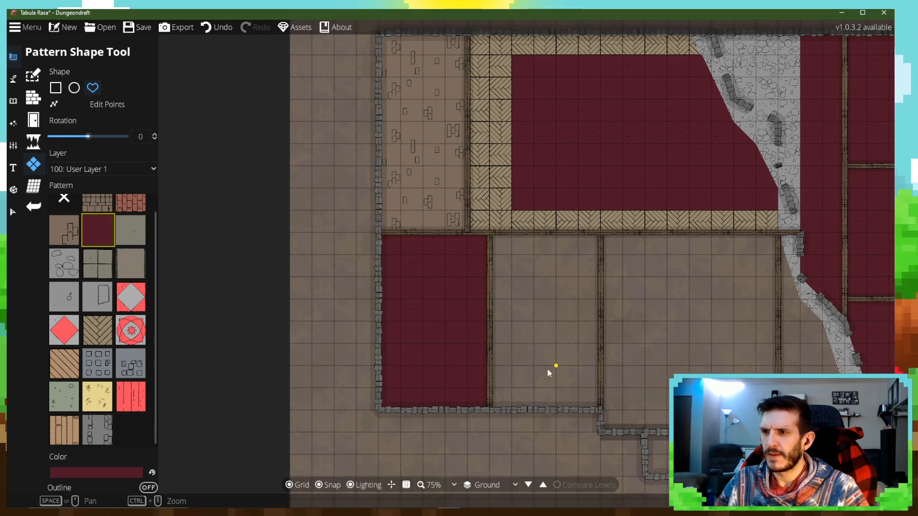
- Fill the 5 by 8 tile room just east of the southwest corner room with the dark red floor pattern
left_click_drag(488, 272, 380, 221)
left_click(383, 184)
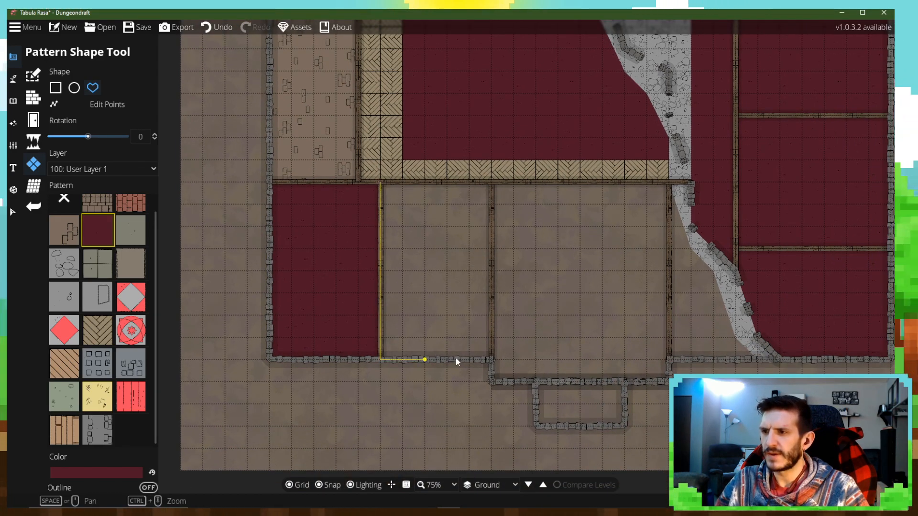
left_click(492, 184)
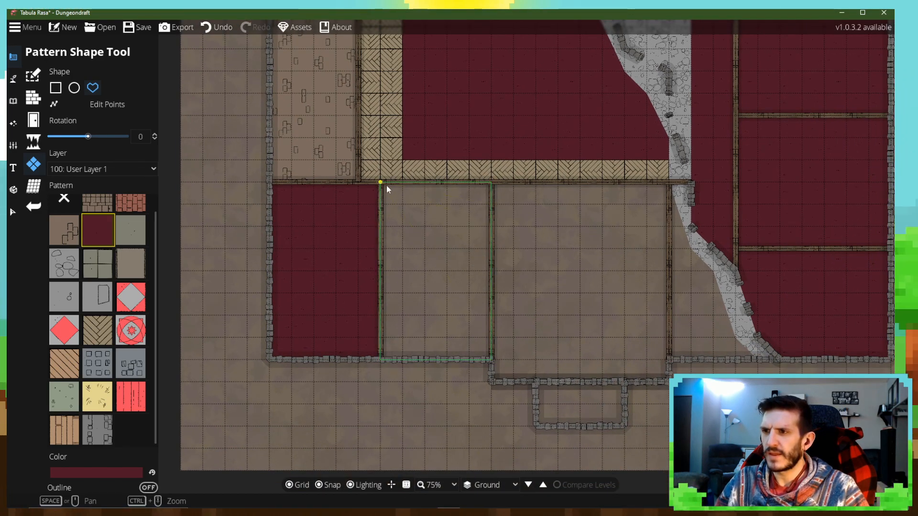
left_click(387, 185)
- Fill the irregular south room between the entrance hall's east wood wall and the cobblestone strip with the dark red floor pattern
left_click_drag(392, 318, 262, 329)
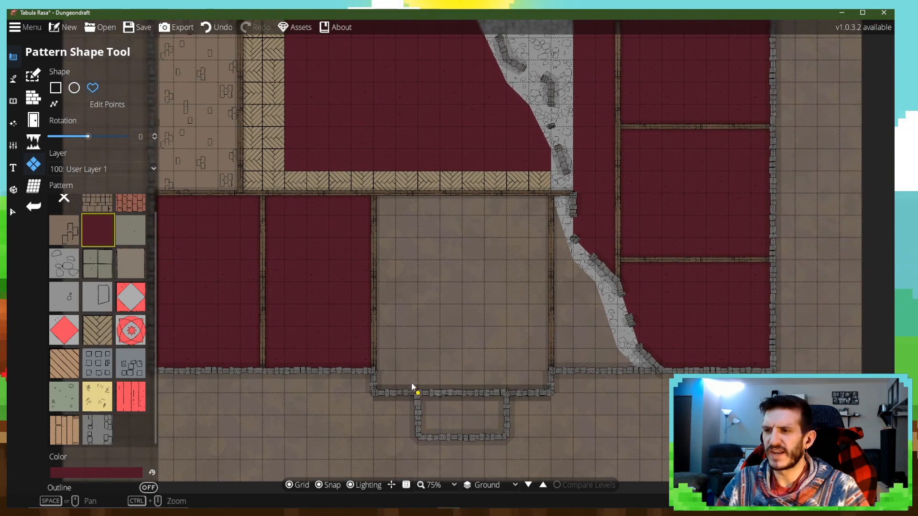
left_click_drag(469, 300, 381, 352)
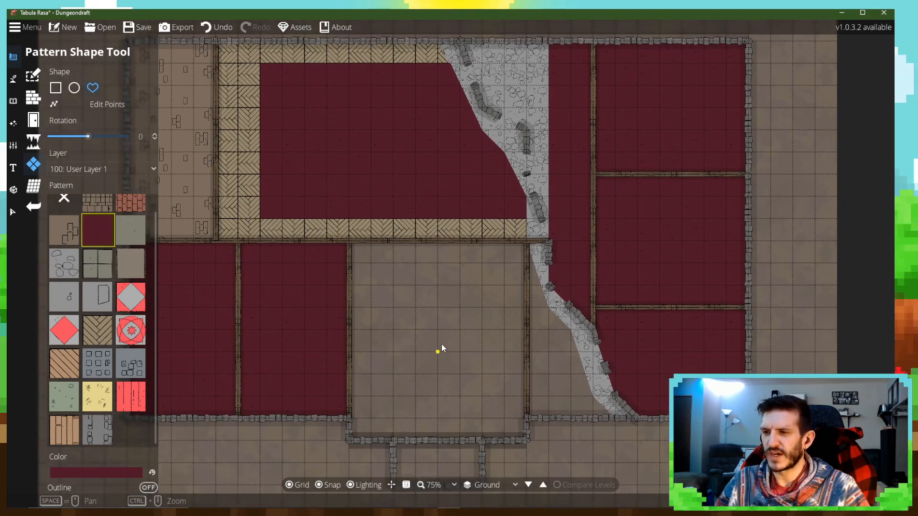
left_click_drag(441, 352, 406, 277)
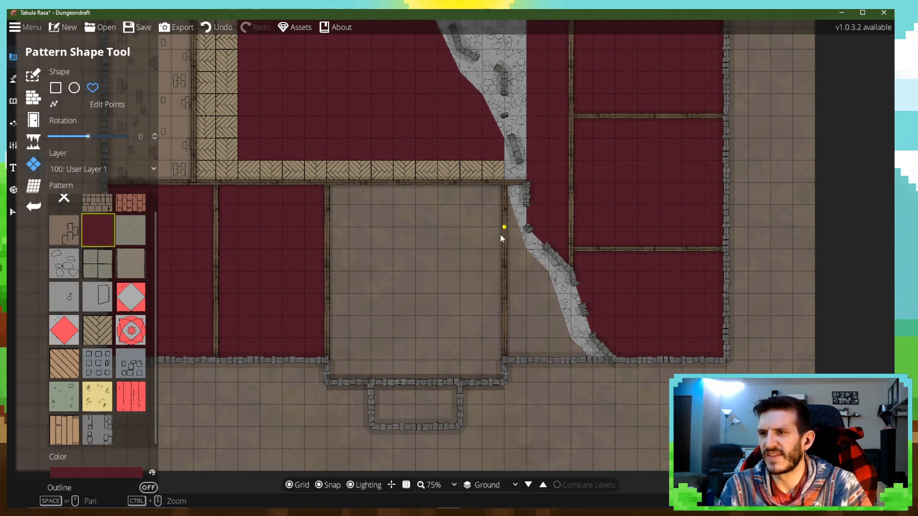
left_click(505, 182)
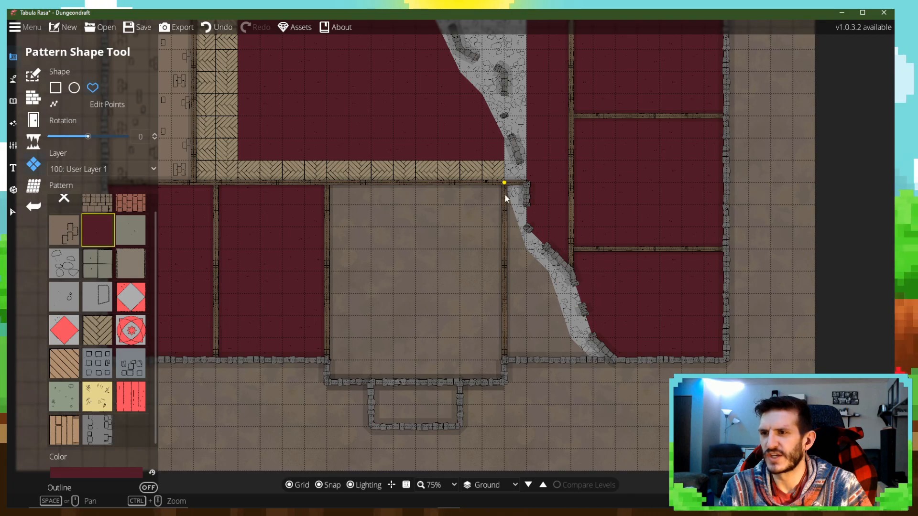
left_click(505, 360)
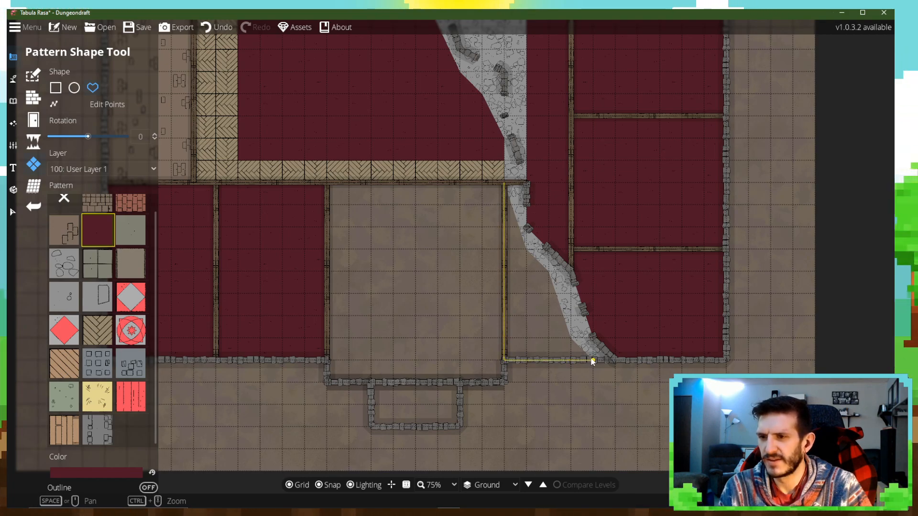
left_click(571, 338)
left_click(549, 270)
left_click(526, 249)
left_click(526, 227)
left_click(505, 183)
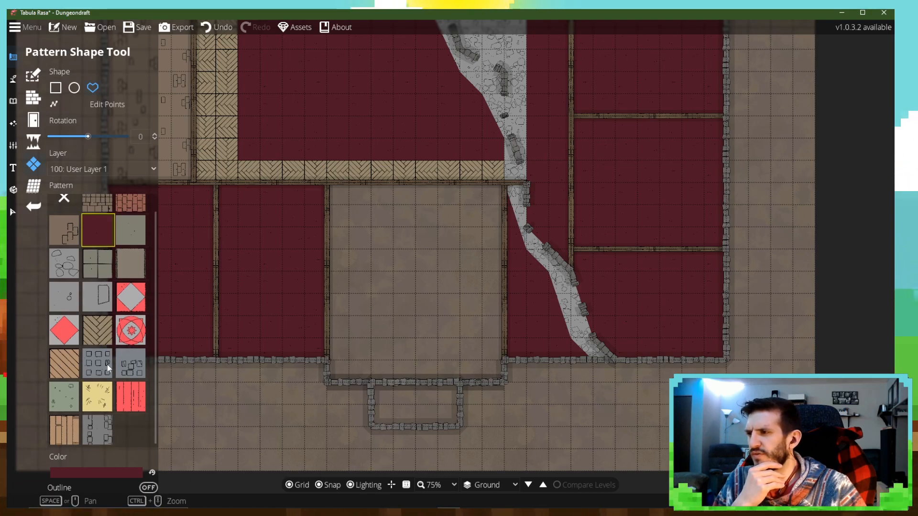
- Fill the 8 by 9 tile south entrance hall with the light orange diagonal wood plank pattern
left_click(98, 330)
left_click(58, 374)
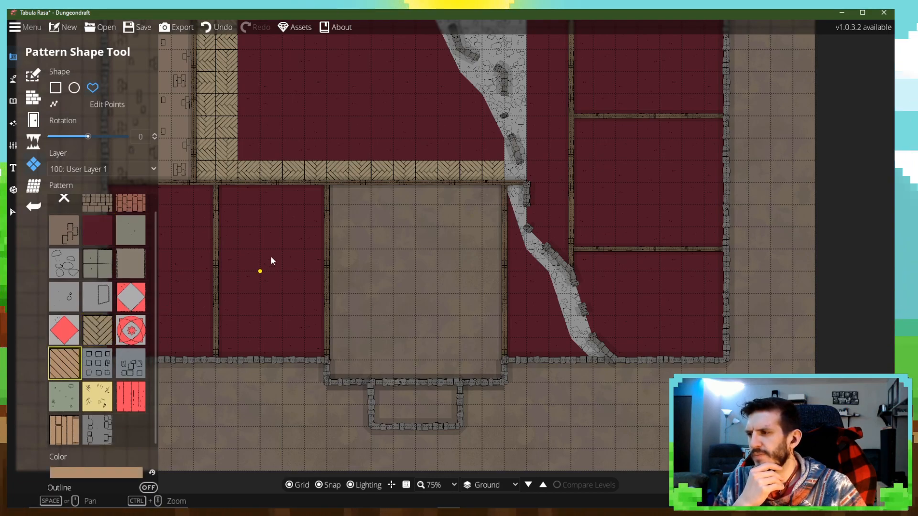
left_click(327, 183)
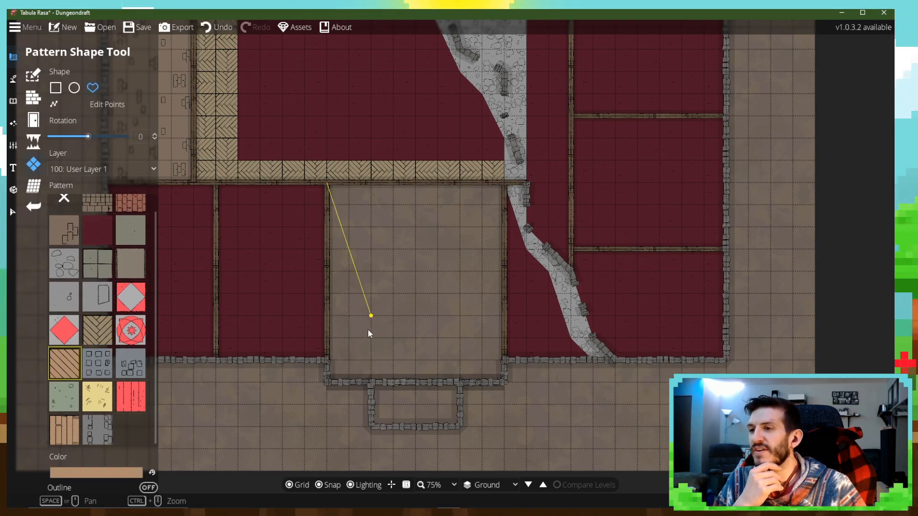
left_click(343, 383)
left_click(500, 380)
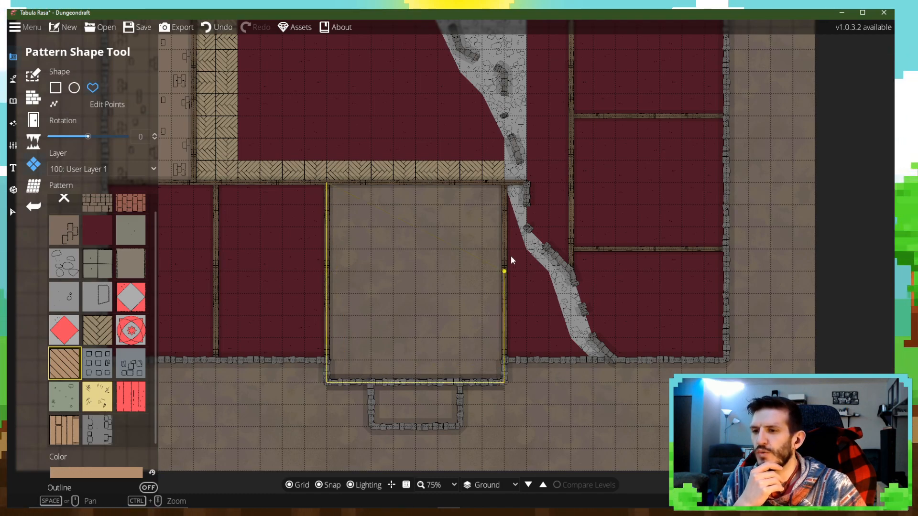
left_click(505, 184)
left_click(335, 186)
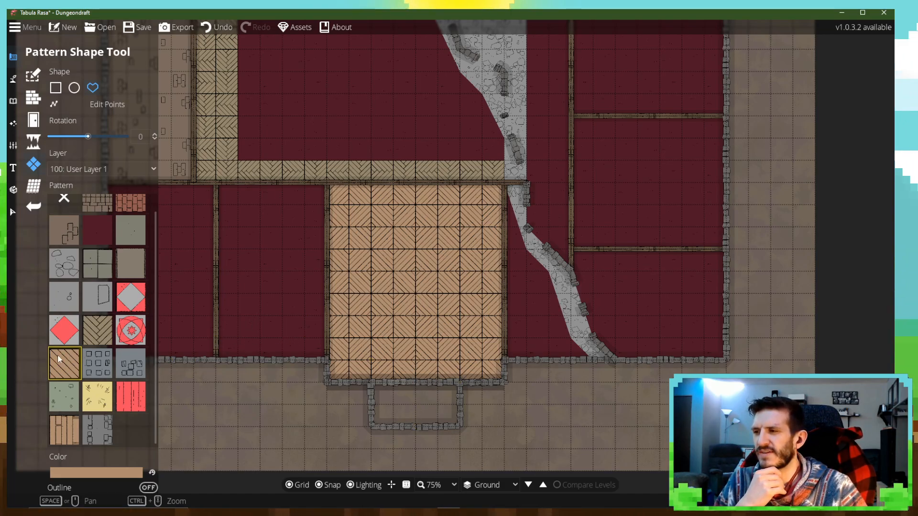
- Lay a 4 by 9 tile dark red carpet strip down the centre of the entrance hall, from north wall to south wall
left_click(102, 225)
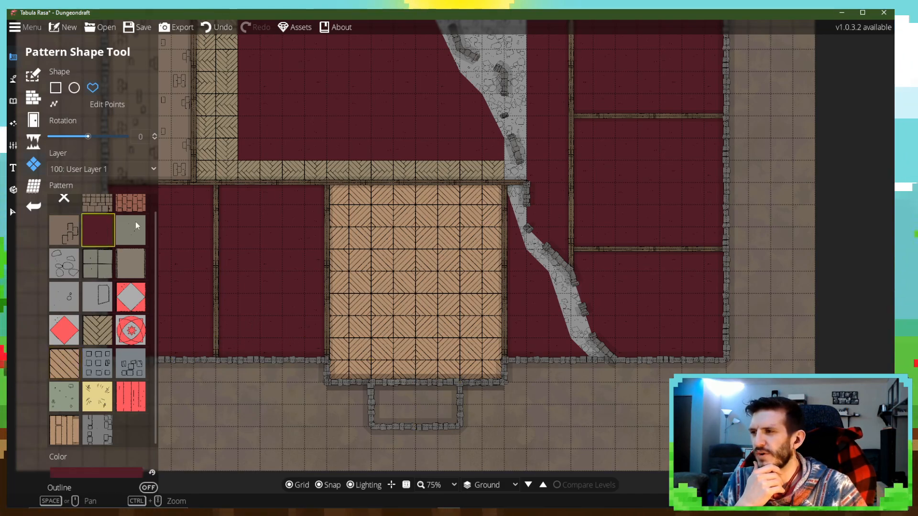
left_click(371, 182)
left_click(371, 383)
left_click(460, 383)
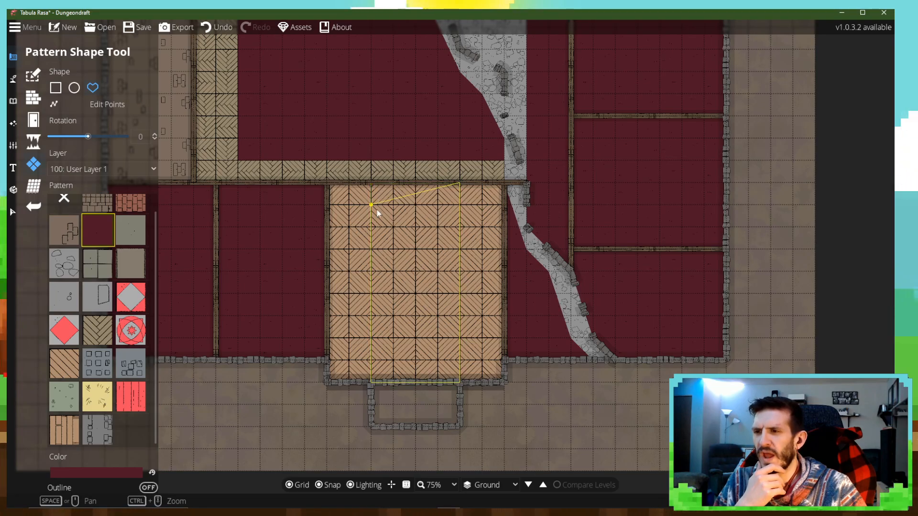
left_click(371, 183)
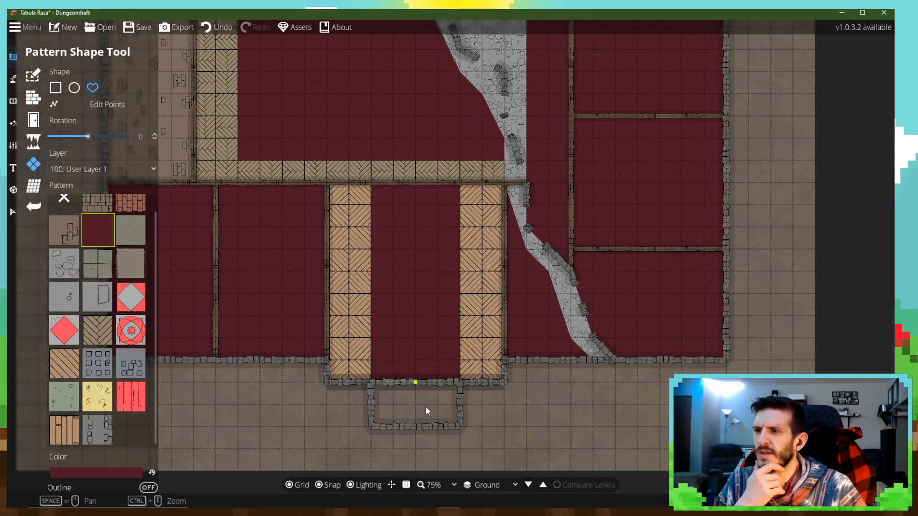
- Fill the 4 by 2 tile vestibule south of the entrance hall with the dark red floor pattern
left_click(371, 383)
left_click(393, 427)
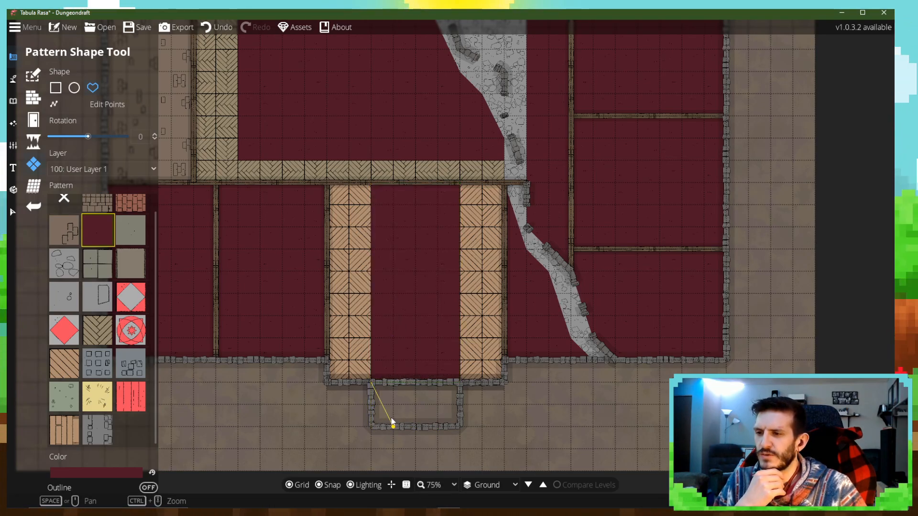
right_click(393, 409)
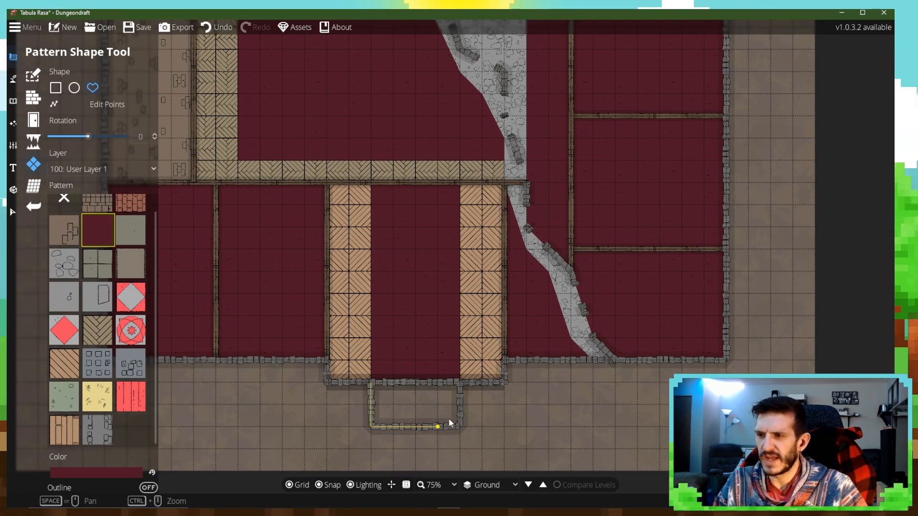
left_click(460, 427)
left_click(460, 382)
left_click(371, 382)
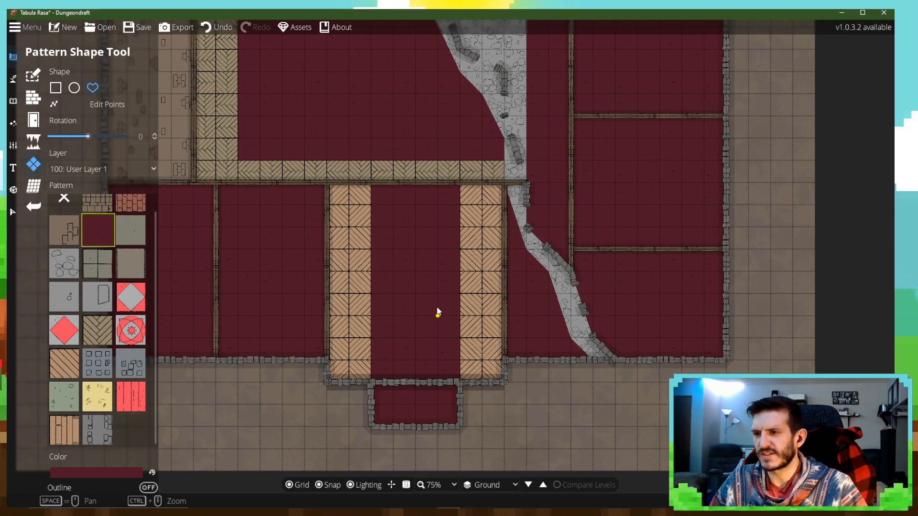
scroll(438, 309, "down", 3)
scroll(430, 309, "up", 2)
scroll(415, 309, "up", 1)
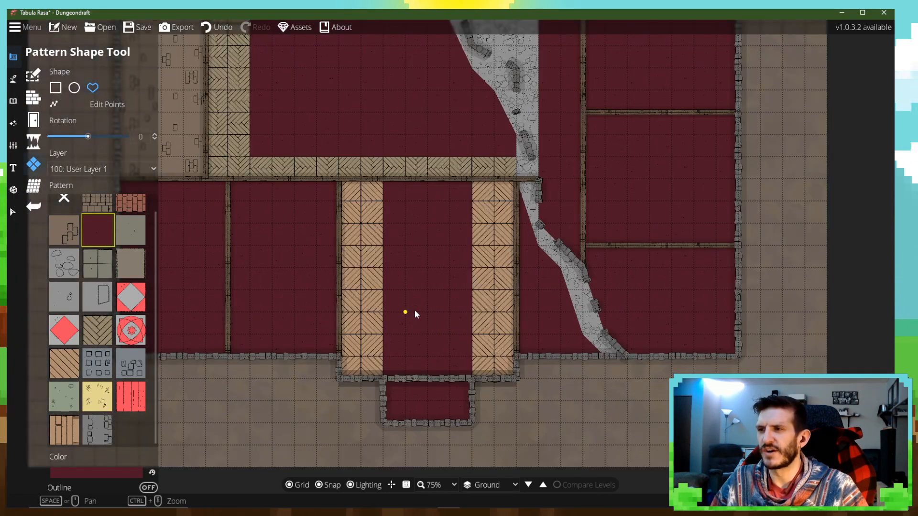
scroll(418, 291, "down", 2)
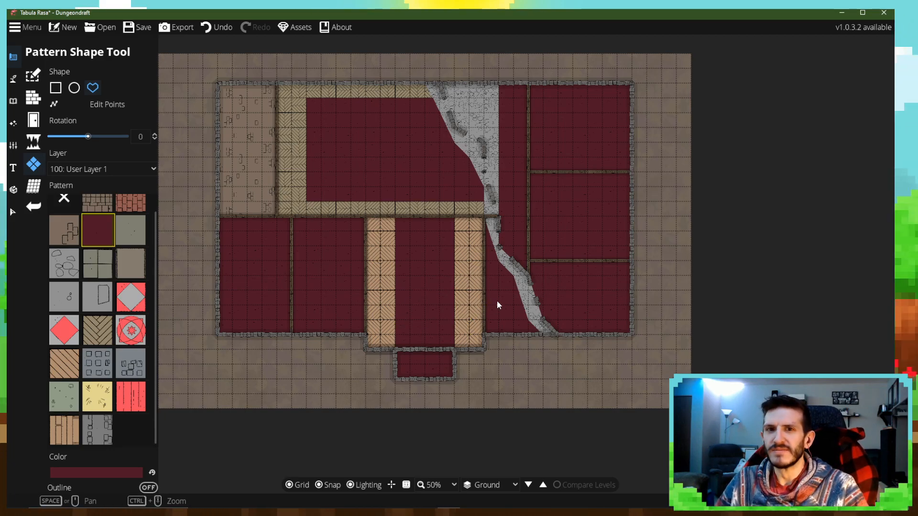
- Cover the north hall's border around the dark red carpet, two tiles wide on the west and one elsewhere, with the light orange diagonal plank pattern
scroll(488, 305, "up", 2)
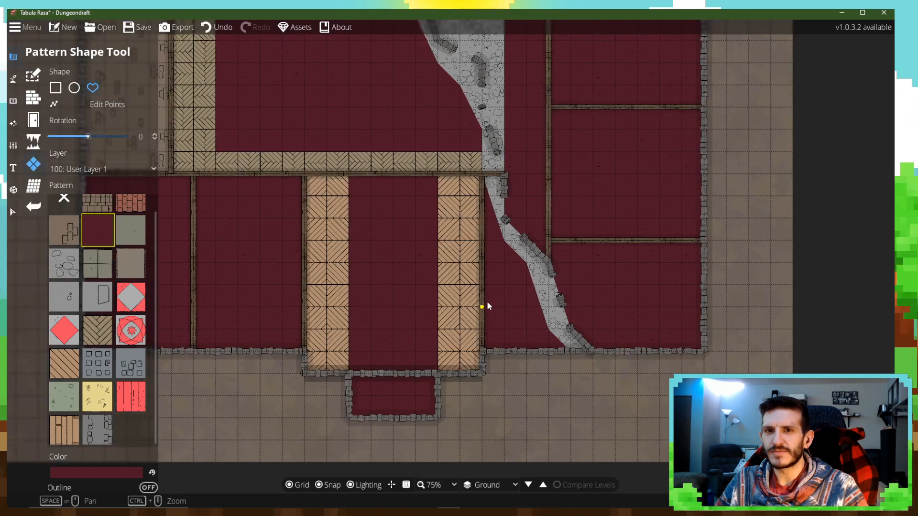
left_click_drag(468, 307, 509, 393)
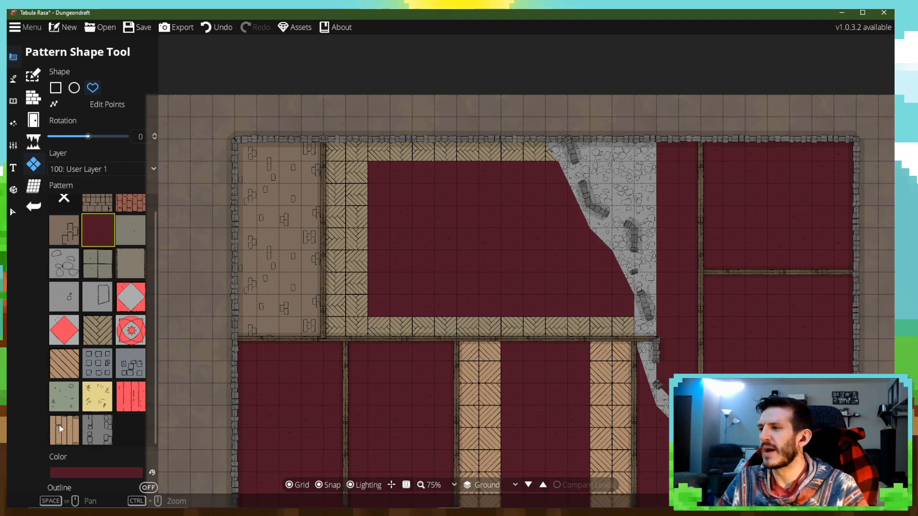
left_click(57, 368)
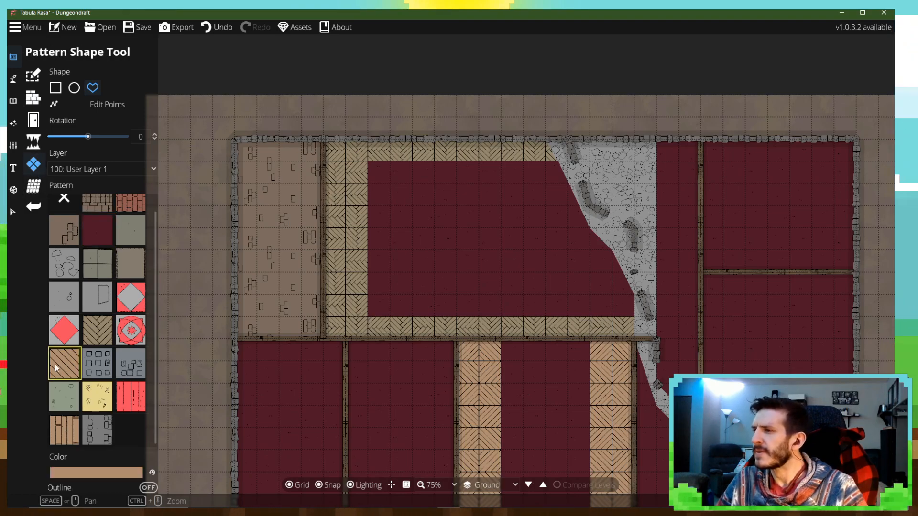
left_click(324, 139)
left_click(323, 339)
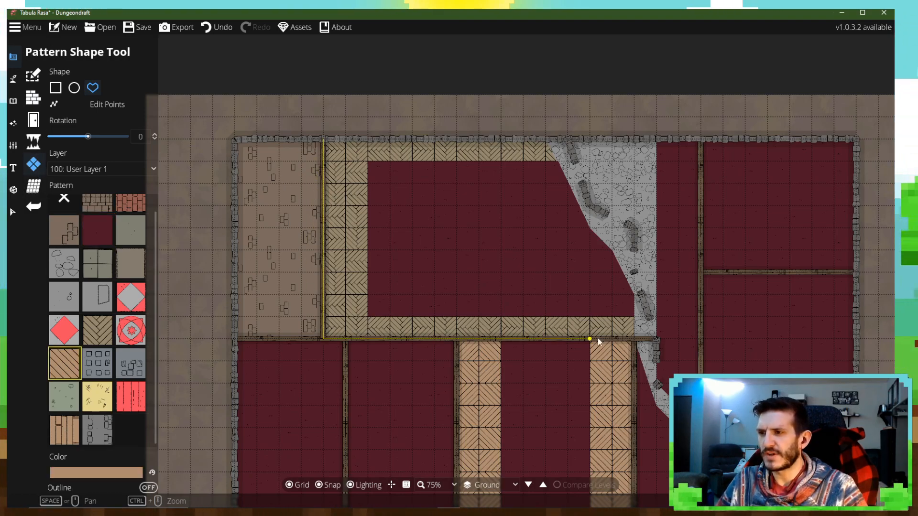
left_click(634, 338)
left_click(630, 321)
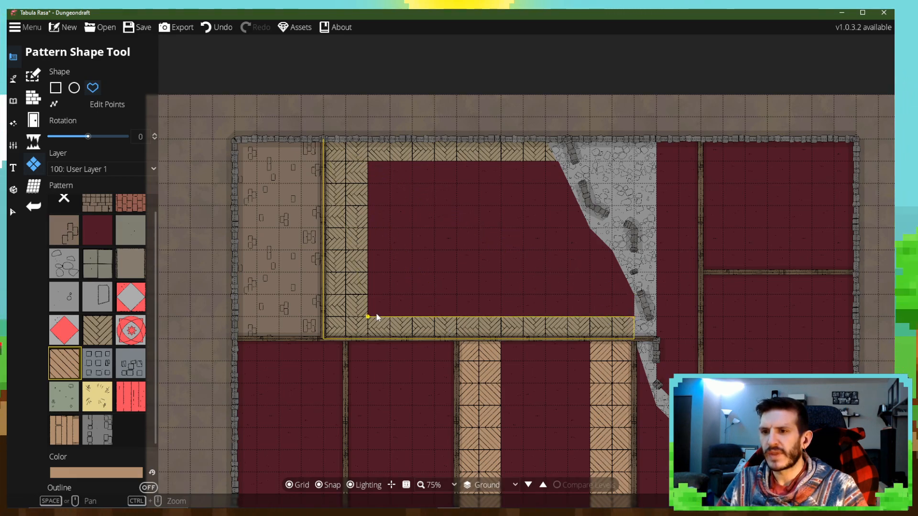
left_click(546, 161)
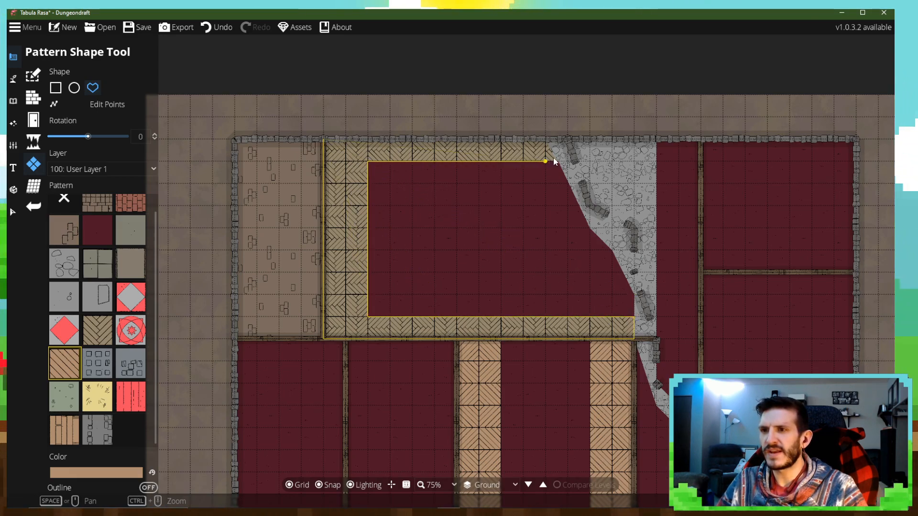
left_click(545, 140)
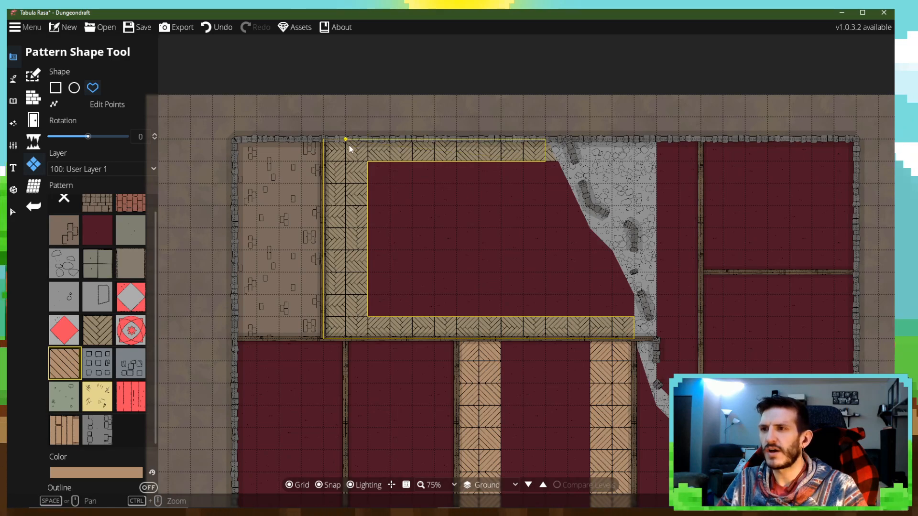
left_click(332, 145)
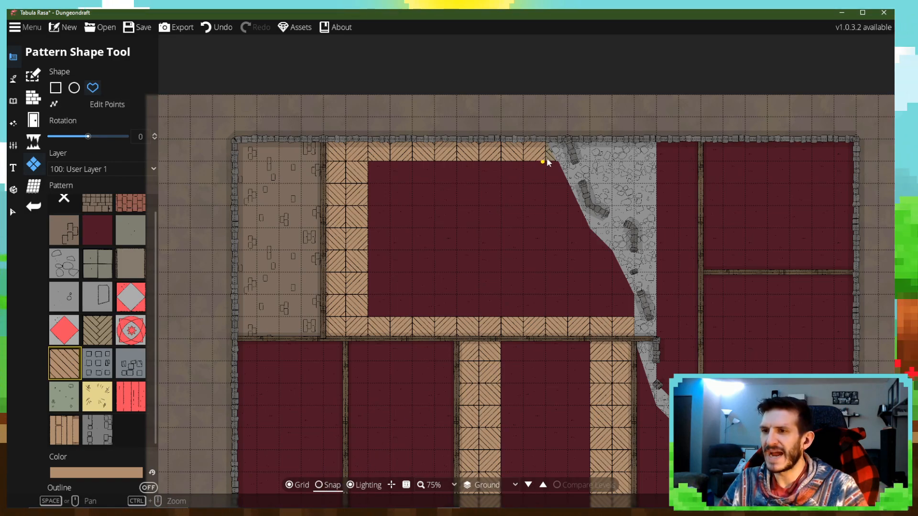
left_click(545, 139)
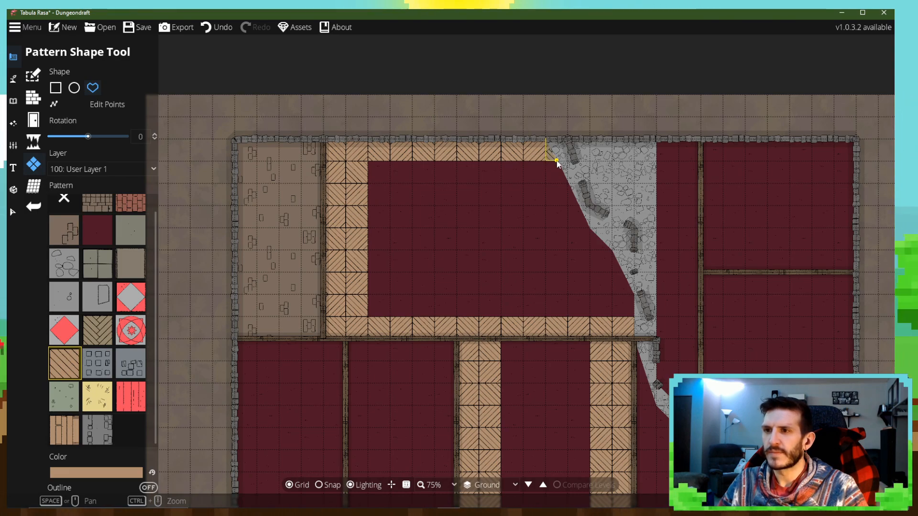
key("Escape")
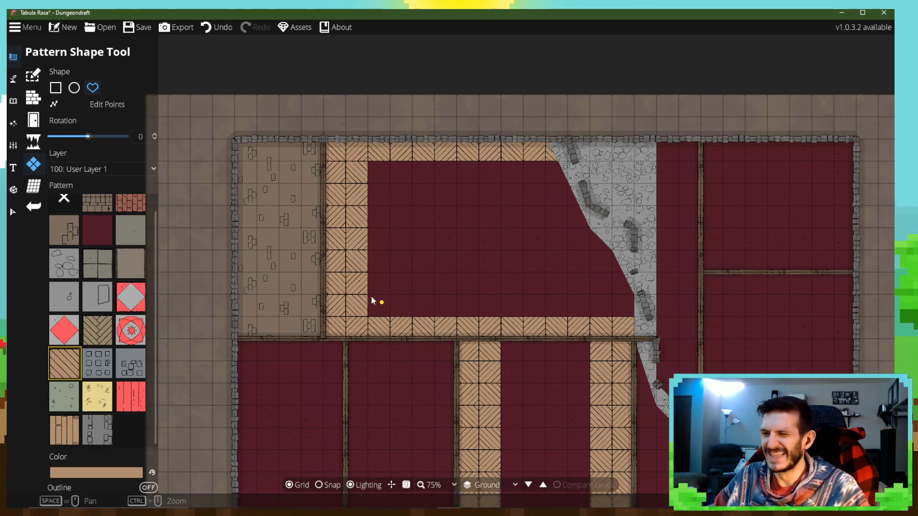
- Place a two-tile double door in the centre of the vestibule's south wall, using Door 05 rotated 180 degrees for the east half
left_click_drag(327, 371, 322, 153)
left_click_drag(262, 200, 260, 240)
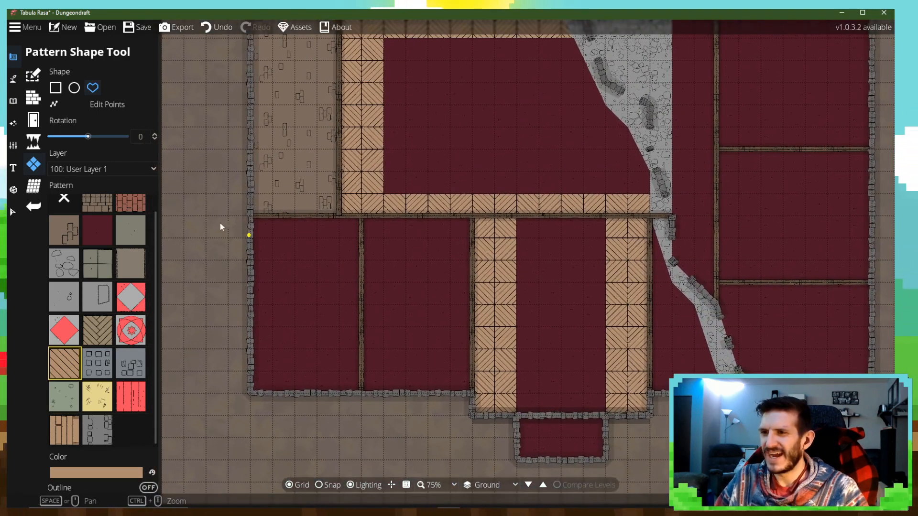
left_click(25, 118)
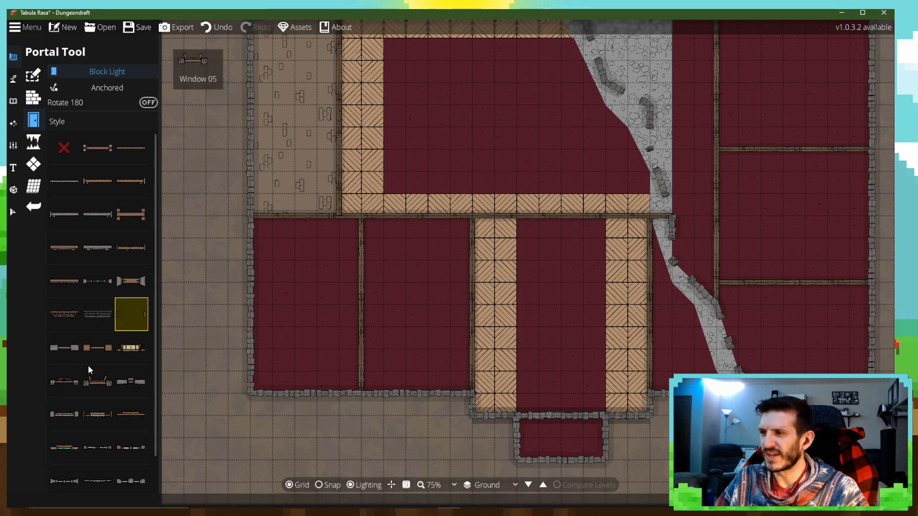
left_click(97, 214)
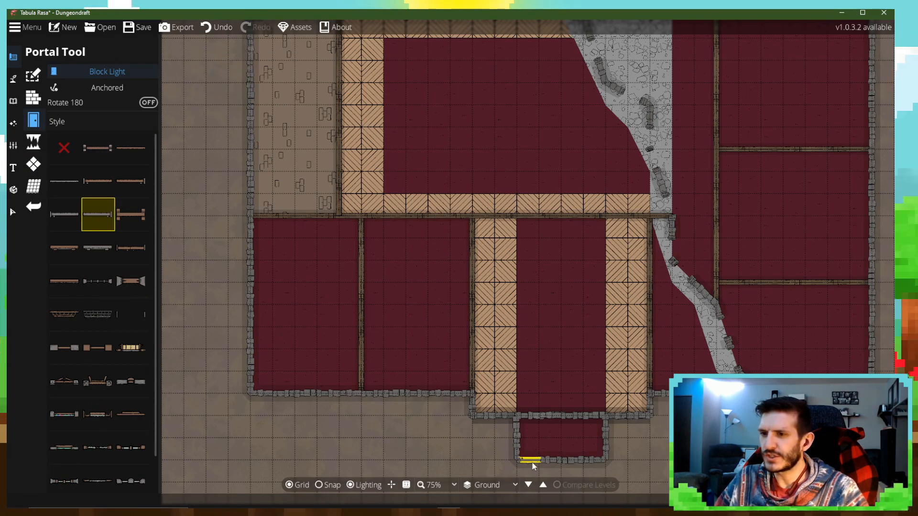
left_click(328, 485)
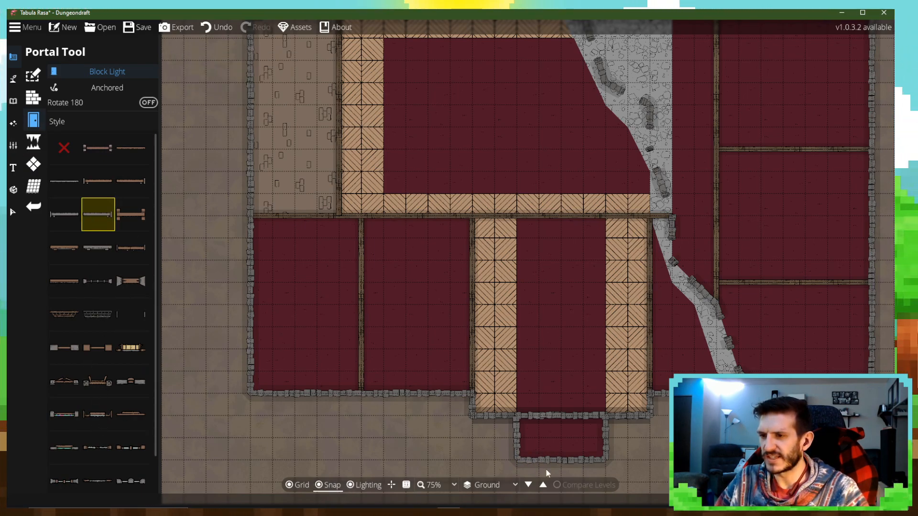
left_click(148, 103)
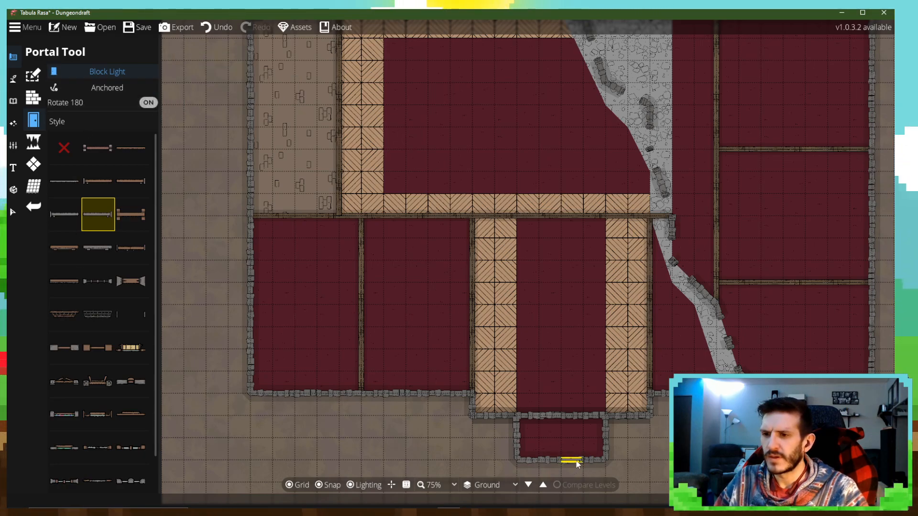
left_click(64, 215)
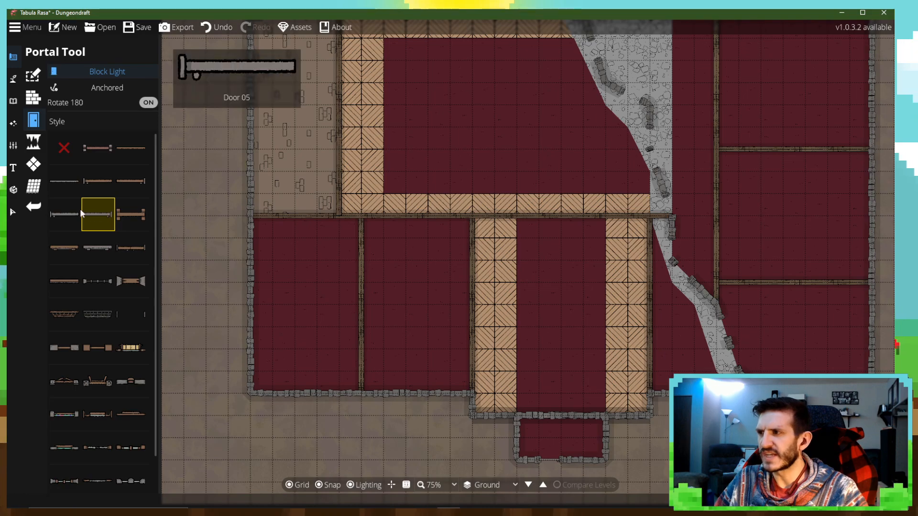
left_click(570, 465)
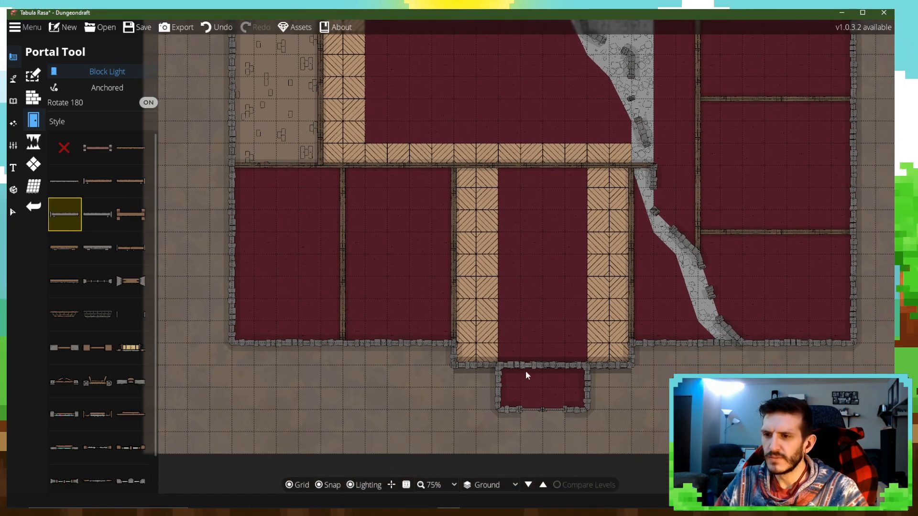
- Try to place an unrotated door in the wall between the vestibule and the entrance hall, and undo it
left_click(99, 215)
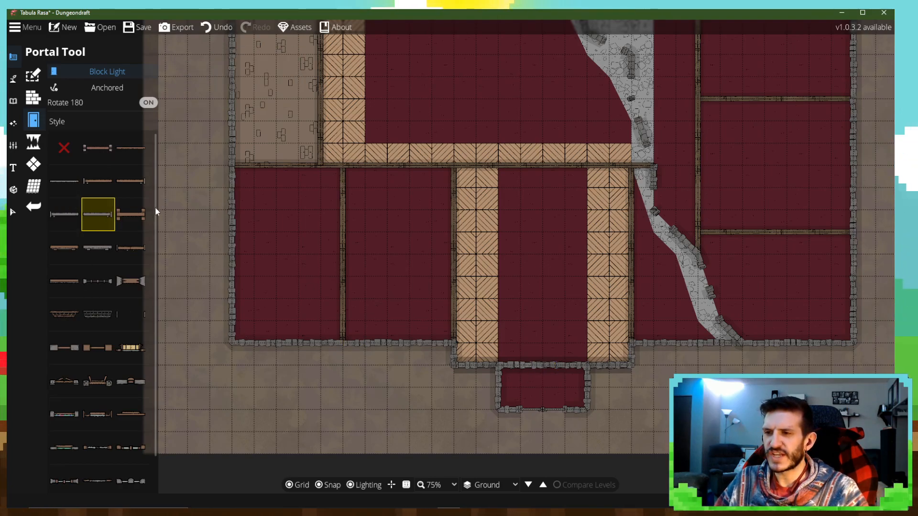
left_click(146, 103)
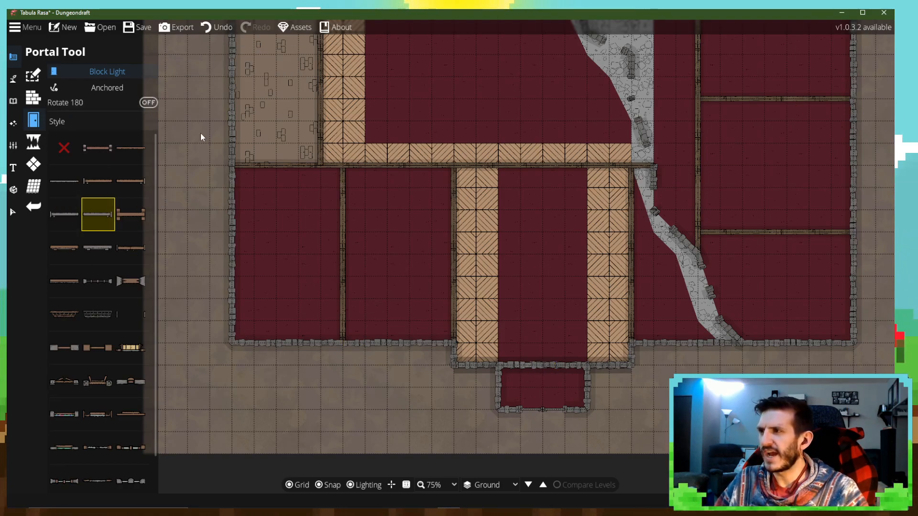
left_click(532, 369)
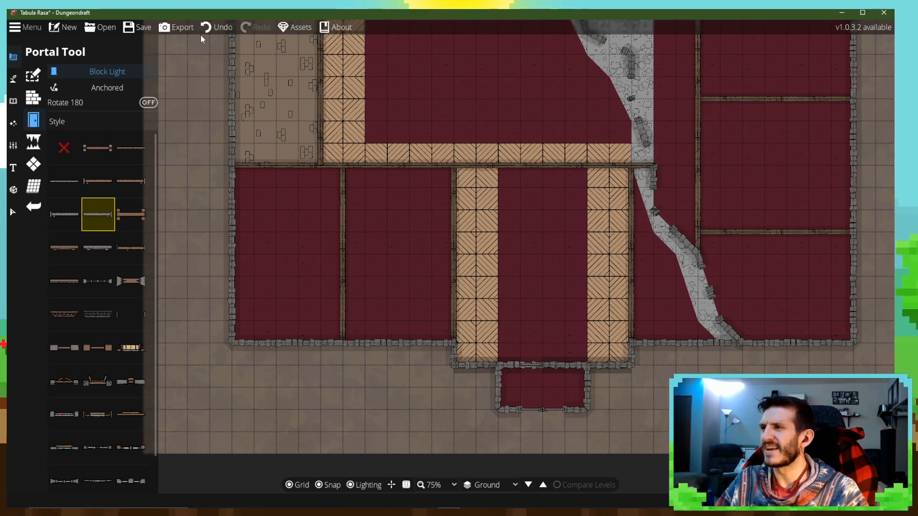
left_click(214, 27)
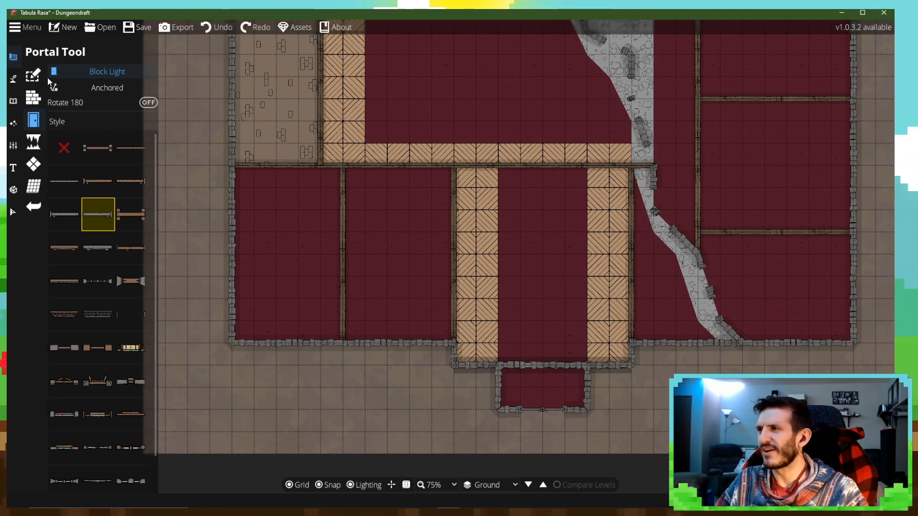
- Delete the stone wall along the entrance hall's south end, including its one-tile returns on the west and east, keeping the vestibule's walls
left_click(33, 75)
left_click(91, 105)
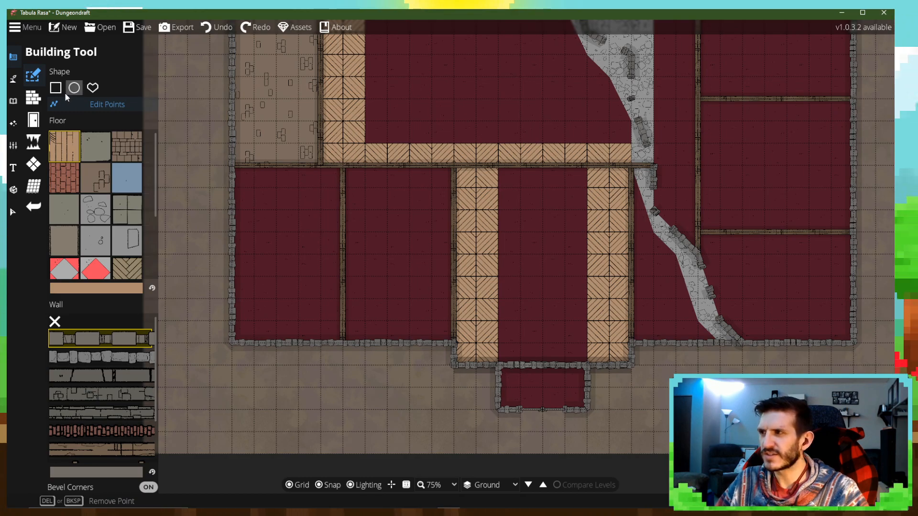
left_click(33, 98)
left_click(65, 68)
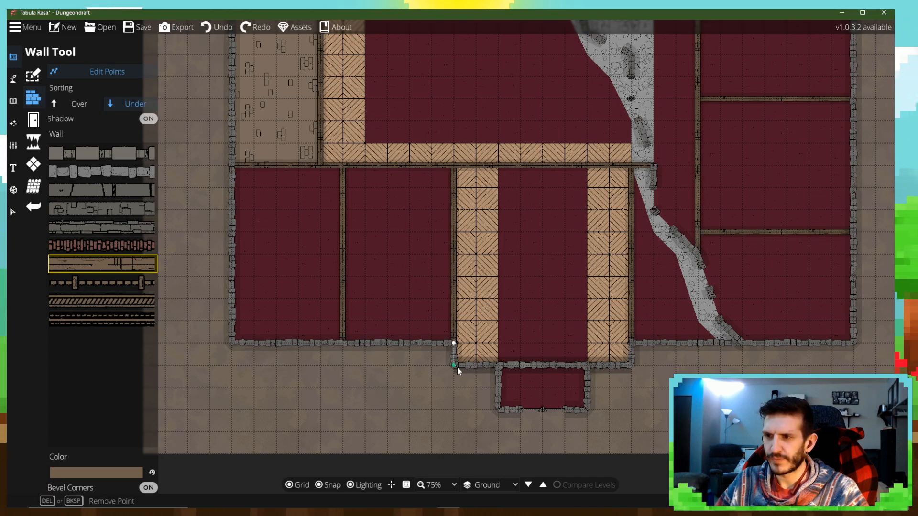
left_click(589, 366)
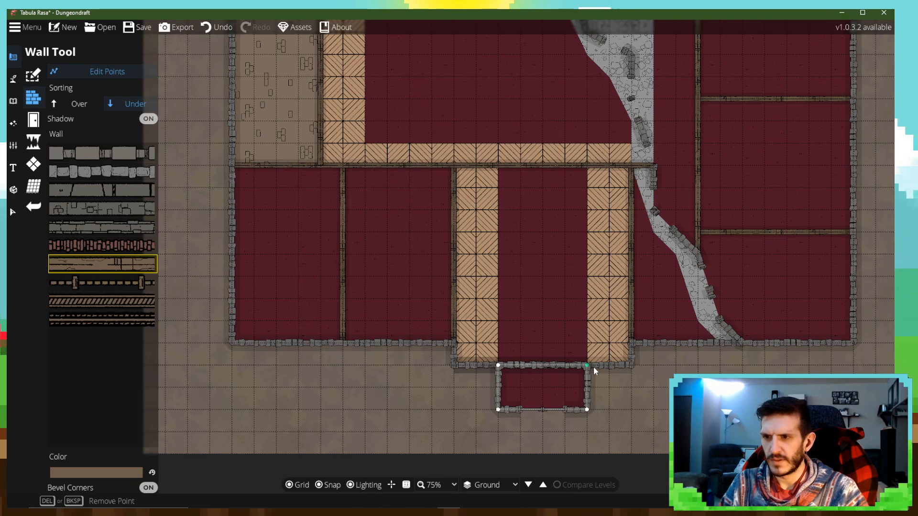
left_click(629, 369)
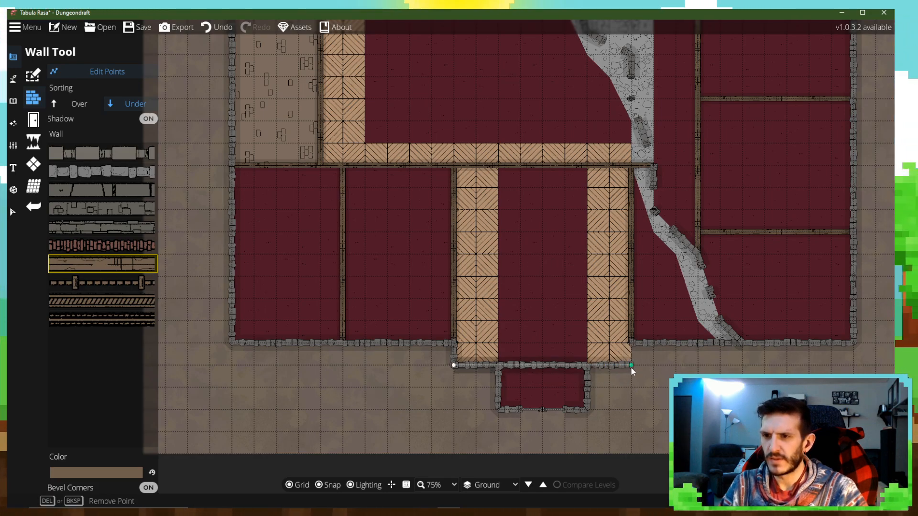
key("Delete")
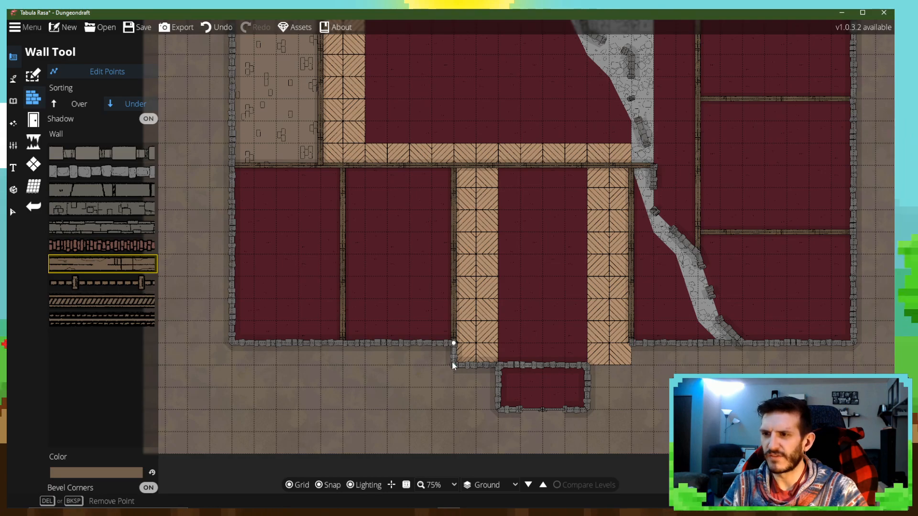
key("Delete")
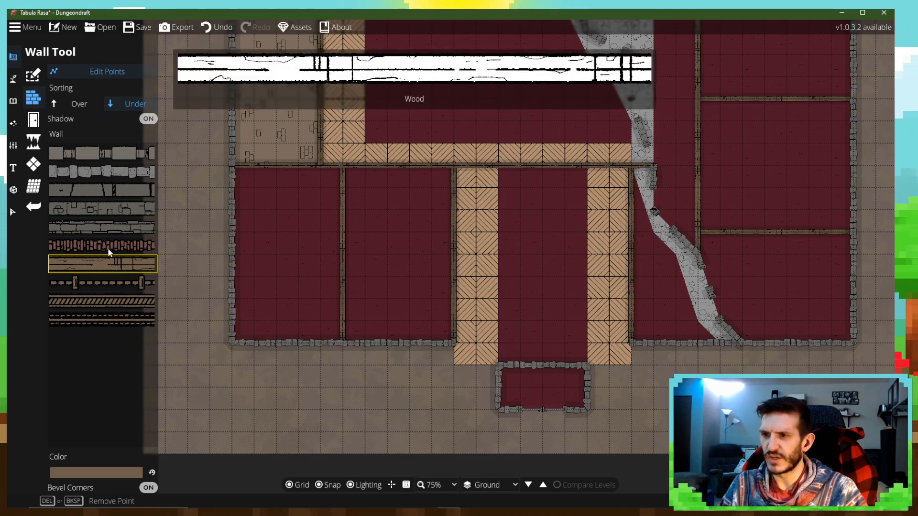
- Enclose the entrance hall's south end with Stone 09 walls on both sides of the vestibule, including the one-tile returns on the west and east
left_click(99, 173)
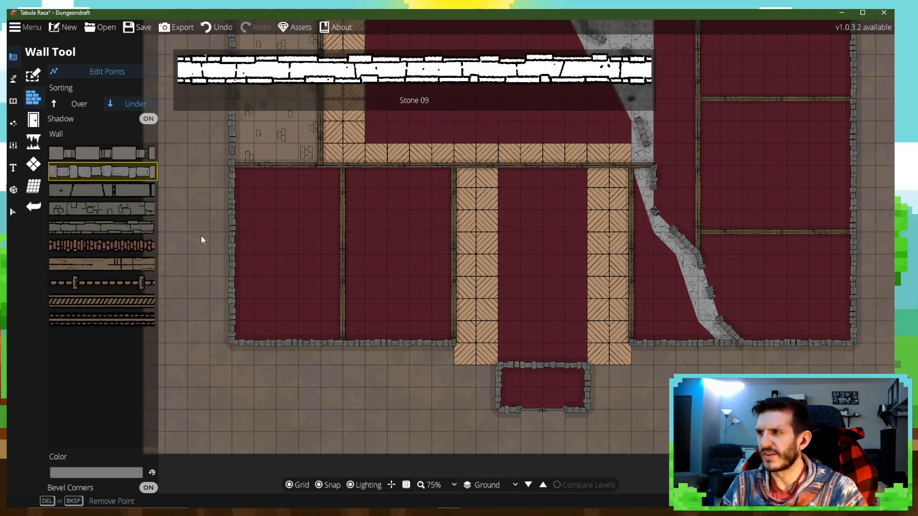
left_click(123, 68)
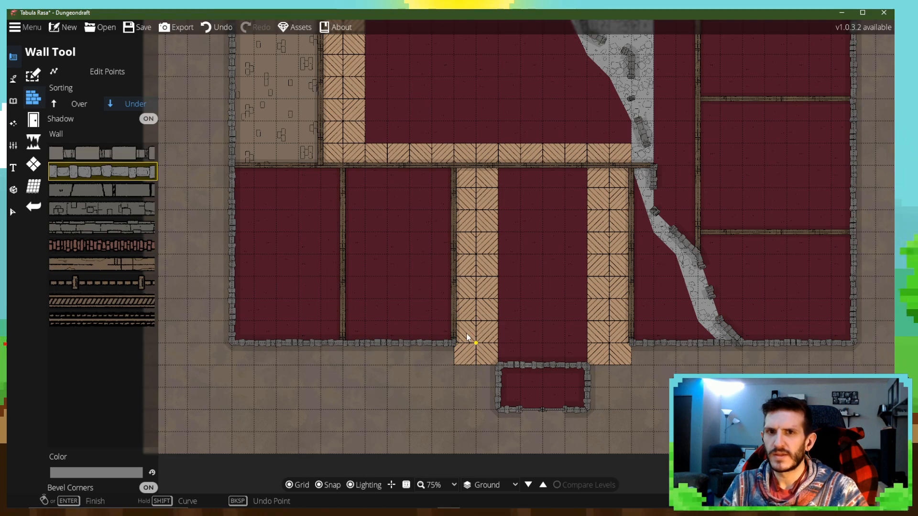
left_click(454, 343)
left_click(454, 365)
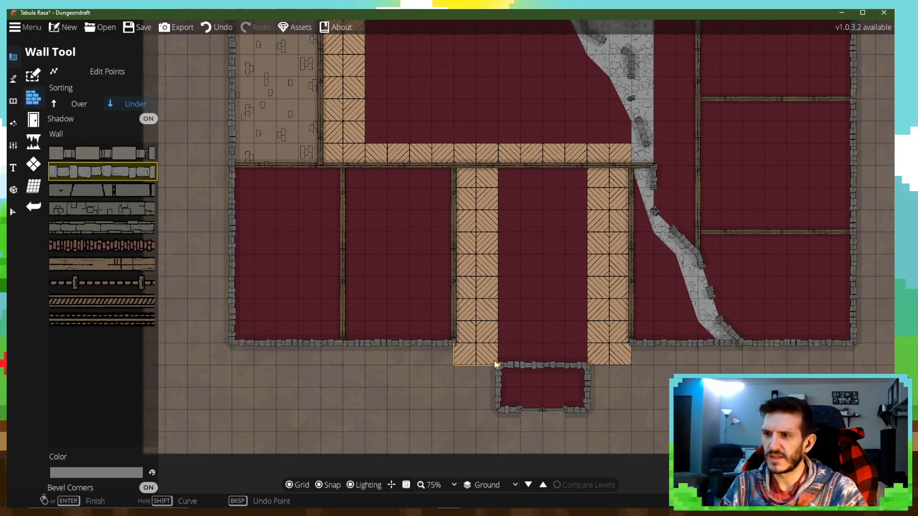
left_click(499, 365)
right_click(499, 366)
left_click(588, 366)
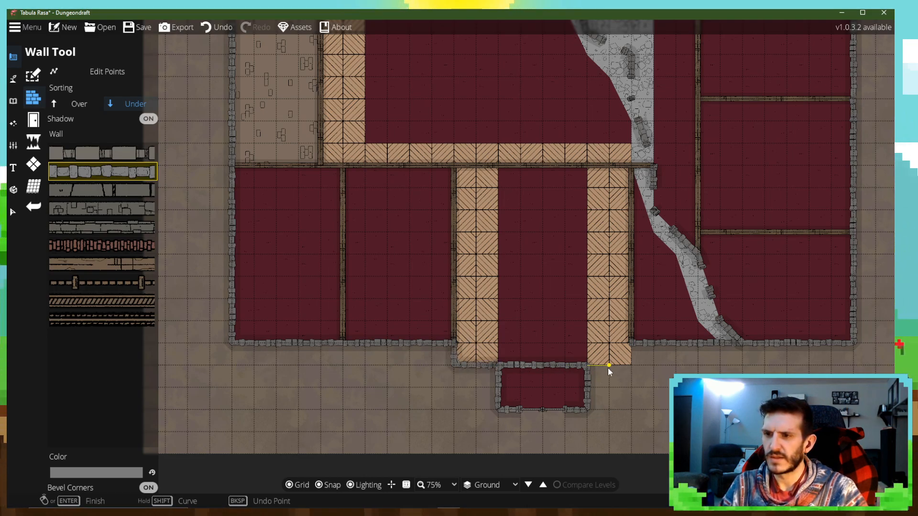
left_click(629, 366)
left_click(630, 344)
right_click(630, 344)
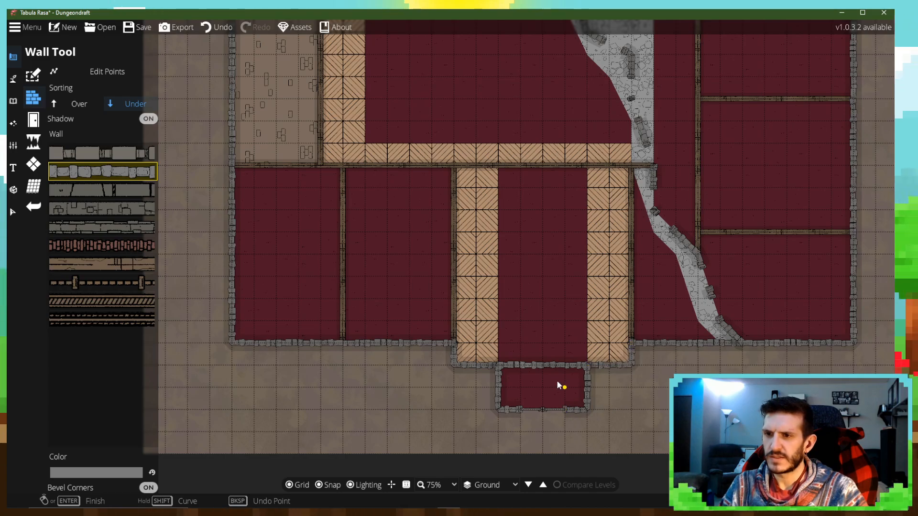
- Place a two-tile double door in the centre of the wall between the vestibule and the entrance hall, using Door 06 and Door 05
left_click(33, 119)
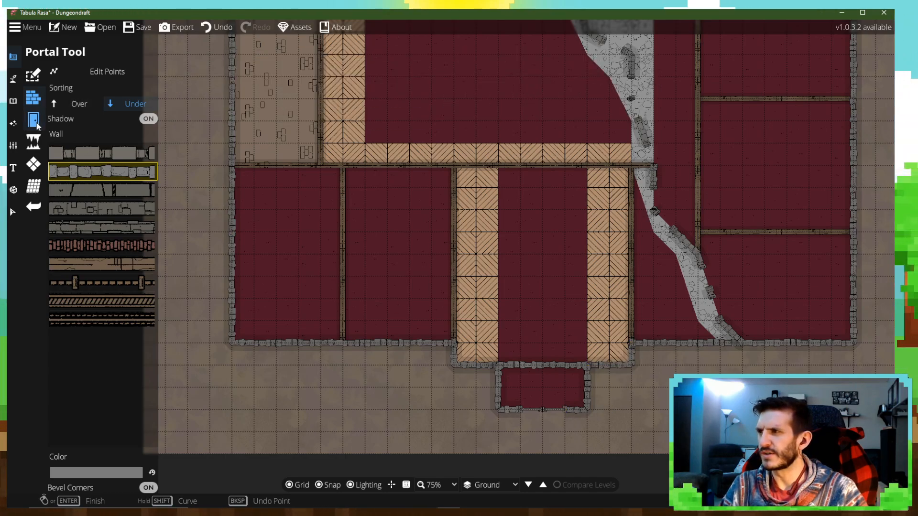
left_click(530, 366)
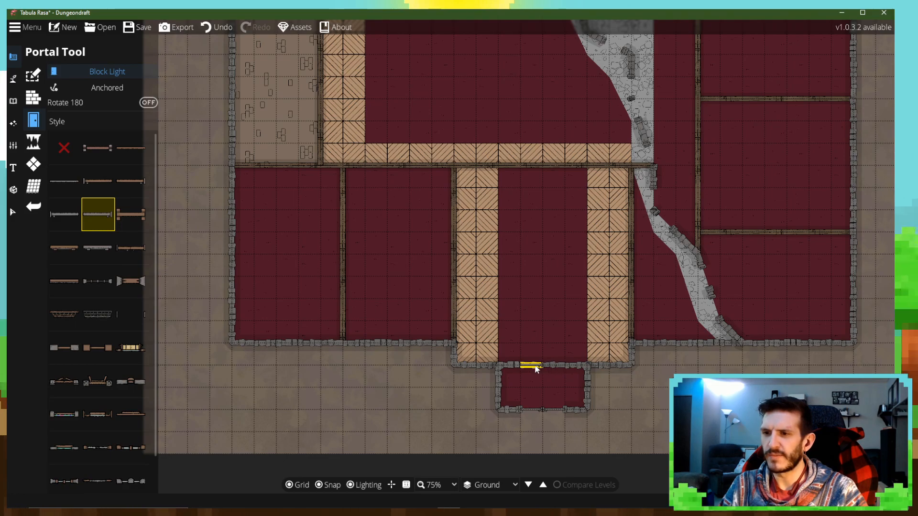
left_click(70, 216)
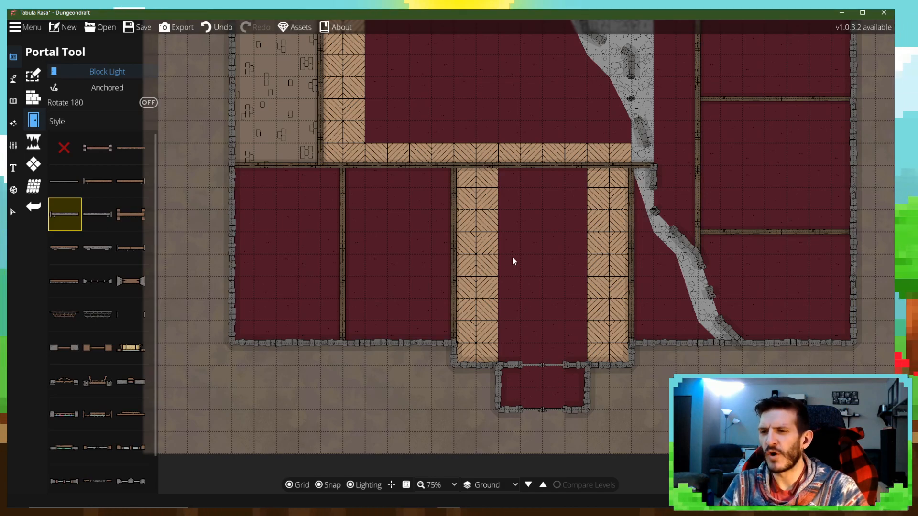
- Place a two-tile double door between the entrance hall and the north hall, using Door 04 for the west half and Door 03 for the east
left_click(132, 247)
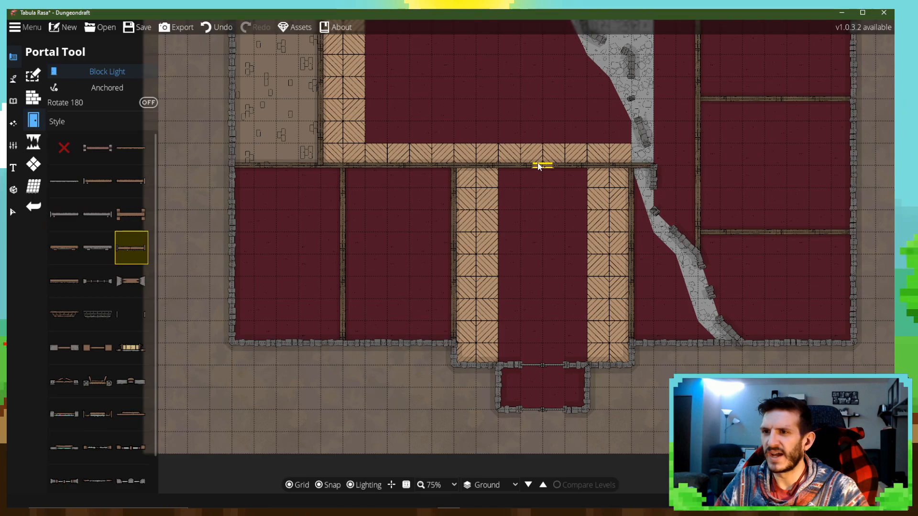
left_click_drag(108, 331, 113, 342)
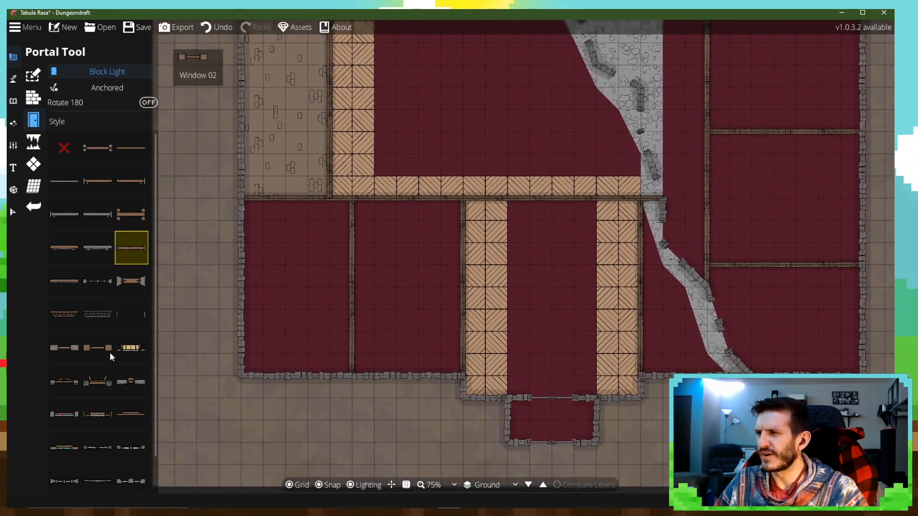
left_click(110, 186)
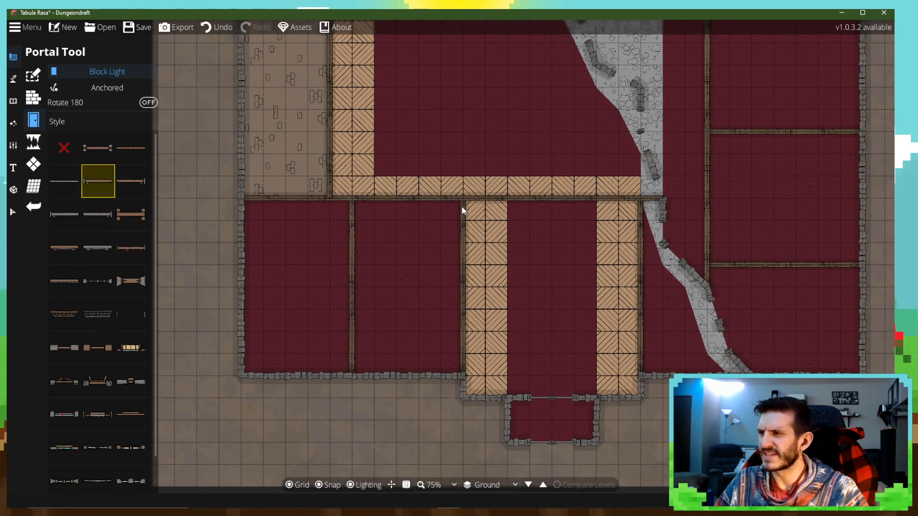
left_click(564, 198)
left_click(143, 189)
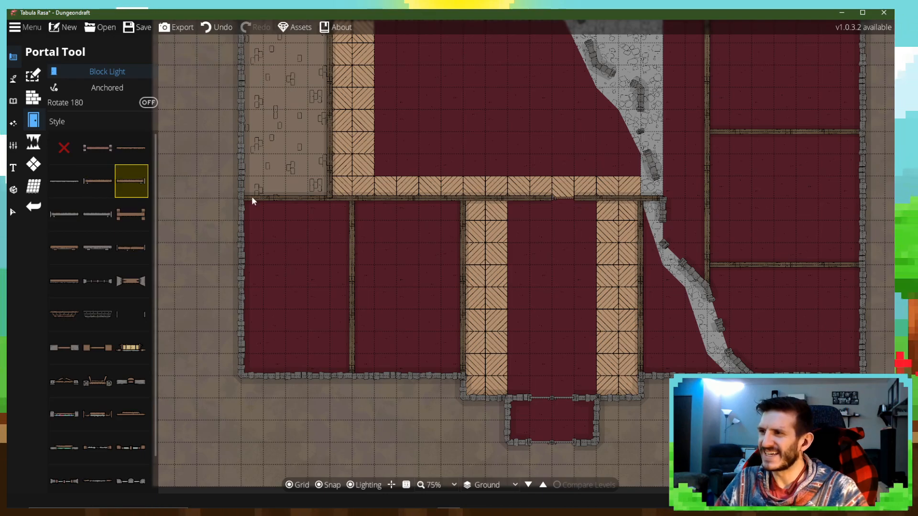
- Place single wooden doors near the north and south ends of the wall between the narrow northwest room and the north hall
scroll(595, 238, "up", 3)
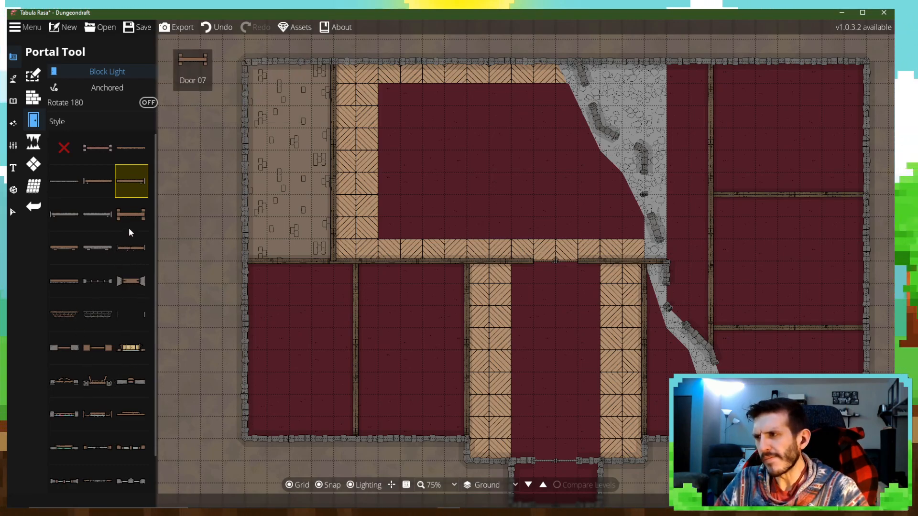
left_click(97, 149)
left_click_drag(366, 247, 383, 284)
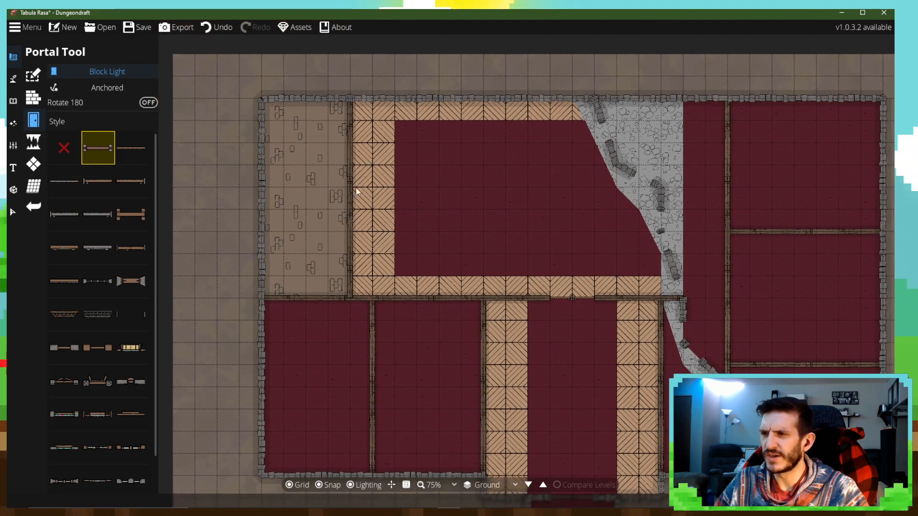
left_click(355, 152)
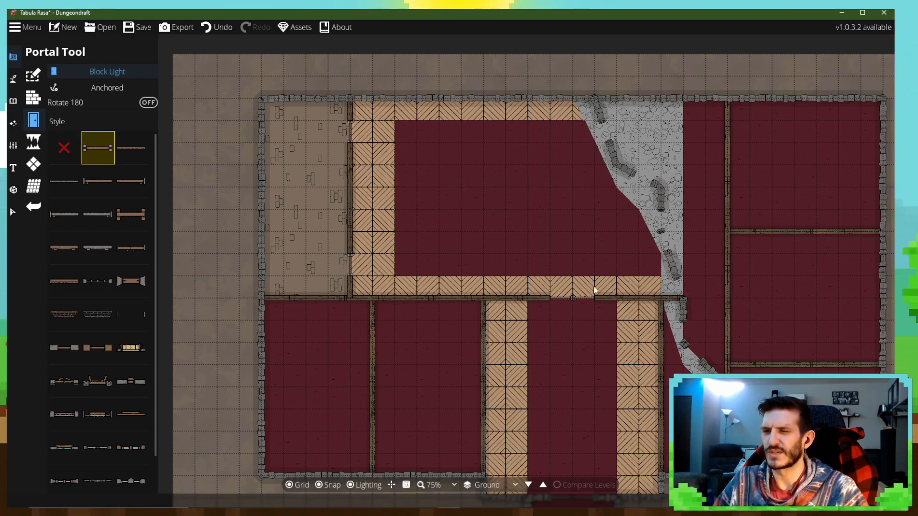
- Try to place a Door 03 and Door 04 double door in the middle of the wall between the two southwest rooms, and undo it
left_click_drag(538, 213, 554, 162)
left_click_drag(467, 213, 474, 195)
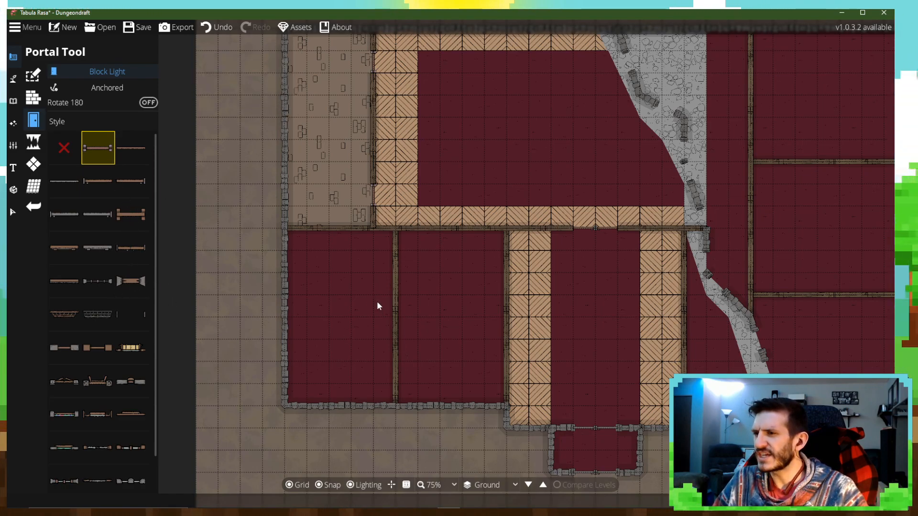
left_click(109, 182)
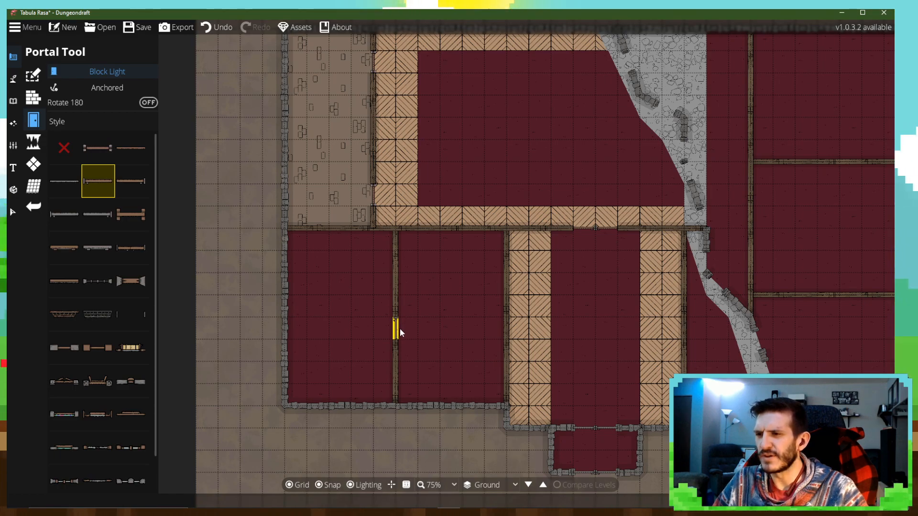
left_click(399, 331)
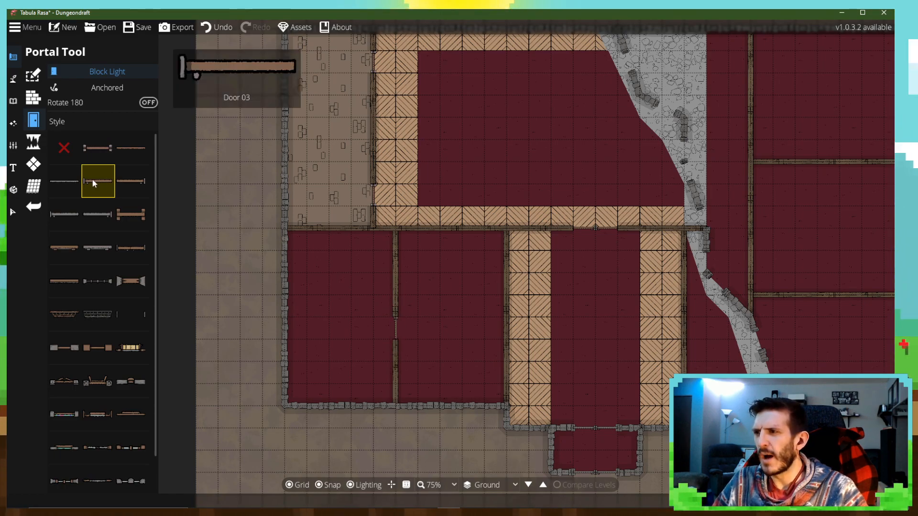
left_click(131, 181)
left_click(400, 310)
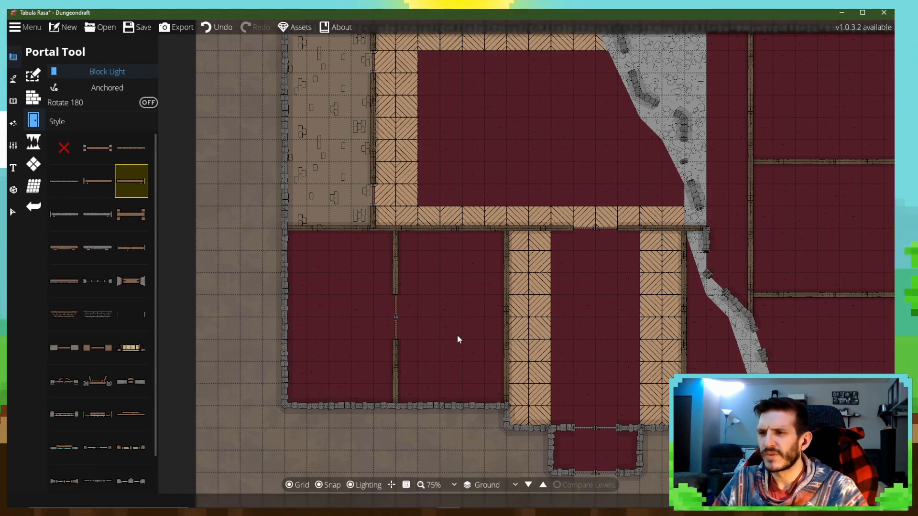
key("d")
key("s")
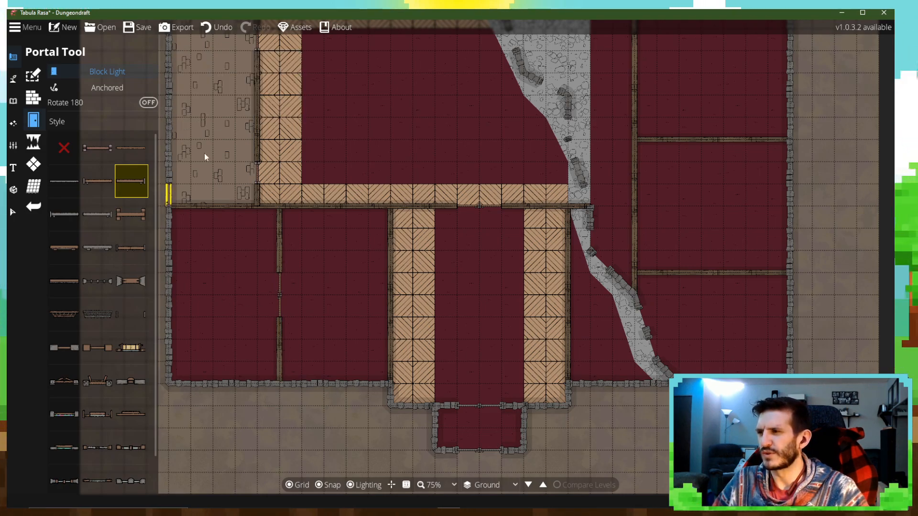
left_click(212, 27)
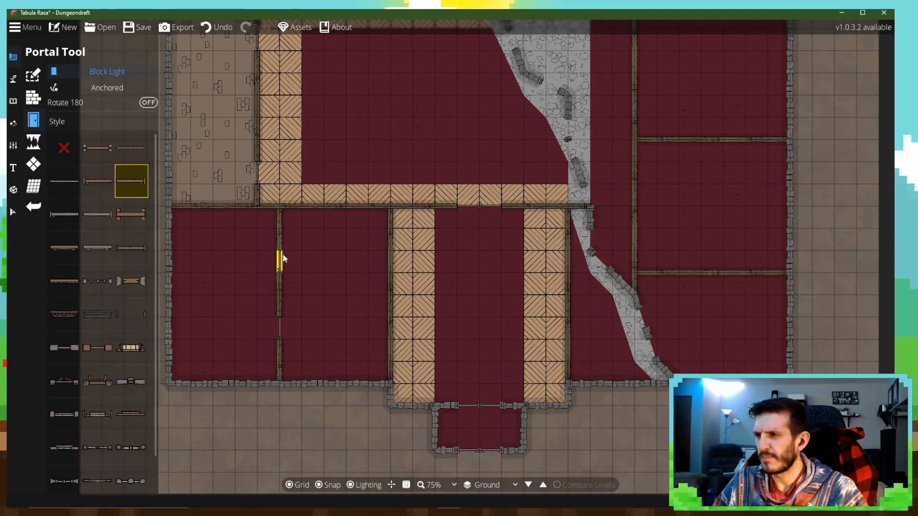
- Place two double doors in the wall between the two southwest rooms, using Door 04 for the north halves and Door 03 for the south halves
left_click(283, 240)
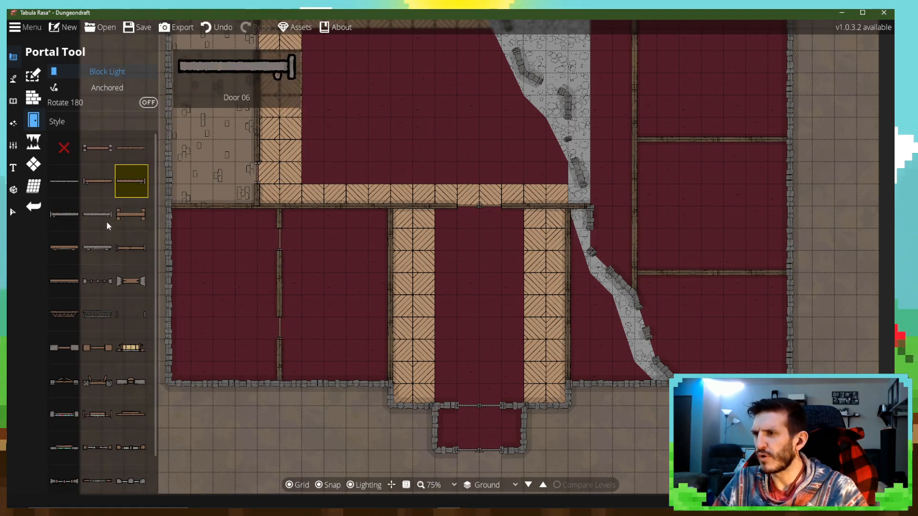
left_click(95, 183)
left_click(287, 265)
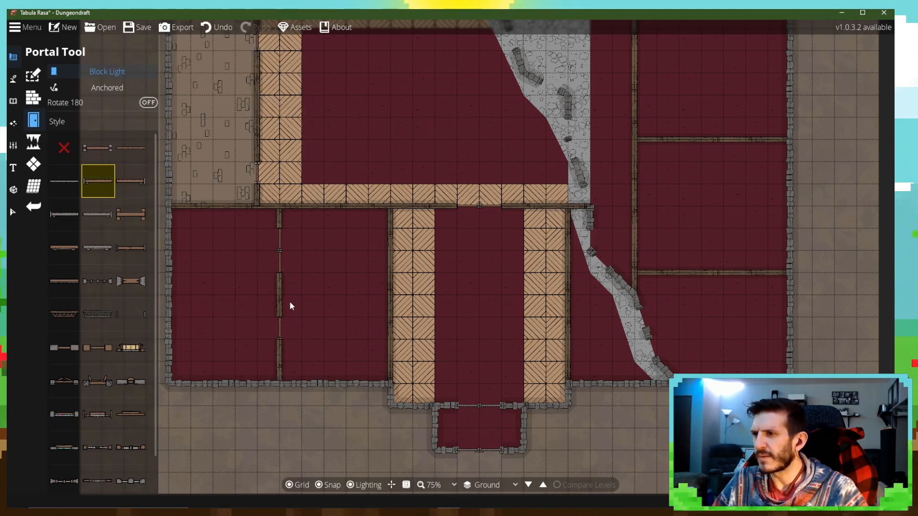
left_click(279, 349)
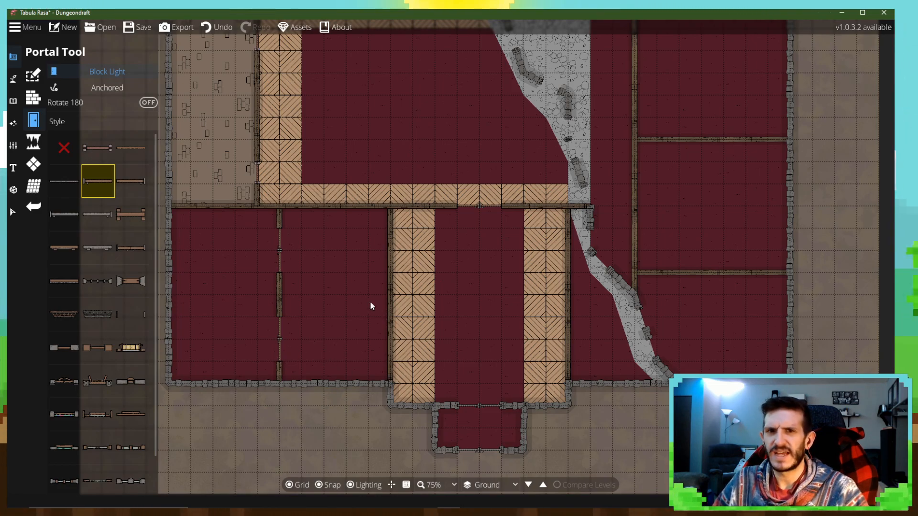
- Place single wooden doors in the north hall's south wall, along both side walls of the entrance hall, and into the two northern rooms on the east side
left_click_drag(382, 314, 365, 308)
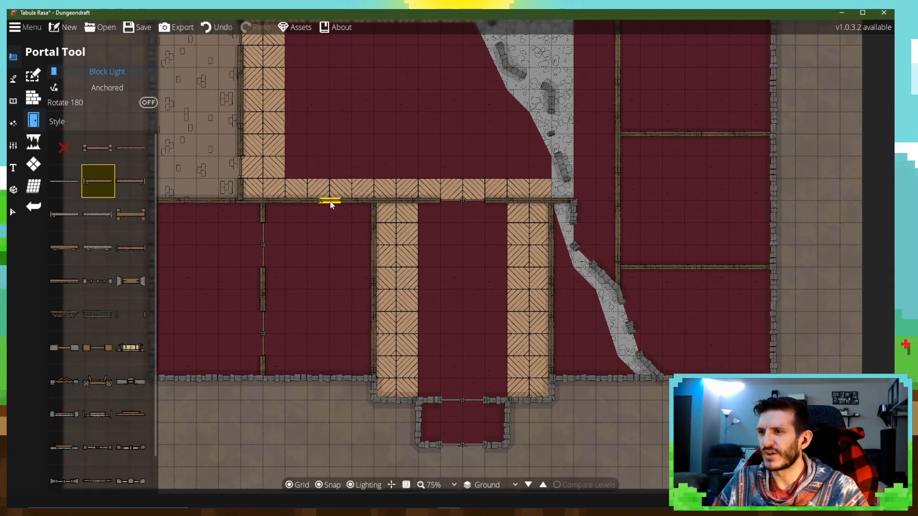
left_click(100, 149)
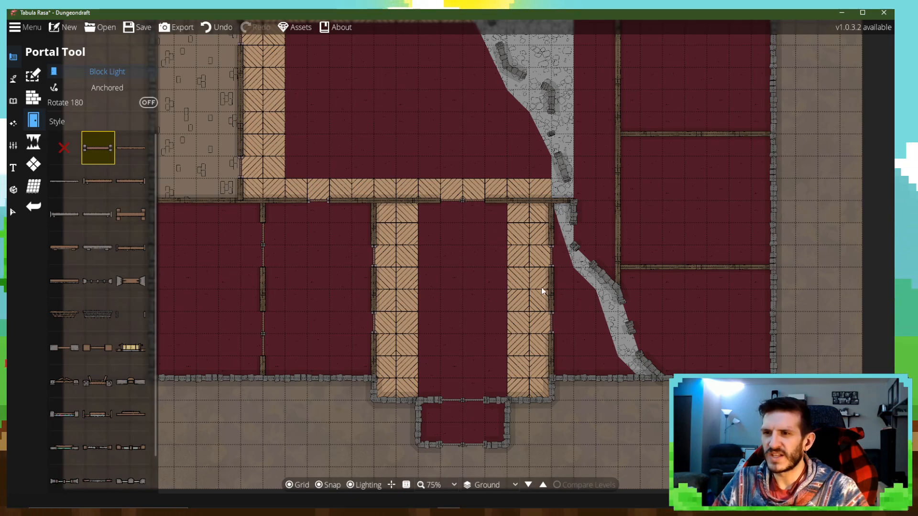
left_click_drag(494, 301, 461, 398)
left_click_drag(578, 150, 564, 182)
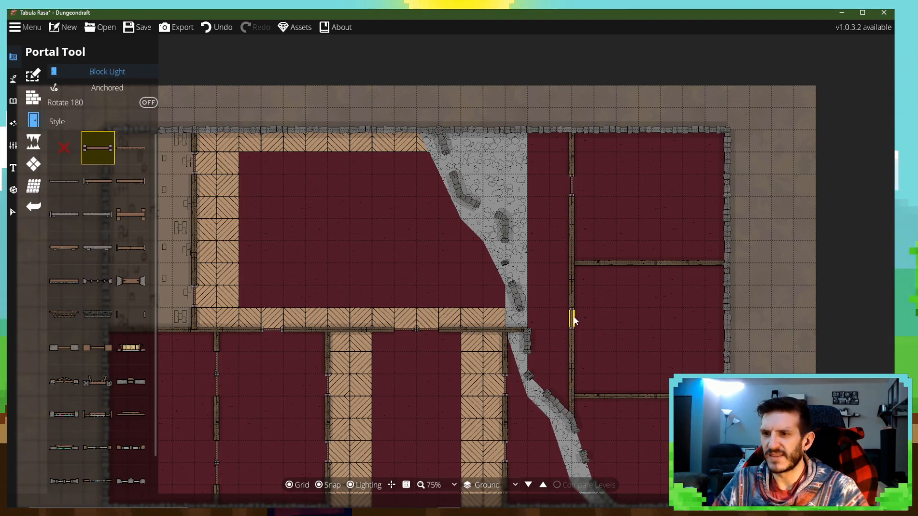
left_click_drag(632, 356, 635, 287)
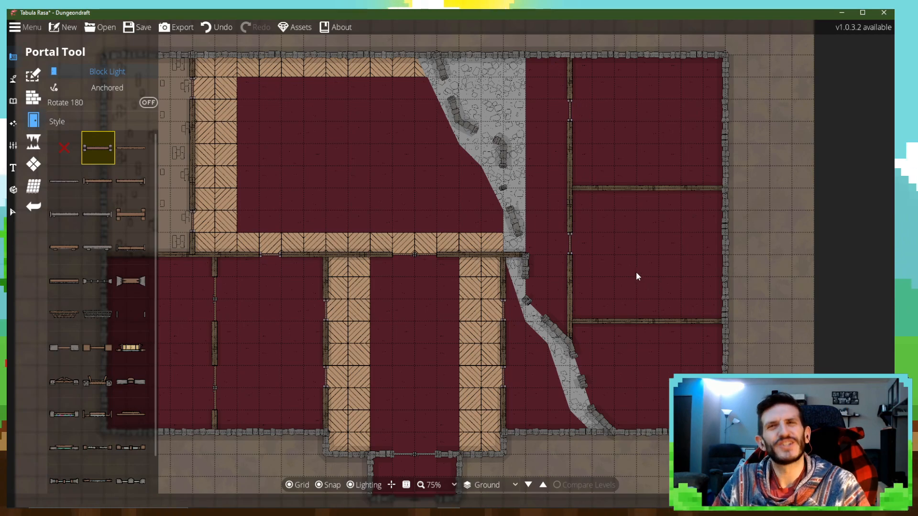
- Place Window 11 in the entrance hall's south wall on both sides of the vestibule and in the vestibule's west and east walls
left_click_drag(380, 276, 495, 352)
left_click_drag(359, 260, 396, 175)
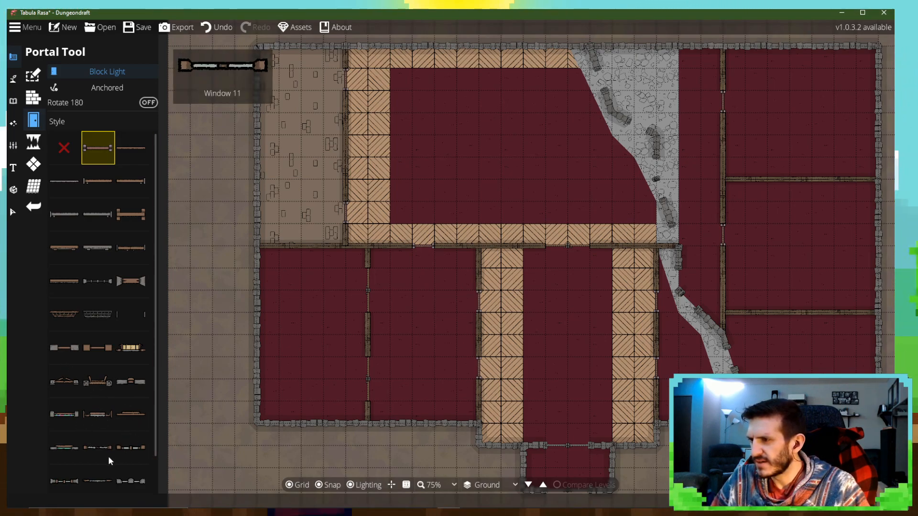
left_click(97, 447)
left_click_drag(446, 389, 453, 313)
left_click(508, 370)
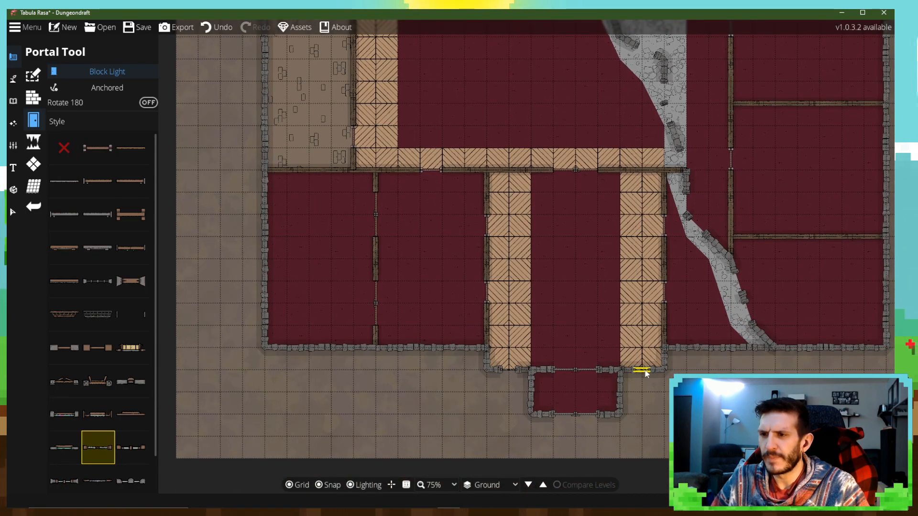
left_click(529, 399)
- Place four Window 11 windows along the southwest rooms' south wall and more along the westernmost room's west wall
left_click(453, 348)
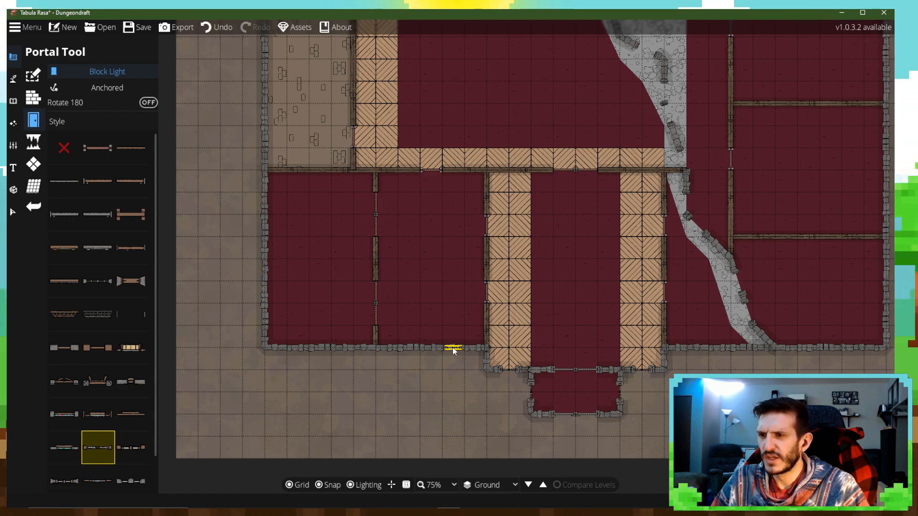
left_click(410, 350)
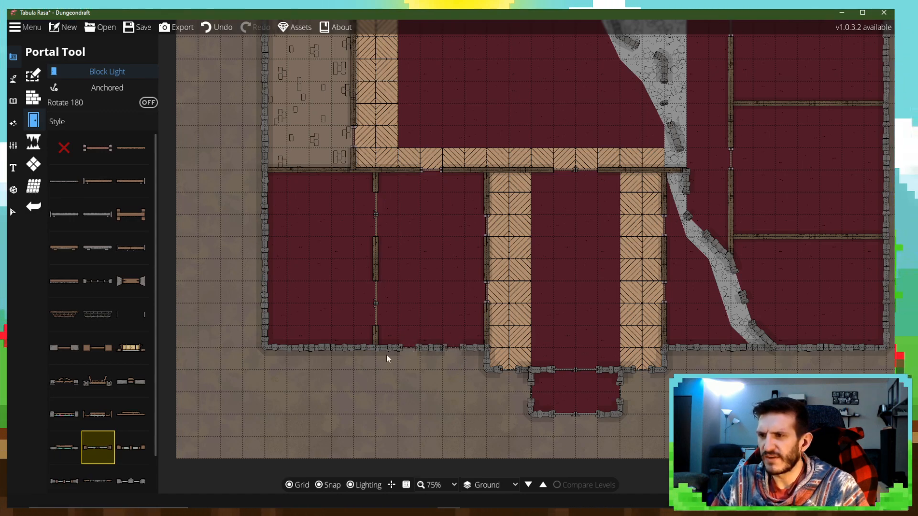
left_click(344, 350)
left_click(298, 351)
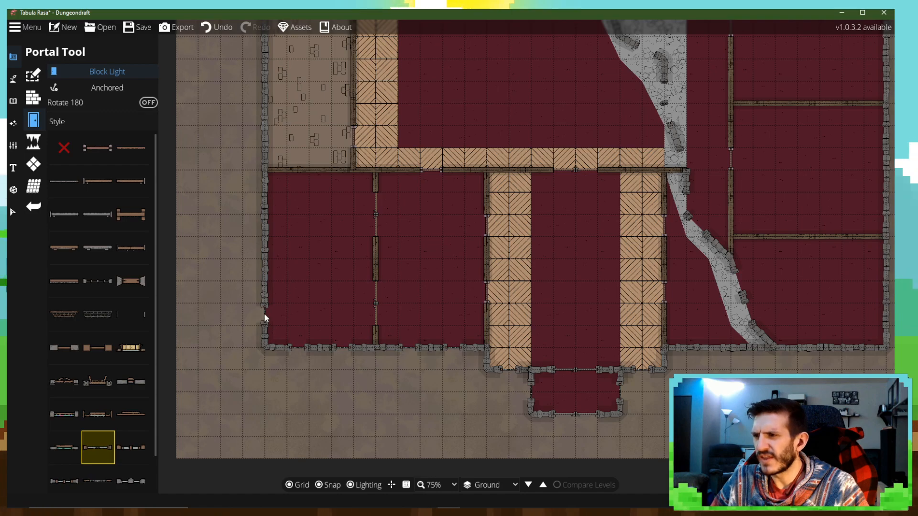
left_click(265, 314)
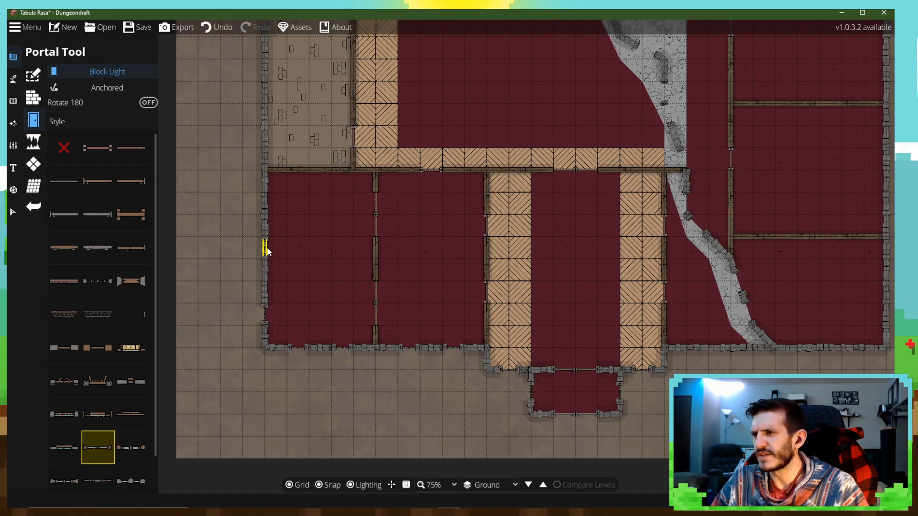
left_click(265, 249)
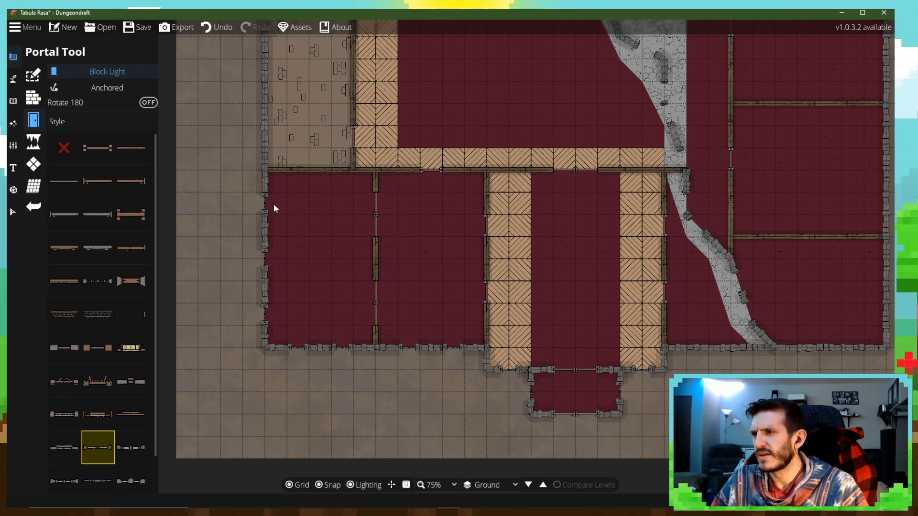
- Place Window 11 windows along the northwest room's west wall and along the north wall as far as the rubble strip
left_click_drag(272, 202, 286, 313)
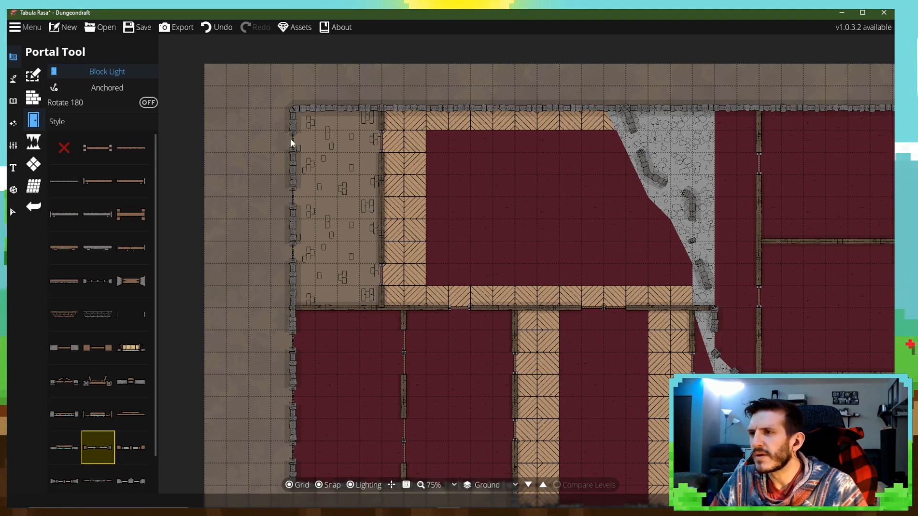
left_click_drag(483, 113, 453, 127)
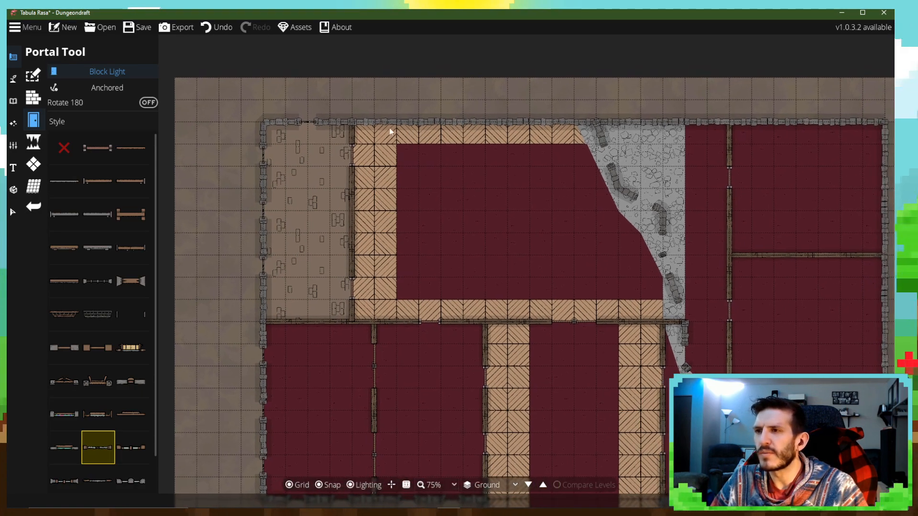
left_click(384, 124)
left_click(429, 125)
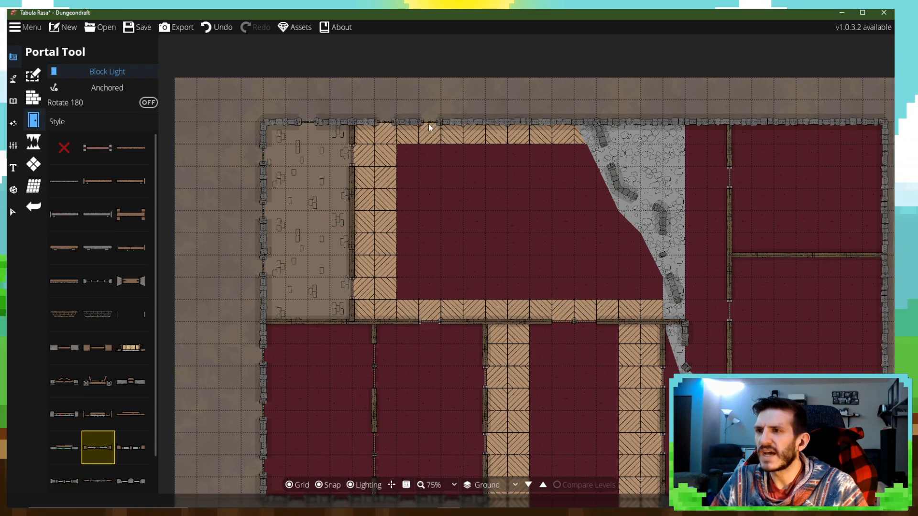
left_click(472, 125)
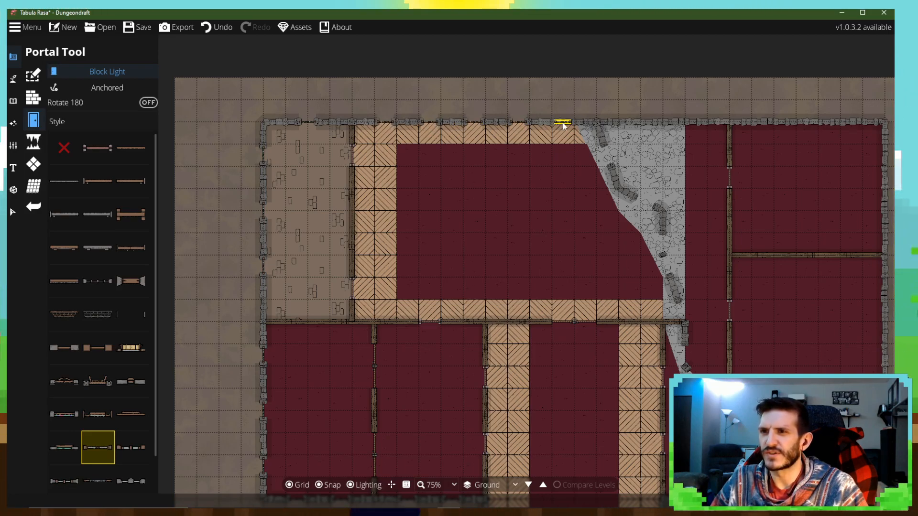
left_click_drag(565, 200, 511, 213)
left_click_drag(444, 265, 347, 292)
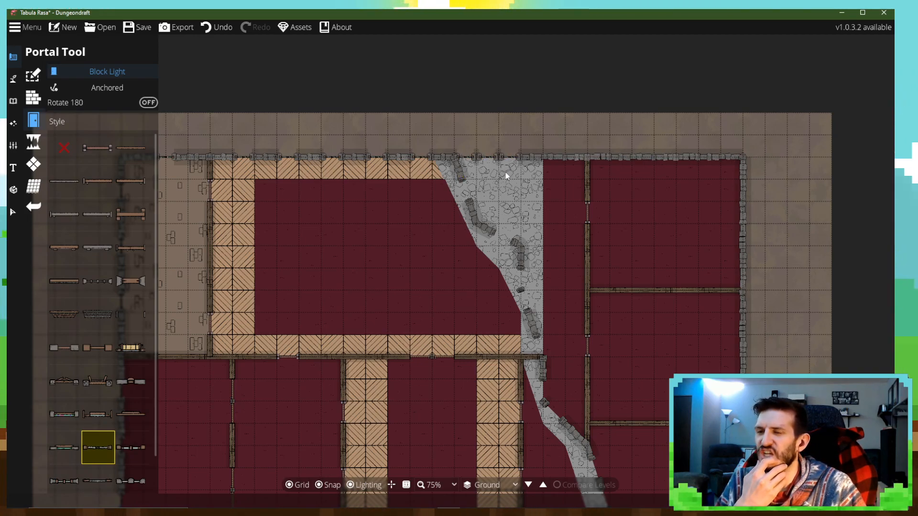
left_click(227, 28)
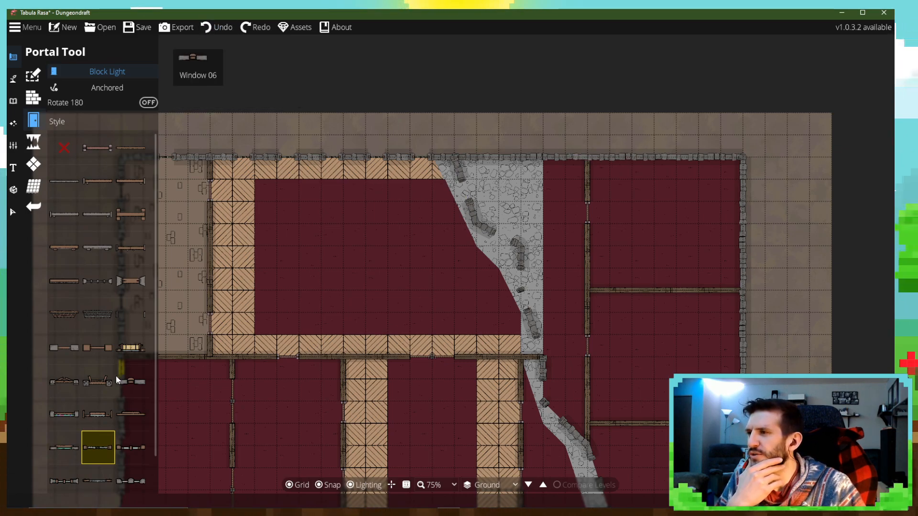
- Open gaps with the empty portal style in the north wall above the rubble and in the south wall where the rubble path ends
left_click(134, 315)
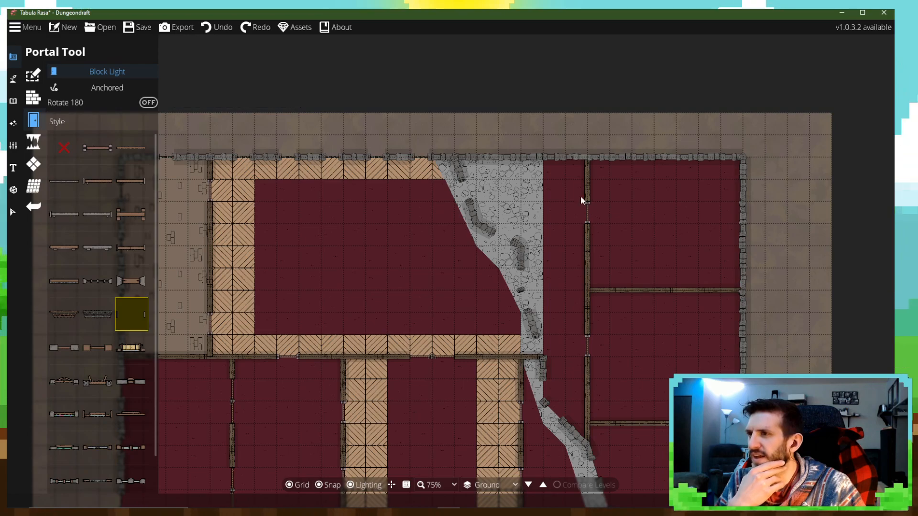
left_click(472, 162)
left_click(495, 160)
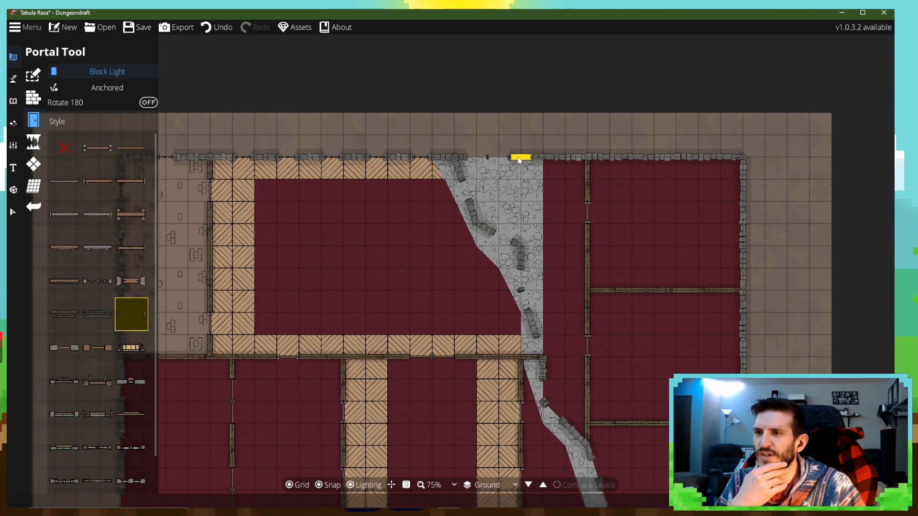
left_click(517, 160)
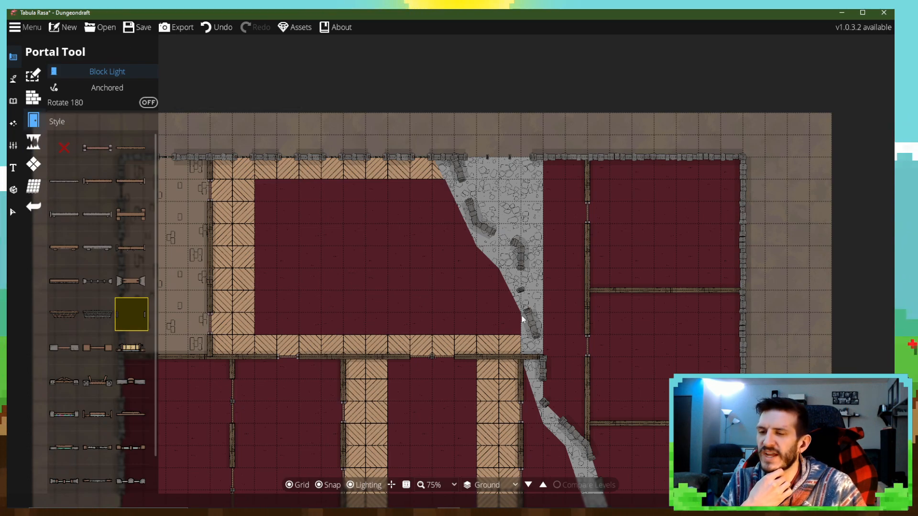
left_click_drag(611, 418, 580, 263)
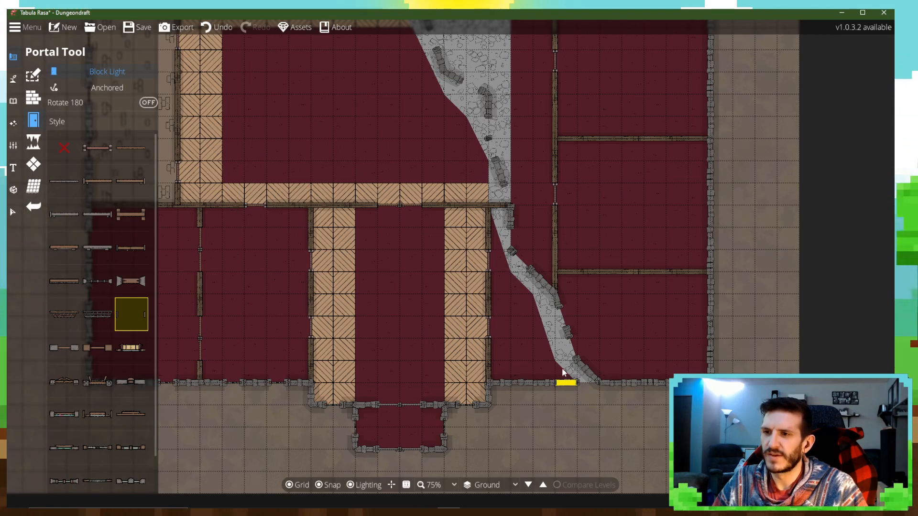
left_click(567, 383)
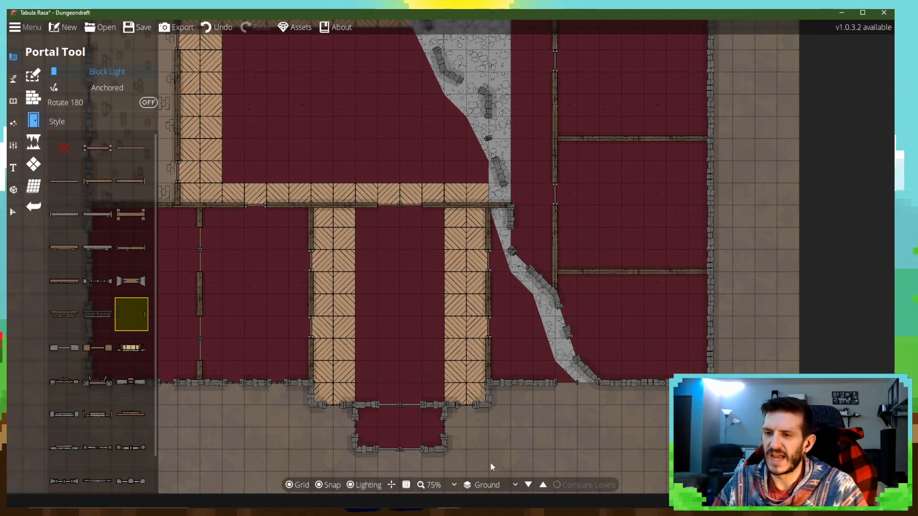
left_click_drag(558, 259, 519, 451)
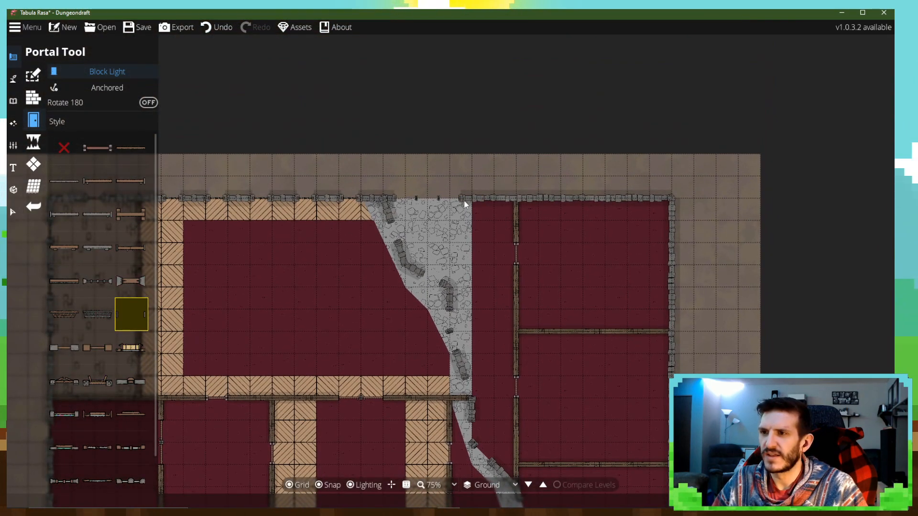
left_click(468, 201)
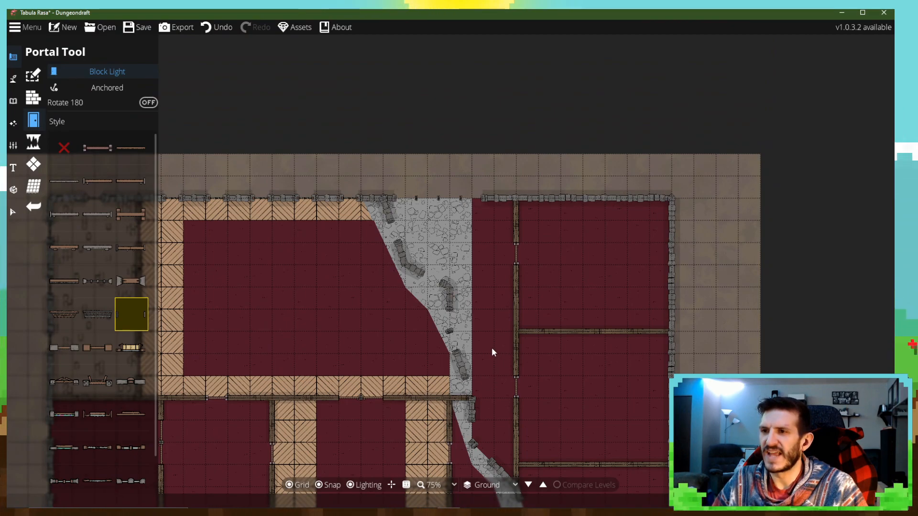
- Place Window 11 windows in the outer north, east and south walls of the three rooms on the east side
left_click_drag(494, 352, 504, 227)
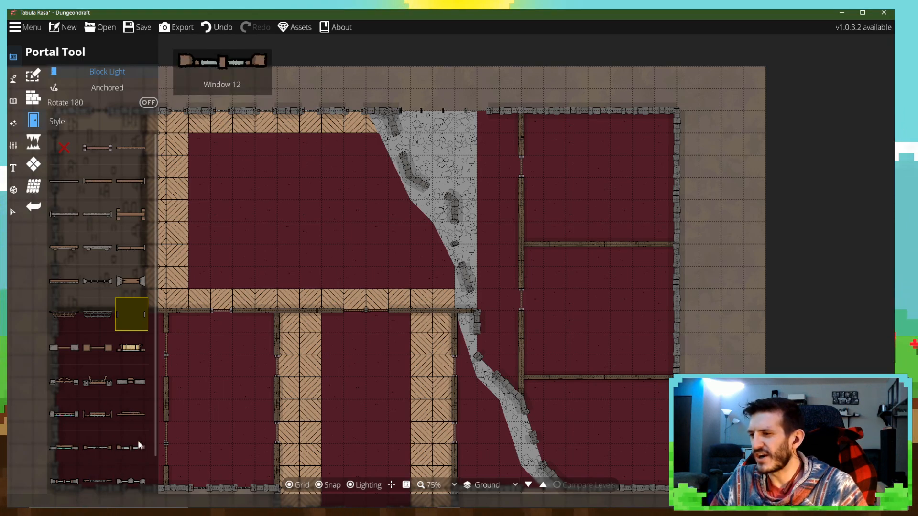
left_click(106, 452)
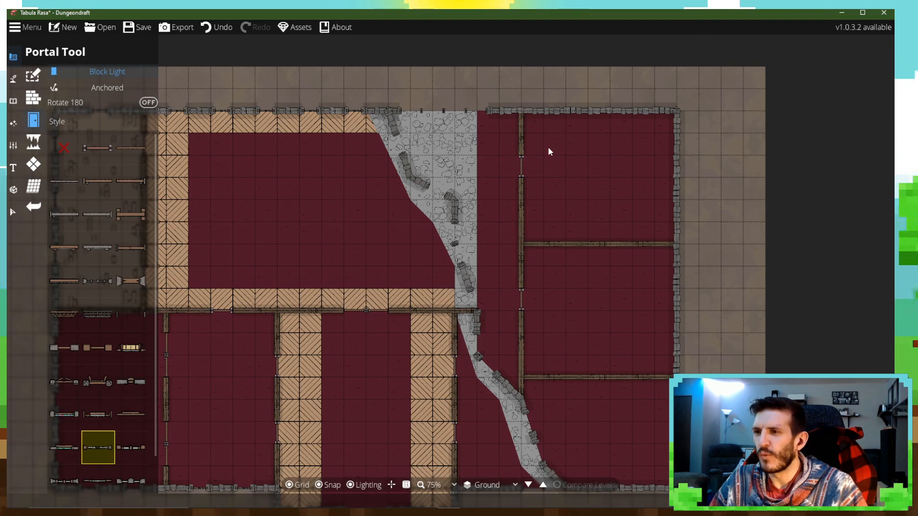
left_click(566, 111)
left_click(621, 111)
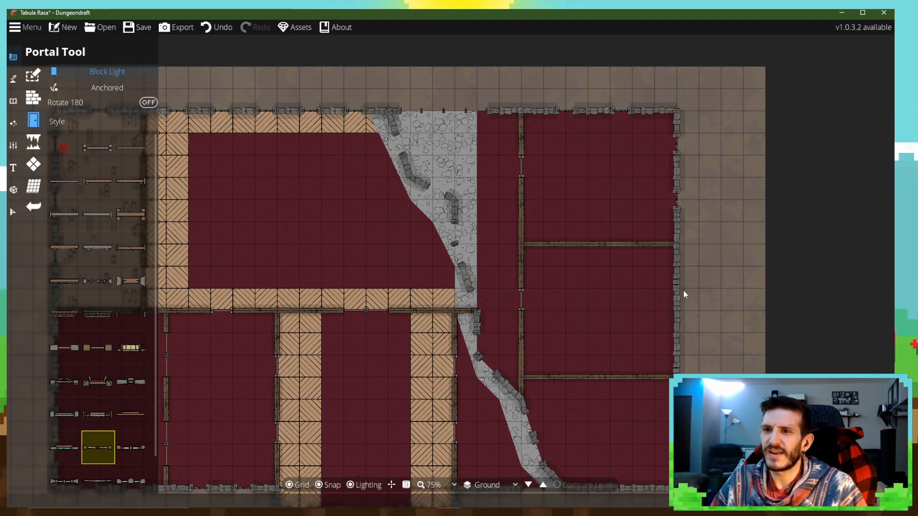
left_click(676, 276)
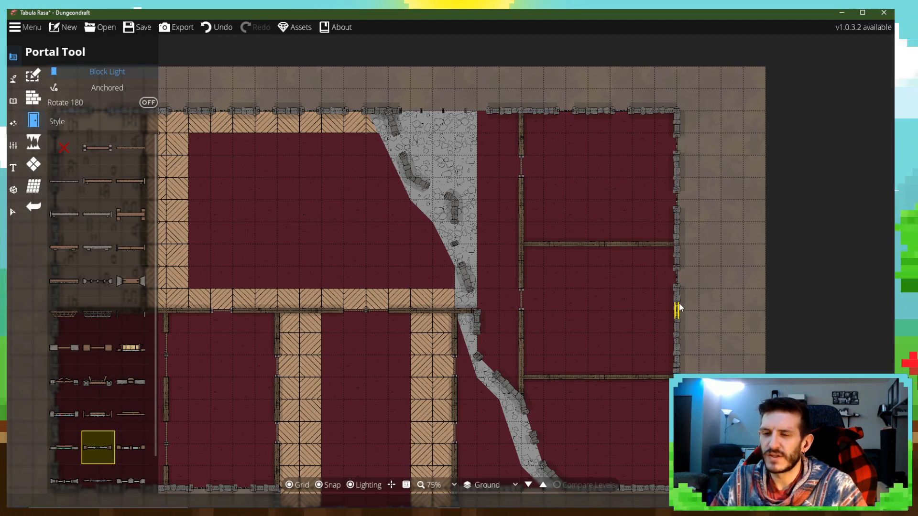
scroll(684, 330, "down", 2)
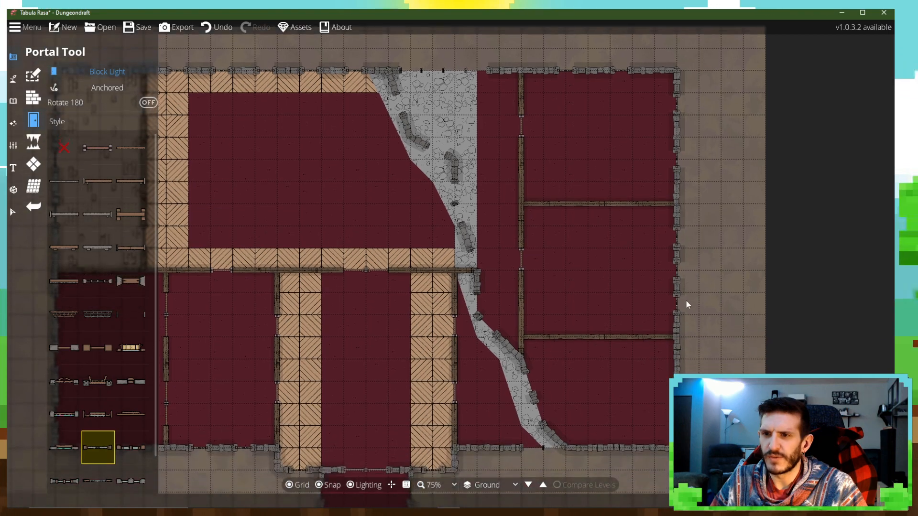
scroll(687, 306, "down", 2)
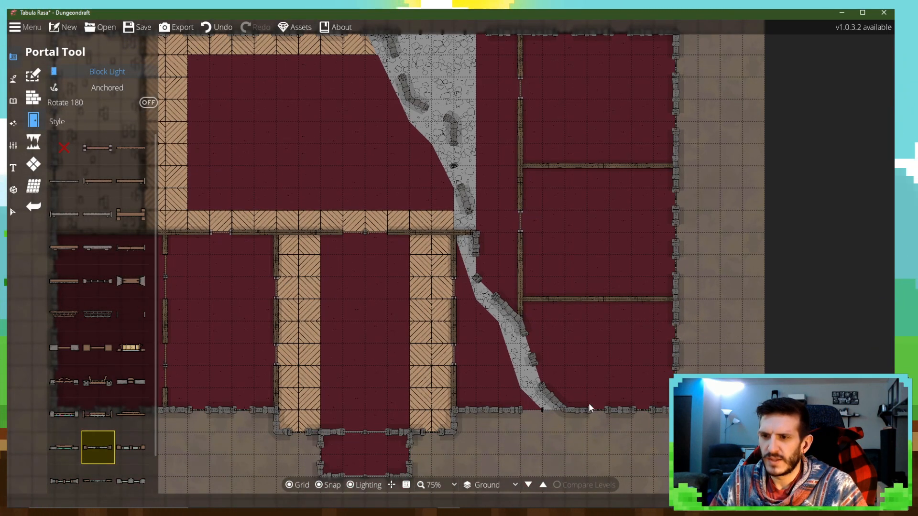
left_click_drag(575, 266, 689, 380)
left_click_drag(575, 331, 598, 308)
scroll(597, 308, "down", 5)
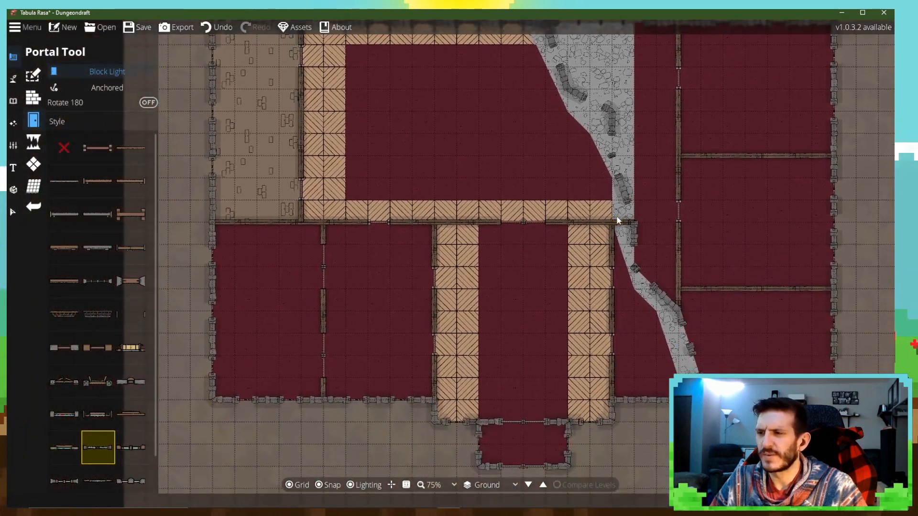
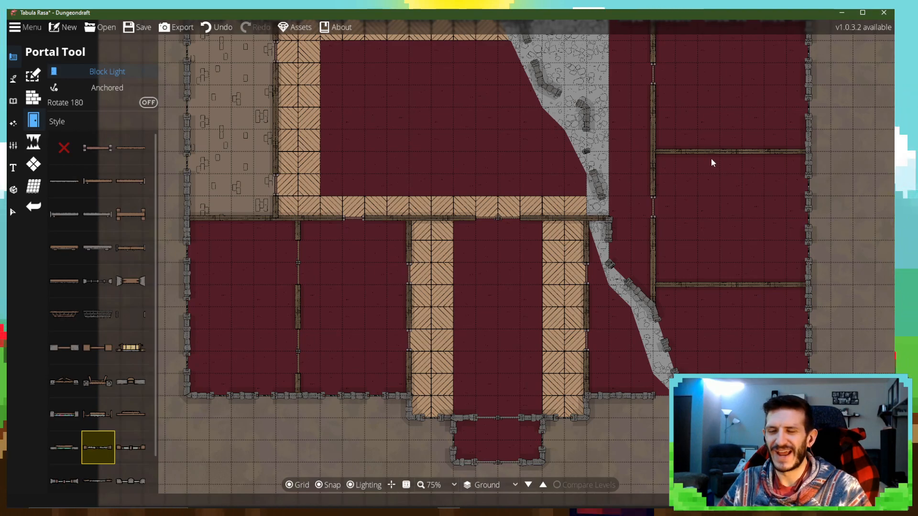
- Change the Terrain Brush biome to Prarie so that grass surrounds the building
left_click_drag(725, 182, 710, 214)
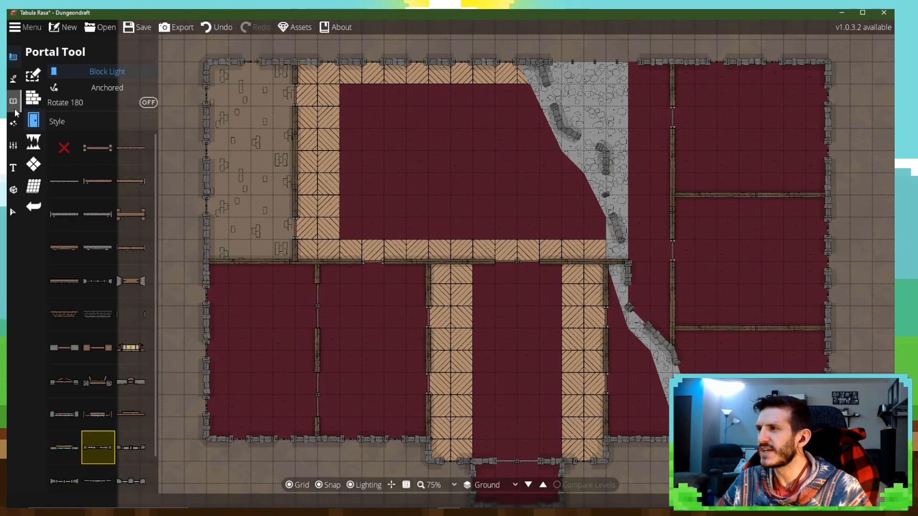
left_click(16, 79)
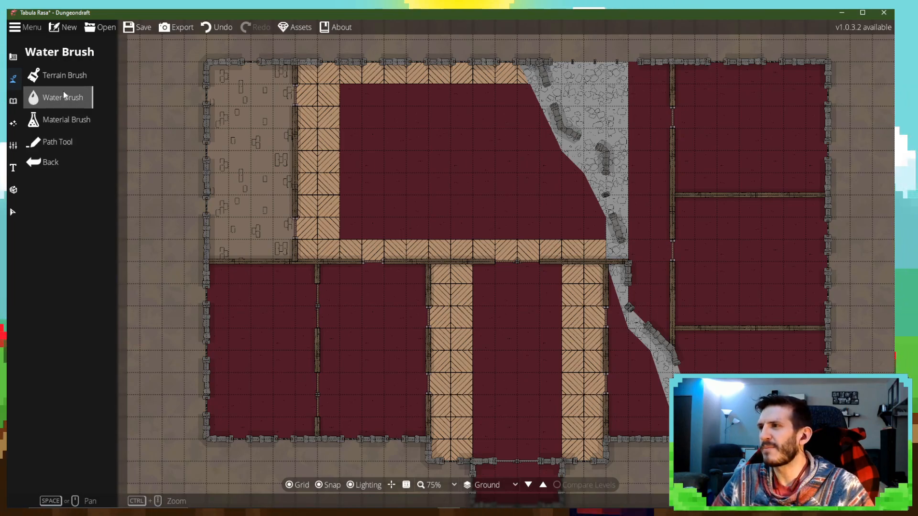
left_click(59, 77)
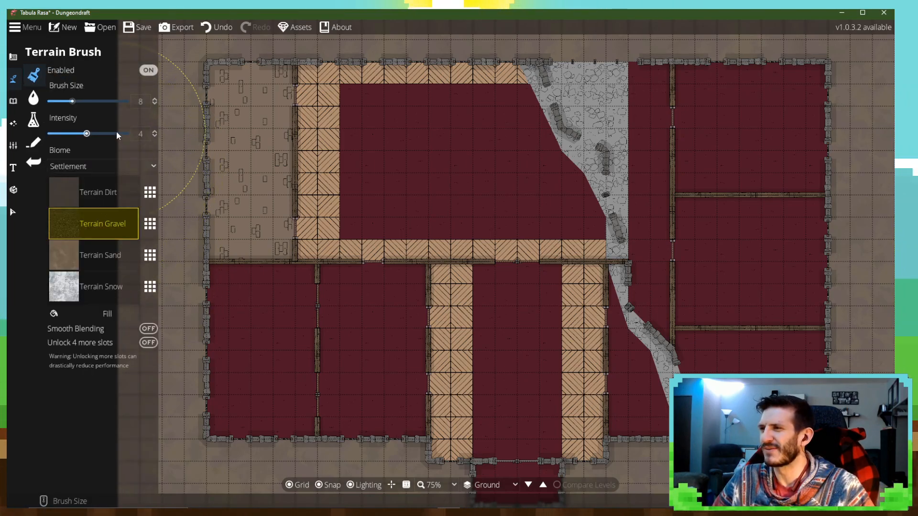
left_click(143, 165)
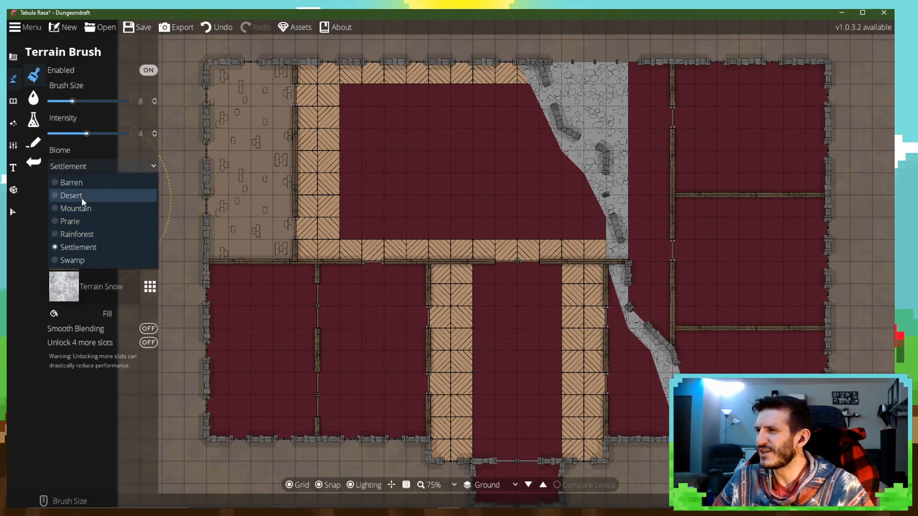
left_click(76, 221)
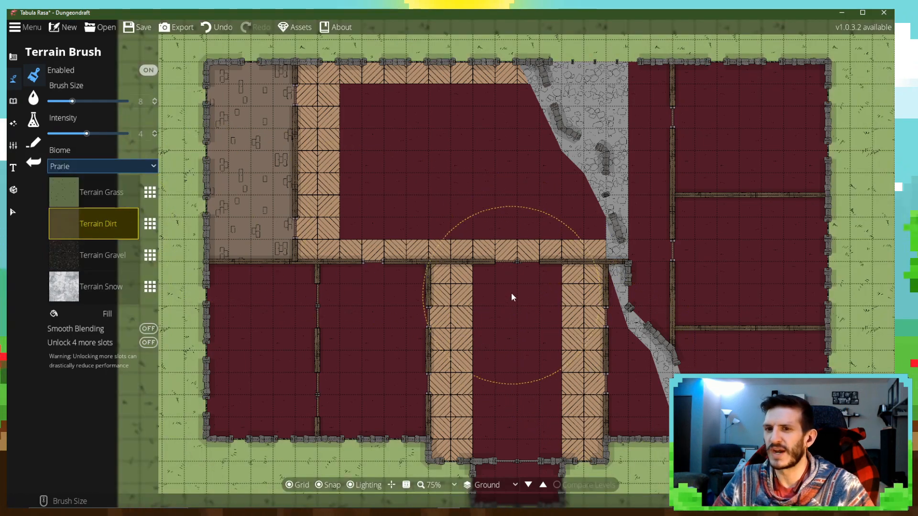
- Examine the whole building layout against the new surrounding terrain
left_click_drag(498, 273, 445, 186)
mouse_move(544, 254)
left_mouse_down()
mouse_move(624, 254)
mouse_move(627, 265)
left_mouse_up()
left_click_drag(520, 232, 596, 265)
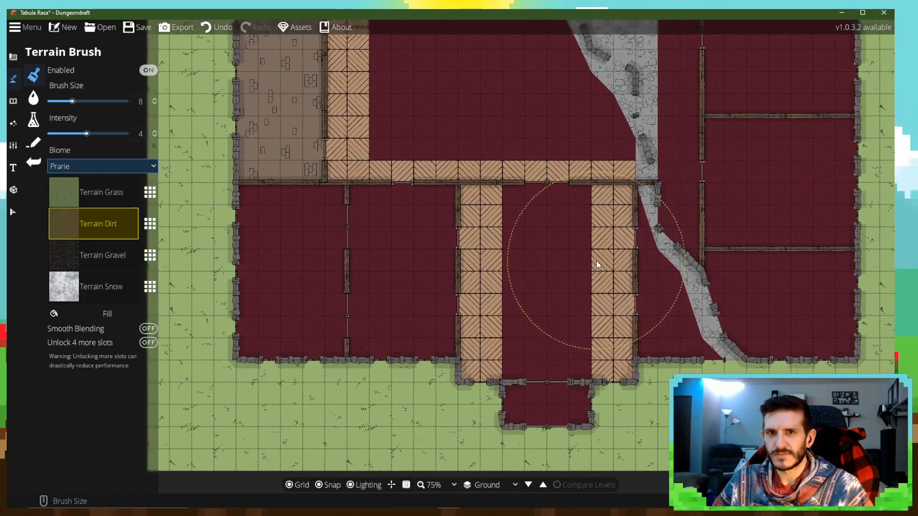
scroll(596, 265, "down", 3)
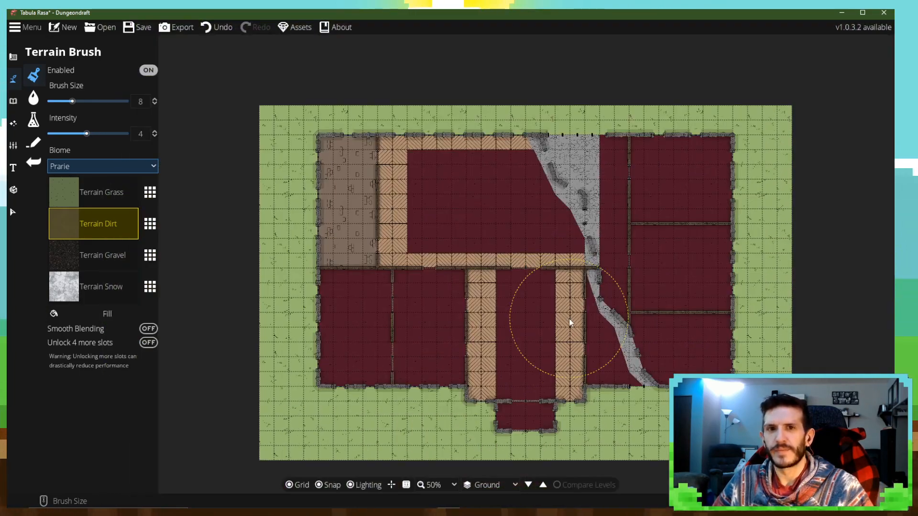
scroll(575, 340, "up", 3)
mouse_move(553, 284)
left_mouse_down()
mouse_move(547, 323)
mouse_move(554, 317)
mouse_move(565, 331)
mouse_move(563, 296)
left_mouse_up()
mouse_move(582, 261)
left_mouse_down()
mouse_move(584, 285)
mouse_move(613, 284)
mouse_move(601, 281)
mouse_move(598, 242)
left_mouse_up()
scroll(596, 263, "down", 5)
scroll(589, 275, "up", 1)
mouse_move(587, 279)
left_mouse_down()
mouse_move(550, 277)
mouse_move(558, 274)
left_mouse_up()
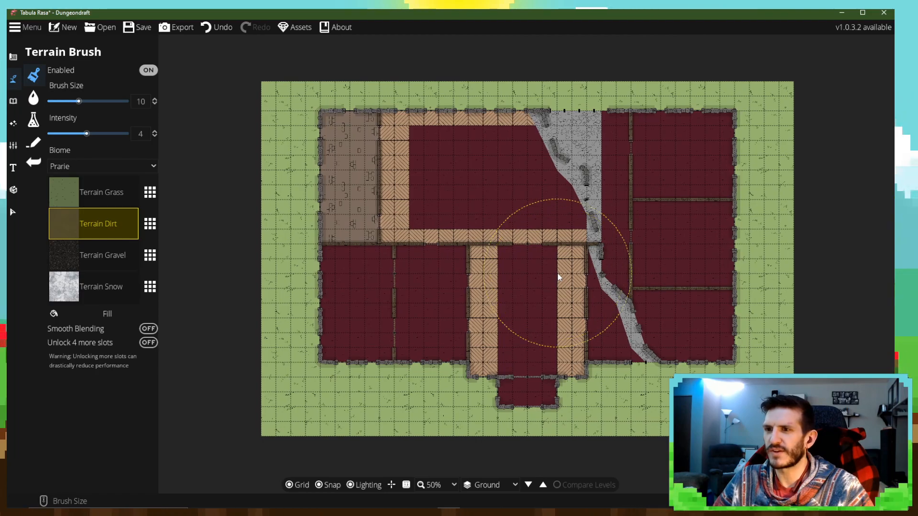
scroll(558, 282, "up", 1)
scroll(558, 280, "up", 1)
- Save the map as Minnadalla Part 3
left_click(136, 27)
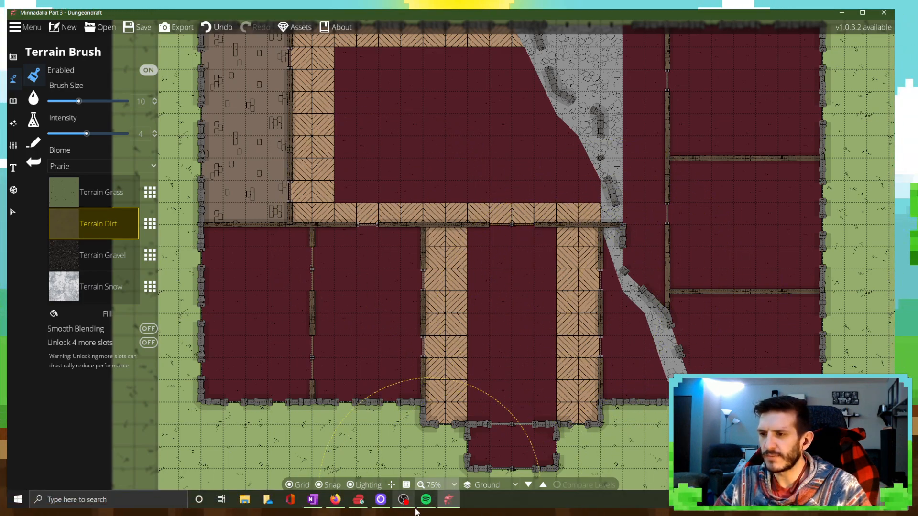
left_click(451, 505)
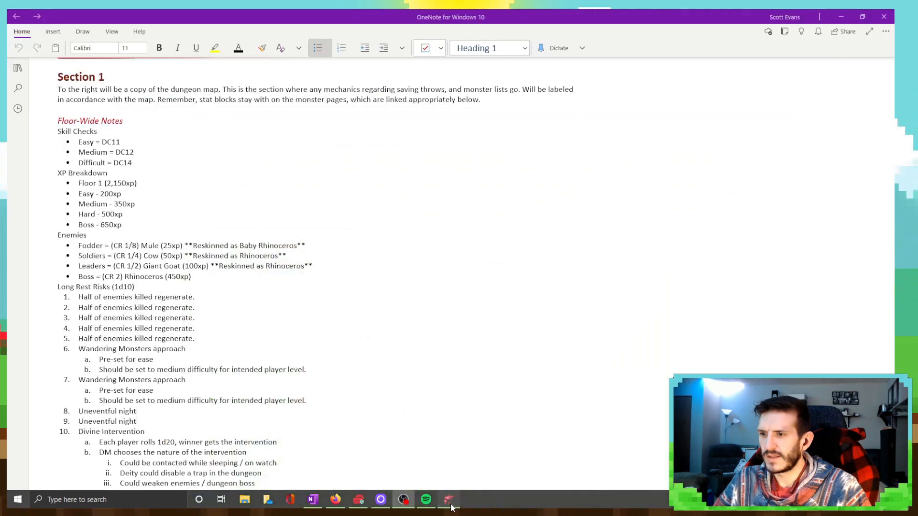
left_click(451, 505)
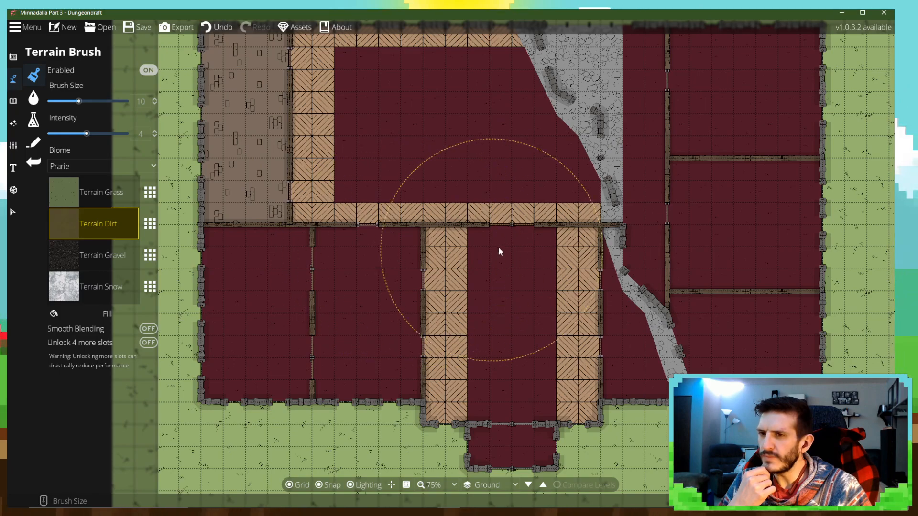
- Bring the whole map into view and set the Terrain Brush size to 4 with Terrain Dirt
key("Up")
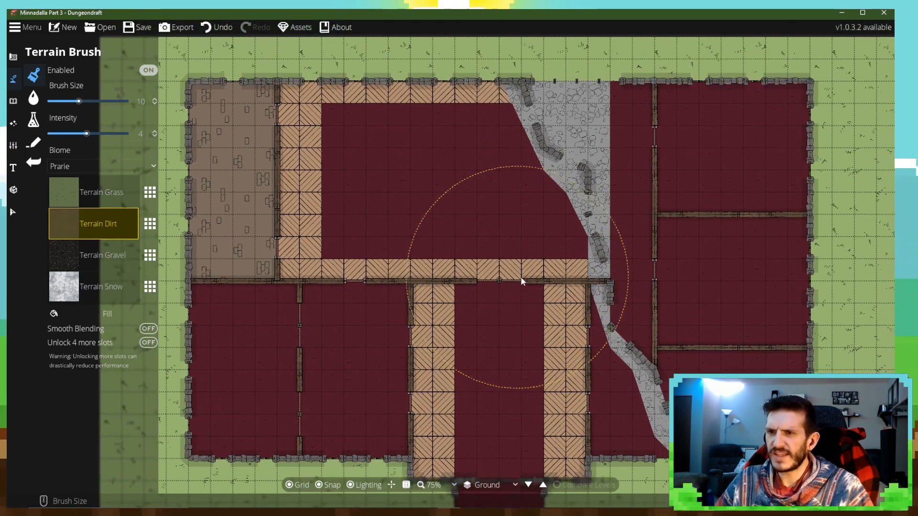
left_click_drag(543, 299, 552, 286)
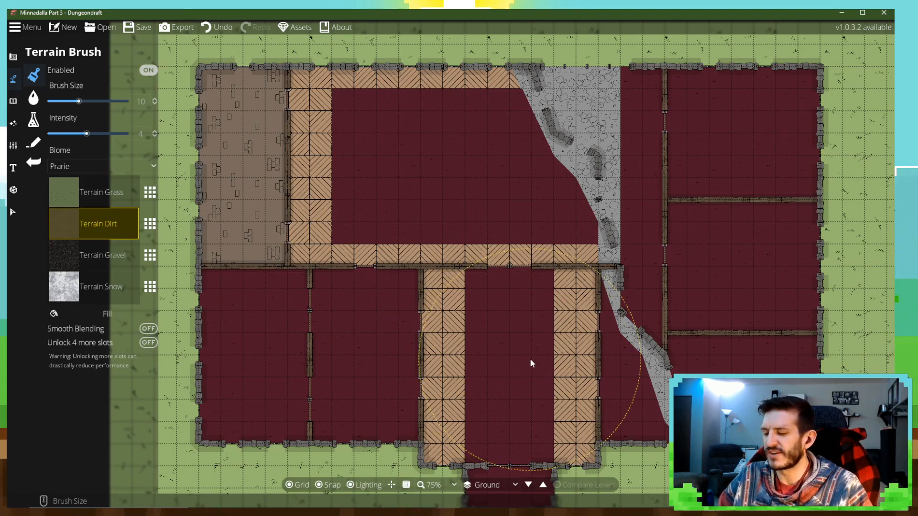
scroll(546, 294, "down", 3)
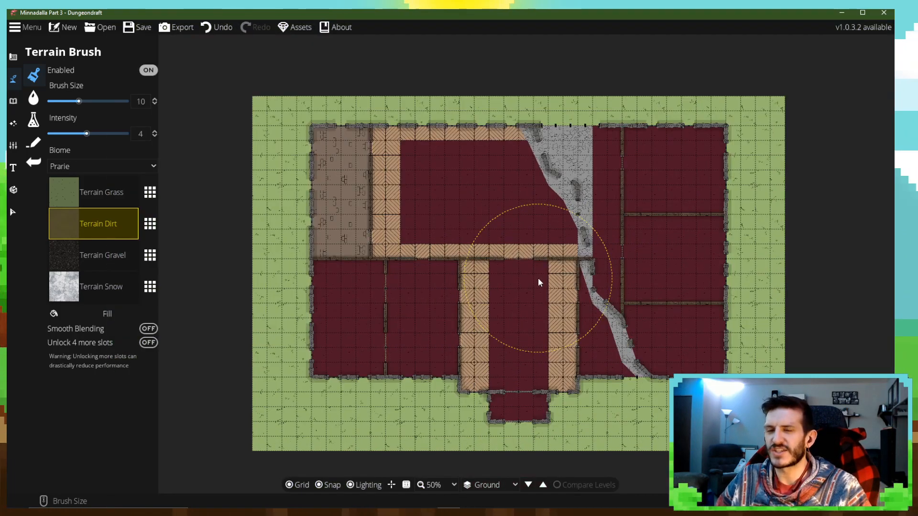
mouse_move(541, 279)
left_mouse_down()
mouse_move(541, 261)
mouse_move(531, 269)
left_mouse_up()
scroll(530, 271, "up", 1)
scroll(531, 276, "down", 8)
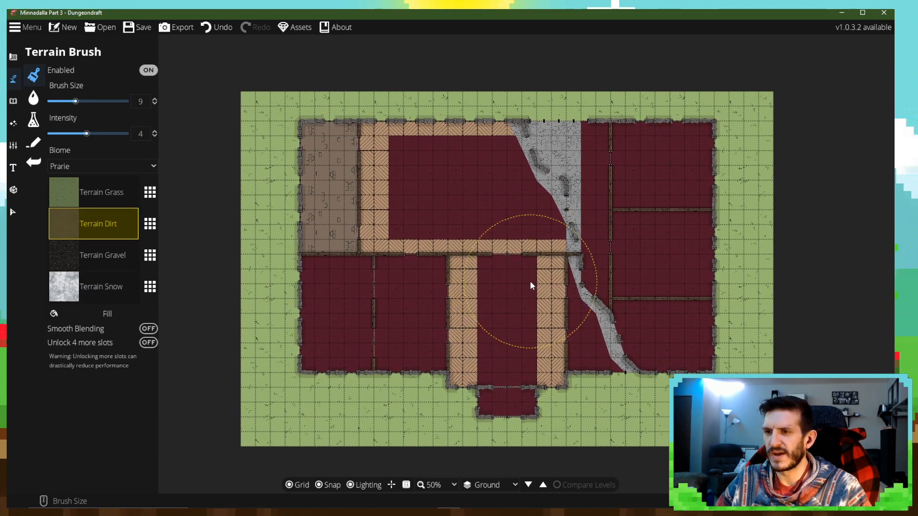
left_click_drag(530, 280, 529, 286)
scroll(529, 289, "up", 1)
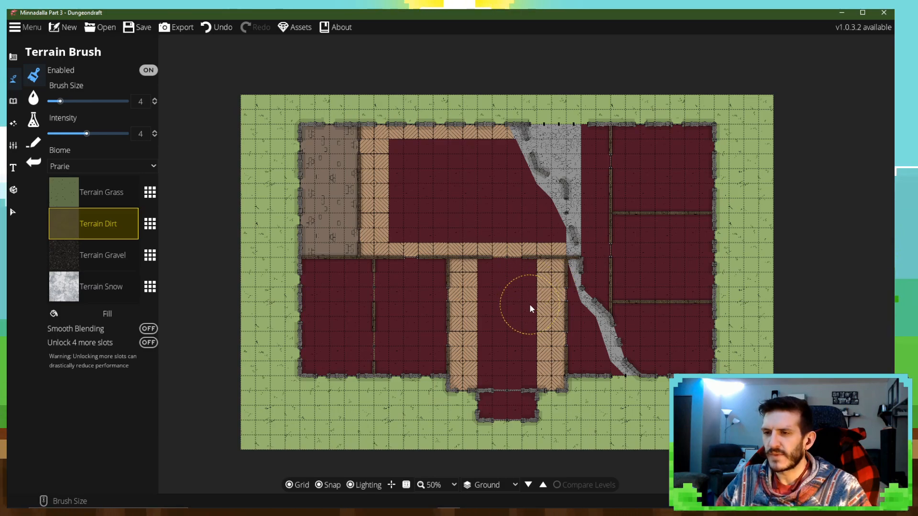
left_click_drag(531, 322, 509, 306)
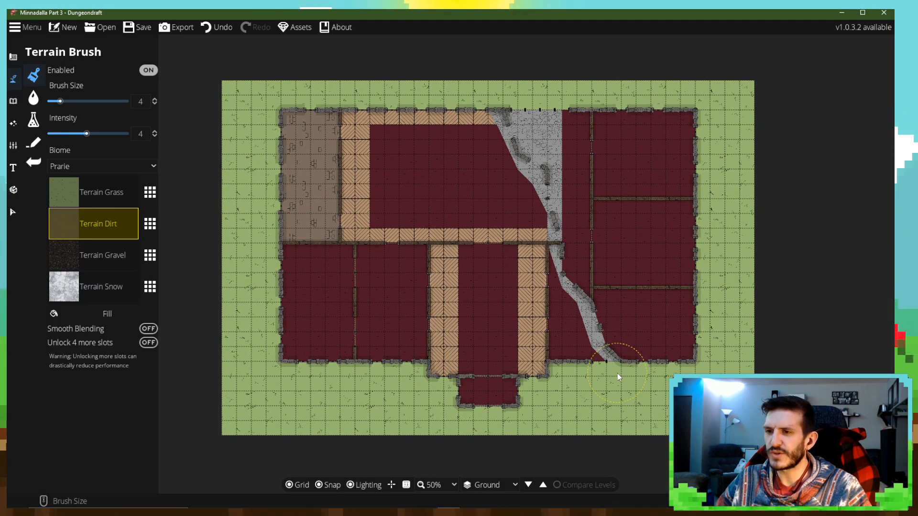